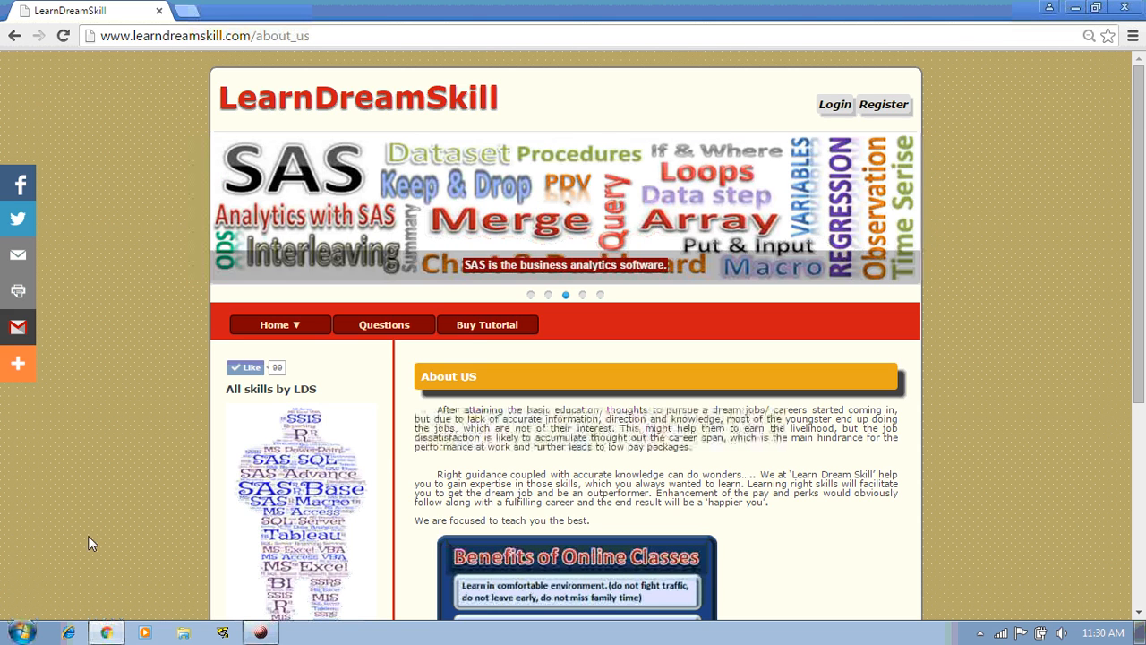
Launch Microsoft Excel 2010 from Start > All Programs > Microsoft Office
{"action": "left_click", "coordinate": [34, 631]}
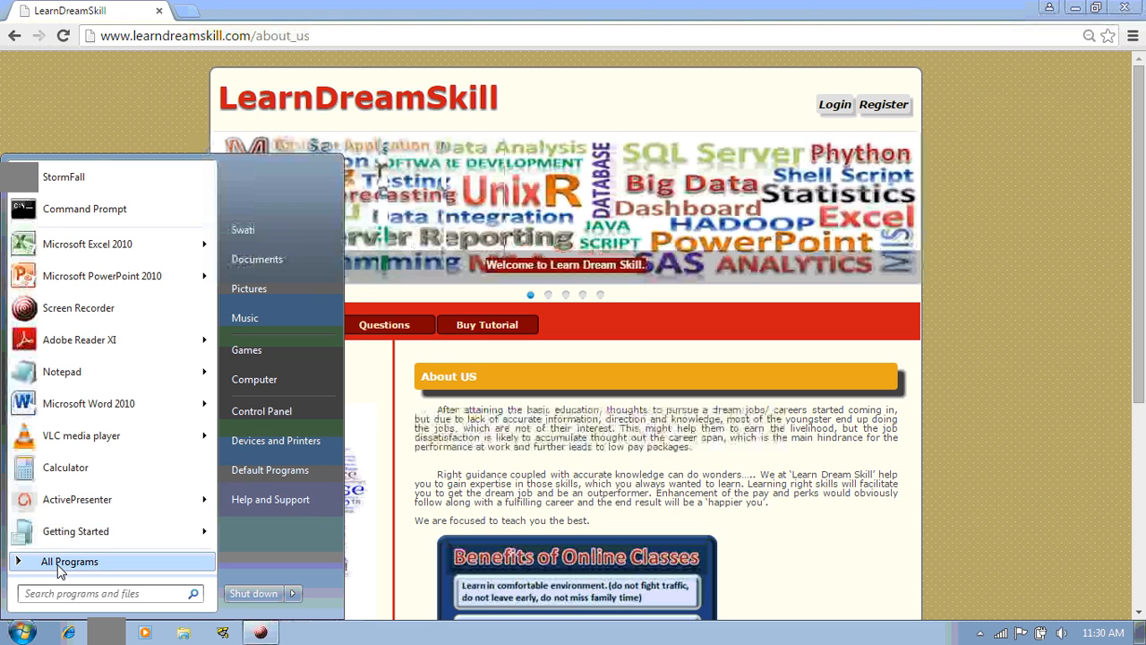
{"action": "left_click", "coordinate": [58, 567]}
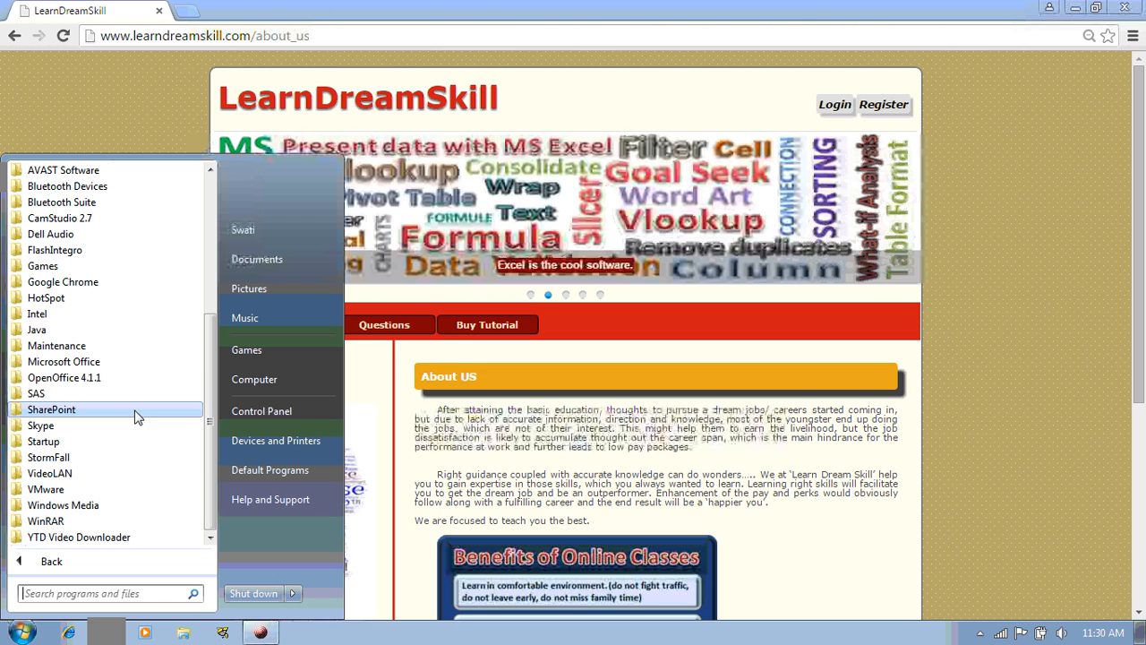
{"action": "left_click", "coordinate": [75, 367]}
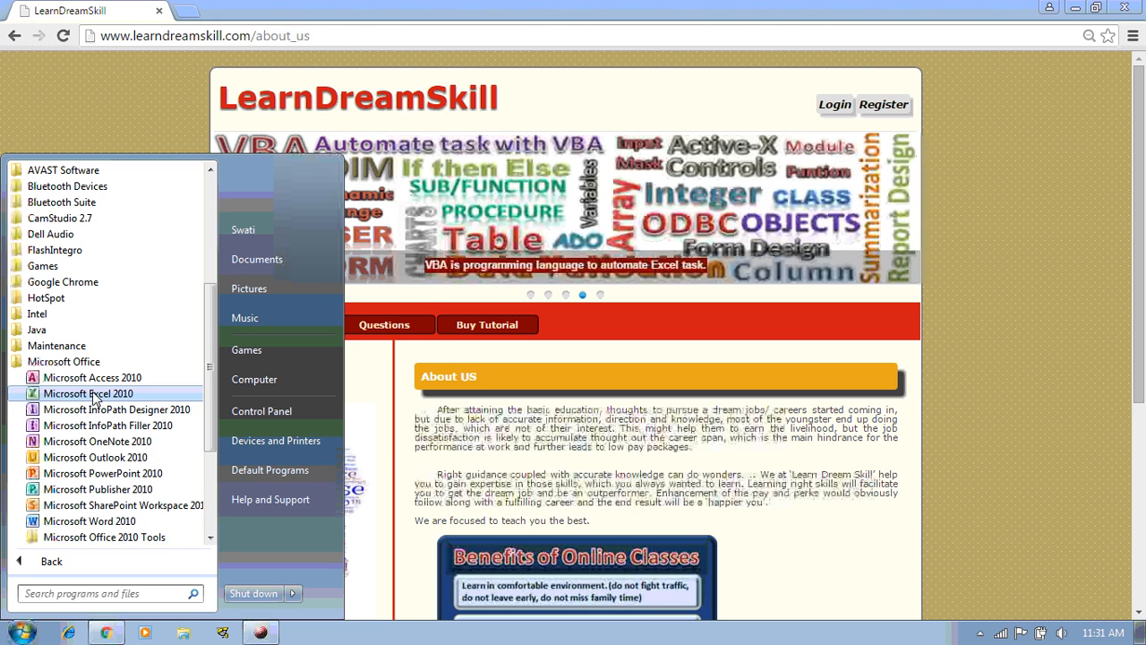
{"action": "left_click", "coordinate": [94, 394]}
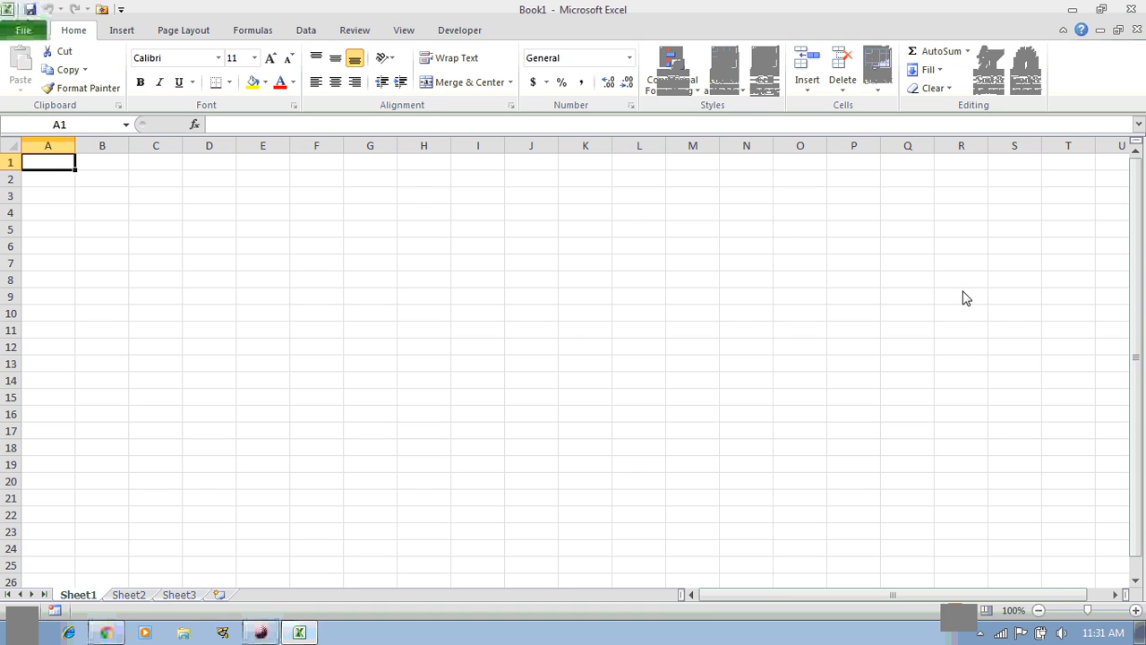
Close Excel and relaunch it by searching 'excel' in the Start menu
{"action": "left_click", "coordinate": [1131, 13]}
{"action": "key", "text": "super"}
{"action": "type", "text": "e"}
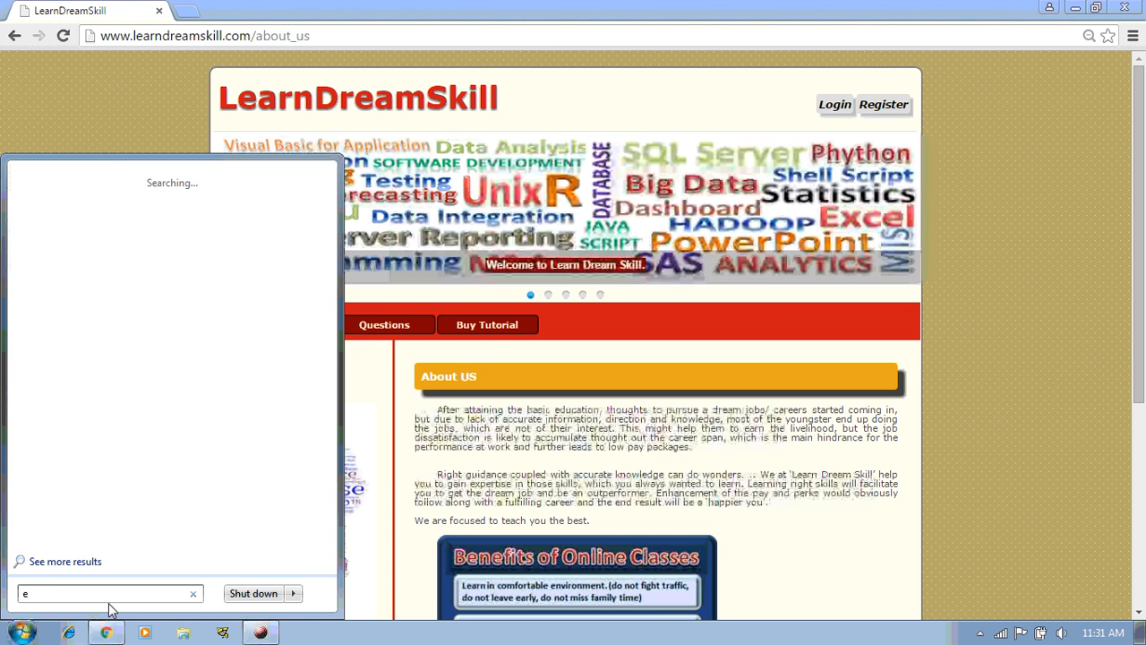
{"action": "type", "text": "xcel"}
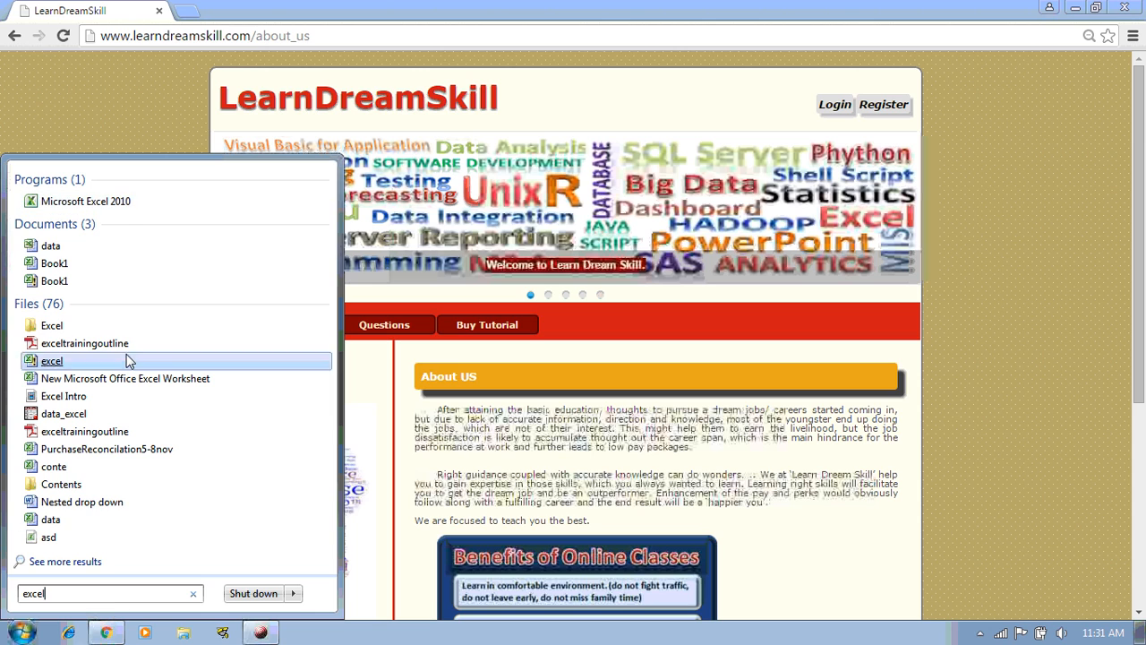
{"action": "left_click", "coordinate": [86, 202]}
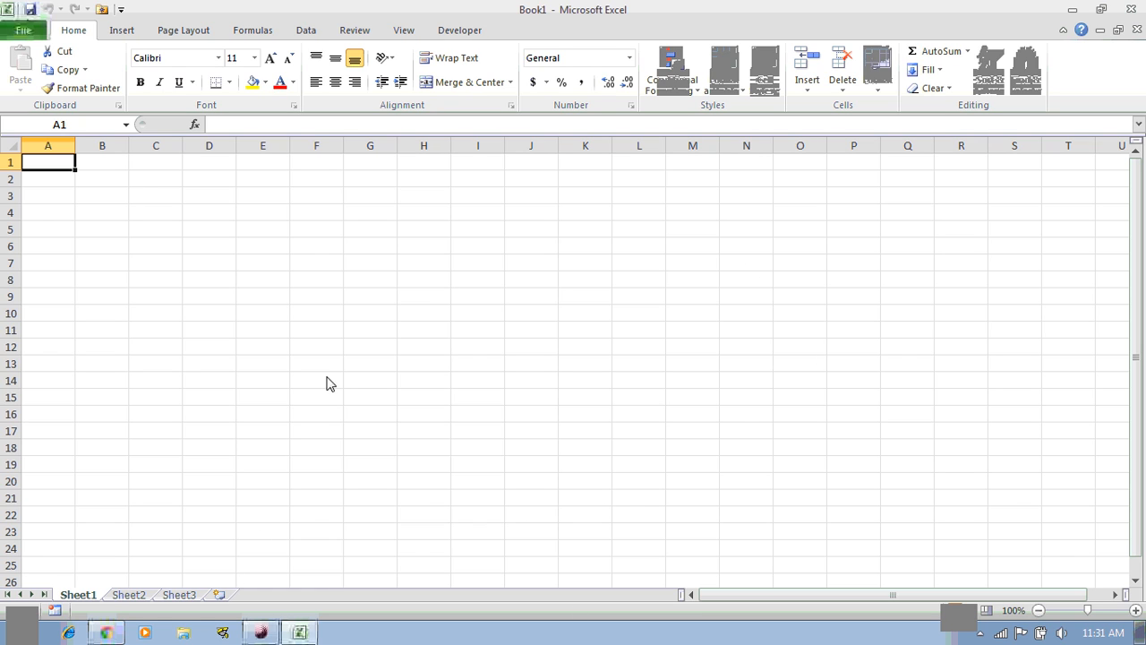
Switch between the Sheet1, Sheet2 and Sheet3 tabs, ending on Sheet3
{"action": "left_click", "coordinate": [128, 596]}
{"action": "left_click", "coordinate": [81, 596]}
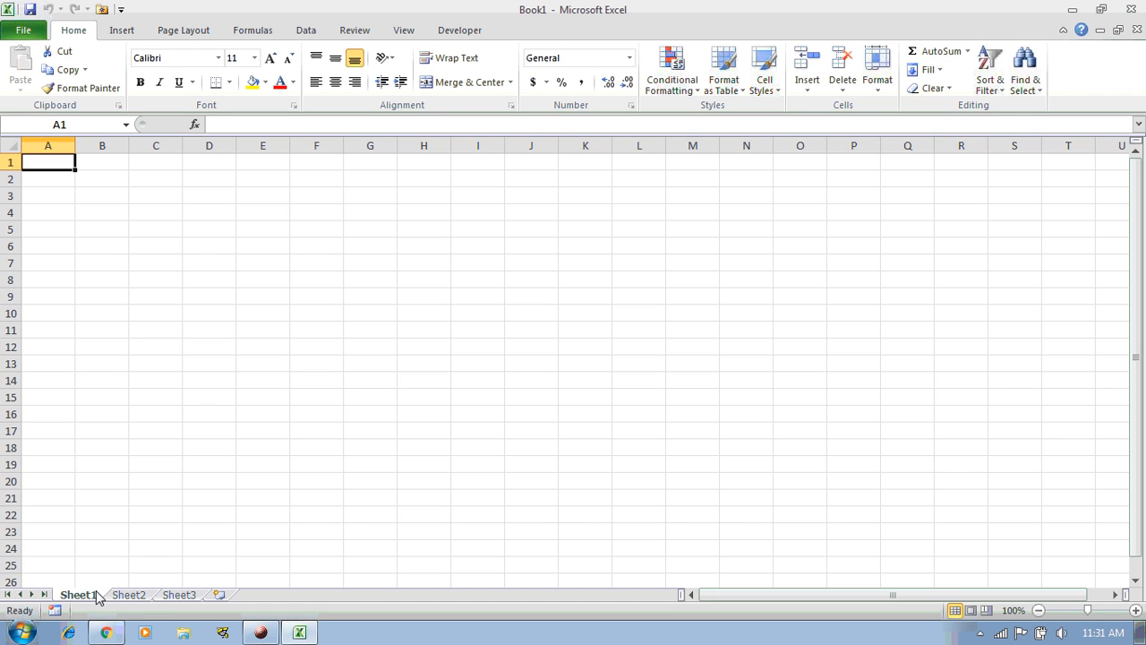
{"action": "left_click", "coordinate": [143, 596]}
{"action": "left_click", "coordinate": [170, 597]}
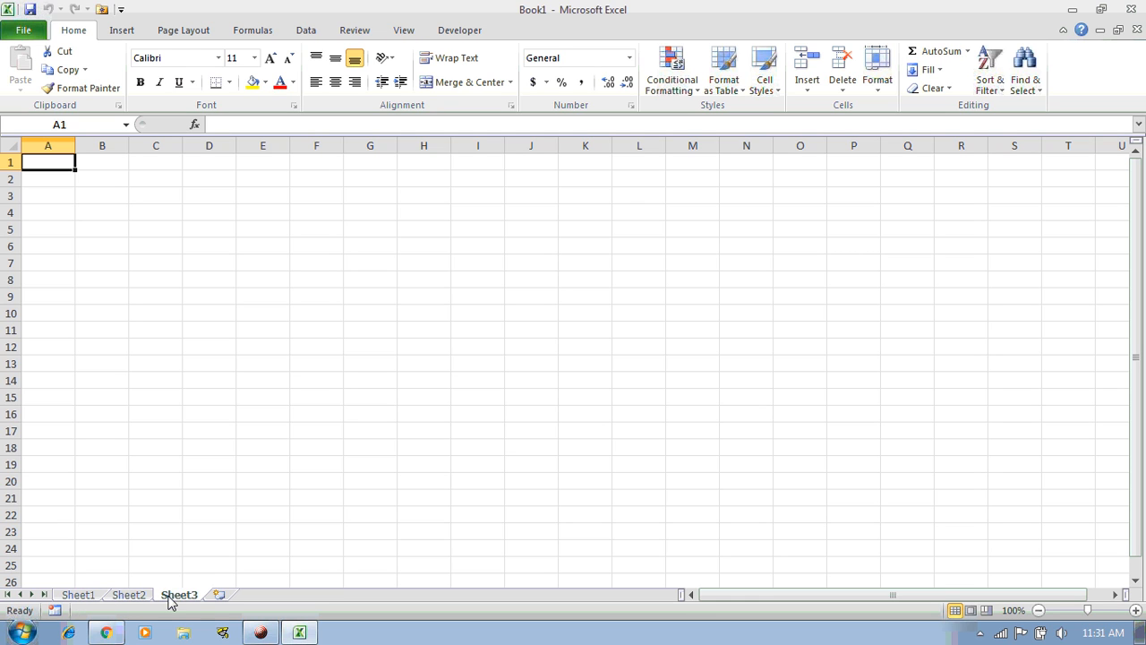
Browse the ribbon tabs from Insert through to Developer
{"action": "left_click", "coordinate": [123, 31]}
{"action": "left_click", "coordinate": [252, 31]}
{"action": "left_click", "coordinate": [306, 30]}
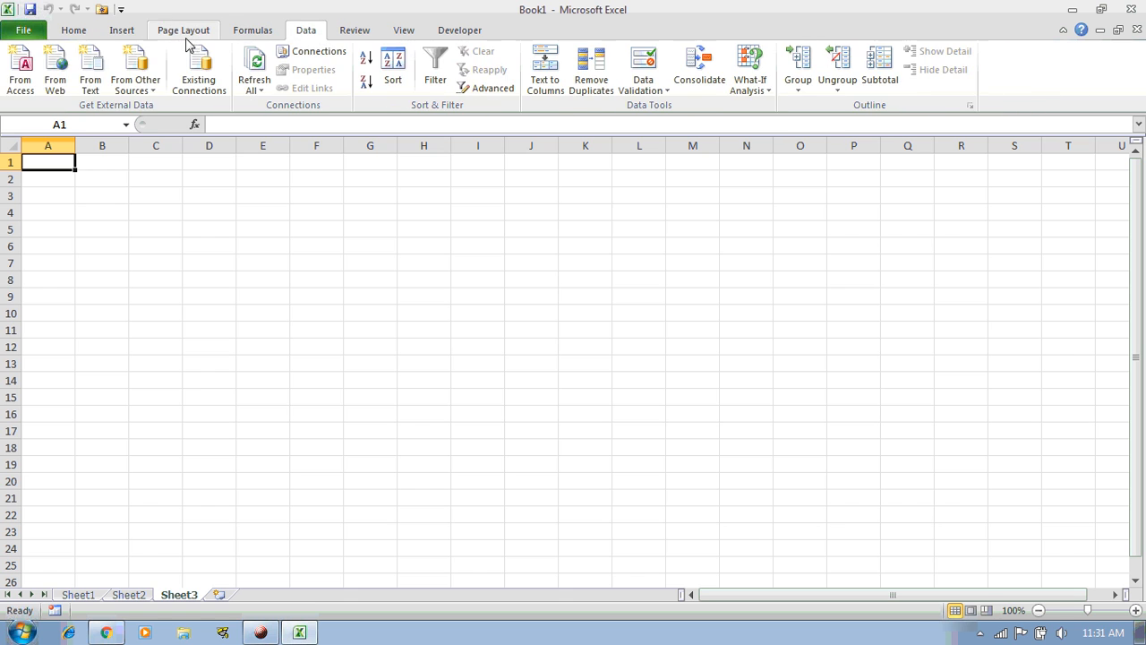
{"action": "left_click", "coordinate": [77, 32]}
{"action": "left_click", "coordinate": [118, 32]}
{"action": "left_click", "coordinate": [179, 32]}
{"action": "left_click", "coordinate": [251, 31]}
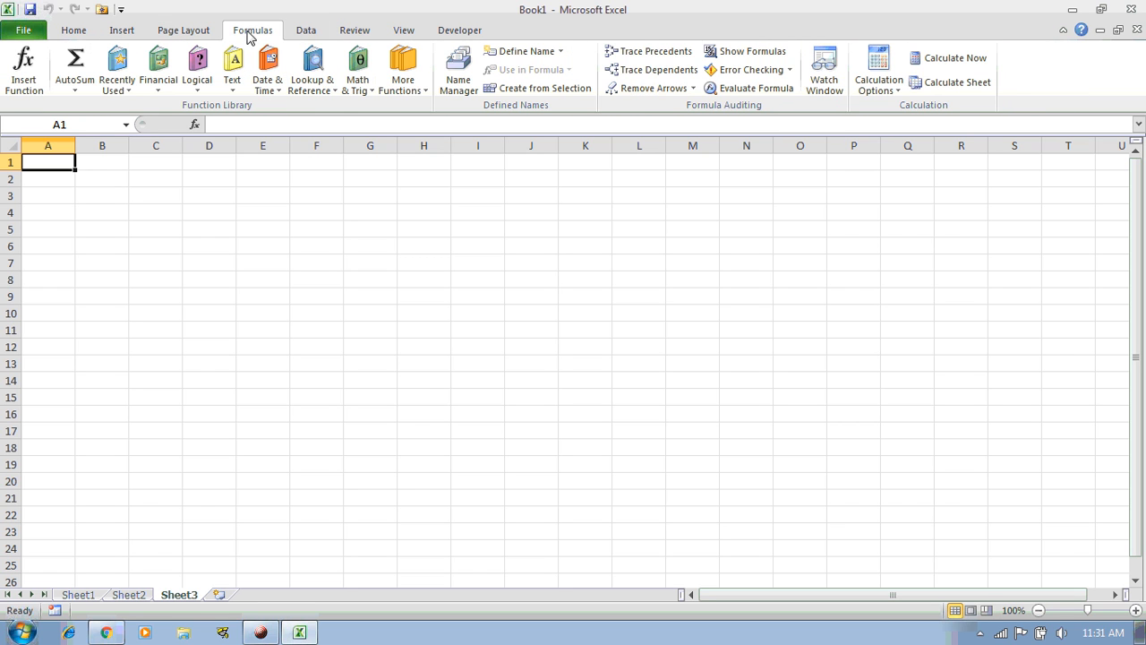
{"action": "left_click", "coordinate": [317, 32]}
{"action": "left_click", "coordinate": [357, 32]}
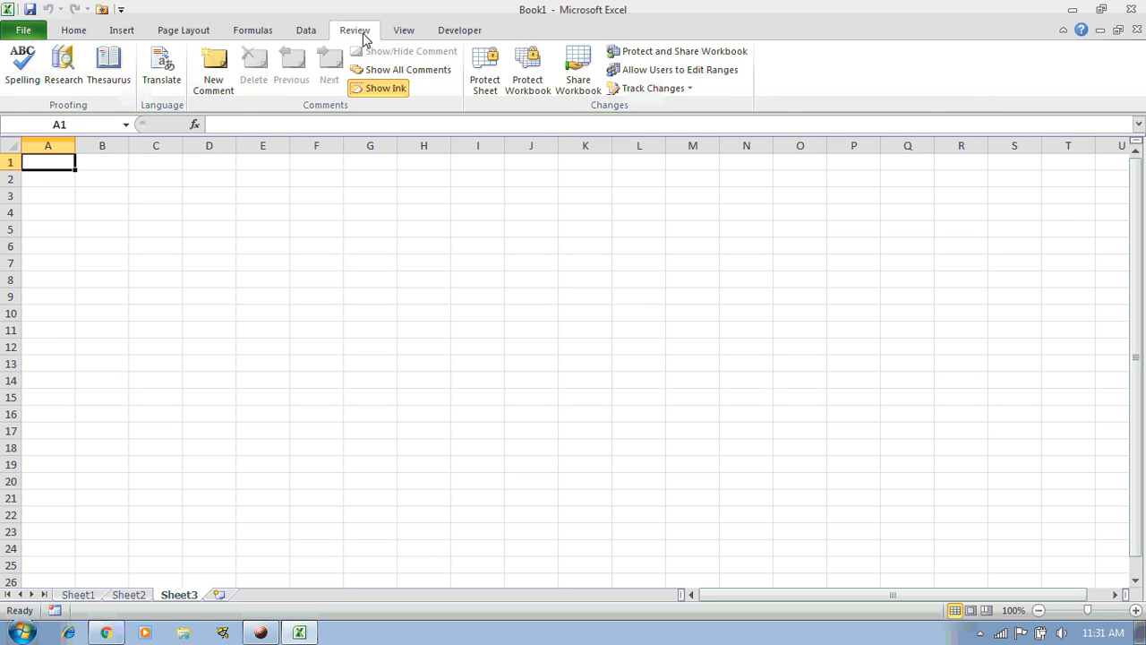
{"action": "left_click", "coordinate": [408, 32]}
{"action": "left_click", "coordinate": [441, 34]}
Step back through the ribbon tabs from View to Home
{"action": "left_click", "coordinate": [401, 32]}
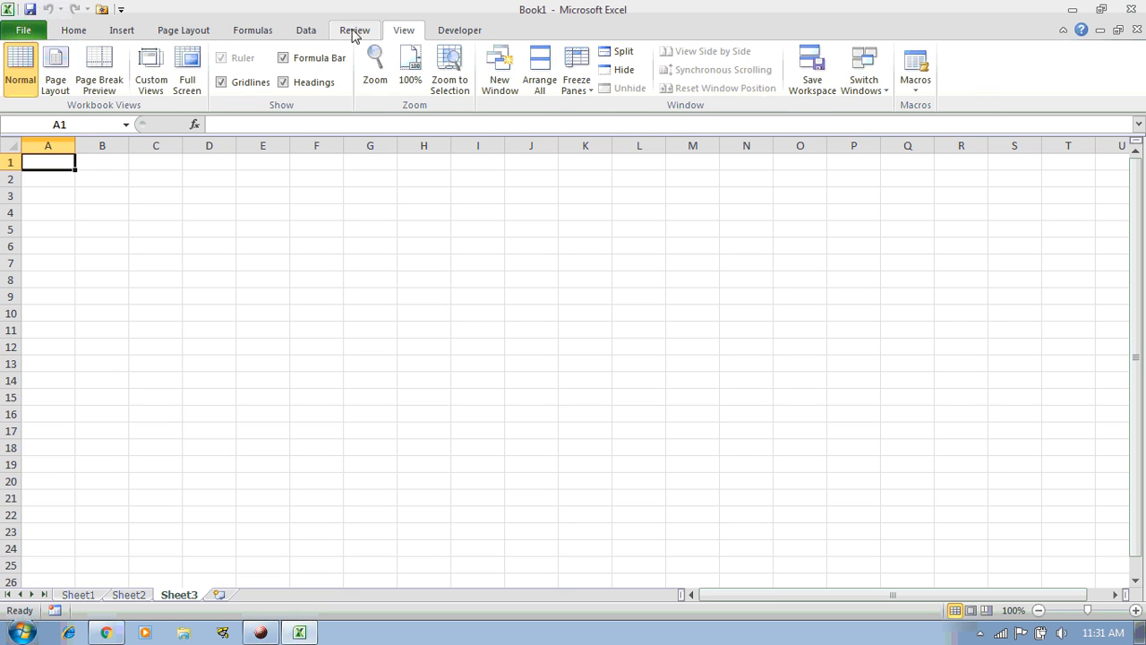
{"action": "left_click", "coordinate": [355, 31]}
{"action": "left_click", "coordinate": [306, 33]}
{"action": "left_click", "coordinate": [248, 32]}
{"action": "left_click", "coordinate": [184, 33]}
{"action": "left_click", "coordinate": [126, 32]}
{"action": "left_click", "coordinate": [73, 32]}
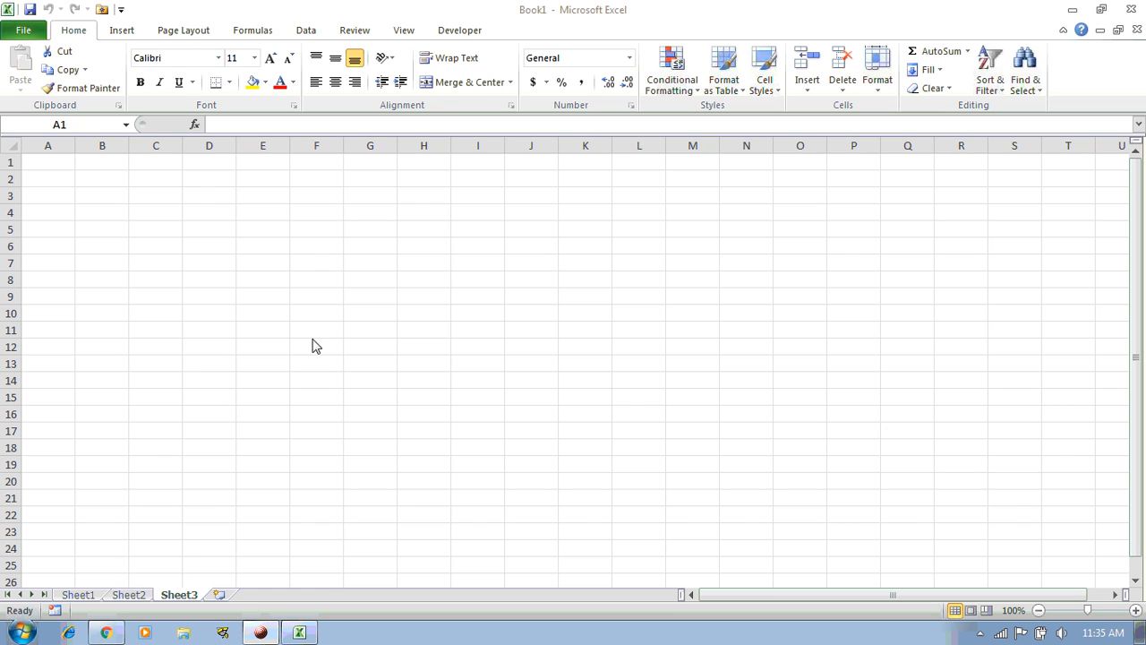
{"action": "left_click", "coordinate": [57, 148]}
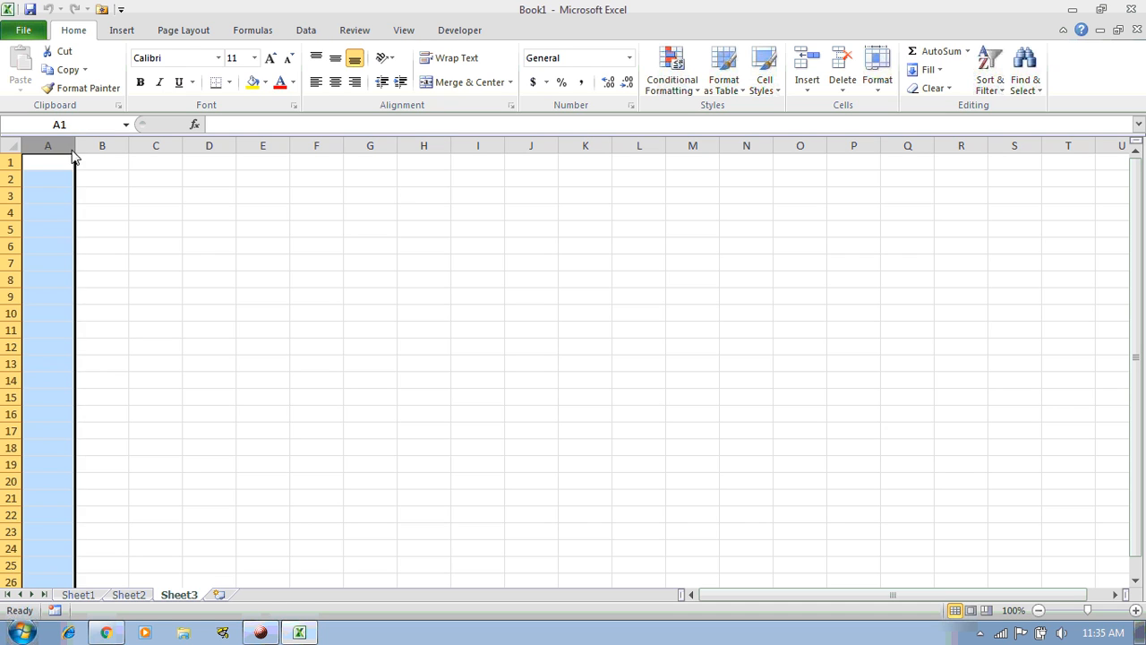
{"action": "left_click", "coordinate": [103, 148]}
{"action": "left_click", "coordinate": [155, 148]}
{"action": "left_click", "coordinate": [208, 149]}
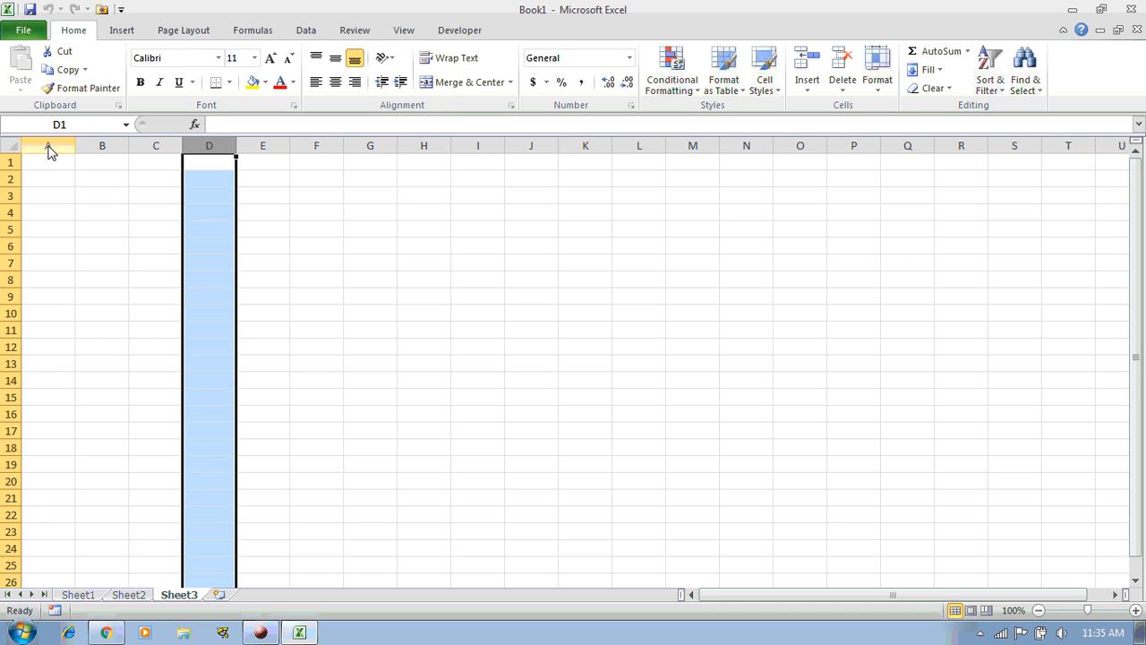
{"action": "left_click", "coordinate": [48, 147]}
{"action": "left_click", "coordinate": [99, 149]}
{"action": "left_click", "coordinate": [150, 148]}
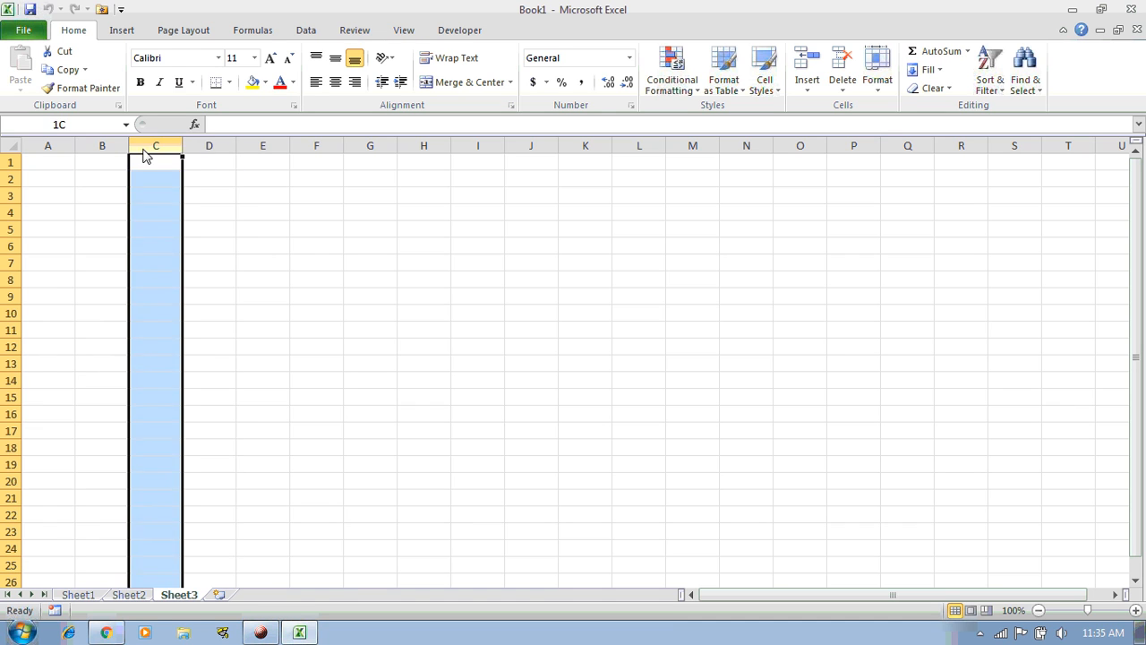
{"action": "left_click", "coordinate": [212, 149]}
{"action": "left_click", "coordinate": [265, 149]}
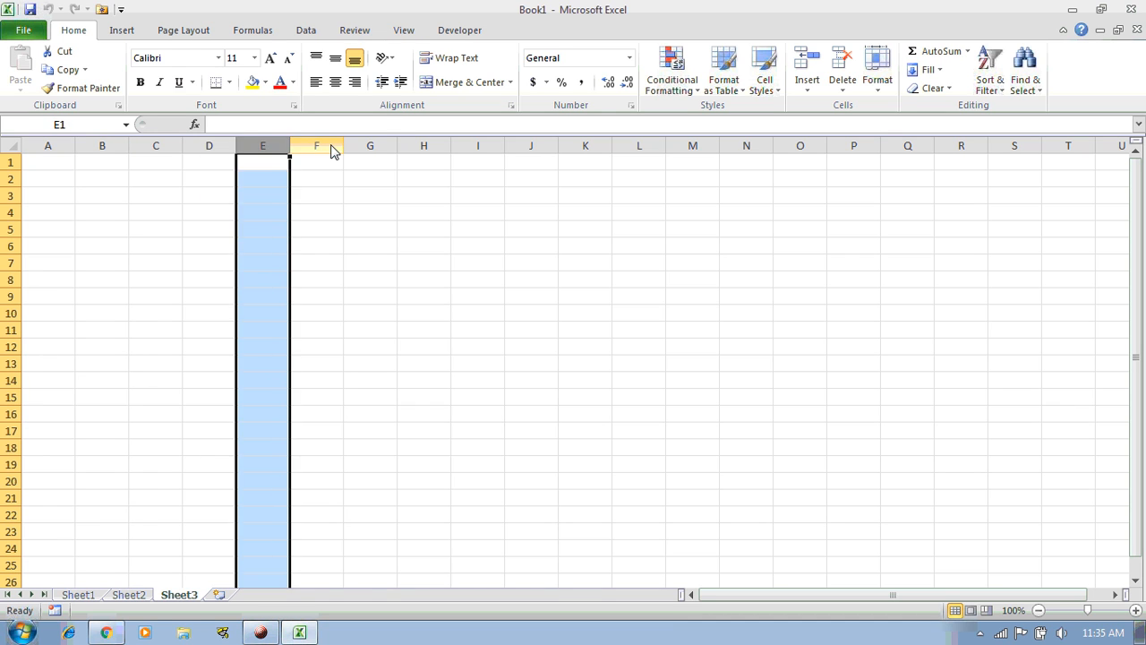
{"action": "left_click", "coordinate": [330, 149]}
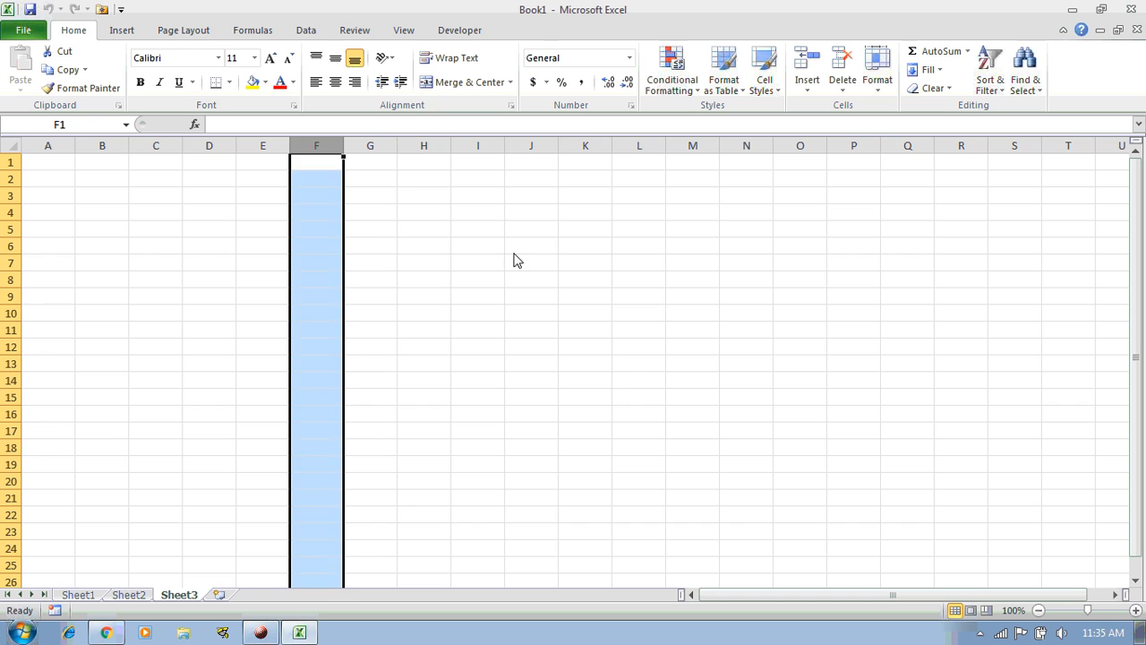
{"action": "left_click", "coordinate": [371, 162]}
{"action": "key", "text": "ctrl+Right"}
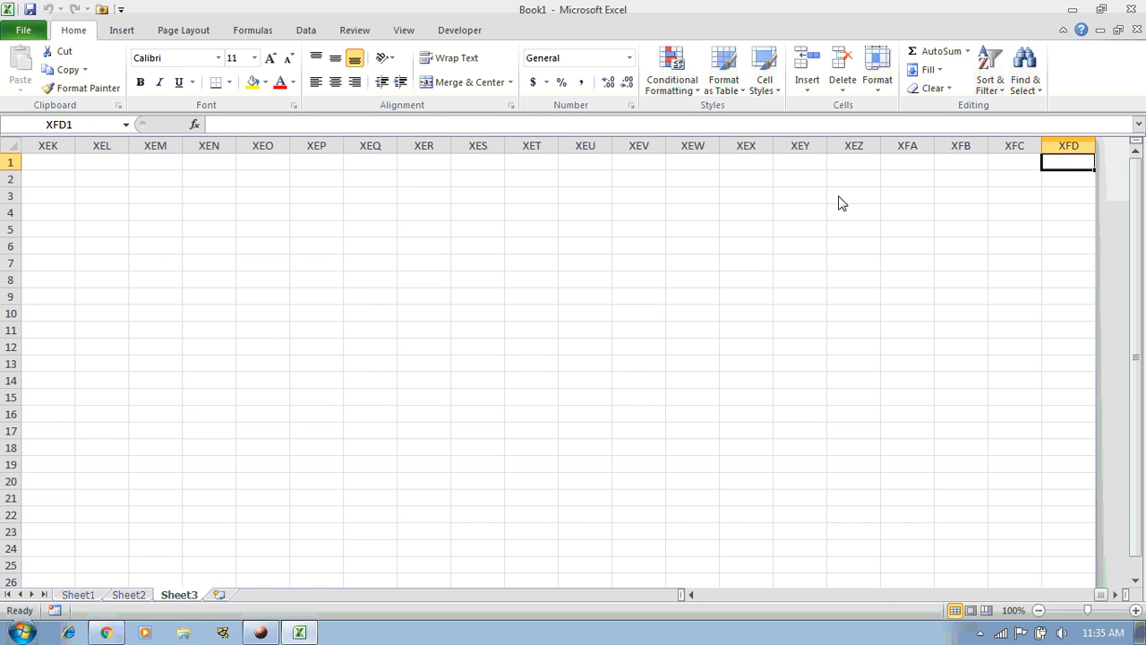
{"action": "key", "text": "ctrl+Home"}
{"action": "key", "text": "Down"}
{"action": "key", "text": "Down"}
{"action": "key", "text": "Down"}
{"action": "key", "text": "Down"}
{"action": "key", "text": "Down"}
{"action": "key", "text": "Down"}
{"action": "key", "text": "Down"}
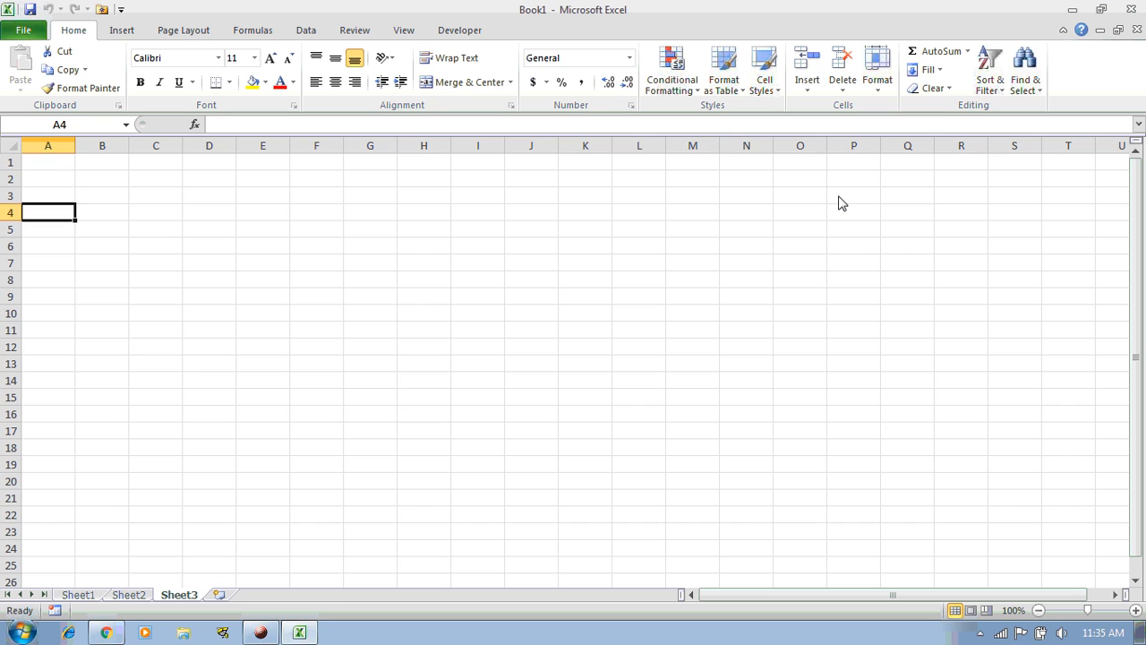
{"action": "key", "text": "Up"}
{"action": "key", "text": "Up"}
{"action": "key", "text": "Up"}
{"action": "key", "text": "Up"}
{"action": "key", "text": "Up"}
{"action": "key", "text": "Up"}
{"action": "key", "text": "Up"}
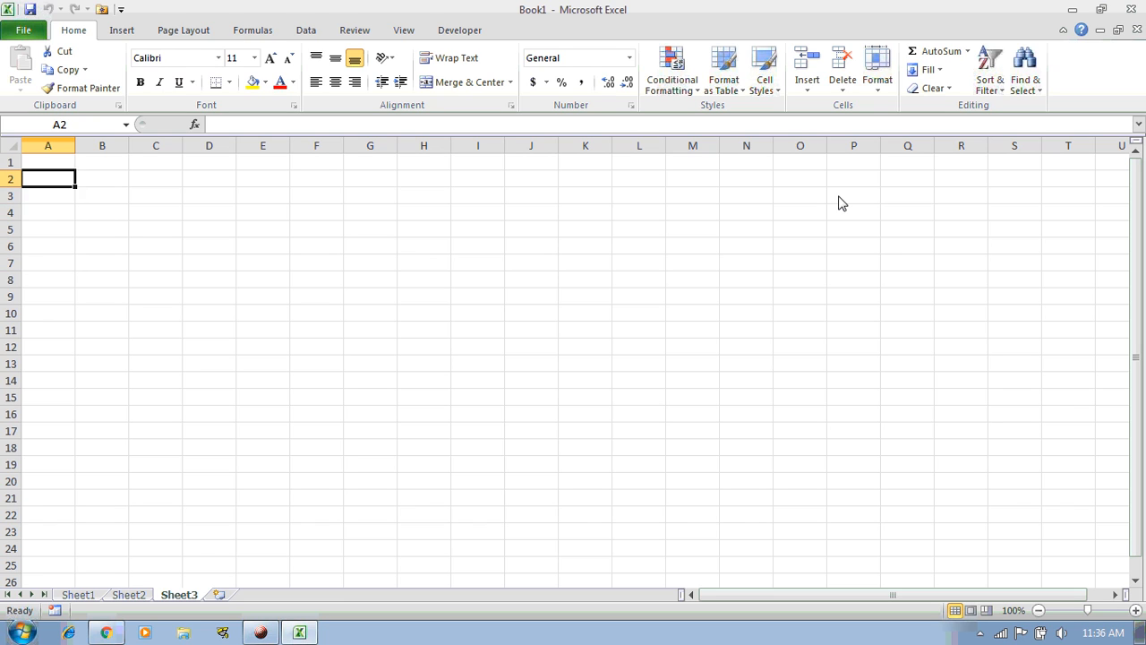
{"action": "key", "text": "Down"}
{"action": "key", "text": "Down"}
{"action": "key", "text": "Down"}
{"action": "key", "text": "Down"}
{"action": "key", "text": "Down"}
{"action": "key", "text": "Down"}
{"action": "key", "text": "Down"}
{"action": "key", "text": "Down"}
{"action": "key", "text": "Down"}
{"action": "key", "text": "Down"}
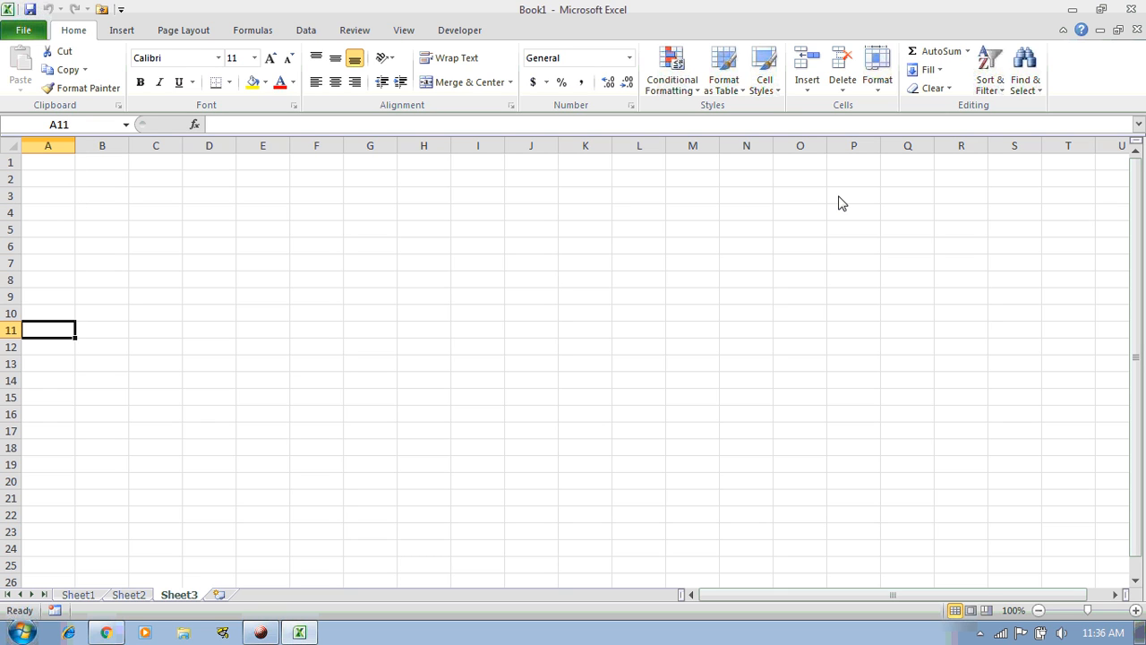
{"action": "key", "text": "Down"}
{"action": "key", "text": "Down"}
{"action": "key", "text": "ctrl+Down"}
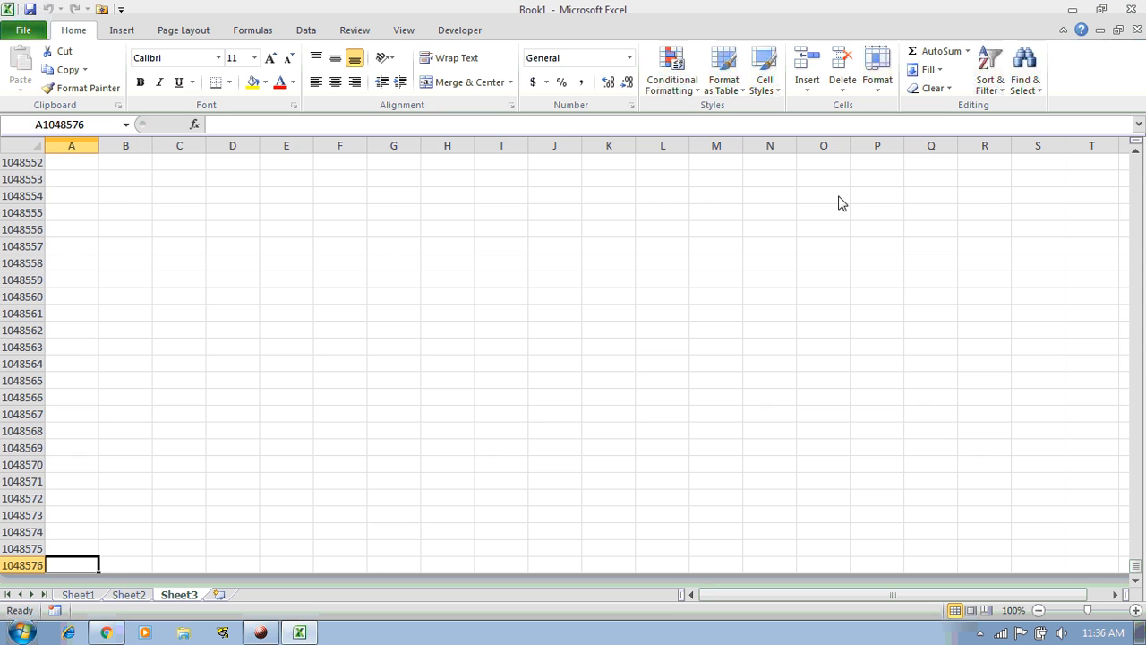
{"action": "key", "text": "ctrl+Up"}
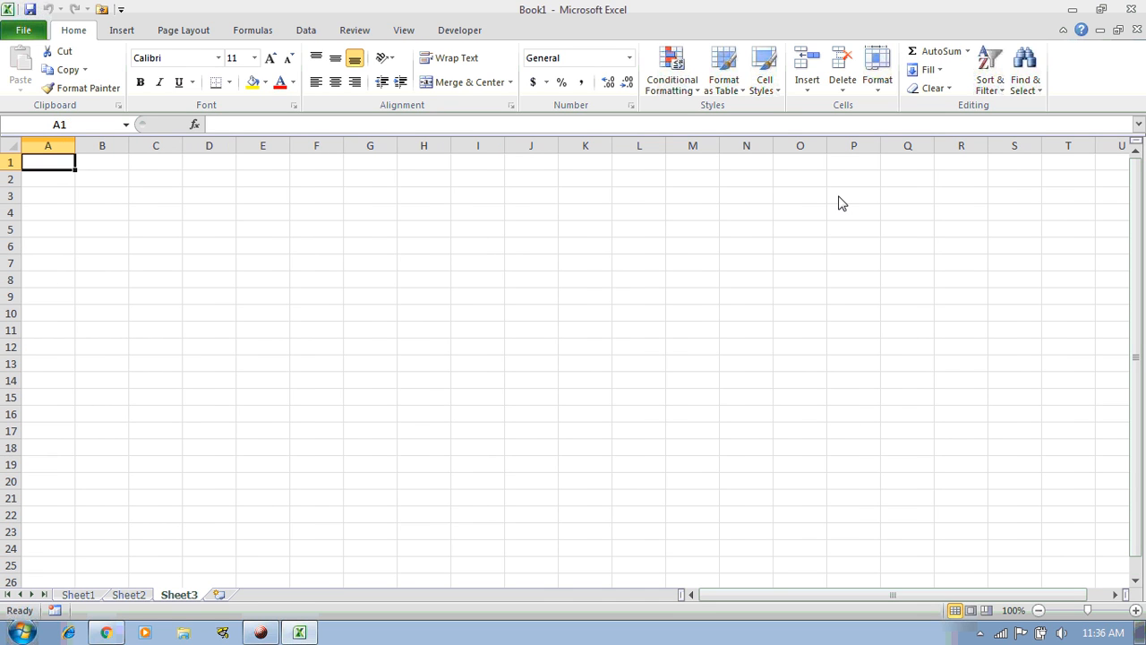
Select columns A through E and rows 1 through 4 in turn, ending on cell A1
{"action": "left_click", "coordinate": [52, 146]}
{"action": "left_click", "coordinate": [104, 146]}
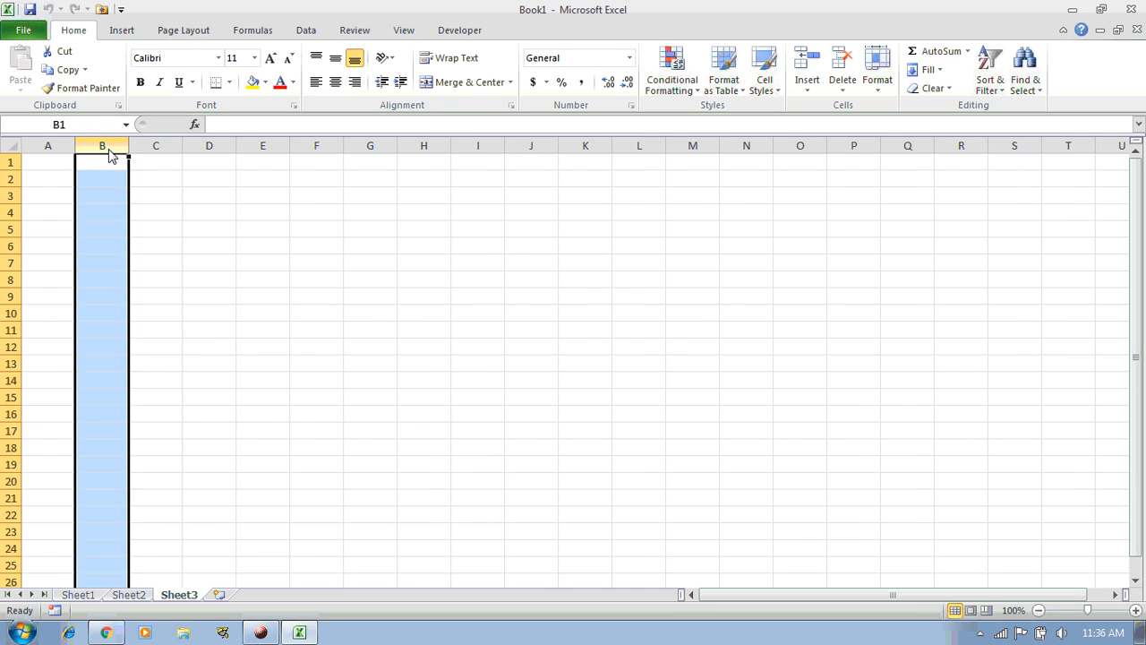
{"action": "left_click", "coordinate": [134, 148]}
{"action": "left_click", "coordinate": [214, 147]}
{"action": "left_click", "coordinate": [239, 148]}
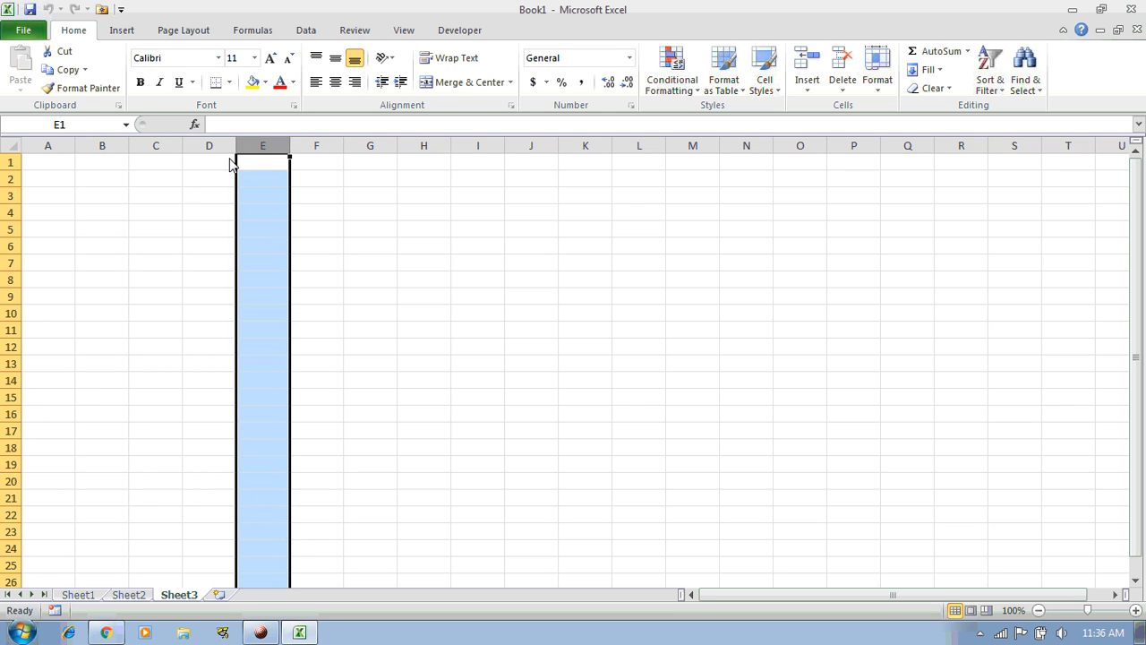
{"action": "left_click", "coordinate": [12, 164]}
{"action": "left_click", "coordinate": [15, 180]}
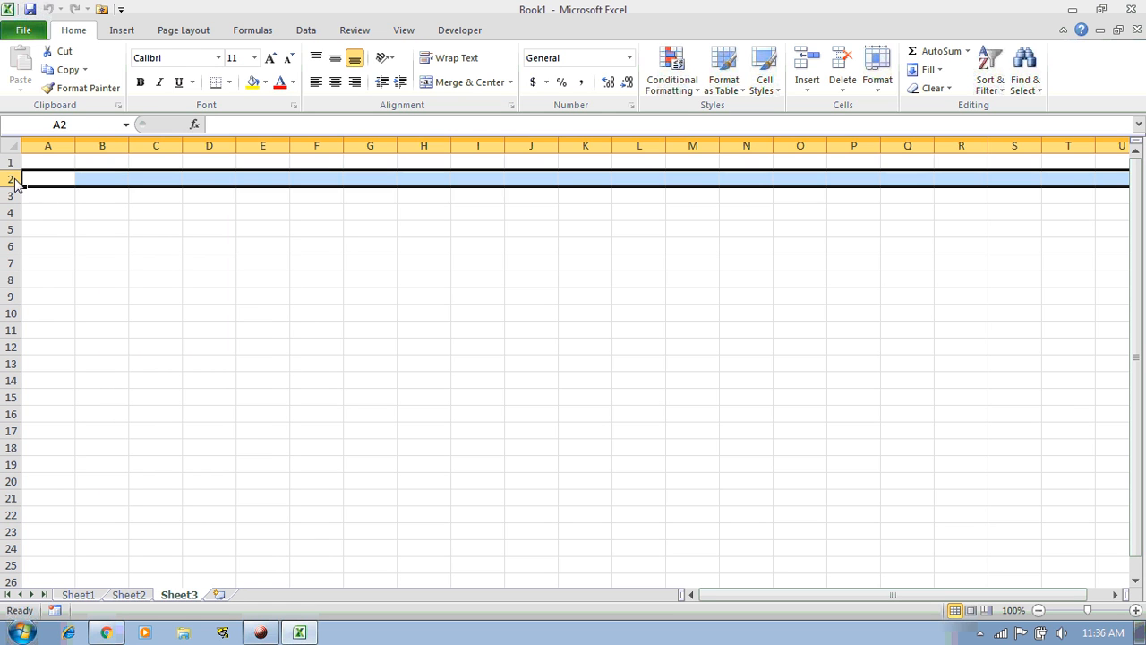
{"action": "left_click", "coordinate": [14, 197]}
{"action": "left_click", "coordinate": [12, 213]}
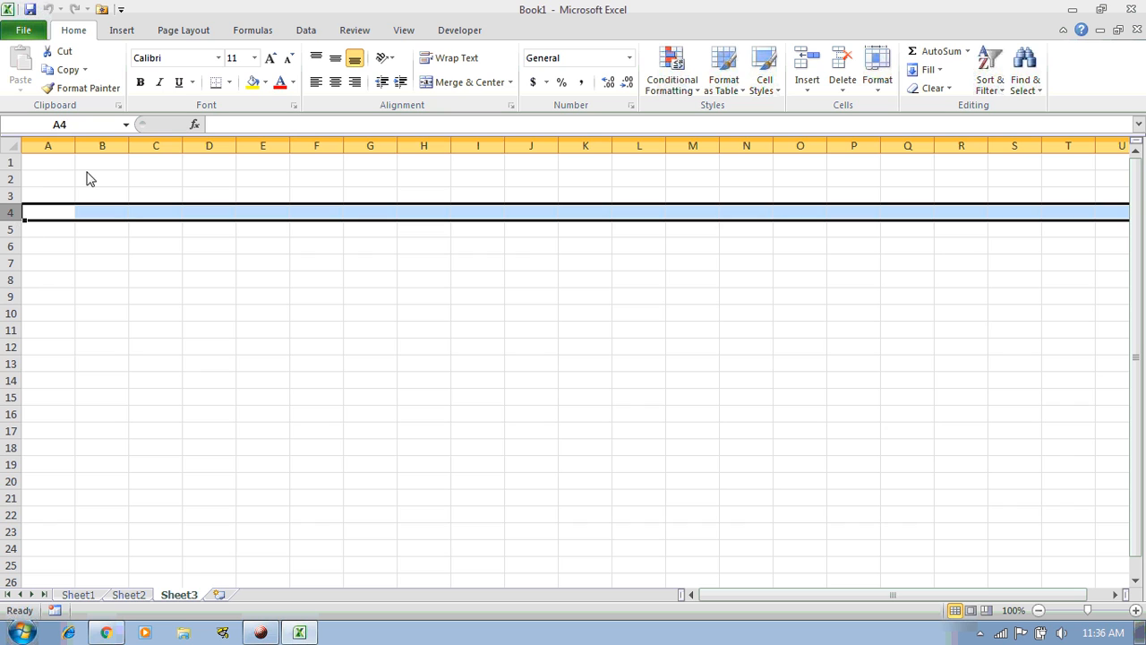
{"action": "left_click", "coordinate": [50, 166]}
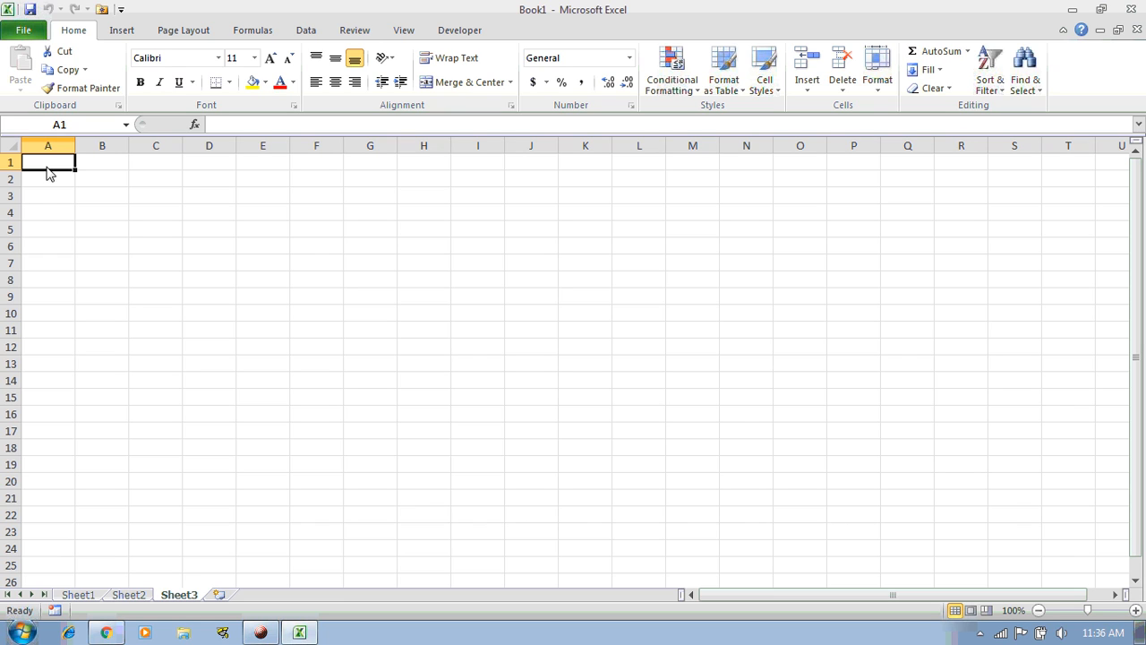
Enter '2007 +' in I1 and the labels 'column' and 'row' in J1:J2
{"action": "key", "text": "Right"}
{"action": "key", "text": "Right"}
{"action": "key", "text": "Right"}
{"action": "key", "text": "Right"}
{"action": "key", "text": "Right"}
{"action": "key", "text": "Right"}
{"action": "key", "text": "Right"}
{"action": "key", "text": "Right"}
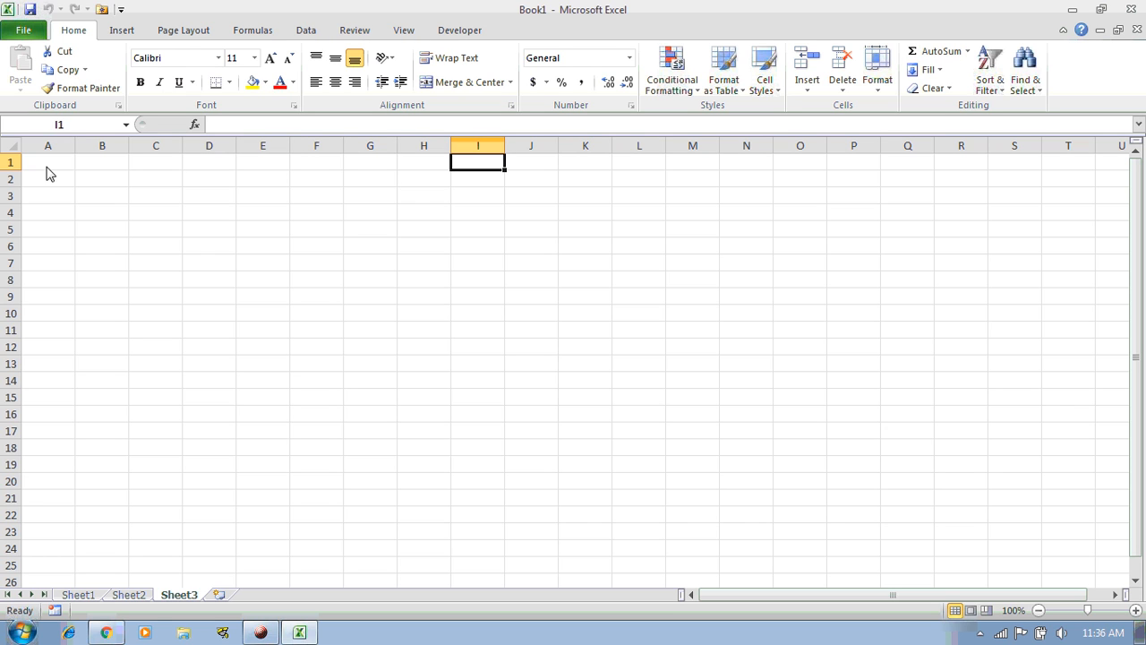
{"action": "type", "text": "200"}
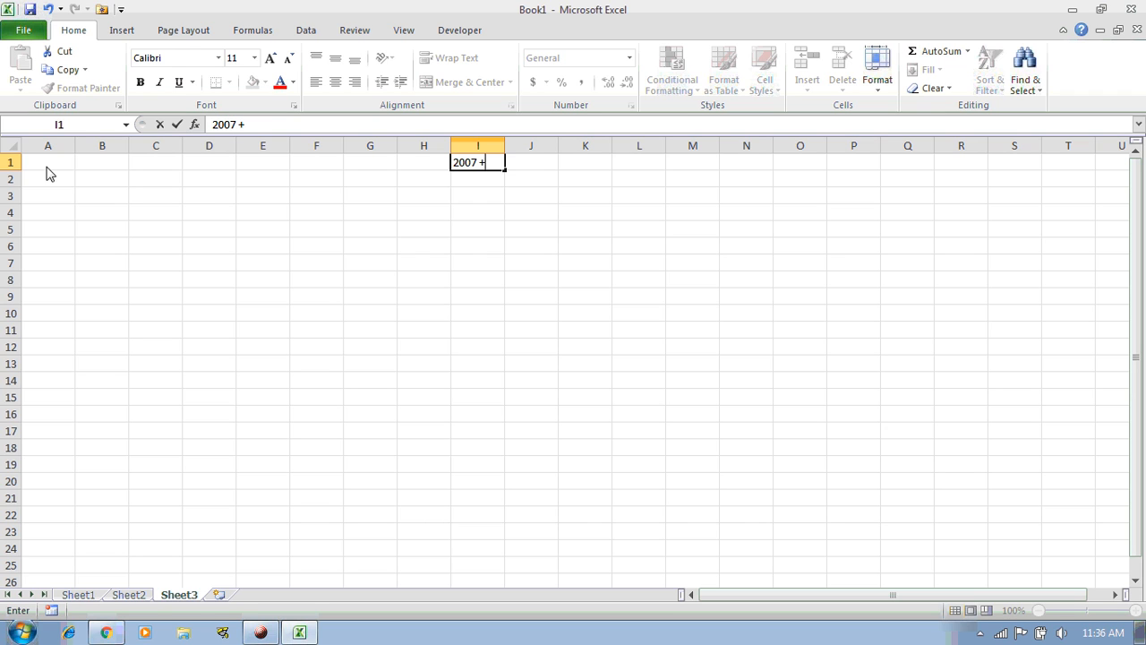
{"action": "type", "text": "7 +"}
{"action": "key", "text": "Return"}
{"action": "key", "text": "Up"}
{"action": "key", "text": "Right"}
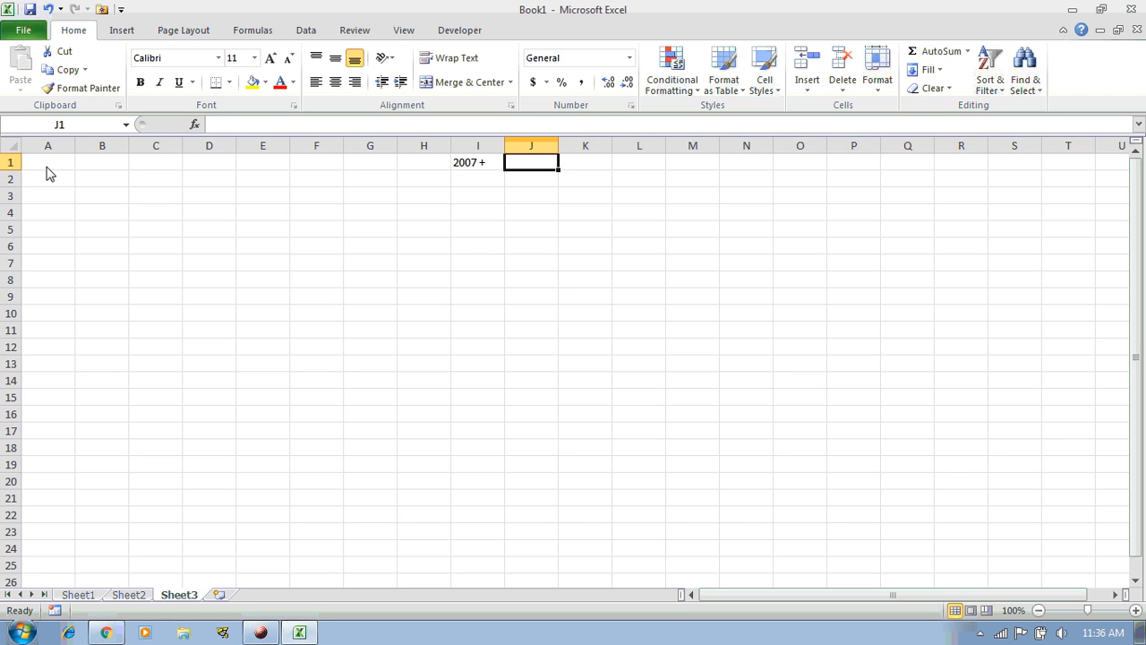
{"action": "type", "text": "column"}
{"action": "key", "text": "Return"}
{"action": "type", "text": "row"}
{"action": "key", "text": "Return"}
Enter 1048576 in K2 and 16384 in K1
{"action": "key", "text": "Up"}
{"action": "key", "text": "Right"}
{"action": "type", "text": "1"}
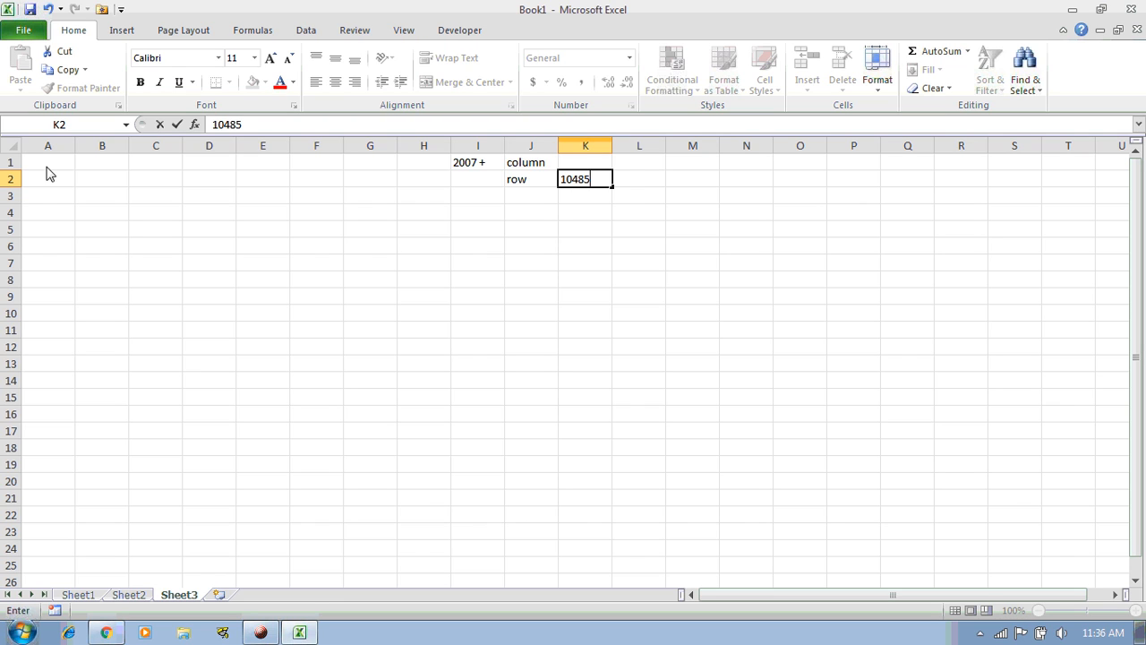
{"action": "type", "text": "048576"}
{"action": "key", "text": "Return"}
{"action": "key", "text": "Up"}
{"action": "key", "text": "Up"}
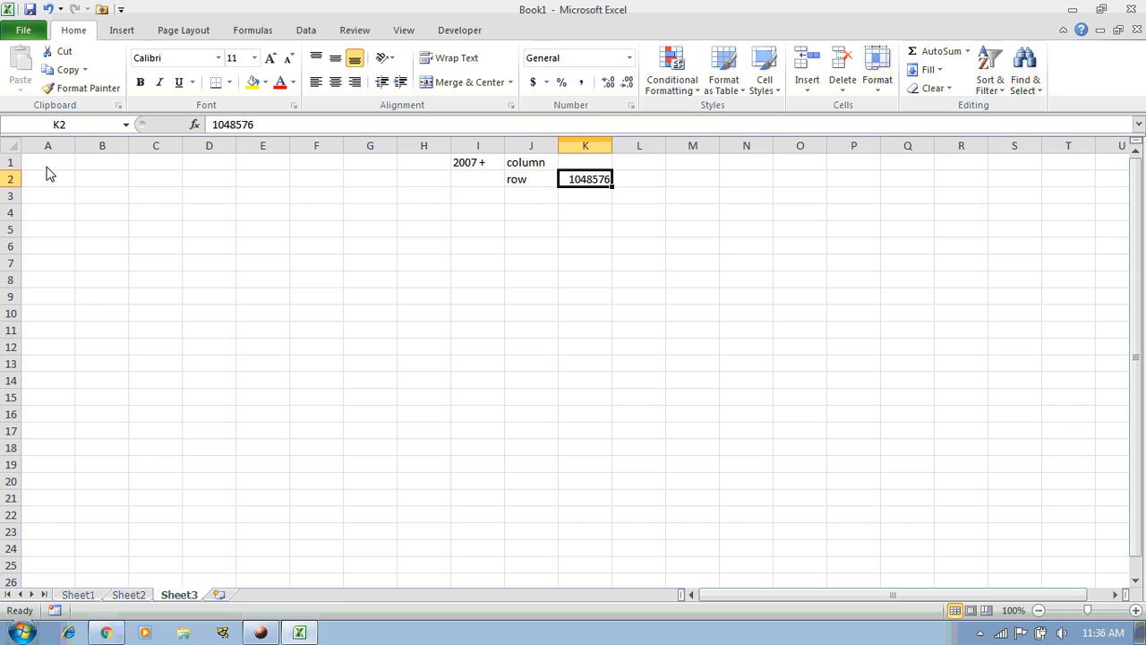
{"action": "type", "text": "16384"}
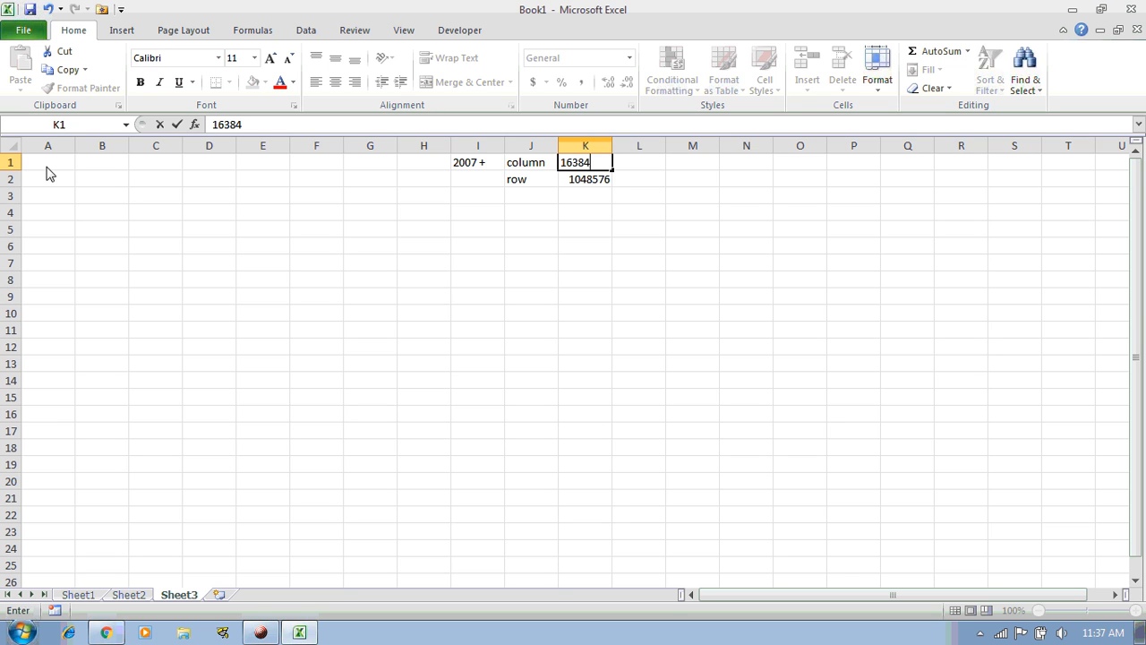
{"action": "key", "text": "Return"}
{"action": "key", "text": "Up"}
Insert a blank row above the entries and jump to the sheet's last column, XFD
{"action": "key", "text": "shift+space"}
{"action": "key", "text": "ctrl+shift+plus"}
{"action": "key", "text": "Down"}
{"action": "key", "text": "Left"}
{"action": "key", "text": "Up"}
{"action": "key", "text": "Left"}
{"action": "key", "text": "Left"}
{"action": "key", "text": "Left"}
{"action": "key", "text": "Left"}
{"action": "key", "text": "Left"}
{"action": "key", "text": "Right"}
{"action": "key", "text": "ctrl+Right"}
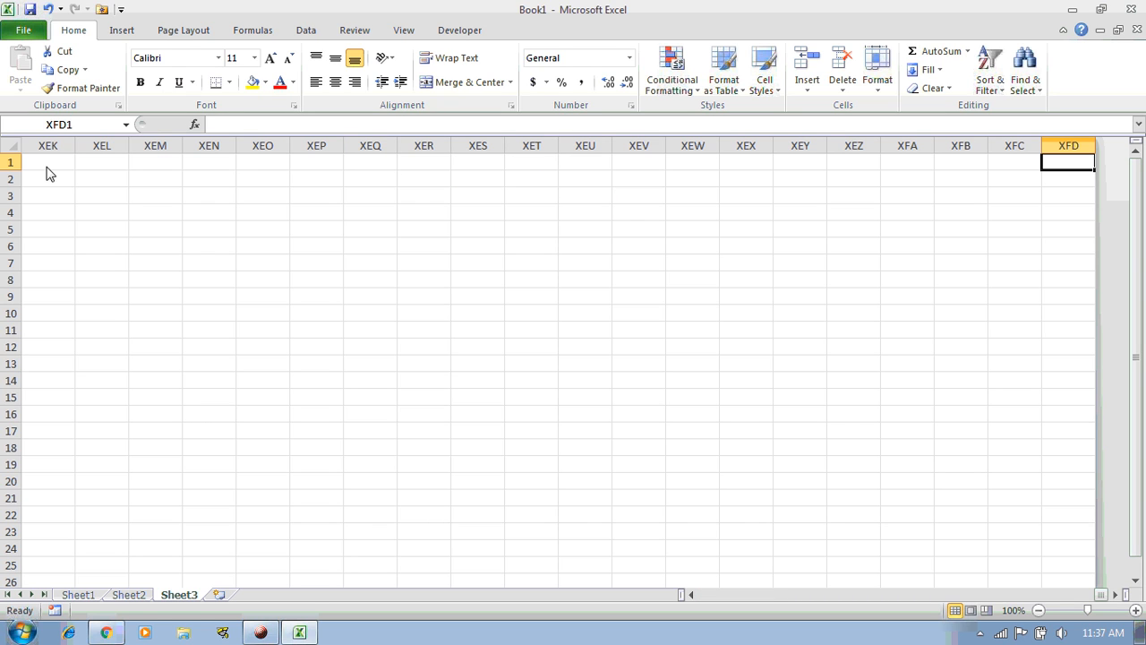
{"action": "key", "text": "ctrl+Left"}
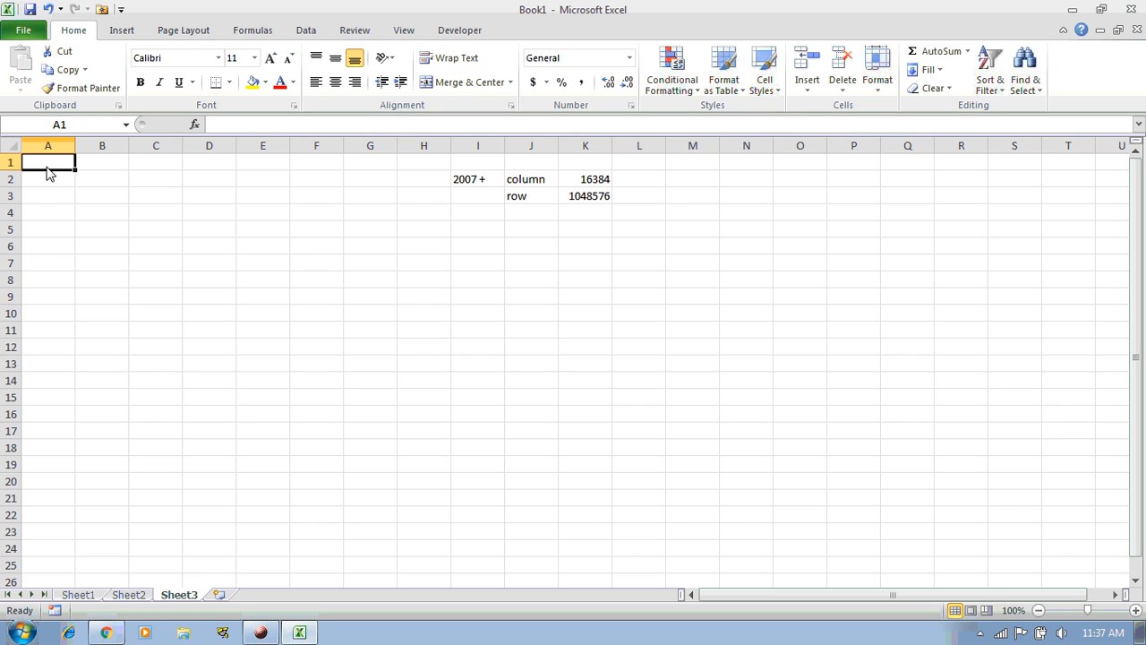
{"action": "left_click", "coordinate": [578, 186]}
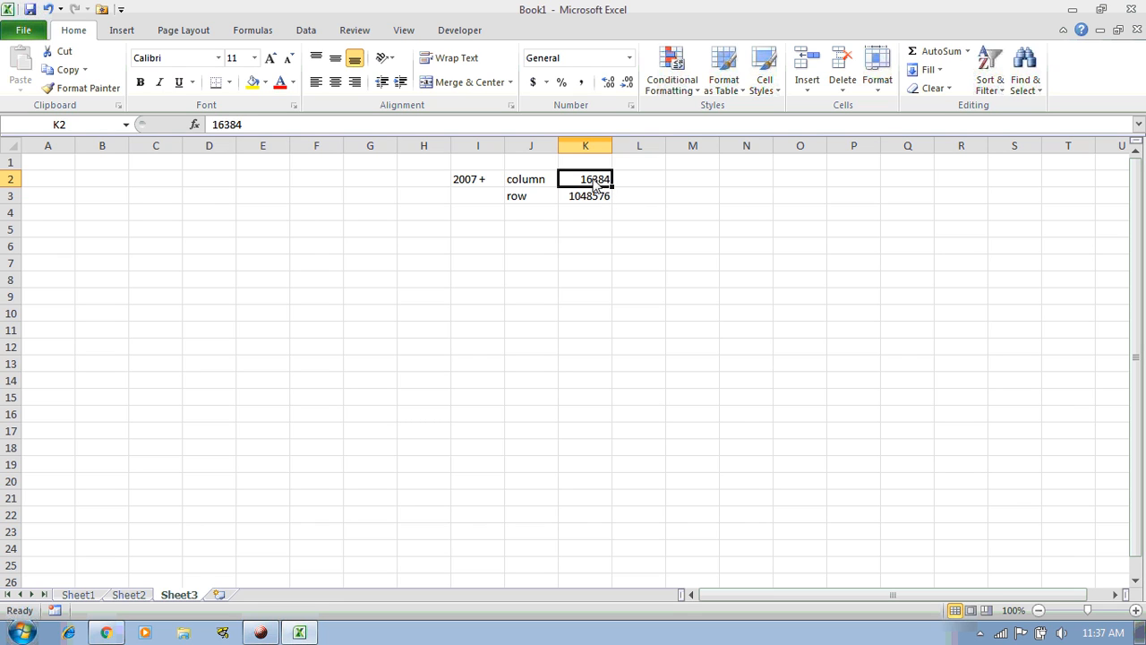
{"action": "double_click", "coordinate": [590, 183]}
{"action": "left_click_drag", "start_coordinate": [591, 181], "coordinate": [582, 181]}
{"action": "left_click", "coordinate": [587, 183]}
{"action": "left_click", "coordinate": [634, 204]}
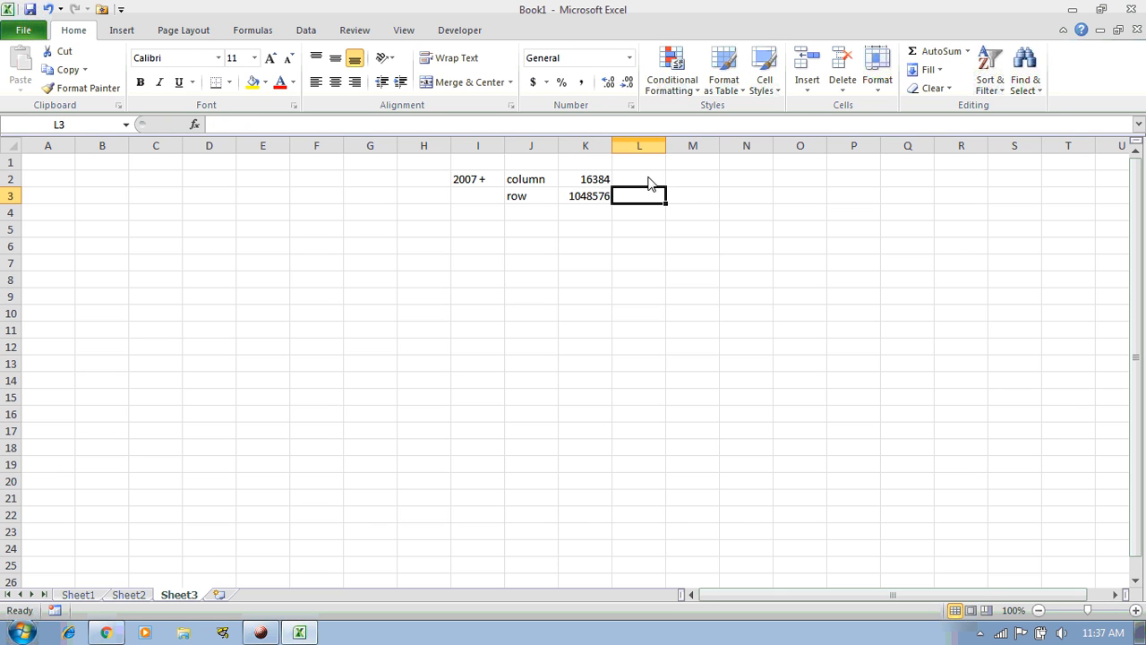
{"action": "left_click", "coordinate": [575, 183]}
{"action": "left_click", "coordinate": [641, 184]}
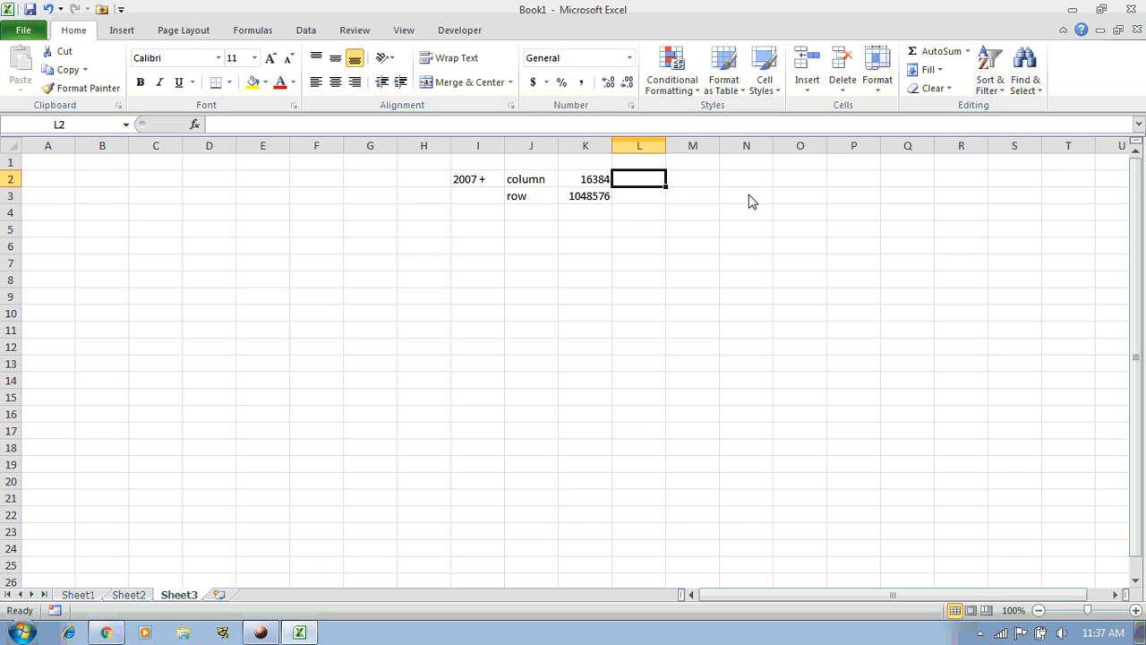
Enter 16 in L2 and 3 in M2
{"action": "type", "text": "18"}
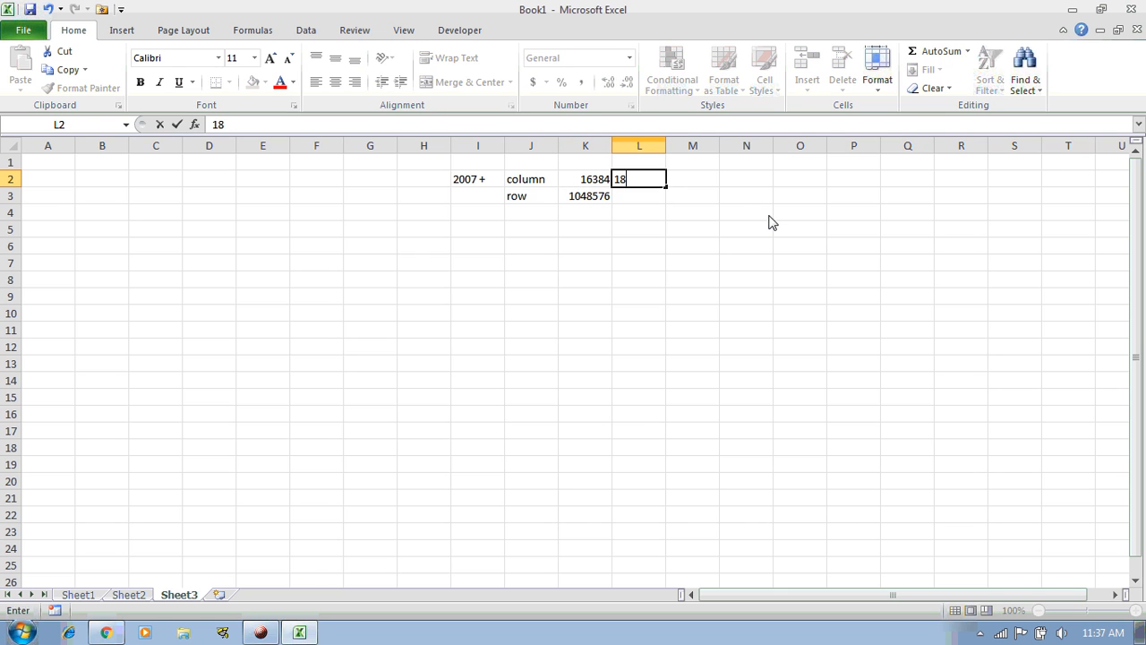
{"action": "key", "text": "Return"}
{"action": "type", "text": "16"}
{"action": "key", "text": "Return"}
{"action": "key", "text": "Up"}
{"action": "key", "text": "Right"}
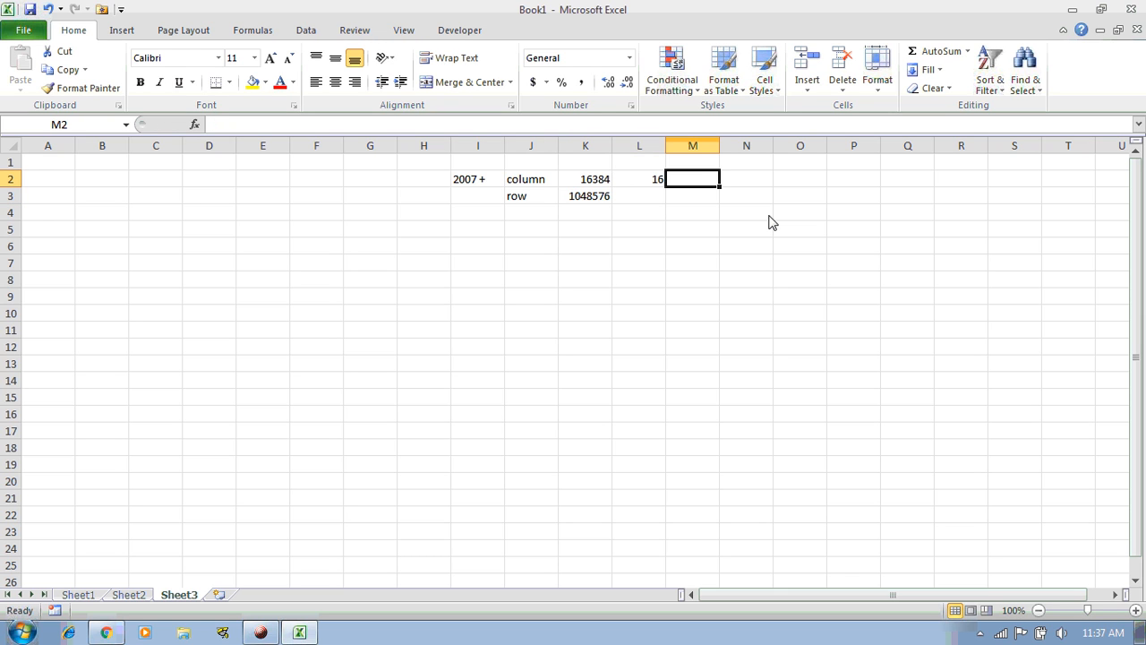
{"action": "type", "text": "3"}
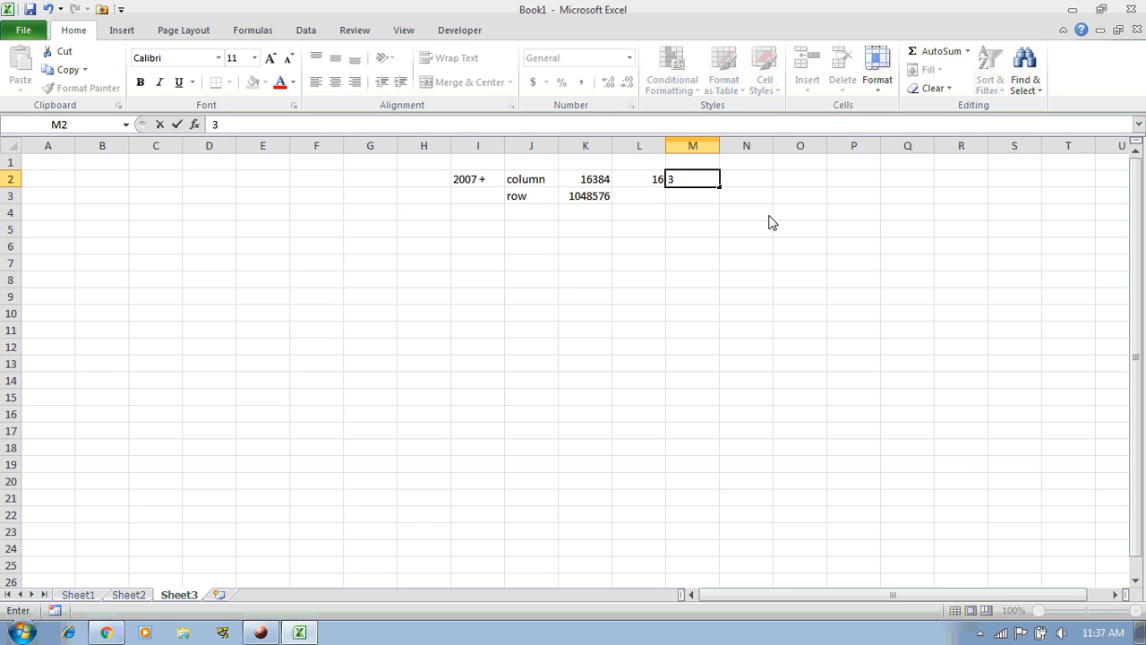
{"action": "key", "text": "Return"}
Enter 8 in N2
{"action": "key", "text": "Up"}
{"action": "key", "text": "Left"}
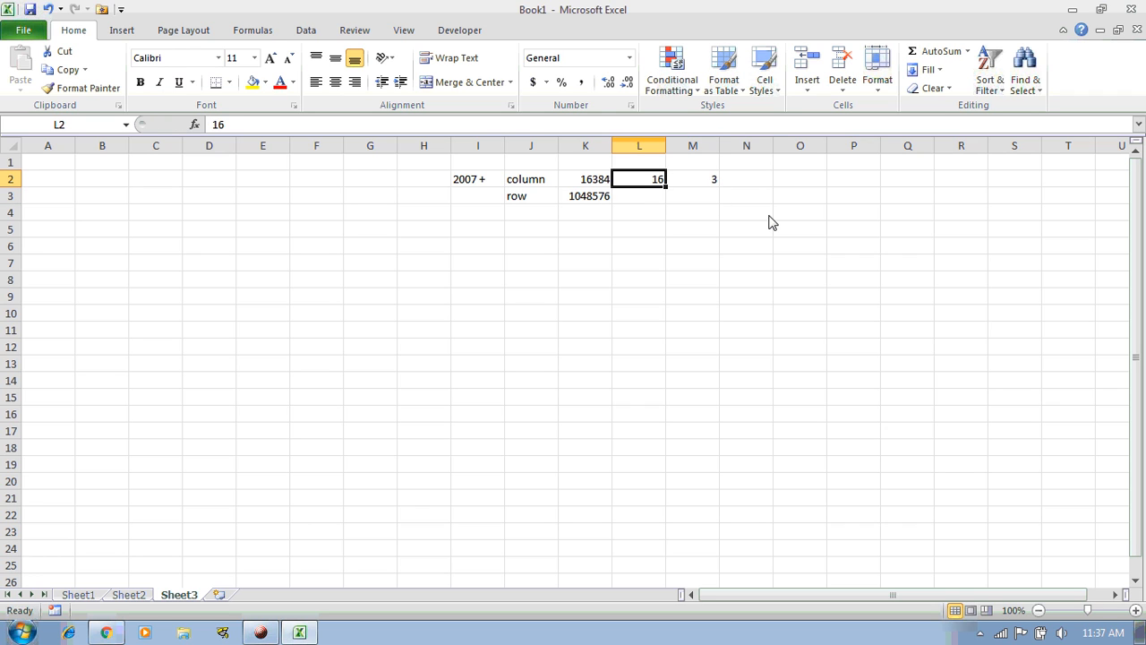
{"action": "key", "text": "Right"}
{"action": "key", "text": "Right"}
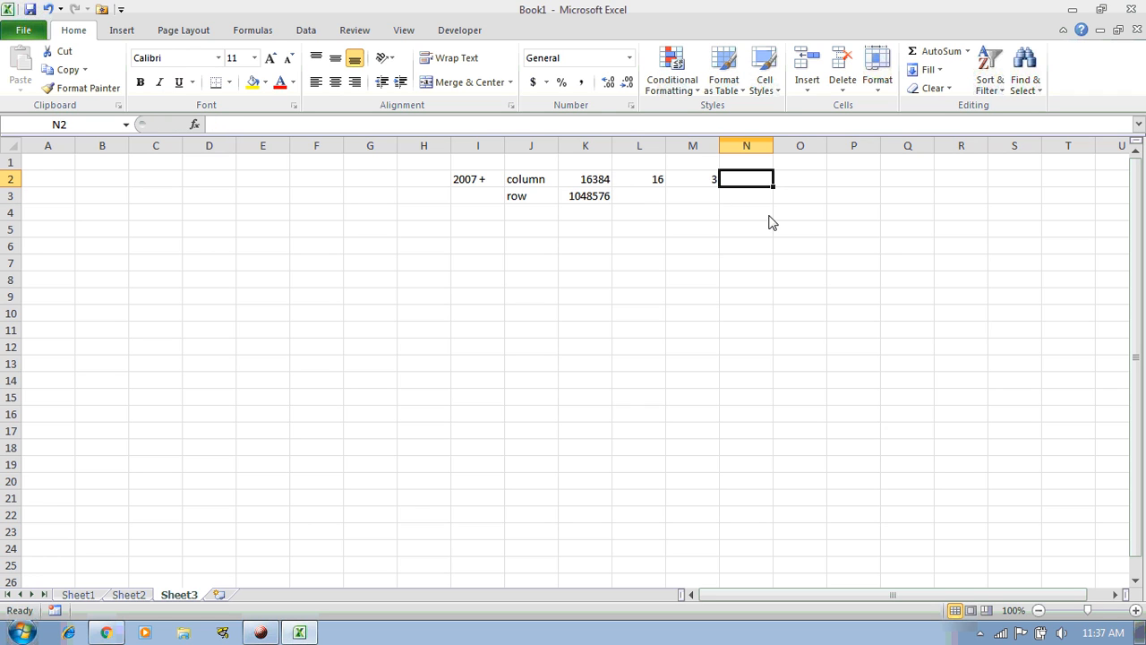
{"action": "key", "text": "Left"}
{"action": "key", "text": "Left"}
{"action": "key", "text": "Right"}
{"action": "key", "text": "Right"}
{"action": "type", "text": "8"}
{"action": "key", "text": "Return"}
Enter 4 in O2, replacing a mistyped 8
{"action": "key", "text": "Up"}
{"action": "key", "text": "Right"}
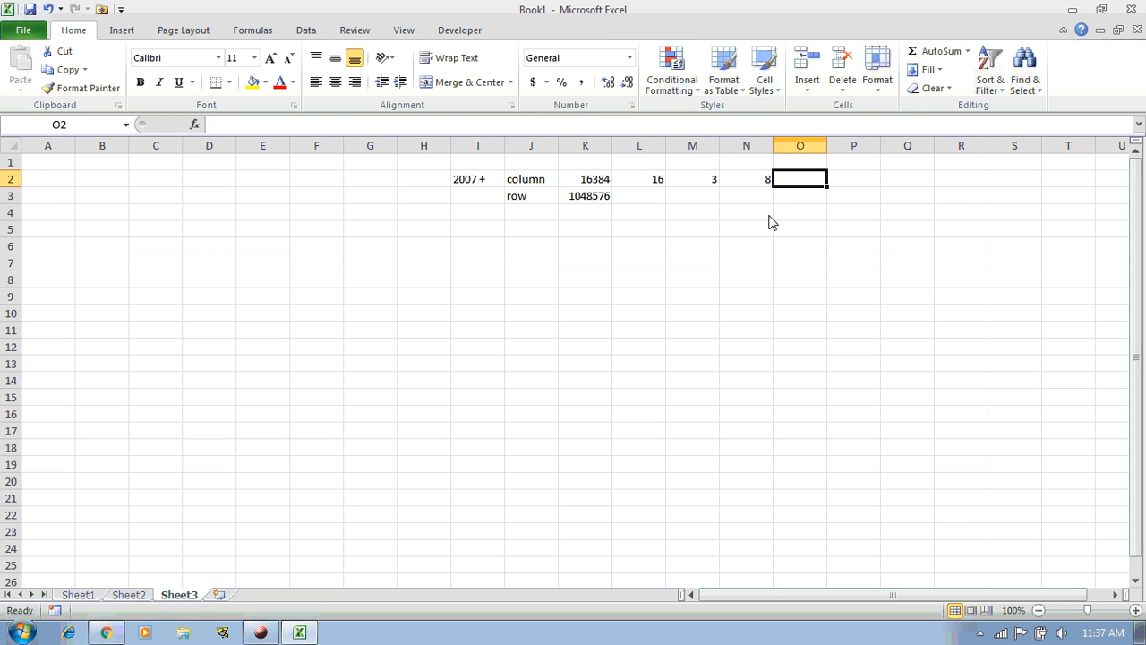
{"action": "type", "text": "8"}
{"action": "key", "text": "Tab"}
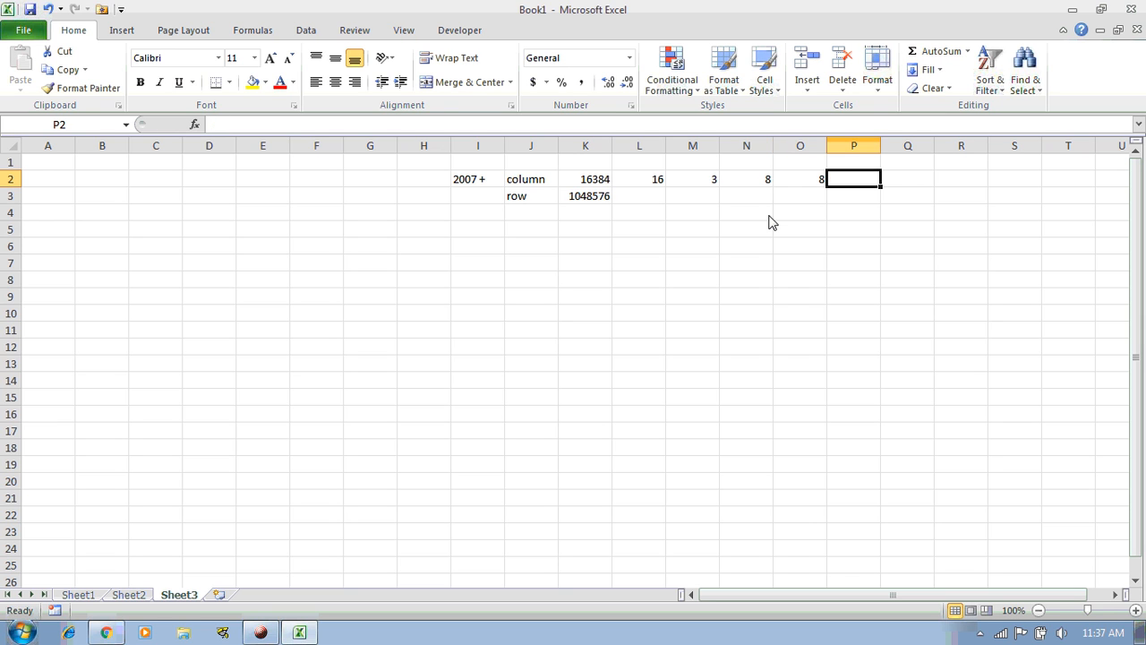
{"action": "key", "text": "Left"}
{"action": "key", "text": "BackSpace"}
{"action": "type", "text": "4"}
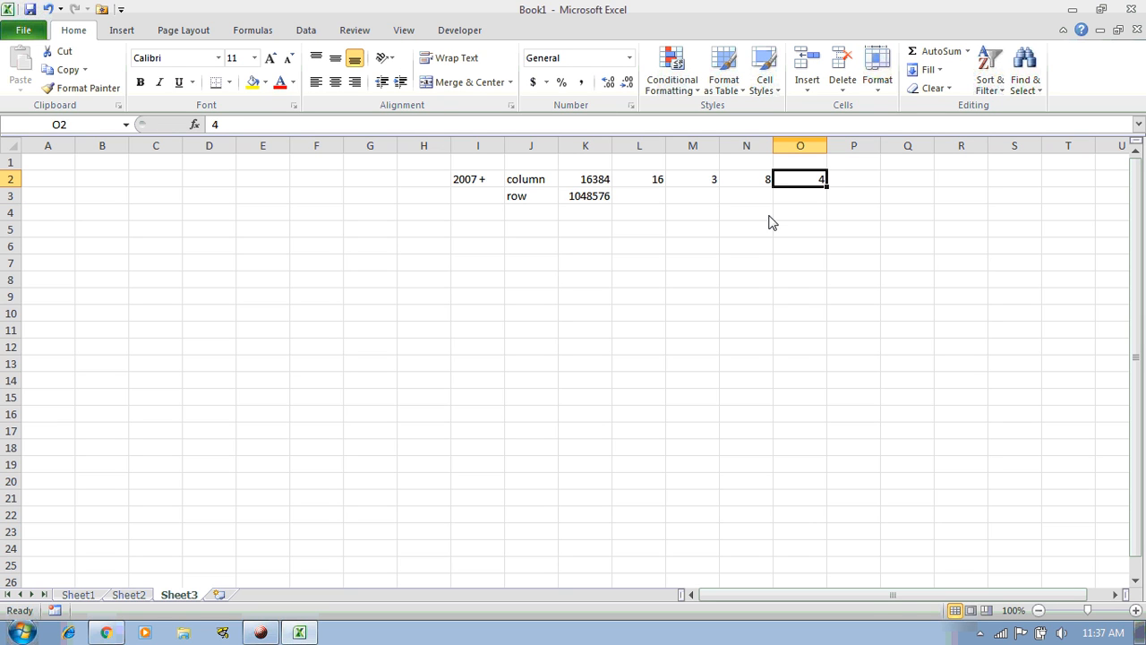
{"action": "key", "text": "shift+Left"}
{"action": "key", "text": "shift+Left"}
{"action": "key", "text": "shift+Left"}
Enter 16384 in P2 and select the values 16, 3, 8, 4 in L2:O2
{"action": "key", "text": "Right"}
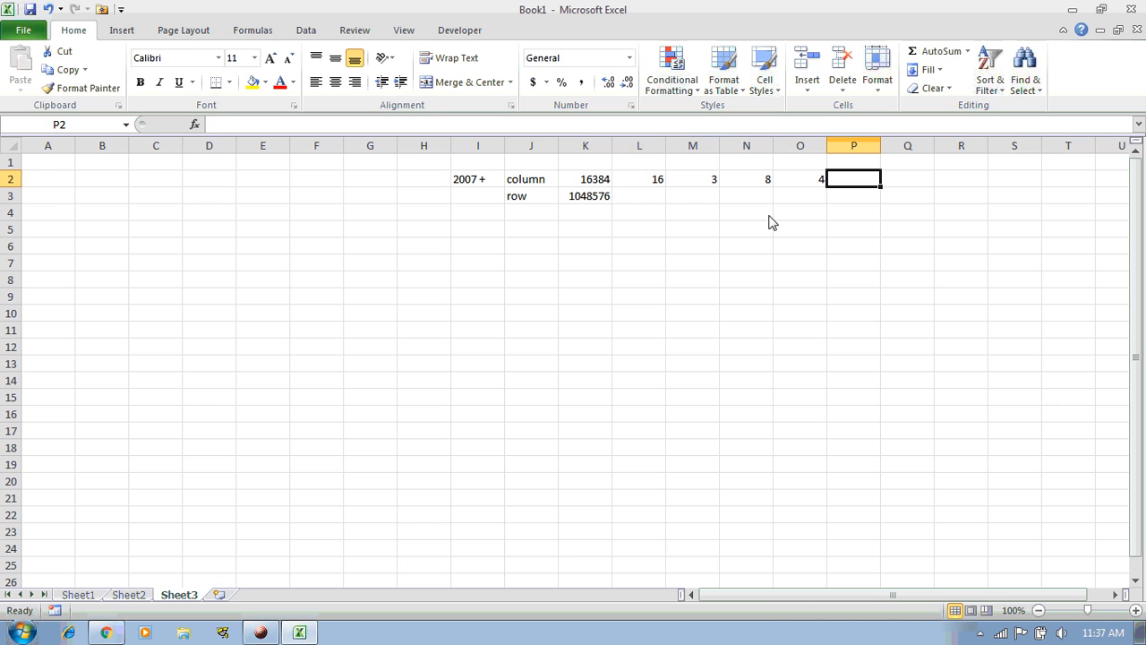
{"action": "type", "text": "16384"}
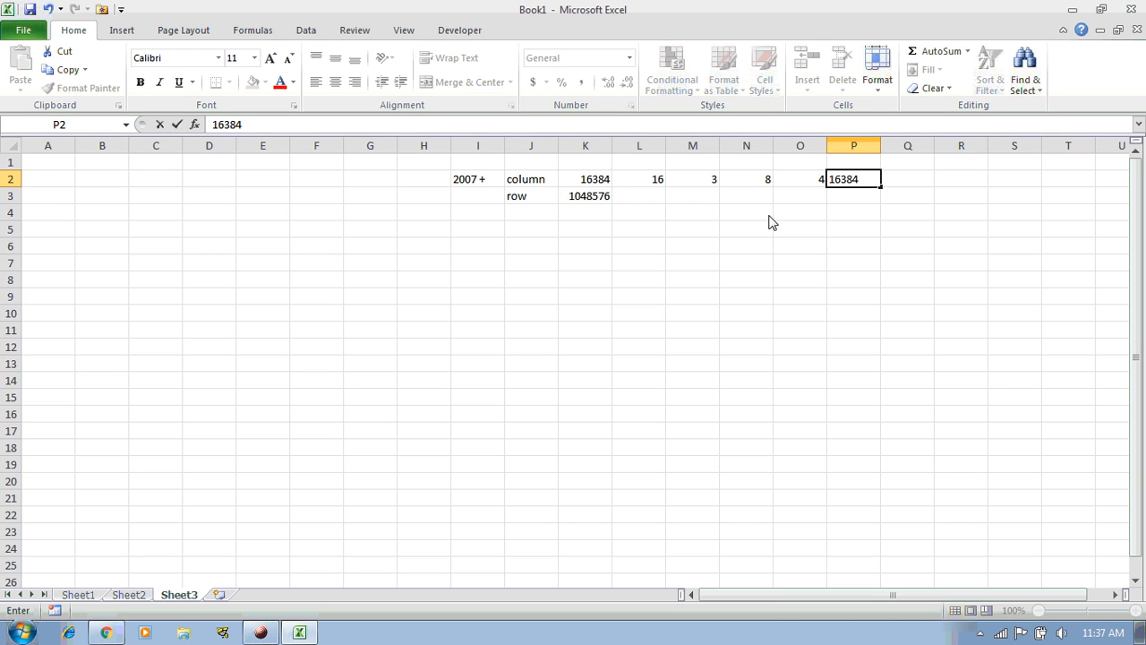
{"action": "key", "text": "Return"}
{"action": "key", "text": "Up"}
{"action": "key", "text": "Left"}
{"action": "key", "text": "Left"}
{"action": "key", "text": "Left"}
{"action": "key", "text": "Left"}
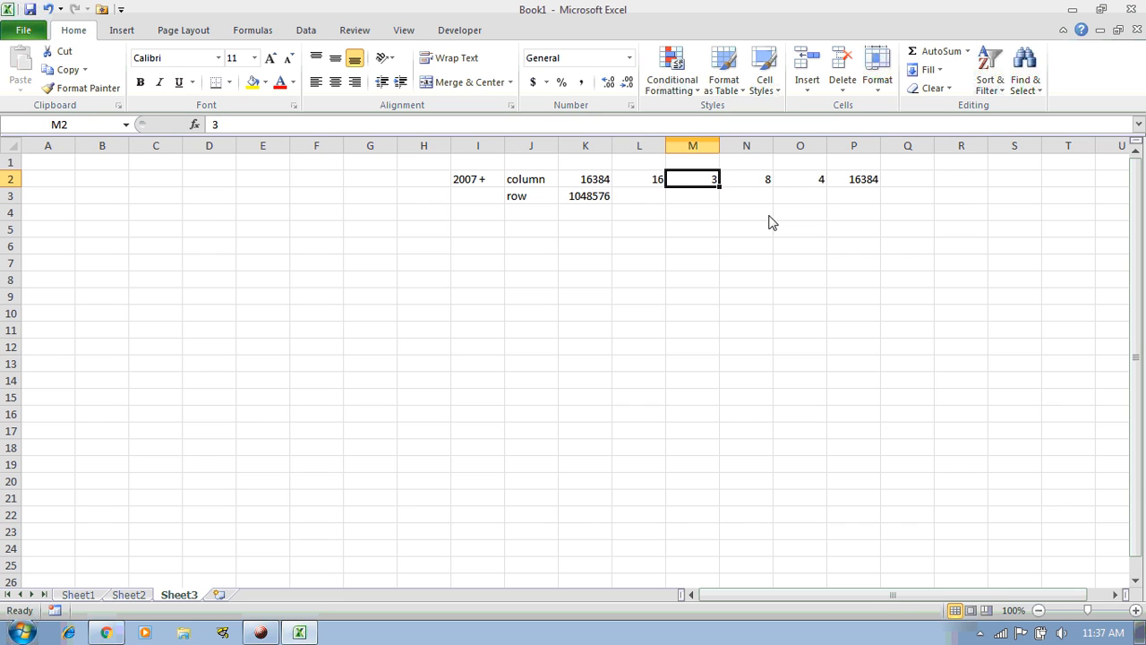
{"action": "key", "text": "shift+Right"}
{"action": "key", "text": "shift+Right"}
{"action": "key", "text": "shift+Right"}
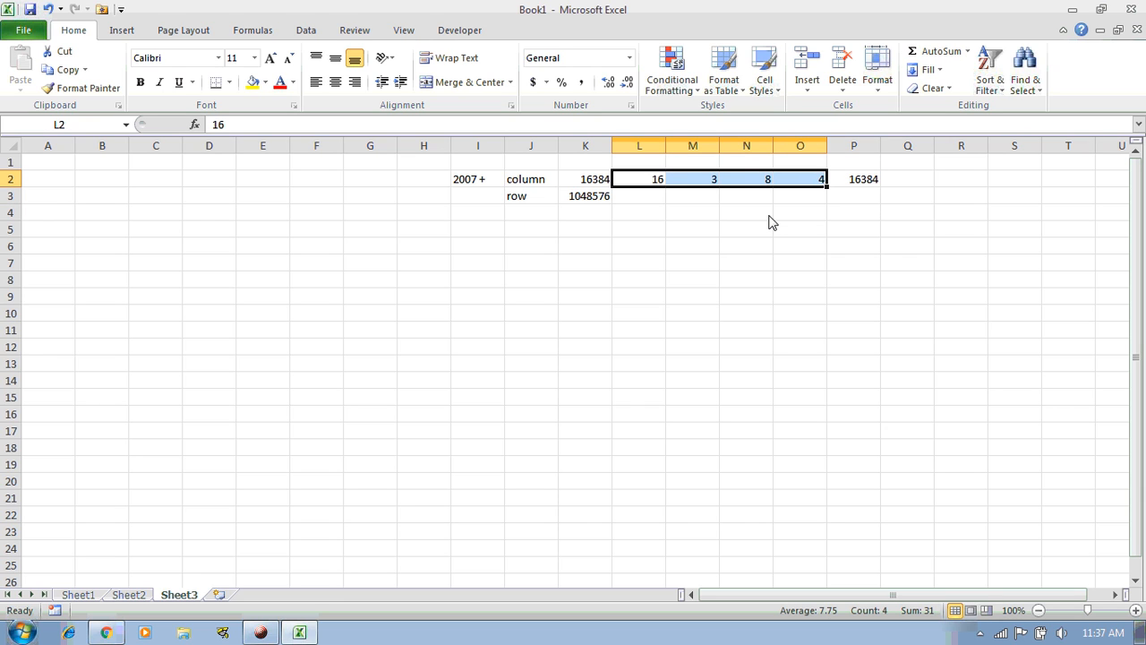
{"action": "key", "text": "Right"}
{"action": "key", "text": "Right"}
{"action": "key", "text": "Right"}
{"action": "key", "text": "Right"}
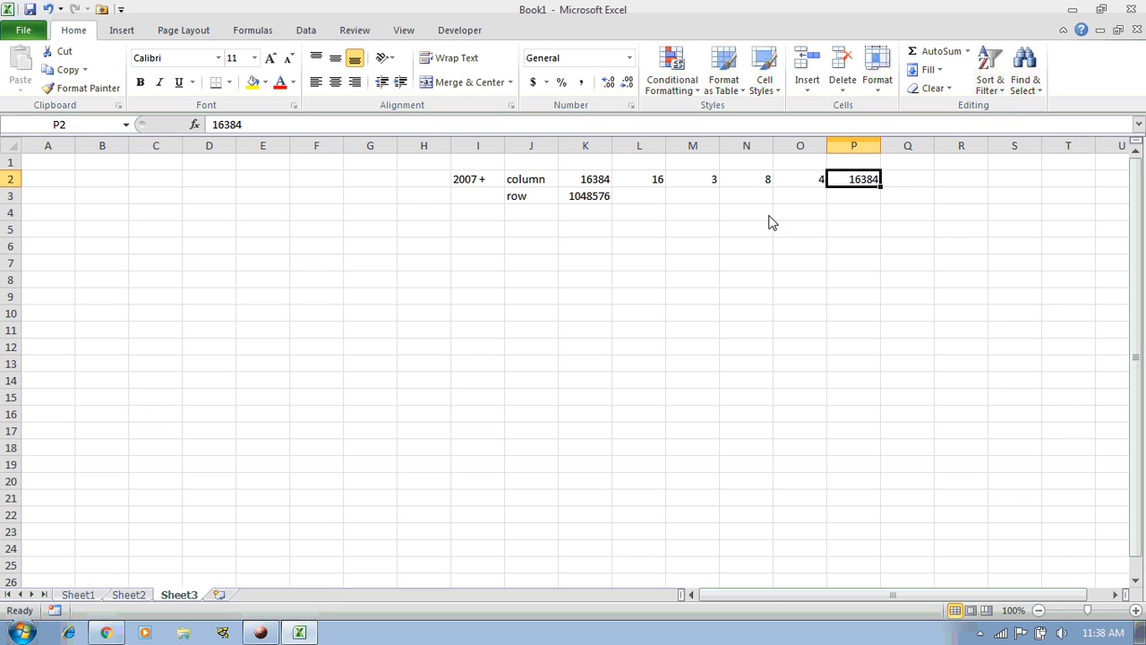
{"action": "left_click", "coordinate": [653, 185]}
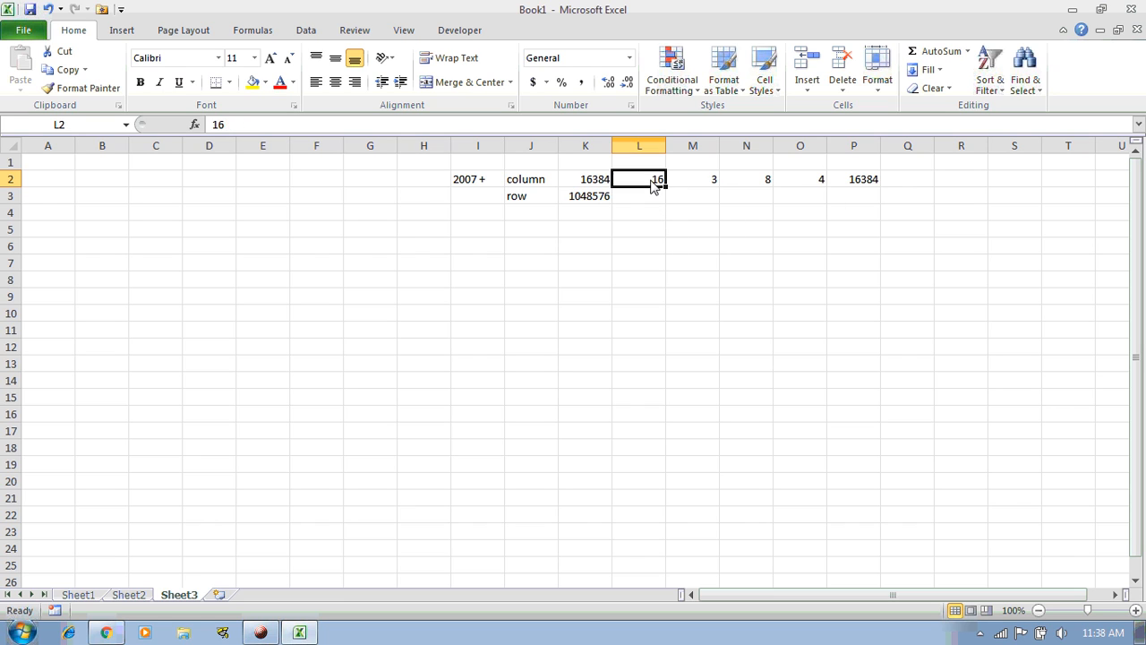
{"action": "left_click", "coordinate": [757, 185]}
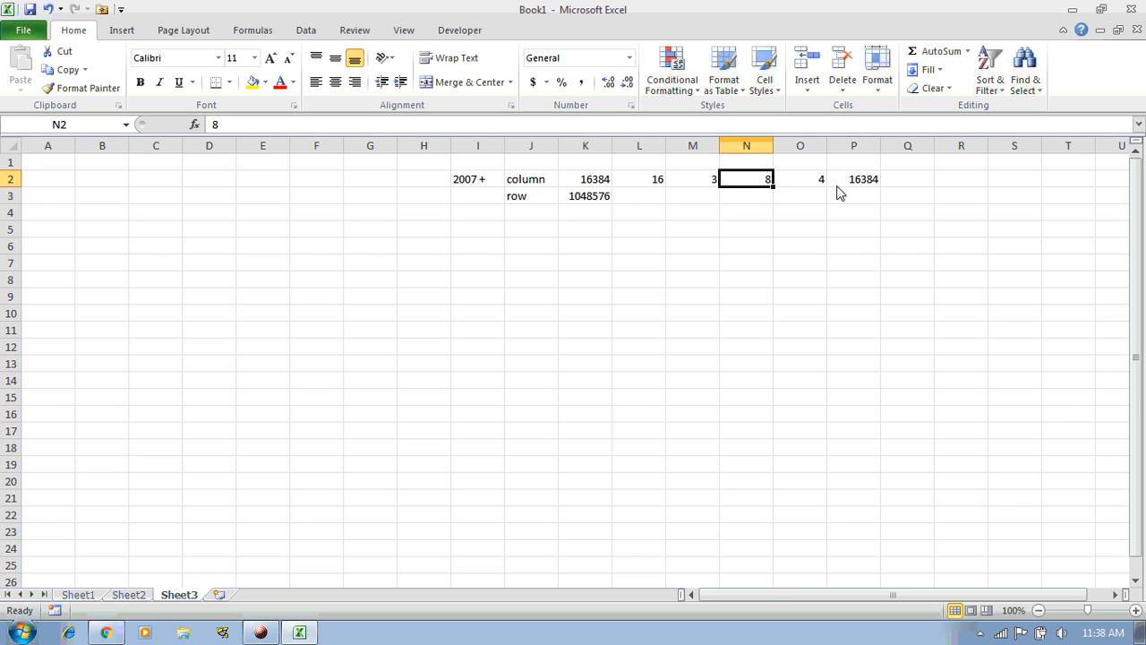
{"action": "left_click", "coordinate": [800, 187]}
{"action": "left_click", "coordinate": [767, 185]}
{"action": "key", "text": "shift+Right"}
{"action": "left_click_drag", "start_coordinate": [655, 184], "coordinate": [857, 185]}
{"action": "left_click", "coordinate": [855, 184]}
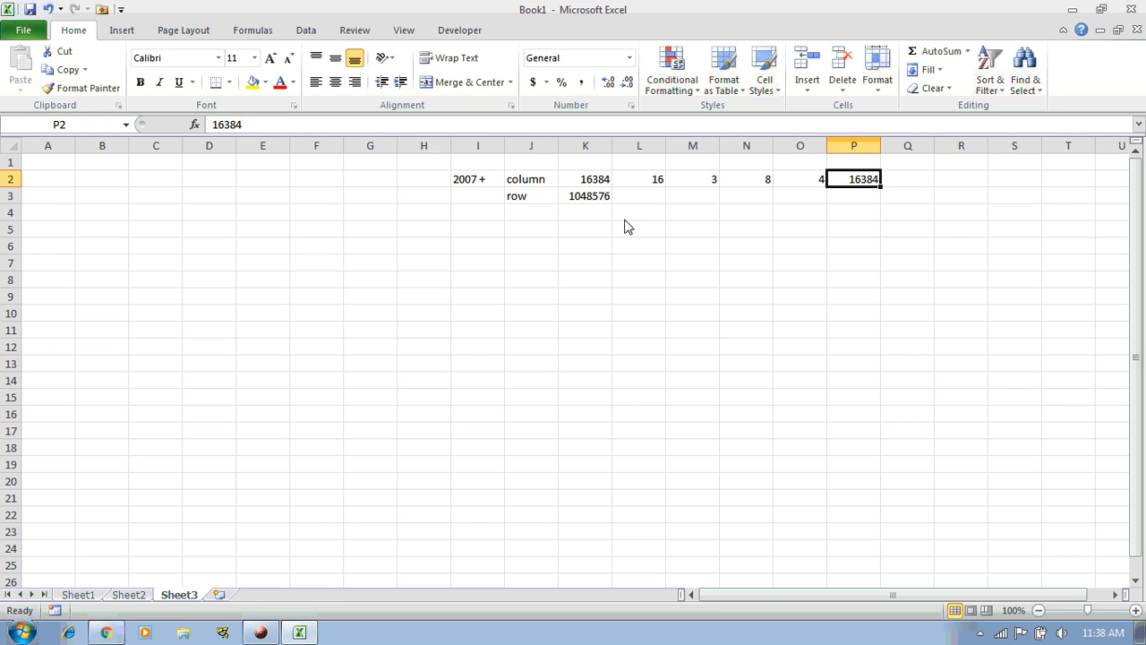
{"action": "left_click", "coordinate": [578, 202]}
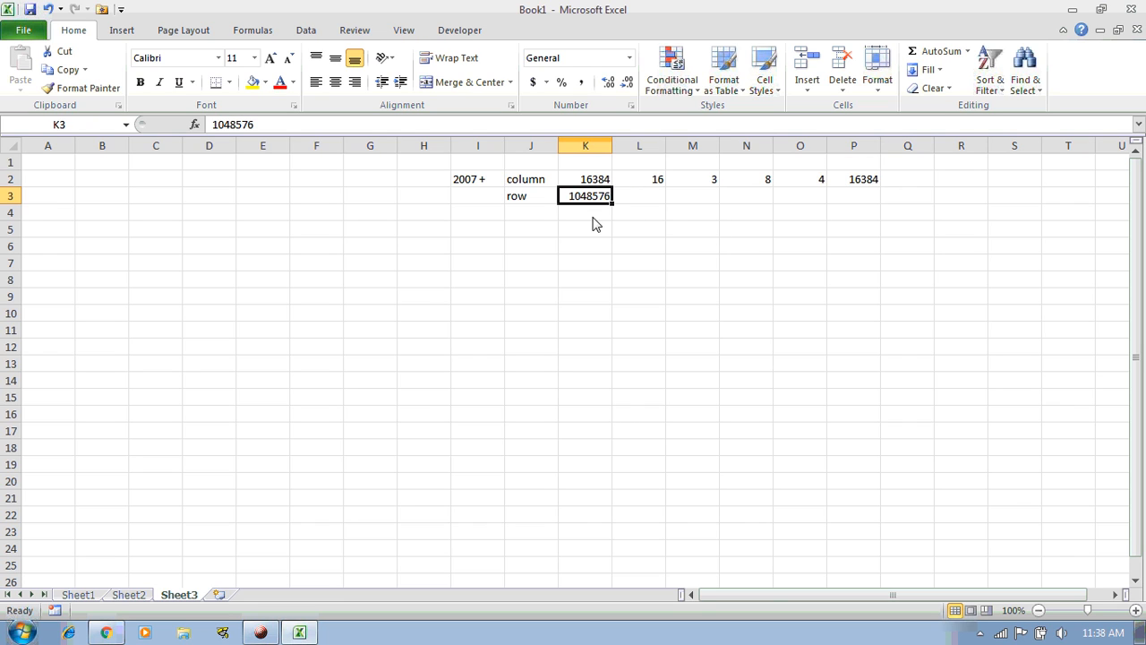
{"action": "left_click", "coordinate": [655, 200]}
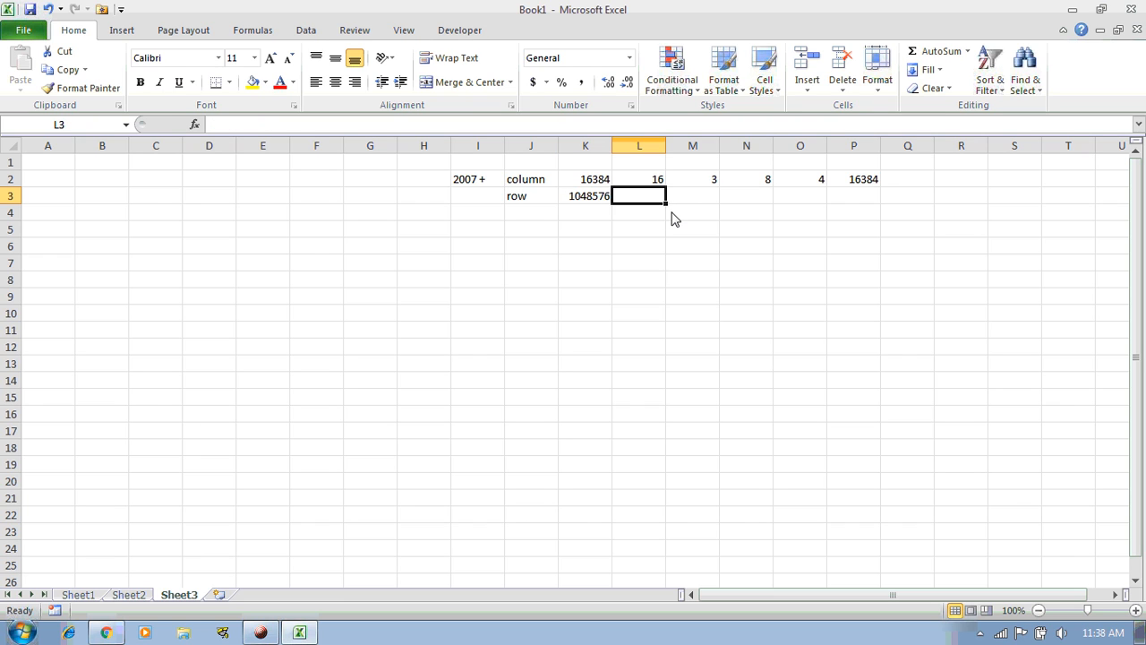
Enter 1048 in L3, leaving the 1048576 in K3 unchanged
{"action": "type", "text": "1048"}
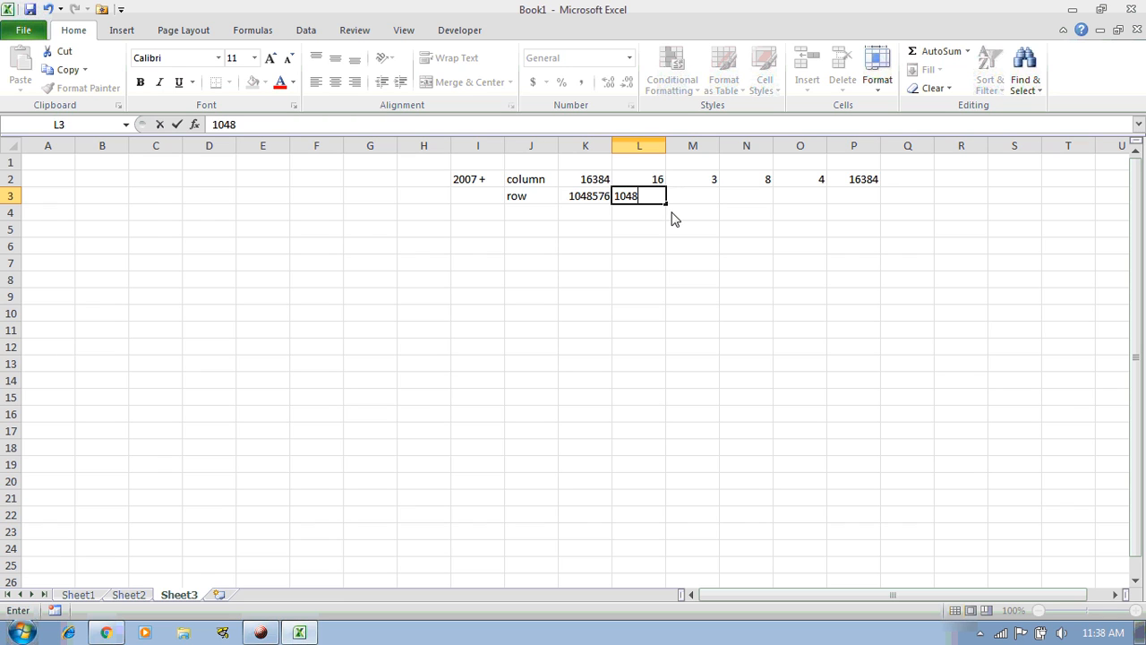
{"action": "key", "text": "Return"}
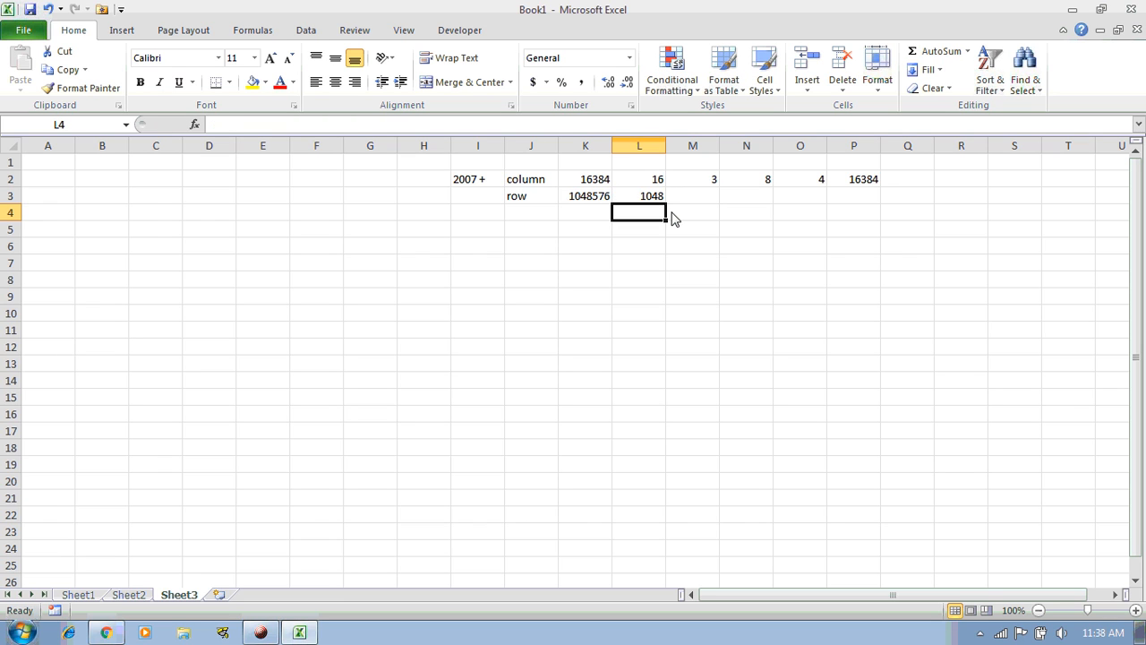
{"action": "key", "text": "Up"}
{"action": "key", "text": "Left"}
{"action": "key", "text": "F2"}
{"action": "key", "text": "shift+Left"}
{"action": "key", "text": "shift+Left"}
{"action": "key", "text": "shift+Left"}
{"action": "key", "text": "Return"}
Enter 567 in M3
{"action": "key", "text": "Up"}
{"action": "key", "text": "Right"}
{"action": "key", "text": "Right"}
{"action": "key", "text": "Right"}
{"action": "key", "text": "Left"}
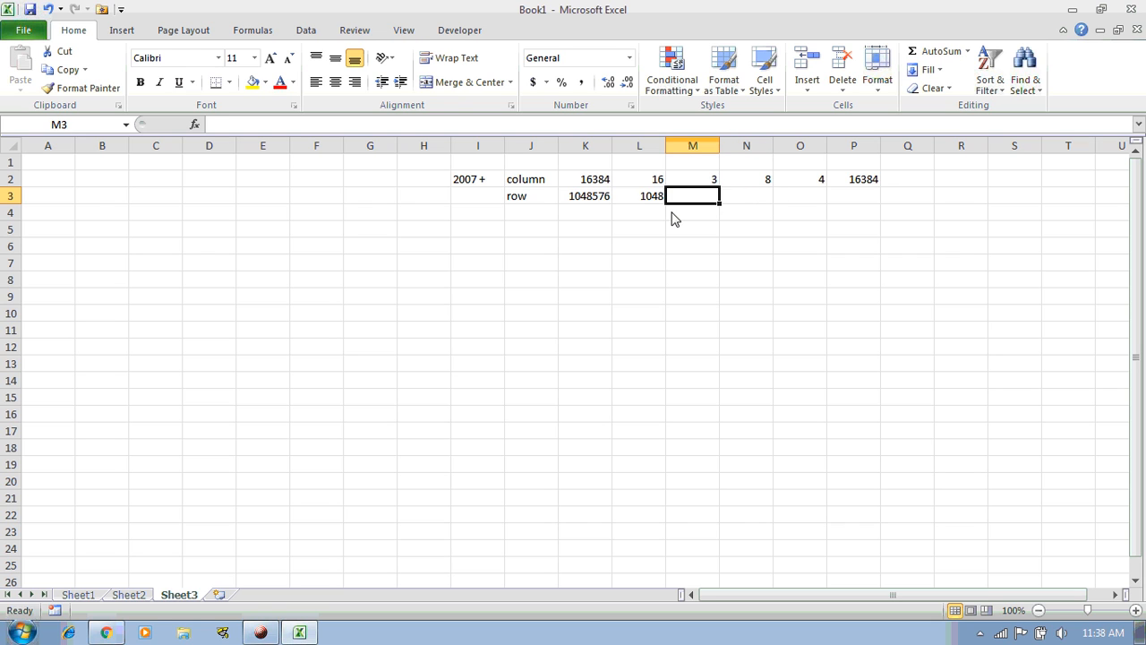
{"action": "type", "text": "567"}
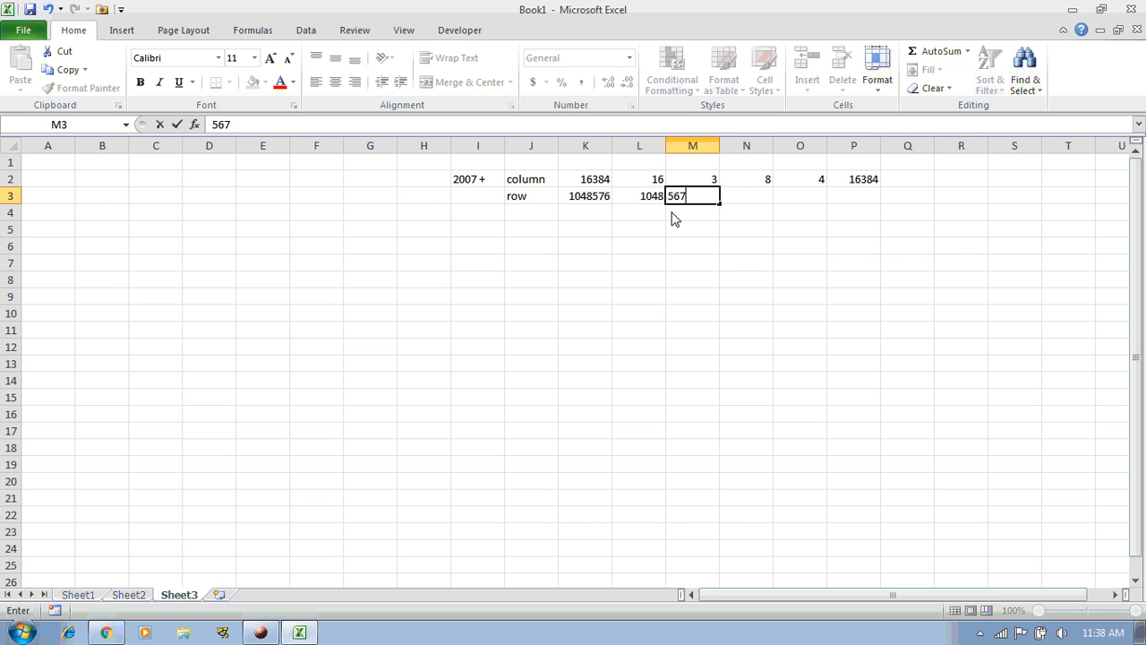
{"action": "key", "text": "Return"}
{"action": "key", "text": "Up"}
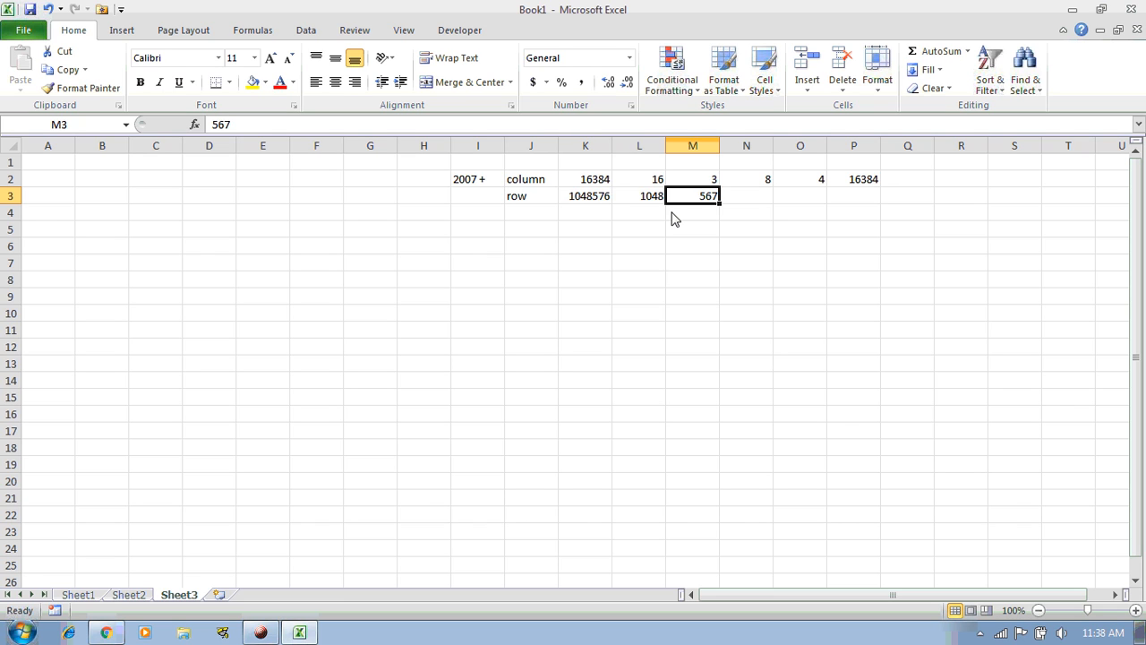
{"action": "key", "text": "Right"}
{"action": "key", "text": "Left"}
Correct M3 to 576 and select L3:M3 together
{"action": "key", "text": "F2"}
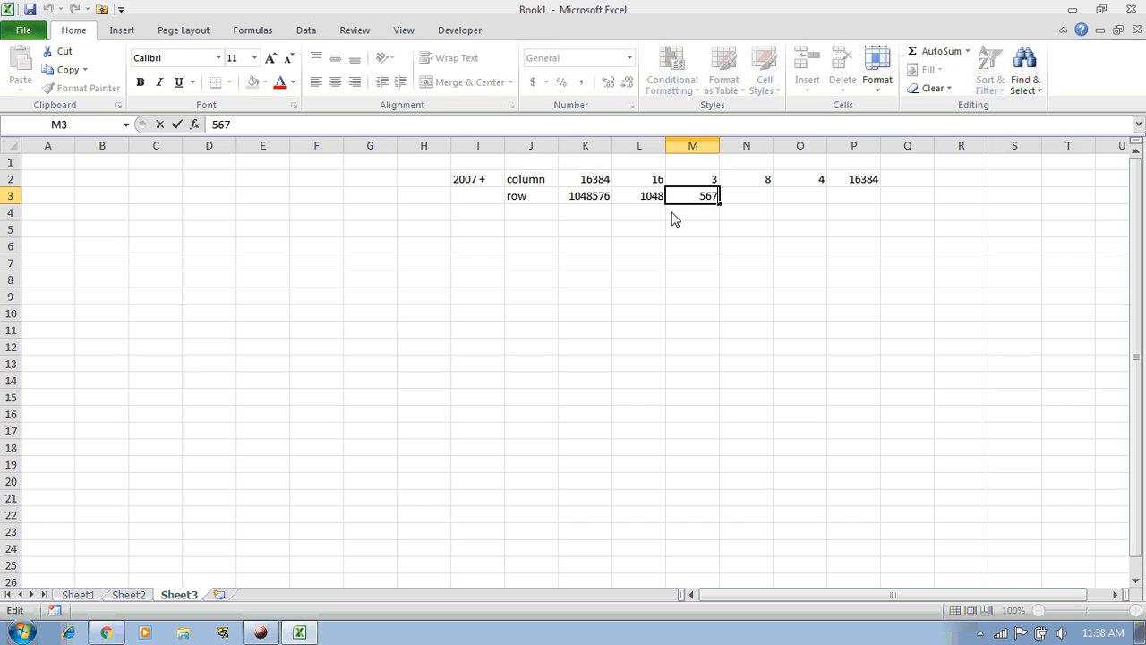
{"action": "key", "text": "BackSpace"}
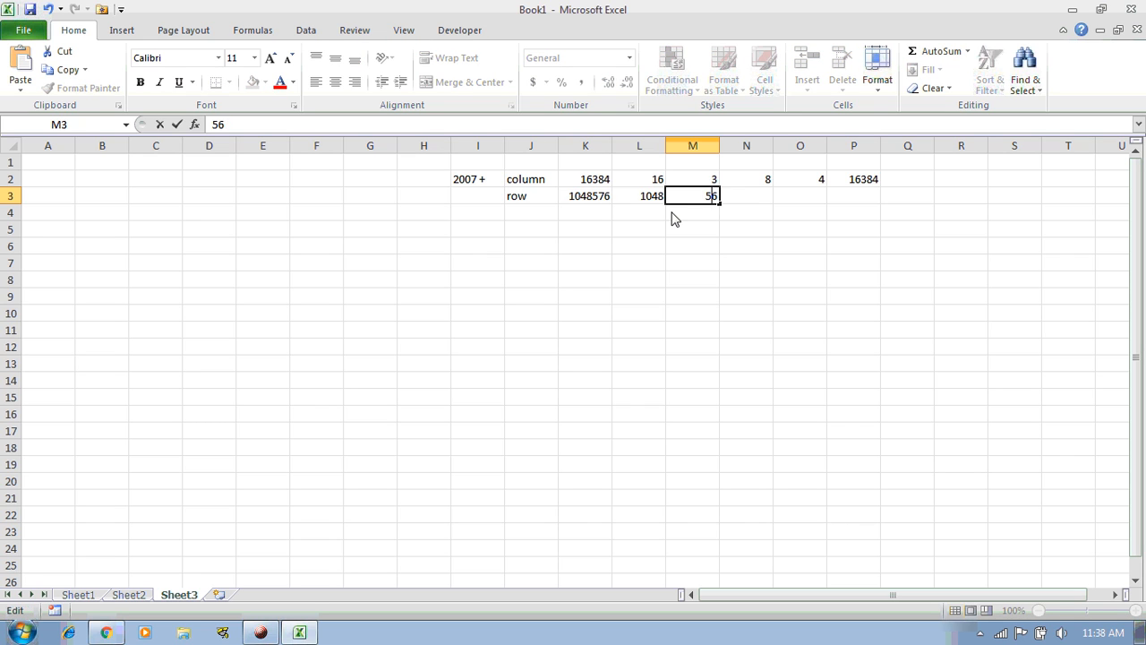
{"action": "type", "text": "7"}
{"action": "key", "text": "Return"}
{"action": "key", "text": "Up"}
{"action": "key", "text": "Left"}
{"action": "key", "text": "shift+Right"}
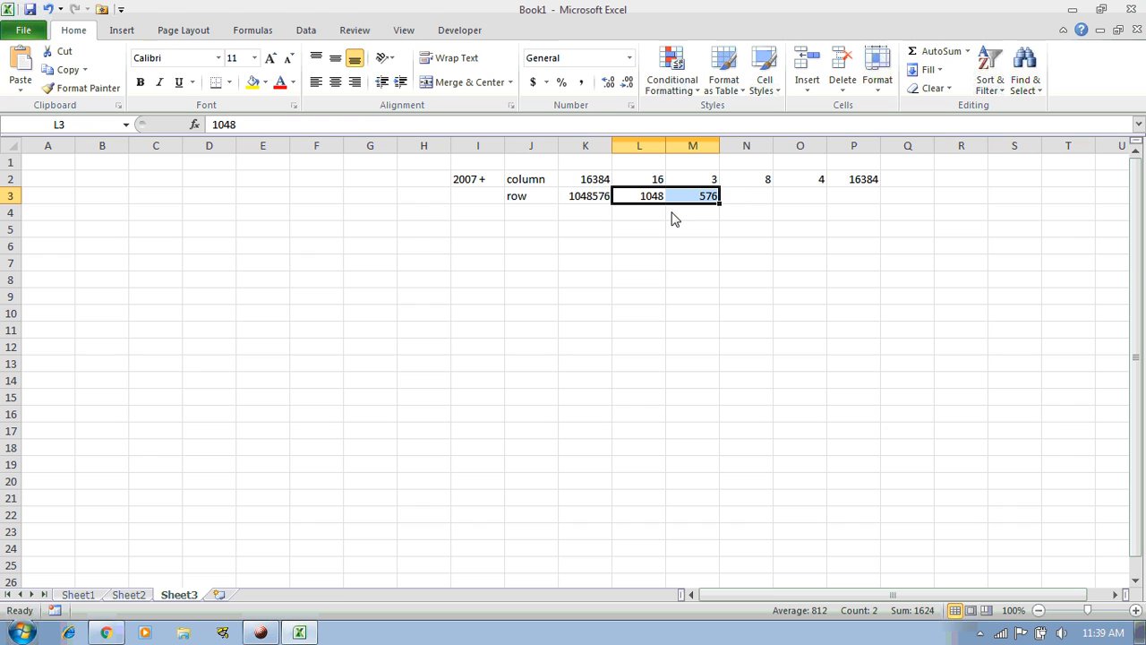
{"action": "key", "text": "Right"}
{"action": "key", "text": "Right"}
{"action": "key", "text": "Right"}
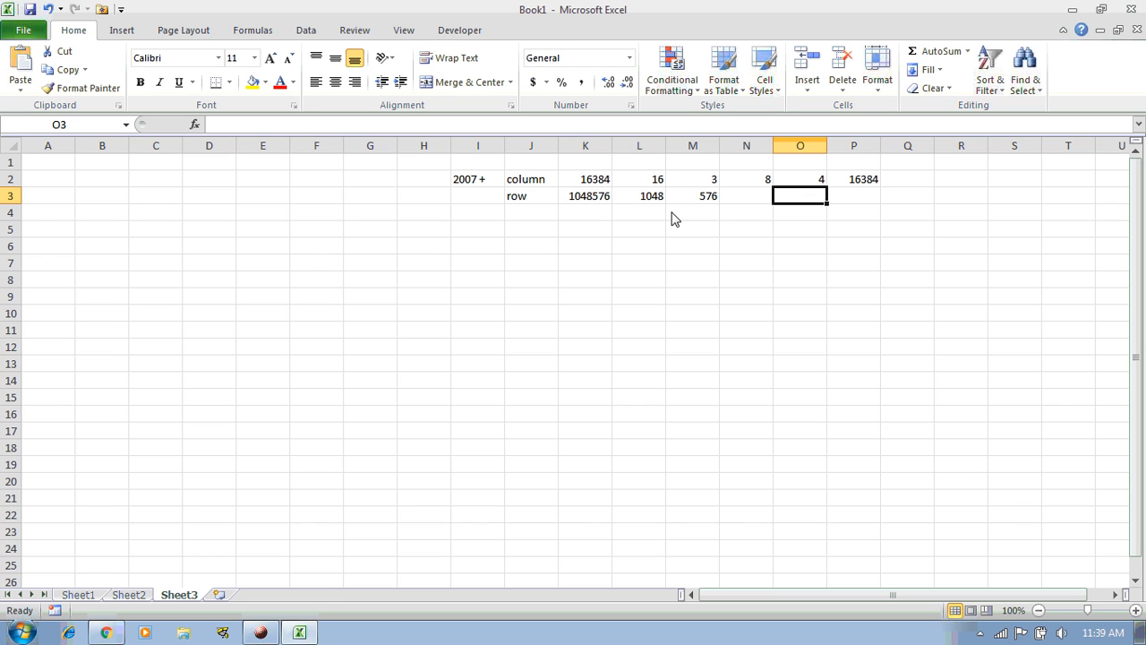
Enter 1048576 in O3, cut and paste it into P3, and select P2:P3
{"action": "type", "text": "1048"}
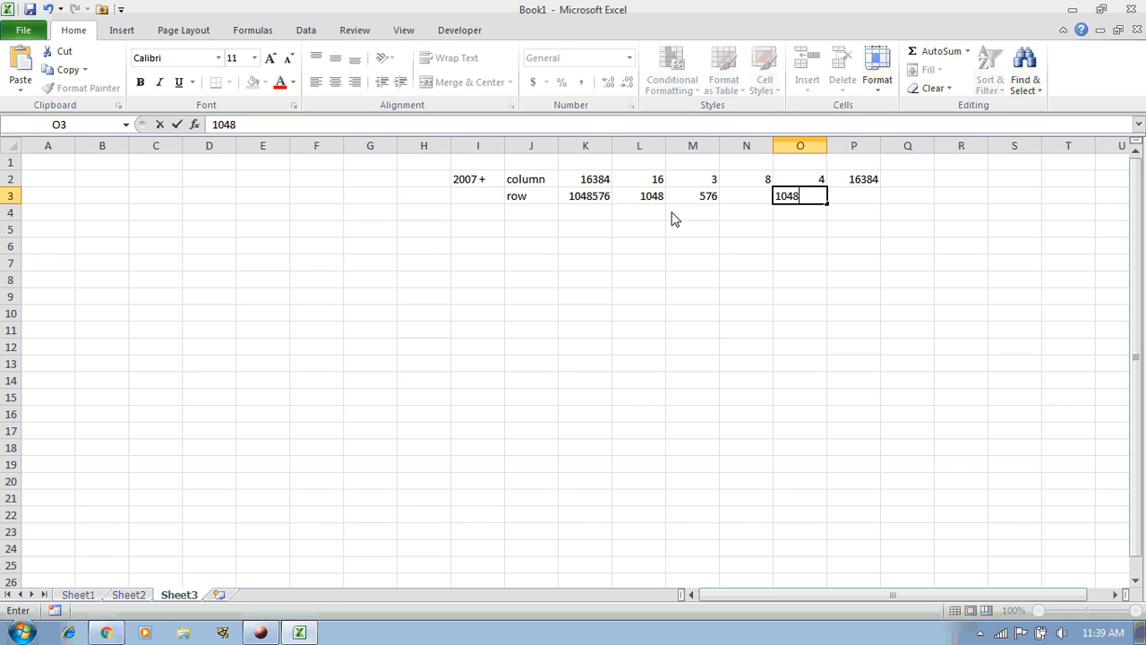
{"action": "type", "text": "576"}
{"action": "key", "text": "Return"}
{"action": "key", "text": "Up"}
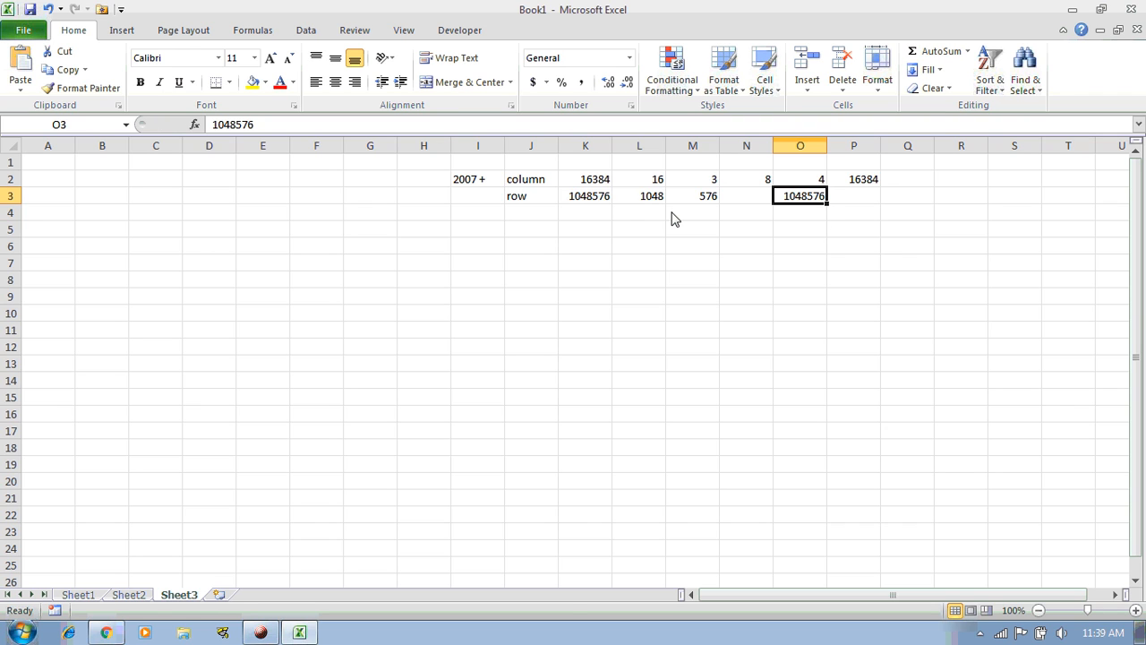
{"action": "key", "text": "ctrl+x"}
{"action": "key", "text": "Right"}
{"action": "key", "text": "ctrl+v"}
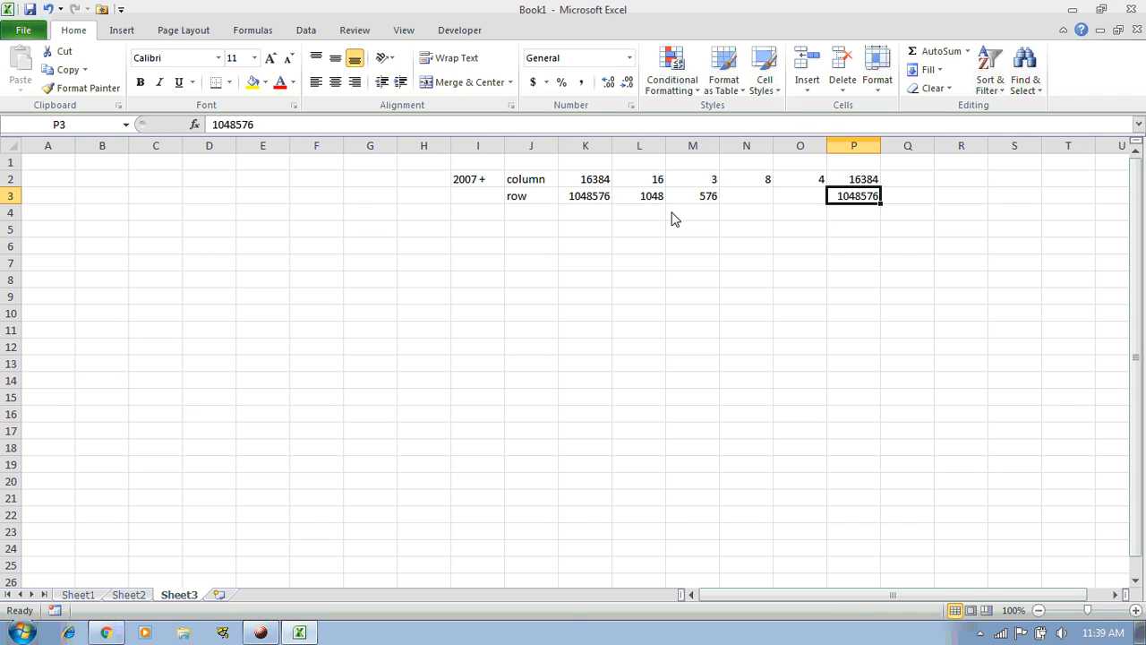
{"action": "key", "text": "shift+Up"}
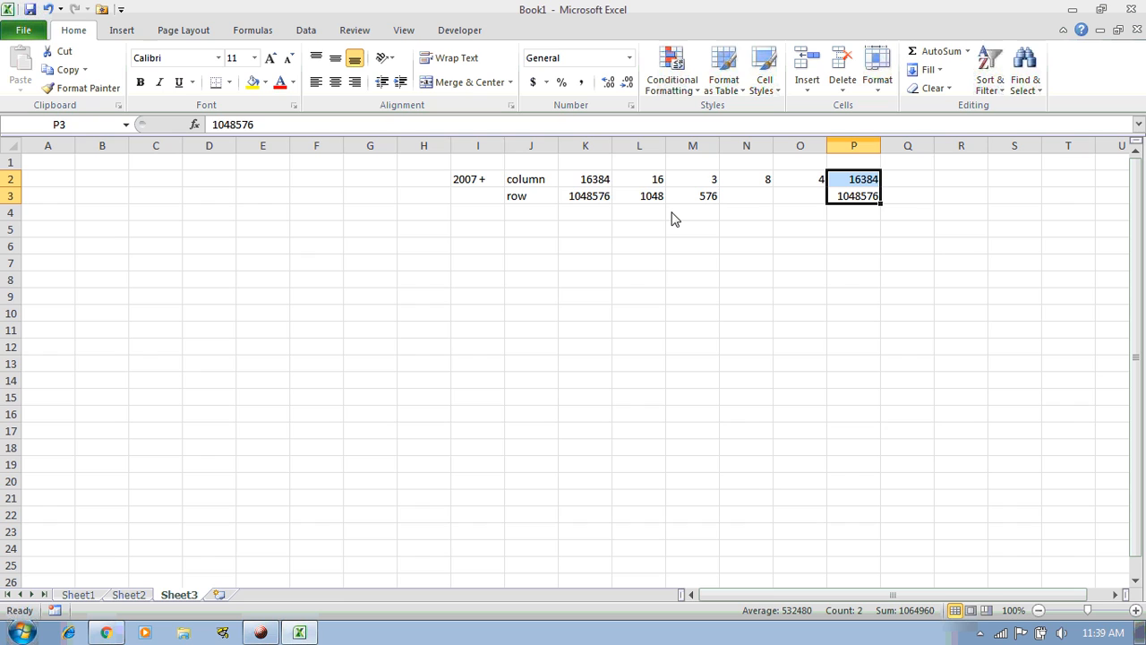
Select the 16384 and 1048576 pair in cells P2:P3
{"action": "key", "text": "Down"}
{"action": "key", "text": "Up"}
{"action": "key", "text": "Up"}
{"action": "key", "text": "shift+Down"}
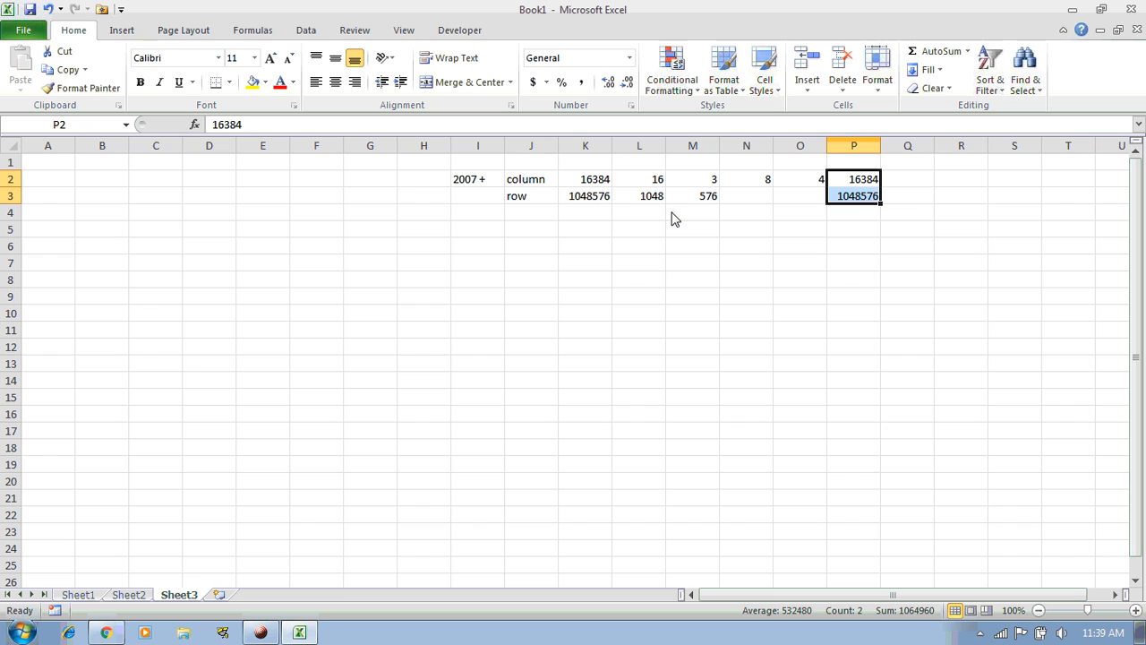
{"action": "key", "text": "Left"}
{"action": "key", "text": "Left"}
{"action": "key", "text": "Left"}
{"action": "key", "text": "Left"}
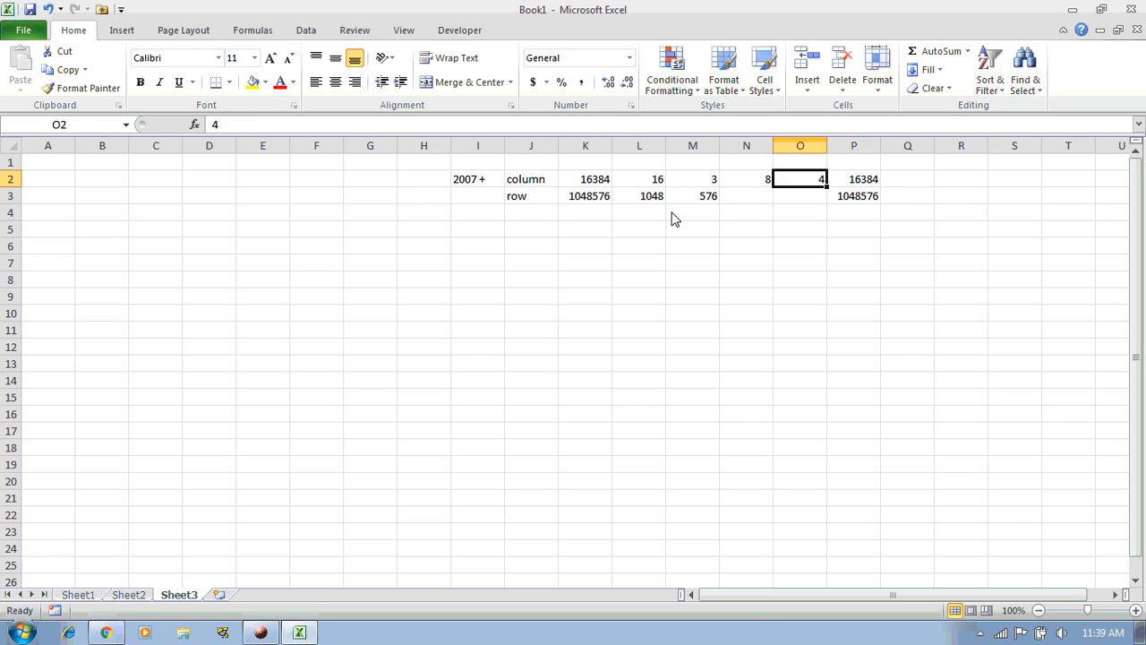
{"action": "key", "text": "Right"}
{"action": "key", "text": "Right"}
{"action": "key", "text": "Right"}
{"action": "key", "text": "Right"}
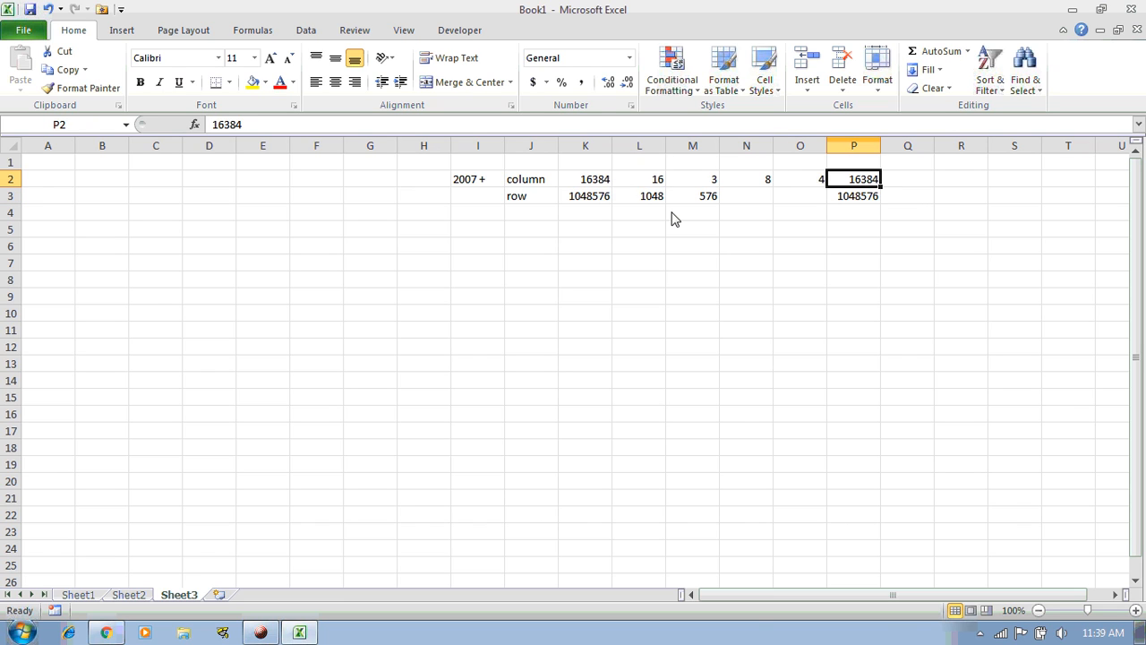
{"action": "key", "text": "Left"}
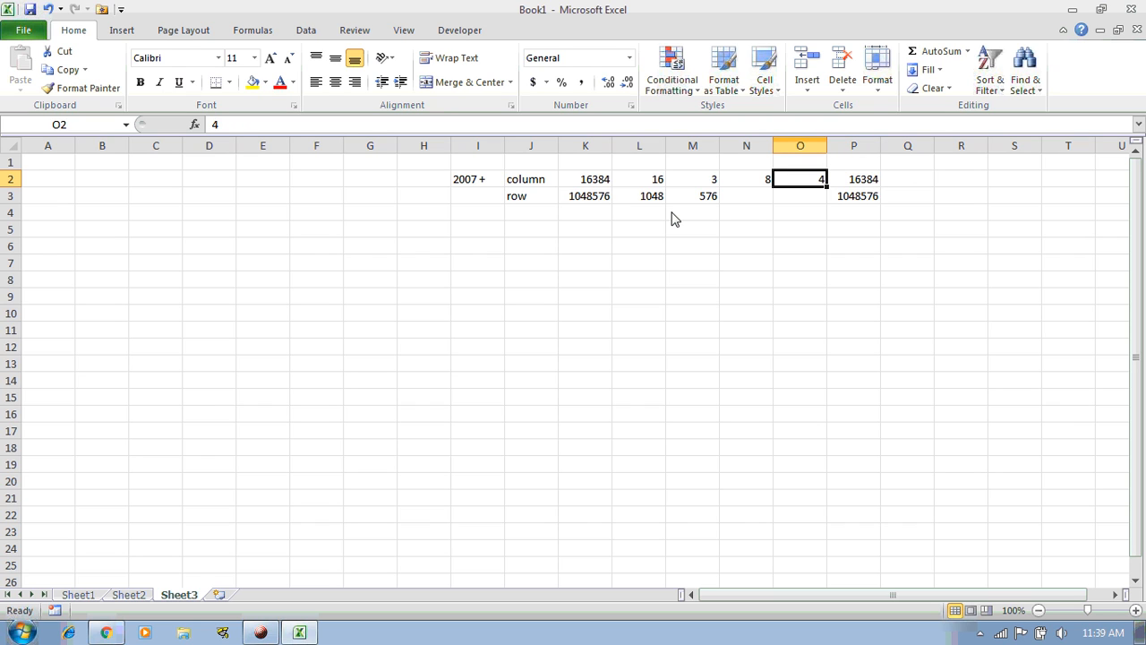
{"action": "key", "text": "Right"}
{"action": "key", "text": "shift+Down"}
Move the pair from P2:P3 into Q2:Q3, then return to cell A1
{"action": "key", "text": "ctrl+c"}
{"action": "key", "text": "Right"}
{"action": "key", "text": "ctrl+v"}
{"action": "key", "text": "Left"}
{"action": "key", "text": "Left"}
{"action": "key", "text": "Left"}
{"action": "key", "text": "Left"}
{"action": "key", "text": "Left"}
{"action": "key", "text": "Left"}
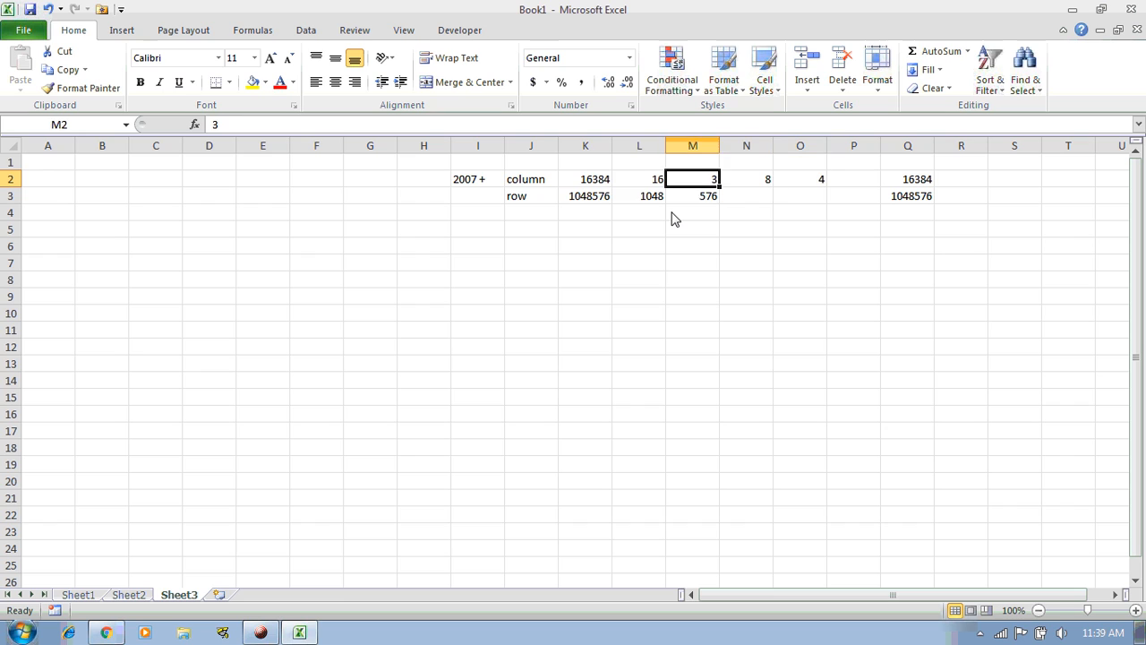
{"action": "key", "text": "Left"}
{"action": "key", "text": "Left"}
{"action": "key", "text": "Up"}
{"action": "key", "text": "Left"}
{"action": "key", "text": "Left"}
{"action": "key", "text": "Left"}
{"action": "key", "text": "Left"}
{"action": "key", "text": "Left"}
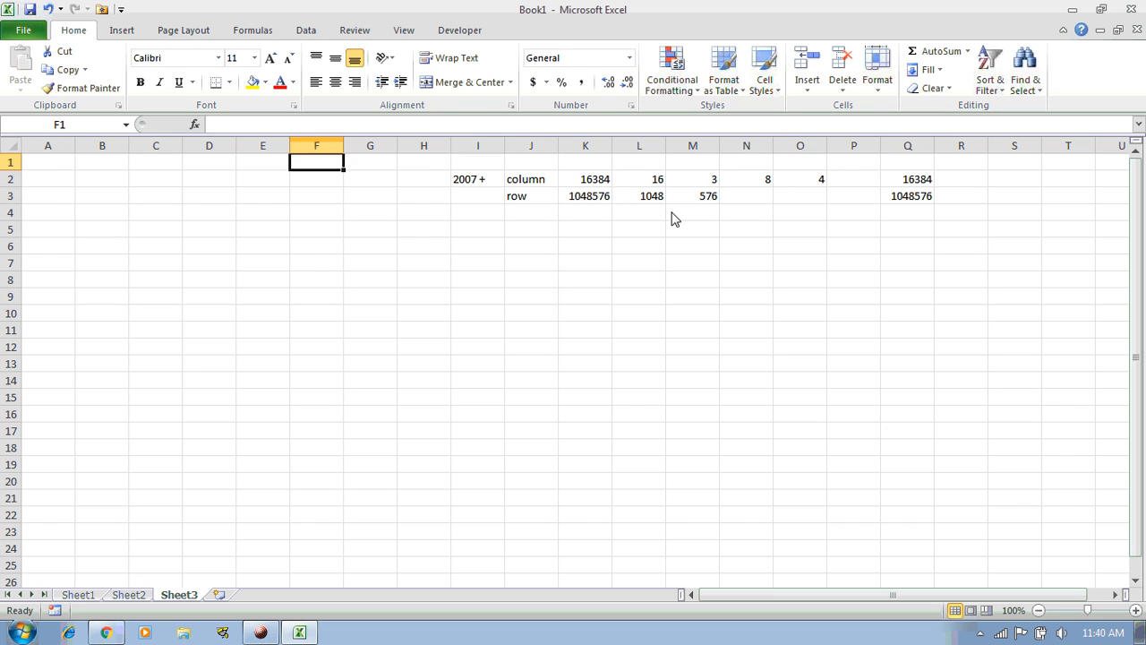
{"action": "key", "text": "Left"}
{"action": "key", "text": "Left"}
{"action": "key", "text": "Left"}
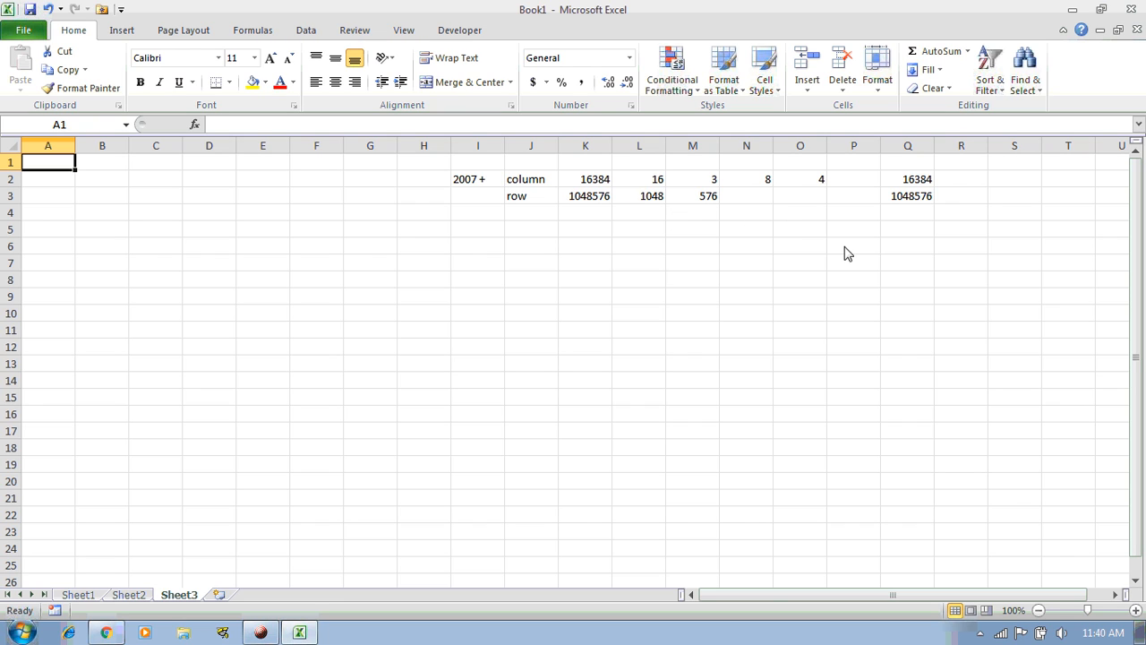
{"action": "left_click_drag", "start_coordinate": [917, 183], "coordinate": [918, 195]}
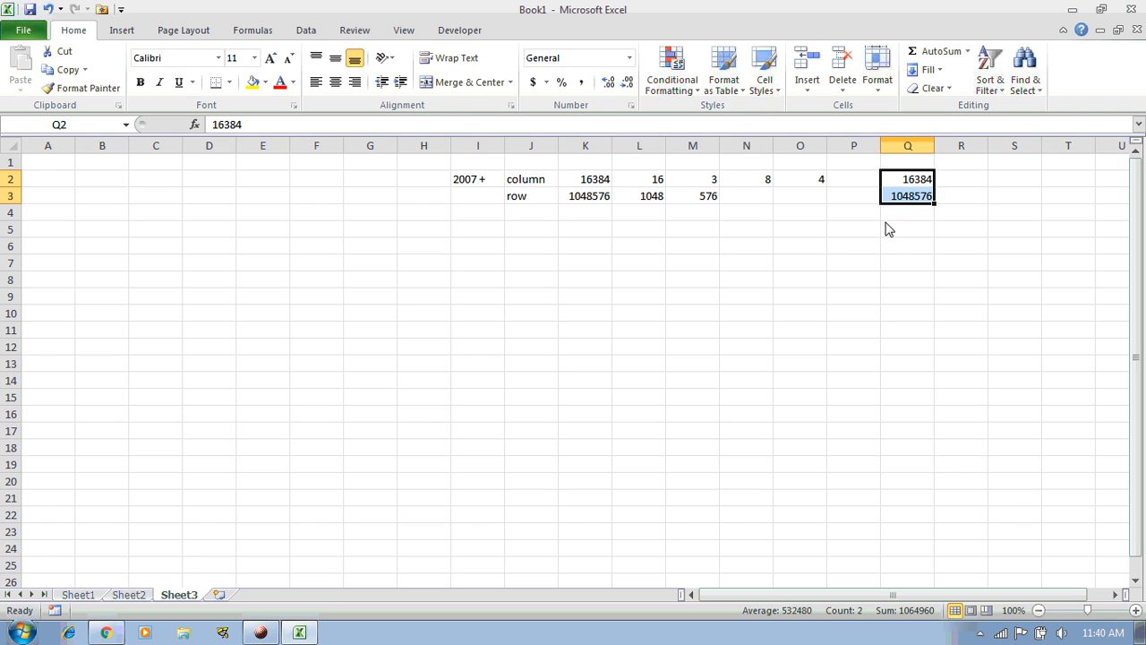
{"action": "left_click", "coordinate": [913, 215]}
{"action": "left_click", "coordinate": [913, 184]}
{"action": "left_click_drag", "start_coordinate": [913, 183], "coordinate": [907, 196]}
{"action": "left_click_drag", "start_coordinate": [913, 184], "coordinate": [907, 199]}
{"action": "left_click_drag", "start_coordinate": [864, 594], "coordinate": [781, 593]}
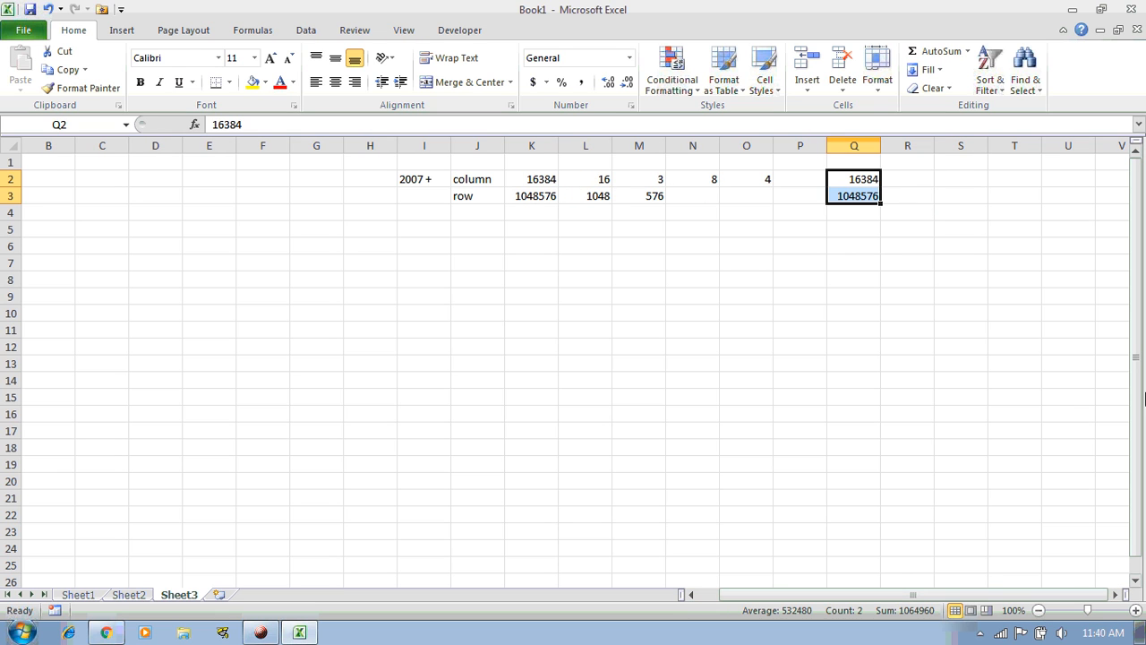
{"action": "left_click_drag", "start_coordinate": [1137, 359], "coordinate": [1130, 247]}
{"action": "left_click", "coordinate": [1044, 231]}
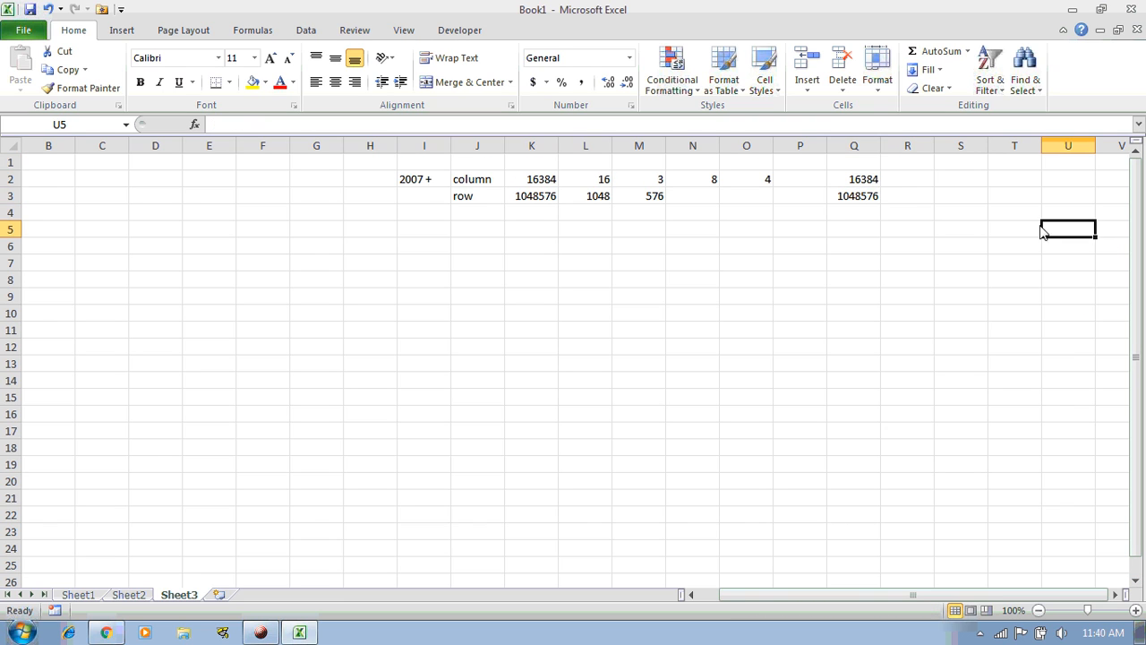
{"action": "left_click", "coordinate": [51, 167]}
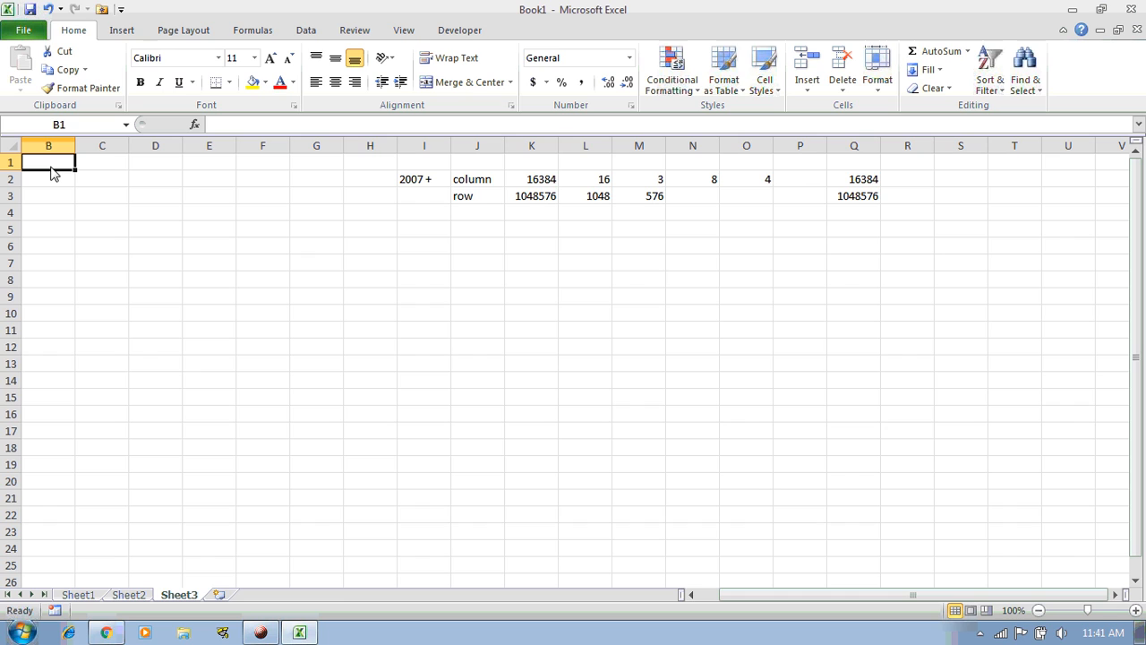
{"action": "left_click", "coordinate": [1134, 242]}
Move down column B of Sheet3 through the empty rows until row 444 is reached
{"action": "key", "text": "Down"}
{"action": "key", "text": "Down"}
{"action": "key", "text": "Down"}
{"action": "key", "text": "Down"}
{"action": "key", "text": "Down"}
{"action": "key", "text": "Down"}
{"action": "key", "text": "Down"}
{"action": "key", "text": "Down"}
{"action": "key", "text": "Down"}
{"action": "key", "text": "Down"}
{"action": "key", "text": "Down"}
{"action": "key", "text": "Down"}
{"action": "key", "text": "Down"}
{"action": "key", "text": "Down"}
{"action": "key", "text": "Down"}
{"action": "key", "text": "Down"}
{"action": "key", "text": "Down"}
{"action": "key", "text": "Down"}
{"action": "key", "text": "Down"}
{"action": "key", "text": "Down"}
{"action": "key", "text": "Down"}
{"action": "key", "text": "Down"}
{"action": "key", "text": "Down"}
{"action": "key", "text": "Down"}
{"action": "key", "text": "Down"}
{"action": "key", "text": "Down"}
{"action": "key", "text": "Down"}
{"action": "key", "text": "Down"}
{"action": "key", "text": "Down"}
{"action": "key", "text": "Down"}
{"action": "key", "text": "Down"}
{"action": "key", "text": "Down"}
{"action": "key", "text": "Down"}
{"action": "key", "text": "Down"}
{"action": "key", "text": "Down"}
{"action": "key", "text": "Down"}
{"action": "key", "text": "Down"}
{"action": "key", "text": "Down"}
{"action": "key", "text": "Down"}
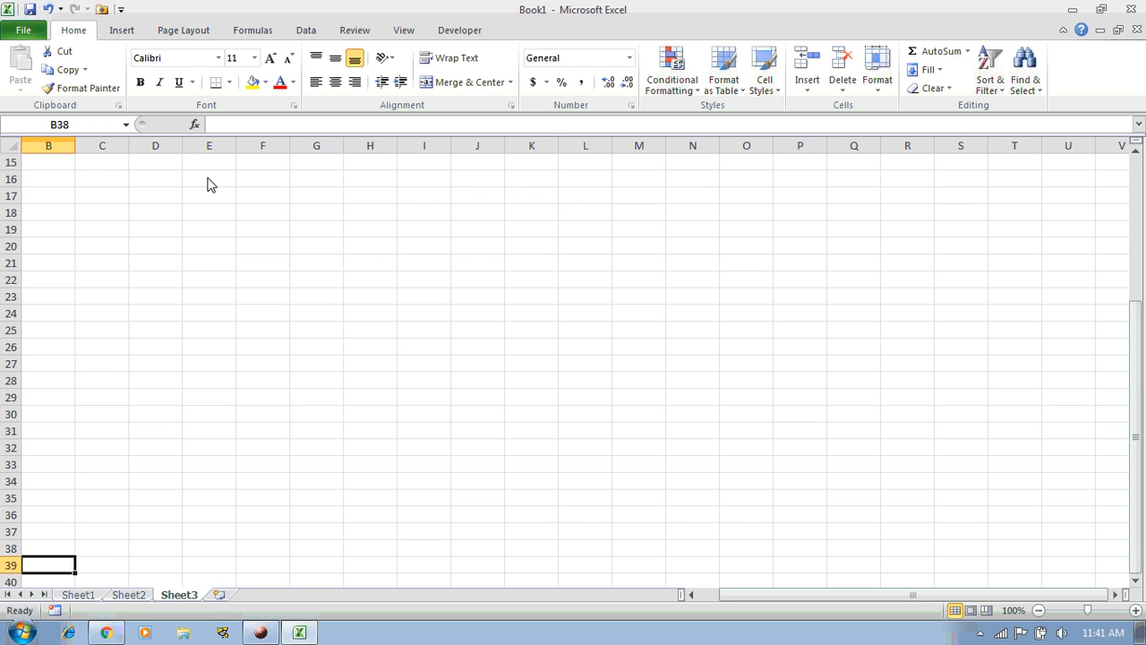
{"action": "key", "text": "Down"}
{"action": "key", "text": "Down"}
{"action": "key", "text": "Down"}
{"action": "key", "text": "Down"}
{"action": "key", "text": "Down"}
{"action": "key", "text": "Down"}
{"action": "key", "text": "Down"}
{"action": "key", "text": "Down"}
{"action": "key", "text": "Down"}
{"action": "key", "text": "Down"}
{"action": "key", "text": "Down"}
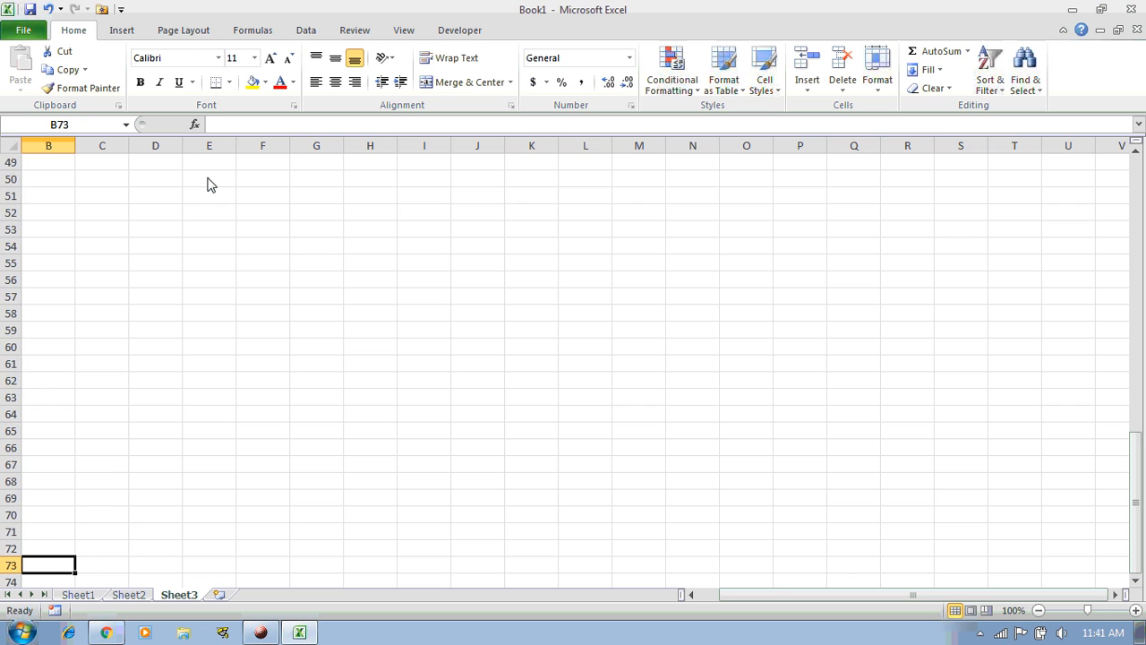
{"action": "key", "text": "Down"}
{"action": "key", "text": "Down"}
{"action": "key", "text": "Down"}
{"action": "key", "text": "Down"}
{"action": "key", "text": "Down"}
{"action": "key", "text": "Down"}
{"action": "key", "text": "Down"}
{"action": "key", "text": "Down"}
{"action": "key", "text": "Down"}
{"action": "key", "text": "Down"}
{"action": "key", "text": "Down"}
{"action": "key", "text": "Down"}
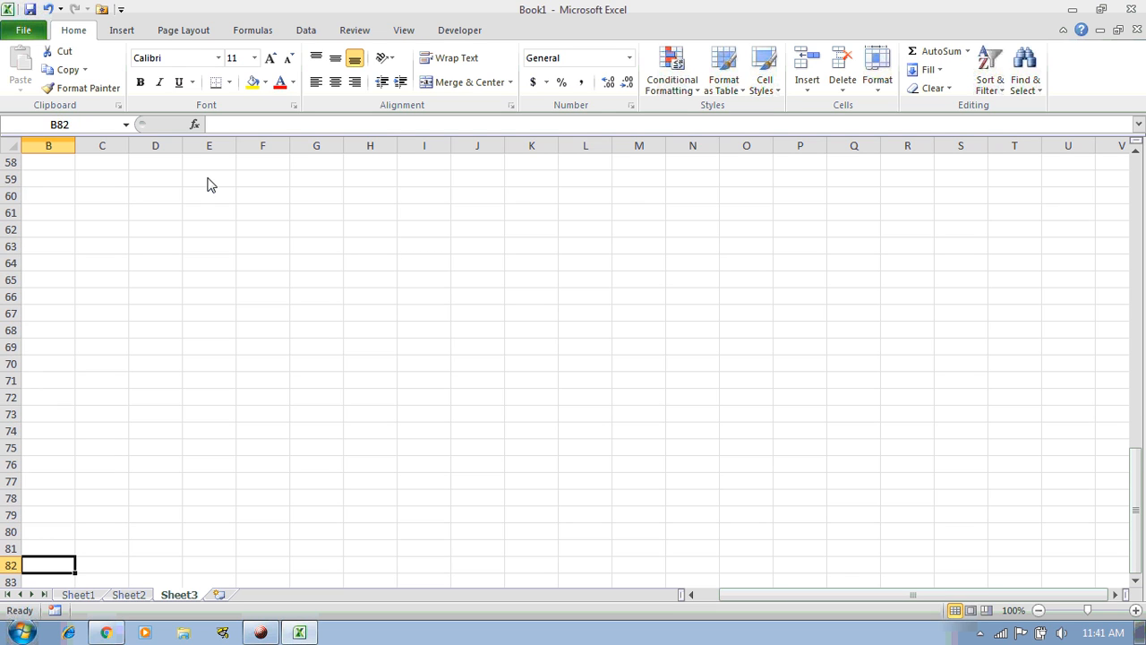
{"action": "key", "text": "Down"}
{"action": "key", "text": "Down"}
{"action": "key", "text": "Down"}
{"action": "key", "text": "Down"}
{"action": "key", "text": "Down"}
{"action": "key", "text": "Down"}
{"action": "key", "text": "Down"}
{"action": "key", "text": "Down"}
{"action": "key", "text": "Down"}
{"action": "key", "text": "Down"}
{"action": "key", "text": "Down"}
{"action": "key", "text": "Down"}
{"action": "key", "text": "Down"}
{"action": "key", "text": "Down"}
{"action": "key", "text": "Down"}
{"action": "key", "text": "Down"}
{"action": "key", "text": "Down"}
{"action": "key", "text": "Down"}
{"action": "key", "text": "Down"}
{"action": "key", "text": "Down"}
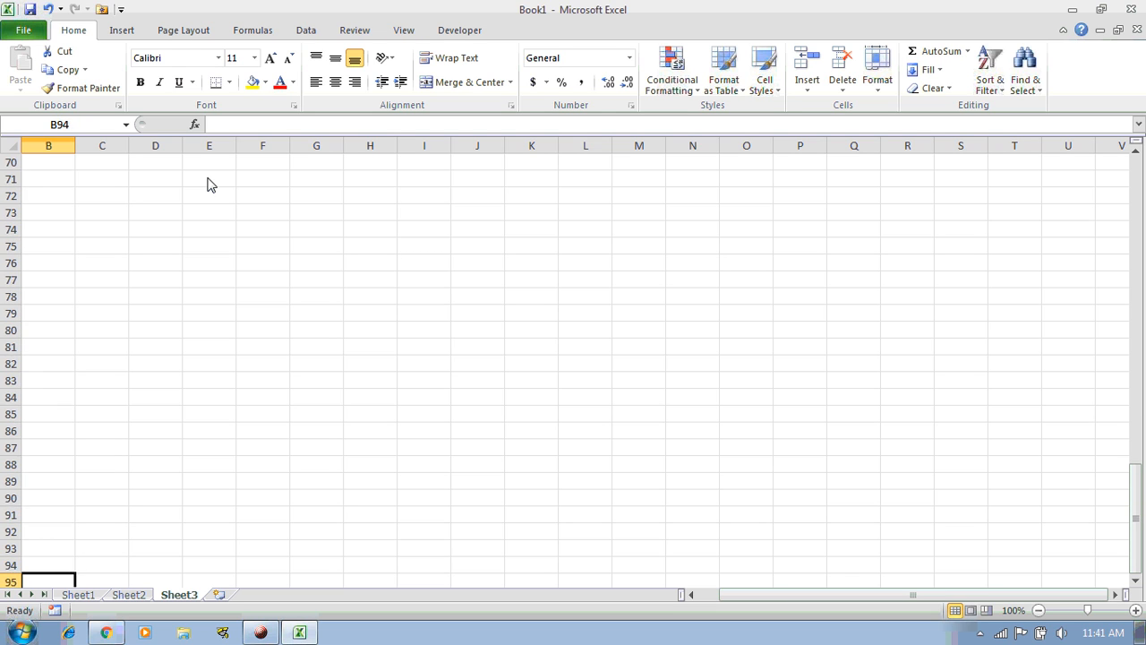
{"action": "key", "text": "Down"}
{"action": "key", "text": "Down"}
{"action": "key", "text": "Down"}
{"action": "key", "text": "Down"}
{"action": "key", "text": "Down"}
{"action": "key", "text": "Down"}
{"action": "key", "text": "Down"}
{"action": "key", "text": "Down"}
{"action": "key", "text": "Down"}
{"action": "key", "text": "Down"}
{"action": "key", "text": "Down"}
{"action": "key", "text": "Down"}
{"action": "key", "text": "Down"}
{"action": "key", "text": "Down"}
{"action": "key", "text": "Down"}
{"action": "key", "text": "Down"}
{"action": "key", "text": "Down"}
{"action": "key", "text": "Down"}
{"action": "key", "text": "Down"}
{"action": "key", "text": "Down"}
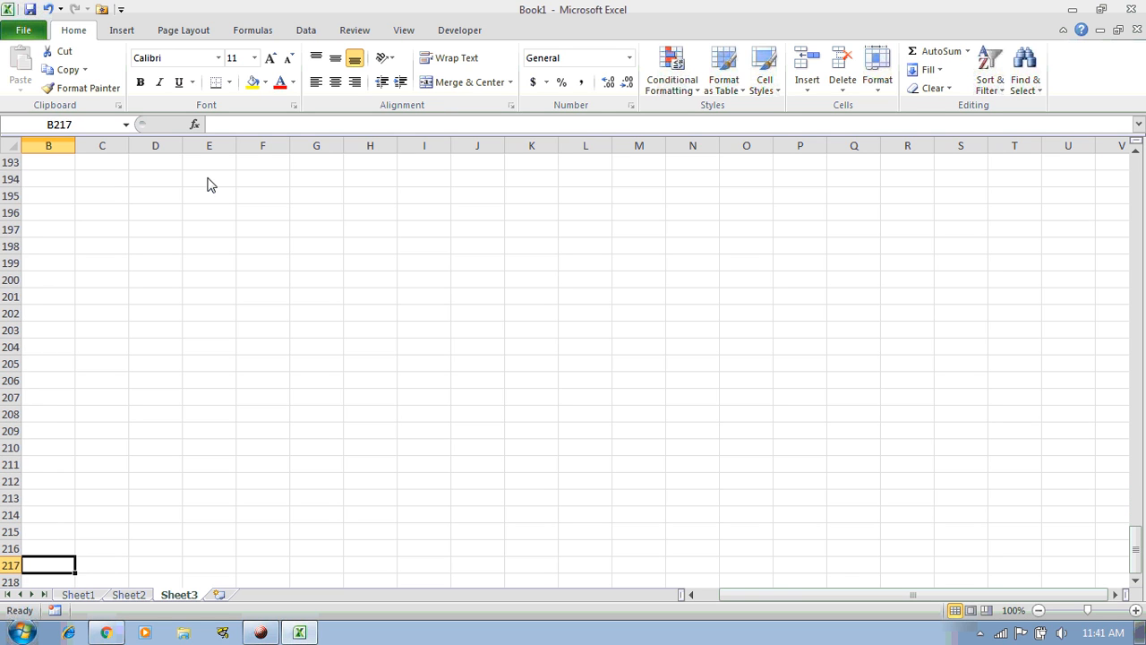
{"action": "key", "text": "Down"}
{"action": "key", "text": "Down"}
{"action": "key", "text": "Down"}
{"action": "key", "text": "Down"}
{"action": "key", "text": "Down"}
{"action": "key", "text": "Down"}
{"action": "key", "text": "Down"}
{"action": "key", "text": "Down"}
{"action": "key", "text": "Down"}
{"action": "key", "text": "Down"}
{"action": "key", "text": "Down"}
{"action": "key", "text": "Down"}
{"action": "key", "text": "Down"}
{"action": "key", "text": "Down"}
{"action": "key", "text": "Down"}
{"action": "key", "text": "Down"}
{"action": "key", "text": "Down"}
{"action": "key", "text": "Down"}
{"action": "key", "text": "Down"}
{"action": "key", "text": "Down"}
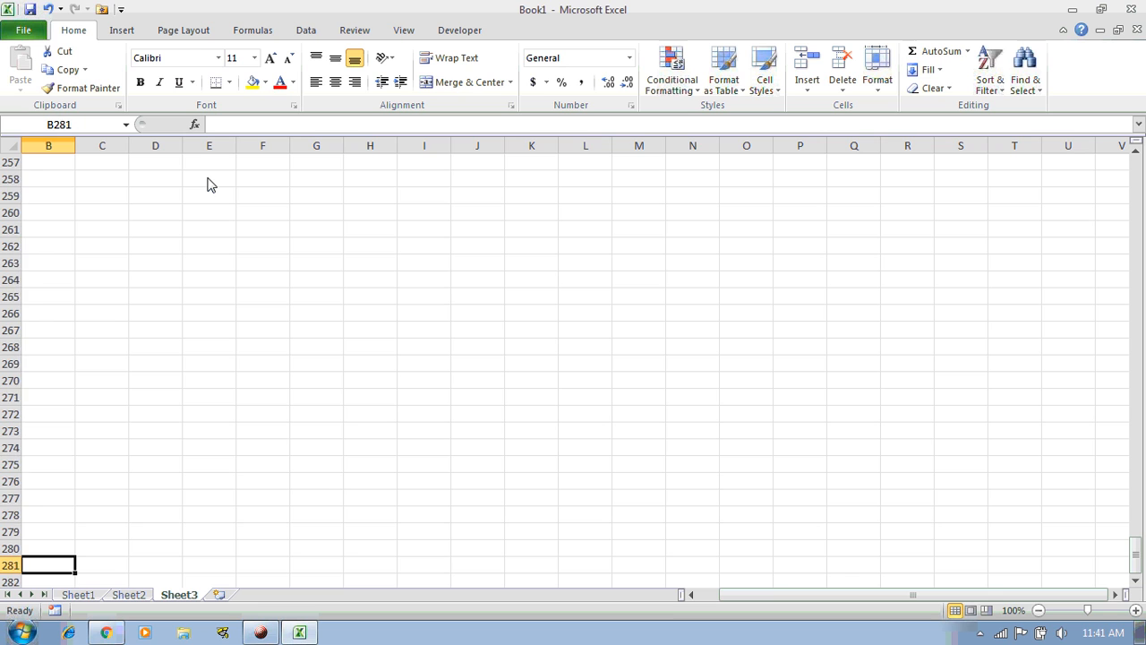
{"action": "key", "text": "Down"}
{"action": "key", "text": "Down"}
{"action": "key", "text": "Down"}
{"action": "key", "text": "Down"}
{"action": "key", "text": "Down"}
{"action": "key", "text": "Down"}
{"action": "key", "text": "Down"}
{"action": "key", "text": "Down"}
{"action": "key", "text": "Down"}
{"action": "key", "text": "Down"}
{"action": "key", "text": "Down"}
{"action": "key", "text": "Down"}
{"action": "key", "text": "Down"}
{"action": "key", "text": "Down"}
{"action": "key", "text": "Down"}
{"action": "key", "text": "Down"}
{"action": "key", "text": "Down"}
{"action": "key", "text": "Down"}
{"action": "key", "text": "Down"}
{"action": "key", "text": "Down"}
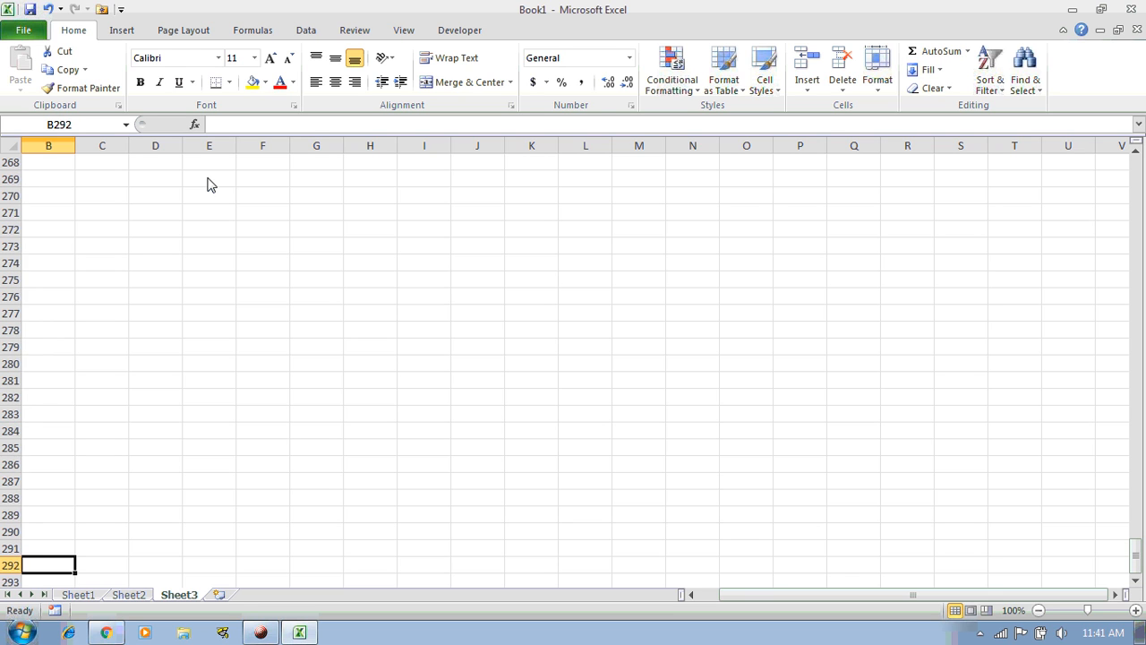
{"action": "key", "text": "Down"}
{"action": "key", "text": "Down"}
{"action": "key", "text": "Down"}
{"action": "key", "text": "Down"}
{"action": "key", "text": "Down"}
{"action": "key", "text": "Down"}
{"action": "key", "text": "Down"}
{"action": "key", "text": "Down"}
{"action": "key", "text": "Down"}
{"action": "key", "text": "Down"}
{"action": "key", "text": "Down"}
{"action": "key", "text": "Down"}
{"action": "key", "text": "Down"}
{"action": "key", "text": "Down"}
{"action": "key", "text": "Down"}
{"action": "key", "text": "Down"}
{"action": "key", "text": "Down"}
{"action": "key", "text": "Down"}
{"action": "key", "text": "Down"}
{"action": "key", "text": "Down"}
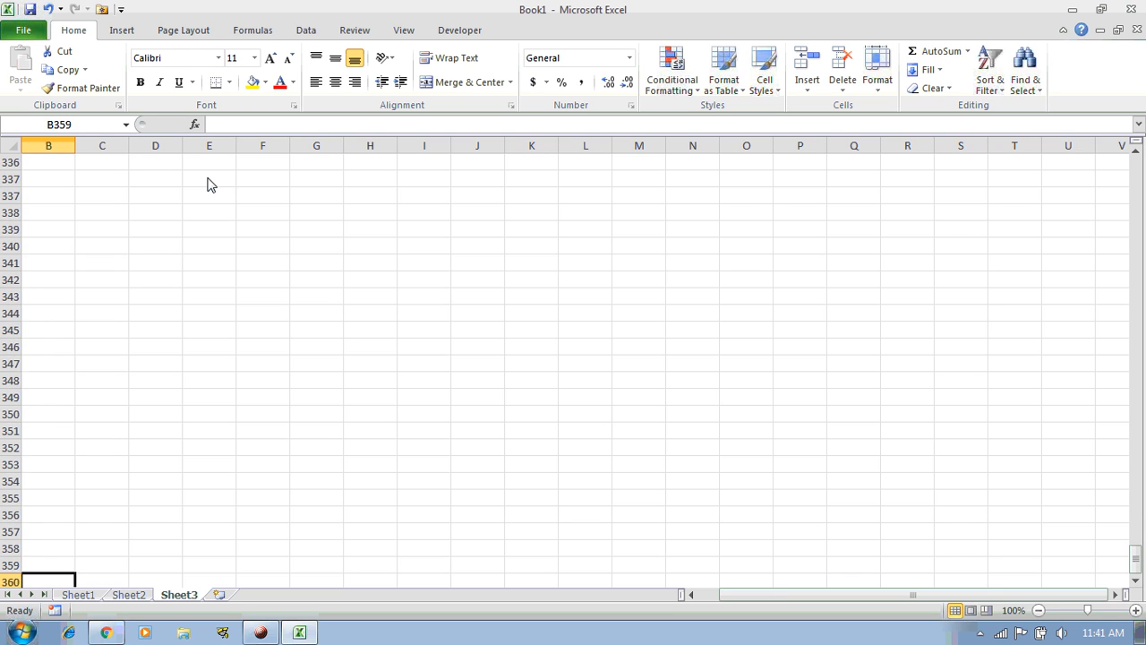
{"action": "key", "text": "Down"}
{"action": "key", "text": "Down"}
{"action": "key", "text": "Down"}
{"action": "key", "text": "Down"}
{"action": "key", "text": "Down"}
{"action": "key", "text": "Down"}
{"action": "key", "text": "Down"}
{"action": "key", "text": "Down"}
{"action": "key", "text": "Down"}
{"action": "key", "text": "Down"}
{"action": "key", "text": "Down"}
{"action": "key", "text": "Down"}
{"action": "key", "text": "Down"}
{"action": "key", "text": "Down"}
{"action": "key", "text": "Down"}
{"action": "key", "text": "Down"}
{"action": "key", "text": "Down"}
{"action": "key", "text": "Down"}
{"action": "key", "text": "Down"}
{"action": "key", "text": "Down"}
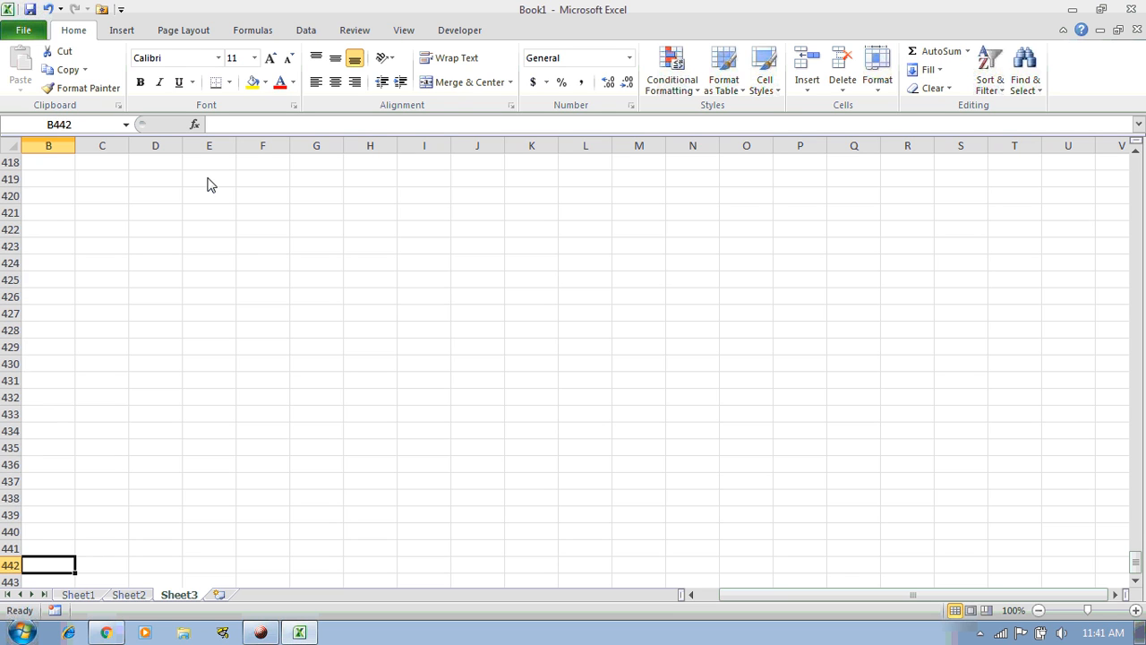
{"action": "left_click_drag", "start_coordinate": [1135, 562], "coordinate": [1137, 157]}
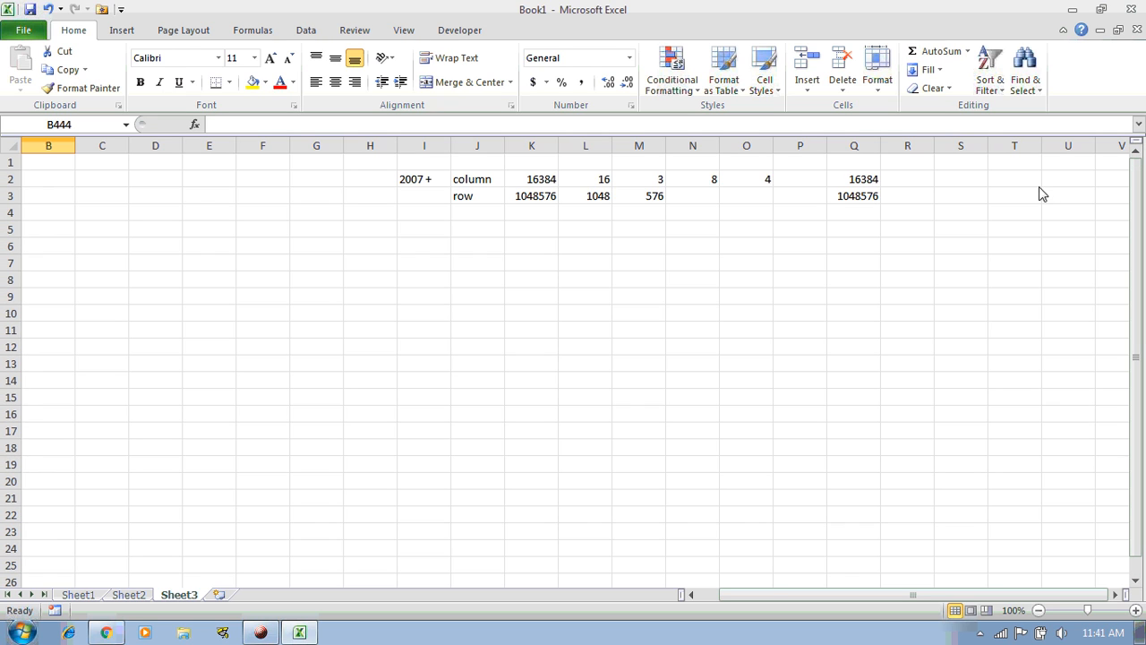
At the top of Sheet3, select cells E10 and B1, column D, then row 6
{"action": "left_click", "coordinate": [231, 314]}
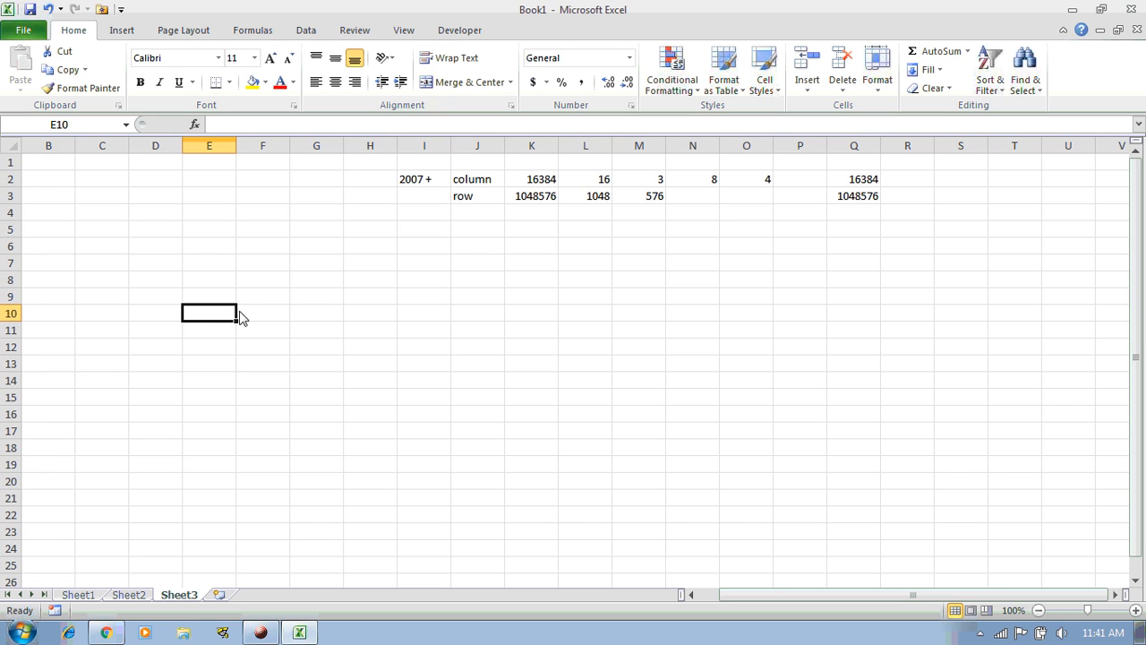
{"action": "left_click", "coordinate": [51, 164]}
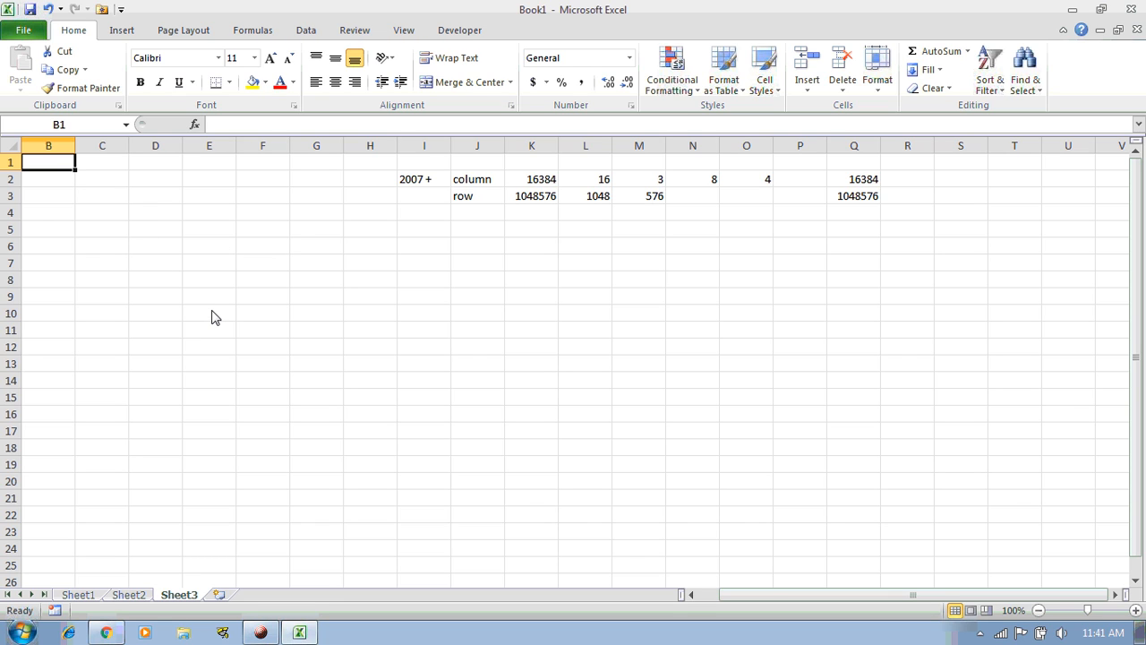
{"action": "left_click", "coordinate": [150, 146]}
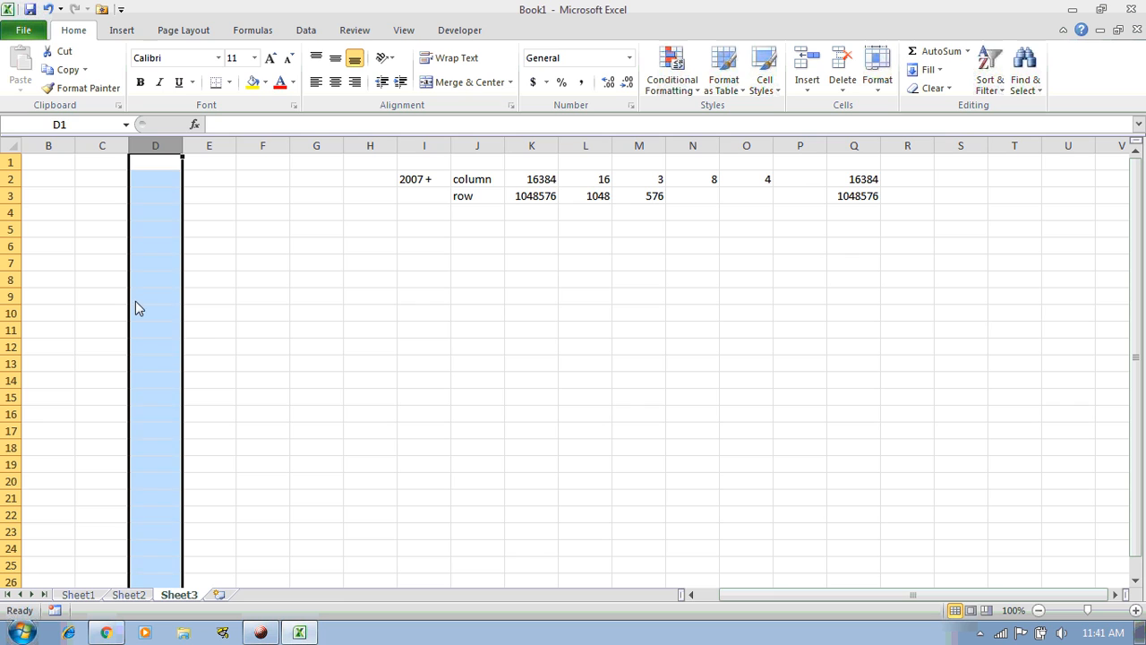
{"action": "left_click", "coordinate": [15, 246], "text": "ctrl"}
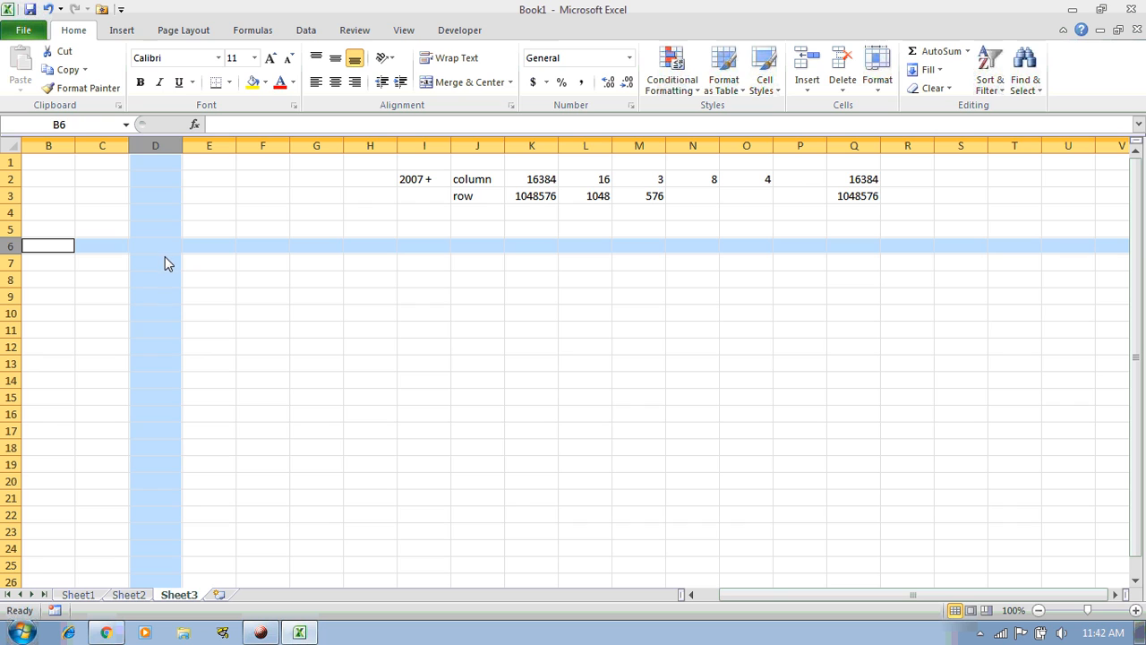
{"action": "left_click", "coordinate": [164, 253]}
Step through the row 1 cells from B1 across to G1
{"action": "left_click", "coordinate": [53, 170]}
{"action": "left_click", "coordinate": [107, 170]}
{"action": "left_click", "coordinate": [148, 170]}
{"action": "left_click", "coordinate": [196, 170]}
{"action": "left_click", "coordinate": [272, 170]}
{"action": "left_click", "coordinate": [295, 170]}
Step through the cells of rows 2 and 3, out to H2 and H3
{"action": "left_click", "coordinate": [53, 179]}
{"action": "left_click", "coordinate": [97, 185]}
{"action": "left_click", "coordinate": [176, 185]}
{"action": "left_click", "coordinate": [208, 185]}
{"action": "left_click", "coordinate": [256, 185]}
{"action": "left_click", "coordinate": [300, 185]}
{"action": "left_click", "coordinate": [350, 184]}
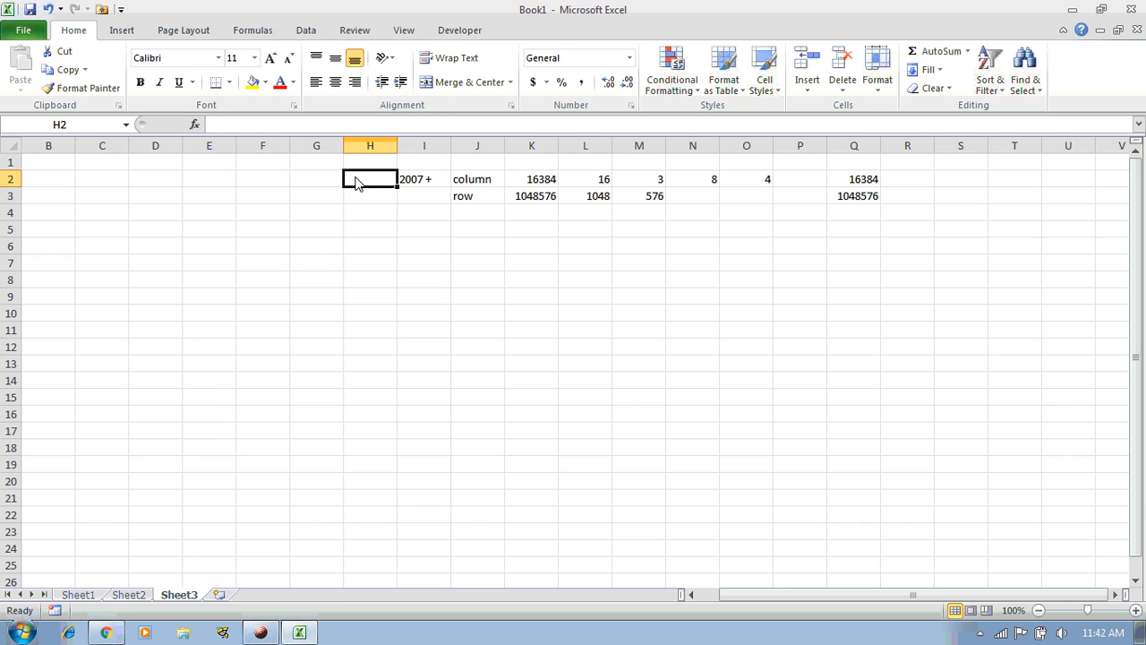
{"action": "left_click", "coordinate": [64, 205]}
{"action": "left_click", "coordinate": [102, 204]}
{"action": "left_click", "coordinate": [175, 206]}
{"action": "left_click", "coordinate": [231, 206]}
{"action": "left_click", "coordinate": [278, 206]}
{"action": "left_click", "coordinate": [323, 206]}
{"action": "left_click", "coordinate": [365, 207]}
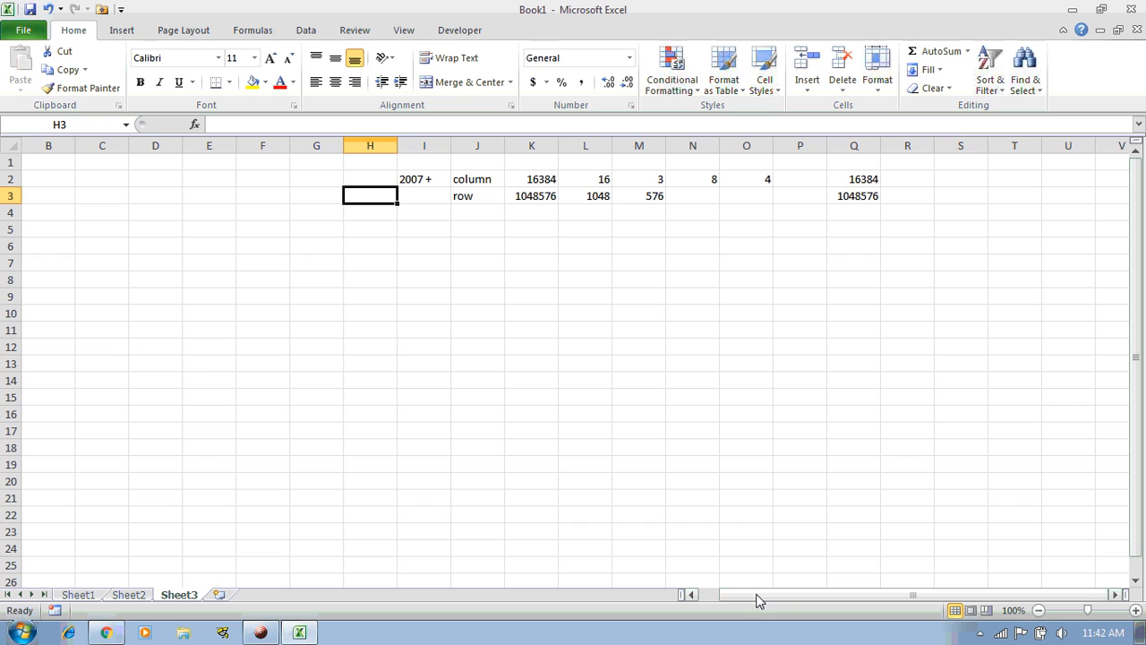
Scroll back to column A, then select A1, all of column A, and all of row 1
{"action": "left_click_drag", "start_coordinate": [757, 599], "coordinate": [682, 600]}
{"action": "left_click", "coordinate": [35, 166]}
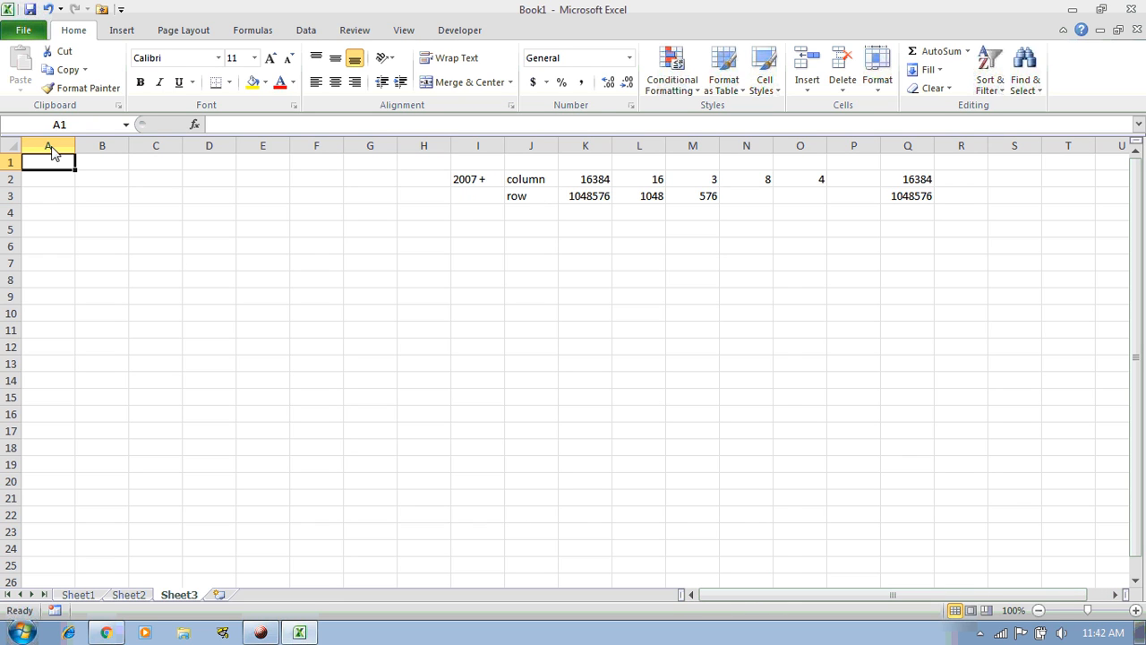
{"action": "left_click", "coordinate": [51, 150]}
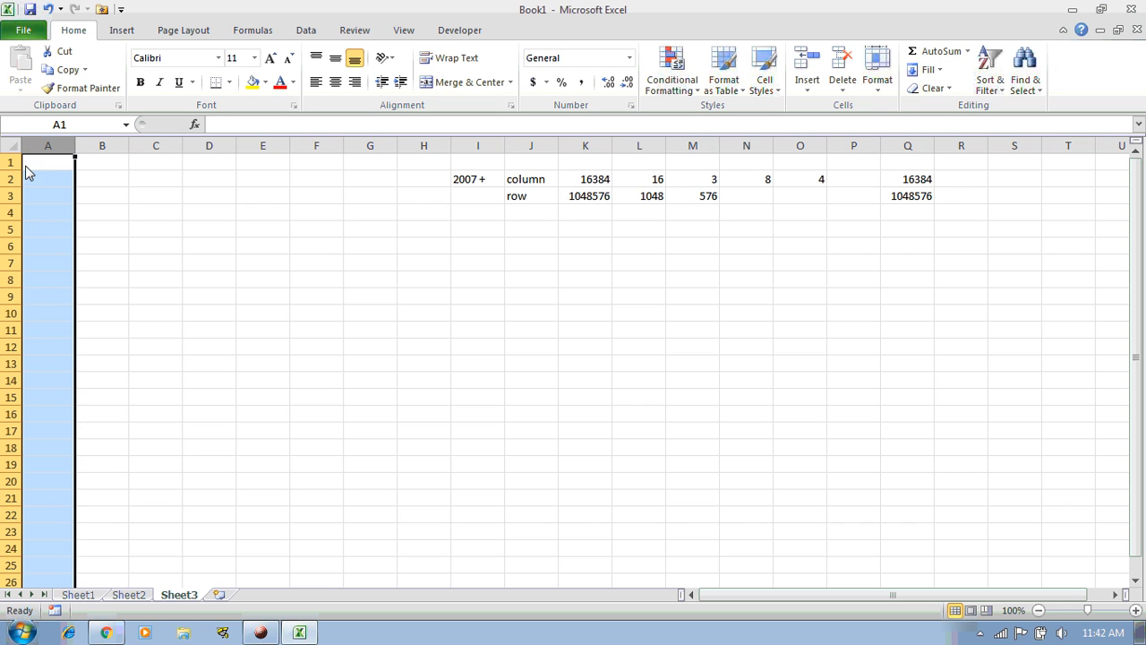
{"action": "left_click", "coordinate": [11, 162]}
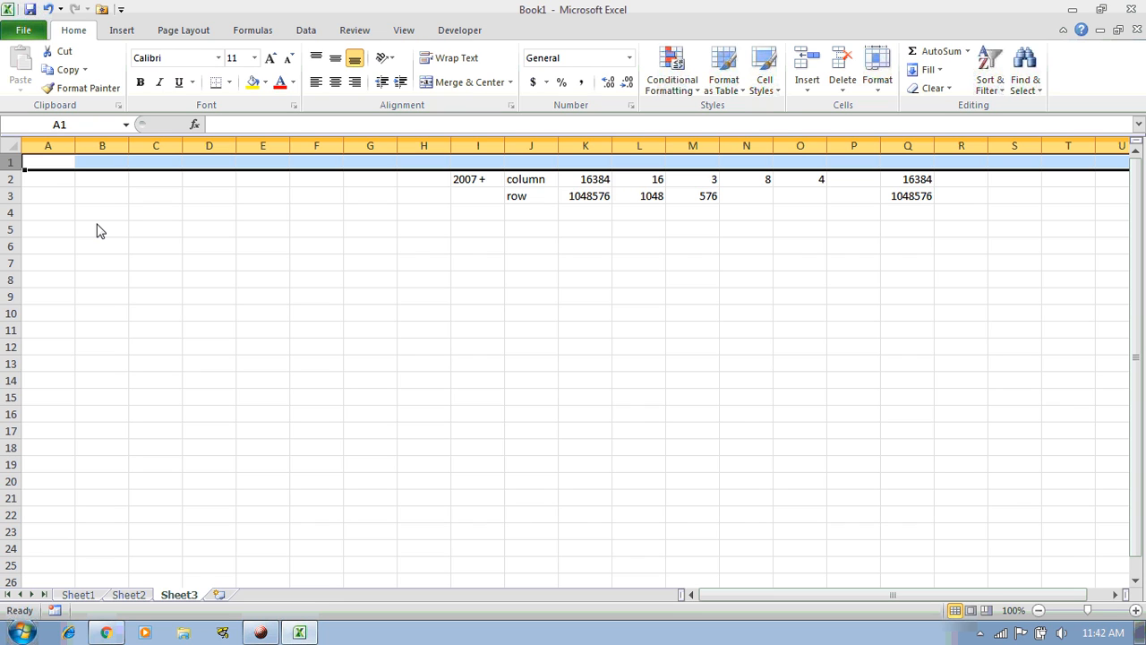
Check cell E9's address in the Name Box, then select G12, row 12, and D7
{"action": "left_click", "coordinate": [278, 301]}
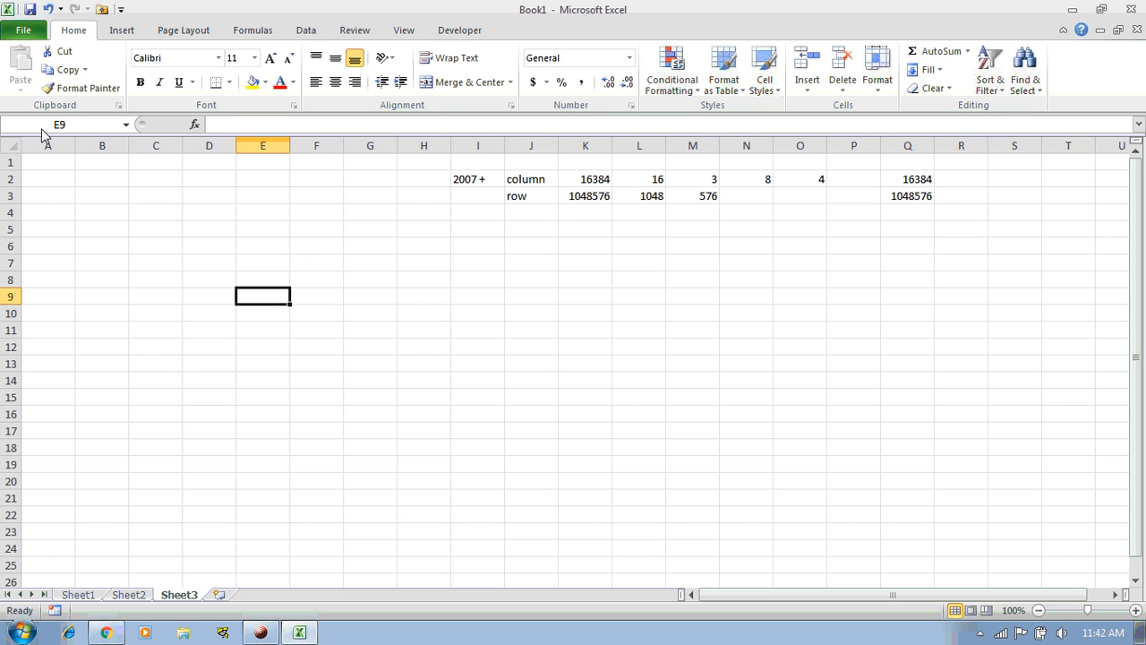
{"action": "left_click", "coordinate": [87, 125]}
{"action": "left_click", "coordinate": [271, 303]}
{"action": "left_click", "coordinate": [360, 347]}
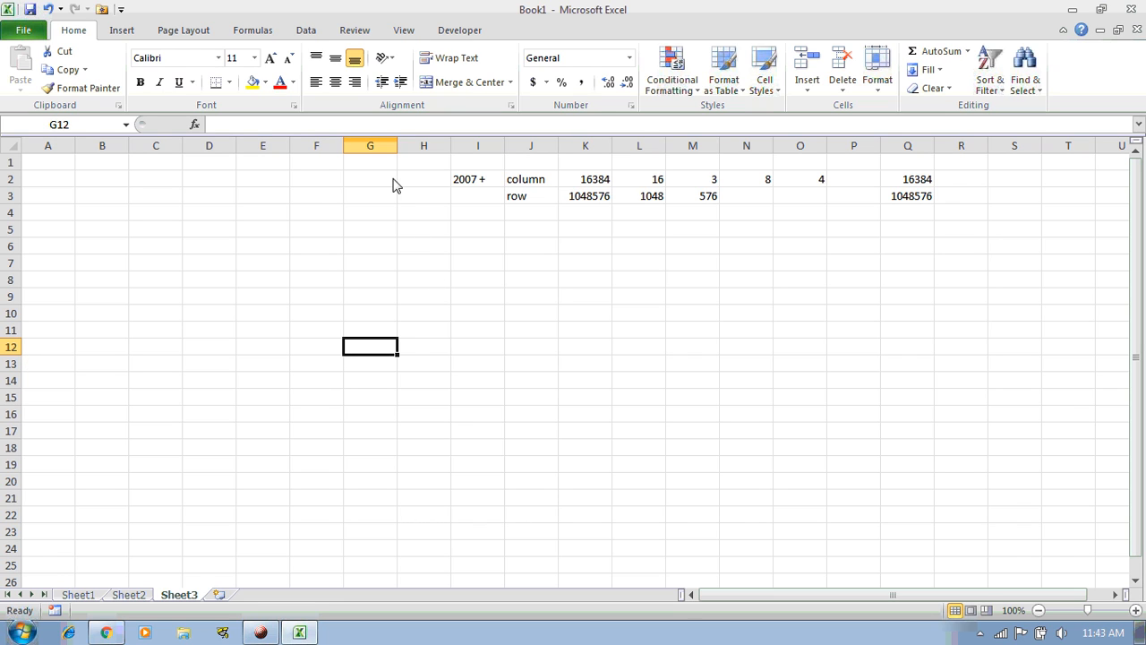
{"action": "left_click", "coordinate": [16, 346]}
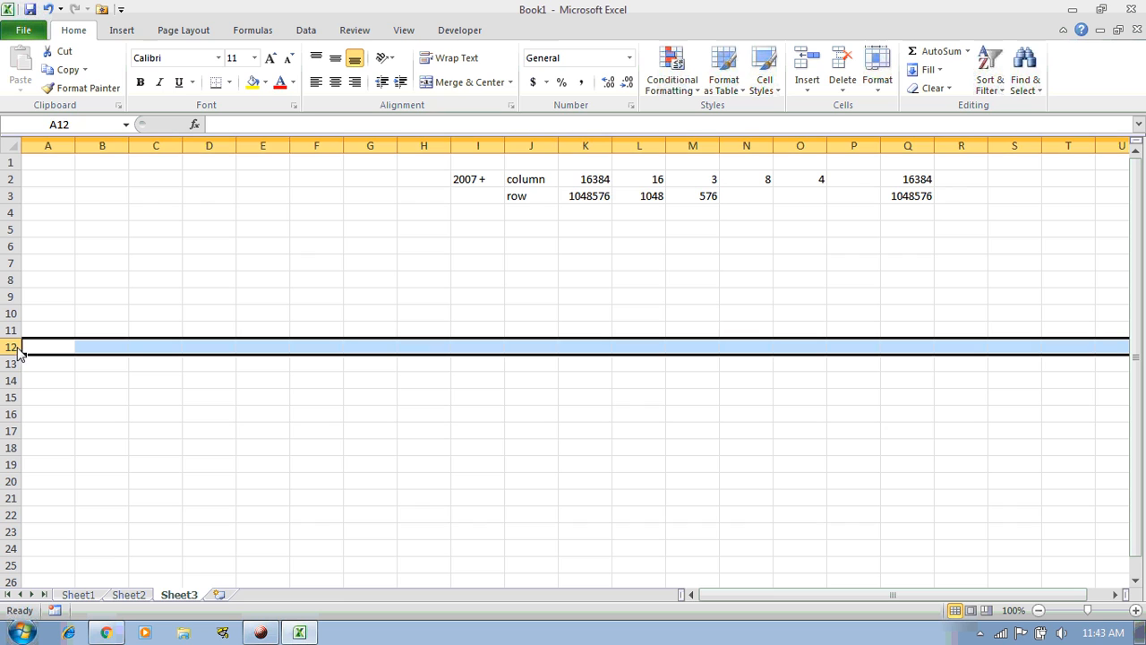
{"action": "left_click", "coordinate": [369, 352]}
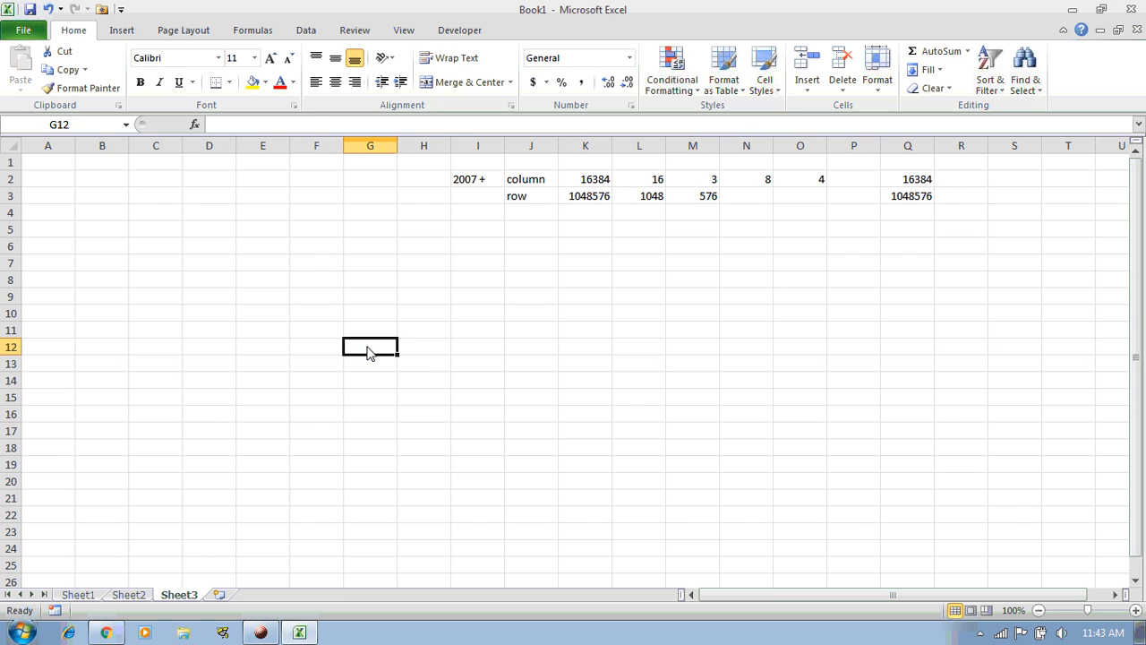
{"action": "left_click", "coordinate": [228, 270]}
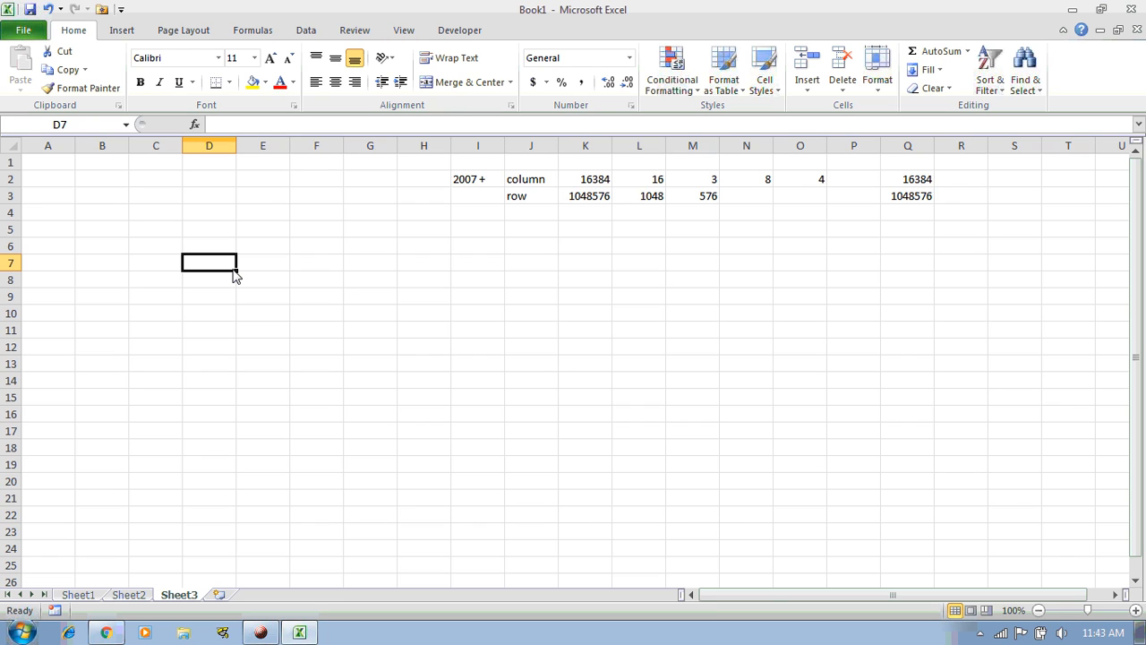
{"action": "left_click", "coordinate": [50, 170]}
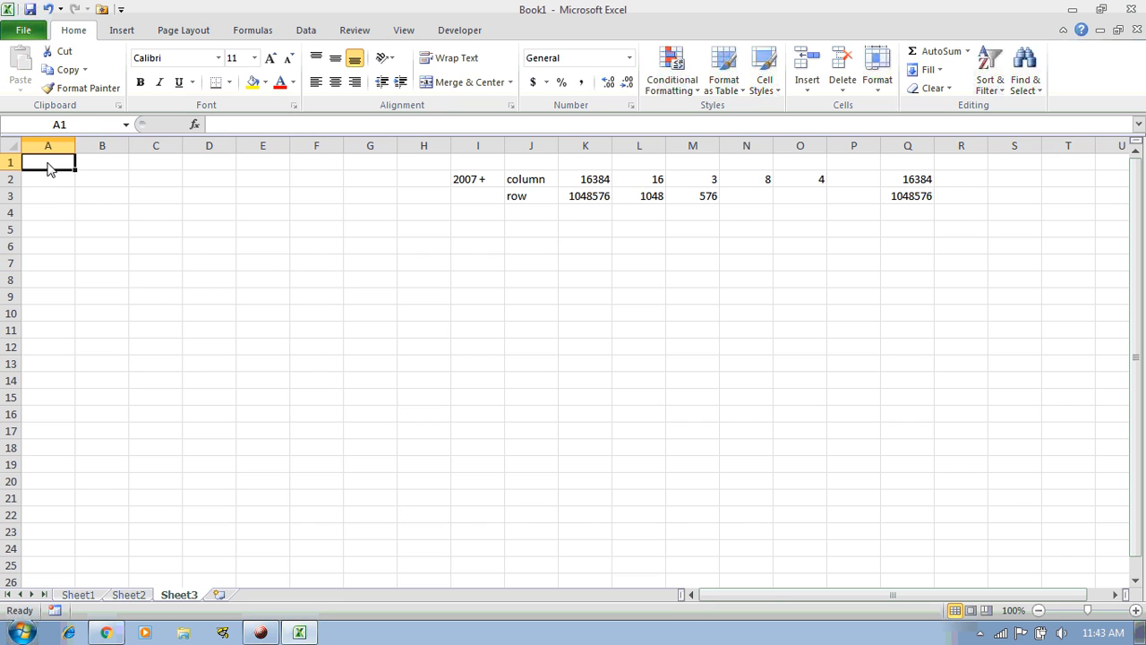
{"action": "key", "text": "ctrl+space"}
{"action": "key", "text": "ctrl+a"}
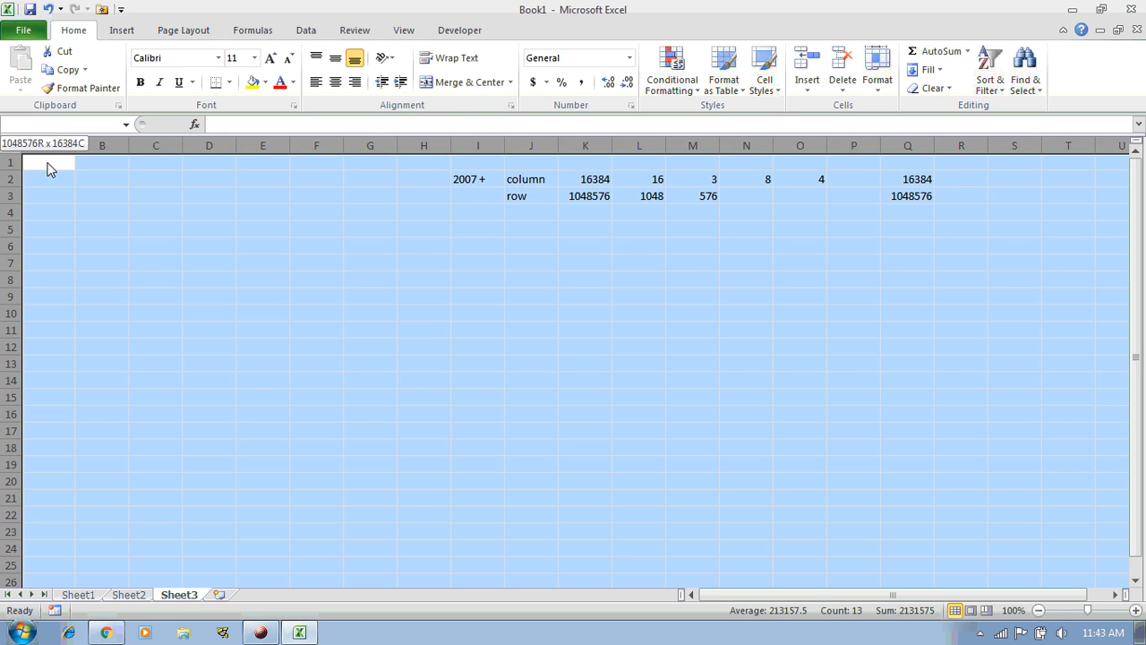
{"action": "left_click", "coordinate": [50, 170]}
{"action": "key", "text": "Down"}
{"action": "key", "text": "Down"}
{"action": "key", "text": "Down"}
{"action": "key", "text": "Down"}
{"action": "key", "text": "Down"}
{"action": "key", "text": "Down"}
{"action": "key", "text": "Down"}
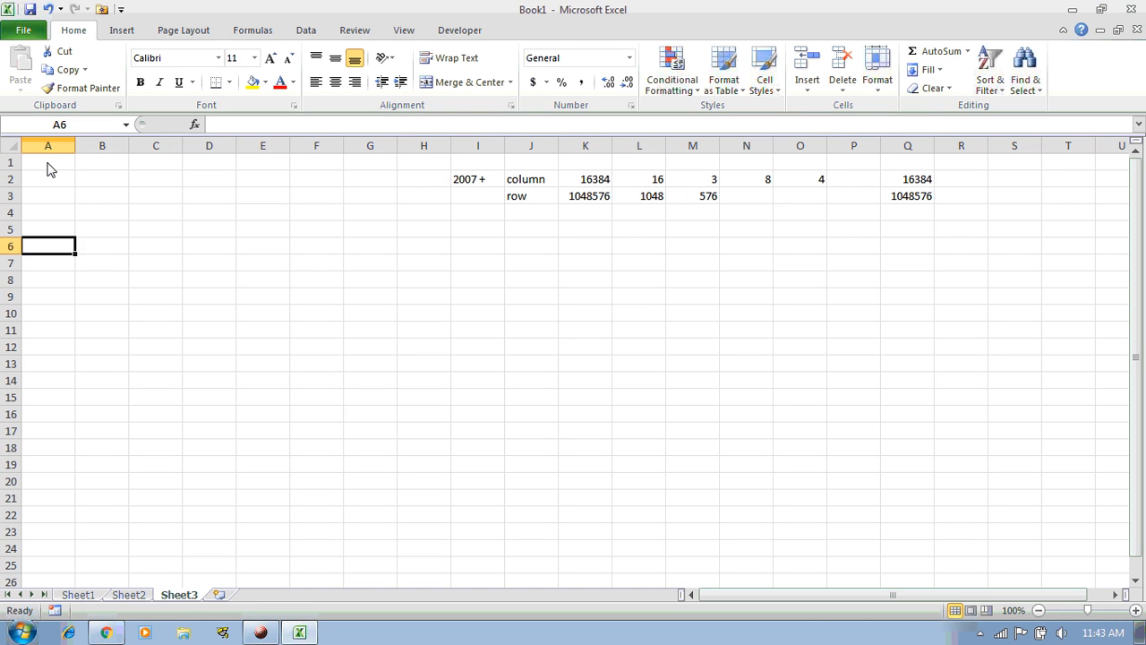
{"action": "key", "text": "Right"}
{"action": "key", "text": "Right"}
{"action": "key", "text": "Up"}
{"action": "key", "text": "Right"}
{"action": "key", "text": "Up"}
{"action": "key", "text": "Up"}
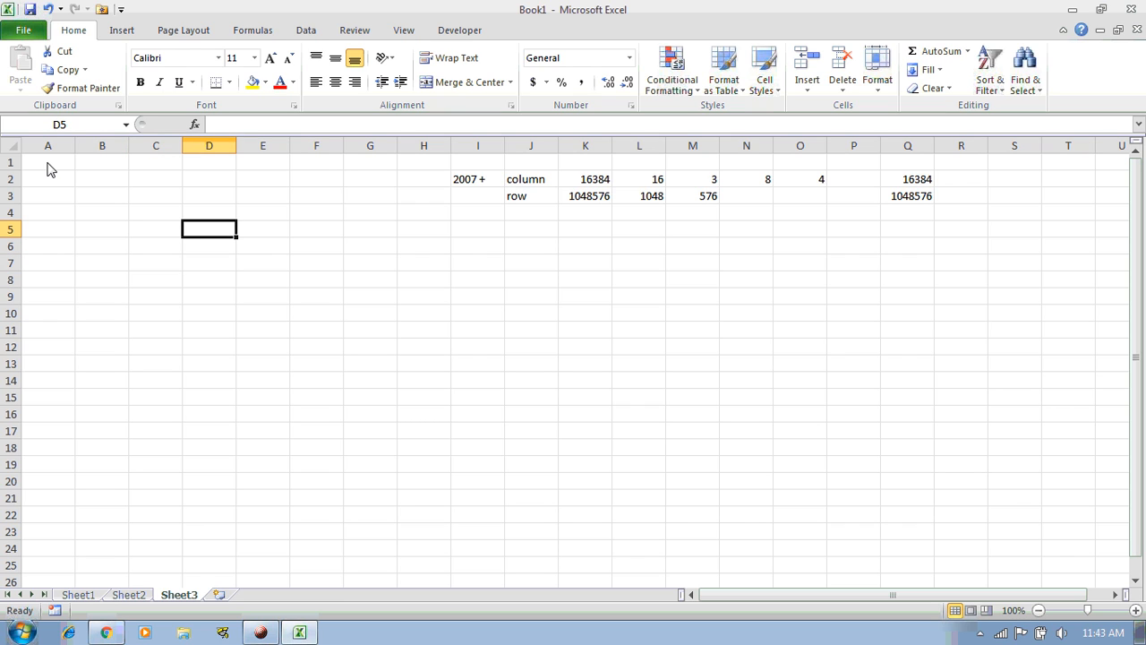
{"action": "key", "text": "Down"}
{"action": "key", "text": "Down"}
{"action": "key", "text": "Down"}
{"action": "key", "text": "Down"}
{"action": "key", "text": "Up"}
{"action": "key", "text": "Up"}
{"action": "key", "text": "Left"}
{"action": "key", "text": "Up"}
{"action": "key", "text": "Up"}
{"action": "key", "text": "Left"}
{"action": "key", "text": "Up"}
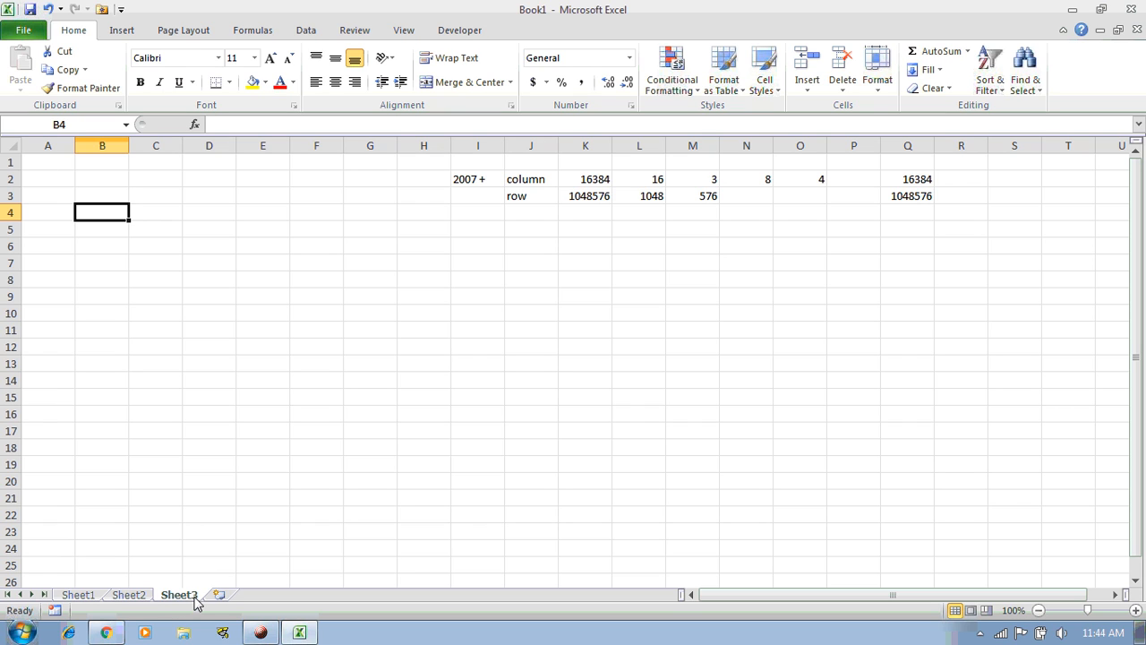
{"action": "left_click", "coordinate": [83, 596]}
{"action": "left_click", "coordinate": [125, 596]}
{"action": "left_click", "coordinate": [170, 595]}
{"action": "left_click", "coordinate": [79, 595]}
{"action": "left_click", "coordinate": [132, 596]}
{"action": "left_click", "coordinate": [182, 595]}
{"action": "left_click", "coordinate": [89, 596]}
{"action": "left_click", "coordinate": [131, 597]}
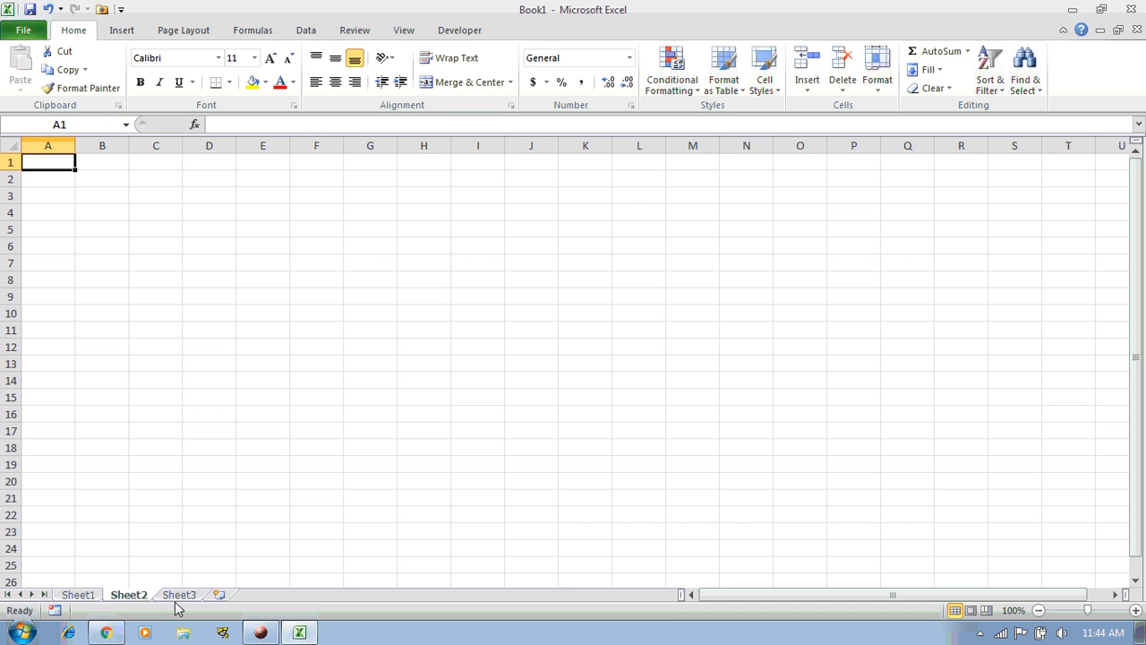
{"action": "left_click", "coordinate": [178, 597]}
{"action": "left_click", "coordinate": [130, 596]}
{"action": "left_click", "coordinate": [82, 596]}
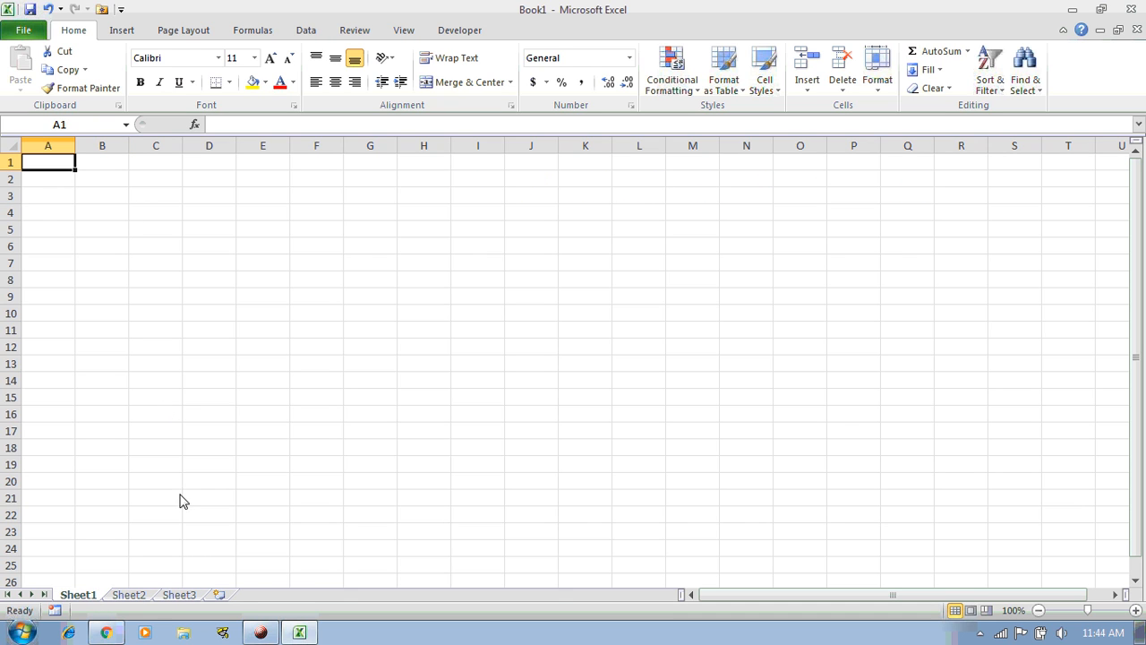
{"action": "left_click", "coordinate": [181, 594]}
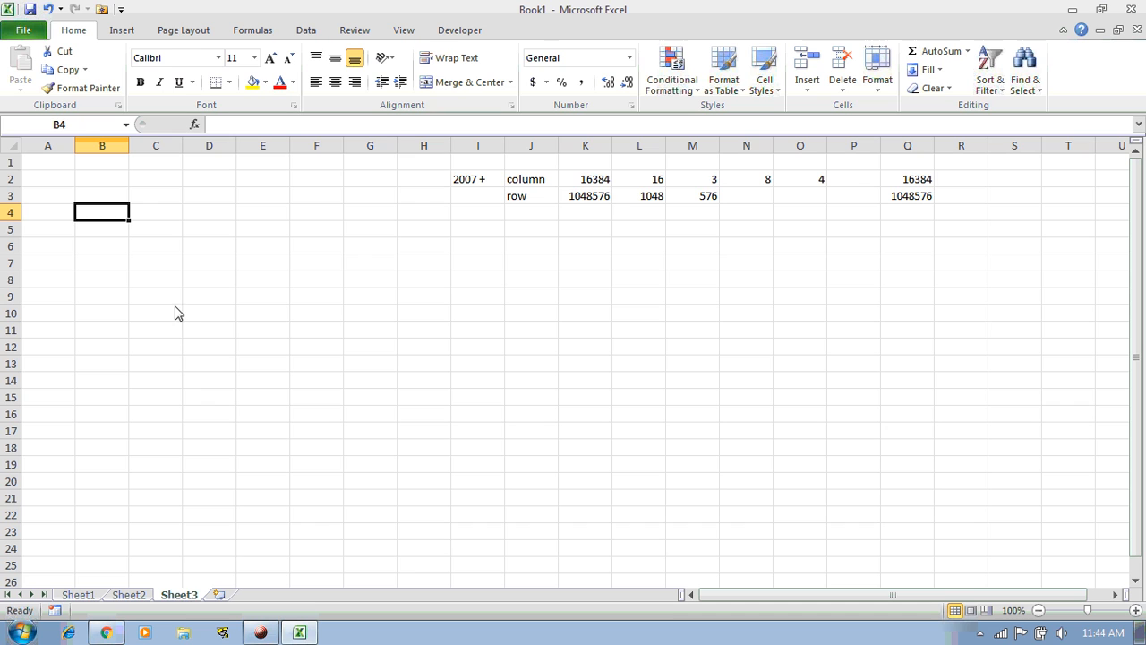
{"action": "left_click", "coordinate": [108, 148]}
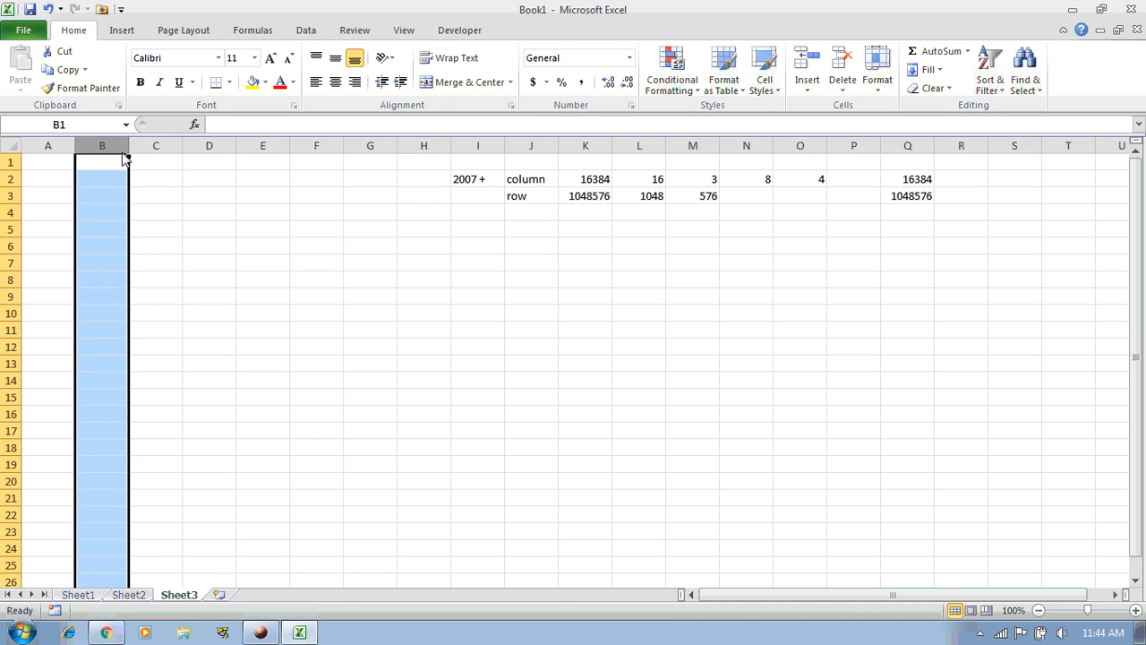
{"action": "left_click", "coordinate": [16, 215]}
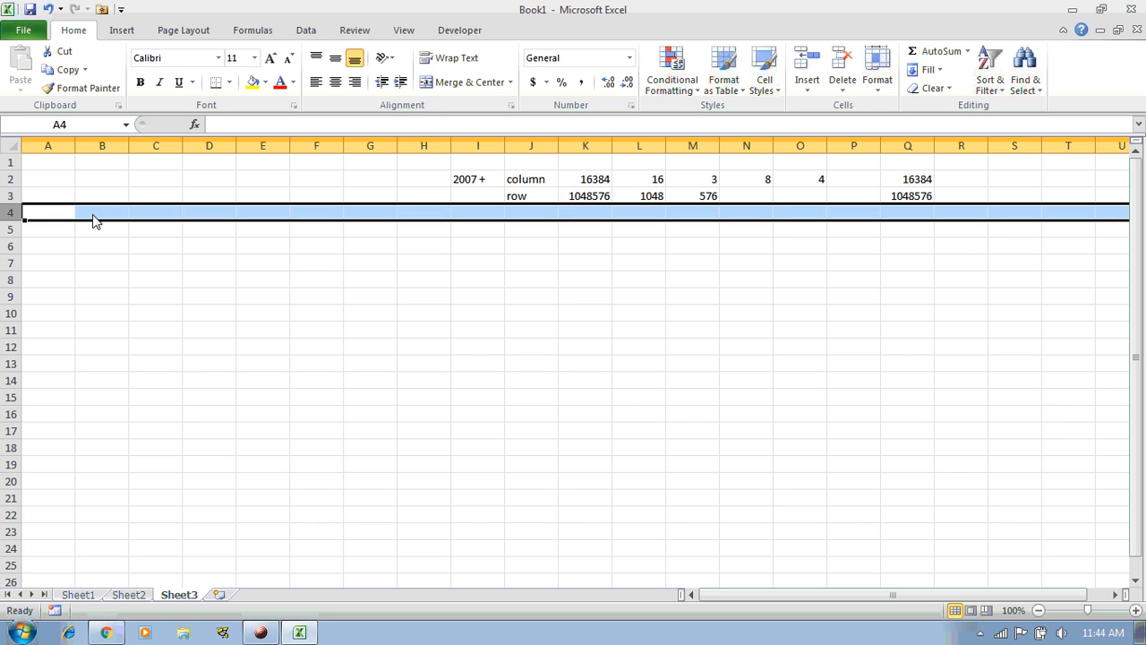
{"action": "left_click", "coordinate": [97, 219]}
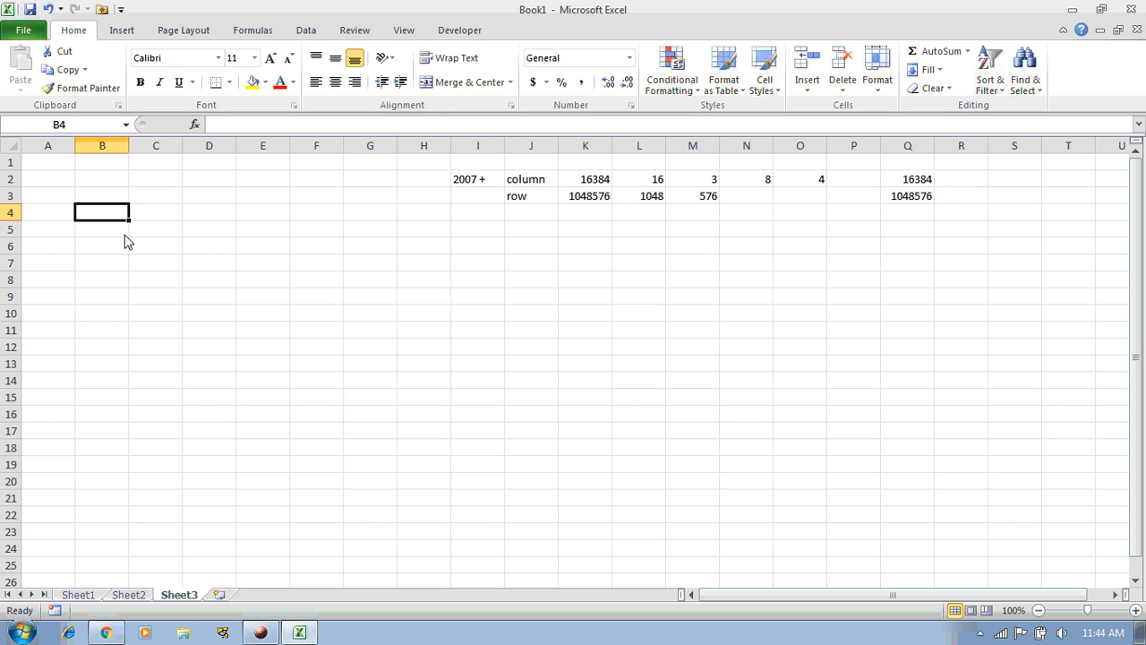
Enter the first person's first name in B4, then move to cell B5
{"action": "key", "text": "Return"}
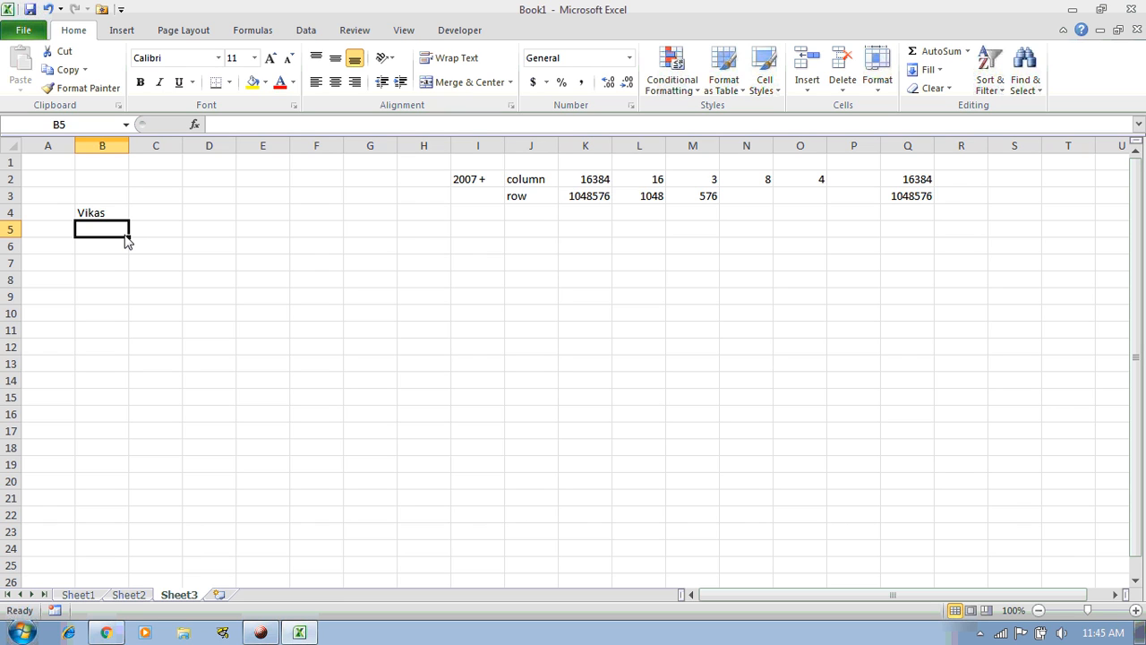
{"action": "left_click", "coordinate": [126, 241]}
{"action": "key", "text": "Up"}
Enter the date 01/Jan/1987 in B5, correcting the mistyped year
{"action": "type", "text": "01/"}
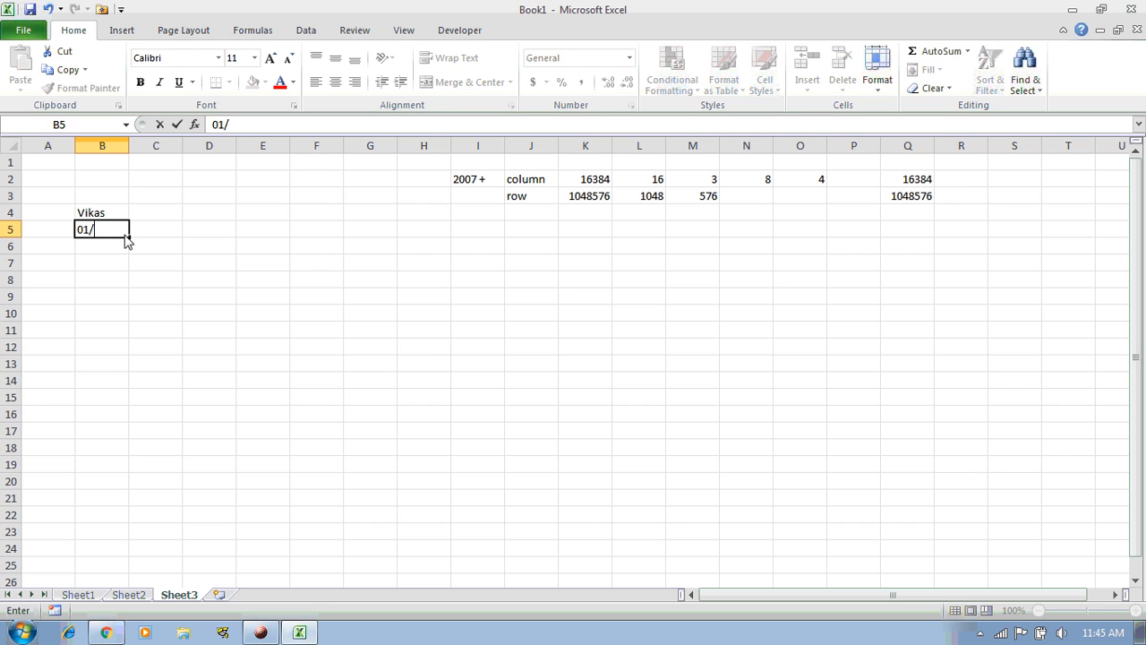
{"action": "type", "text": "Jan/201"}
{"action": "key", "text": "BackSpace"}
{"action": "key", "text": "BackSpace"}
{"action": "key", "text": "BackSpace"}
{"action": "type", "text": "1987"}
{"action": "key", "text": "Return"}
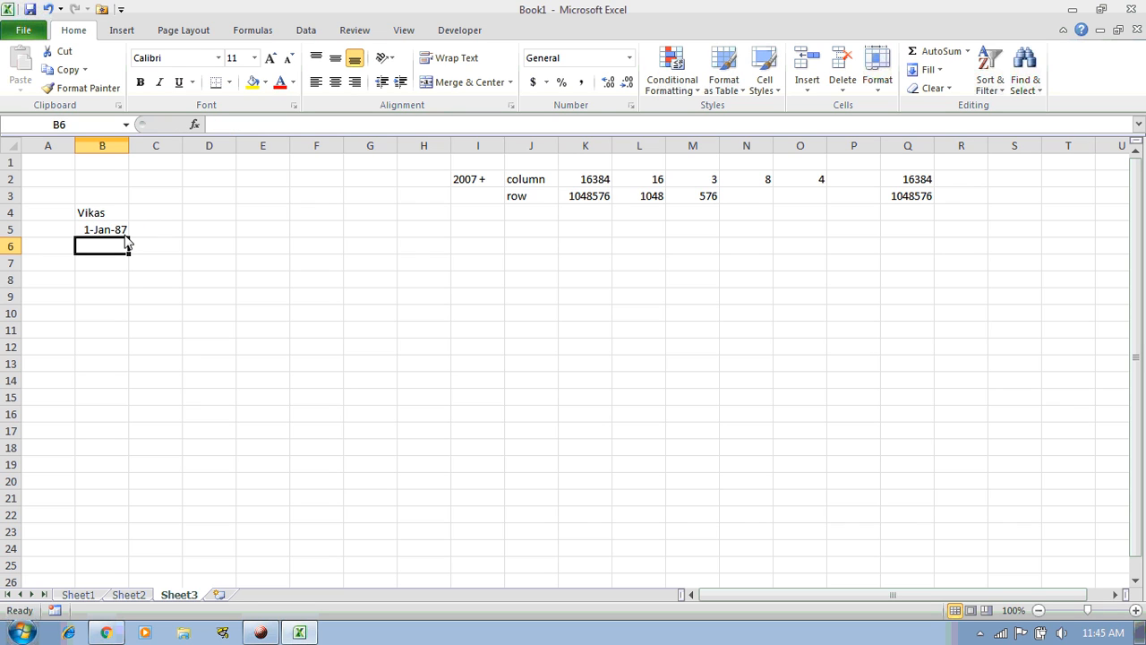
Re-open B5 to confirm it stores 1-Jan-87, then select B4:B5 and each cell
{"action": "left_click", "coordinate": [125, 236]}
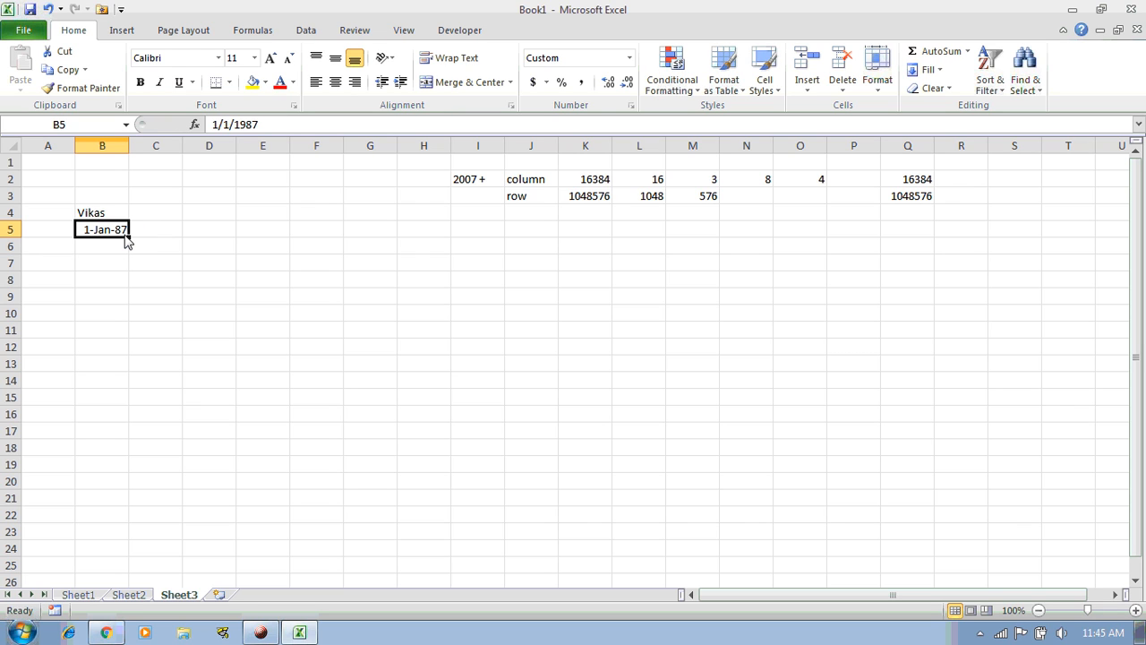
{"action": "double_click", "coordinate": [125, 237]}
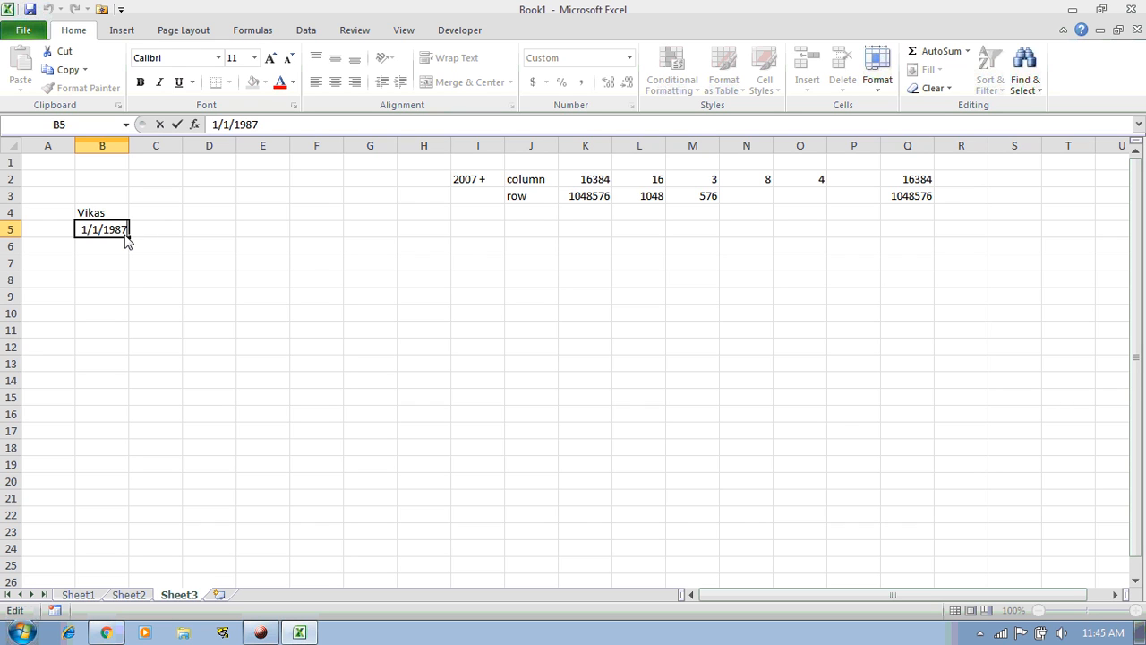
{"action": "key", "text": "Return"}
{"action": "left_click", "coordinate": [125, 236]}
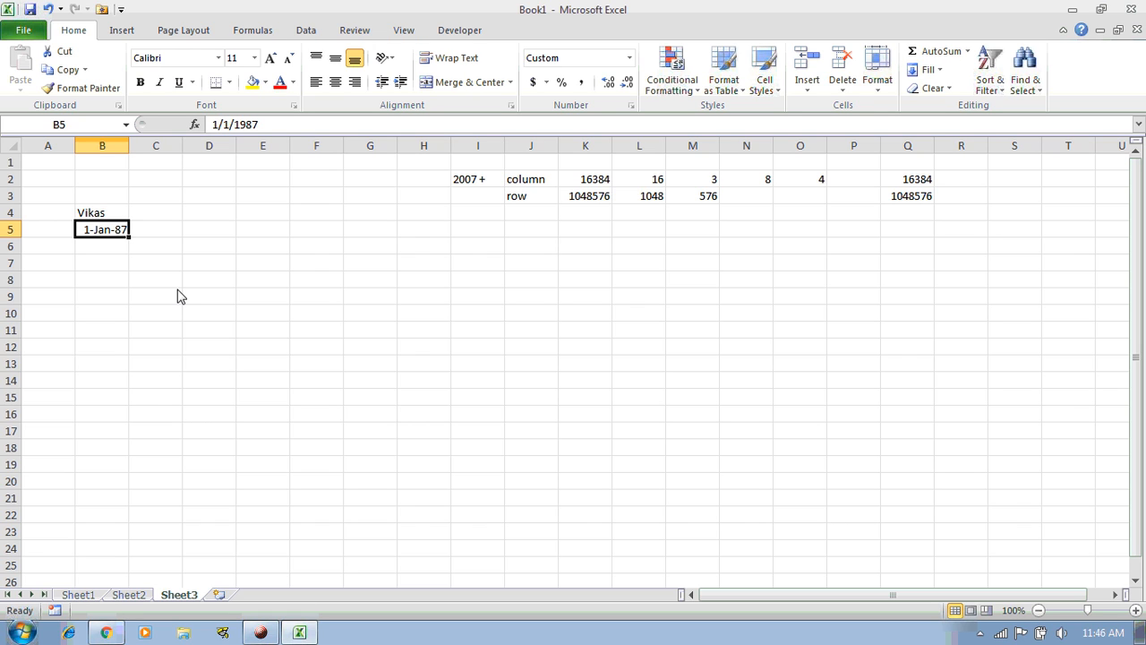
{"action": "key", "text": "Up"}
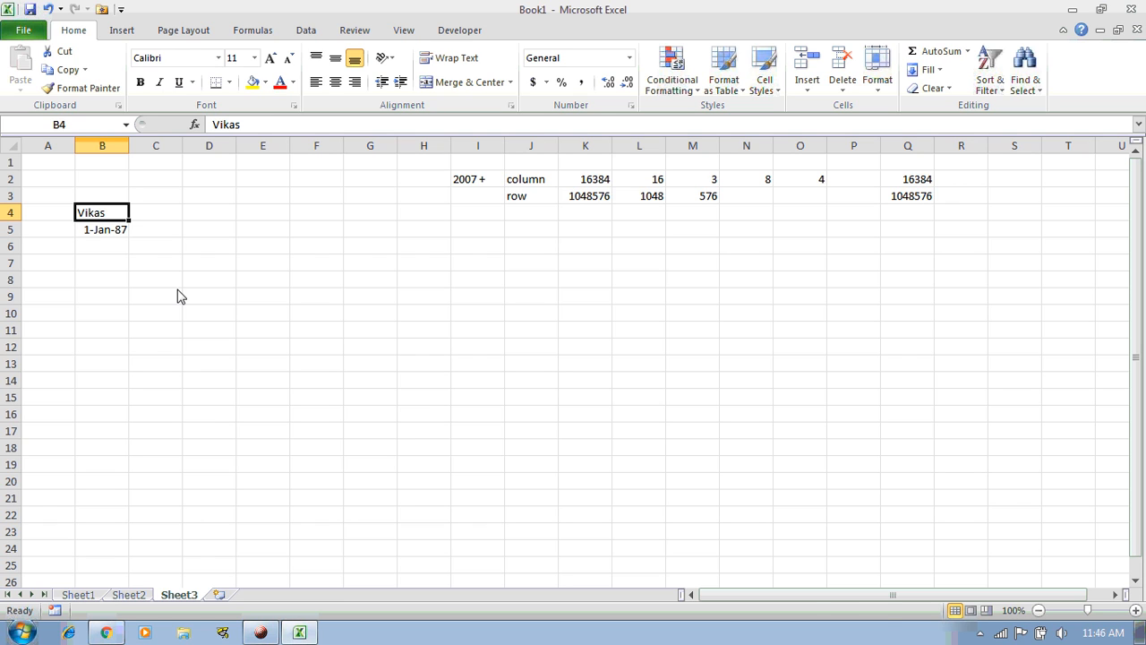
{"action": "key", "text": "shift+Down"}
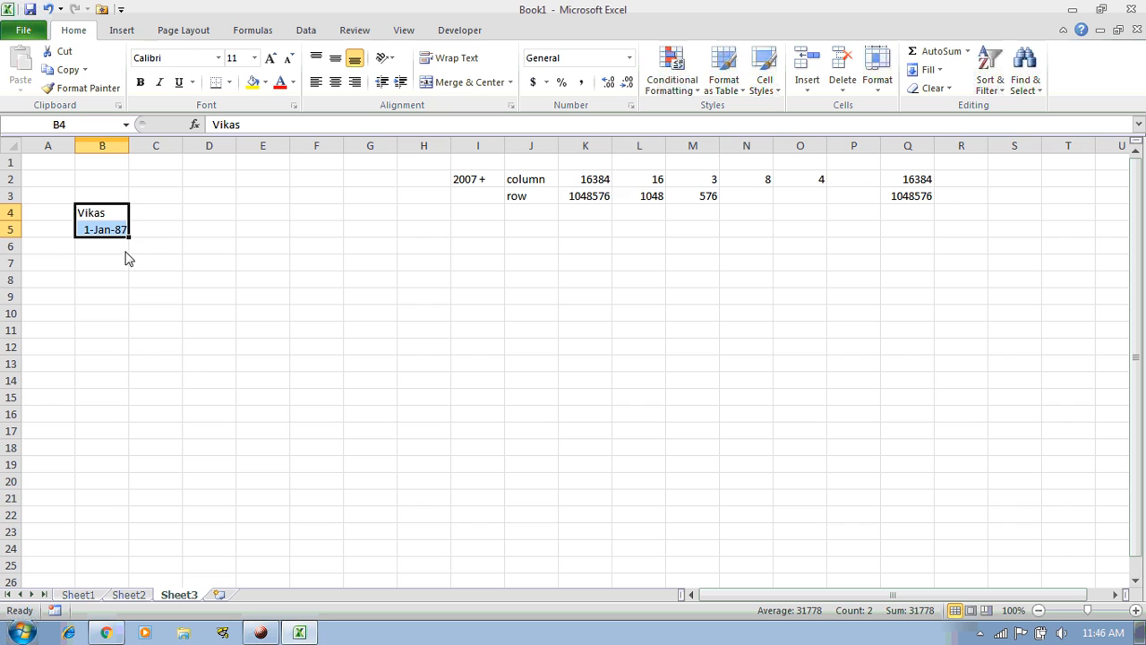
{"action": "left_click", "coordinate": [102, 264]}
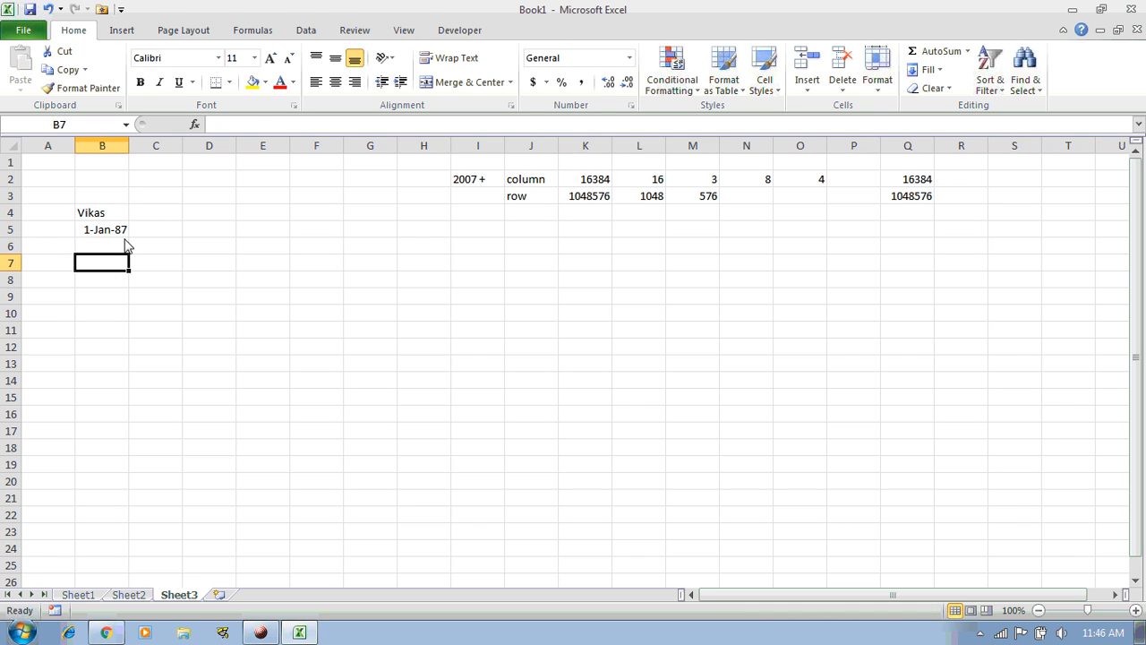
{"action": "left_click", "coordinate": [122, 231]}
{"action": "left_click", "coordinate": [109, 215]}
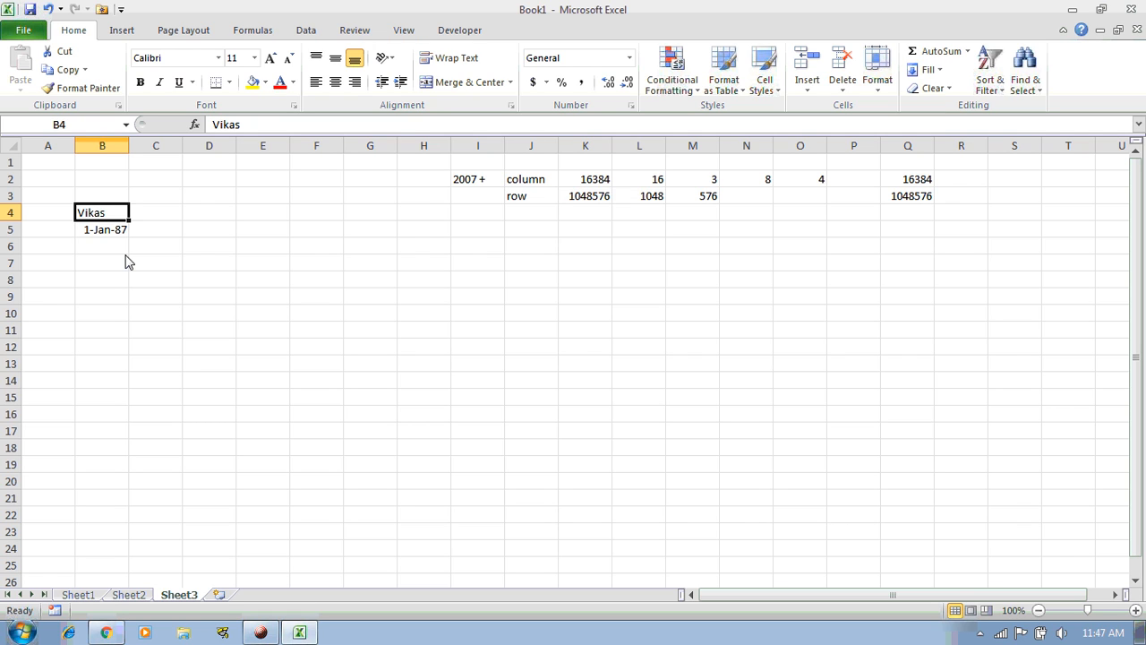
Add the middle name to the name in B4 and autofit column B
{"action": "double_click", "coordinate": [109, 216]}
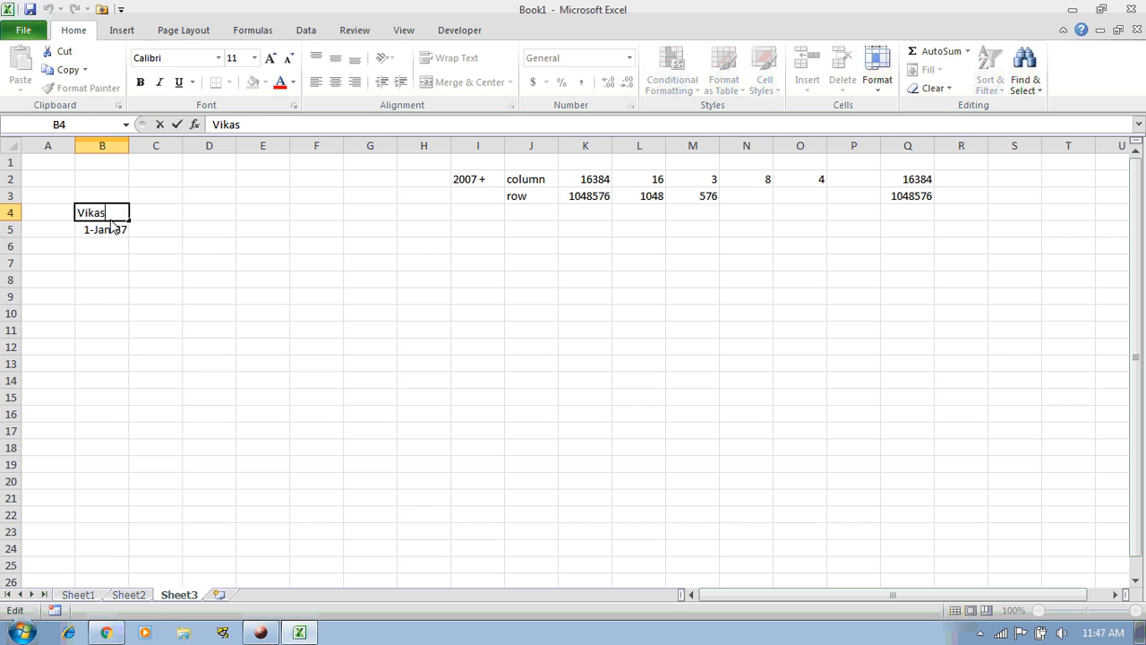
{"action": "key", "text": "Return"}
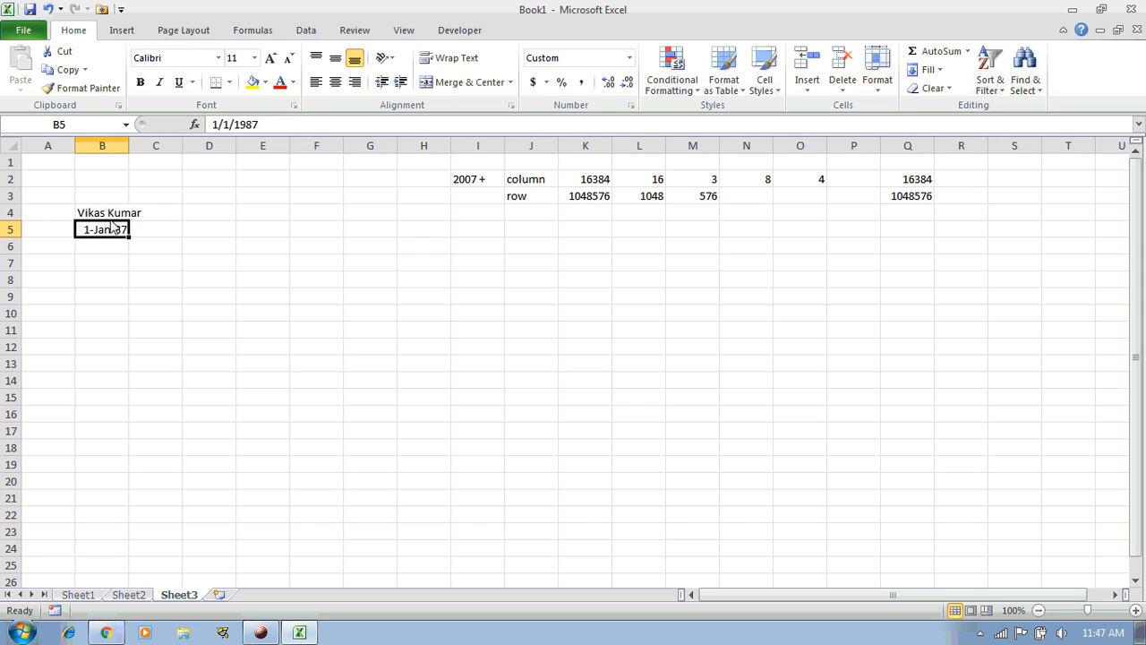
{"action": "double_click", "coordinate": [129, 152]}
{"action": "left_click", "coordinate": [111, 217]}
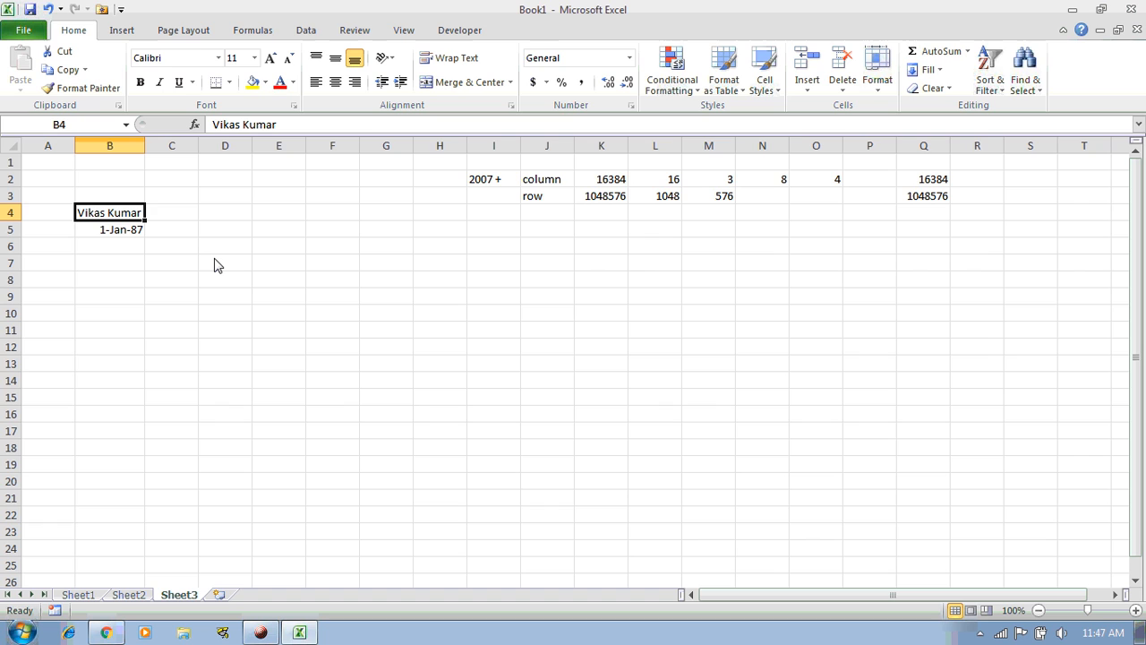
Add the surname to B4, autofit column B again, and select column B
{"action": "key", "text": "F2"}
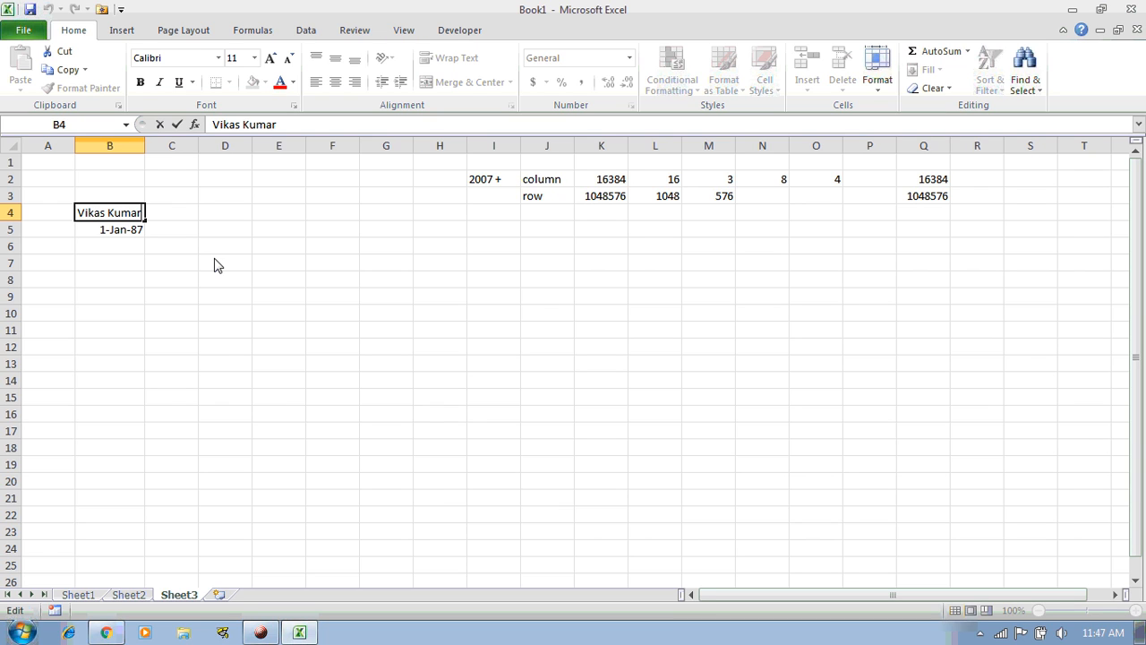
{"action": "key", "text": "Return"}
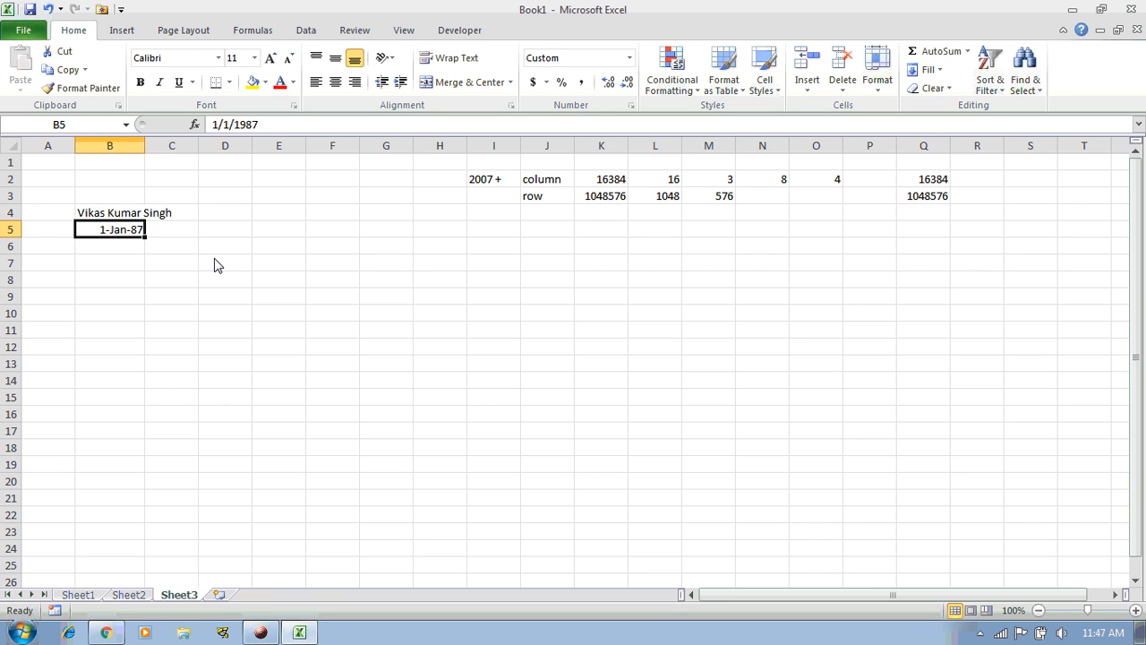
{"action": "key", "text": "Up"}
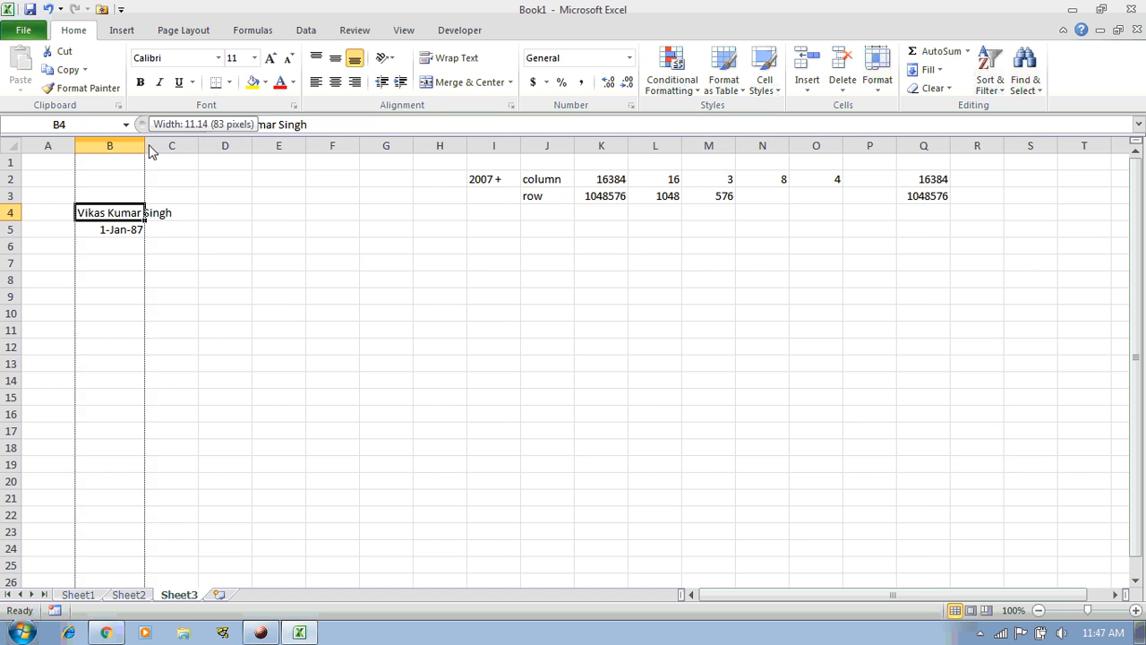
{"action": "double_click", "coordinate": [145, 146]}
{"action": "left_click", "coordinate": [262, 632]}
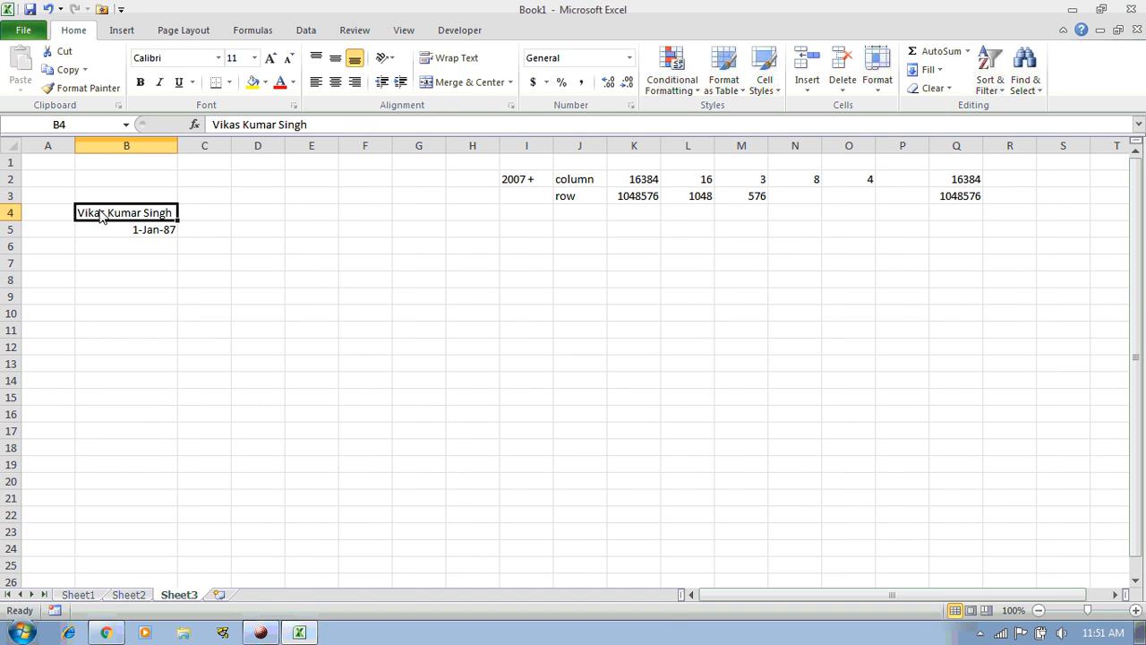
{"action": "left_click", "coordinate": [85, 147]}
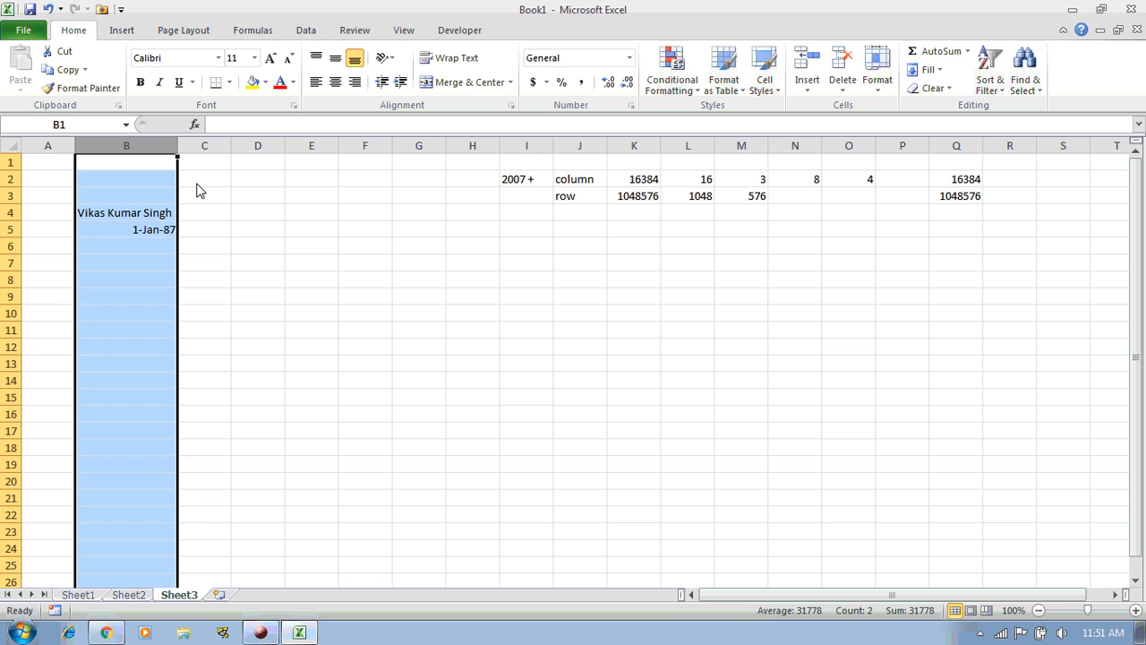
Insert blank columns, then enter headers Name in A1 and Age in B1
{"action": "key", "text": "ctrl+shift+equal"}
{"action": "key", "text": "ctrl+shift+equal"}
{"action": "key", "text": "ctrl+shift+equal"}
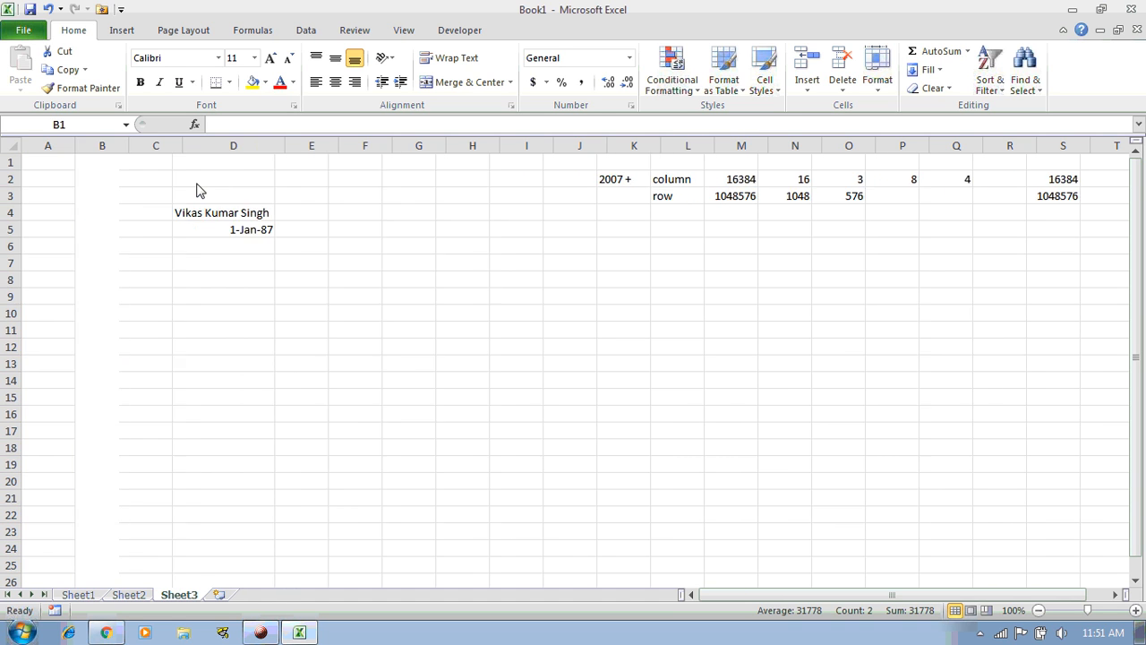
{"action": "key", "text": "ctrl+Home"}
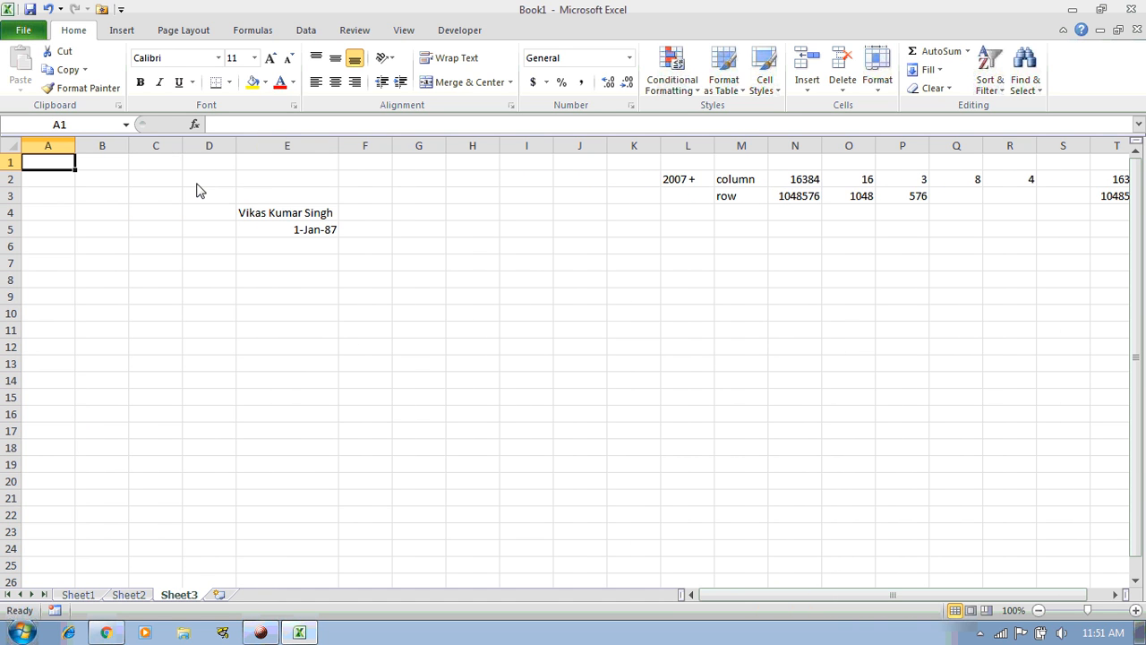
{"action": "type", "text": "Name"}
{"action": "key", "text": "Return"}
{"action": "key", "text": "Up"}
{"action": "key", "text": "Right"}
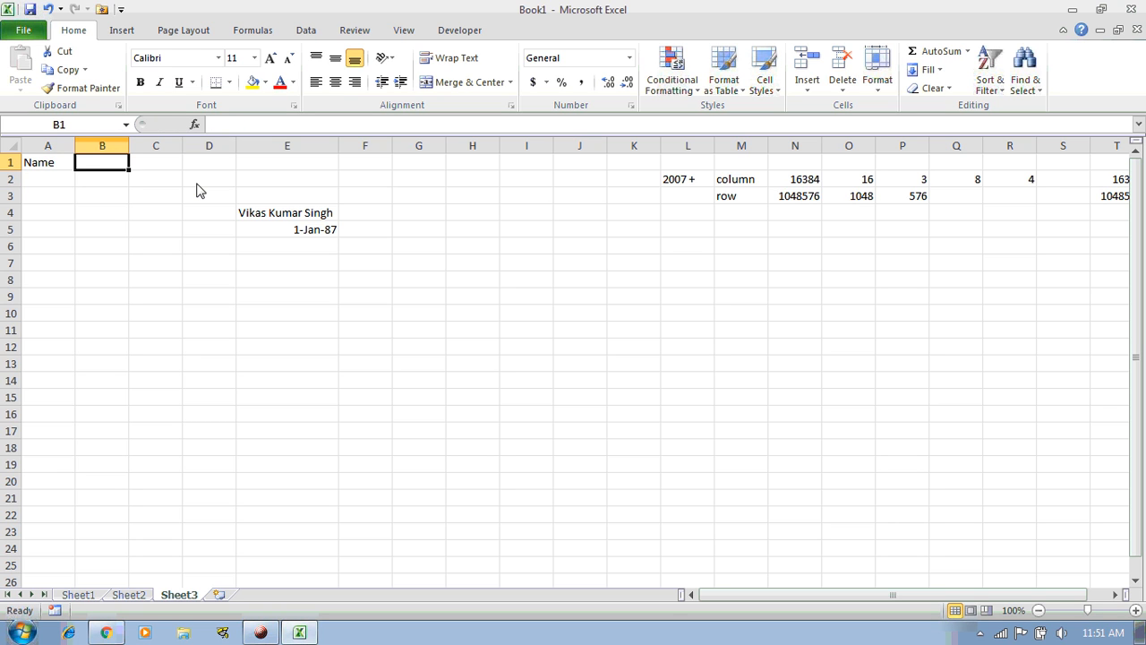
{"action": "type", "text": "Age"}
{"action": "key", "text": "Return"}
Enter the first three people's names in A2:A4, correcting typos
{"action": "key", "text": "Left"}
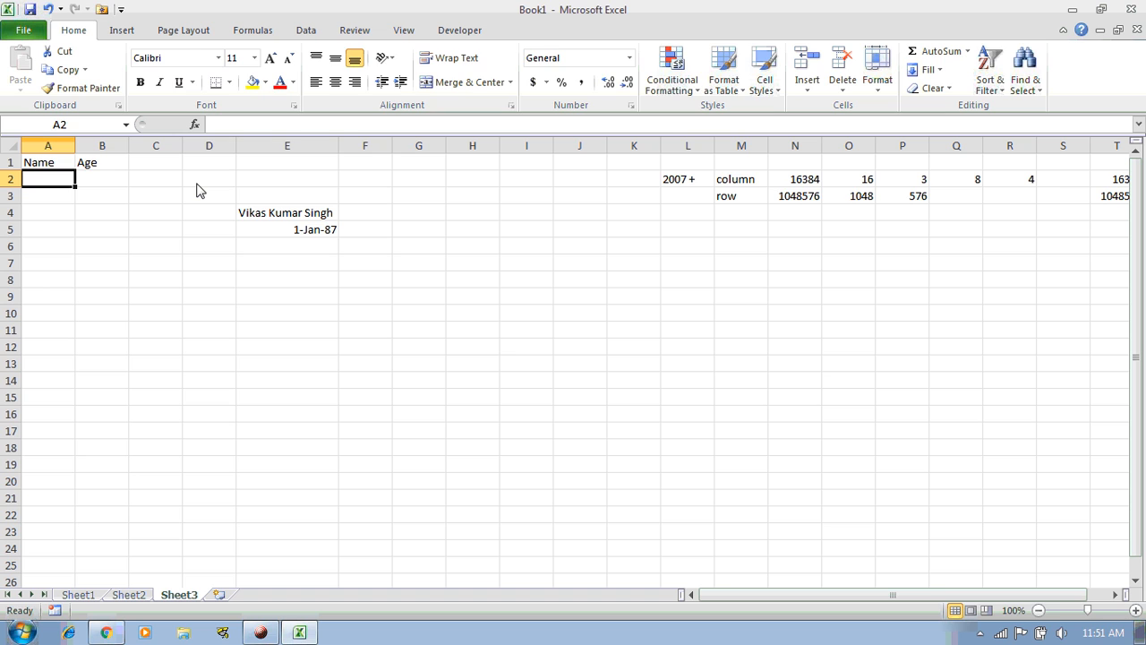
{"action": "type", "text": "name"}
{"action": "key", "text": "BackSpace"}
{"action": "key", "text": "BackSpace"}
{"action": "key", "text": "BackSpace"}
{"action": "key", "text": "BackSpace"}
{"action": "type", "text": "Vikas"}
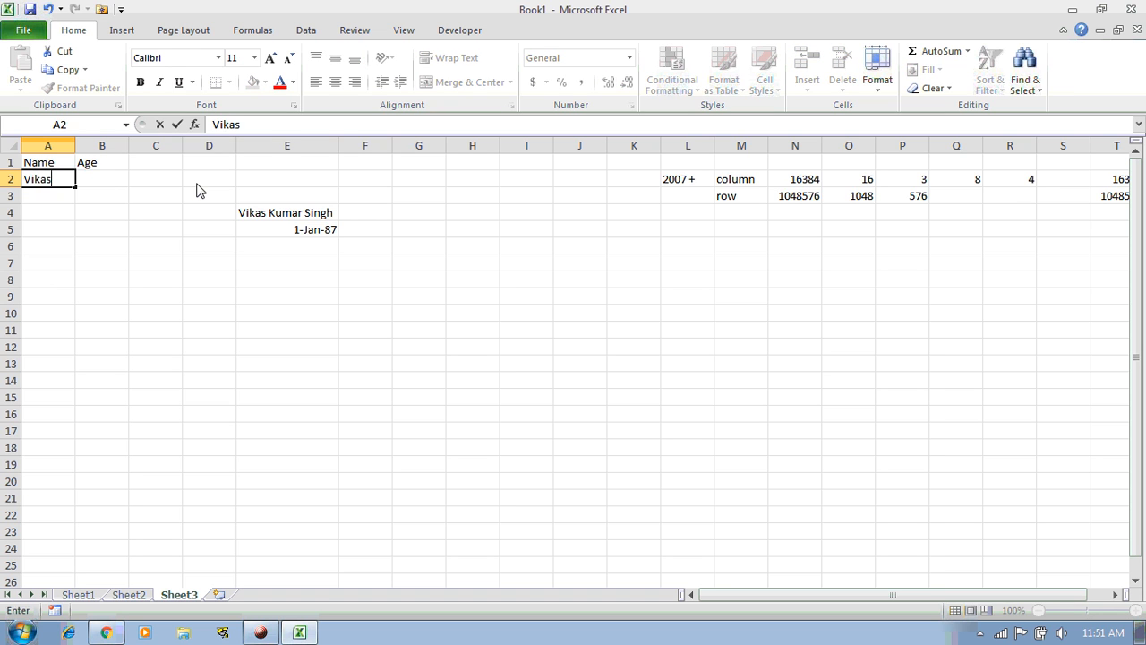
{"action": "key", "text": "Return"}
{"action": "type", "text": "Sanady"}
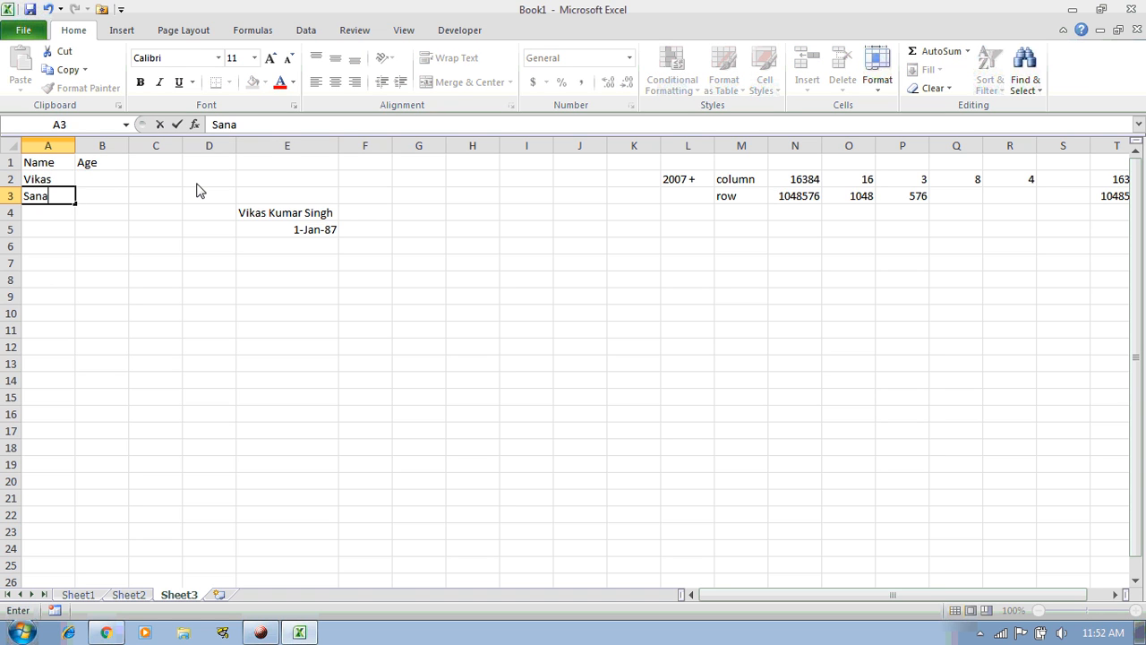
{"action": "key", "text": "BackSpace"}
{"action": "key", "text": "BackSpace"}
{"action": "key", "text": "BackSpace"}
{"action": "type", "text": "dy"}
{"action": "key", "text": "Return"}
{"action": "type", "text": "Angtang"}
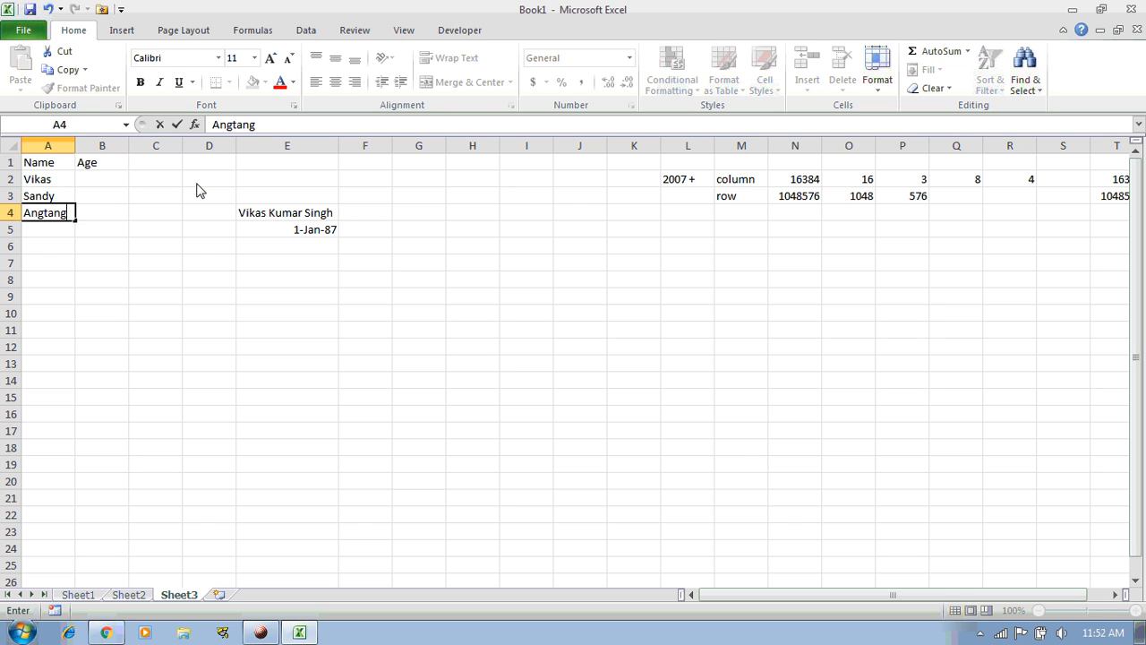
{"action": "key", "text": "Return"}
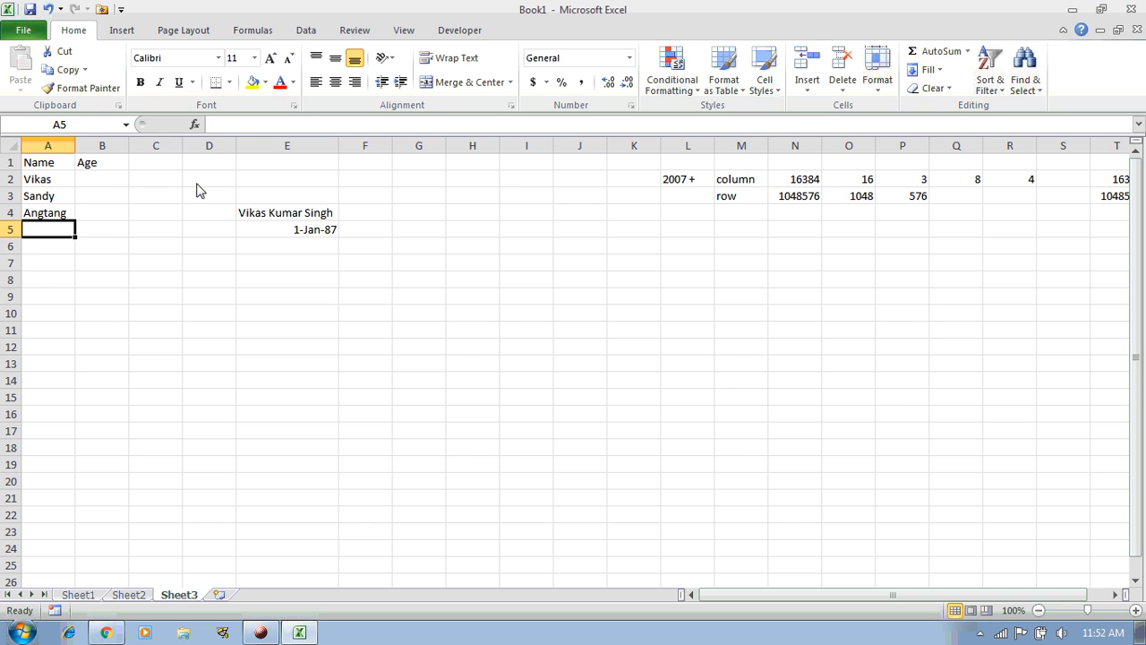
Enter the remaining three names in A5:A7, then move to B2 for the ages
{"action": "type", "text": "Ma"}
{"action": "key", "text": "BackSpace"}
{"action": "type", "text": "ike"}
{"action": "key", "text": "Return"}
{"action": "type", "text": "David"}
{"action": "key", "text": "Return"}
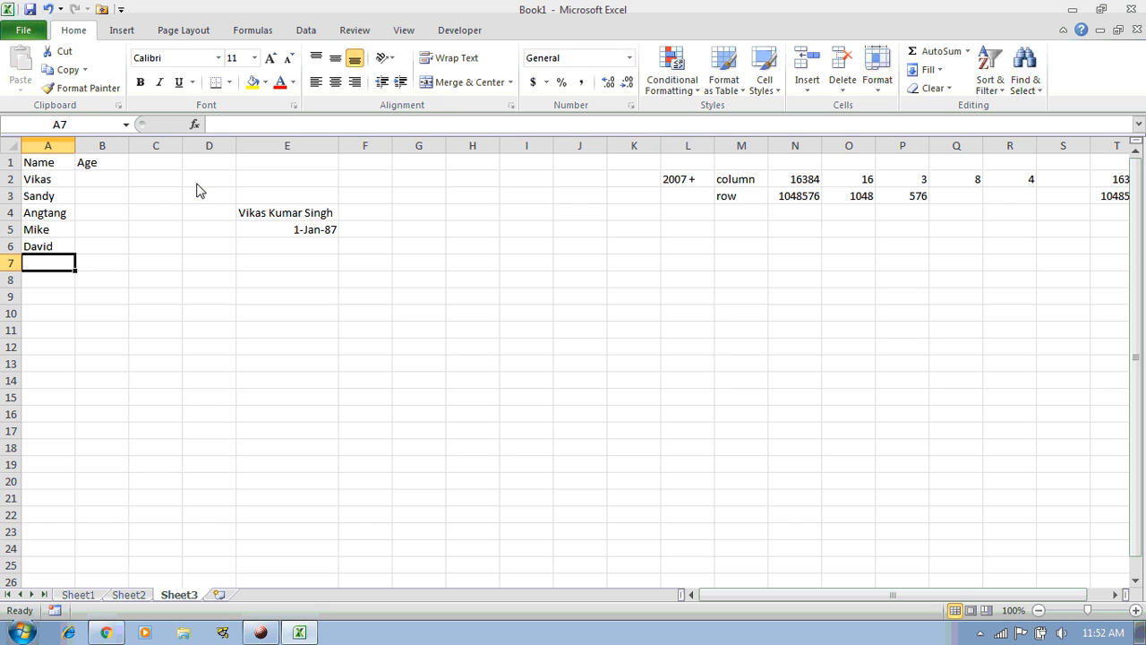
{"action": "type", "text": "Julie"}
{"action": "key", "text": "Return"}
{"action": "key", "text": "Up"}
{"action": "key", "text": "Up"}
{"action": "key", "text": "Up"}
{"action": "key", "text": "Up"}
{"action": "key", "text": "Up"}
{"action": "key", "text": "Up"}
{"action": "key", "text": "Up"}
{"action": "key", "text": "Right"}
{"action": "key", "text": "Down"}
Enter the formula =RANDBETWEEN(20,30) in B2 to generate a random age
{"action": "type", "text": "="}
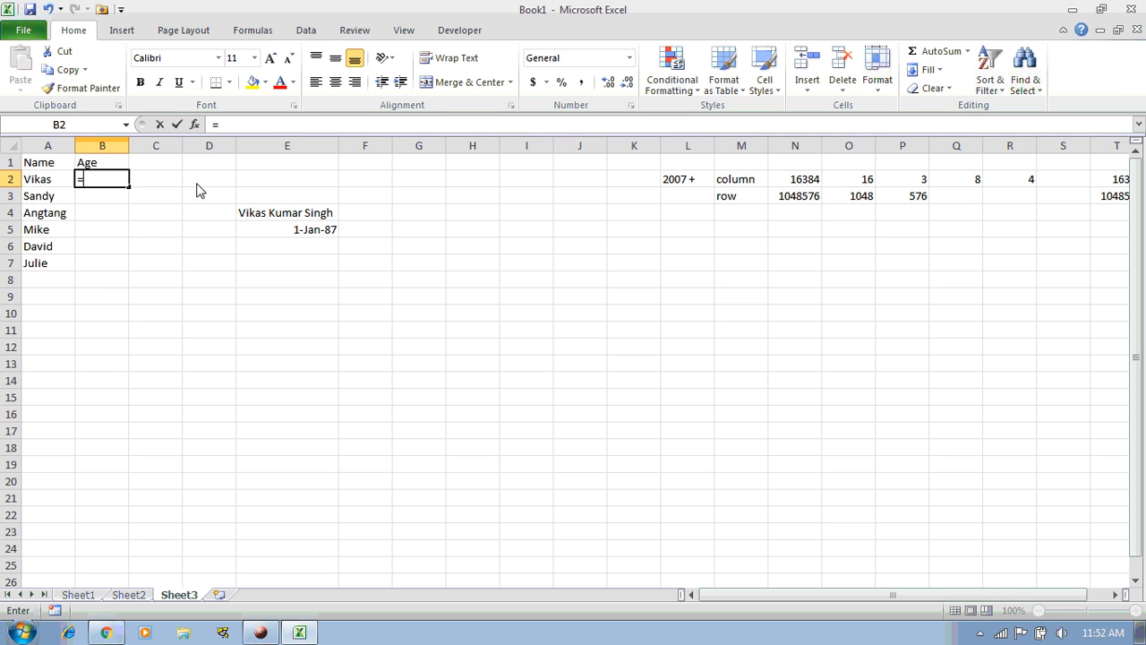
{"action": "type", "text": "rang"}
{"action": "key", "text": "BackSpace"}
{"action": "key", "text": "Down"}
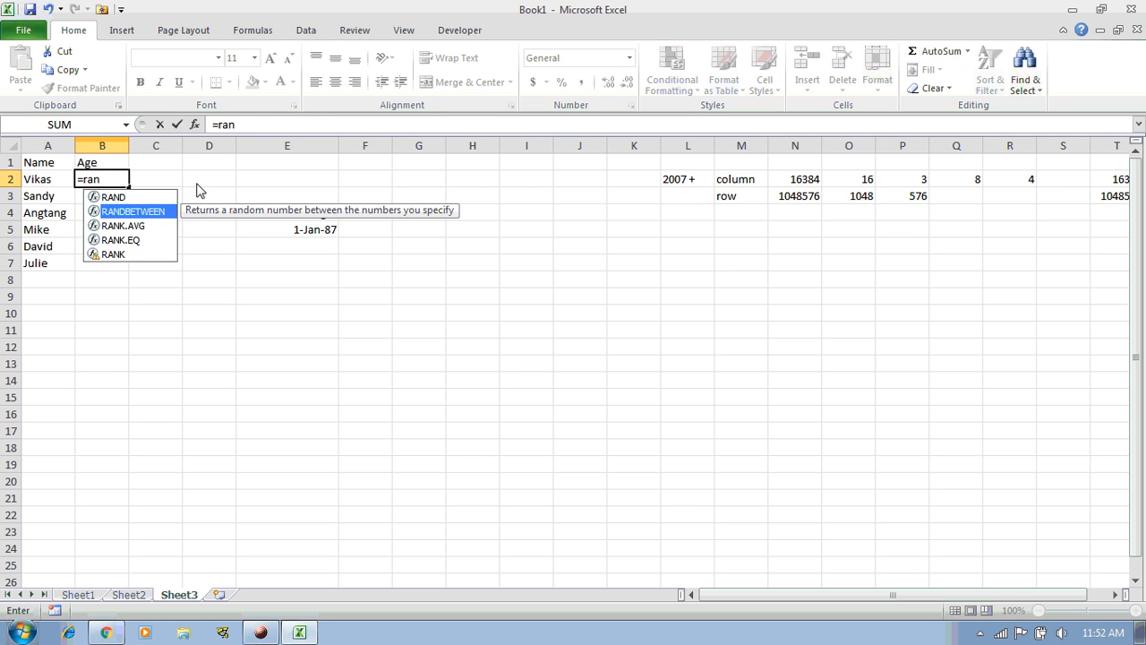
{"action": "key", "text": "Tab"}
{"action": "type", "text": "20,30"}
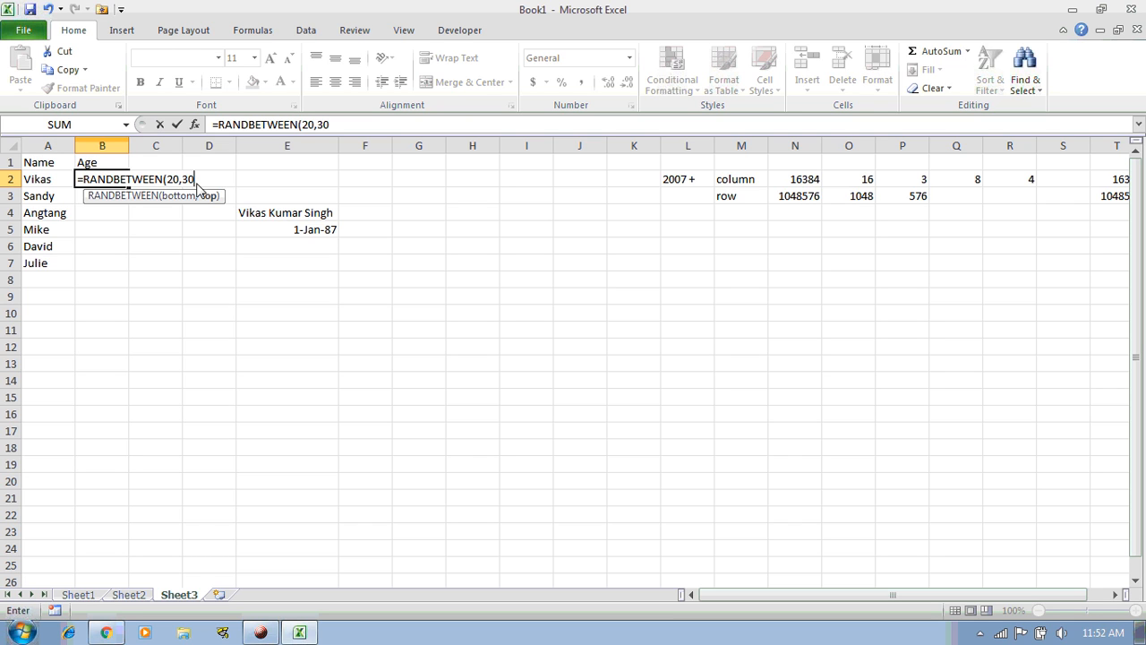
{"action": "type", "text": ")"}
{"action": "key", "text": "Return"}
Fill the RANDBETWEEN formula down through B2:B7
{"action": "key", "text": "Left"}
{"action": "key", "text": "ctrl+Down"}
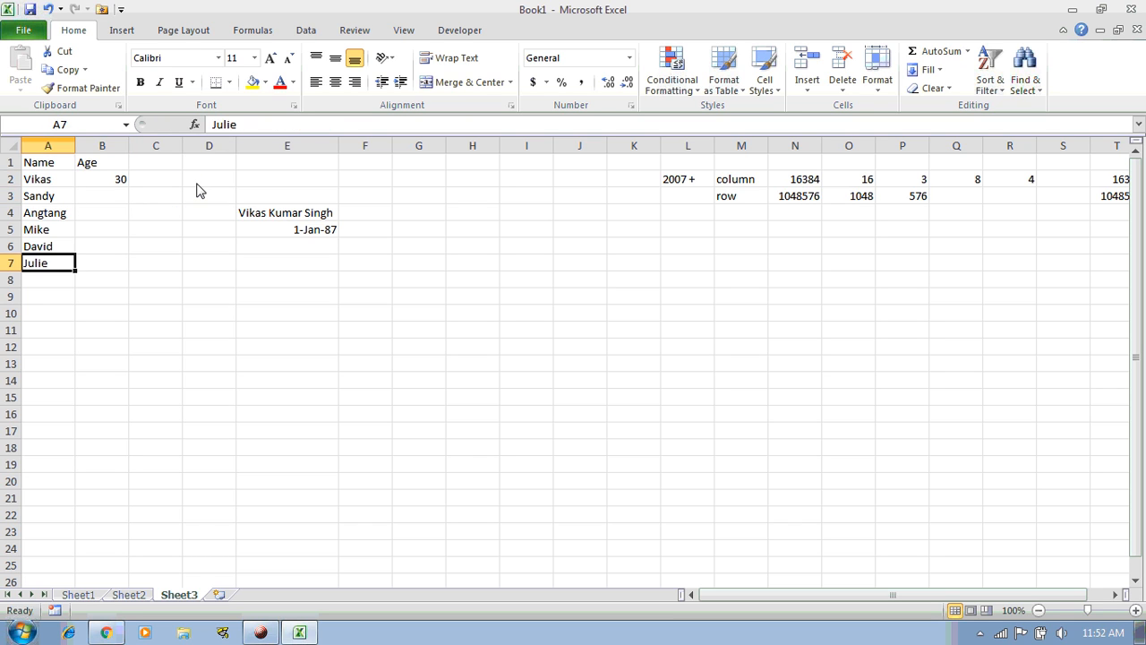
{"action": "key", "text": "Right"}
{"action": "key", "text": "ctrl+shift+Up"}
{"action": "key", "text": "ctrl+d"}
Paste B2:B7 over itself as values, fixing the ages 28, 20, 21, 27, 26 and 30
{"action": "key", "text": "ctrl+c"}
{"action": "key", "text": "ctrl+alt+v"}
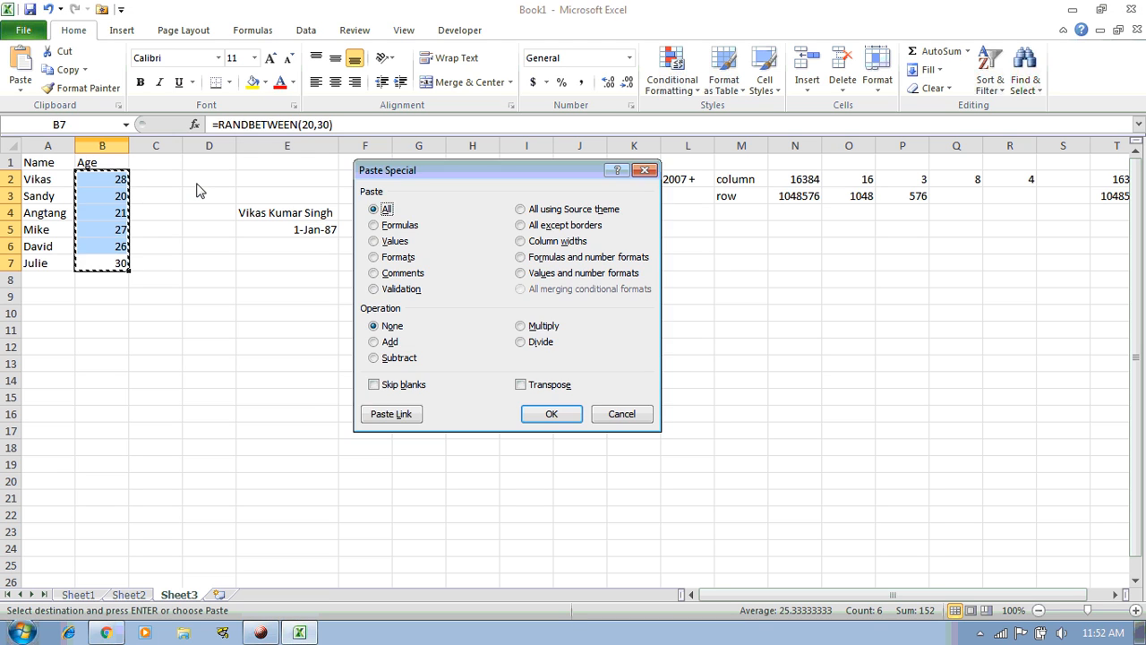
{"action": "key", "text": "v"}
{"action": "key", "text": "Return"}
{"action": "key", "text": "Escape"}
Review the table, selecting the names from A2 downward, then return to A1
{"action": "key", "text": "Left"}
{"action": "key", "text": "Up"}
{"action": "key", "text": "Right"}
{"action": "key", "text": "Up"}
{"action": "key", "text": "Up"}
{"action": "key", "text": "Up"}
{"action": "key", "text": "ctrl+Home"}
{"action": "key", "text": "Down"}
{"action": "key", "text": "shift+Down"}
{"action": "key", "text": "shift+Down"}
{"action": "key", "text": "shift+Down"}
{"action": "key", "text": "shift+Down"}
{"action": "key", "text": "shift+Down"}
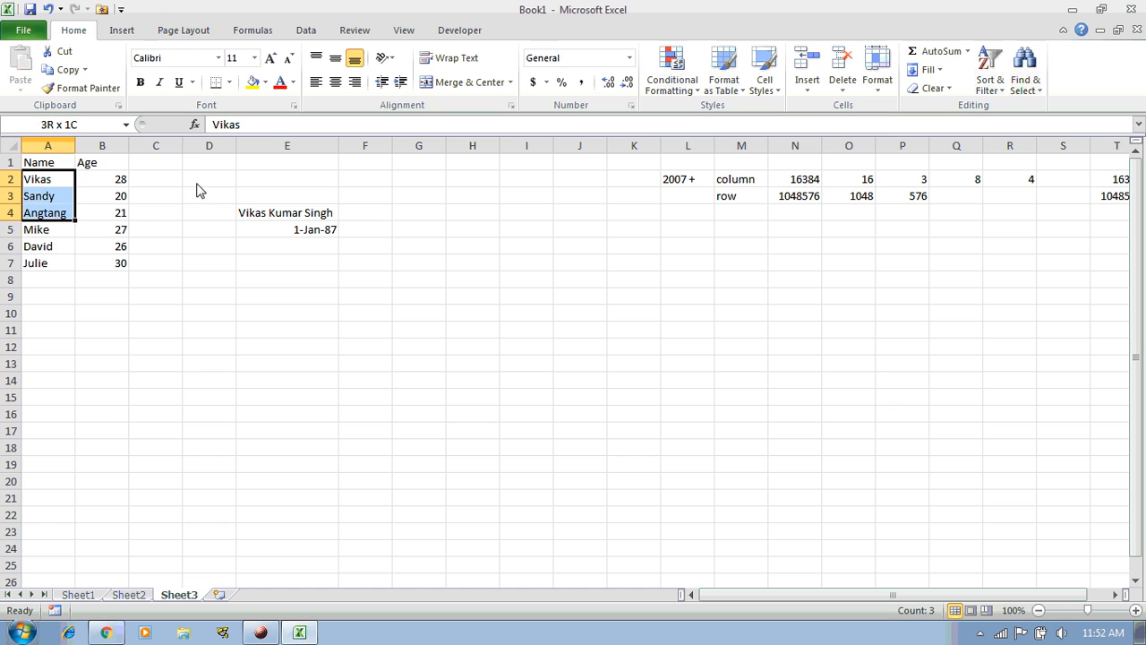
{"action": "key", "text": "ctrl+Home"}
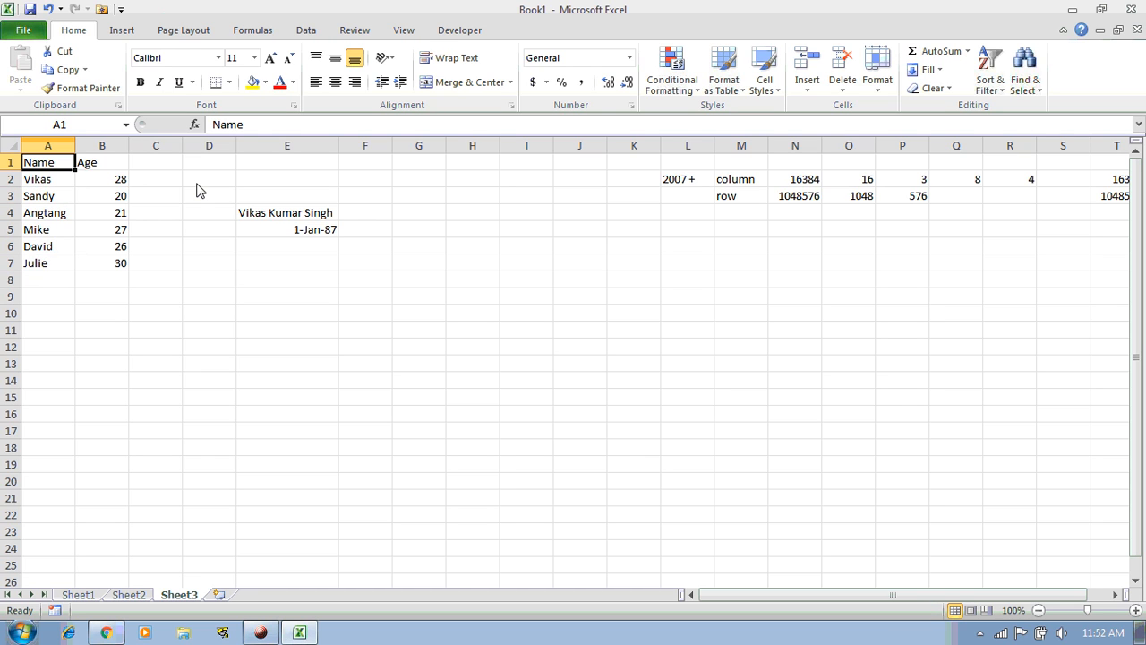
{"action": "key", "text": "ctrl+shift+Right"}
{"action": "key", "text": "ctrl+shift+Down"}
{"action": "key", "text": "ctrl+Home"}
{"action": "key", "text": "Down"}
{"action": "key", "text": "Down"}
{"action": "key", "text": "Down"}
{"action": "key", "text": "Down"}
{"action": "key", "text": "Down"}
{"action": "key", "text": "Down"}
{"action": "key", "text": "Up"}
{"action": "key", "text": "Up"}
{"action": "key", "text": "Up"}
{"action": "key", "text": "Up"}
{"action": "key", "text": "Up"}
{"action": "key", "text": "Up"}
{"action": "key", "text": "Down"}
{"action": "key", "text": "Down"}
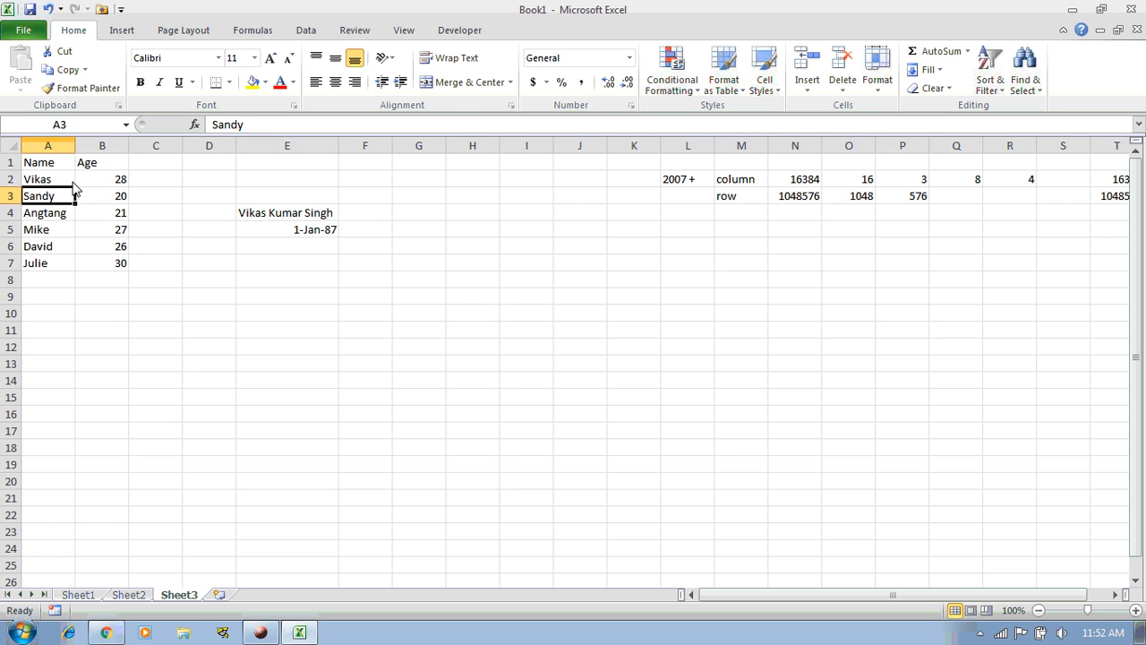
{"action": "key", "text": "Down"}
{"action": "key", "text": "Down"}
{"action": "key", "text": "Down"}
{"action": "key", "text": "Down"}
{"action": "key", "text": "Up"}
{"action": "key", "text": "Up"}
{"action": "key", "text": "Up"}
{"action": "key", "text": "Up"}
{"action": "key", "text": "Up"}
{"action": "key", "text": "Up"}
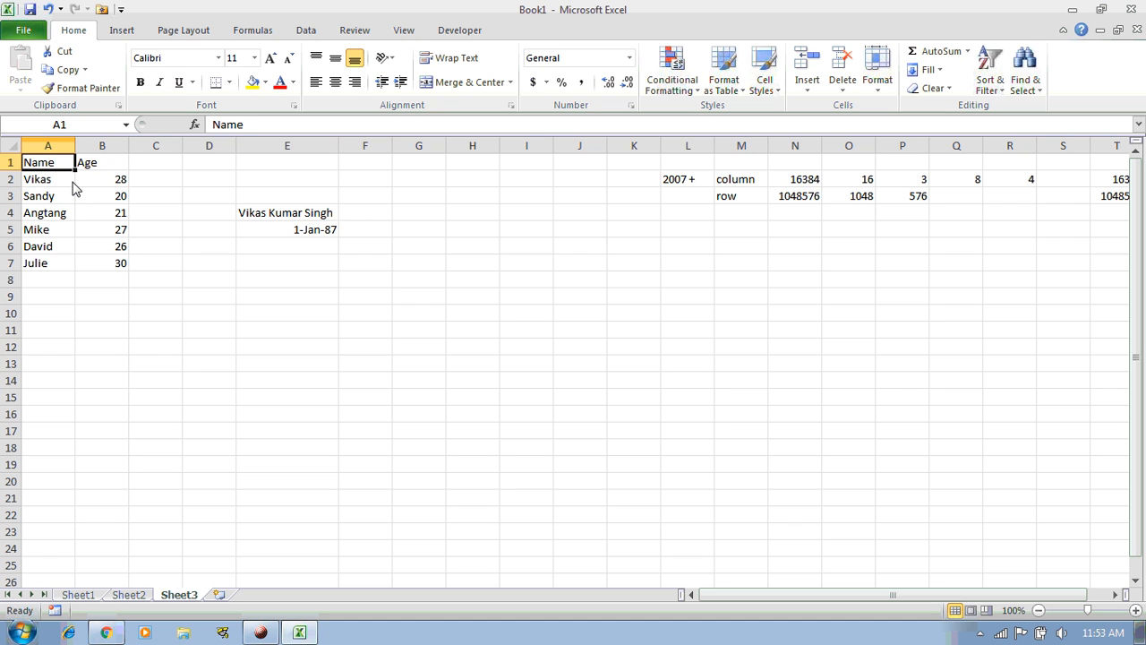
{"action": "key", "text": "ctrl+Down"}
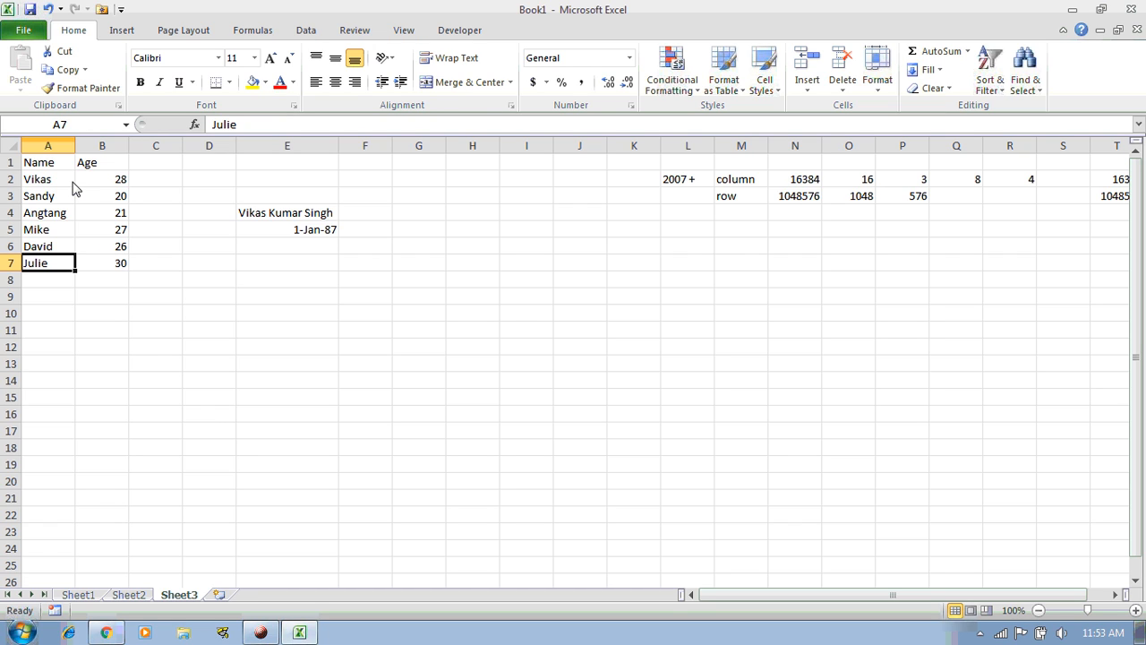
Insert blank columns before column E, pushing the other entries to column H onward
{"action": "key", "text": "Right"}
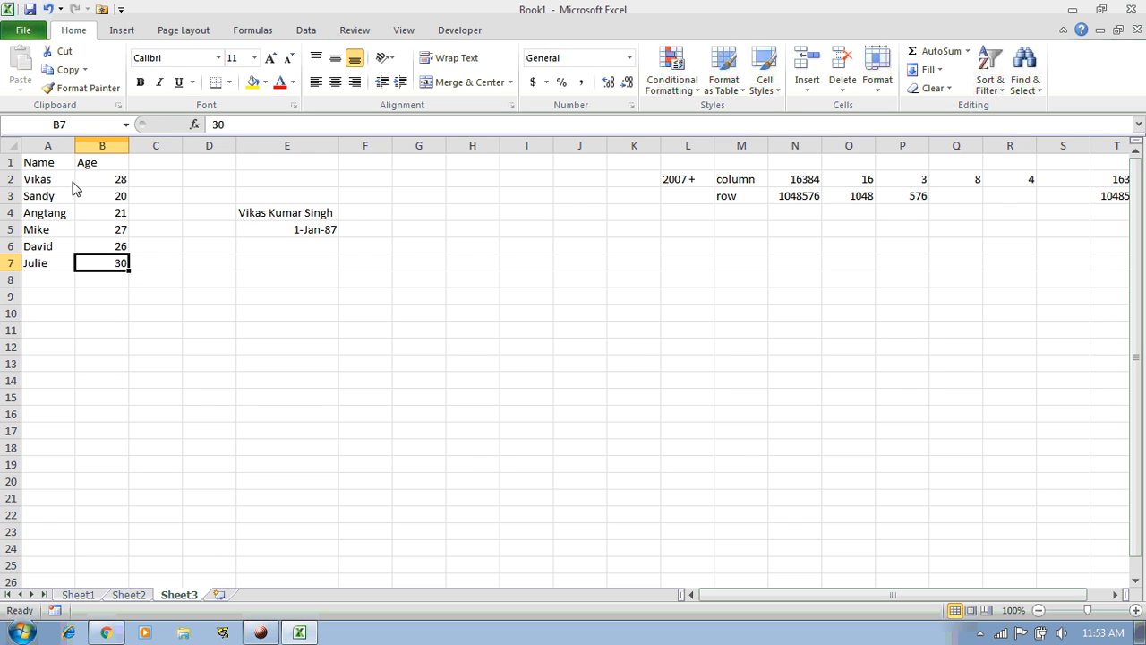
{"action": "key", "text": "shift+Left"}
{"action": "key", "text": "ctrl+shift+Up"}
{"action": "key", "text": "Right"}
{"action": "key", "text": "Right"}
{"action": "key", "text": "Right"}
{"action": "key", "text": "ctrl+space"}
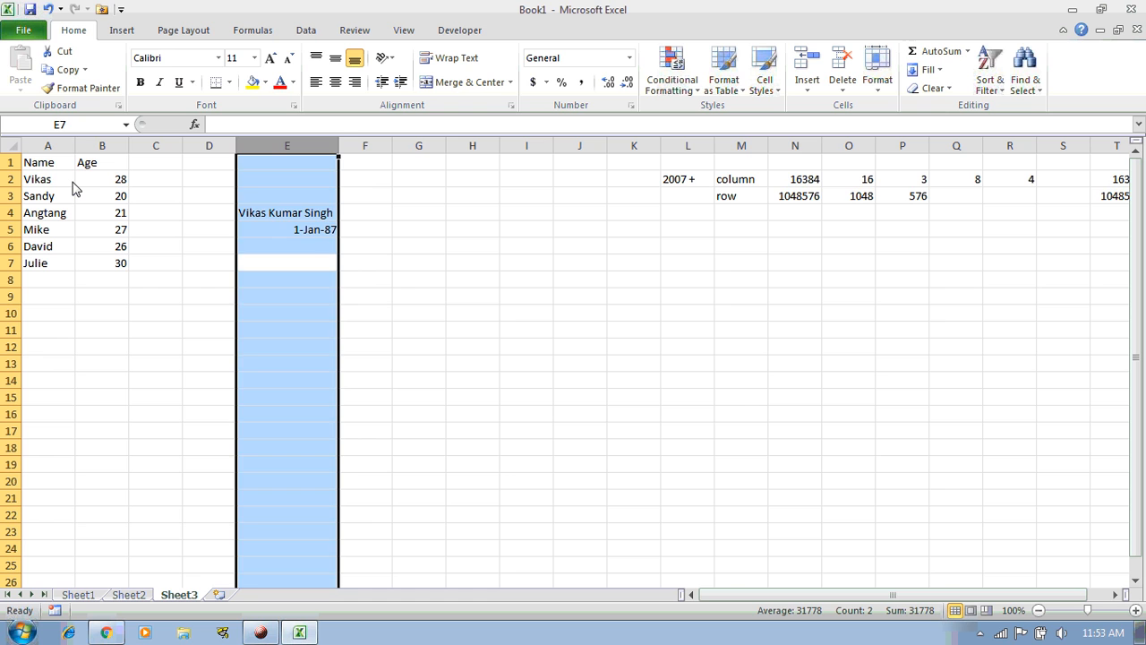
{"action": "key", "text": "ctrl+shift+equal"}
{"action": "key", "text": "ctrl+shift+equal"}
{"action": "key", "text": "ctrl+shift+equal"}
{"action": "key", "text": "Left"}
{"action": "key", "text": "Left"}
{"action": "key", "text": "Left"}
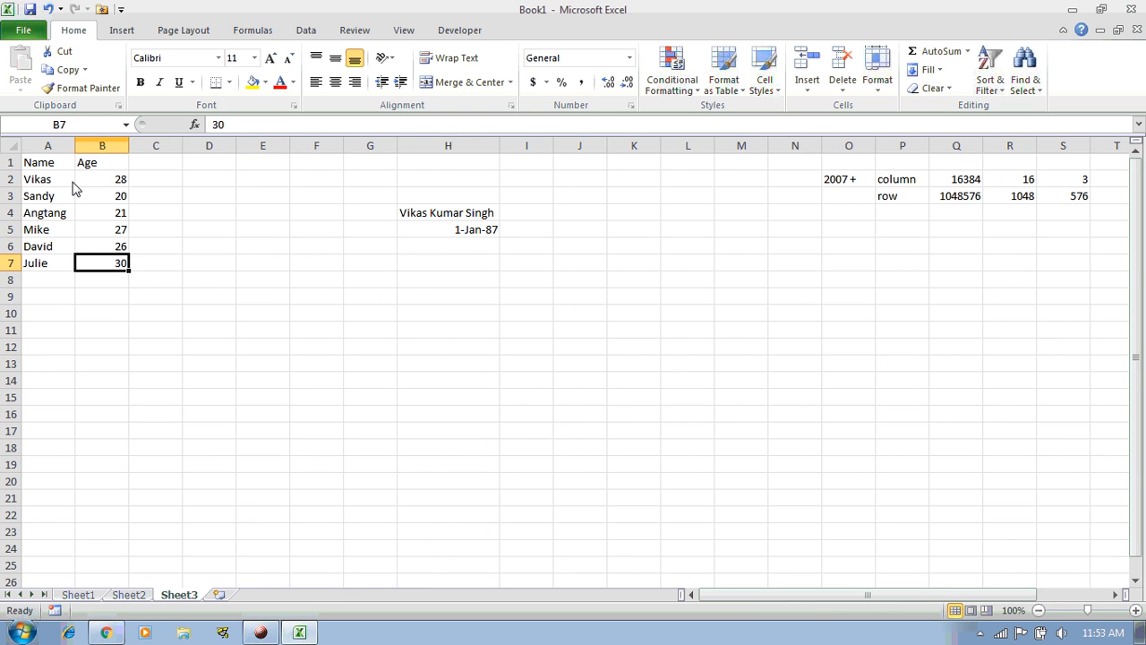
Copy the Name/Age table A1:B7 and paste it into C1:D7 and E1:F7
{"action": "key", "text": "shift+Left"}
{"action": "key", "text": "ctrl+shift+Up"}
{"action": "key", "text": "ctrl+c"}
{"action": "key", "text": "Right"}
{"action": "key", "text": "Up"}
{"action": "key", "text": "Up"}
{"action": "key", "text": "Up"}
{"action": "key", "text": "Up"}
{"action": "key", "text": "Up"}
{"action": "key", "text": "Up"}
{"action": "key", "text": "ctrl+v"}
{"action": "key", "text": "Right"}
{"action": "key", "text": "Right"}
{"action": "key", "text": "ctrl+v"}
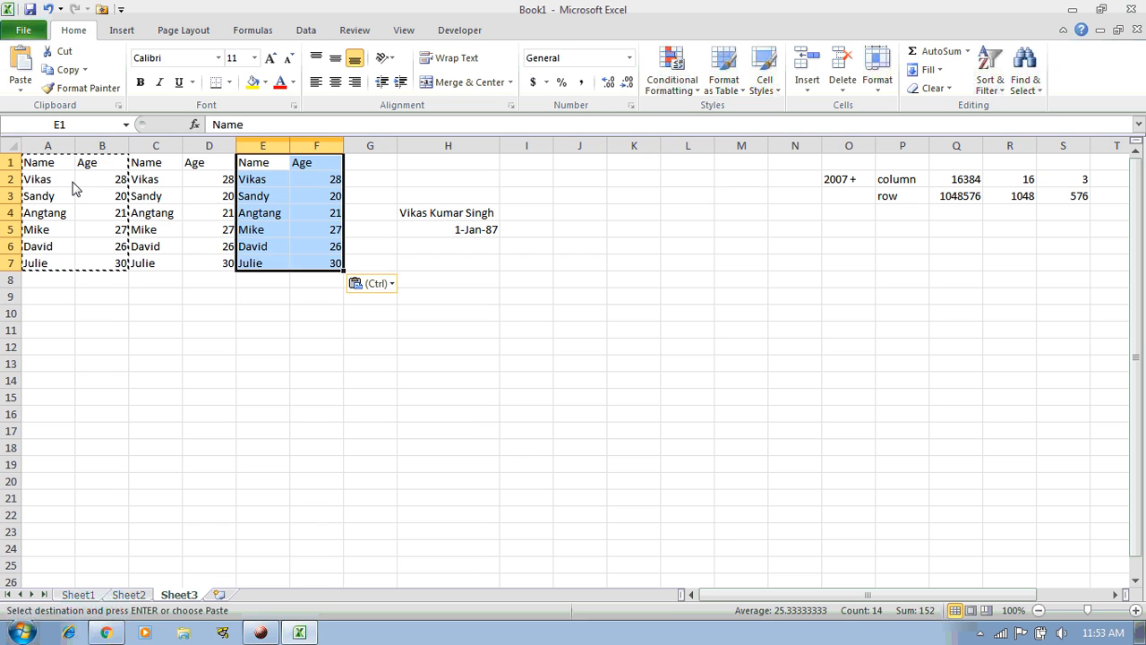
Clear the copy marquee and check the pasted copies
{"action": "key", "text": "Escape"}
{"action": "key", "text": "Left"}
{"action": "key", "text": "Down"}
{"action": "key", "text": "Down"}
{"action": "key", "text": "Down"}
{"action": "key", "text": "Down"}
{"action": "key", "text": "Down"}
{"action": "key", "text": "Left"}
{"action": "key", "text": "Down"}
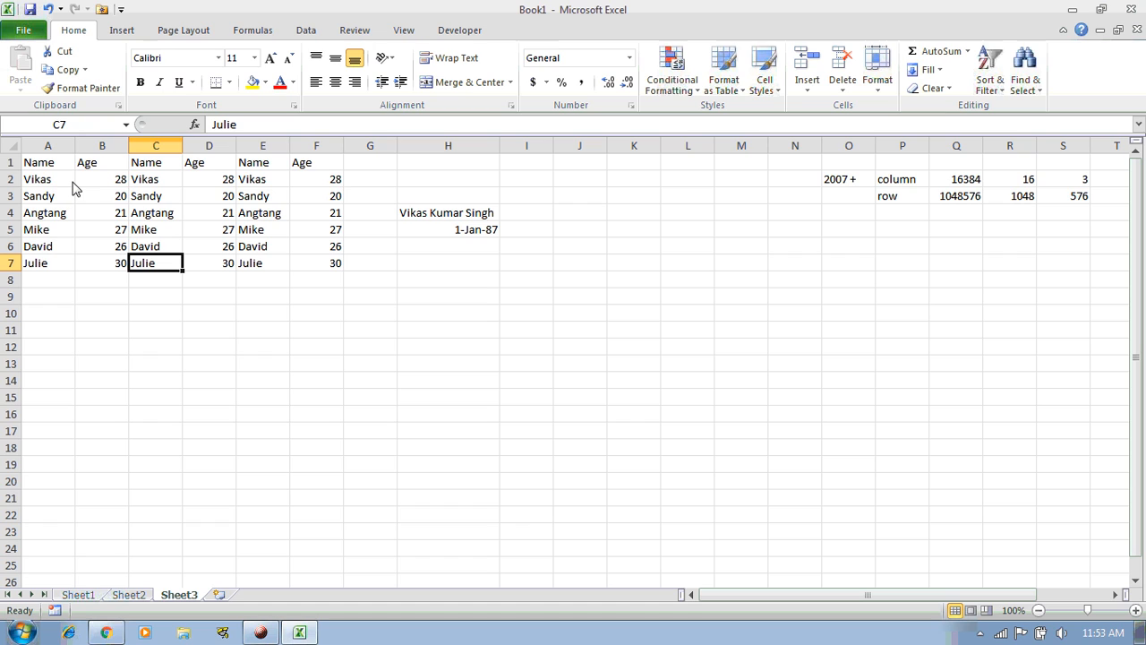
{"action": "key", "text": "Right"}
{"action": "key", "text": "Right"}
{"action": "key", "text": "Right"}
{"action": "key", "text": "Left"}
{"action": "key", "text": "Left"}
{"action": "key", "text": "Left"}
{"action": "key", "text": "Left"}
{"action": "key", "text": "Right"}
{"action": "key", "text": "Right"}
{"action": "key", "text": "Right"}
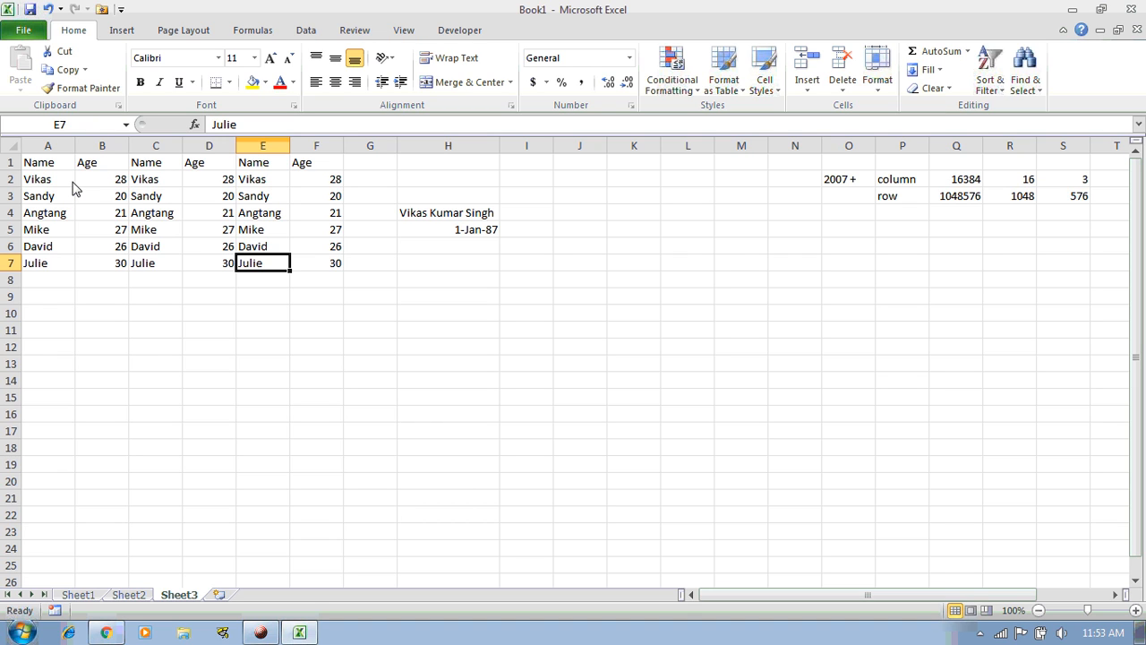
{"action": "key", "text": "Left"}
{"action": "key", "text": "Left"}
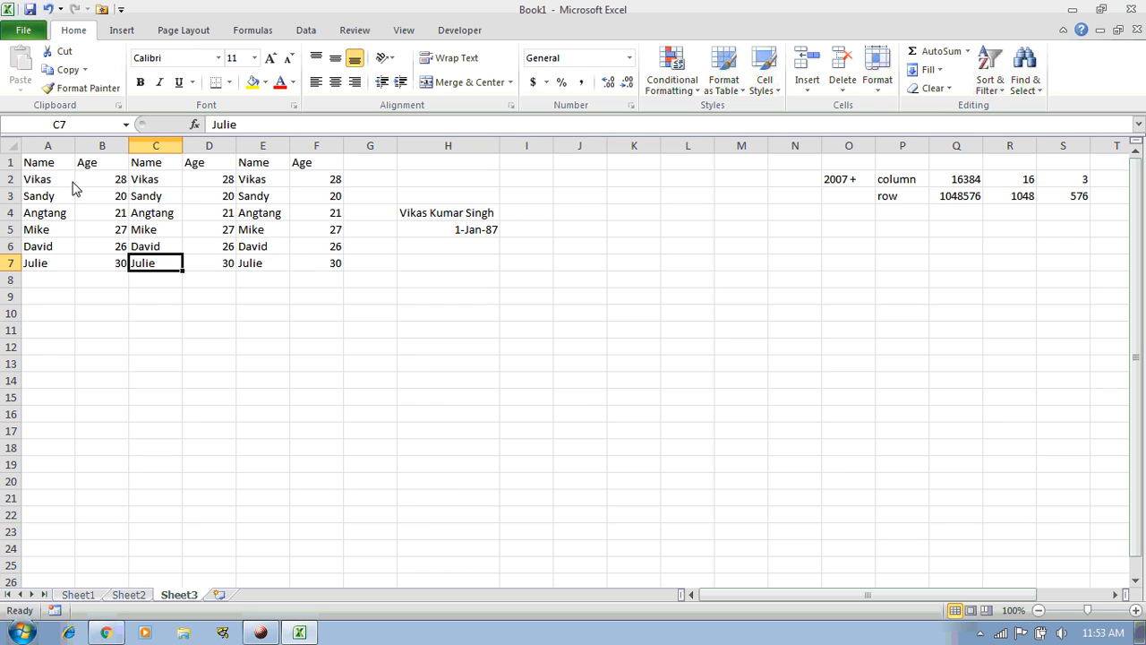
{"action": "key", "text": "Left"}
{"action": "key", "text": "Left"}
{"action": "key", "text": "Right"}
{"action": "key", "text": "Right"}
{"action": "key", "text": "Right"}
{"action": "key", "text": "Left"}
{"action": "key", "text": "ctrl+Right"}
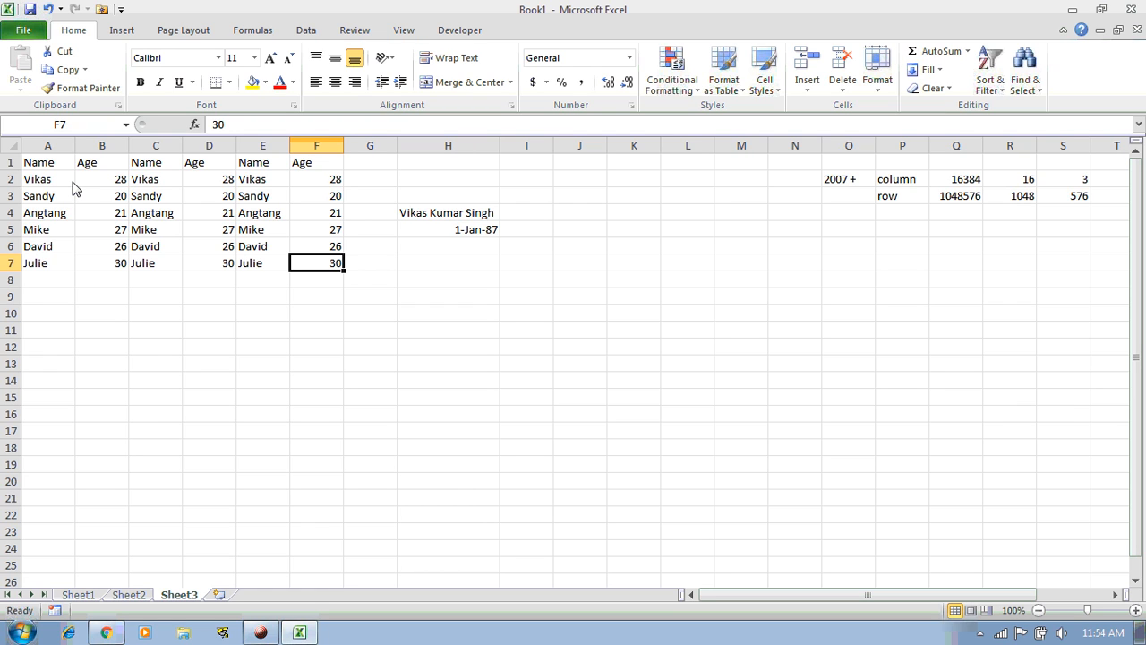
Jump down column A past A7 to the last row 1048576, then back to A1
{"action": "key", "text": "ctrl+Left"}
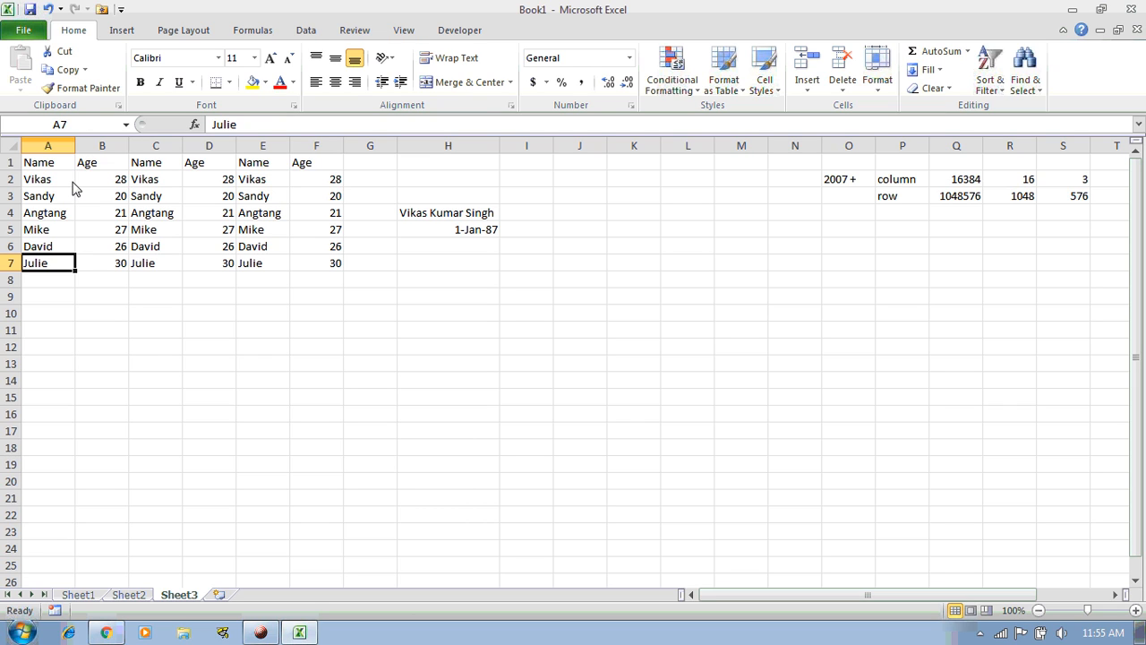
{"action": "key", "text": "ctrl+Up"}
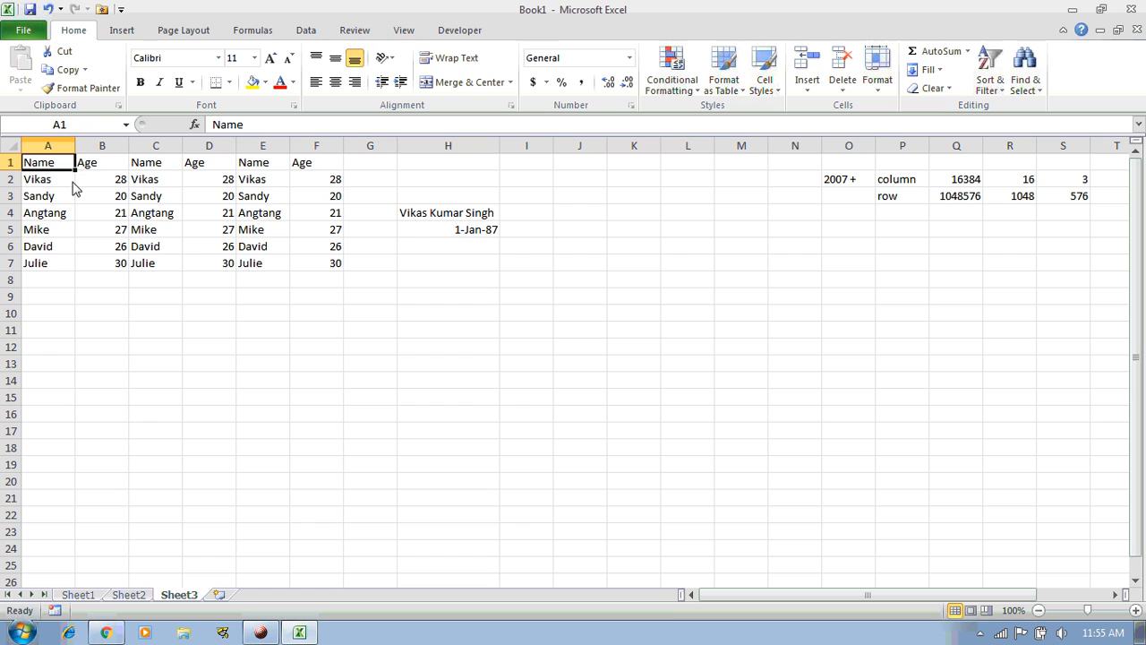
{"action": "key", "text": "ctrl+Down"}
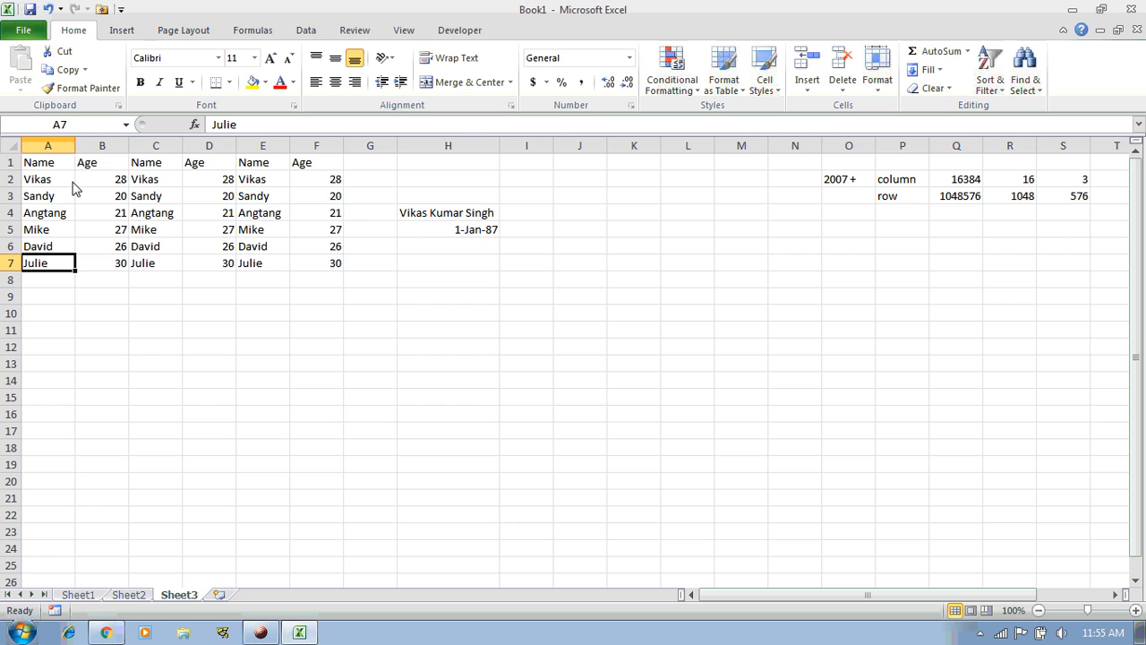
{"action": "key", "text": "Up"}
{"action": "key", "text": "Up"}
{"action": "key", "text": "Up"}
{"action": "key", "text": "Up"}
{"action": "key", "text": "Up"}
{"action": "key", "text": "Up"}
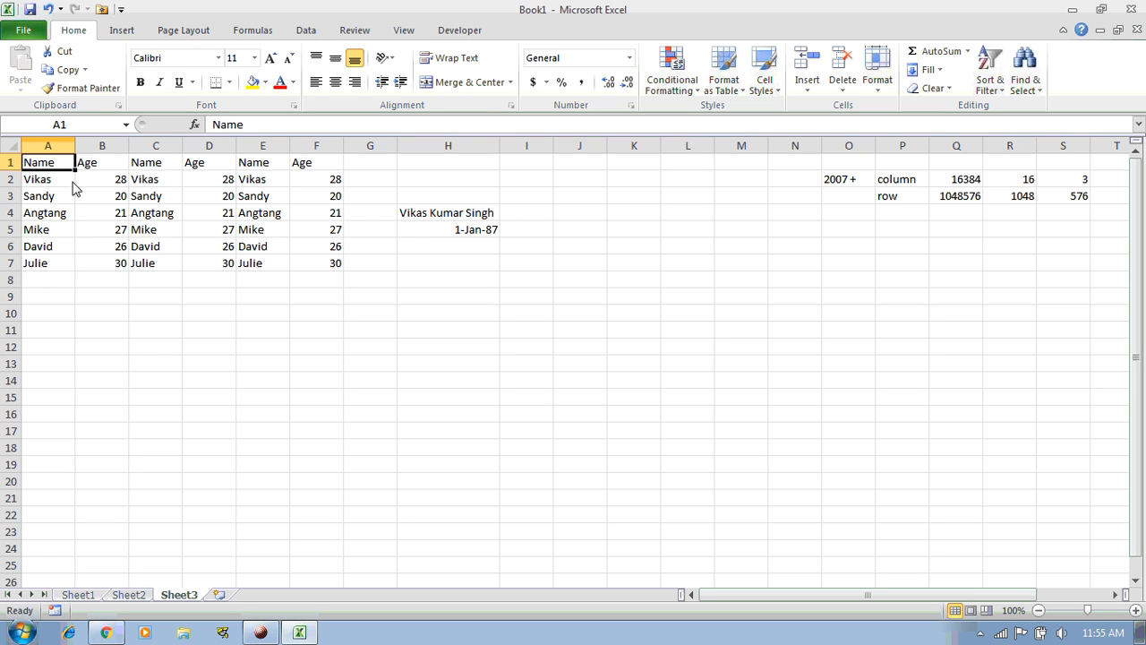
{"action": "key", "text": "Down"}
{"action": "key", "text": "Down"}
{"action": "key", "text": "Down"}
{"action": "key", "text": "Down"}
{"action": "key", "text": "Up"}
{"action": "key", "text": "Up"}
{"action": "key", "text": "Up"}
{"action": "key", "text": "Up"}
{"action": "key", "text": "ctrl+Down"}
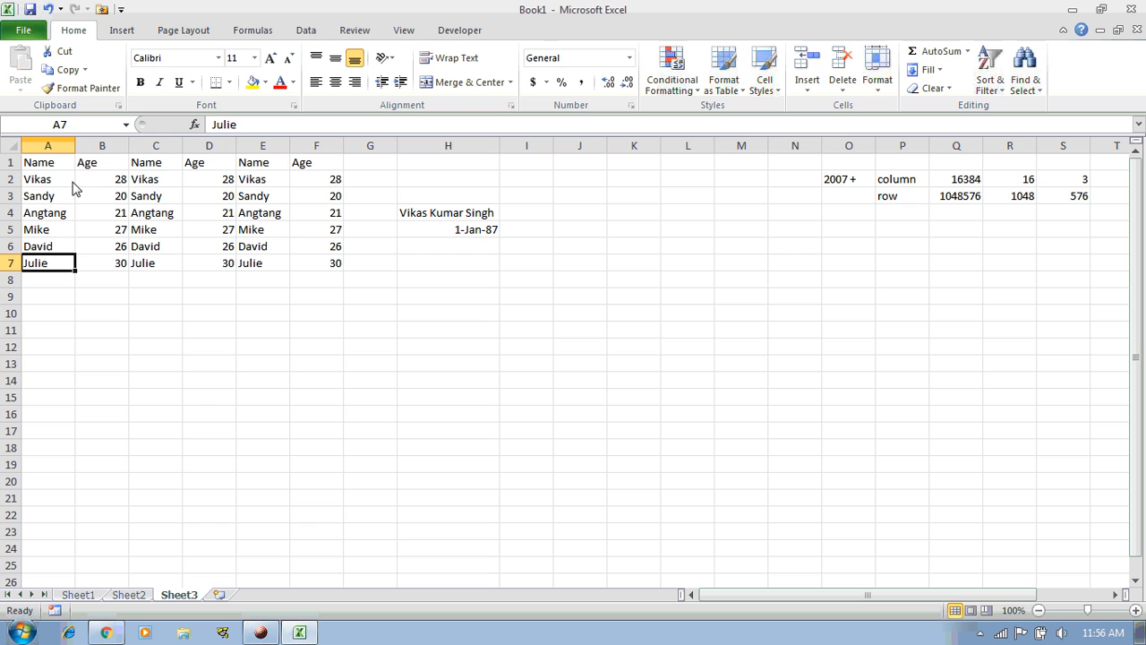
{"action": "key", "text": "ctrl+Down"}
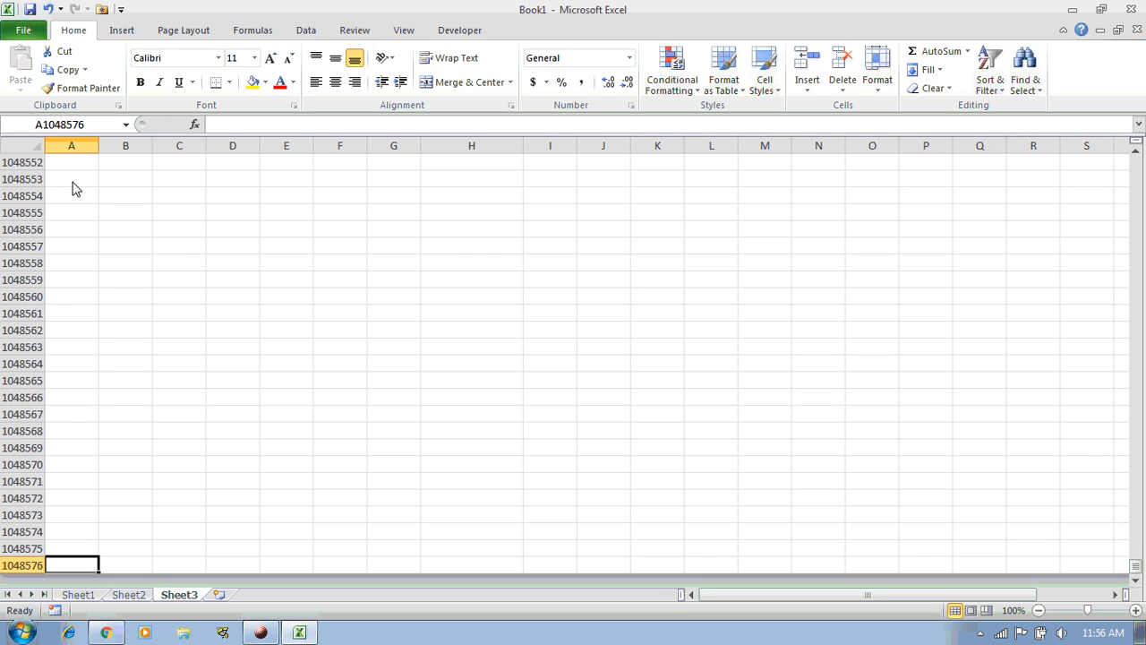
{"action": "key", "text": "ctrl+Up"}
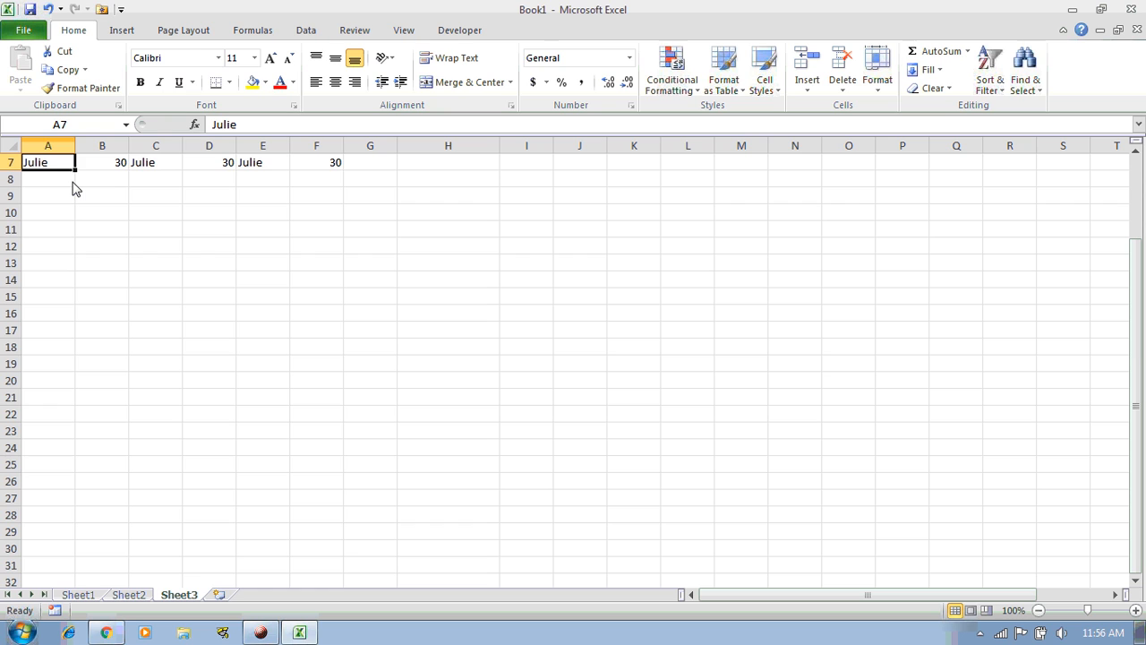
{"action": "key", "text": "ctrl+Home"}
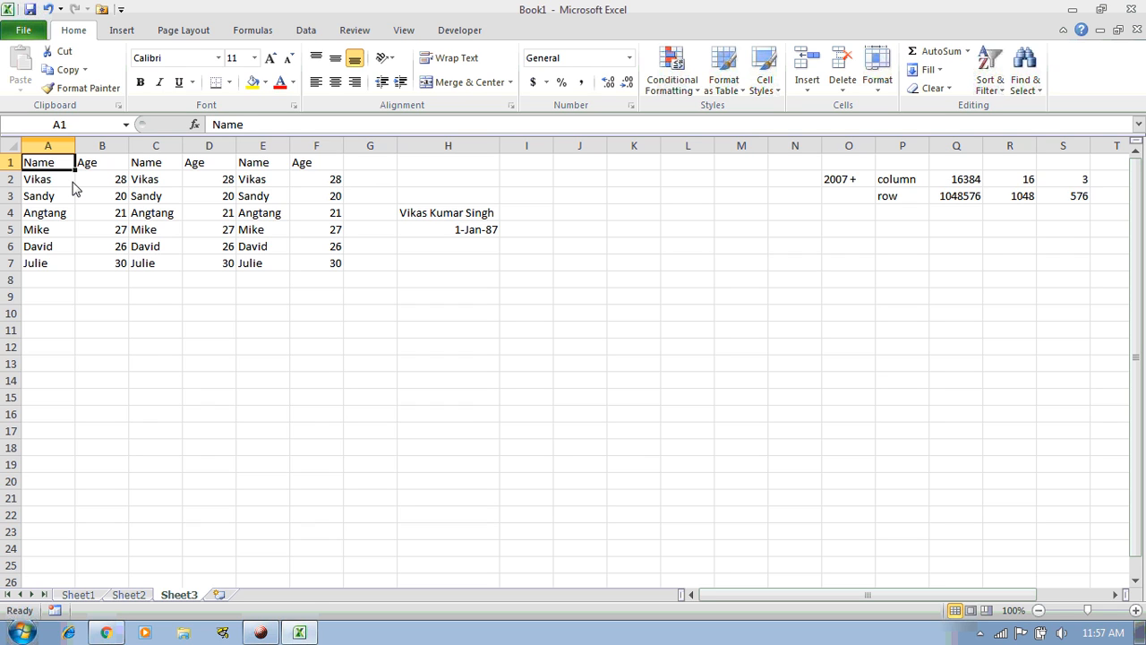
Jump along row 1 past header F1 to the last column XFD
{"action": "key", "text": "Right"}
{"action": "key", "text": "Right"}
{"action": "key", "text": "Right"}
{"action": "key", "text": "Right"}
{"action": "key", "text": "Left"}
{"action": "key", "text": "Left"}
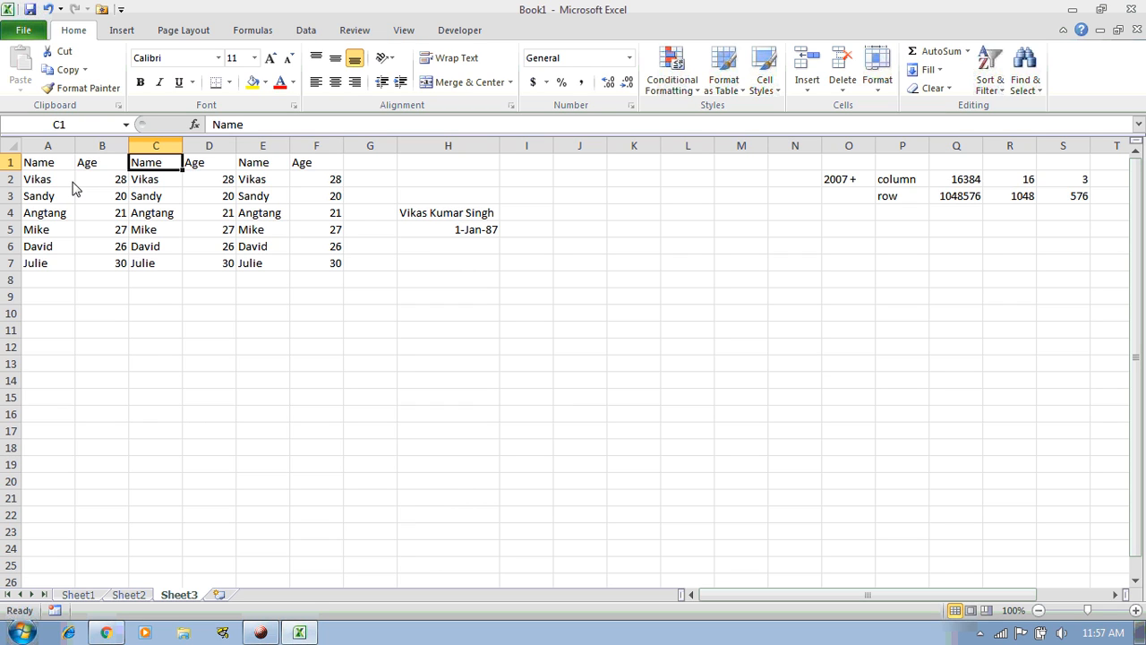
{"action": "key", "text": "ctrl+Right"}
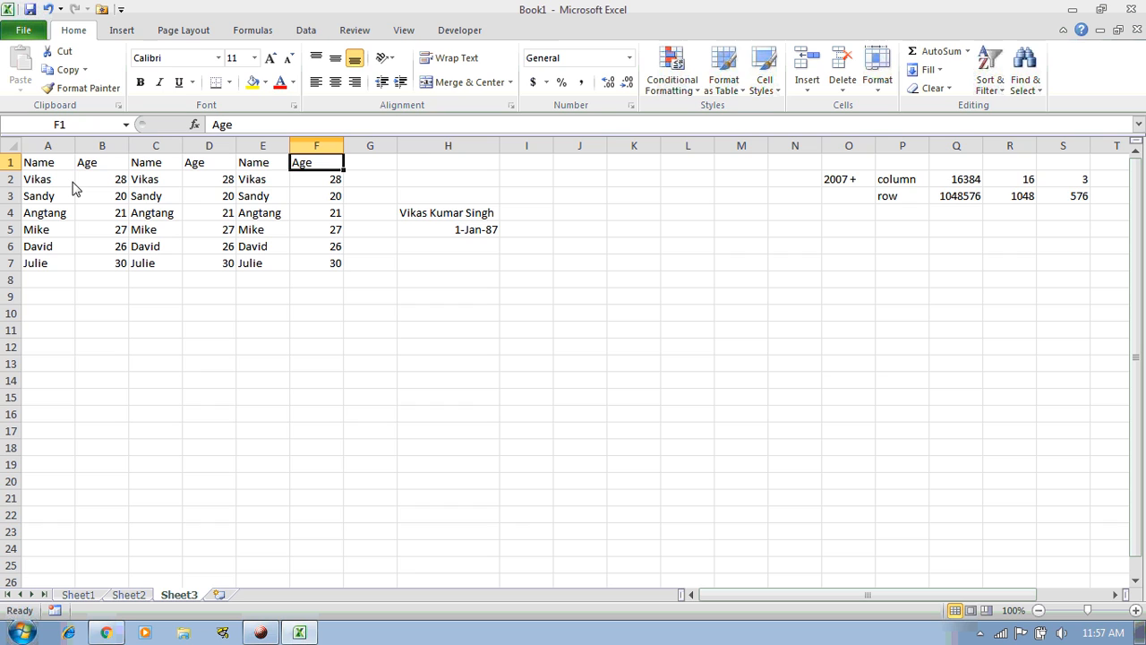
{"action": "key", "text": "ctrl+Right"}
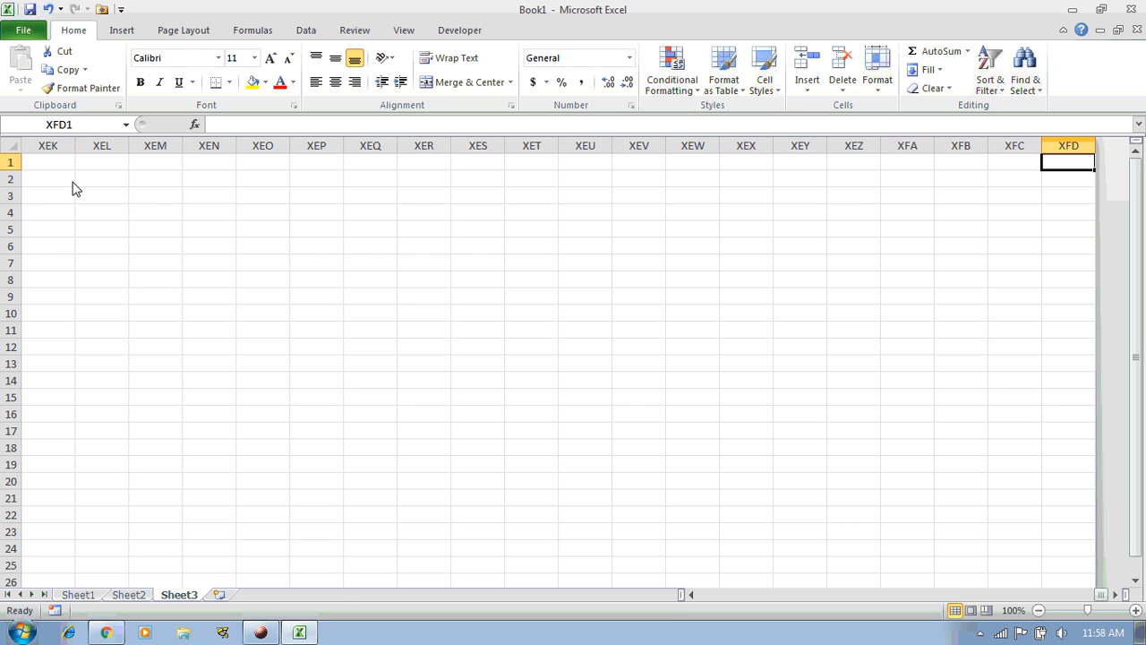
Jump from XFD1 back to F1, then to cell A1
{"action": "key", "text": "ctrl+Left"}
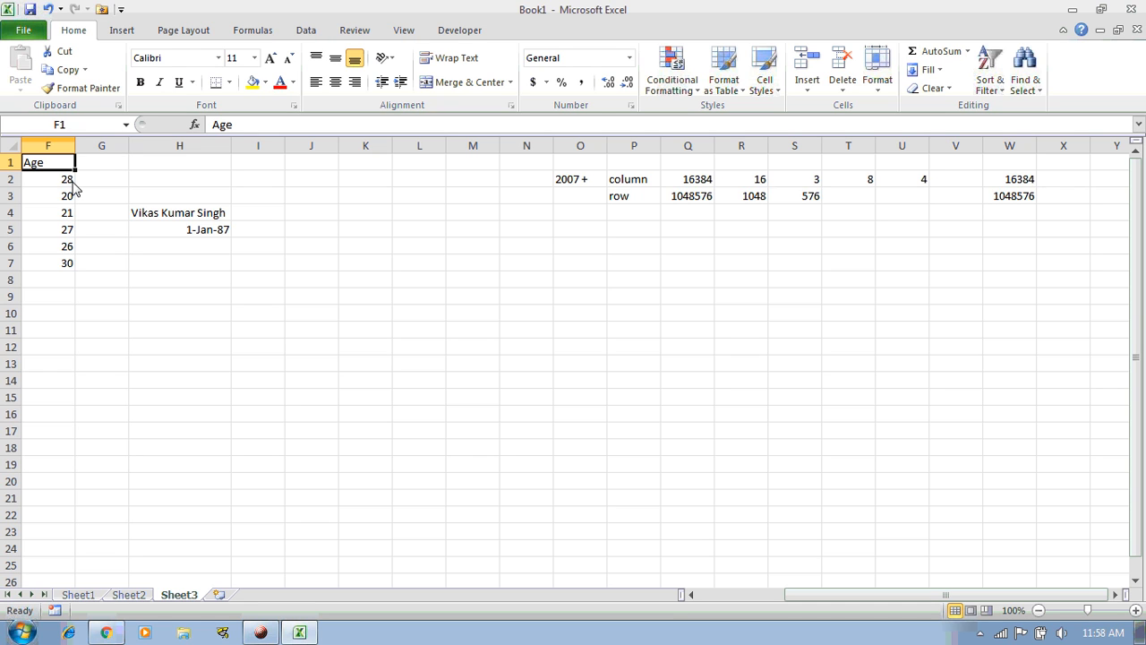
{"action": "key", "text": "ctrl+Home"}
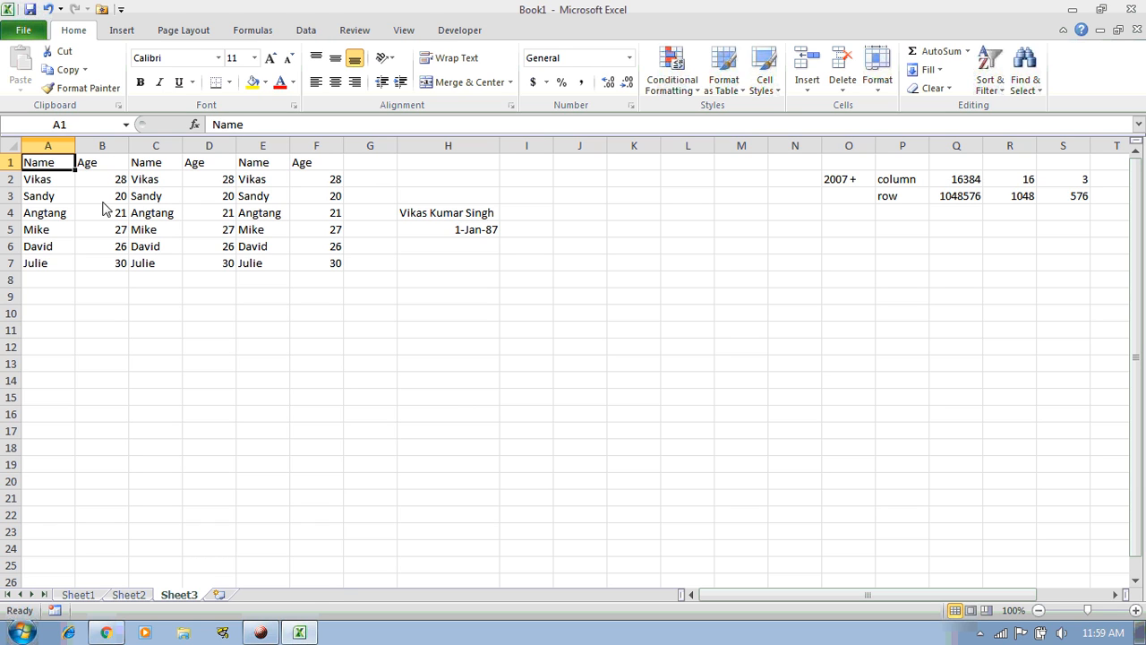
{"action": "left_click", "coordinate": [44, 264]}
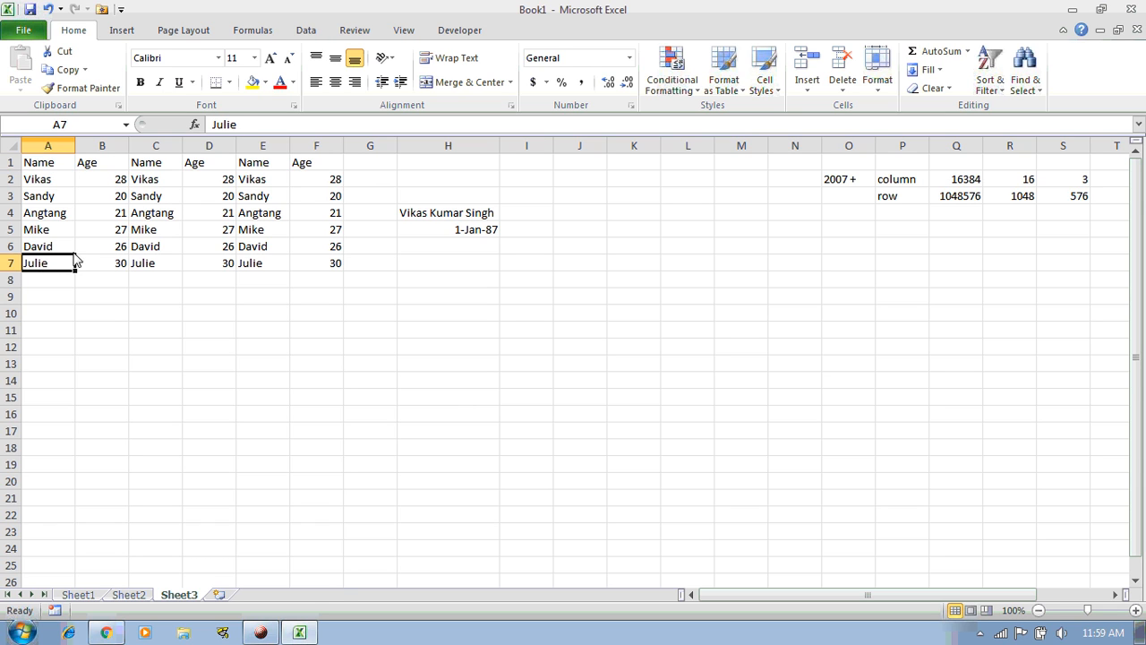
{"action": "scroll", "coordinate": [70, 307], "scroll_direction": "down", "scroll_amount": 15}
{"action": "scroll", "coordinate": [70, 307], "scroll_direction": "down", "scroll_amount": 20}
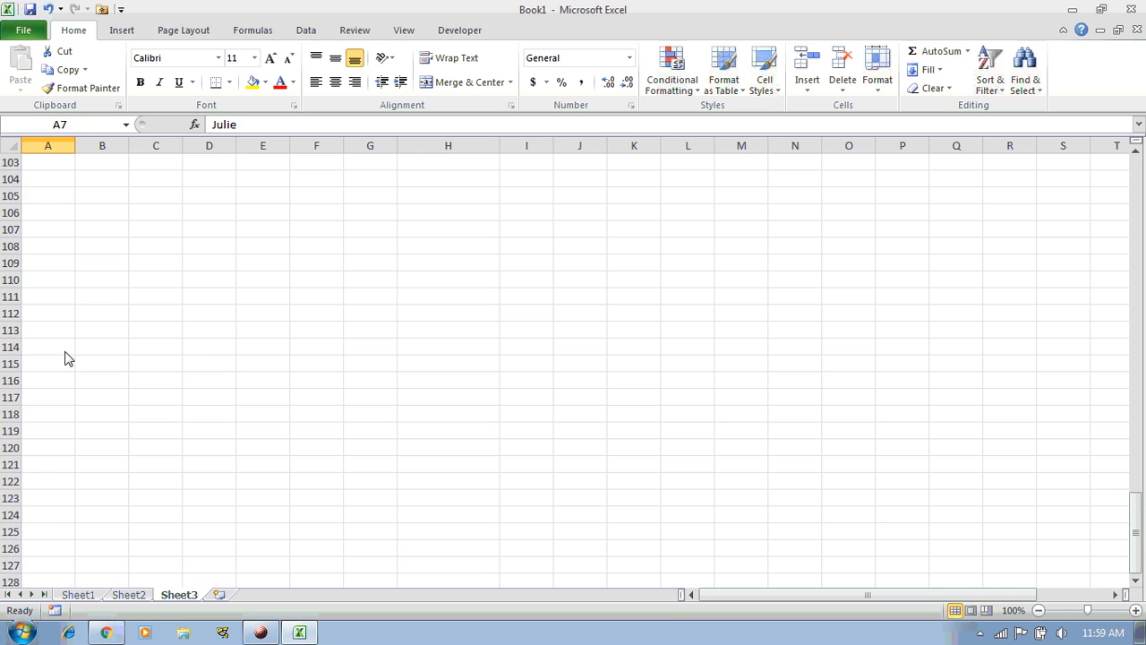
{"action": "scroll", "coordinate": [63, 365], "scroll_direction": "down", "scroll_amount": 20}
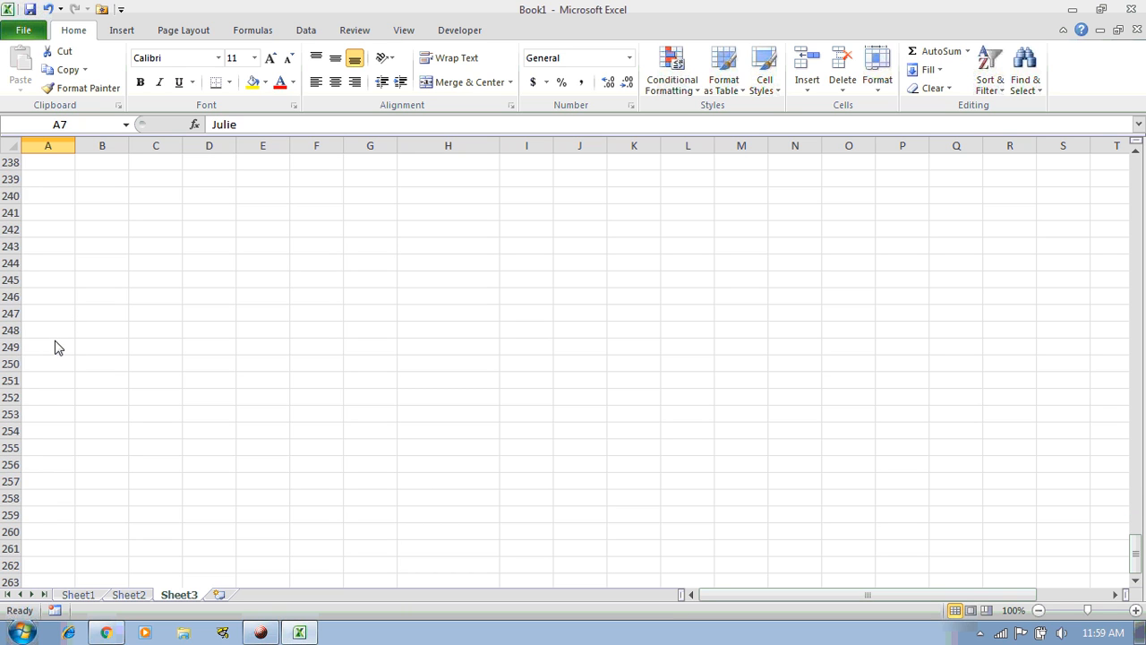
{"action": "scroll", "coordinate": [59, 348], "scroll_direction": "down", "scroll_amount": 13}
{"action": "mouse_move", "coordinate": [1135, 557]}
{"action": "left_mouse_down"}
{"action": "mouse_move", "coordinate": [1141, 578]}
{"action": "mouse_move", "coordinate": [1139, 508]}
{"action": "mouse_move", "coordinate": [1139, 570]}
{"action": "left_mouse_up"}
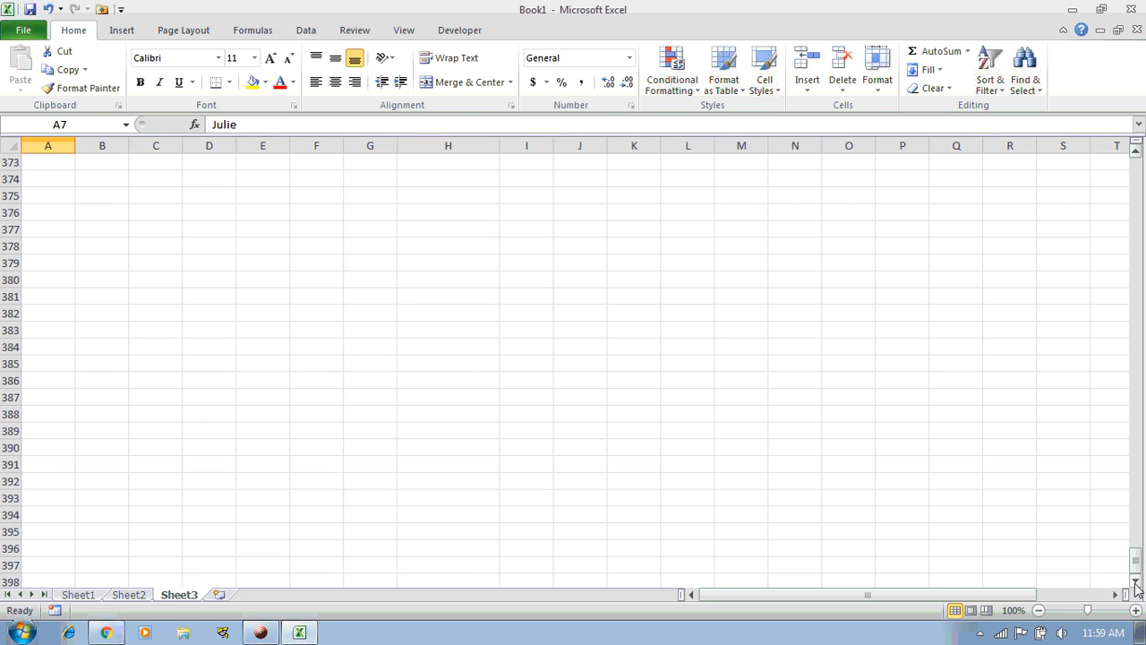
{"action": "scroll", "coordinate": [1140, 584], "scroll_direction": "down", "scroll_amount": 2}
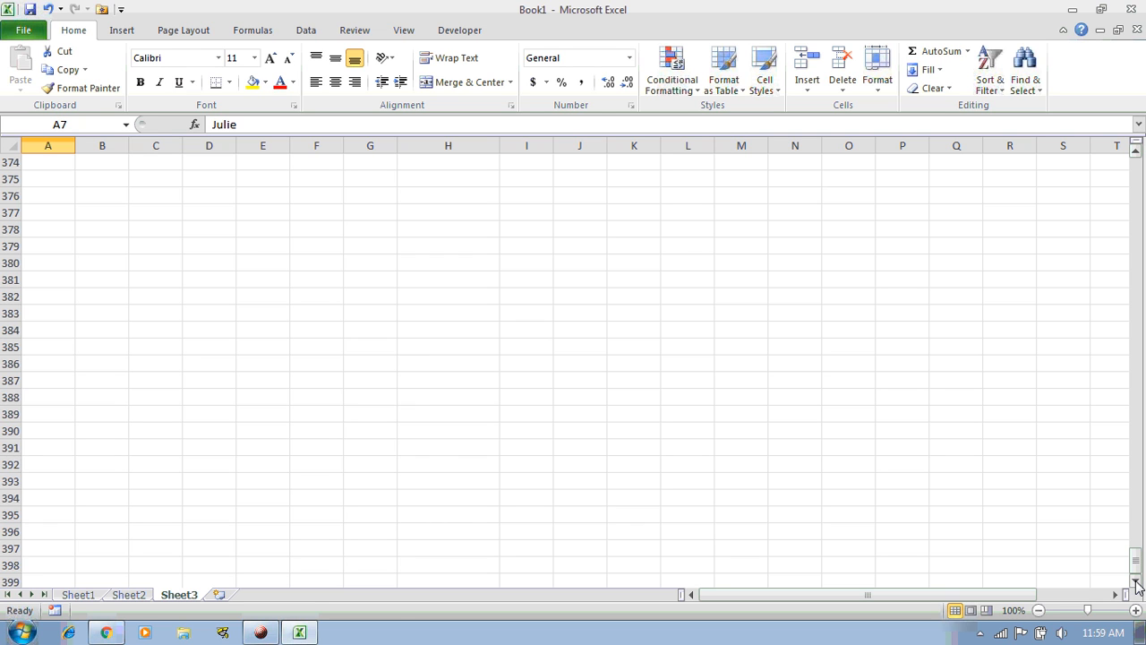
{"action": "scroll", "coordinate": [1138, 584], "scroll_direction": "down", "scroll_amount": 3}
{"action": "left_click", "coordinate": [63, 503]}
{"action": "key", "text": "Down"}
{"action": "key", "text": "Down"}
{"action": "key", "text": "Down"}
{"action": "key", "text": "Down"}
{"action": "key", "text": "Down"}
{"action": "key", "text": "Down"}
{"action": "key", "text": "Down"}
{"action": "key", "text": "Down"}
{"action": "key", "text": "Down"}
{"action": "key", "text": "Down"}
{"action": "key", "text": "Down"}
{"action": "key", "text": "Down"}
{"action": "key", "text": "Down"}
{"action": "key", "text": "Down"}
{"action": "key", "text": "Down"}
{"action": "key", "text": "Down"}
{"action": "key", "text": "Down"}
{"action": "key", "text": "Down"}
{"action": "key", "text": "Down"}
{"action": "key", "text": "Down"}
{"action": "key", "text": "Down"}
{"action": "key", "text": "Down"}
{"action": "key", "text": "Down"}
{"action": "key", "text": "Down"}
{"action": "key", "text": "Down"}
{"action": "key", "text": "Down"}
{"action": "key", "text": "Down"}
{"action": "key", "text": "Down"}
{"action": "key", "text": "Down"}
{"action": "key", "text": "Down"}
{"action": "key", "text": "Down"}
{"action": "key", "text": "Down"}
{"action": "key", "text": "Down"}
{"action": "key", "text": "Down"}
{"action": "key", "text": "Down"}
{"action": "key", "text": "Down"}
{"action": "key", "text": "Down"}
{"action": "key", "text": "Down"}
{"action": "key", "text": "Down"}
{"action": "key", "text": "Down"}
{"action": "key", "text": "Down"}
{"action": "key", "text": "Down"}
{"action": "key", "text": "Down"}
{"action": "key", "text": "Down"}
{"action": "key", "text": "Down"}
{"action": "key", "text": "Down"}
{"action": "key", "text": "Down"}
{"action": "key", "text": "Down"}
{"action": "key", "text": "Down"}
{"action": "key", "text": "Down"}
{"action": "key", "text": "Down"}
{"action": "key", "text": "Down"}
{"action": "key", "text": "Down"}
{"action": "key", "text": "Down"}
{"action": "key", "text": "Down"}
{"action": "key", "text": "Down"}
{"action": "key", "text": "Down"}
{"action": "key", "text": "Down"}
{"action": "key", "text": "Down"}
{"action": "key", "text": "Down"}
{"action": "key", "text": "Down"}
{"action": "key", "text": "Down"}
{"action": "key", "text": "Down"}
{"action": "key", "text": "Down"}
{"action": "key", "text": "Down"}
{"action": "key", "text": "Down"}
{"action": "key", "text": "Down"}
{"action": "key", "text": "Down"}
{"action": "key", "text": "Down"}
{"action": "key", "text": "Down"}
{"action": "key", "text": "Down"}
{"action": "key", "text": "Down"}
{"action": "key", "text": "Down"}
{"action": "key", "text": "Down"}
{"action": "key", "text": "Down"}
{"action": "key", "text": "Down"}
{"action": "key", "text": "Down"}
{"action": "key", "text": "Down"}
{"action": "key", "text": "Down"}
{"action": "key", "text": "Down"}
{"action": "key", "text": "Down"}
{"action": "key", "text": "Down"}
{"action": "key", "text": "Down"}
{"action": "key", "text": "Down"}
{"action": "key", "text": "Down"}
{"action": "key", "text": "Down"}
{"action": "key", "text": "Down"}
{"action": "key", "text": "Down"}
{"action": "key", "text": "Down"}
{"action": "key", "text": "Down"}
{"action": "key", "text": "Down"}
{"action": "key", "text": "Down"}
{"action": "key", "text": "Down"}
{"action": "key", "text": "Down"}
{"action": "key", "text": "Down"}
{"action": "key", "text": "Down"}
{"action": "key", "text": "Down"}
{"action": "key", "text": "Down"}
{"action": "key", "text": "Down"}
{"action": "key", "text": "Down"}
{"action": "key", "text": "Down"}
{"action": "key", "text": "Down"}
{"action": "key", "text": "Down"}
{"action": "key", "text": "Down"}
{"action": "key", "text": "Down"}
{"action": "key", "text": "Down"}
{"action": "key", "text": "Down"}
{"action": "key", "text": "Down"}
{"action": "key", "text": "Down"}
{"action": "key", "text": "Down"}
{"action": "key", "text": "Down"}
{"action": "key", "text": "Down"}
{"action": "key", "text": "Down"}
{"action": "key", "text": "Down"}
{"action": "key", "text": "Down"}
{"action": "key", "text": "Down"}
{"action": "key", "text": "Down"}
{"action": "key", "text": "Down"}
{"action": "key", "text": "Down"}
{"action": "key", "text": "Down"}
{"action": "key", "text": "Down"}
{"action": "key", "text": "Down"}
{"action": "key", "text": "Down"}
{"action": "key", "text": "Down"}
{"action": "key", "text": "Down"}
{"action": "key", "text": "Down"}
{"action": "key", "text": "Down"}
{"action": "key", "text": "Down"}
{"action": "key", "text": "Down"}
{"action": "key", "text": "Down"}
{"action": "key", "text": "Down"}
{"action": "key", "text": "Down"}
{"action": "key", "text": "Down"}
{"action": "key", "text": "Down"}
{"action": "key", "text": "Down"}
{"action": "key", "text": "Down"}
{"action": "key", "text": "Down"}
{"action": "key", "text": "Down"}
{"action": "key", "text": "Down"}
{"action": "key", "text": "Down"}
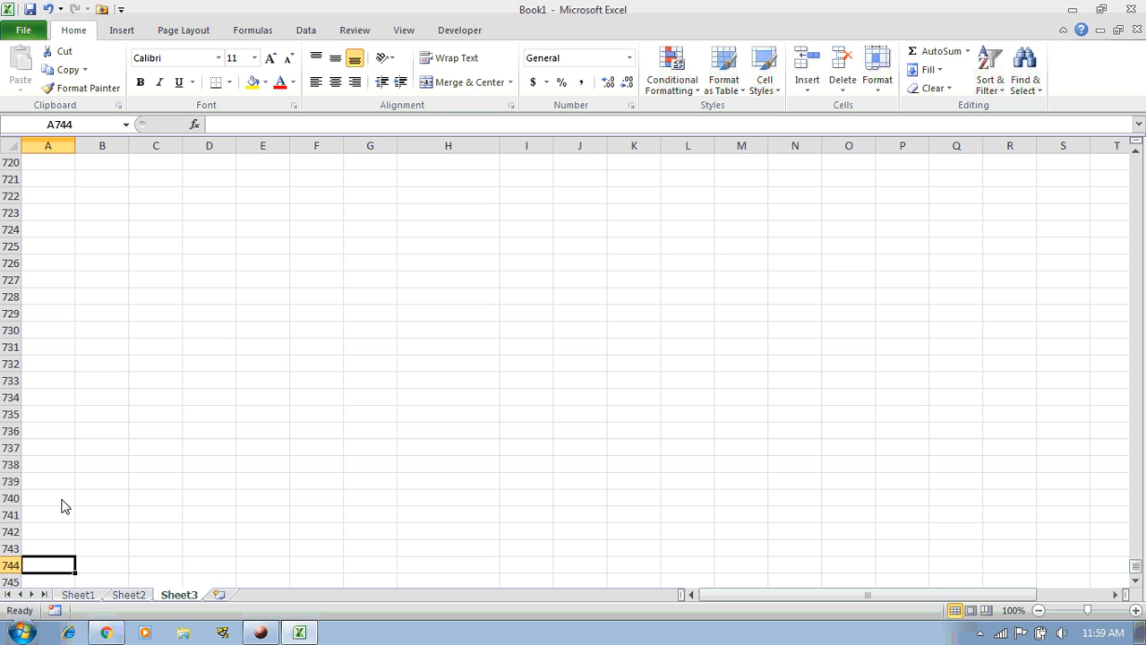
Jump from row 1048576 up to A7, down again, back to A7, then up to A1
{"action": "key", "text": "ctrl+Up"}
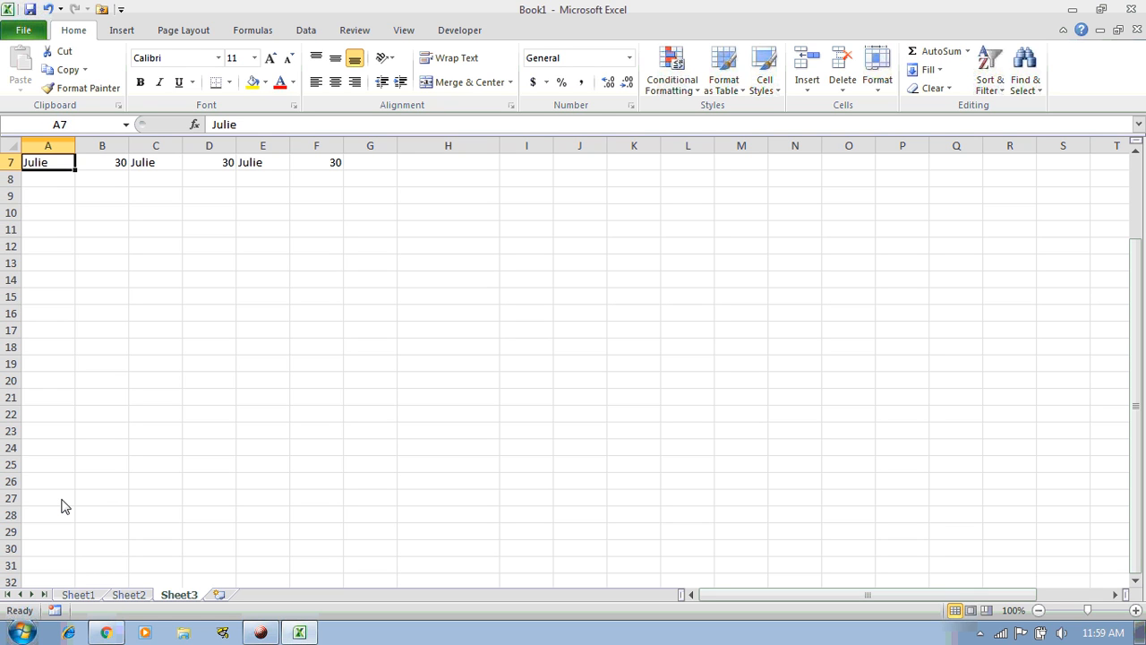
{"action": "key", "text": "ctrl+Down"}
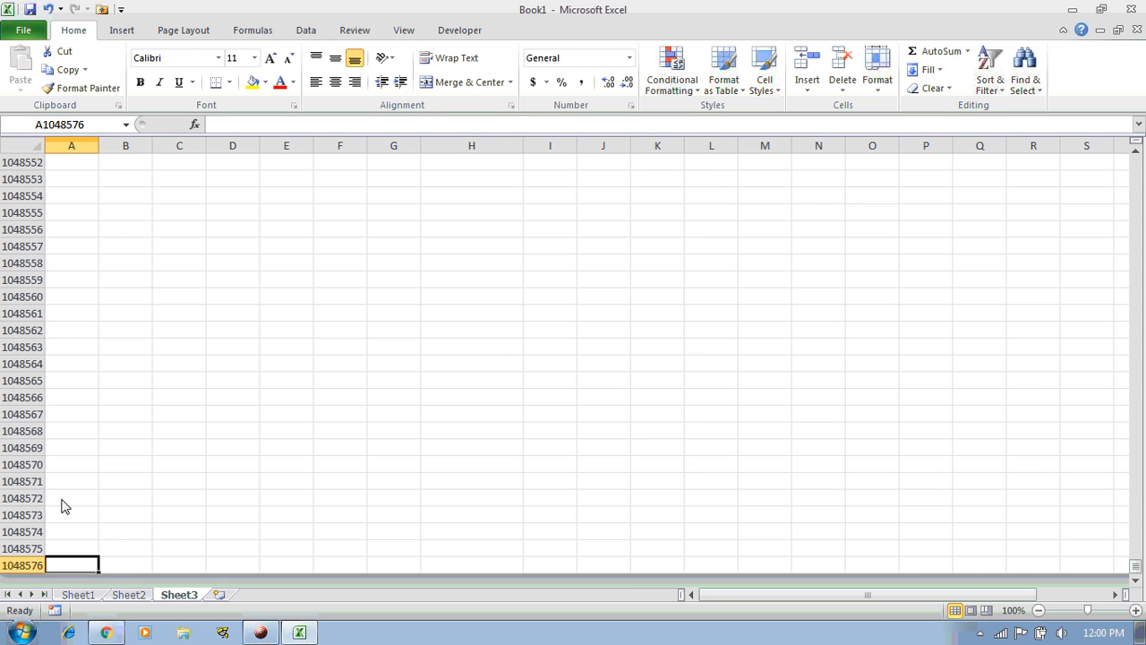
{"action": "key", "text": "ctrl+Up"}
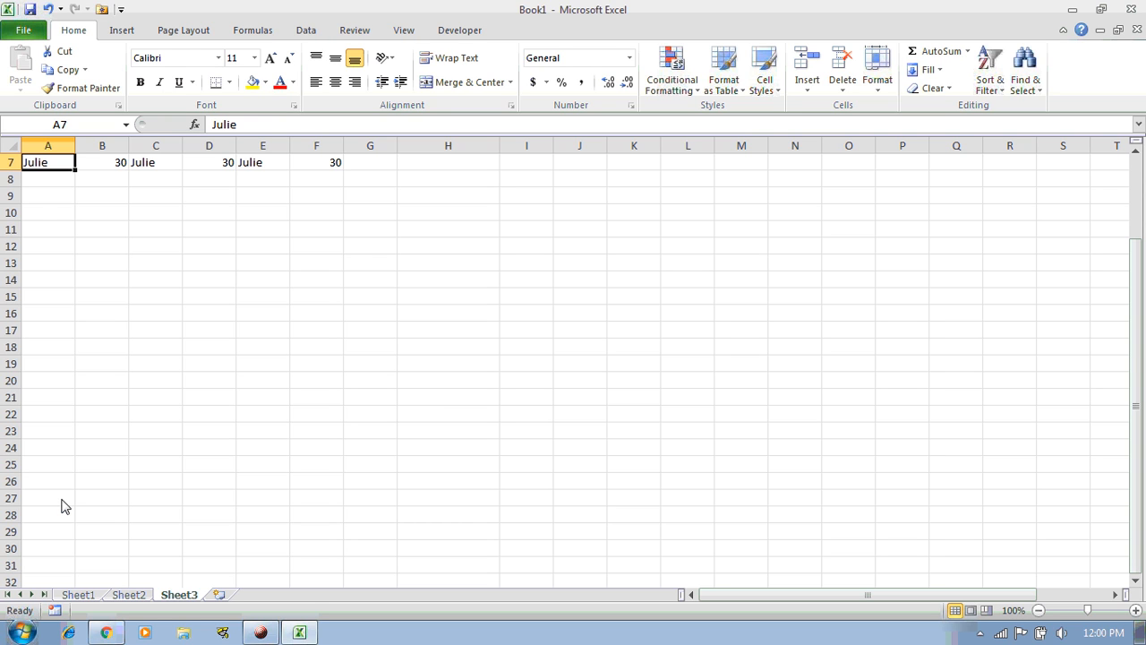
{"action": "key", "text": "ctrl+Up"}
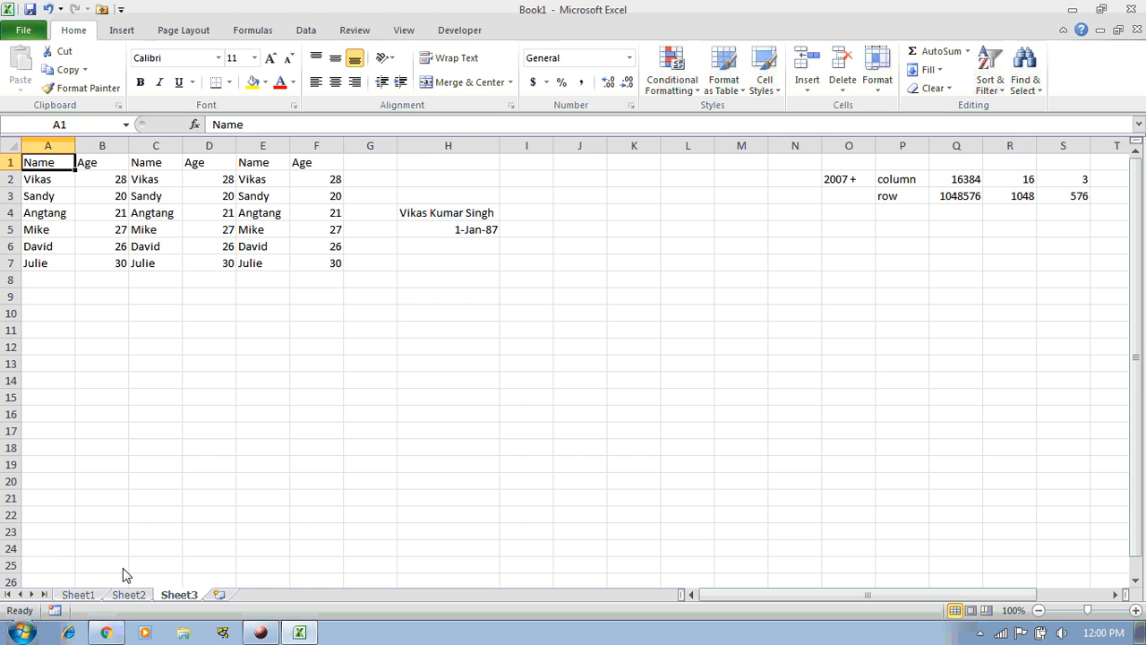
{"action": "left_click", "coordinate": [261, 632]}
{"action": "key", "text": "shift+Right"}
{"action": "key", "text": "shift+Right"}
{"action": "key", "text": "shift+Right"}
{"action": "key", "text": "shift+Right"}
{"action": "key", "text": "shift+Right"}
{"action": "key", "text": "shift+Right"}
{"action": "key", "text": "shift+Right"}
{"action": "key", "text": "shift+Right"}
{"action": "key", "text": "shift+Right"}
{"action": "key", "text": "shift+Right"}
{"action": "key", "text": "shift+Right"}
{"action": "key", "text": "shift+Right"}
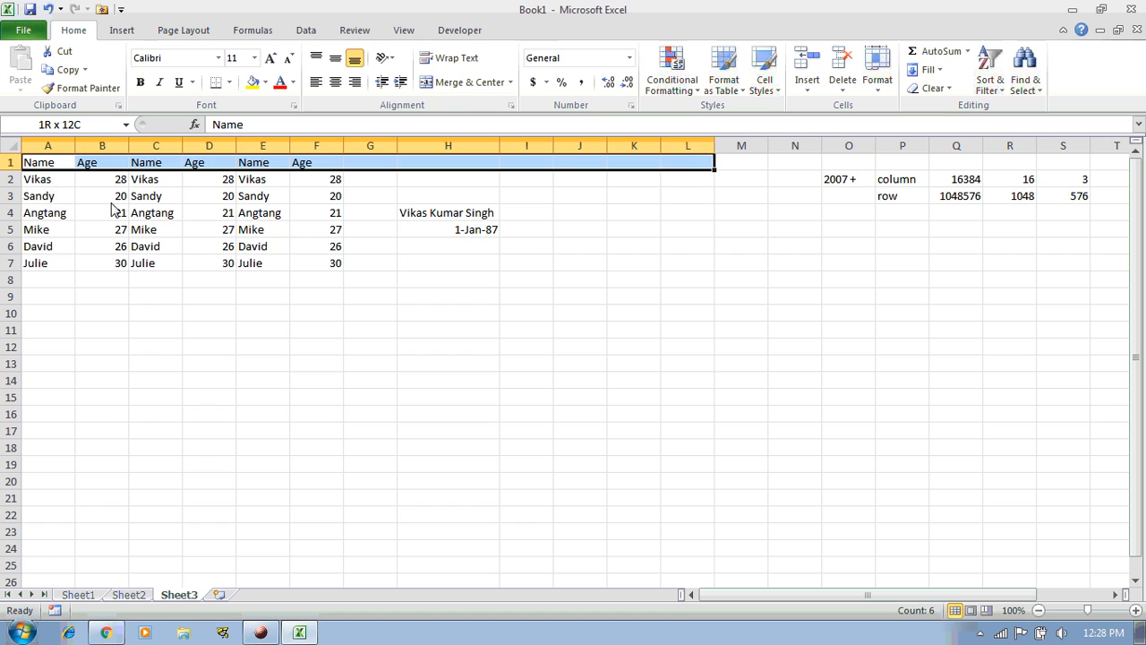
{"action": "key", "text": "Left"}
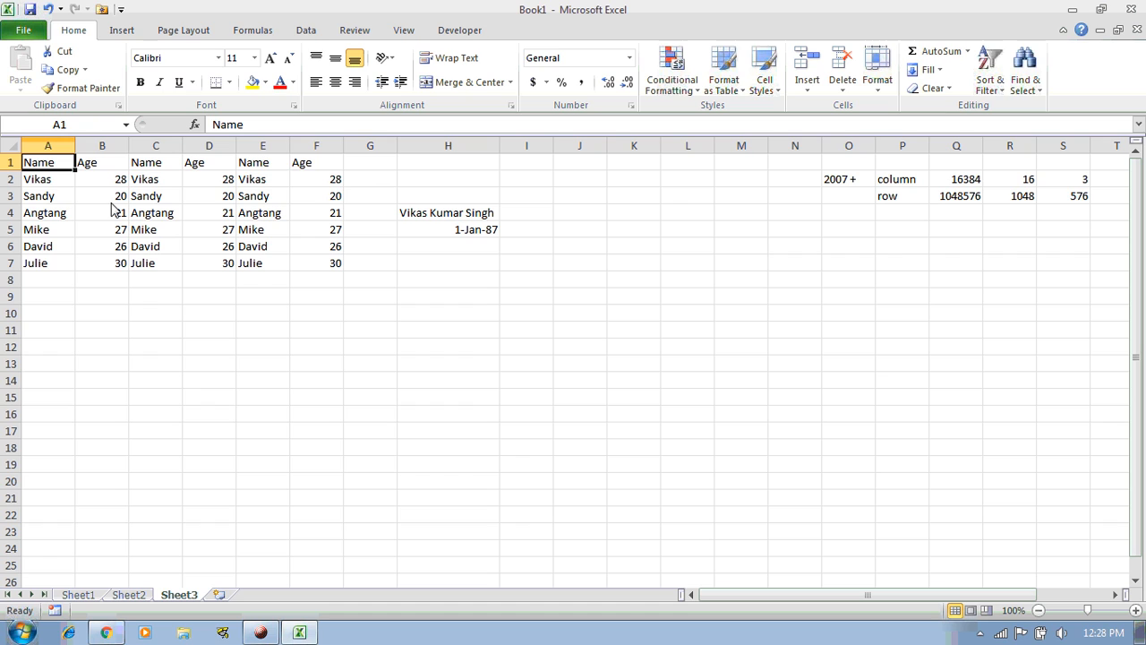
{"action": "left_click", "coordinate": [318, 267]}
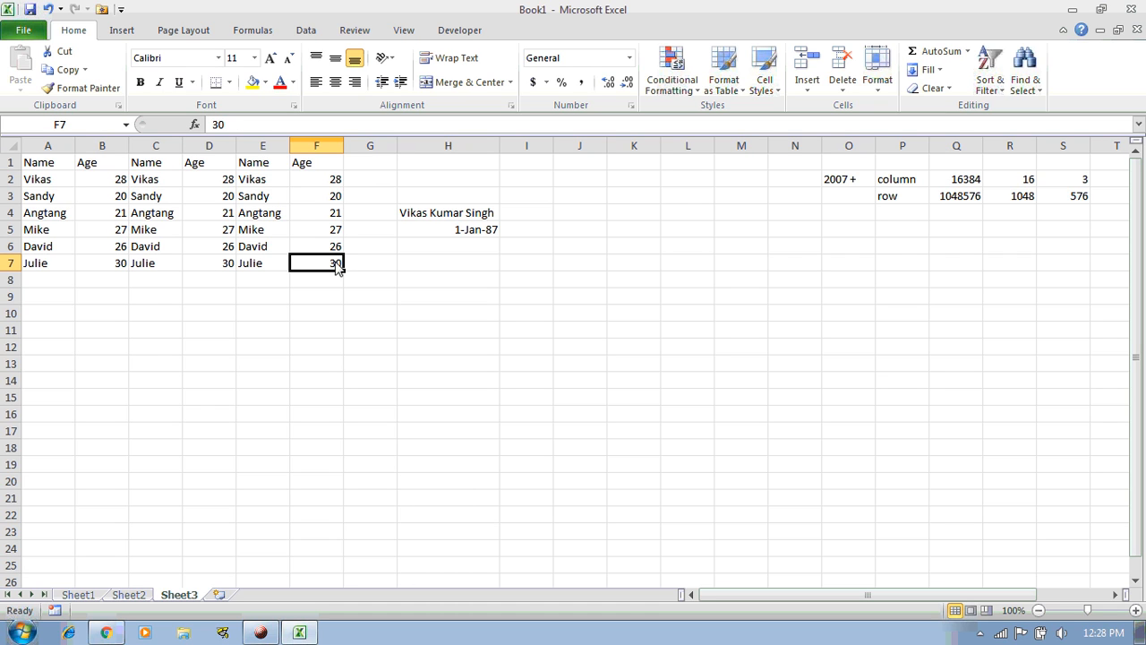
{"action": "key", "text": "ctrl+Home"}
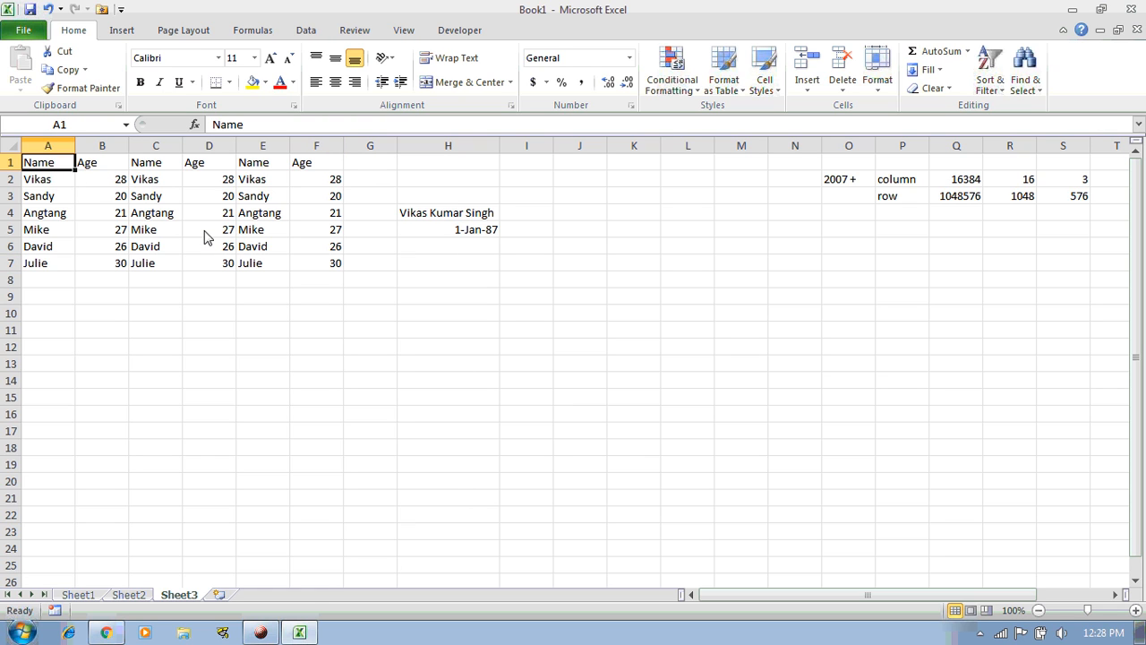
{"action": "key", "text": "ctrl+End"}
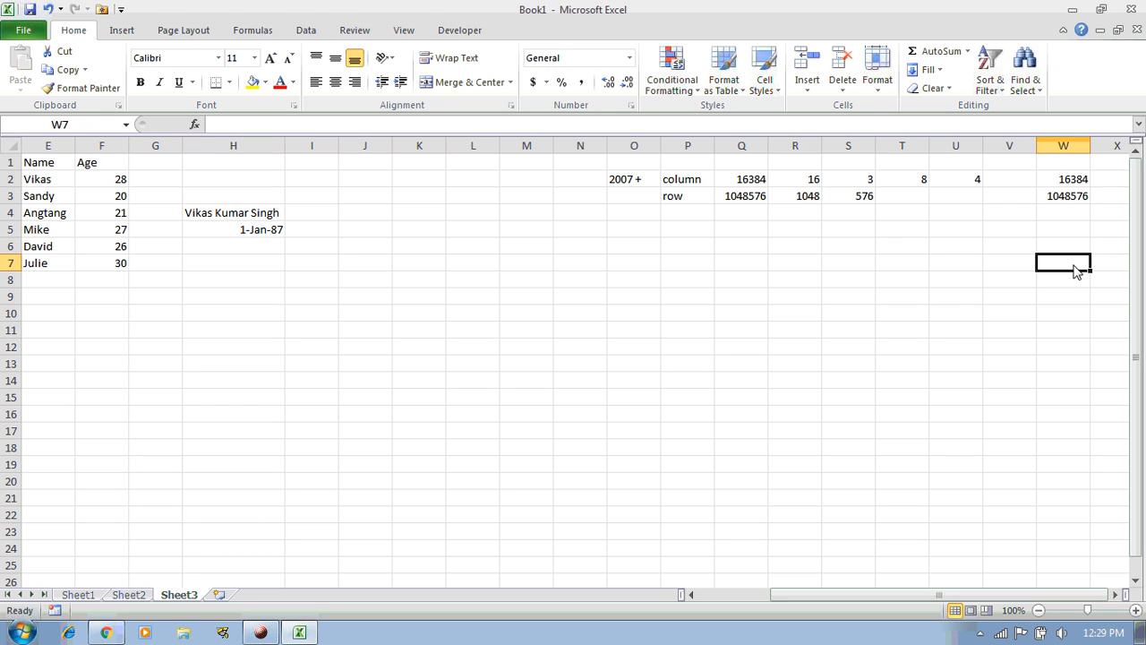
{"action": "left_click_drag", "start_coordinate": [578, 163], "coordinate": [1046, 255]}
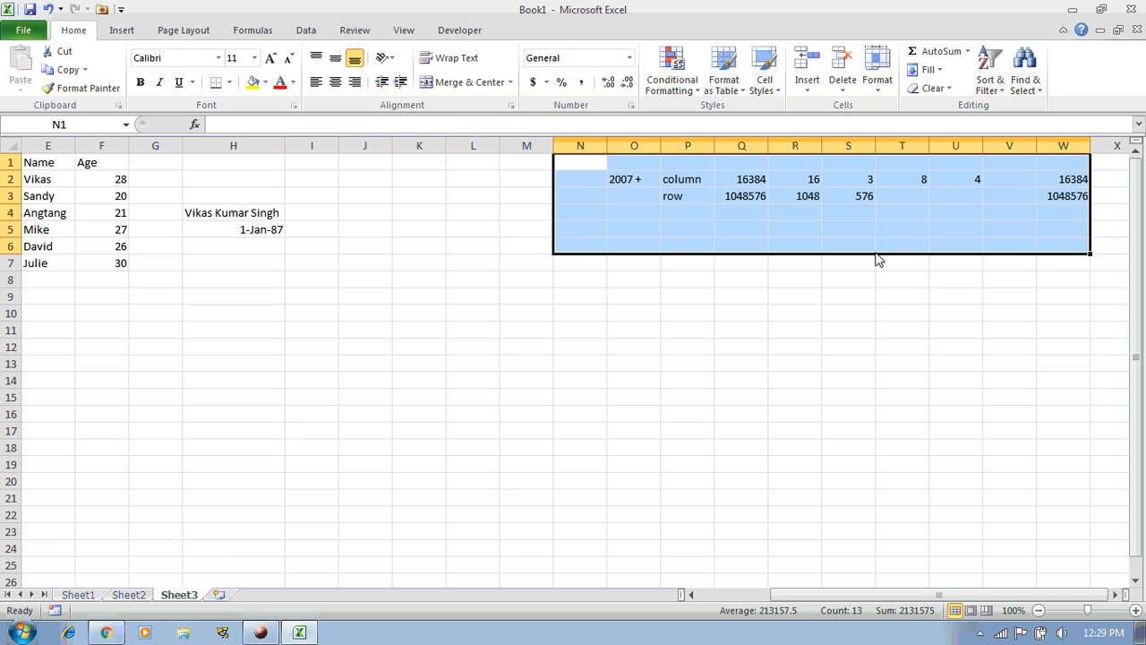
{"action": "left_click_drag", "start_coordinate": [175, 166], "coordinate": [1029, 234]}
{"action": "left_click", "coordinate": [327, 233]}
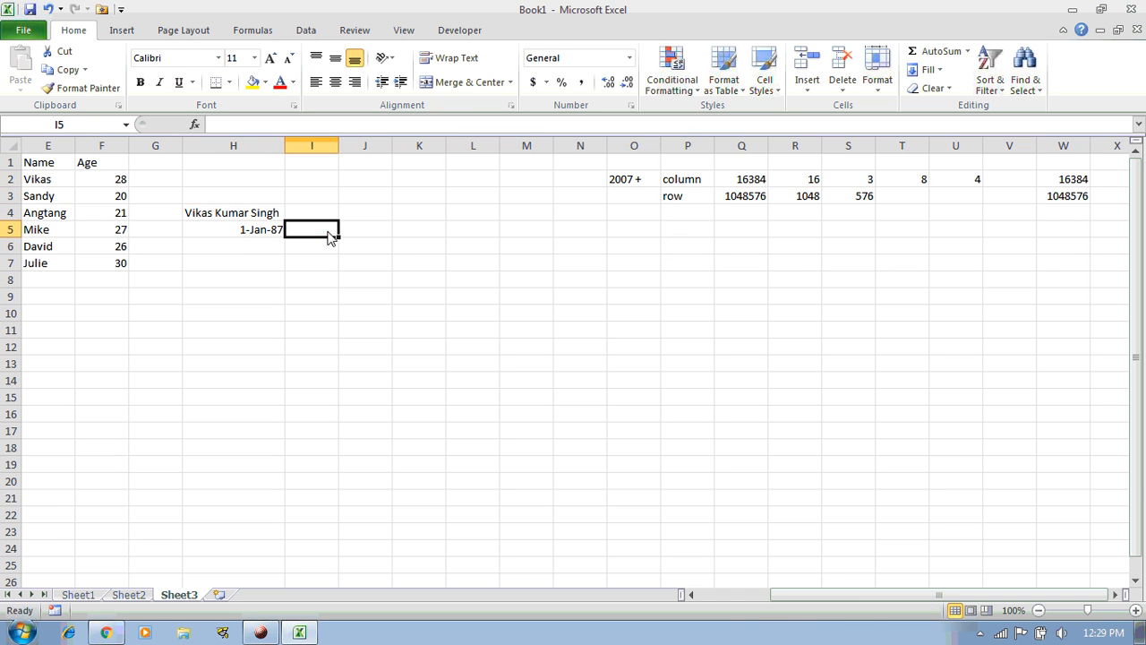
{"action": "left_click_drag", "start_coordinate": [328, 147], "coordinate": [554, 152]}
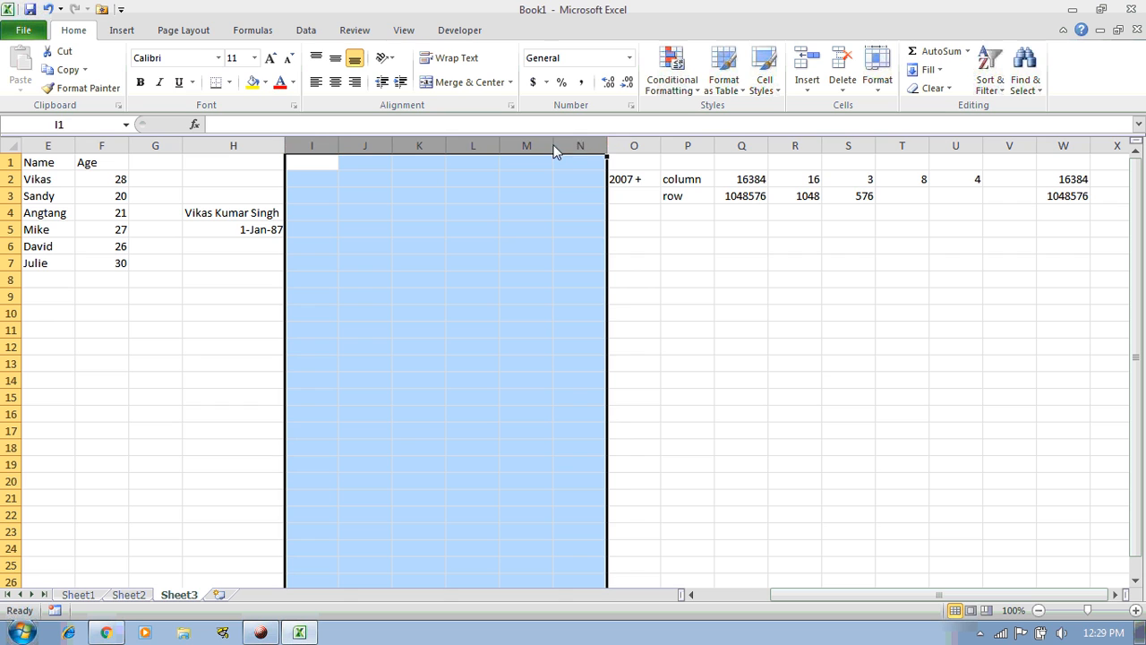
{"action": "left_click_drag", "start_coordinate": [315, 149], "coordinate": [577, 154]}
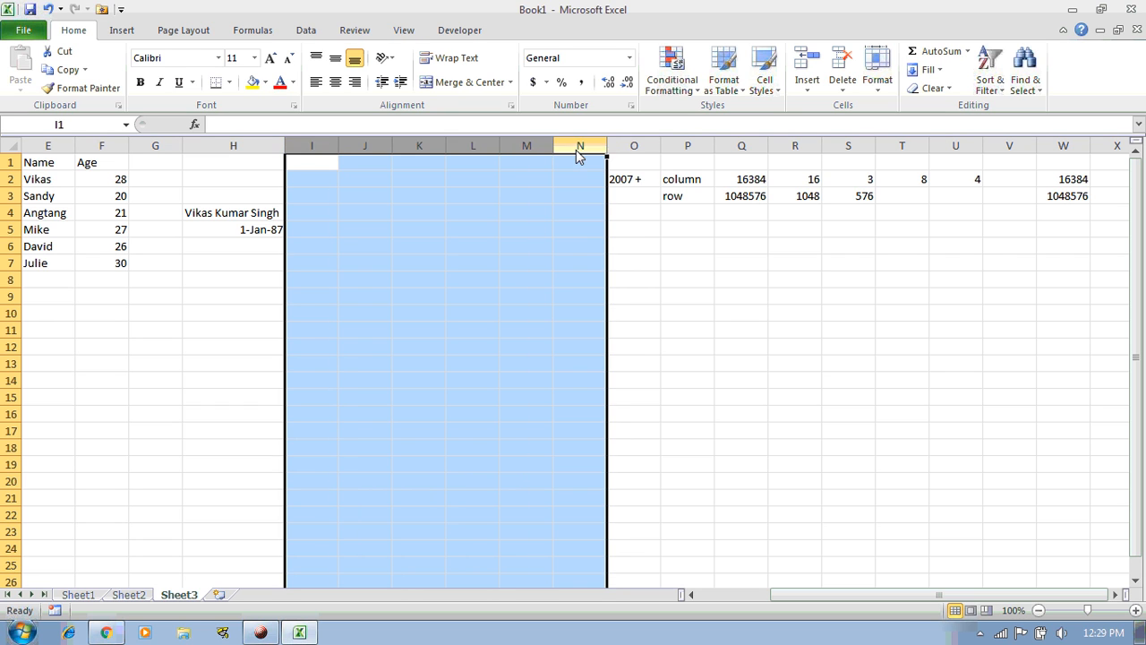
{"action": "left_click", "coordinate": [529, 252]}
{"action": "left_click", "coordinate": [54, 164]}
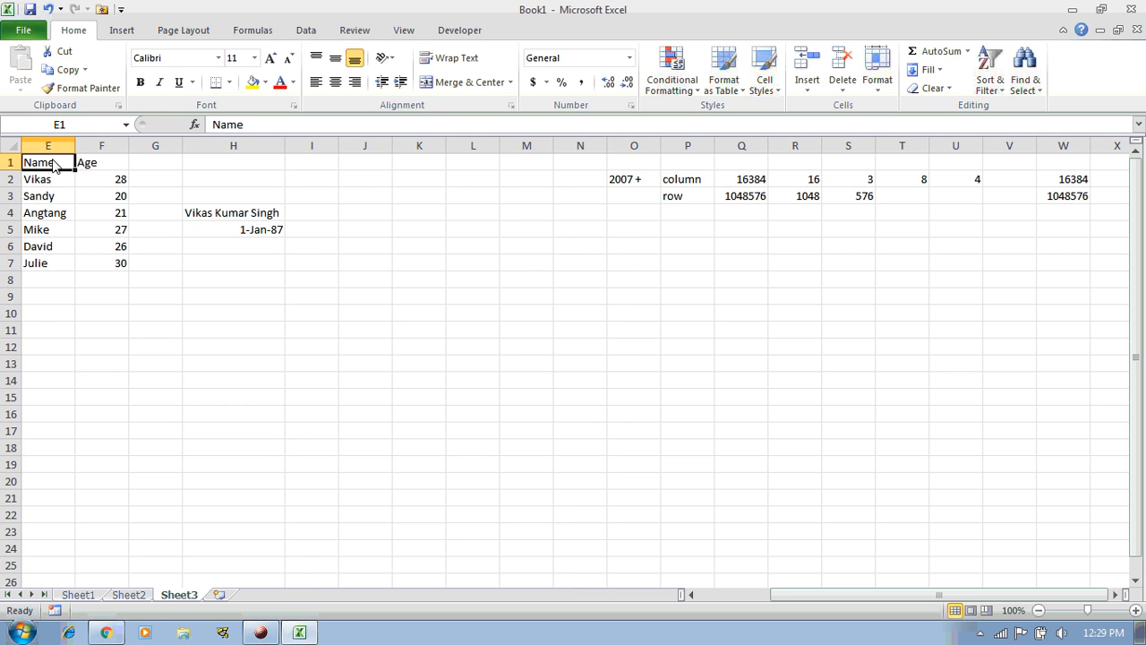
Step along header row 1 to check the table's extent, then return to A1
{"action": "key", "text": "Home"}
{"action": "key", "text": "Right"}
{"action": "key", "text": "Right"}
{"action": "key", "text": "Right"}
{"action": "key", "text": "Right"}
{"action": "key", "text": "Right"}
{"action": "key", "text": "Right"}
{"action": "key", "text": "Right"}
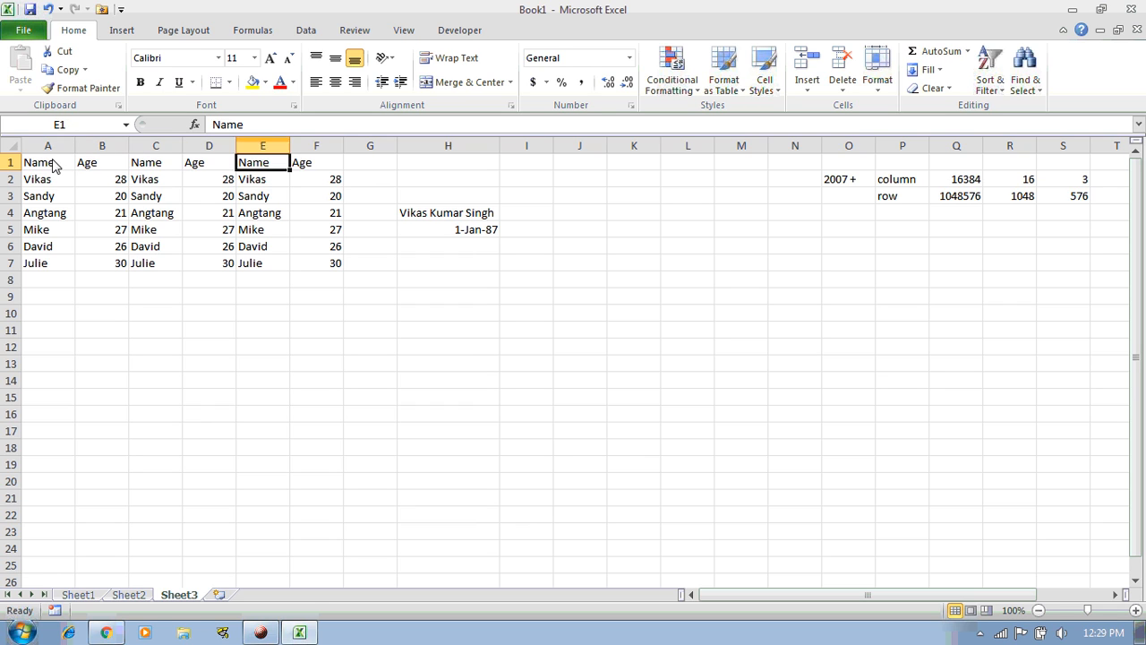
{"action": "key", "text": "Right"}
{"action": "key", "text": "Right"}
{"action": "key", "text": "Right"}
{"action": "key", "text": "Right"}
{"action": "key", "text": "Right"}
{"action": "key", "text": "Right"}
{"action": "key", "text": "Right"}
{"action": "key", "text": "Right"}
{"action": "key", "text": "Right"}
{"action": "key", "text": "Right"}
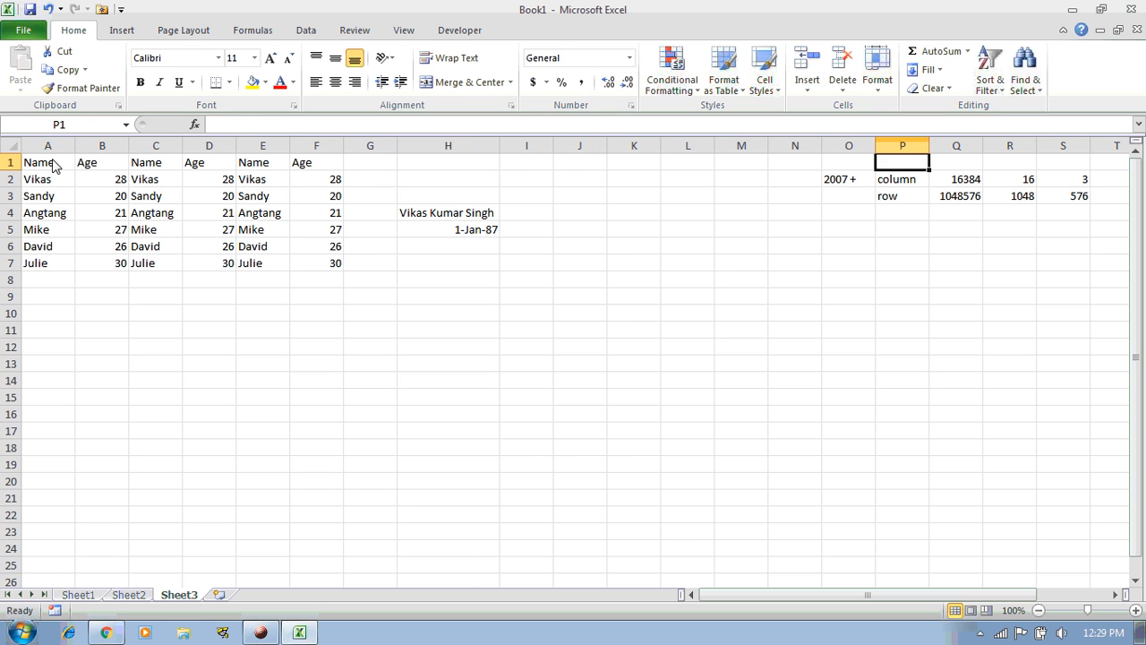
{"action": "key", "text": "Left"}
{"action": "key", "text": "Left"}
{"action": "key", "text": "Left"}
{"action": "key", "text": "Right"}
{"action": "key", "text": "Right"}
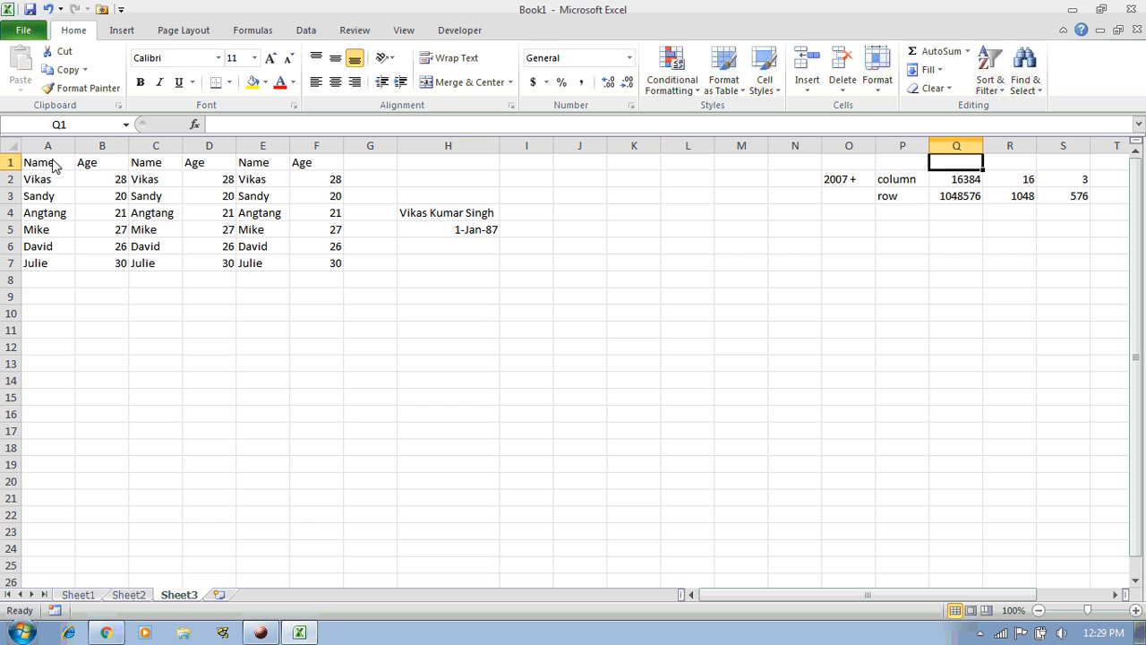
{"action": "key", "text": "Left"}
{"action": "key", "text": "Left"}
{"action": "key", "text": "Left"}
{"action": "key", "text": "Left"}
{"action": "key", "text": "Left"}
{"action": "key", "text": "Left"}
{"action": "key", "text": "Left"}
{"action": "key", "text": "Left"}
{"action": "key", "text": "Left"}
{"action": "key", "text": "Left"}
{"action": "key", "text": "Left"}
{"action": "key", "text": "Left"}
{"action": "key", "text": "Left"}
{"action": "key", "text": "Left"}
{"action": "key", "text": "Left"}
{"action": "key", "text": "Left"}
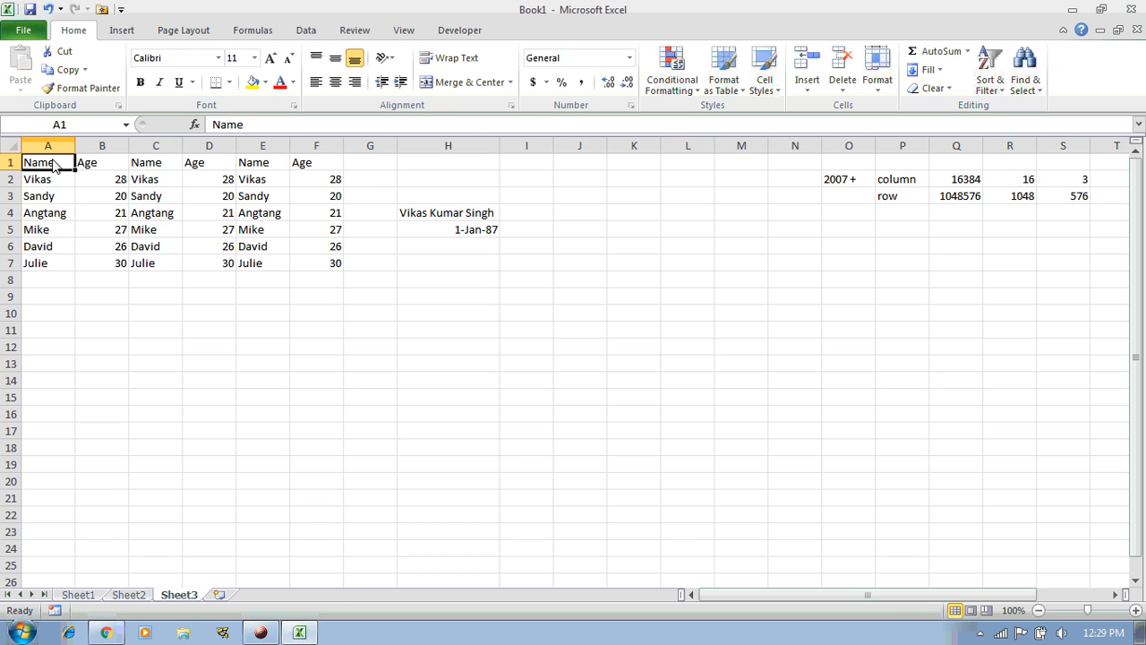
{"action": "key", "text": "Down"}
{"action": "key", "text": "Up"}
Select the whole A1:F7 table of three Name/Age copies
{"action": "key", "text": "ctrl+shift+Down"}
{"action": "key", "text": "ctrl+shift+Right"}
{"action": "key", "text": "Right"}
{"action": "key", "text": "Right"}
{"action": "key", "text": "Right"}
{"action": "key", "text": "Right"}
{"action": "key", "text": "Right"}
{"action": "key", "text": "Right"}
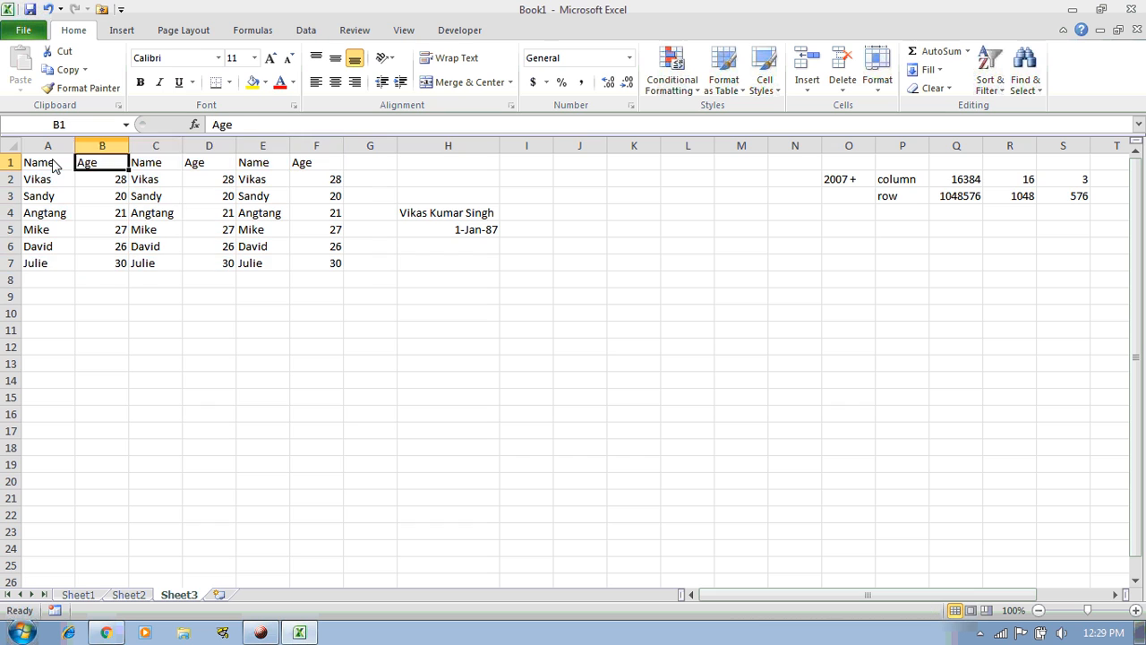
{"action": "key", "text": "Left"}
{"action": "key", "text": "Left"}
{"action": "key", "text": "Right"}
{"action": "key", "text": "ctrl+shift+Left"}
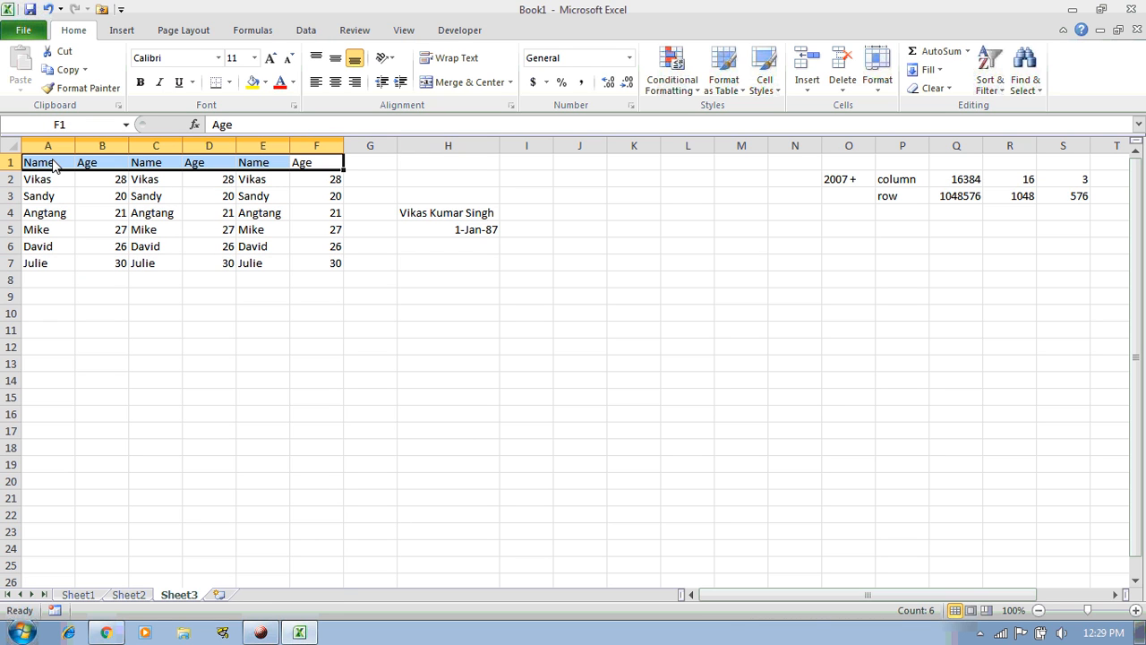
{"action": "left_click_drag", "start_coordinate": [52, 166], "coordinate": [313, 267]}
Copy A1:F7, paste it at A1 of Sheet2, and check the pasted range's extent
{"action": "key", "text": "ctrl+c"}
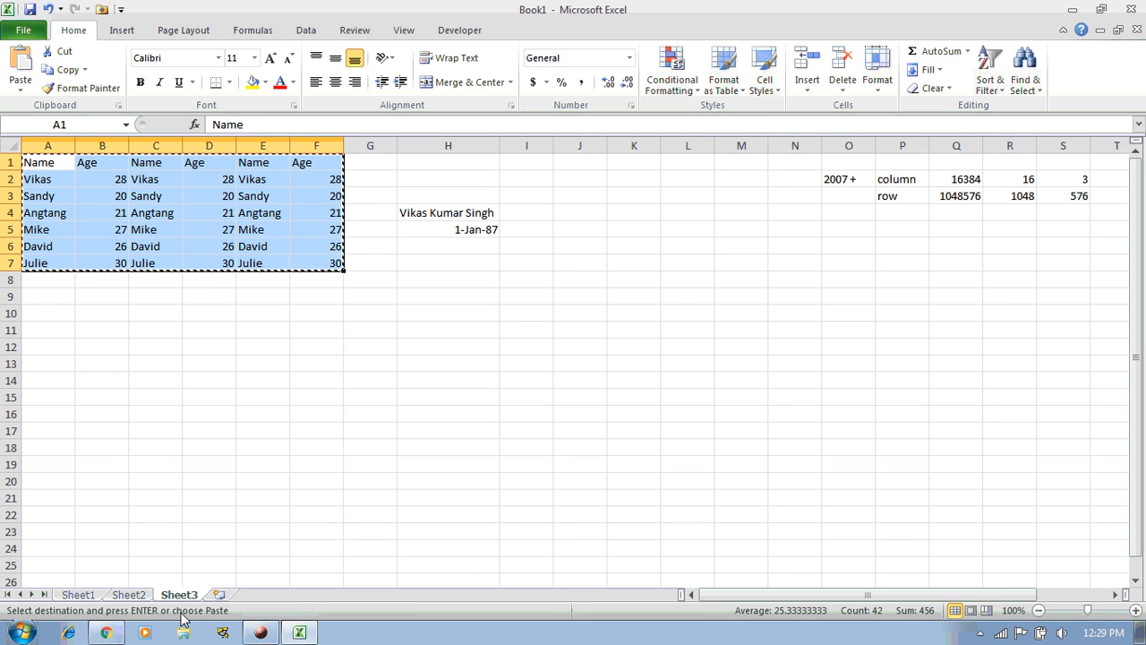
{"action": "left_click", "coordinate": [136, 596]}
{"action": "key", "text": "ctrl+v"}
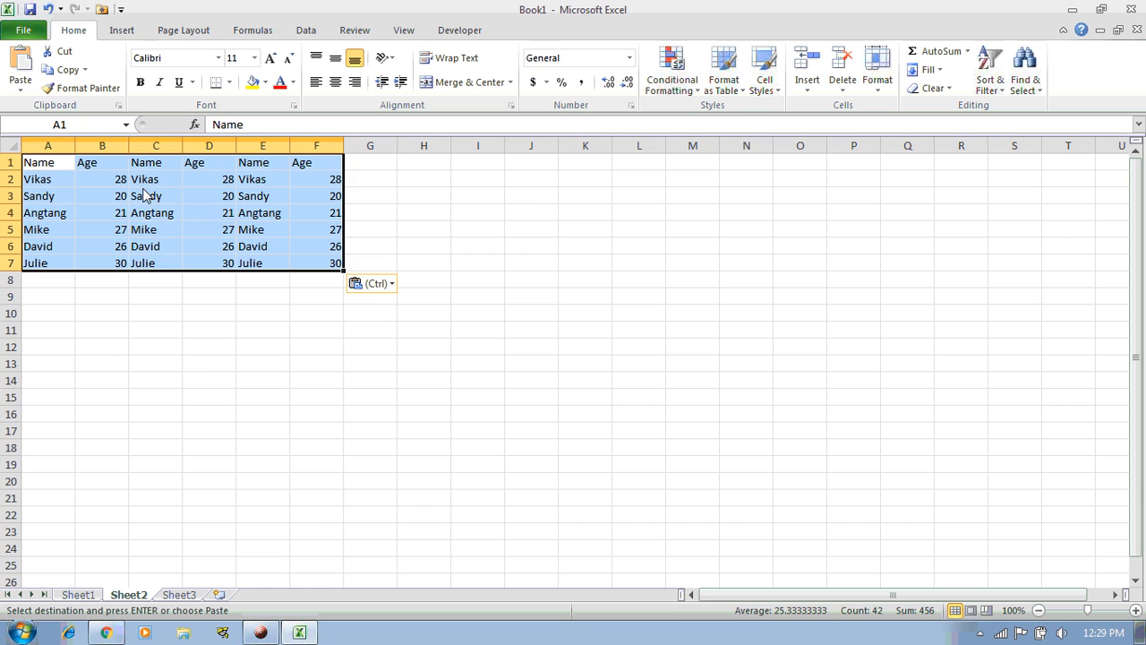
{"action": "left_click", "coordinate": [43, 167]}
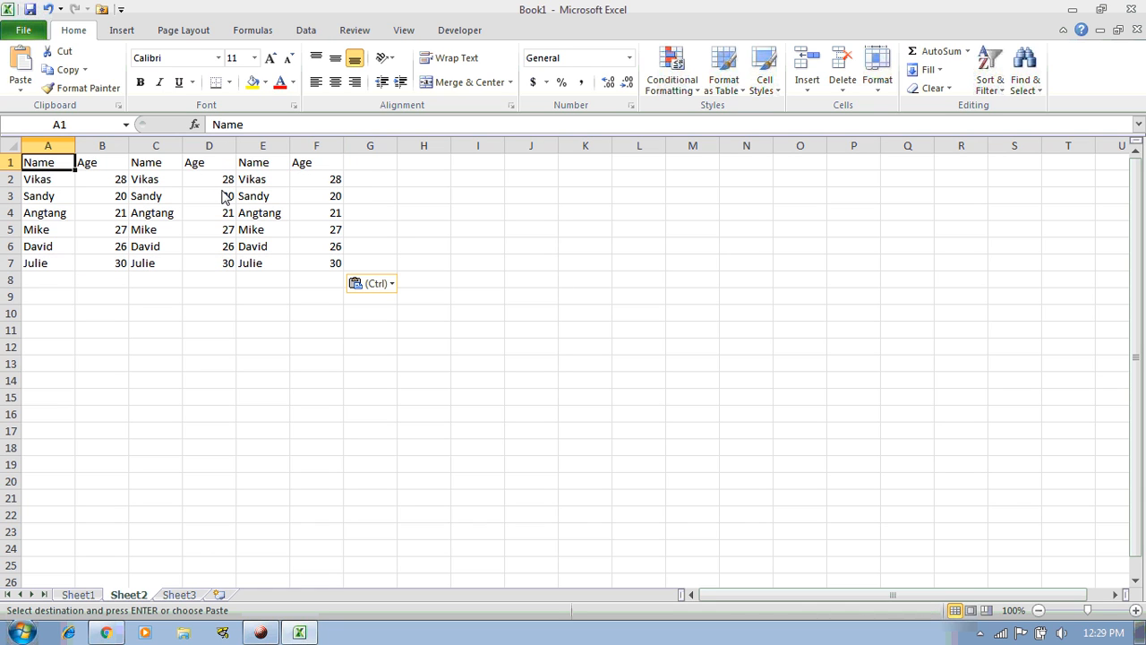
{"action": "key", "text": "ctrl+End"}
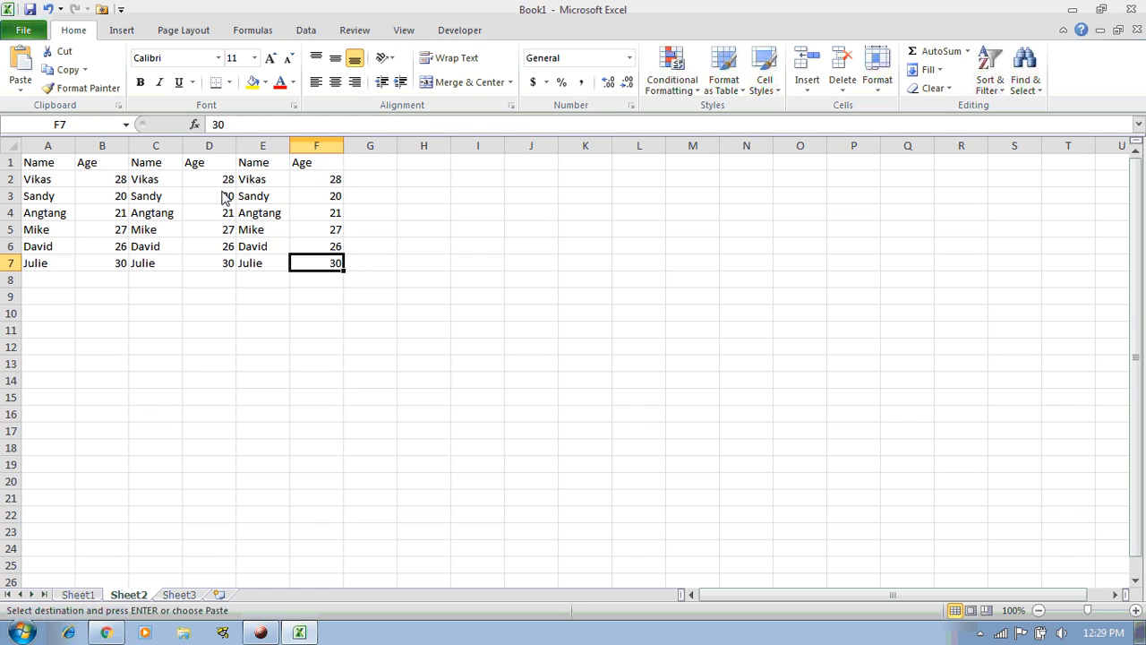
{"action": "key", "text": "ctrl+Home"}
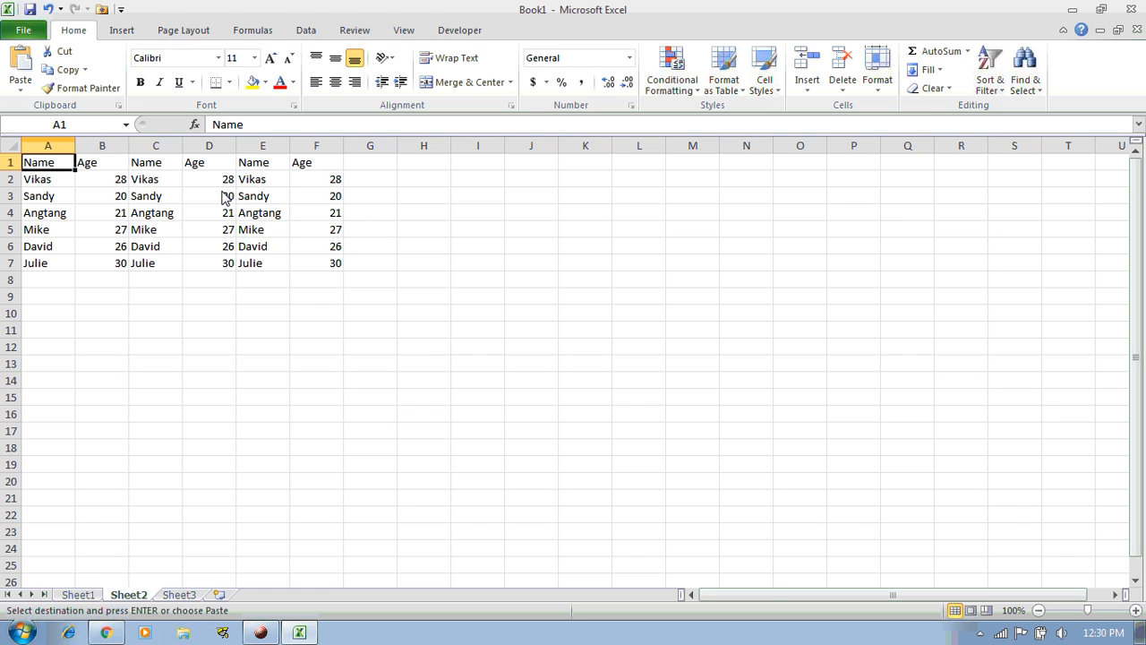
Jump with Ctrl+arrow keys to the table's last name, last age and top, then pick F7 (30)
{"action": "key", "text": "ctrl+Down"}
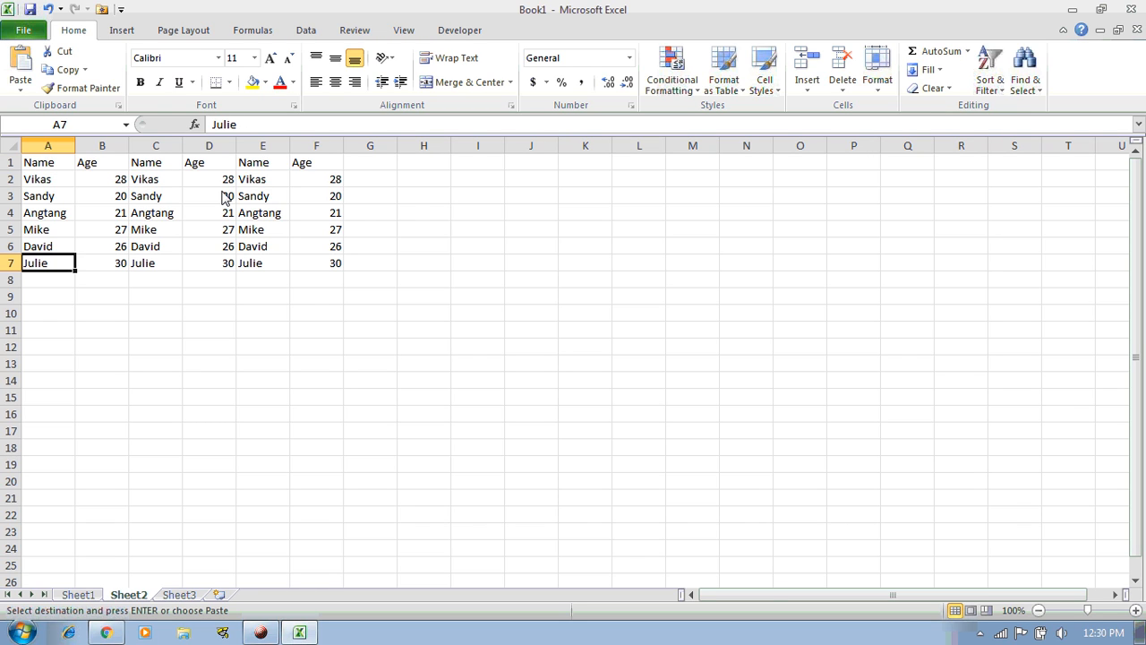
{"action": "key", "text": "ctrl+Right"}
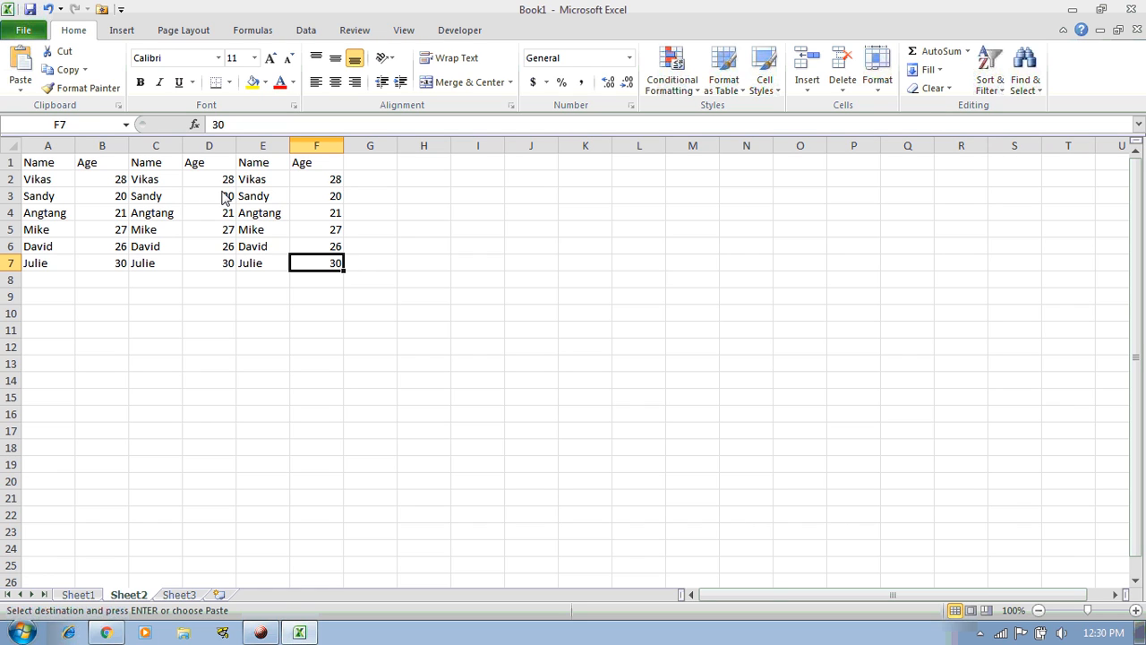
{"action": "key", "text": "Home"}
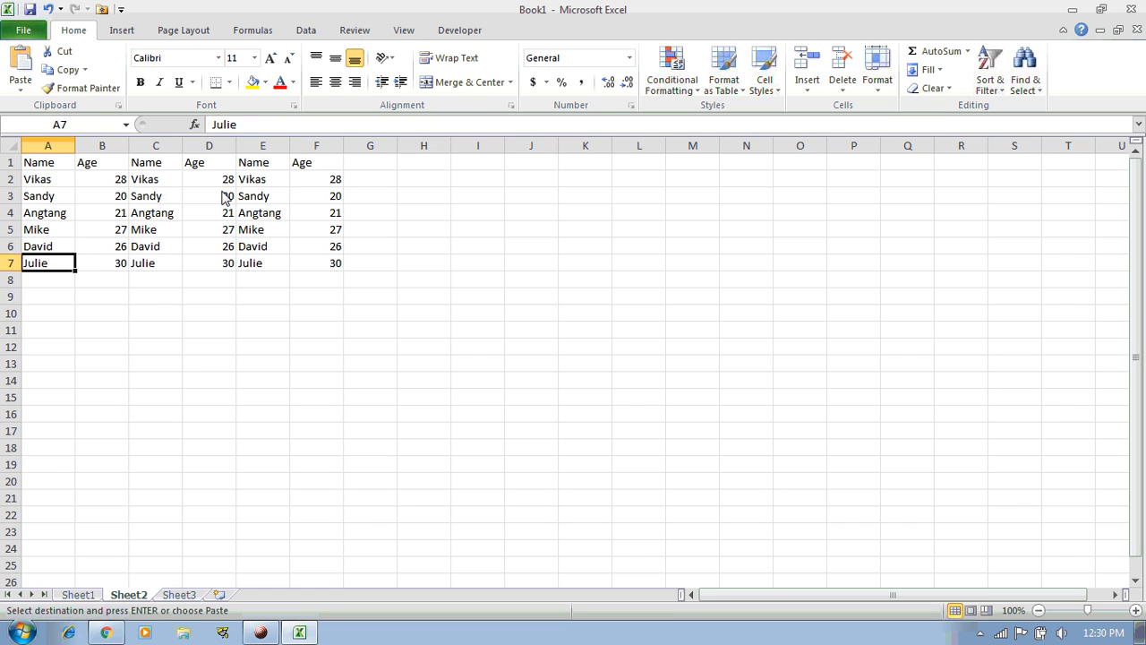
{"action": "key", "text": "ctrl+Home"}
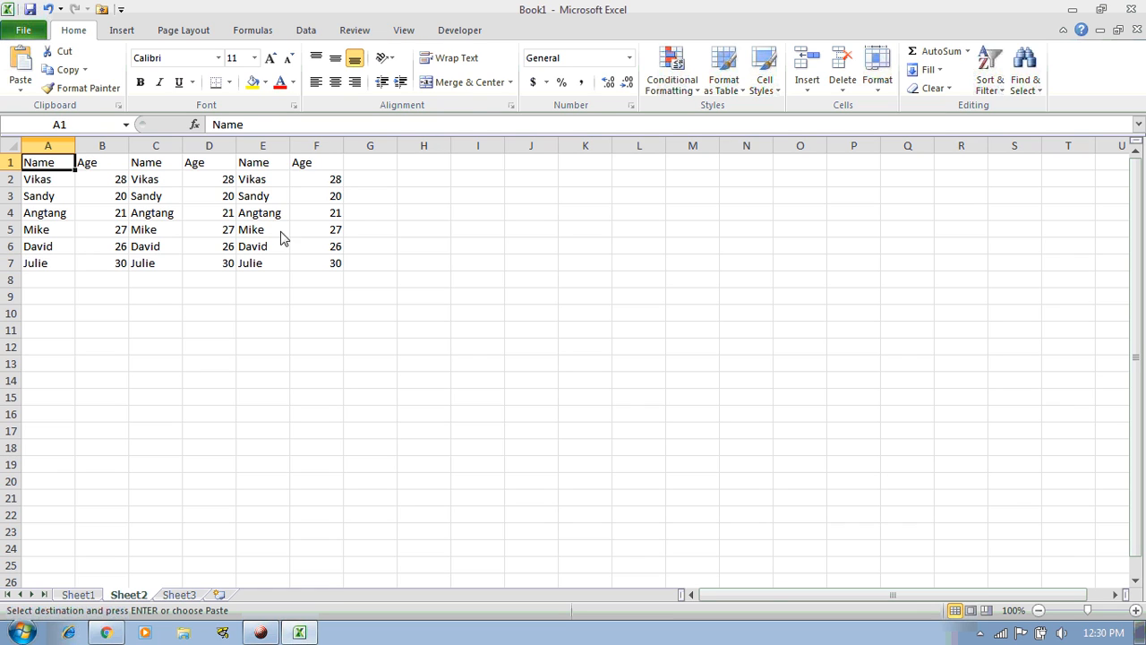
{"action": "left_click", "coordinate": [308, 269]}
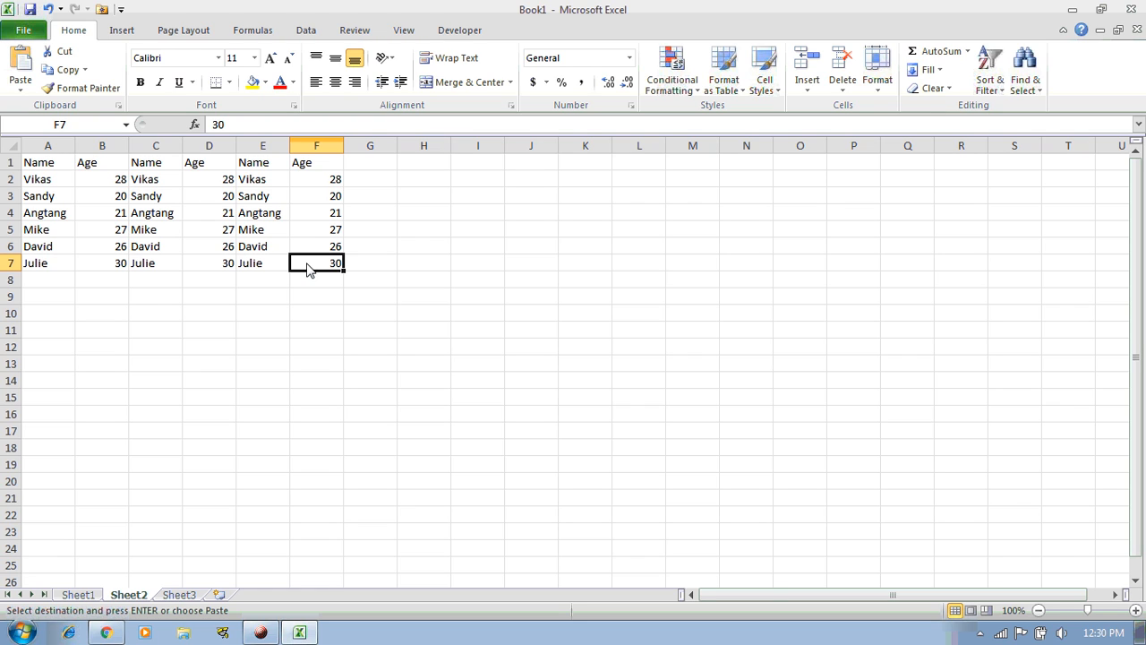
Jump from F7 to the Age and Name headings and back to F7, then go to Sheet3
{"action": "key", "text": "ctrl+Up"}
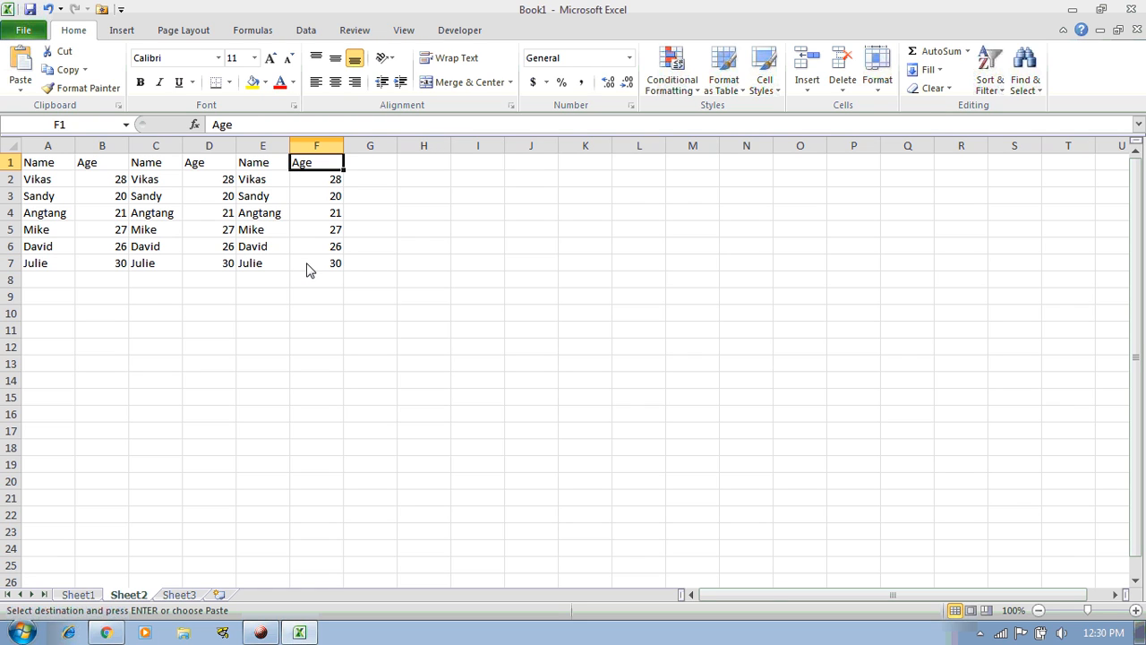
{"action": "key", "text": "ctrl+Left"}
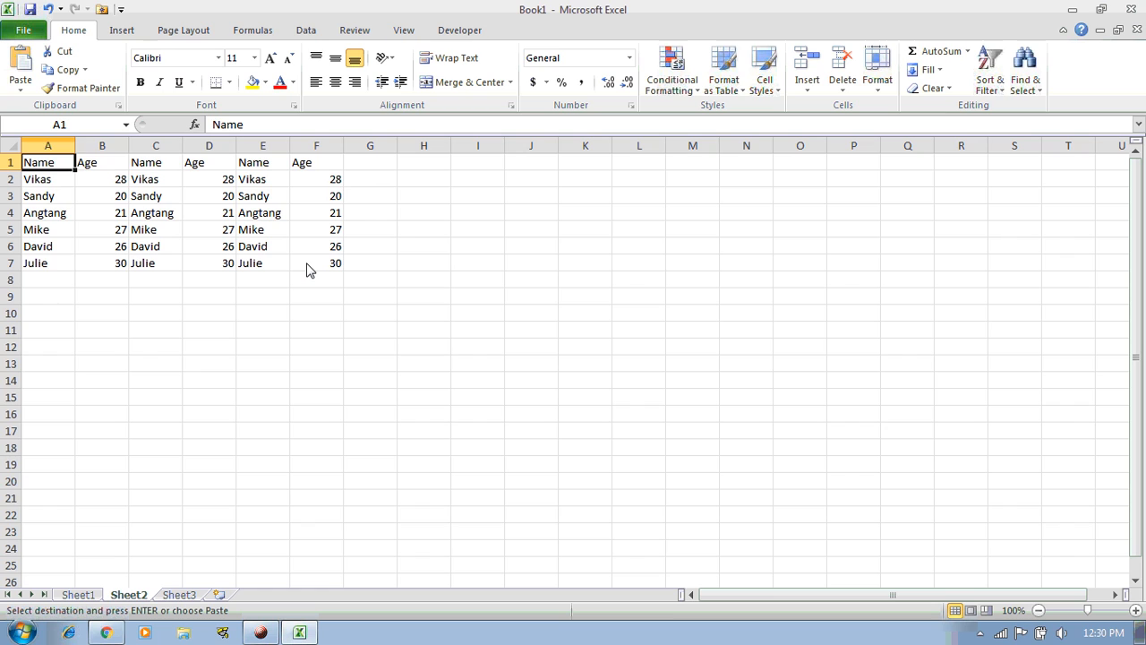
{"action": "key", "text": "Right"}
{"action": "key", "text": "Right"}
{"action": "key", "text": "Right"}
{"action": "key", "text": "Right"}
{"action": "key", "text": "Right"}
{"action": "key", "text": "Down"}
{"action": "key", "text": "Down"}
{"action": "key", "text": "Down"}
{"action": "key", "text": "Down"}
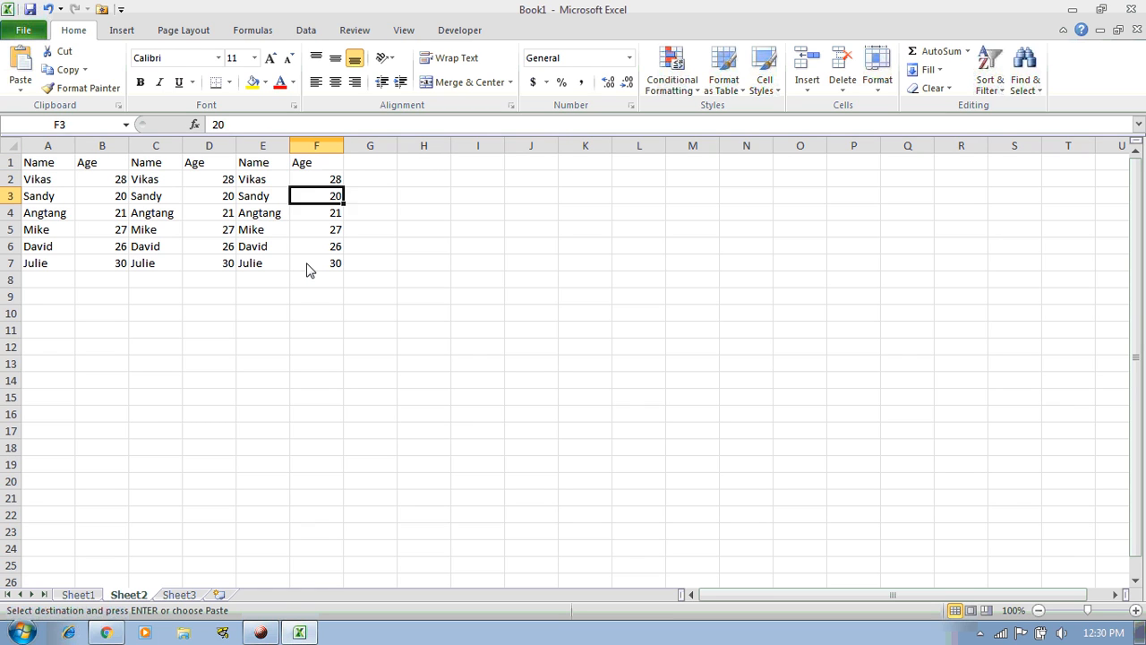
{"action": "key", "text": "Down"}
{"action": "key", "text": "Down"}
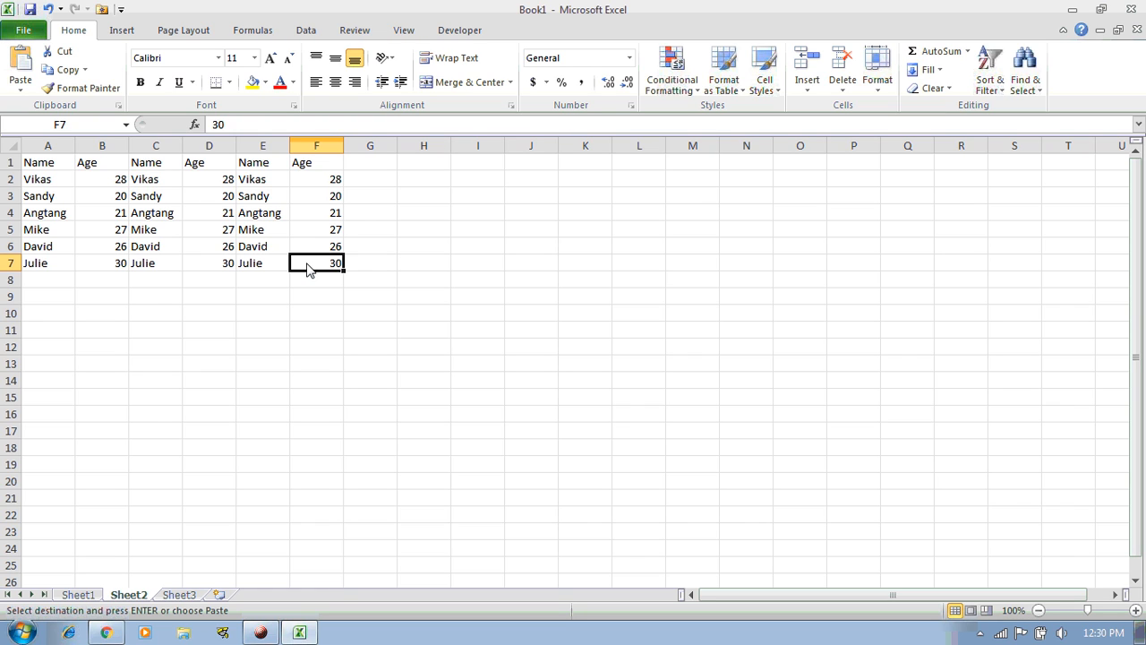
{"action": "key", "text": "ctrl+Home"}
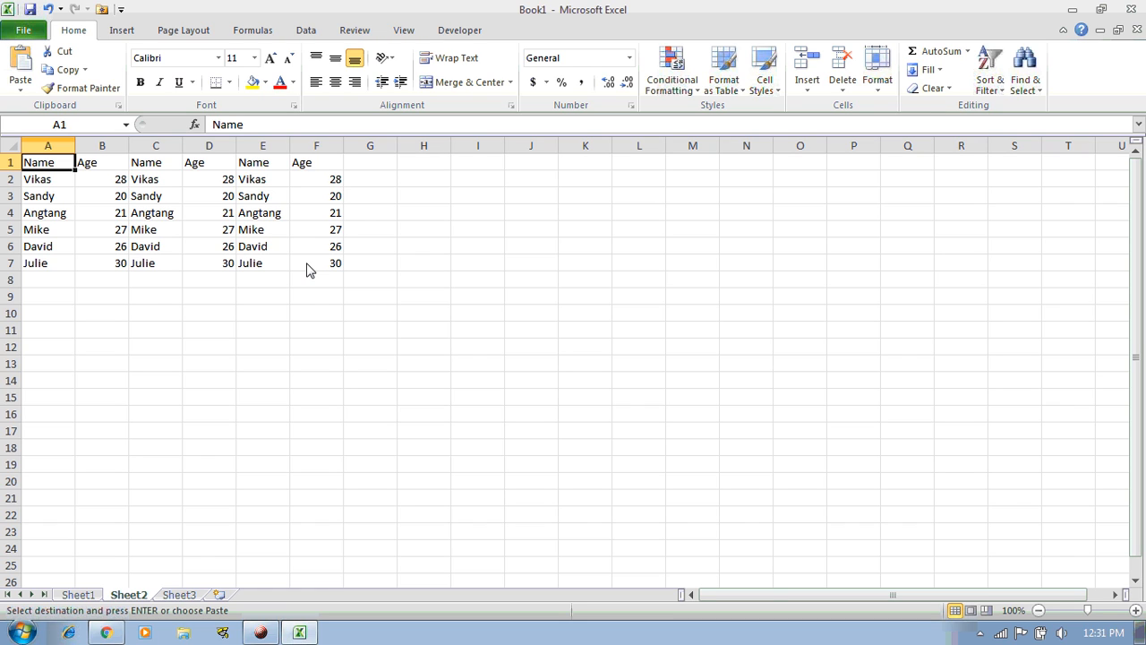
{"action": "left_click", "coordinate": [307, 271]}
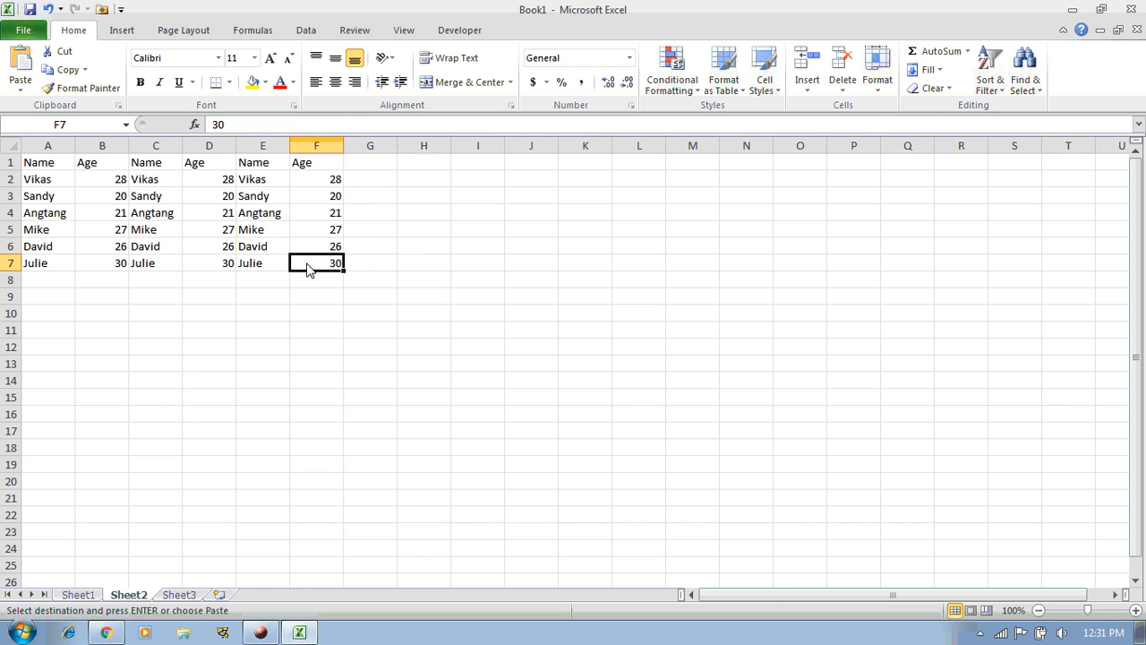
{"action": "left_click", "coordinate": [183, 595]}
Cancel the pending copy, then select the empty block J2:N5 and the Name/Age block A1:F7
{"action": "left_click", "coordinate": [386, 166]}
{"action": "key", "text": "Escape"}
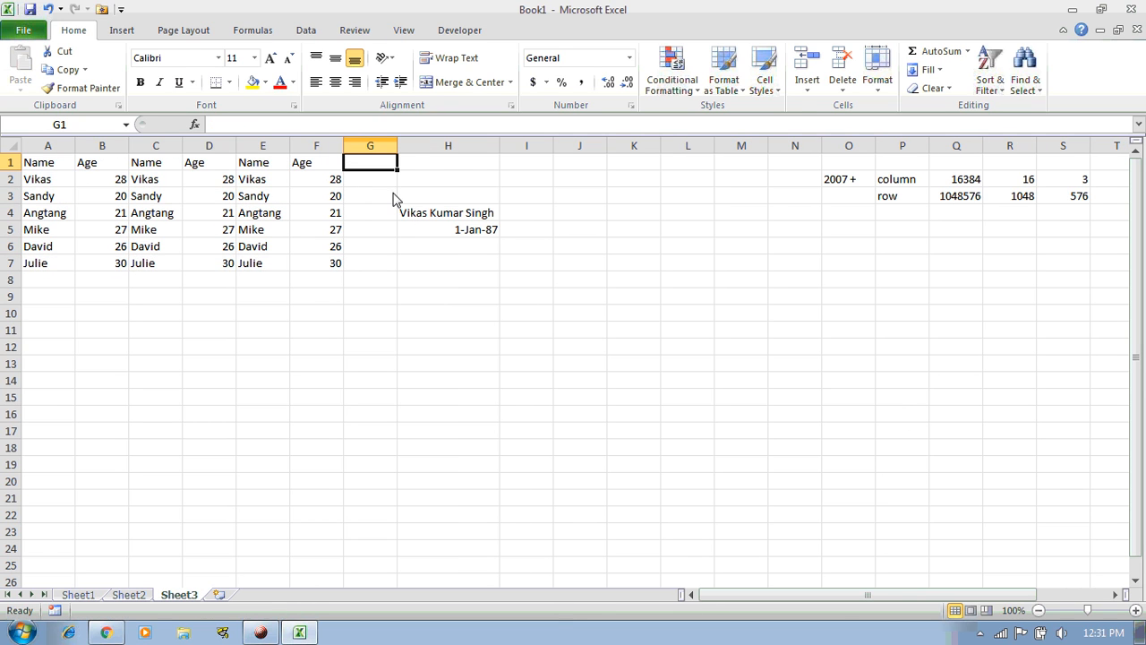
{"action": "left_click", "coordinate": [394, 195]}
{"action": "left_click_drag", "start_coordinate": [580, 183], "coordinate": [818, 236]}
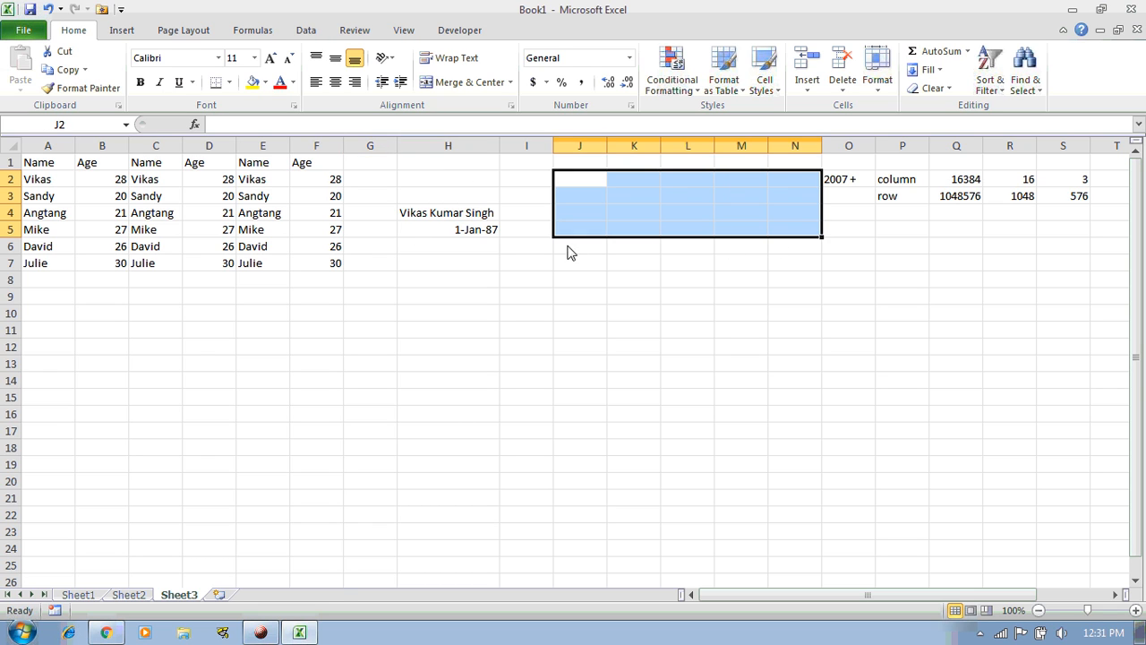
{"action": "left_click_drag", "start_coordinate": [56, 165], "coordinate": [330, 271]}
Select the column H entries, the O2:S3 limits block, the 16384/1048576 values, then all of column W
{"action": "left_click_drag", "start_coordinate": [447, 195], "coordinate": [455, 227]}
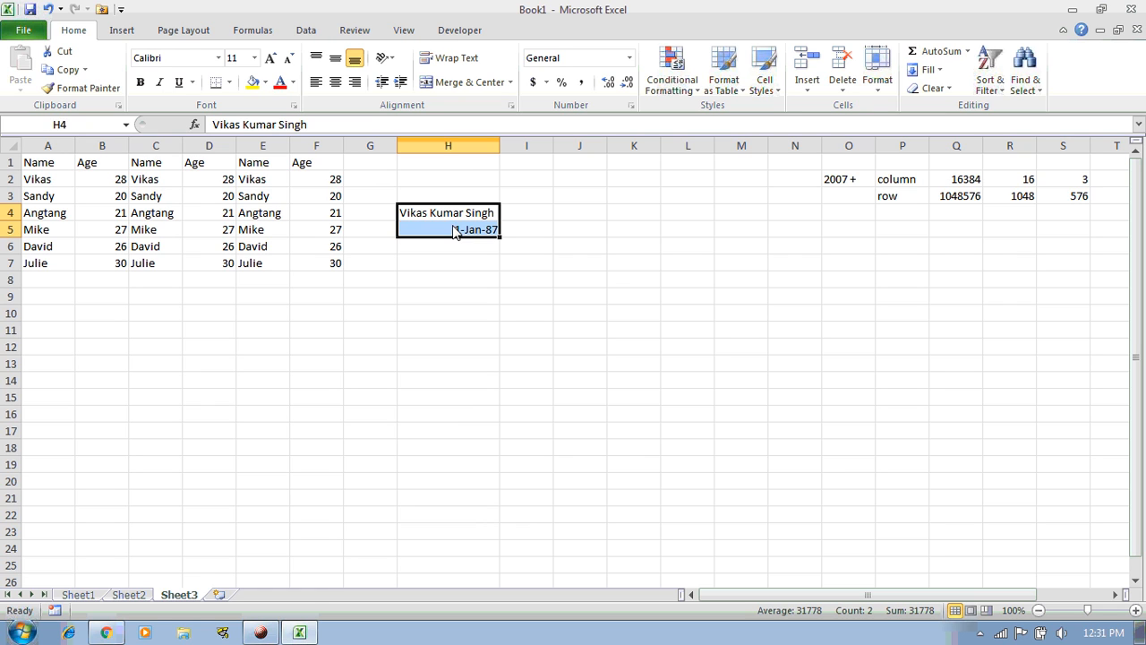
{"action": "left_click_drag", "start_coordinate": [858, 185], "coordinate": [1044, 203]}
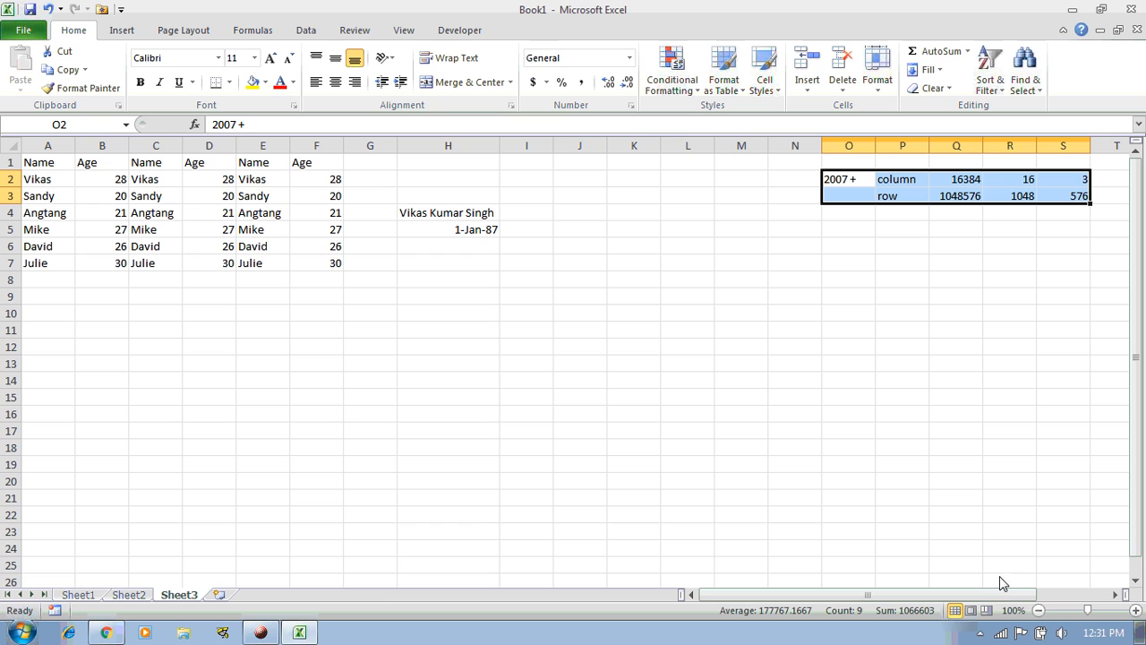
{"action": "left_click_drag", "start_coordinate": [1001, 598], "coordinate": [1095, 601]}
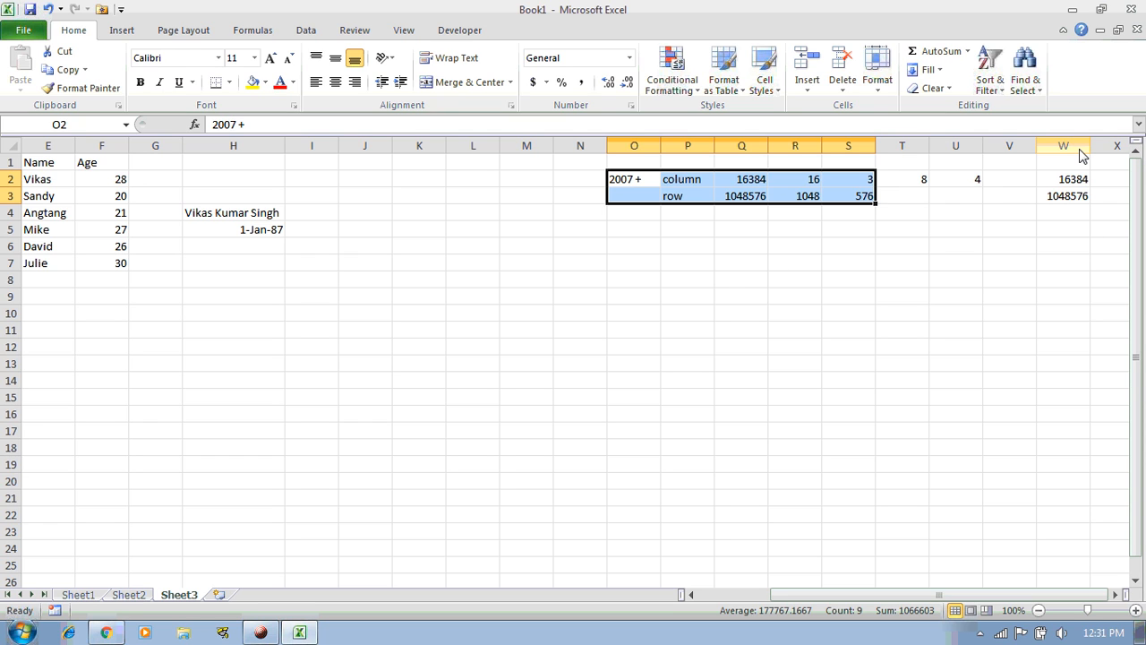
{"action": "left_click_drag", "start_coordinate": [1074, 182], "coordinate": [1070, 192]}
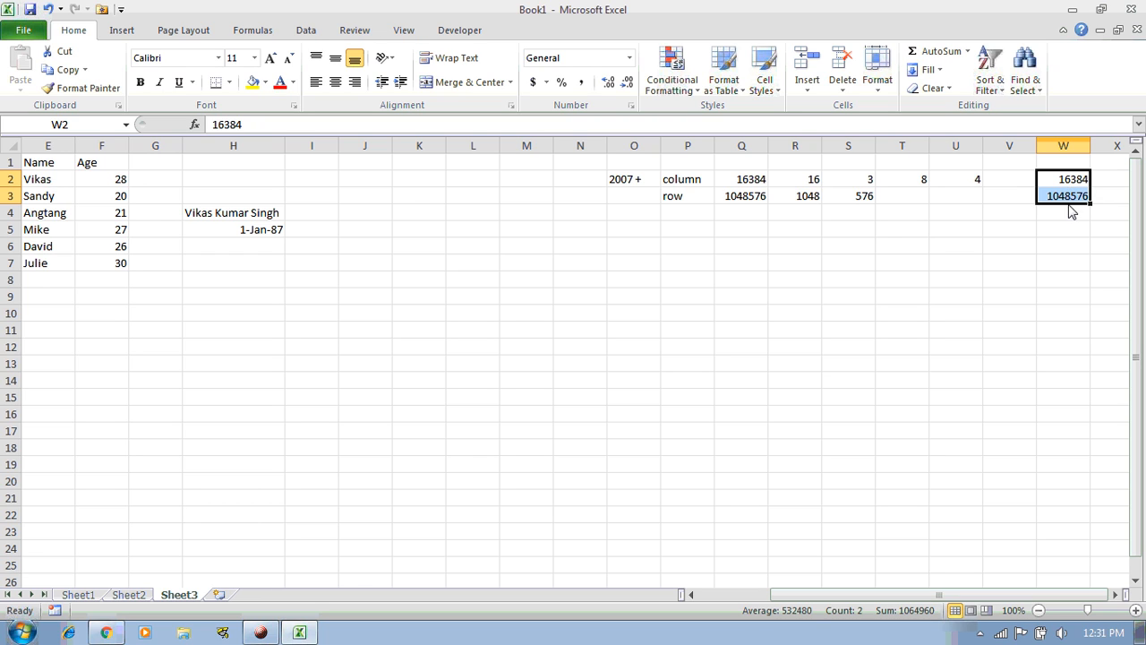
{"action": "left_click", "coordinate": [1068, 147]}
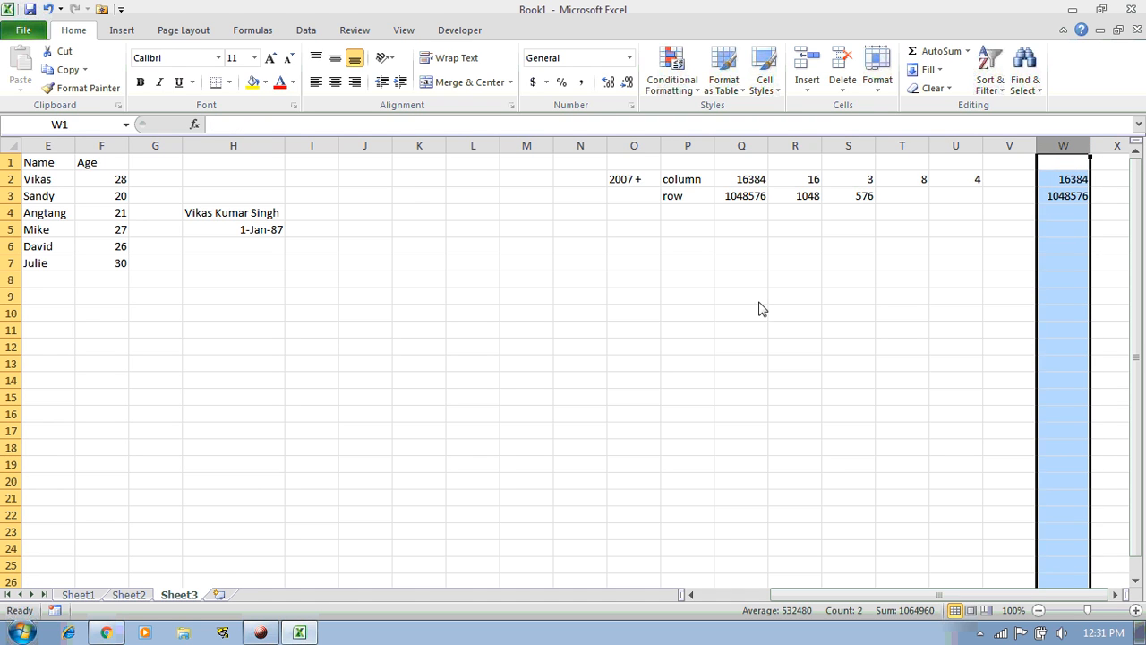
{"action": "left_click", "coordinate": [9, 265]}
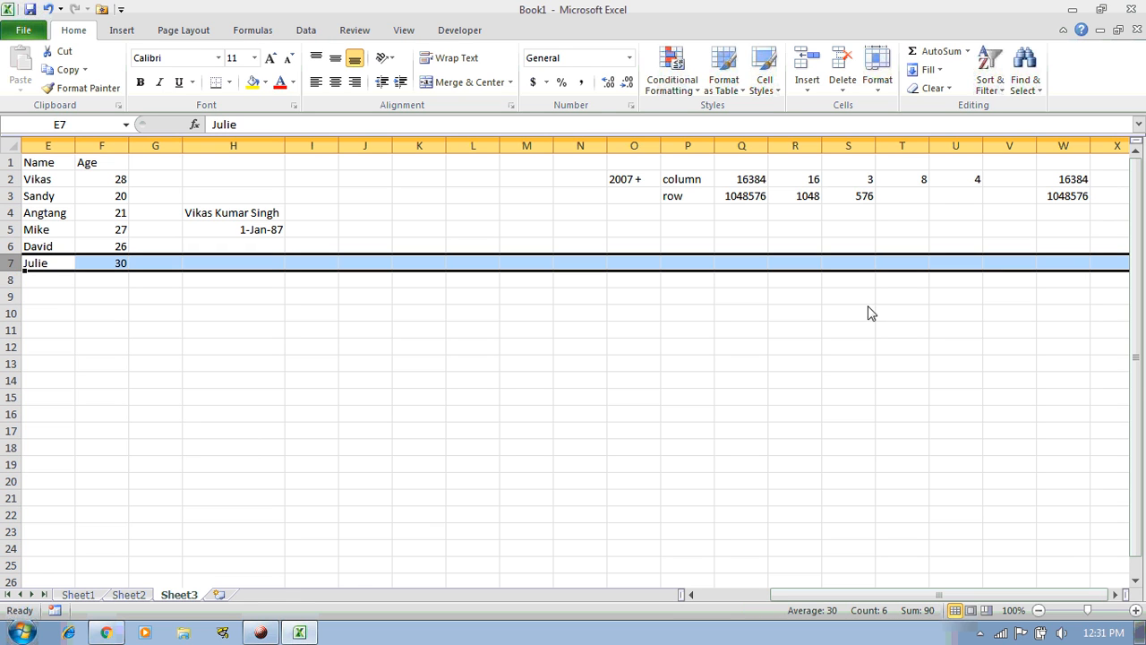
{"action": "left_click", "coordinate": [1058, 265]}
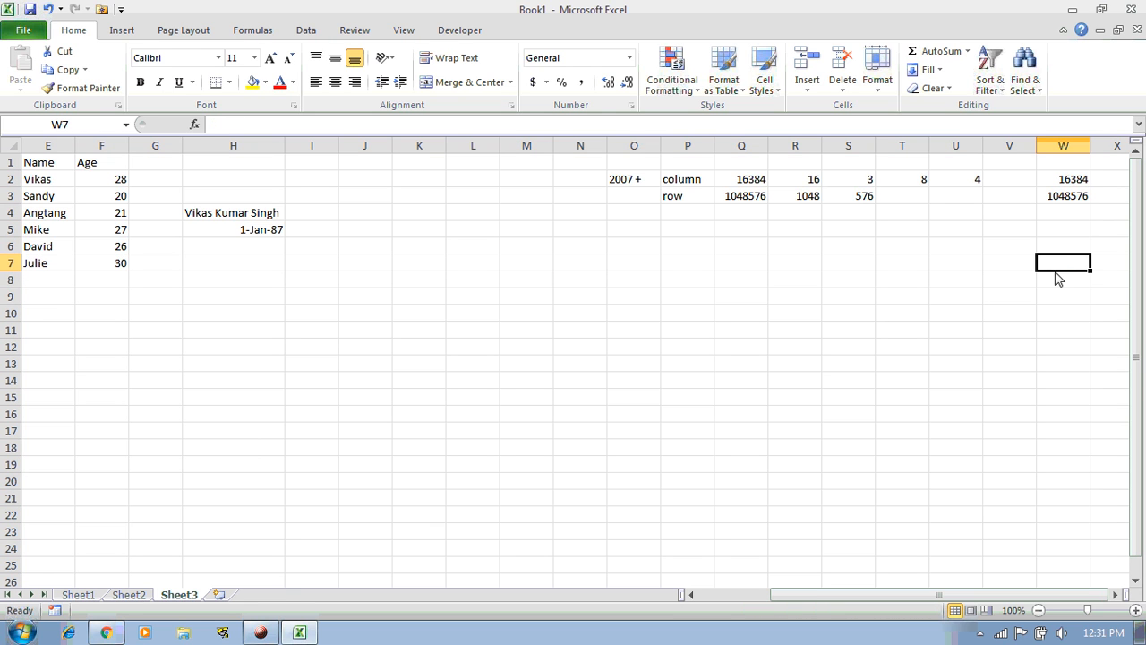
{"action": "left_click", "coordinate": [61, 167]}
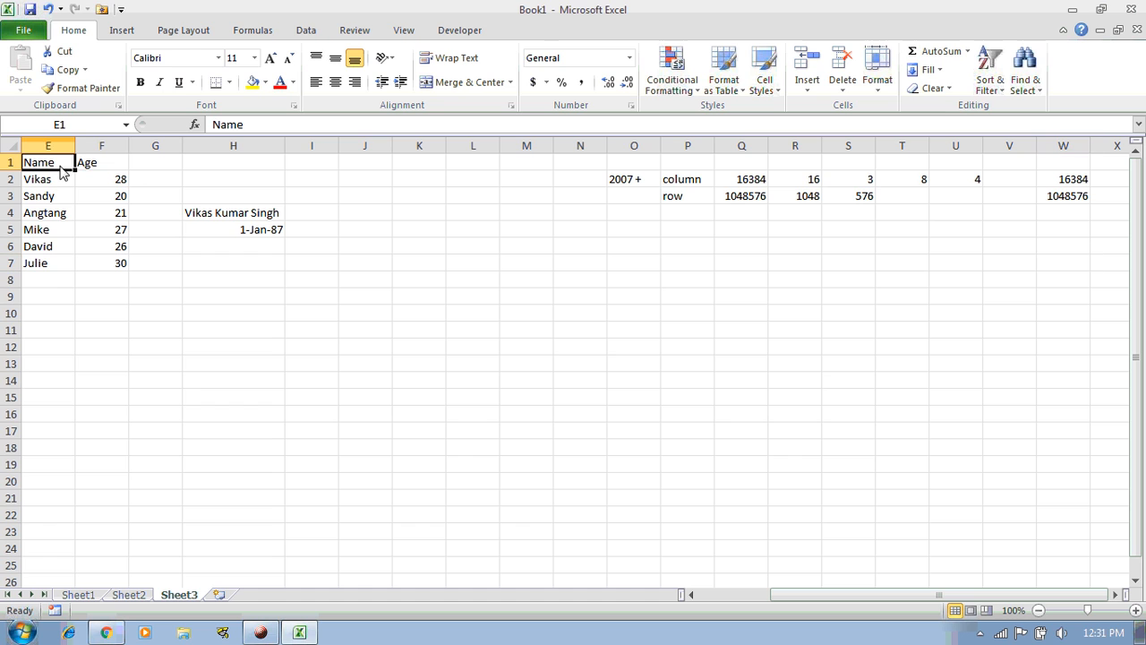
{"action": "key", "text": "ctrl+Home"}
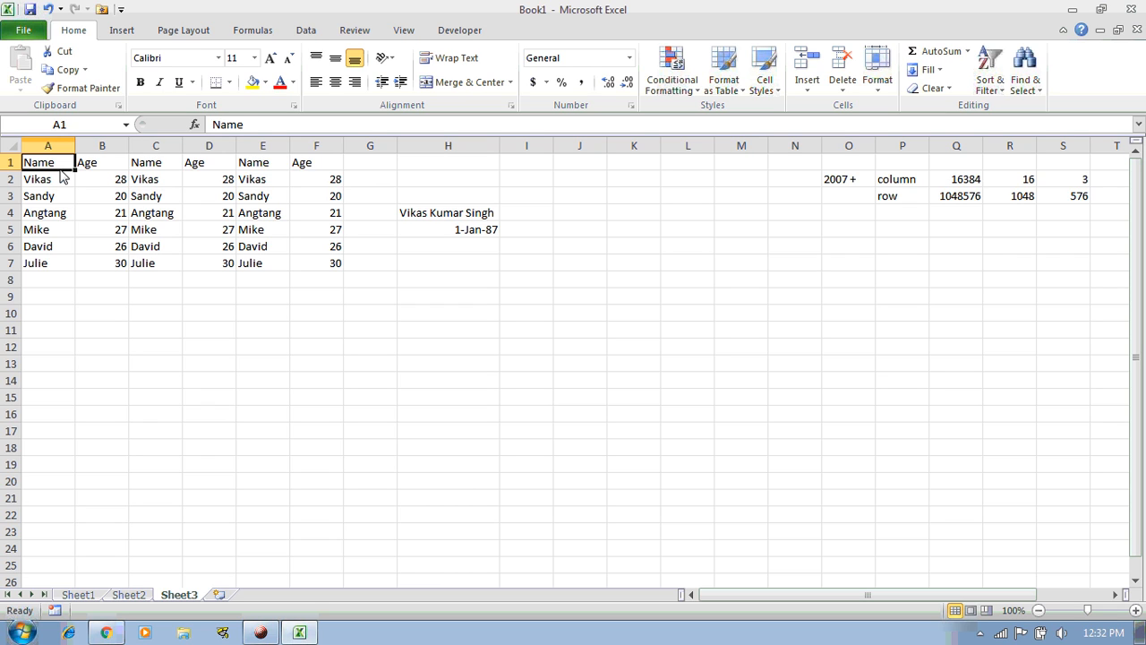
{"action": "key", "text": "ctrl+End"}
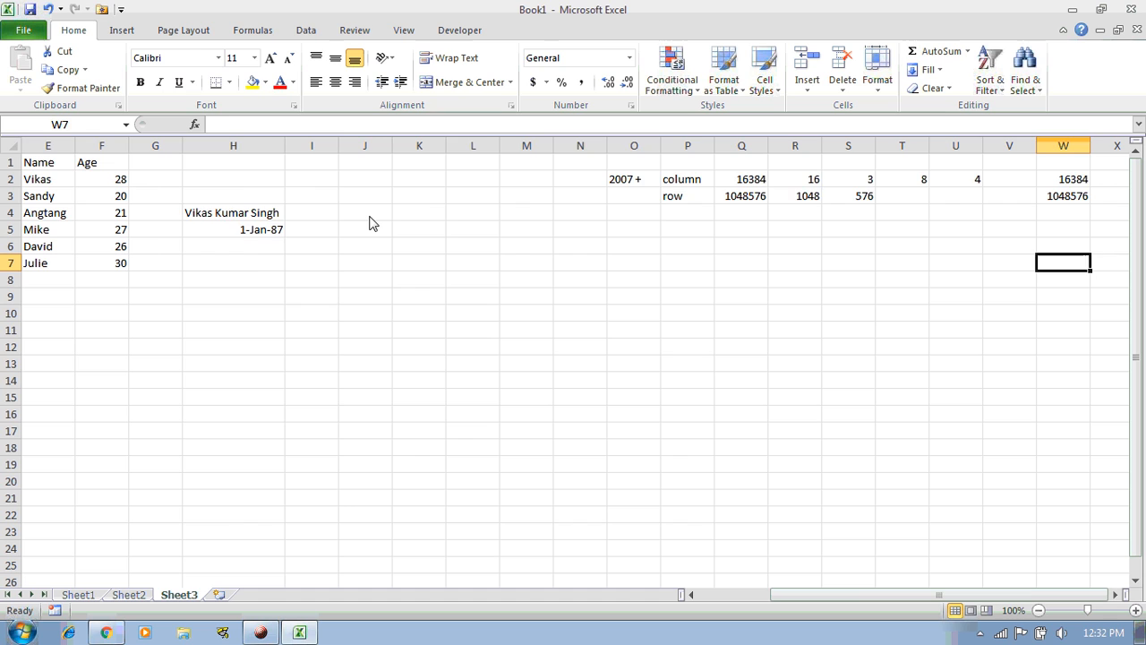
{"action": "key", "text": "ctrl+Home"}
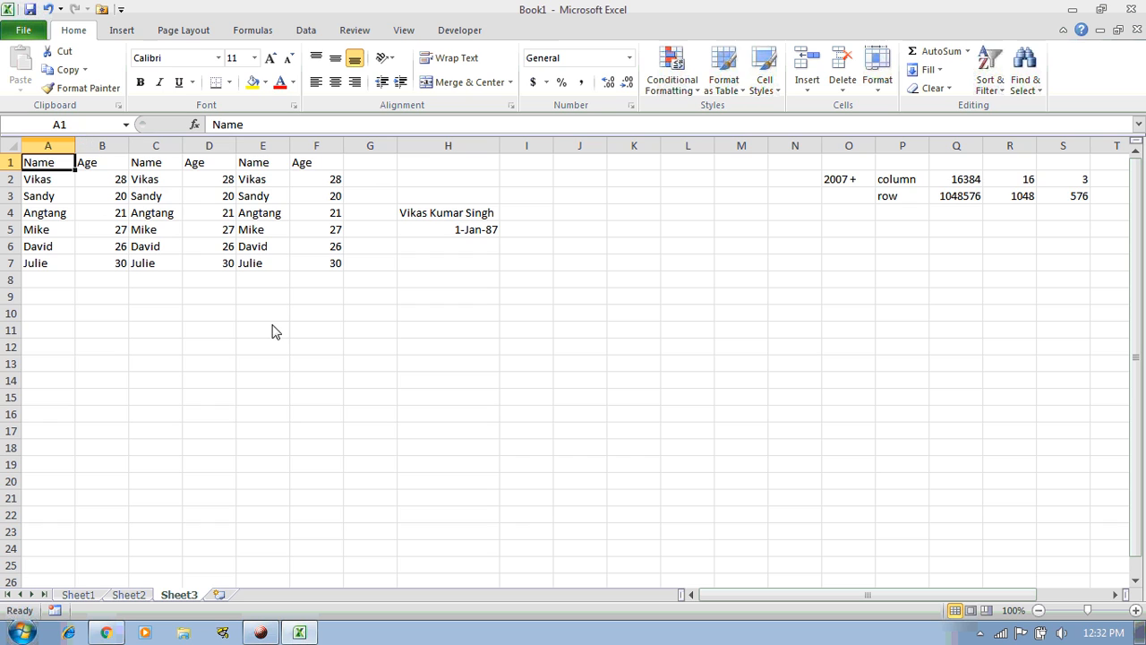
{"action": "left_click", "coordinate": [255, 634]}
{"action": "left_click_drag", "start_coordinate": [11, 162], "coordinate": [3, 571]}
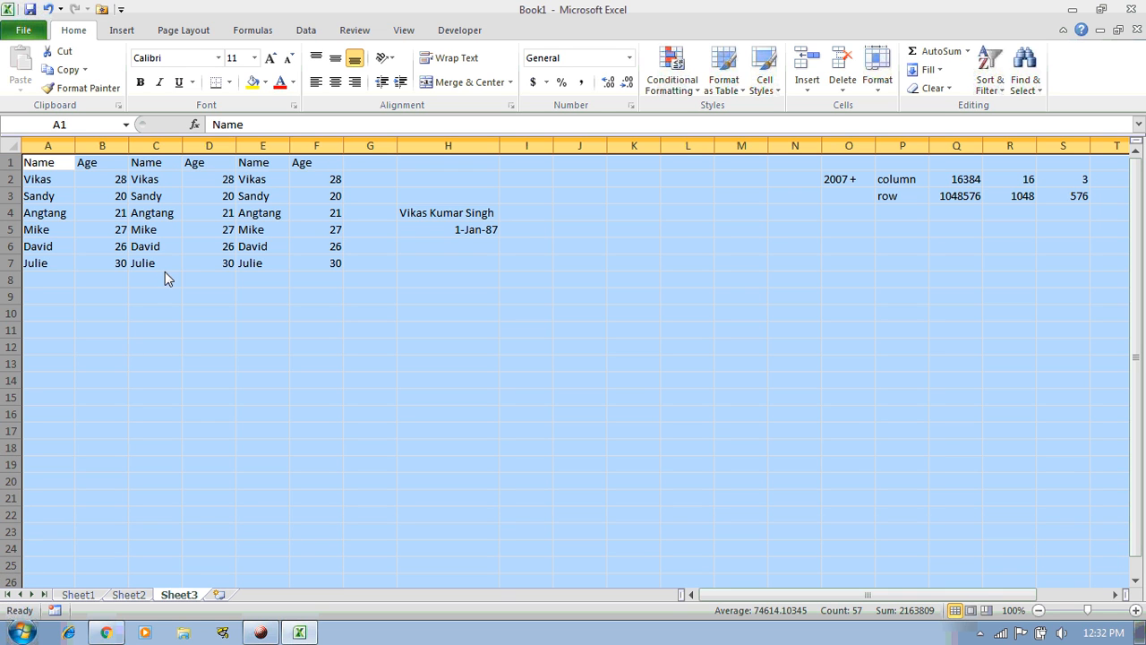
{"action": "left_click", "coordinate": [87, 279]}
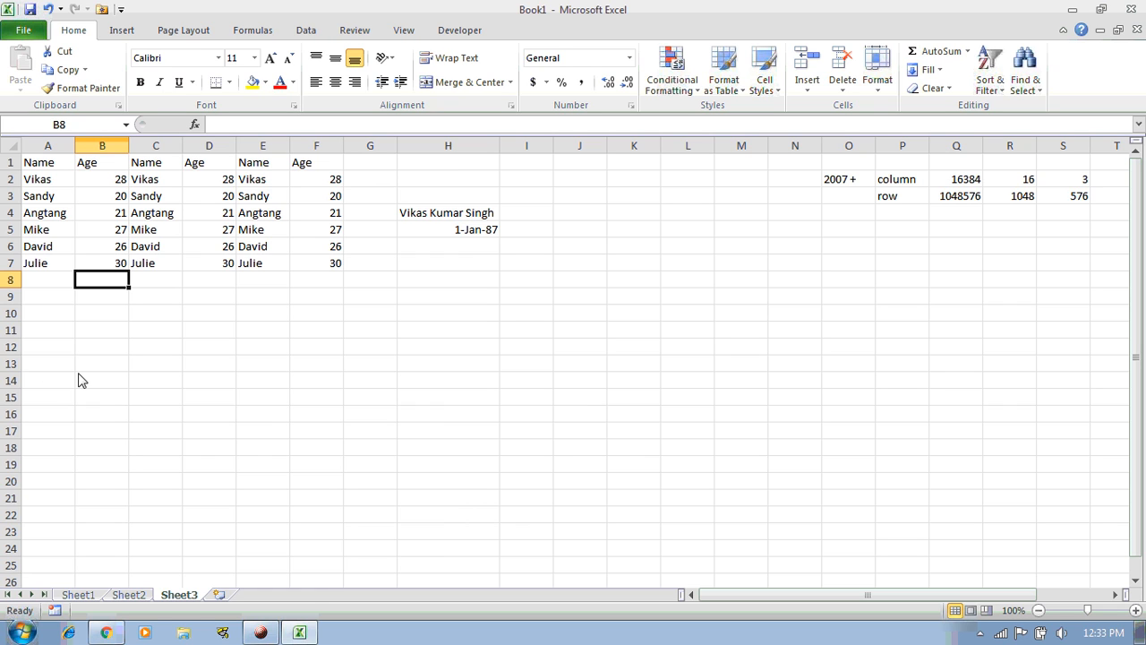
{"action": "scroll", "coordinate": [79, 380], "scroll_direction": "down", "scroll_amount": 1}
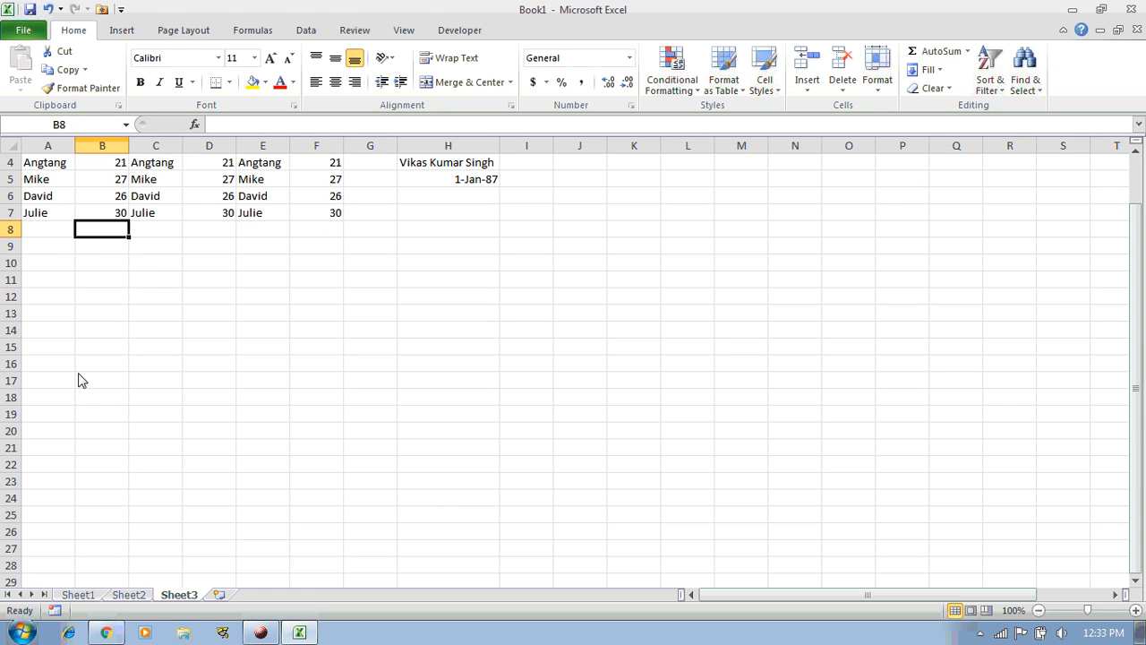
{"action": "scroll", "coordinate": [79, 380], "scroll_direction": "down", "scroll_amount": 4}
{"action": "scroll", "coordinate": [81, 286], "scroll_direction": "down", "scroll_amount": 2}
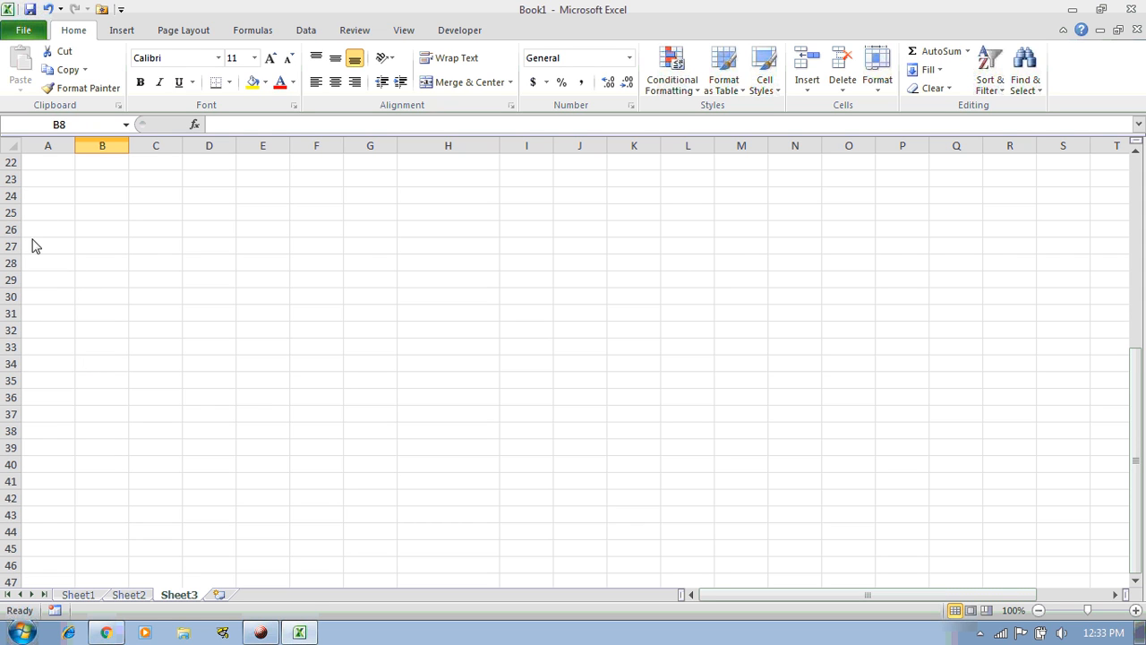
{"action": "left_click", "coordinate": [11, 246]}
{"action": "scroll", "coordinate": [62, 402], "scroll_direction": "down", "scroll_amount": 2}
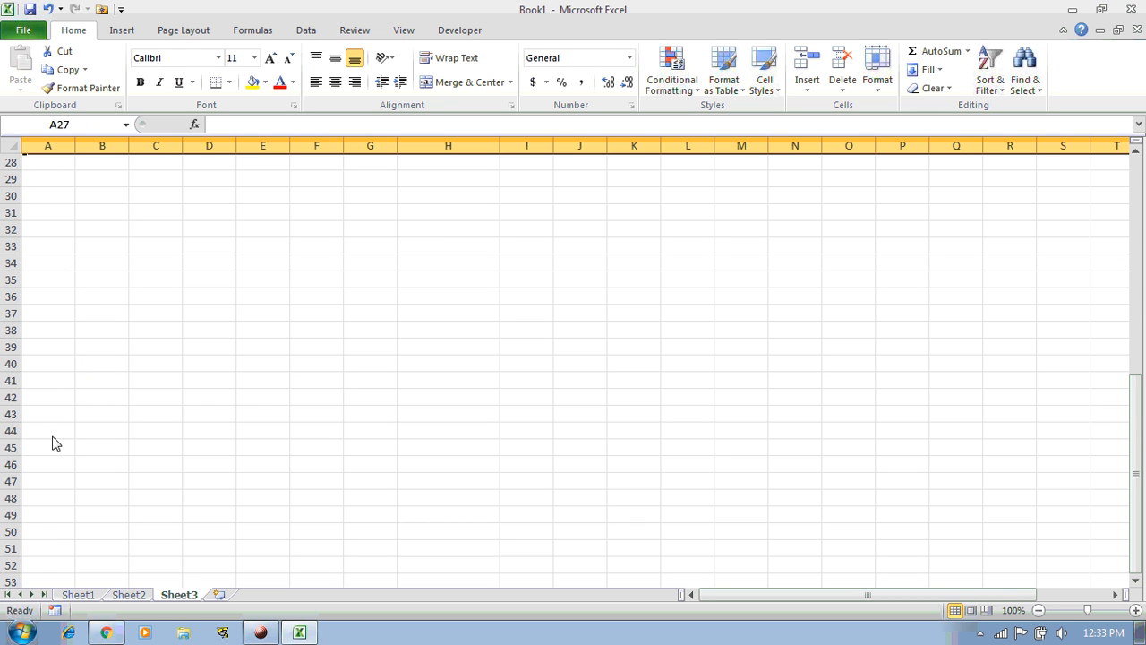
{"action": "left_click", "coordinate": [13, 565], "text": "shift"}
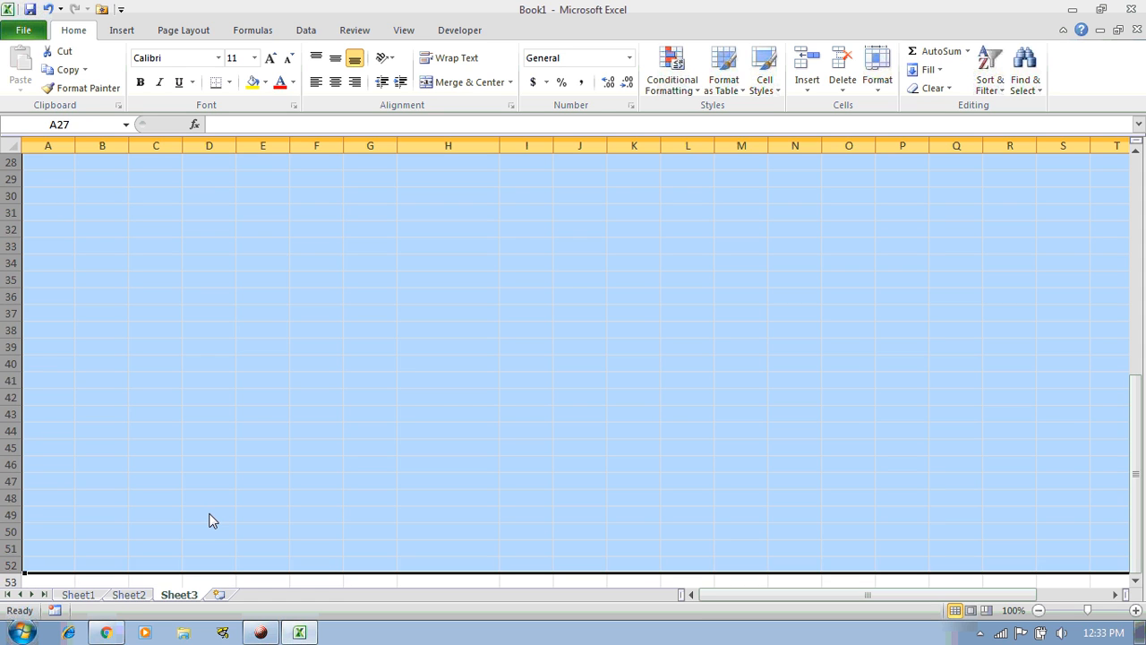
{"action": "scroll", "coordinate": [212, 520], "scroll_direction": "up", "scroll_amount": 1}
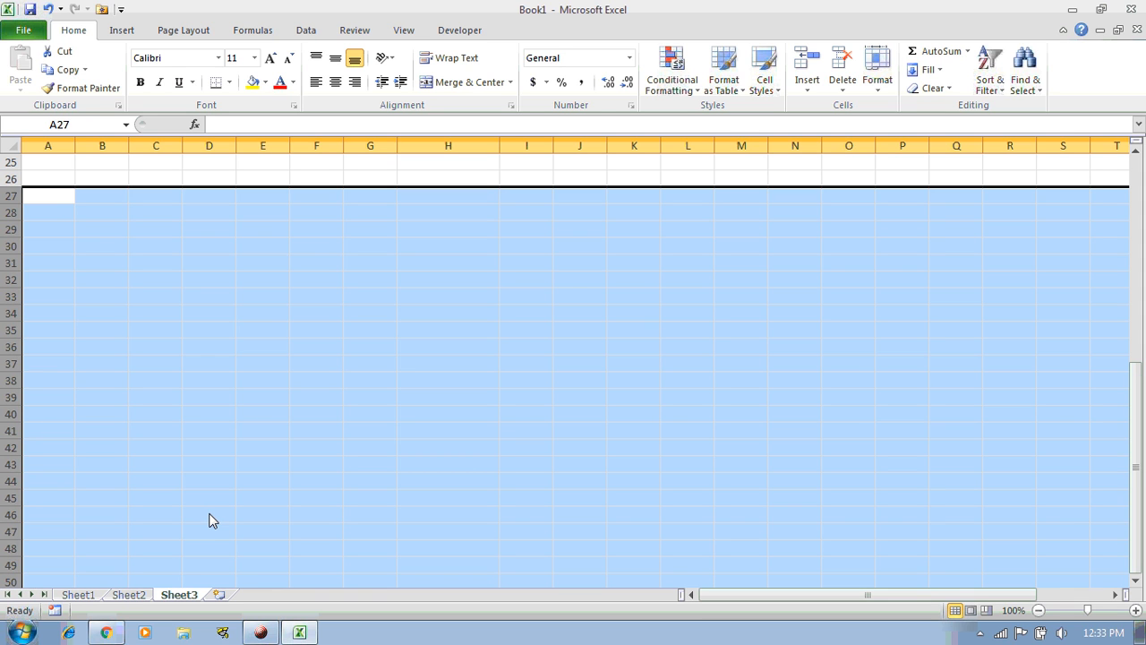
{"action": "scroll", "coordinate": [213, 520], "scroll_direction": "down", "scroll_amount": 1}
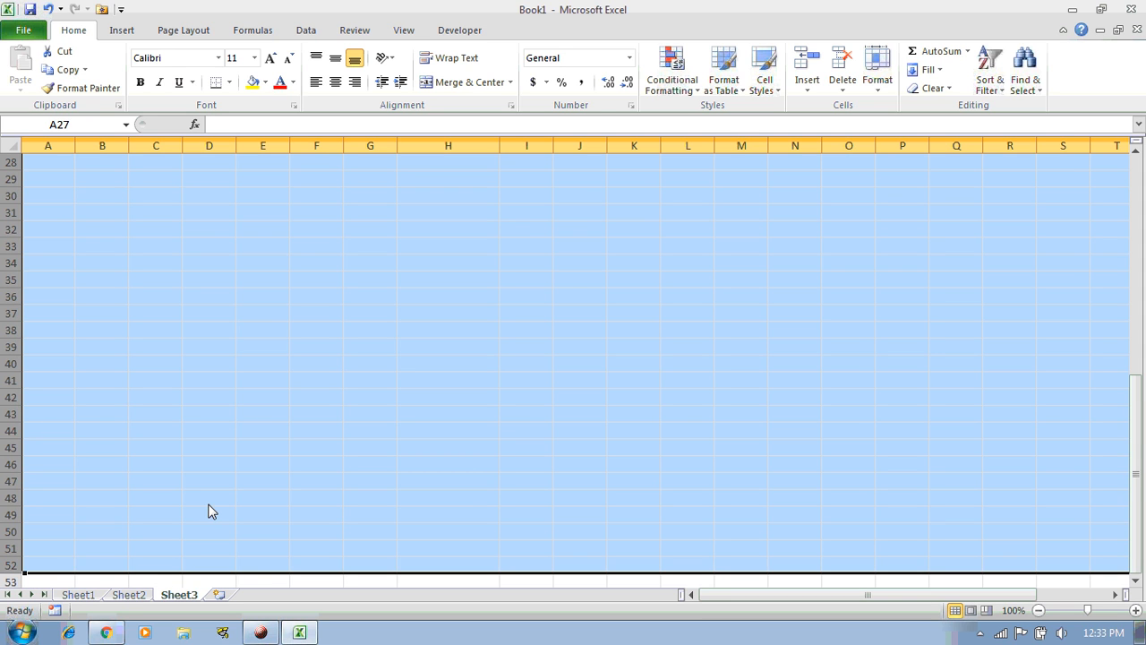
{"action": "scroll", "coordinate": [211, 511], "scroll_direction": "up", "scroll_amount": 1}
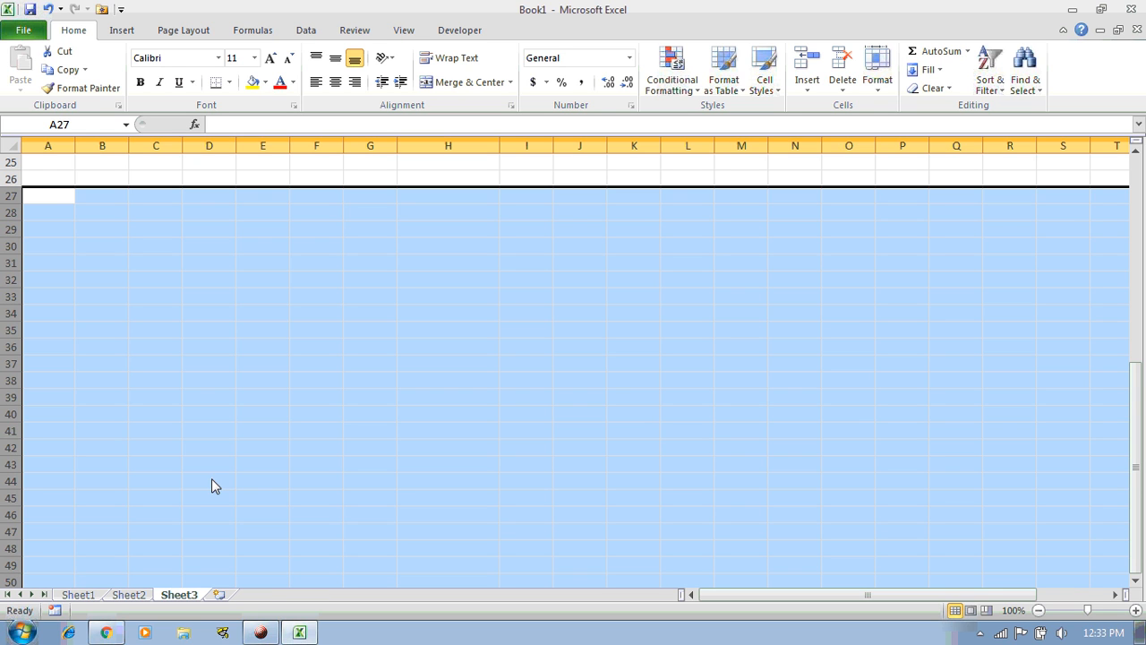
{"action": "scroll", "coordinate": [184, 454], "scroll_direction": "down", "scroll_amount": 1}
{"action": "scroll", "coordinate": [180, 453], "scroll_direction": "up", "scroll_amount": 9}
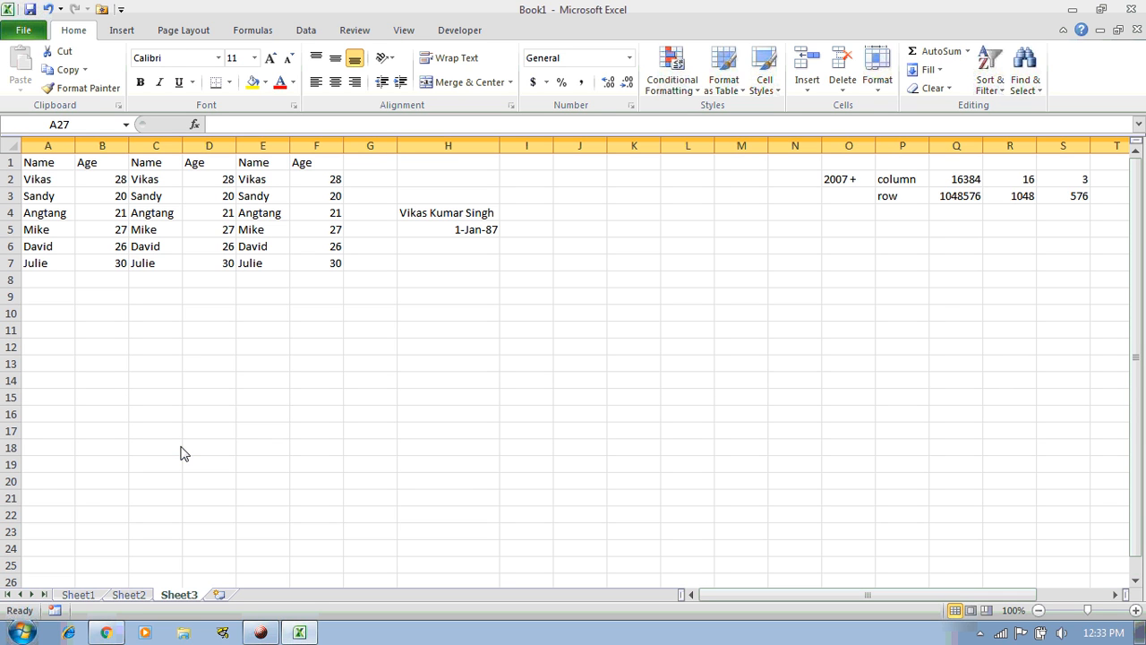
{"action": "left_click", "coordinate": [42, 166]}
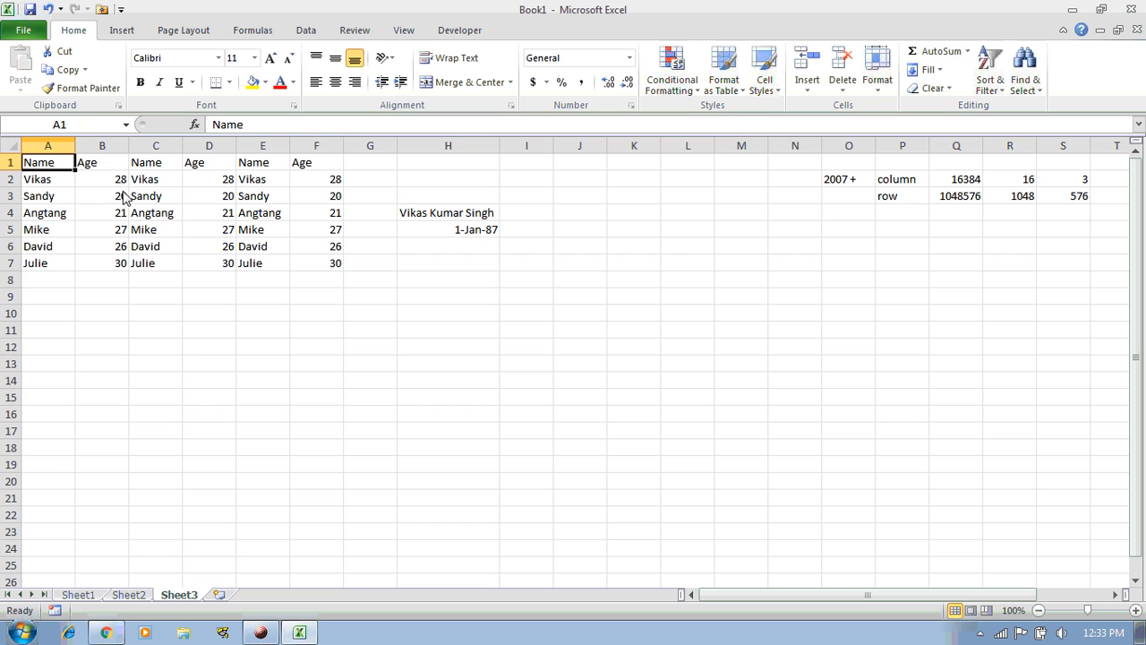
Copy the Julie, 30 row (A7:F7) down through row 157, then return to A1
{"action": "left_click_drag", "start_coordinate": [41, 167], "coordinate": [324, 264]}
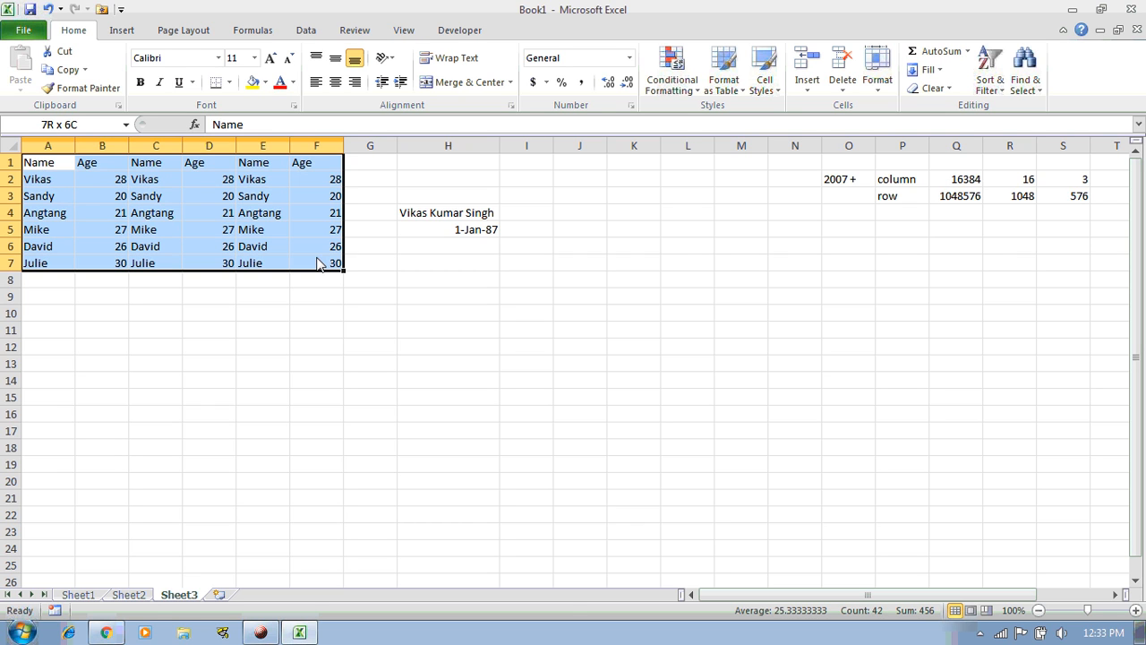
{"action": "key", "text": "ctrl+c"}
{"action": "left_click_drag", "start_coordinate": [54, 266], "coordinate": [332, 266]}
{"action": "scroll", "coordinate": [297, 353], "scroll_direction": "down", "scroll_amount": 20}
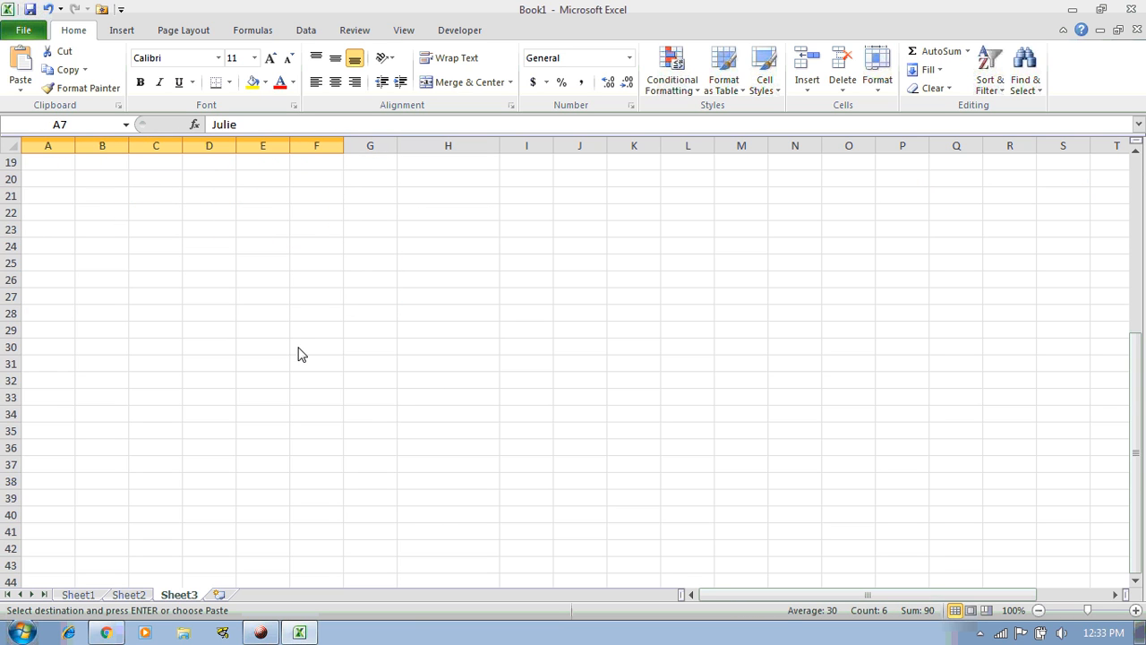
{"action": "scroll", "coordinate": [300, 351], "scroll_direction": "down", "scroll_amount": 13}
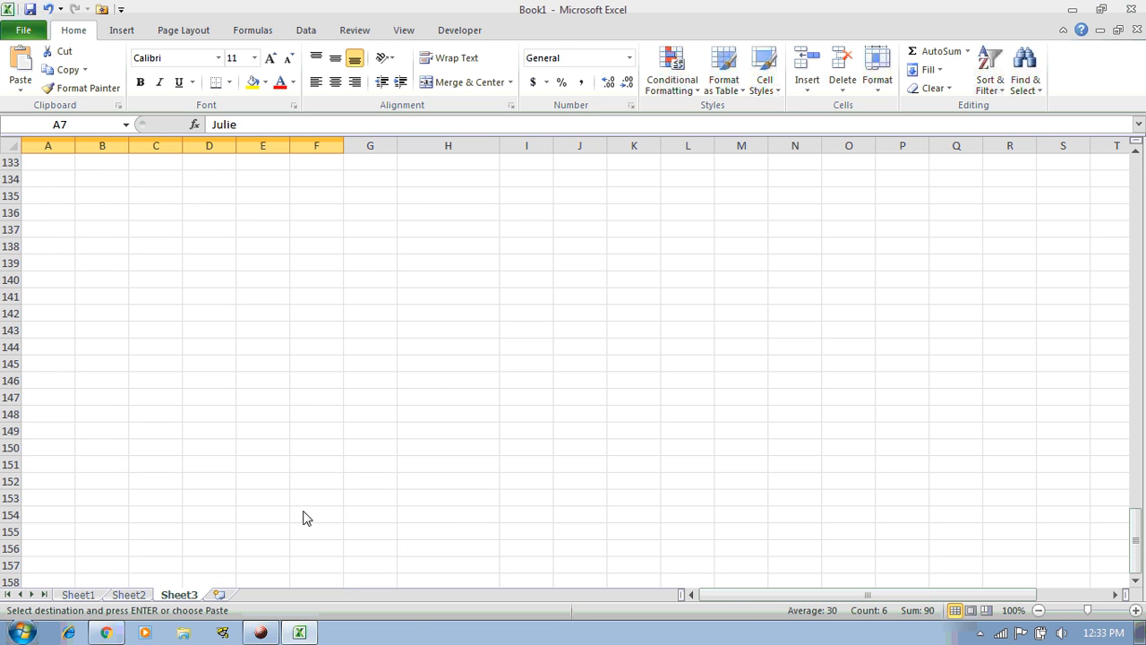
{"action": "left_click", "coordinate": [320, 565], "text": "shift"}
{"action": "key", "text": "Return"}
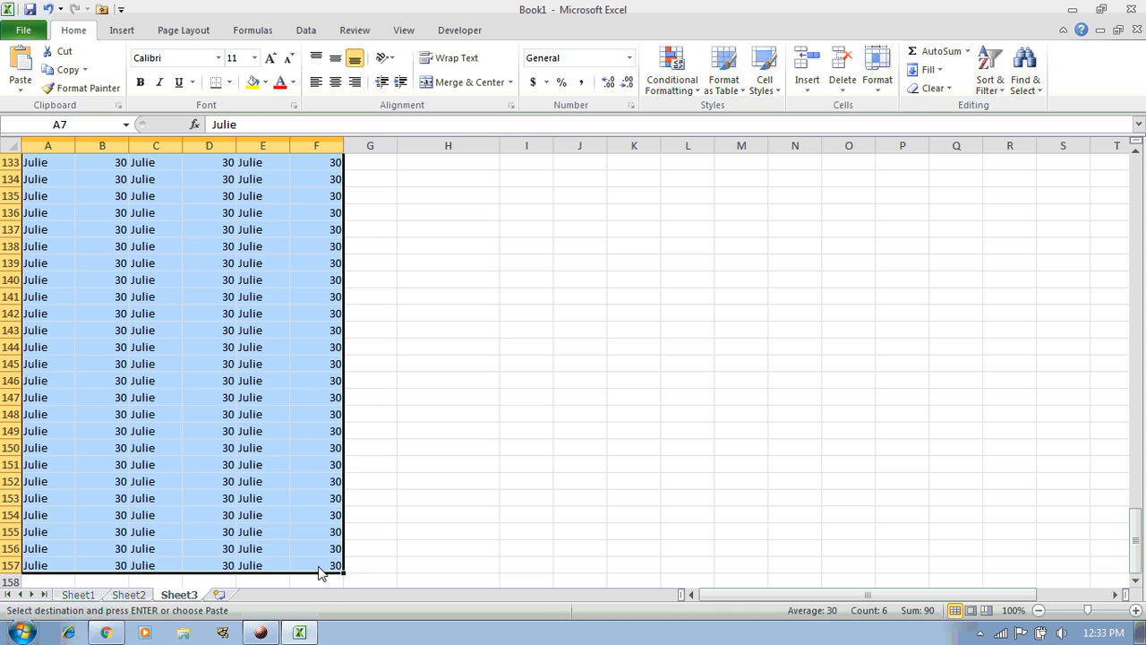
{"action": "scroll", "coordinate": [370, 544], "scroll_direction": "up", "scroll_amount": 12}
{"action": "left_click", "coordinate": [109, 387]}
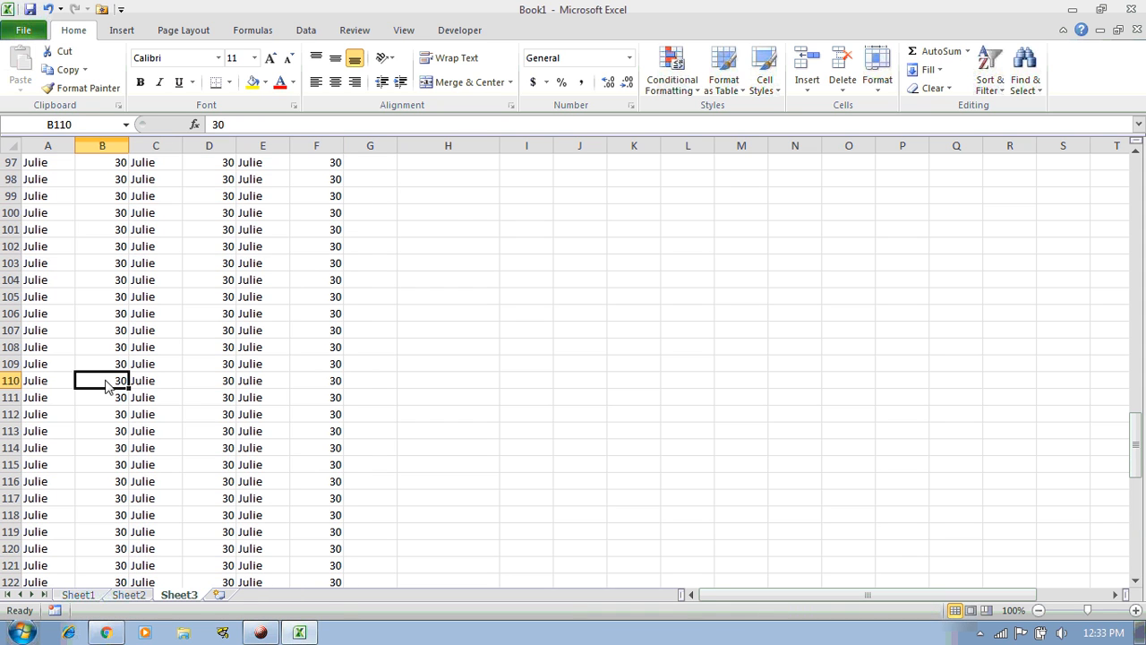
{"action": "key", "text": "ctrl+Up"}
{"action": "key", "text": "ctrl+Left"}
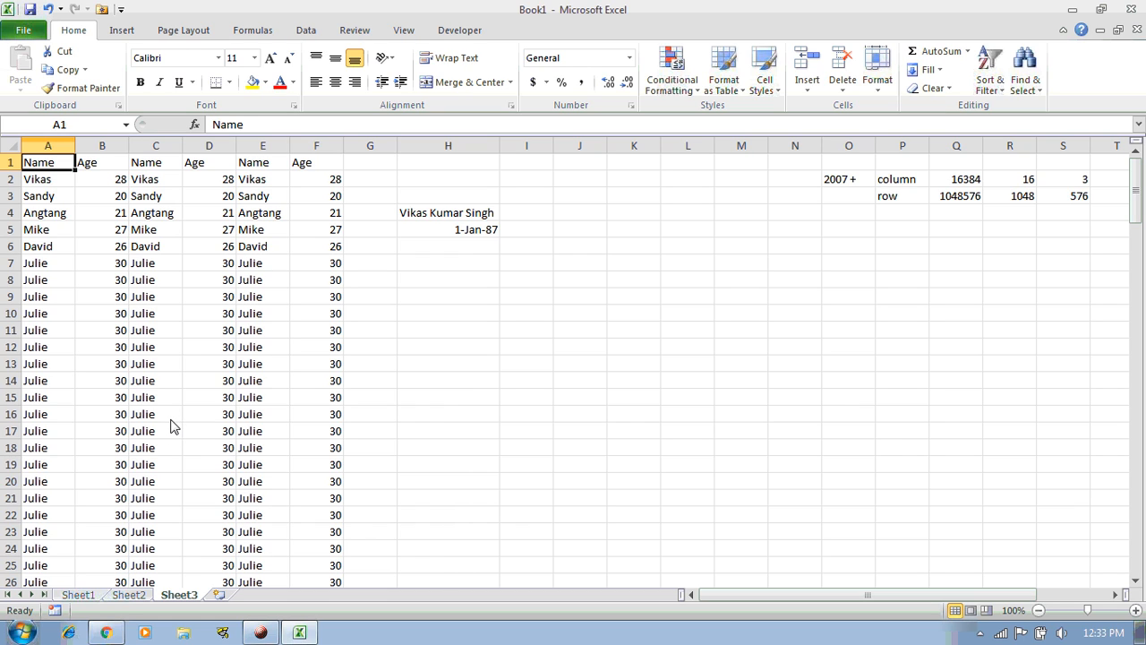
{"action": "left_click", "coordinate": [12, 163]}
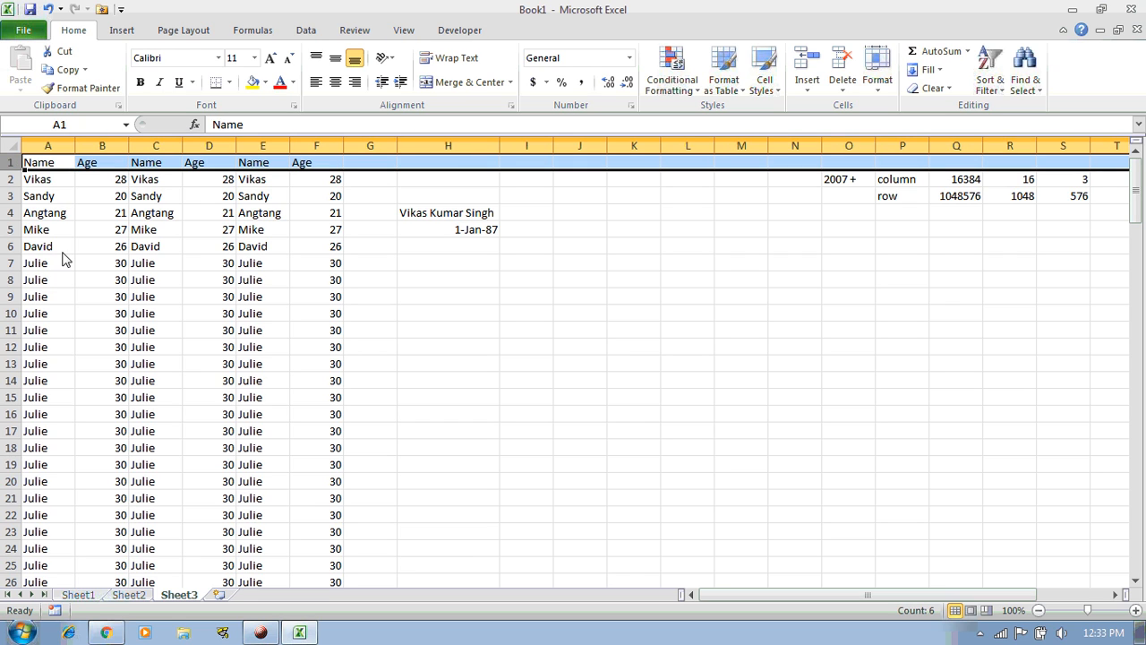
{"action": "left_click", "coordinate": [13, 582]}
{"action": "key", "text": "ctrl+Home"}
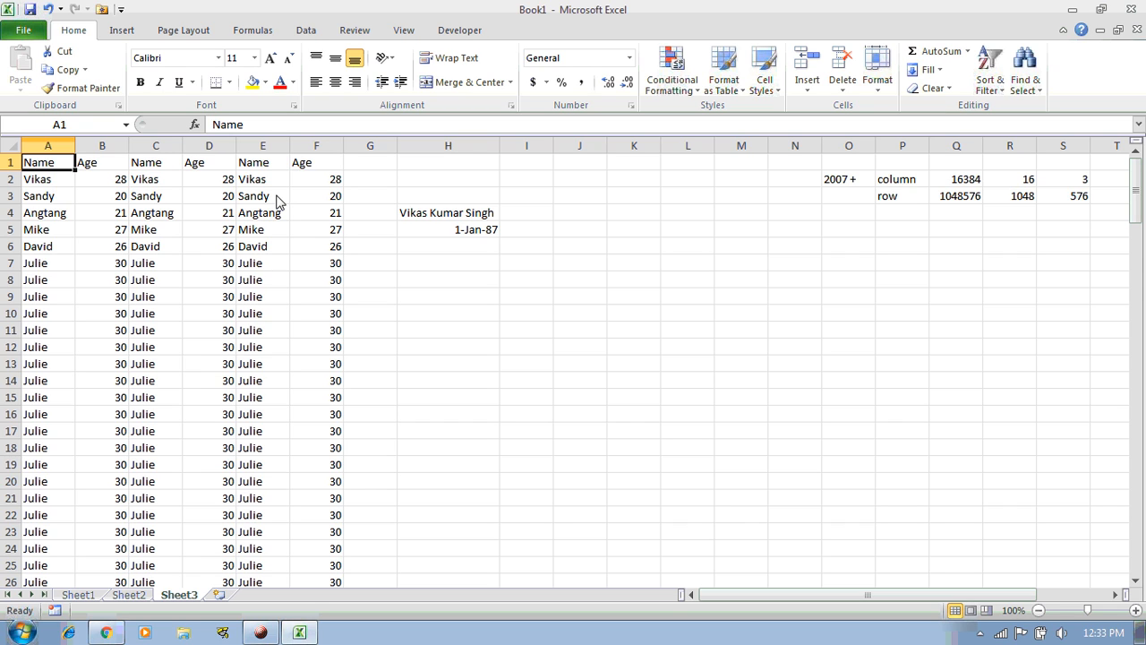
{"action": "key", "text": "Page_Down"}
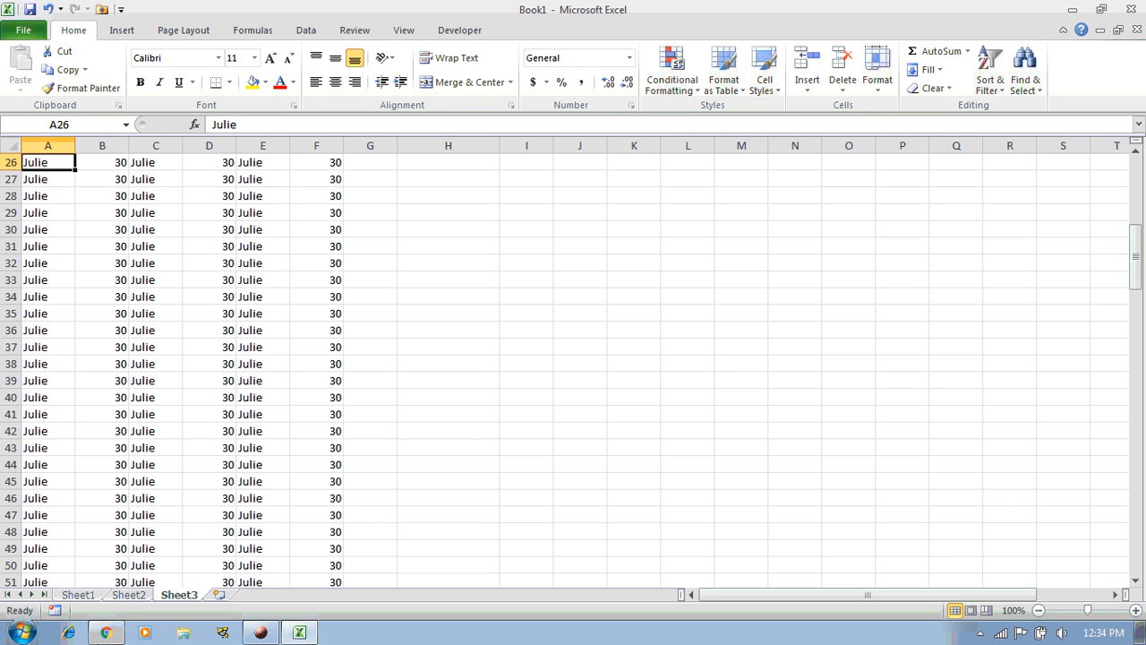
{"action": "left_click_drag", "start_coordinate": [60, 582], "coordinate": [329, 584]}
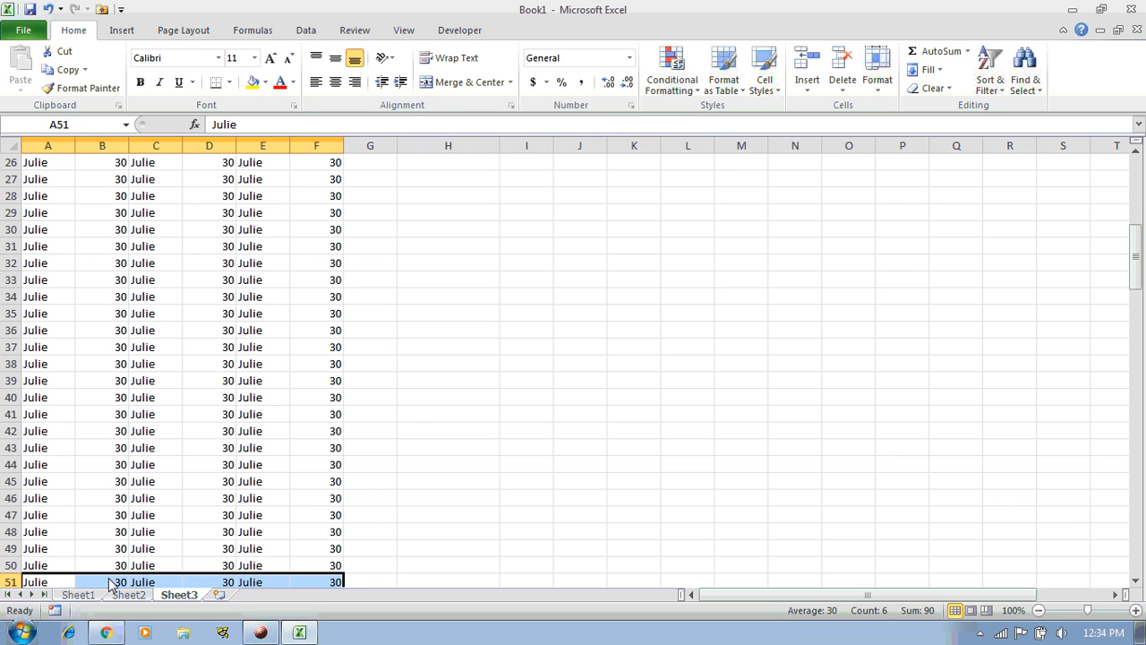
{"action": "left_click", "coordinate": [57, 582]}
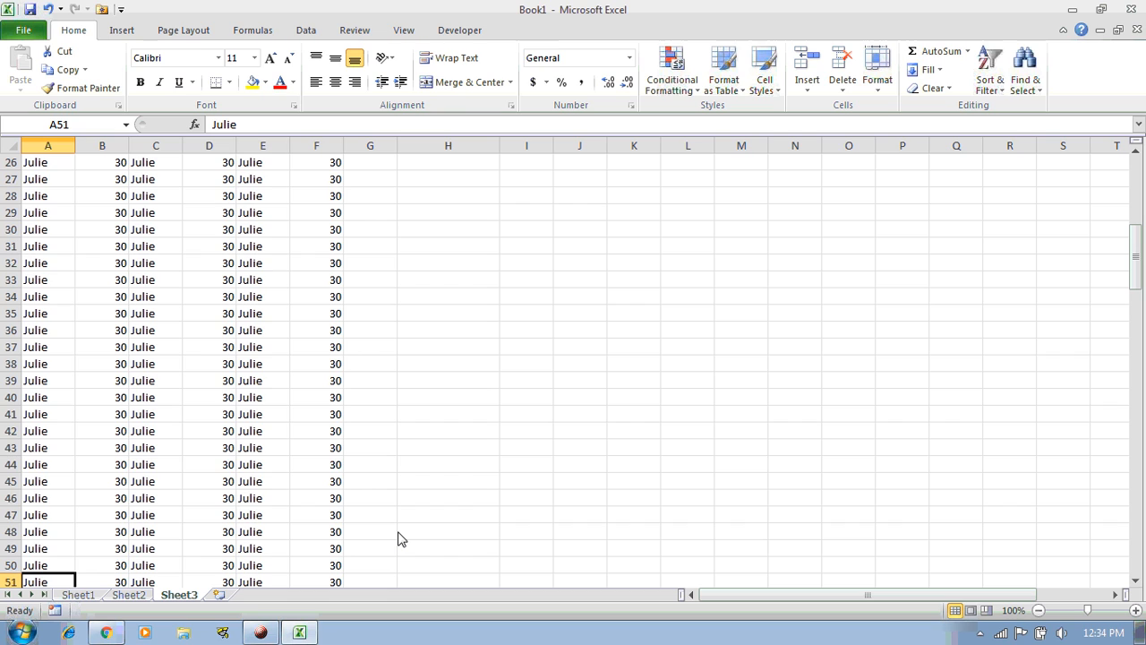
{"action": "key", "text": "Page_Down"}
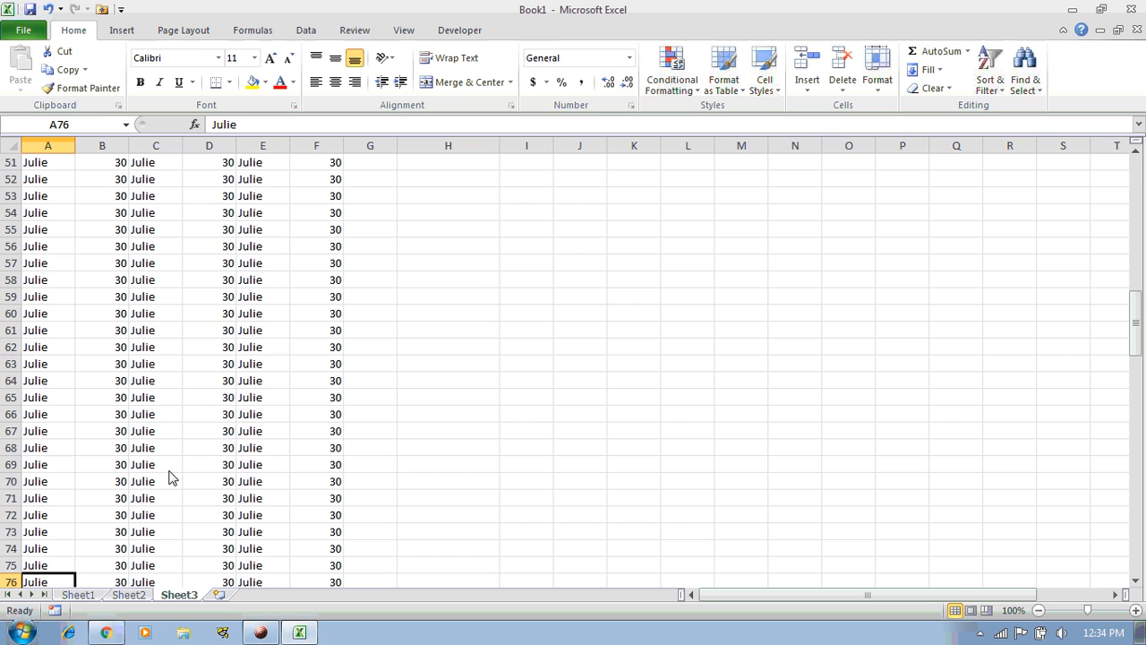
{"action": "key", "text": "Page_Down"}
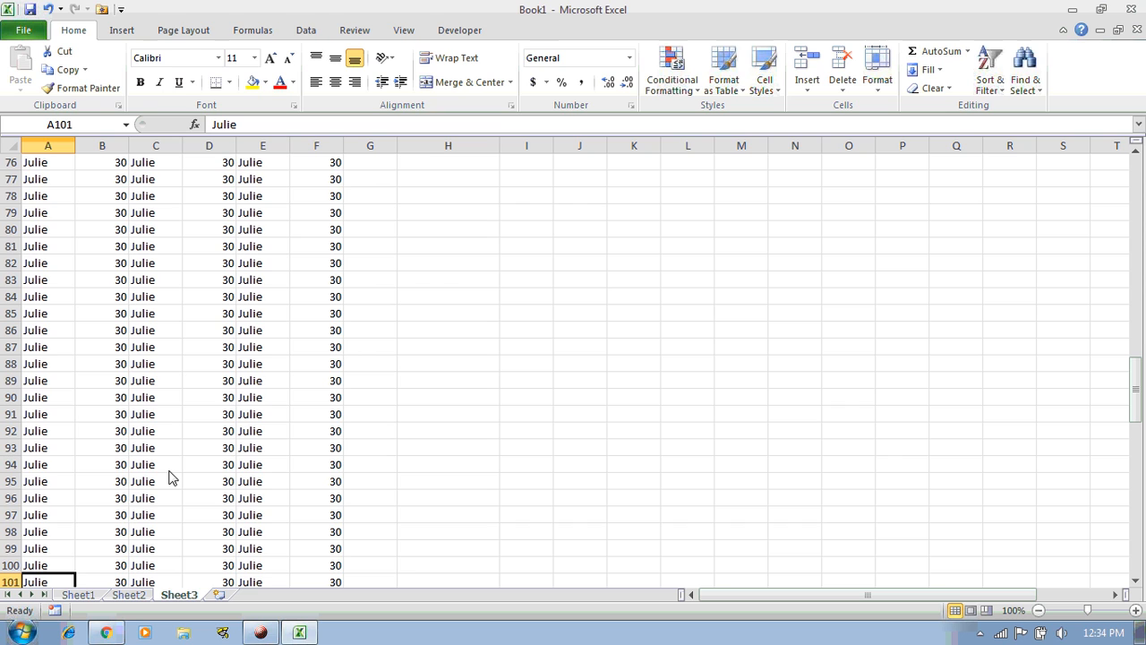
{"action": "key", "text": "Page_Up"}
{"action": "key", "text": "Page_Up"}
{"action": "key", "text": "Page_Up"}
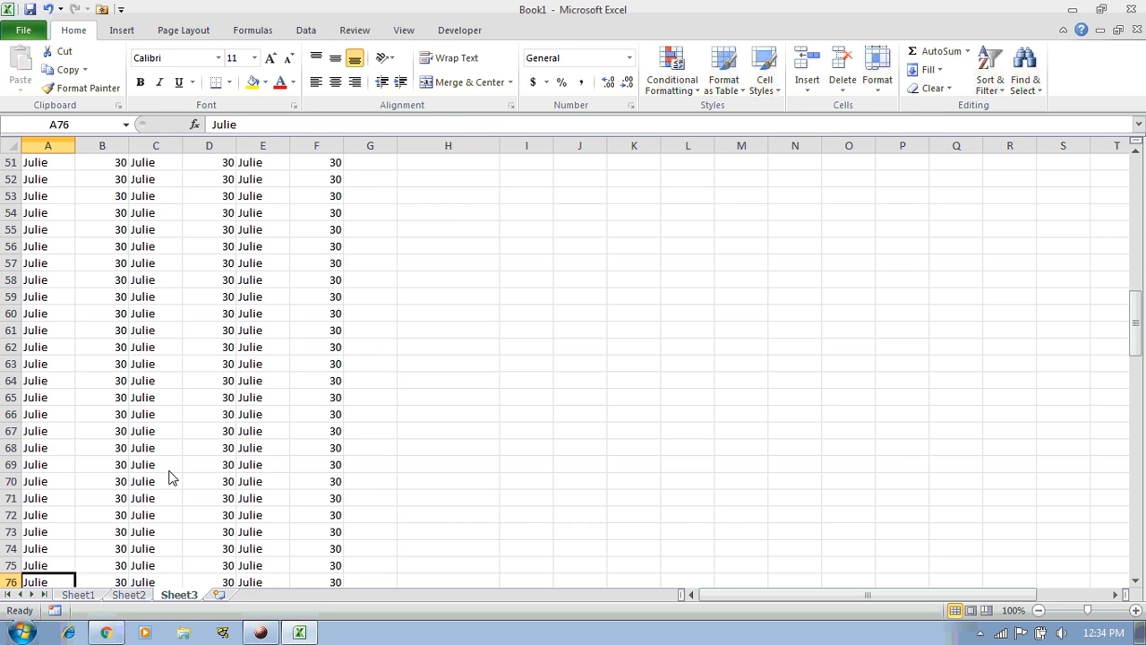
{"action": "key", "text": "Page_Down"}
{"action": "key", "text": "Page_Down"}
{"action": "key", "text": "Page_Down"}
{"action": "key", "text": "Page_Up"}
{"action": "key", "text": "Page_Up"}
{"action": "key", "text": "Page_Up"}
{"action": "key", "text": "Page_Down"}
{"action": "key", "text": "Page_Up"}
{"action": "key", "text": "Page_Down"}
{"action": "key", "text": "Page_Down"}
{"action": "key", "text": "Page_Down"}
{"action": "key", "text": "Page_Up"}
{"action": "key", "text": "Page_Up"}
{"action": "key", "text": "Page_Up"}
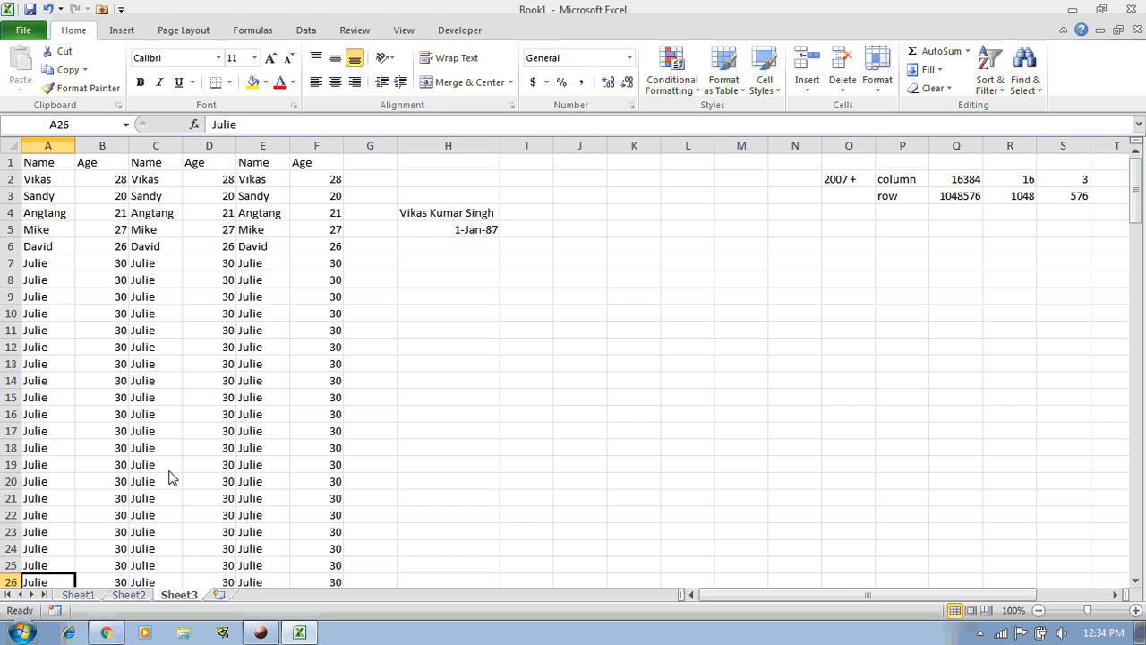
{"action": "key", "text": "Page_Up"}
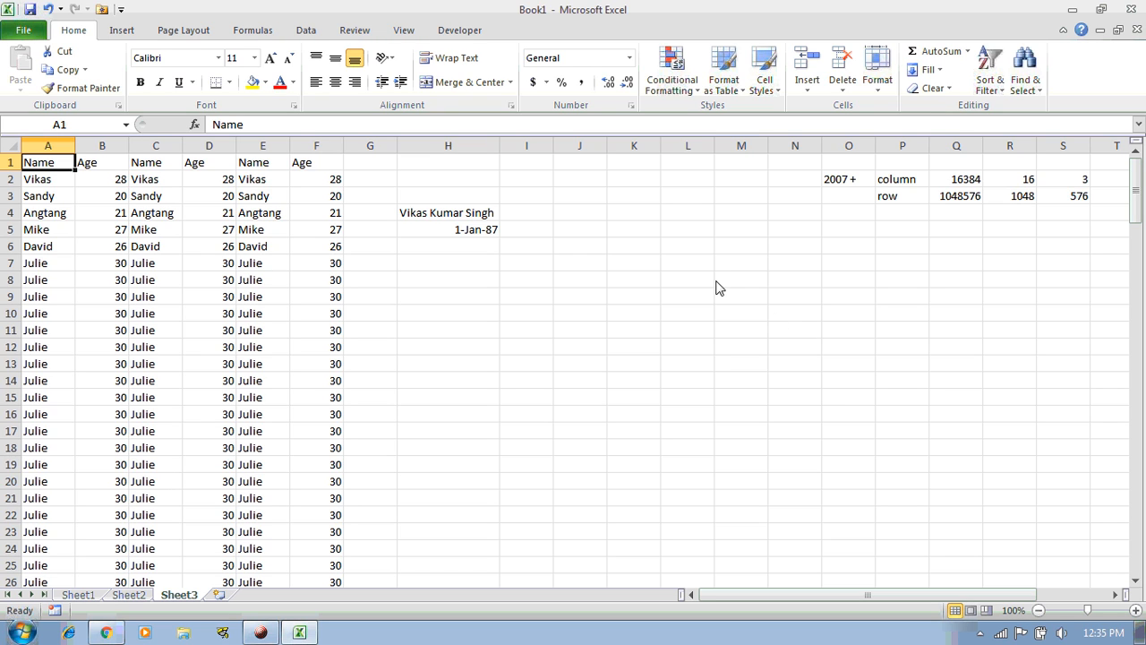
Delete columns K through N and enter the note 'Ctrl + ->' in J7
{"action": "left_click_drag", "start_coordinate": [795, 148], "coordinate": [627, 152]}
{"action": "key", "text": "ctrl+minus"}
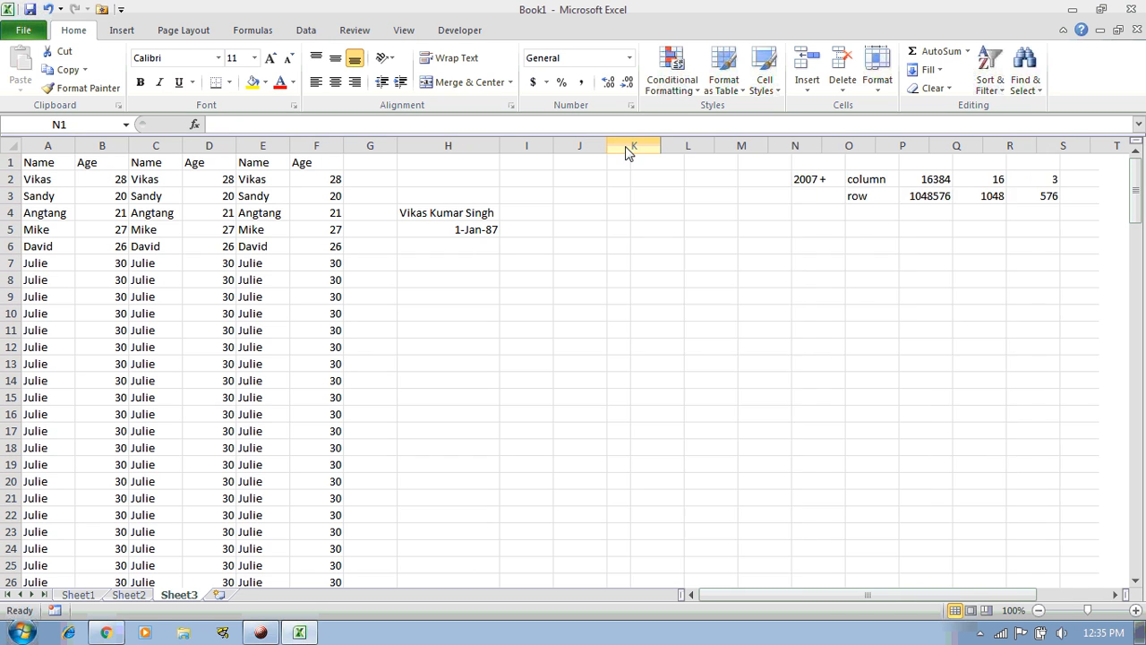
{"action": "key", "text": "Down"}
{"action": "key", "text": "Down"}
{"action": "key", "text": "Down"}
{"action": "key", "text": "Down"}
{"action": "key", "text": "Down"}
{"action": "key", "text": "Down"}
{"action": "key", "text": "Left"}
{"action": "key", "text": "Left"}
{"action": "key", "text": "Left"}
{"action": "key", "text": "Left"}
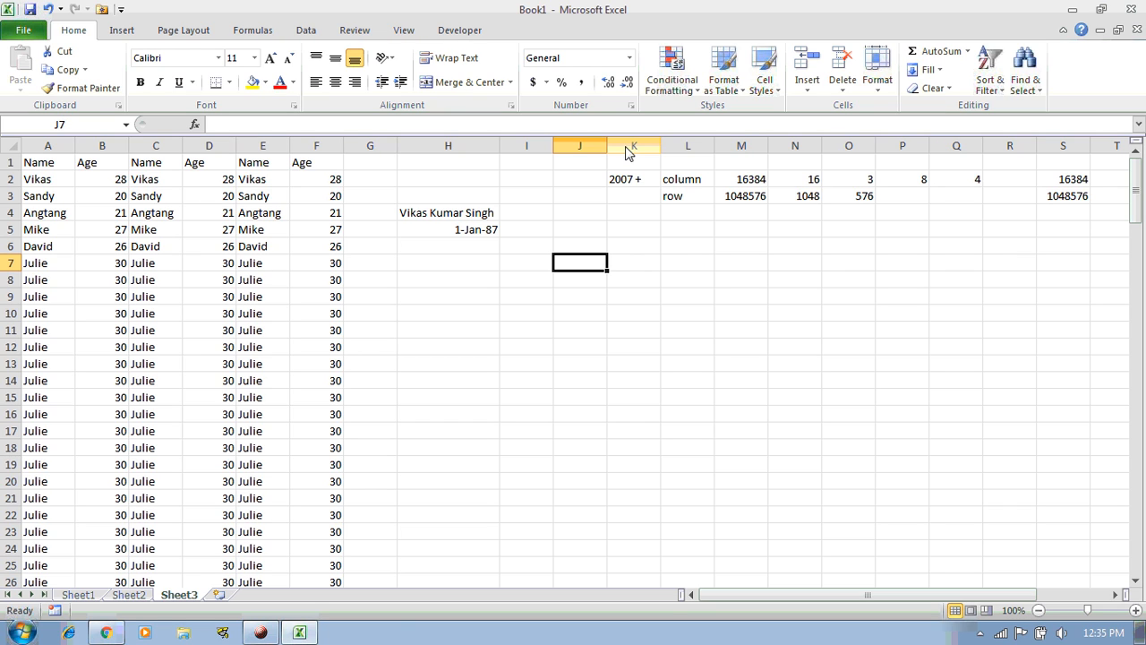
{"action": "type", "text": "C"}
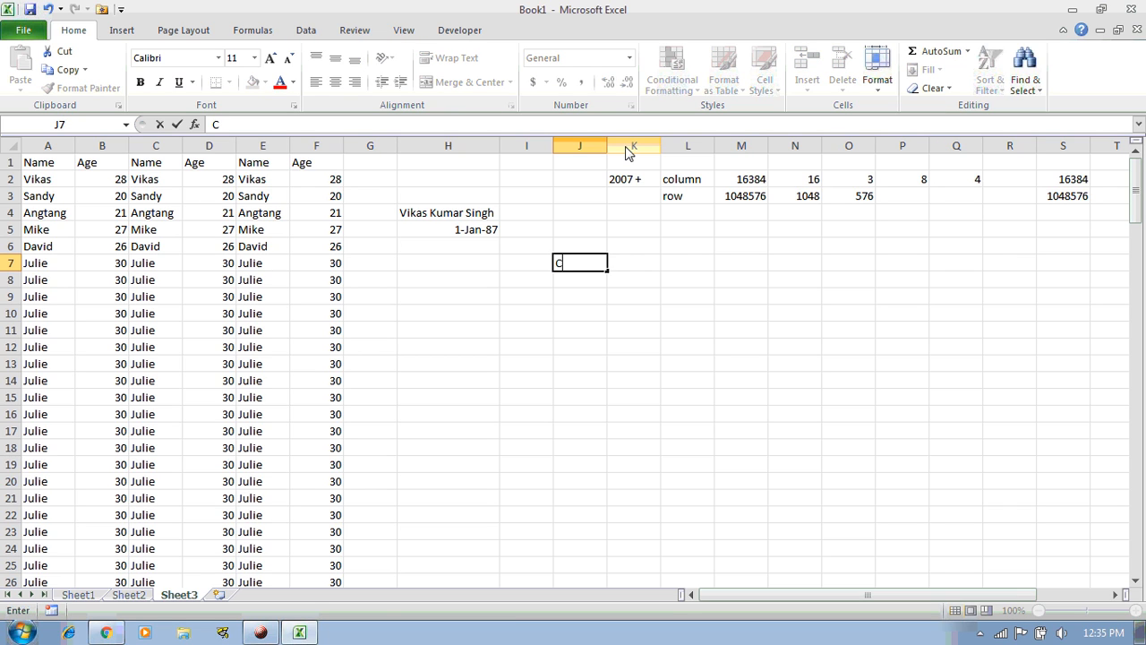
{"action": "type", "text": "trl + 1"}
{"action": "key", "text": "BackSpace"}
{"action": "type", "text": "->"}
{"action": "key", "text": "Return"}
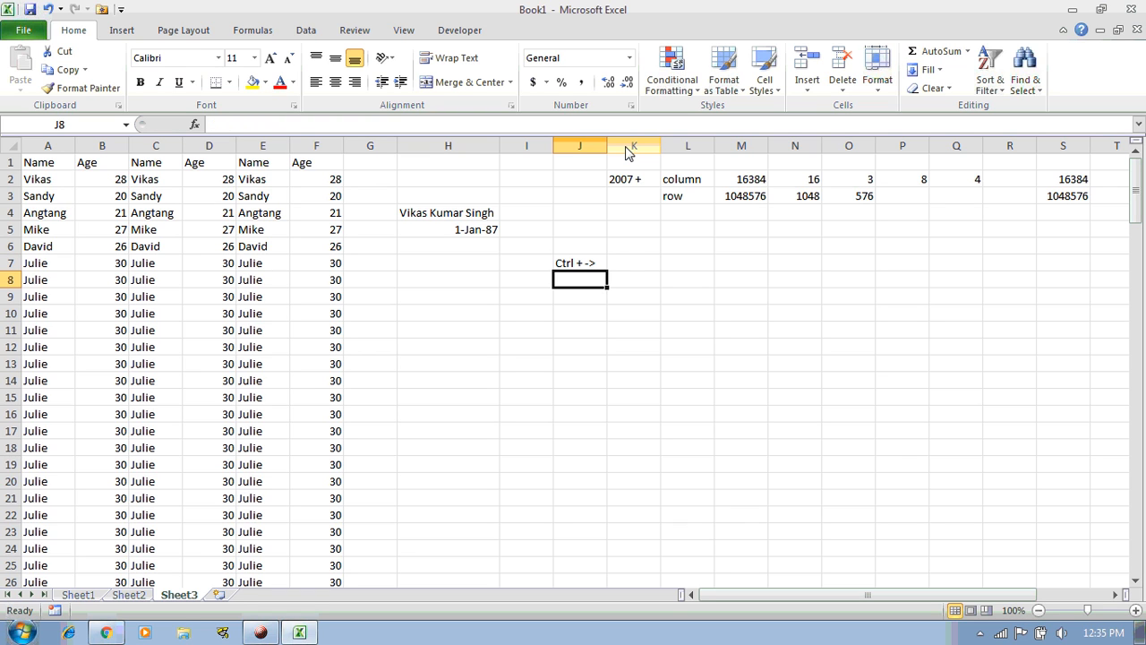
Enter 'Crtl + <-' in J8 and start 'Crtl +' in J9
{"action": "type", "text": "Crt"}
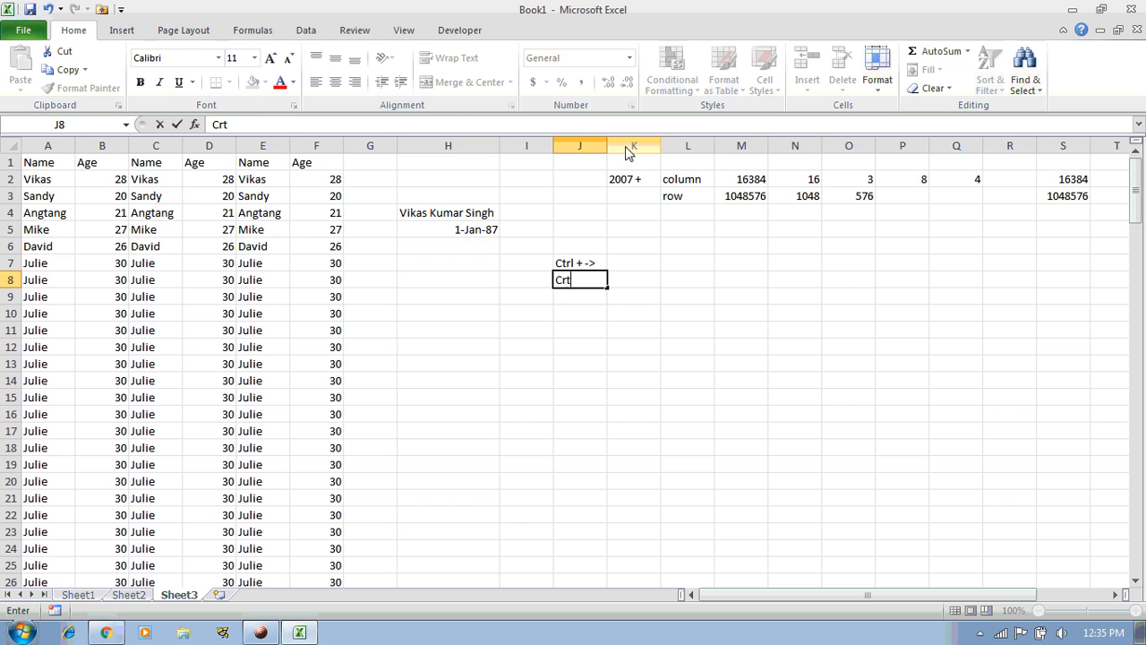
{"action": "type", "text": "l + <-"}
{"action": "key", "text": "Return"}
{"action": "type", "text": "Crtl"}
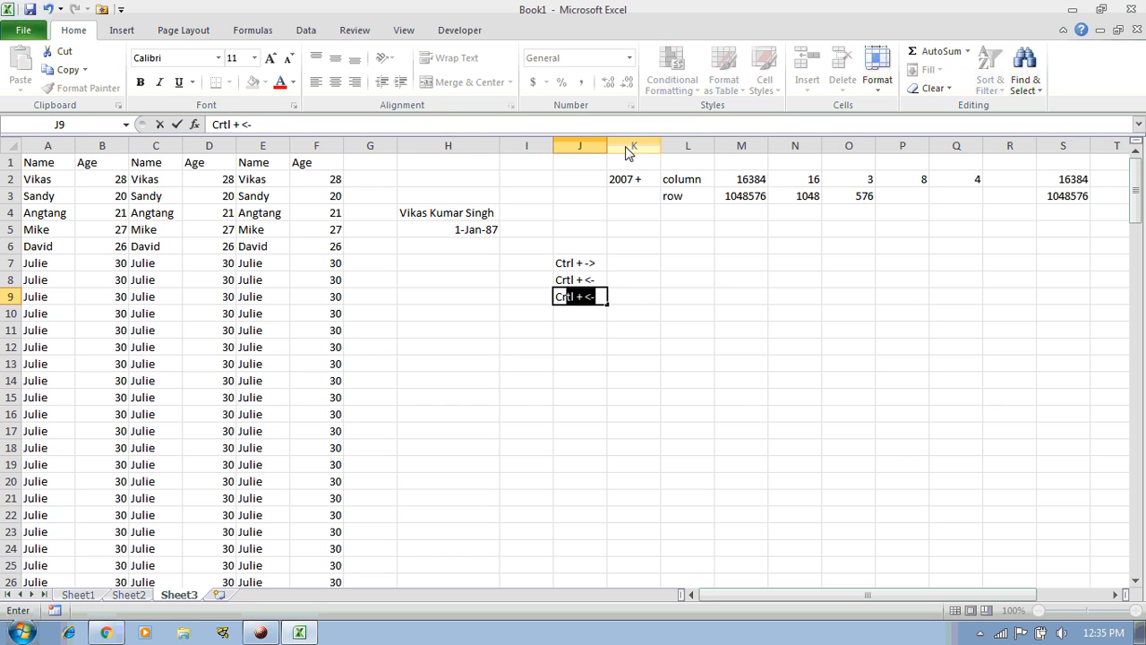
{"action": "type", "text": " +"}
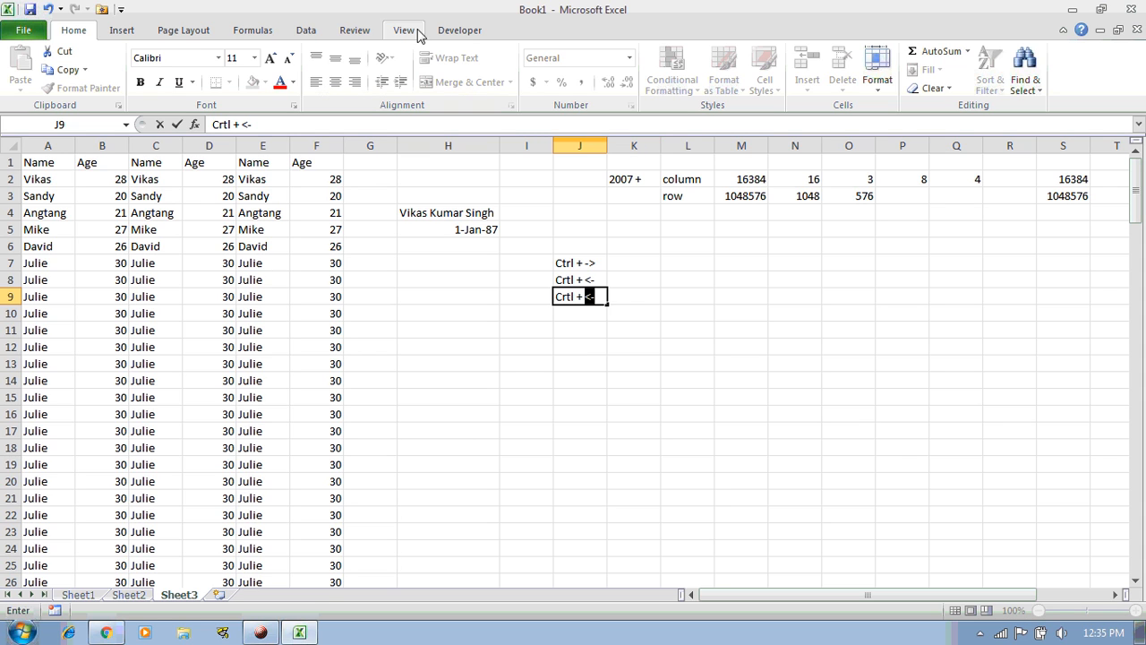
Insert the ↑ and ↓ arrow symbols into K9 from the Symbol dialog
{"action": "left_click", "coordinate": [126, 30]}
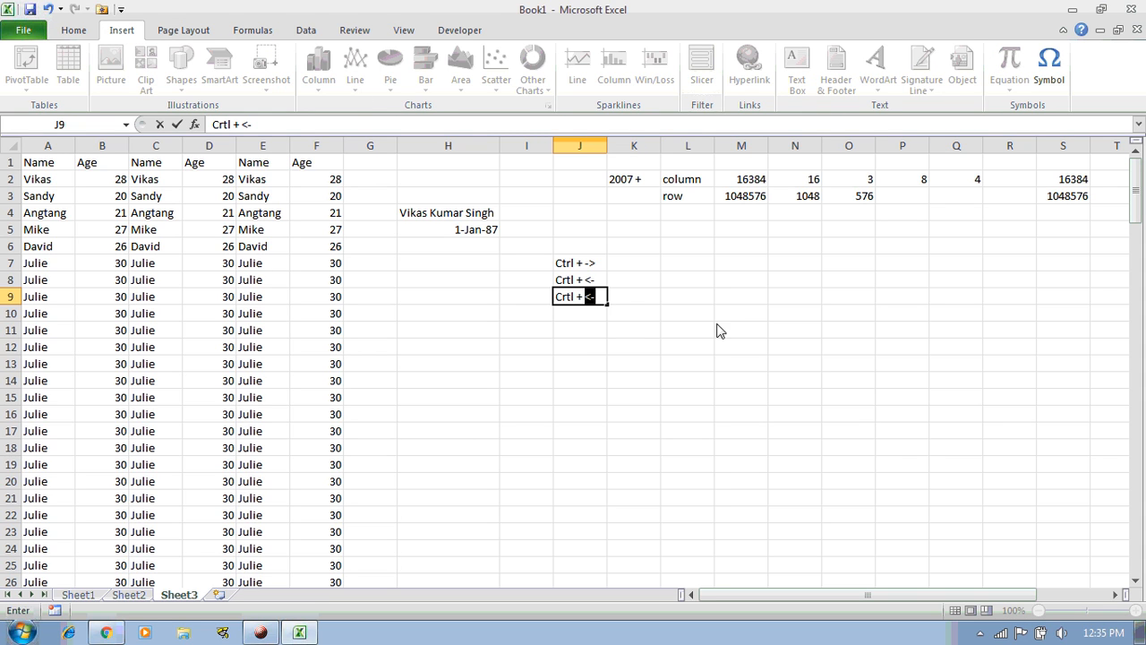
{"action": "left_click", "coordinate": [629, 308]}
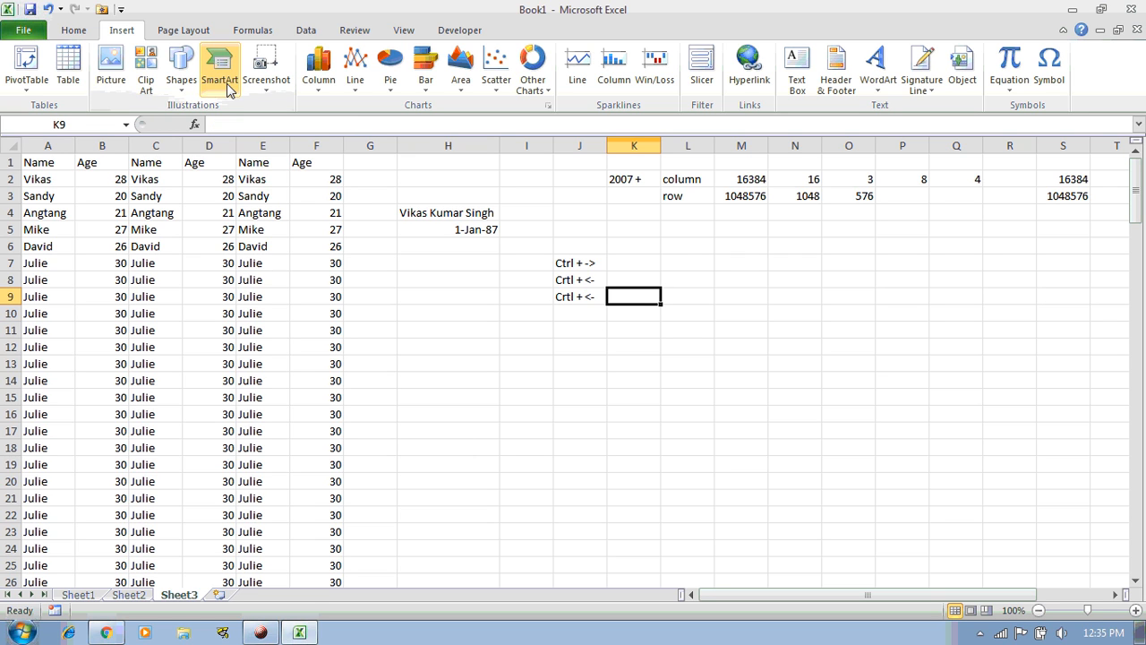
{"action": "left_click", "coordinate": [1049, 70]}
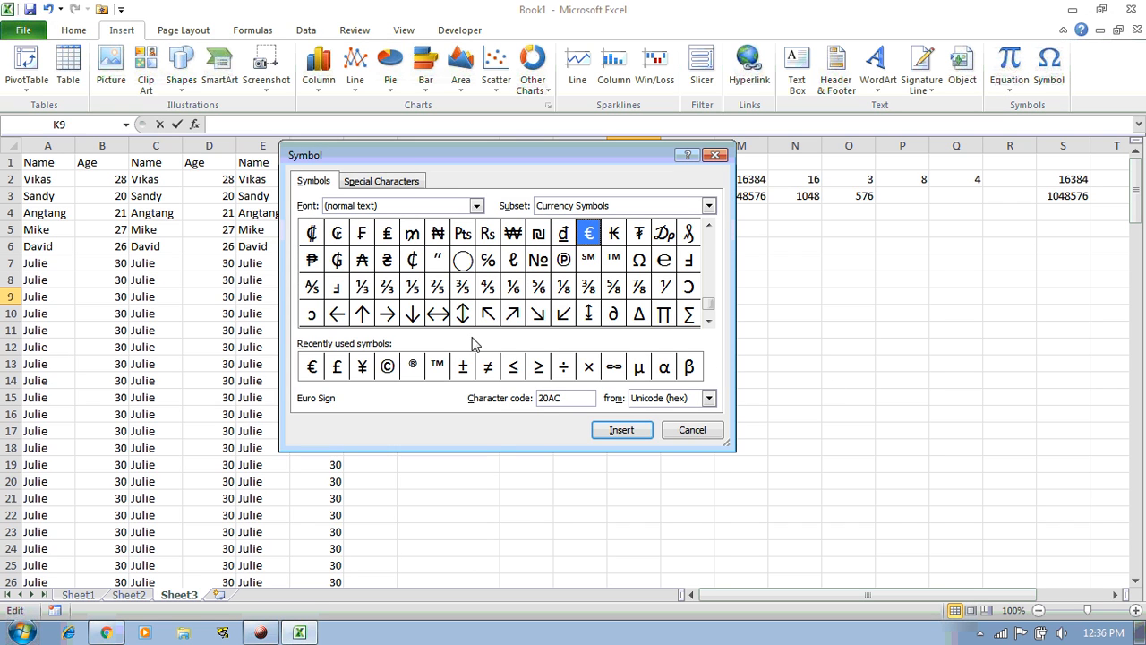
{"action": "left_click", "coordinate": [362, 317]}
{"action": "left_click", "coordinate": [410, 317]}
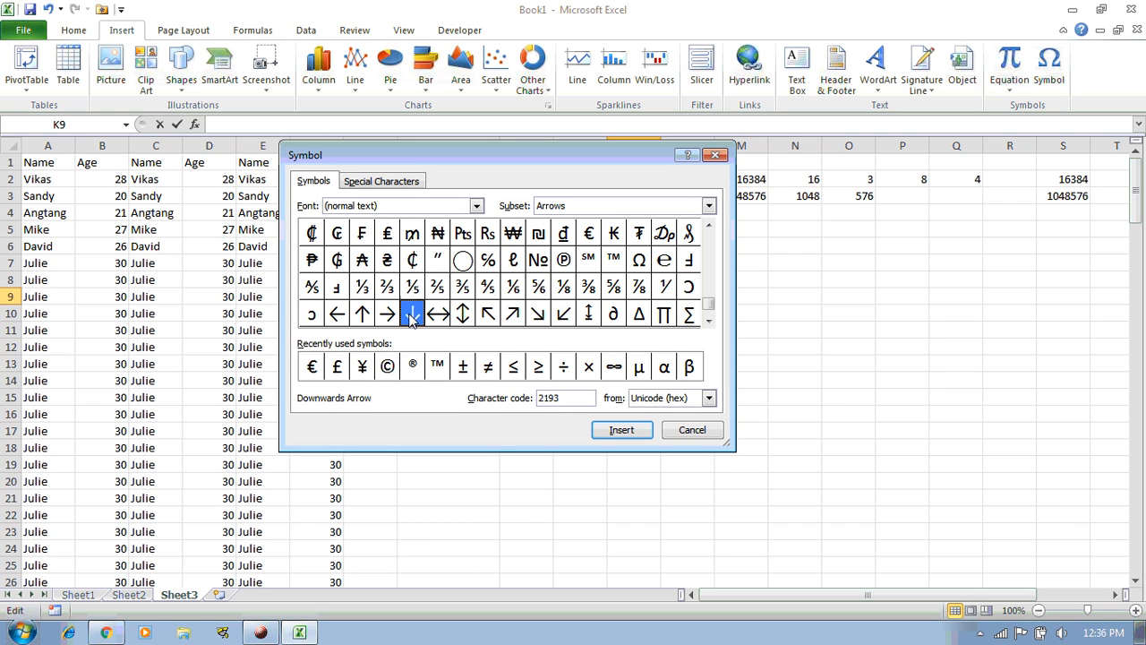
{"action": "left_click_drag", "start_coordinate": [616, 155], "coordinate": [435, 186]}
{"action": "double_click", "coordinate": [185, 344]}
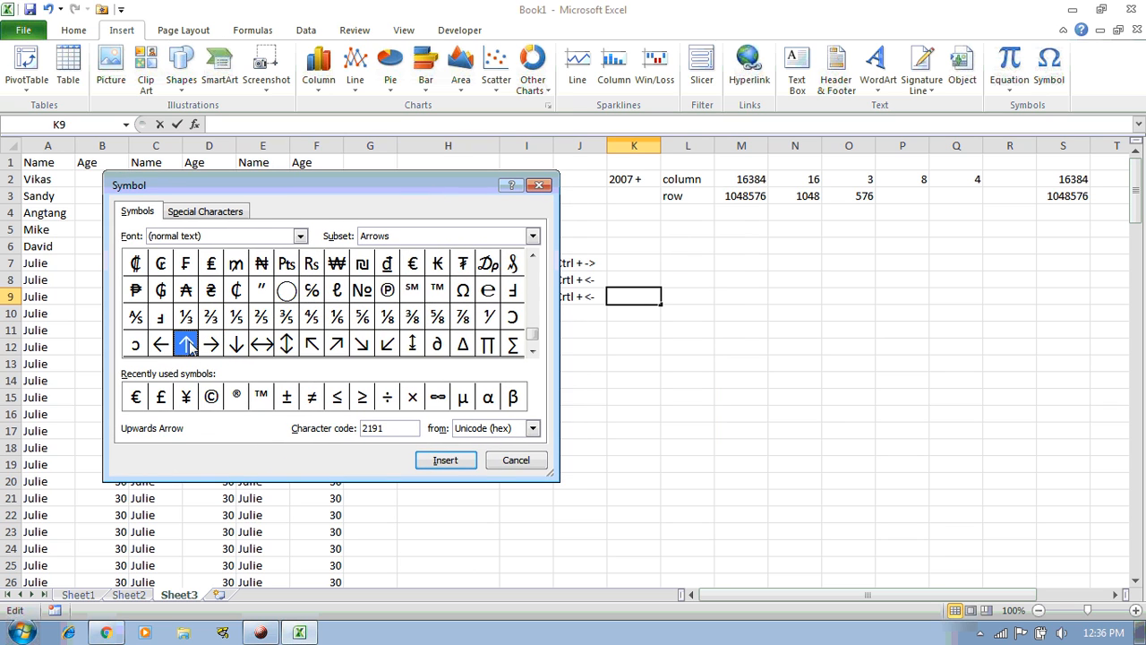
{"action": "double_click", "coordinate": [237, 344]}
{"action": "left_click", "coordinate": [516, 459]}
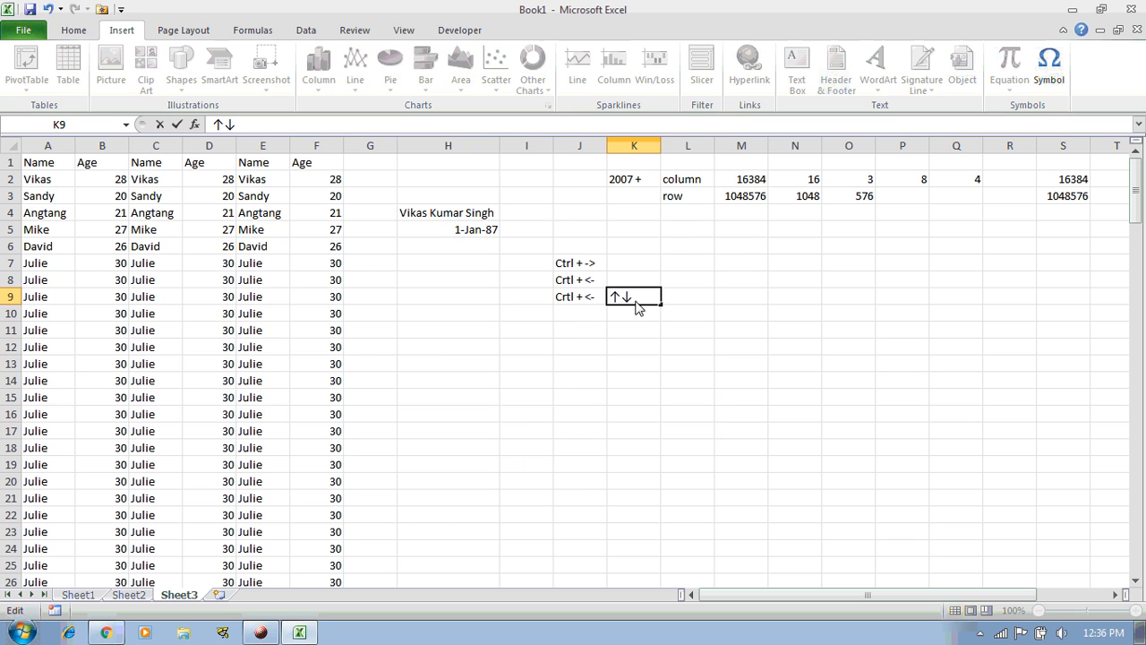
Replace the typed '<-' in J9 with ↓ to get 'Crtl + ↓', and start 'Ctrl +' in J10
{"action": "left_click_drag", "start_coordinate": [624, 299], "coordinate": [645, 376]}
{"action": "key", "text": "ctrl+c"}
{"action": "key", "text": "Delete"}
{"action": "double_click", "coordinate": [598, 300]}
{"action": "left_click_drag", "start_coordinate": [598, 300], "coordinate": [587, 296]}
{"action": "key", "text": "ctrl+v"}
{"action": "key", "text": "Return"}
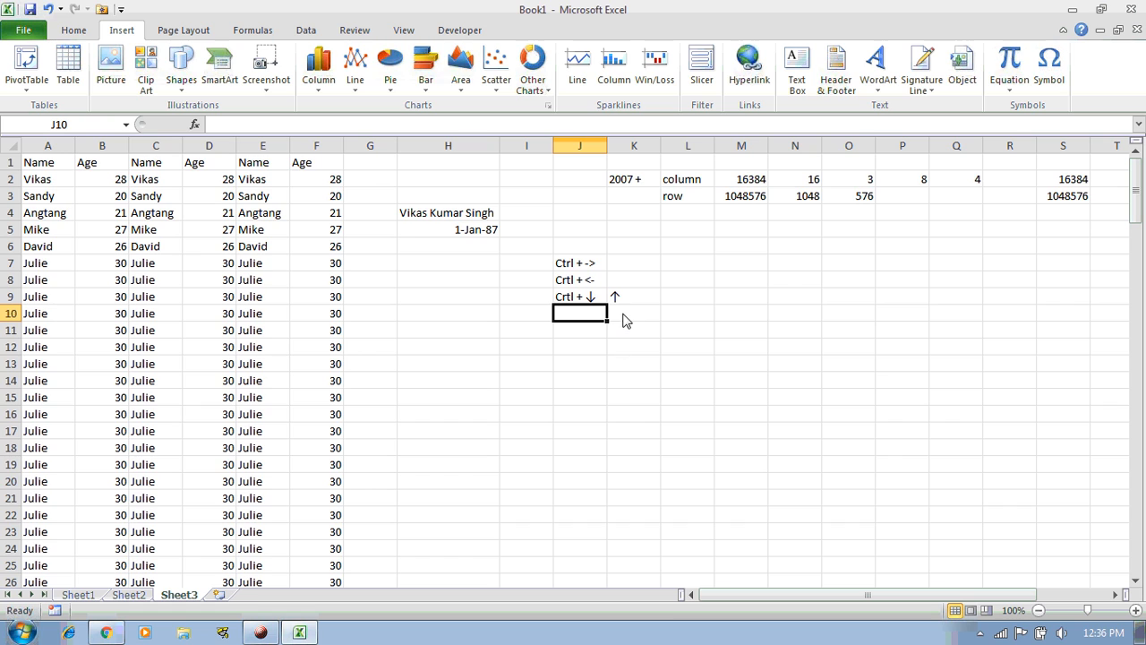
{"action": "type", "text": "Ctr"}
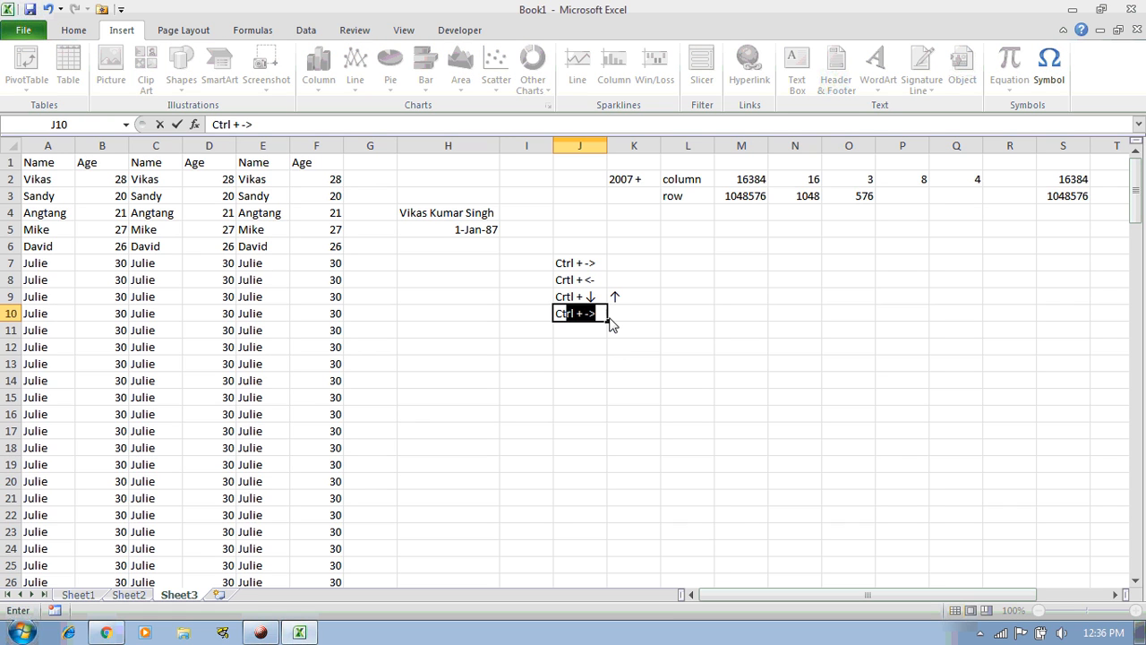
{"action": "type", "text": "l +"}
Move the ↑ from K9 into J10 in place of '->', giving 'Ctrl + ↑'
{"action": "double_click", "coordinate": [622, 300]}
{"action": "left_click_drag", "start_coordinate": [621, 299], "coordinate": [589, 293]}
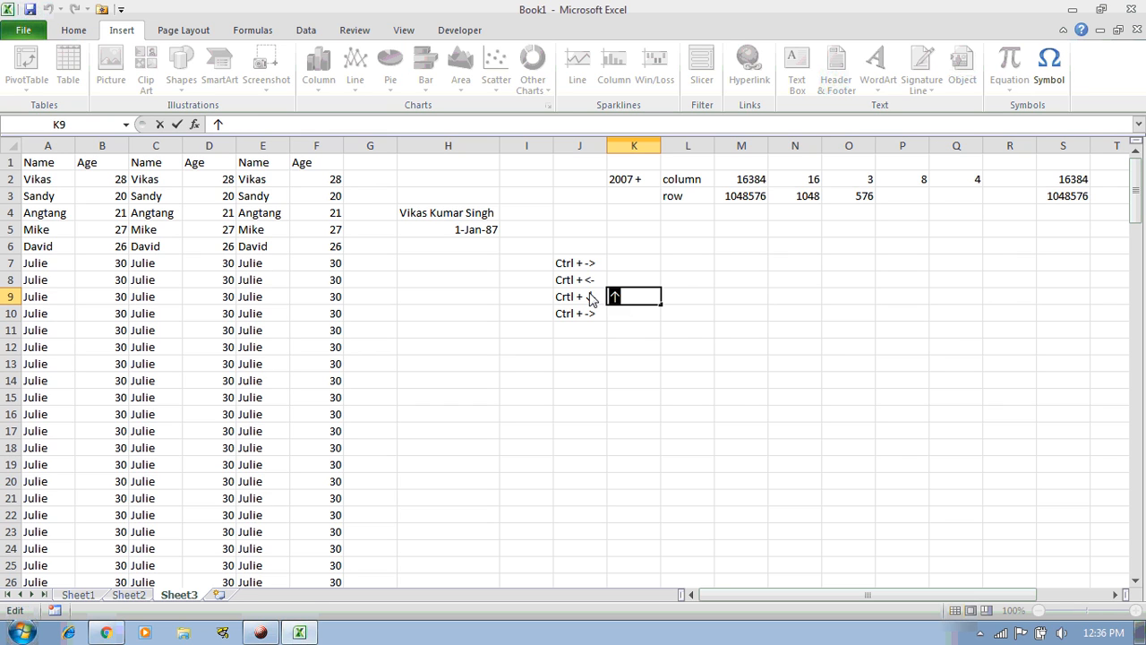
{"action": "key", "text": "ctrl+x"}
{"action": "left_click", "coordinate": [602, 327]}
{"action": "double_click", "coordinate": [596, 313]}
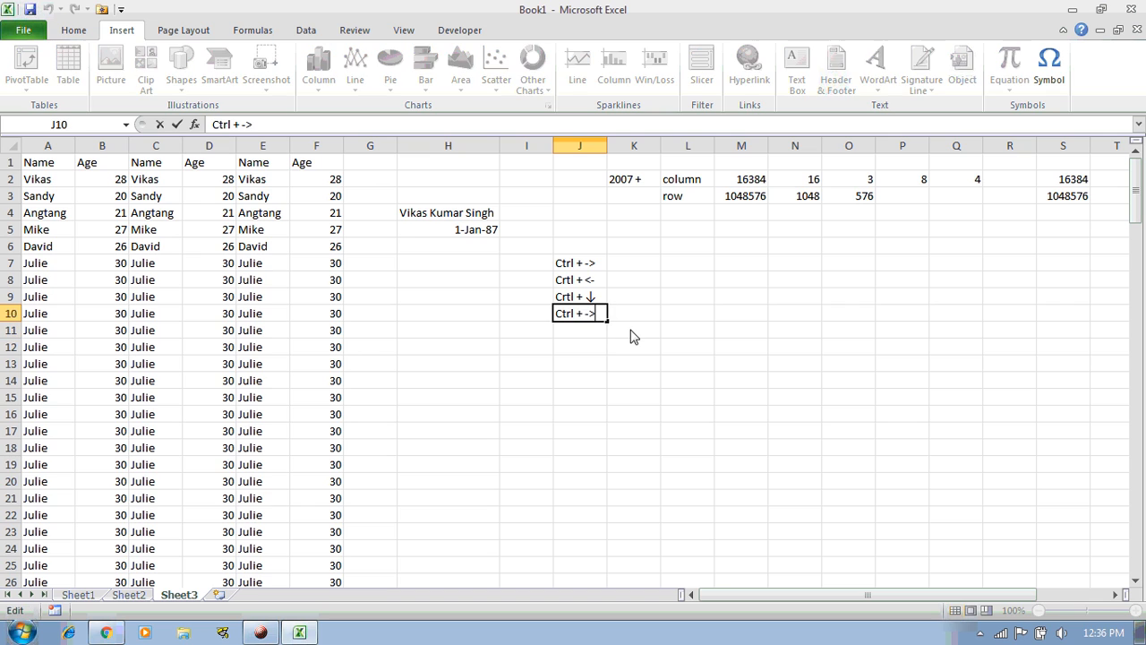
{"action": "key", "text": "shift+Left"}
{"action": "key", "text": "shift+Left"}
{"action": "key", "text": "ctrl+v"}
{"action": "key", "text": "Return"}
{"action": "key", "text": "Up"}
{"action": "key", "text": "Up"}
{"action": "key", "text": "Up"}
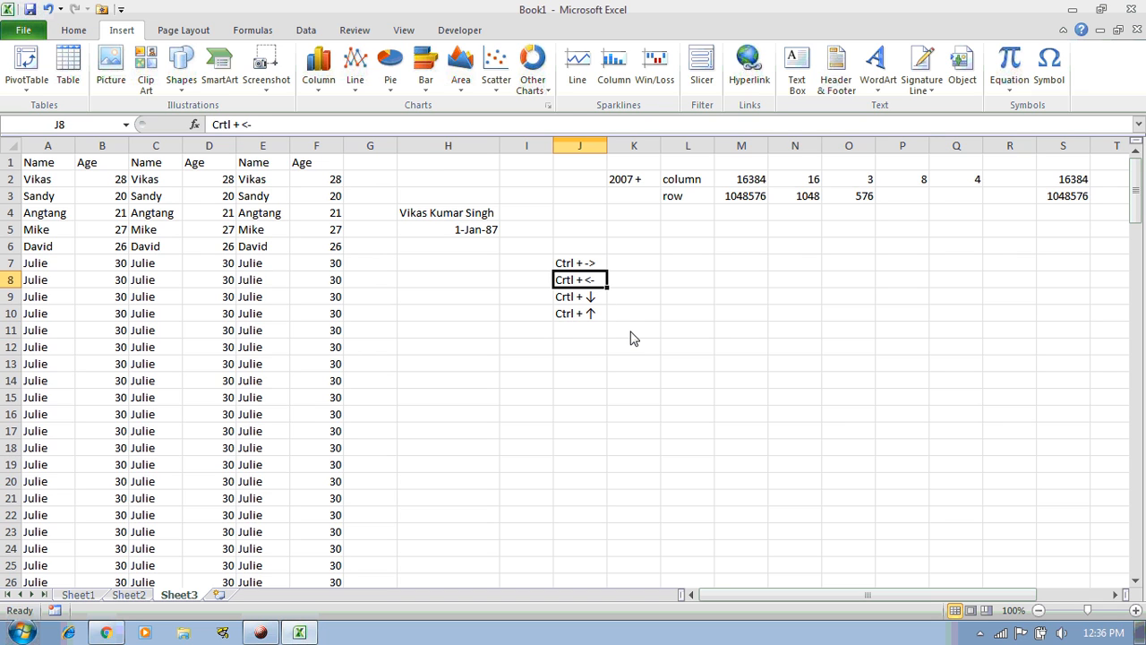
{"action": "key", "text": "F2"}
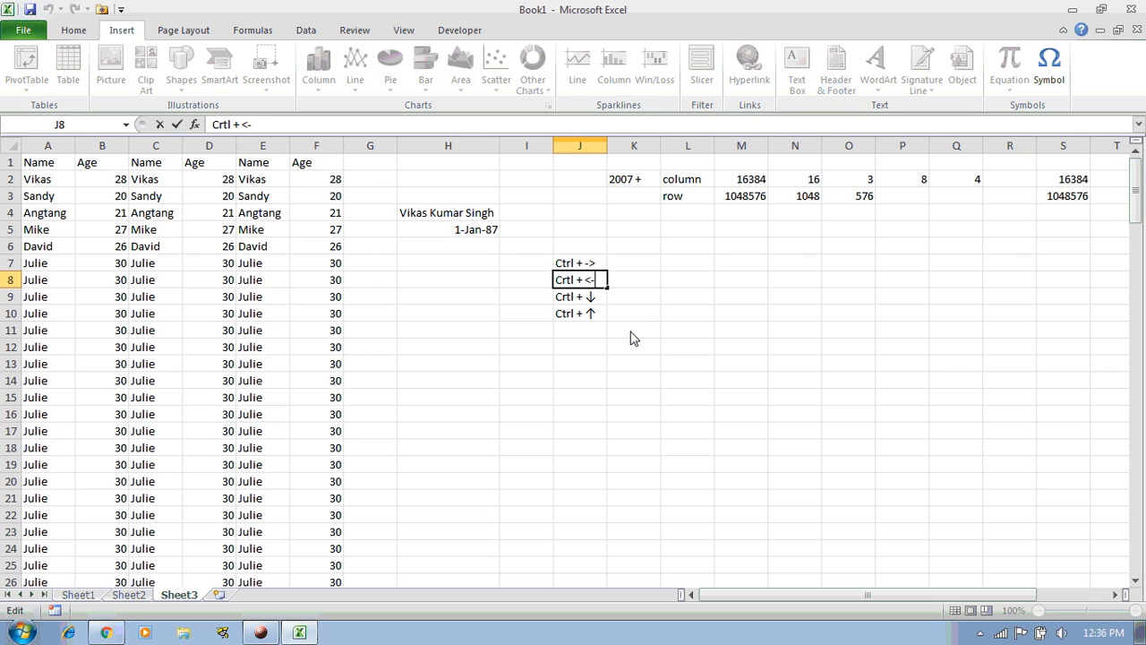
Insert the → and ← arrow symbols into K8 from the Symbol dialog
{"action": "left_click", "coordinate": [624, 281]}
{"action": "left_click", "coordinate": [1048, 78]}
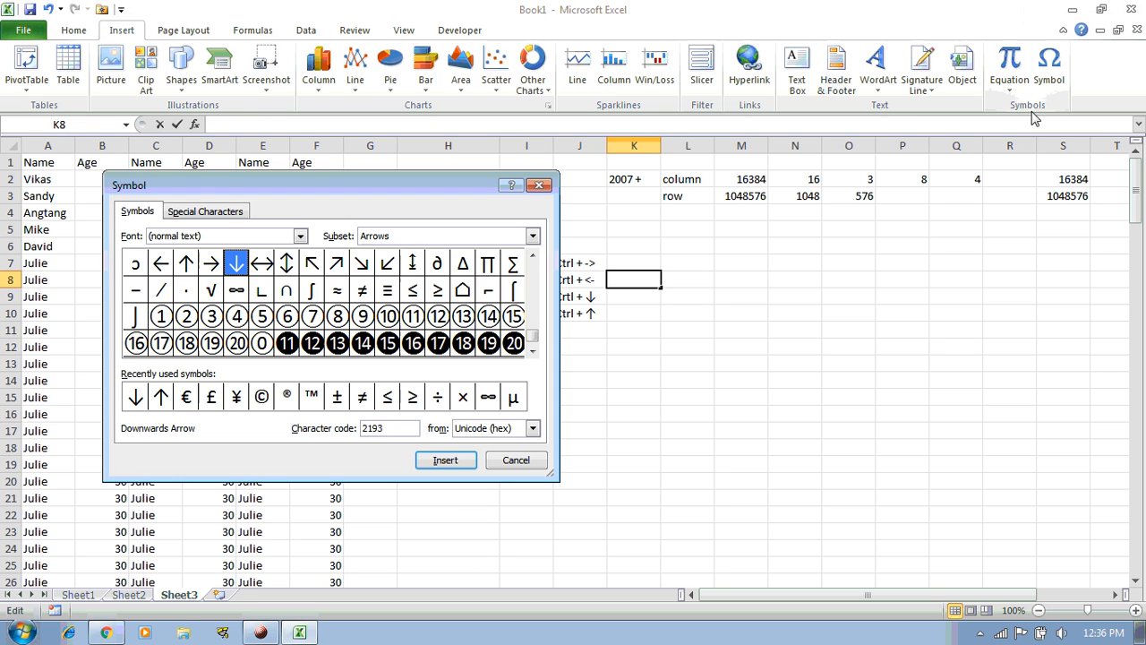
{"action": "double_click", "coordinate": [211, 265]}
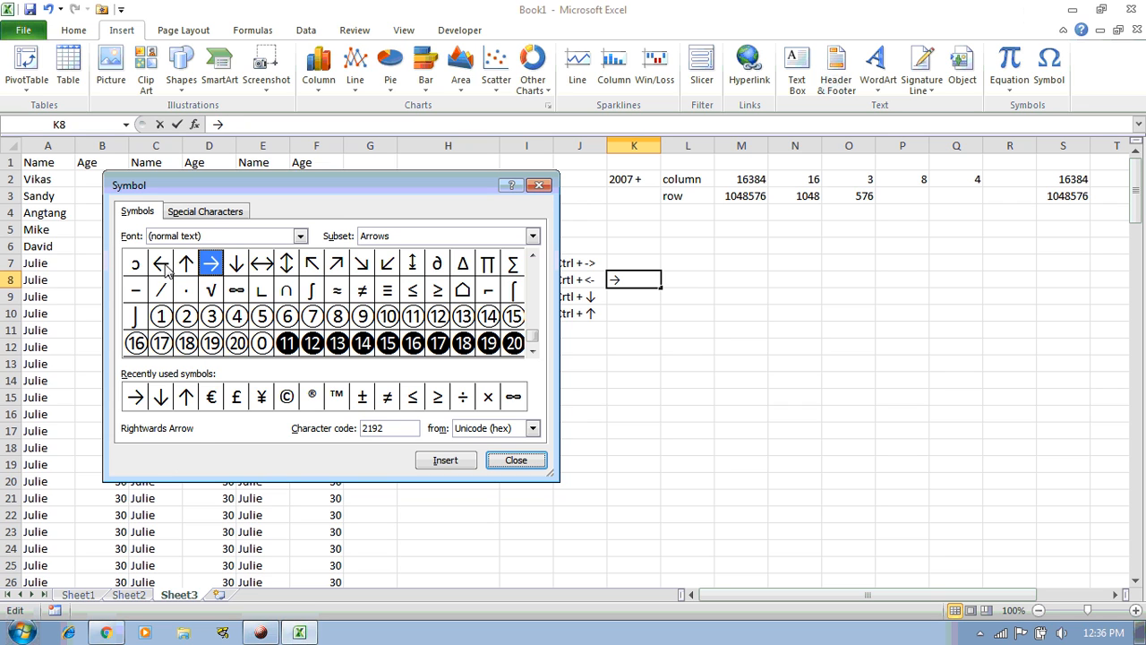
{"action": "double_click", "coordinate": [162, 265]}
{"action": "left_click", "coordinate": [516, 460]}
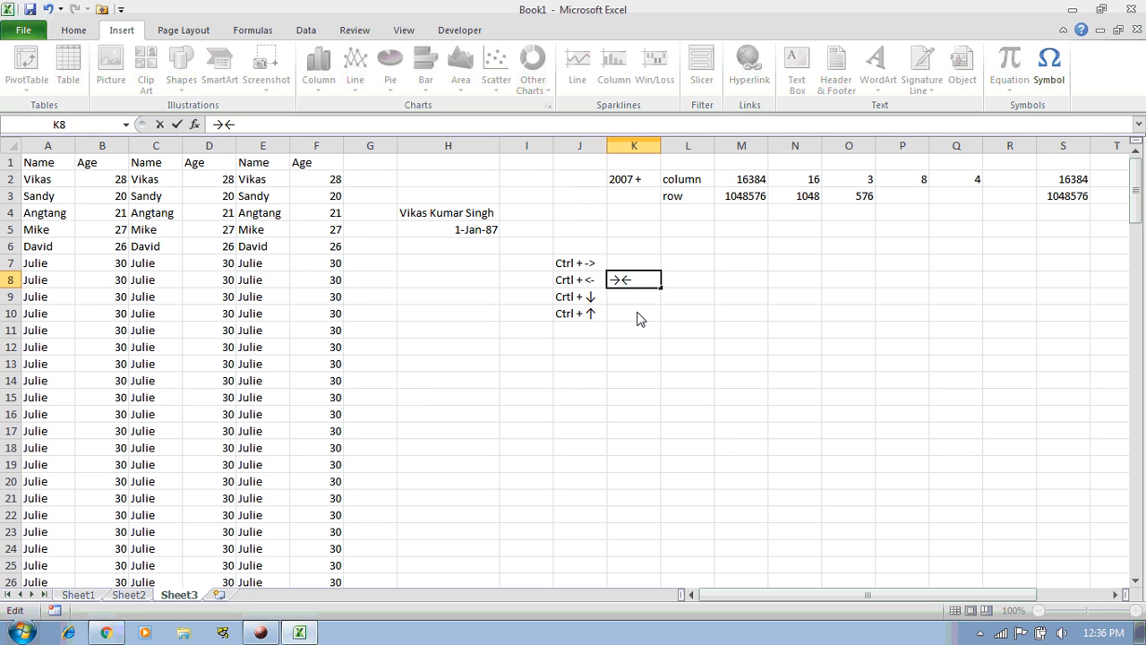
Move the ← from K8 into J8 in place of '<-', giving 'Crtl + ←'
{"action": "left_click_drag", "start_coordinate": [632, 279], "coordinate": [624, 279]}
{"action": "key", "text": "BackSpace"}
{"action": "key", "text": "Return"}
{"action": "key", "text": "Up"}
{"action": "key", "text": "Left"}
{"action": "key", "text": "F2"}
{"action": "key", "text": "shift+Left"}
{"action": "key", "text": "shift+Left"}
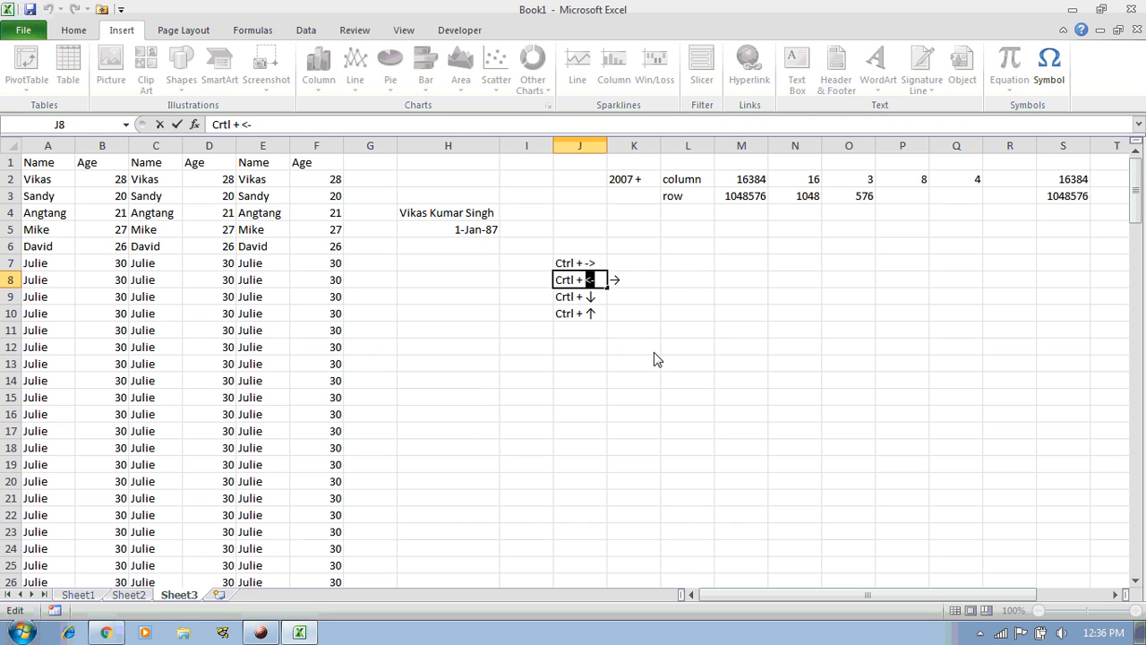
{"action": "key", "text": "ctrl+v"}
{"action": "key", "text": "Return"}
Move the → from K8 into J7 in place of '->', giving 'Ctrl + →'
{"action": "key", "text": "Up"}
{"action": "key", "text": "Right"}
{"action": "key", "text": "F2"}
{"action": "key", "text": "shift+Left"}
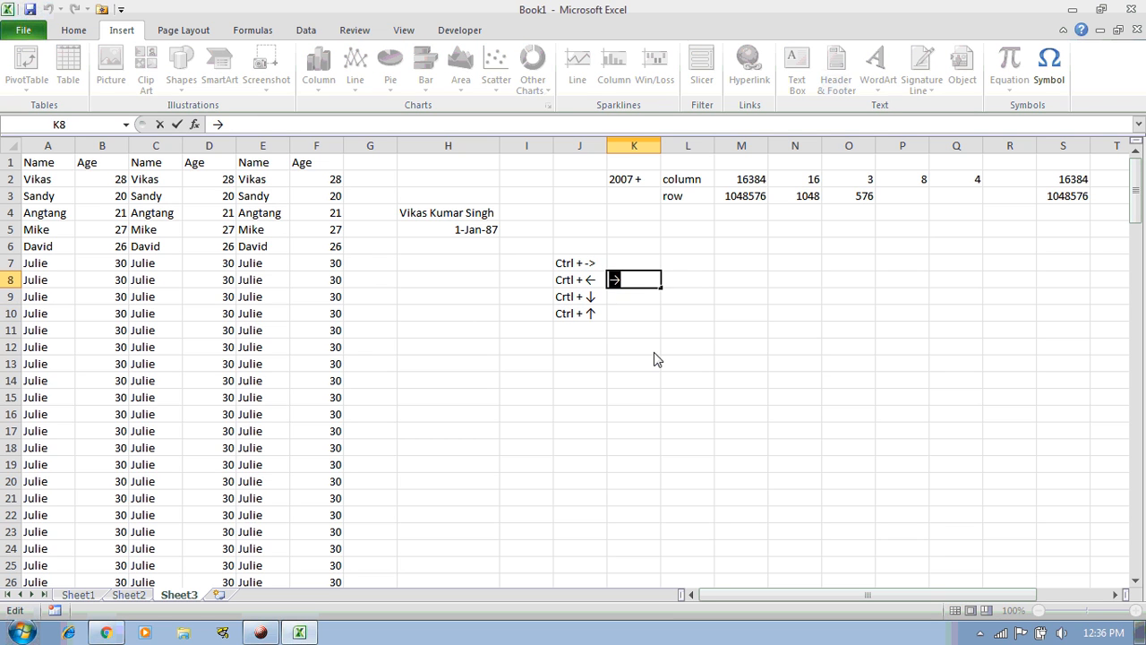
{"action": "key", "text": "ctrl+x"}
{"action": "key", "text": "Return"}
{"action": "key", "text": "Up"}
{"action": "key", "text": "Left"}
{"action": "key", "text": "Up"}
{"action": "key", "text": "F2"}
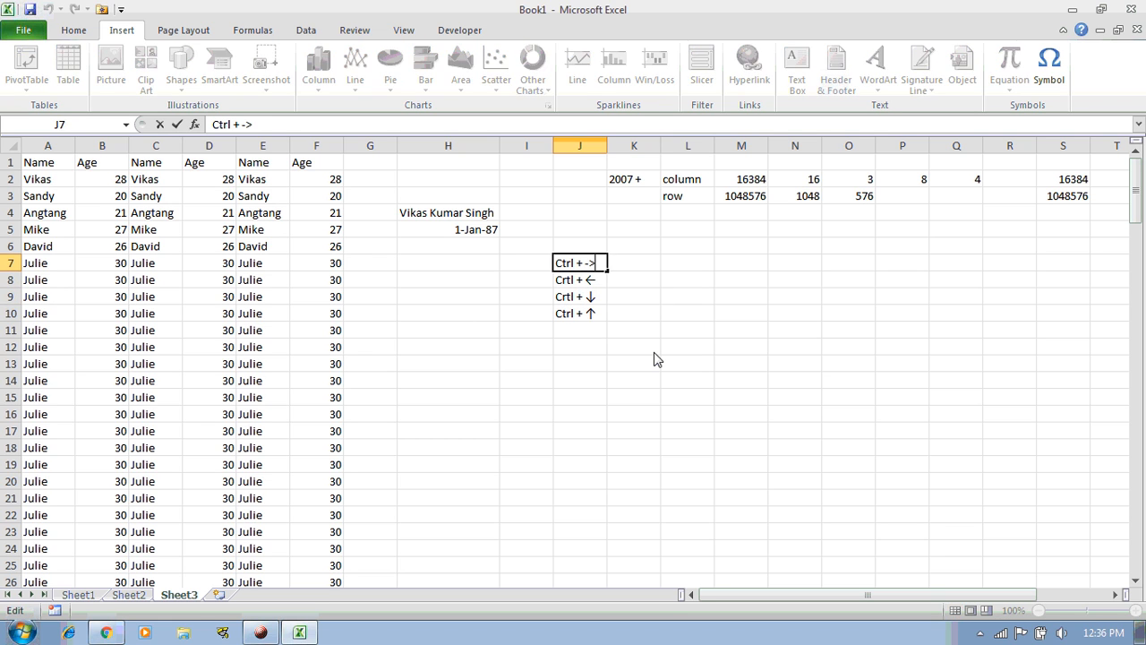
{"action": "key", "text": "shift+Left"}
{"action": "key", "text": "shift+Left"}
{"action": "key", "text": "ctrl+v"}
{"action": "key", "text": "Return"}
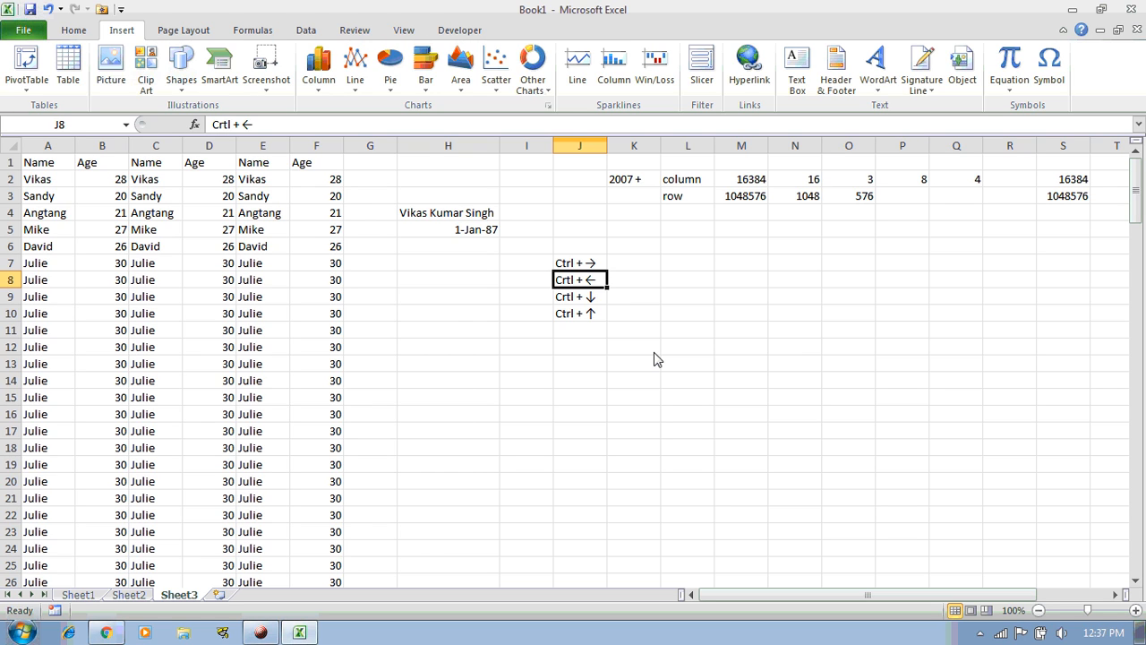
{"action": "left_click", "coordinate": [52, 166]}
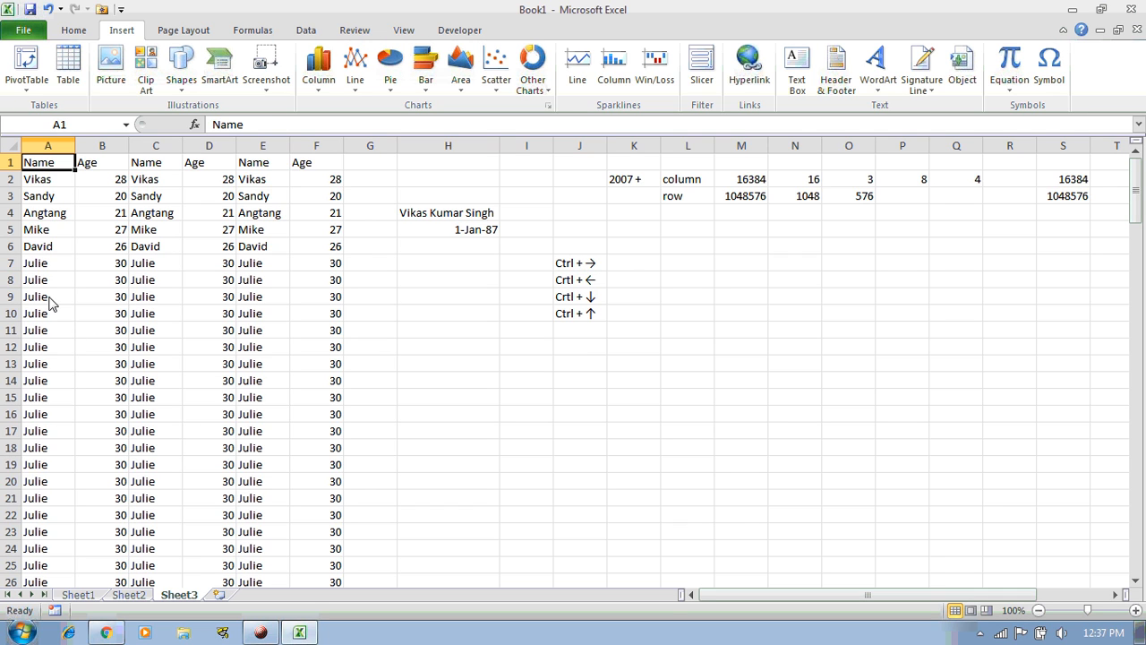
{"action": "left_click_drag", "start_coordinate": [47, 201], "coordinate": [50, 333]}
{"action": "key", "text": "ctrl+Up"}
{"action": "scroll", "coordinate": [45, 185], "scroll_direction": "down", "scroll_amount": 15}
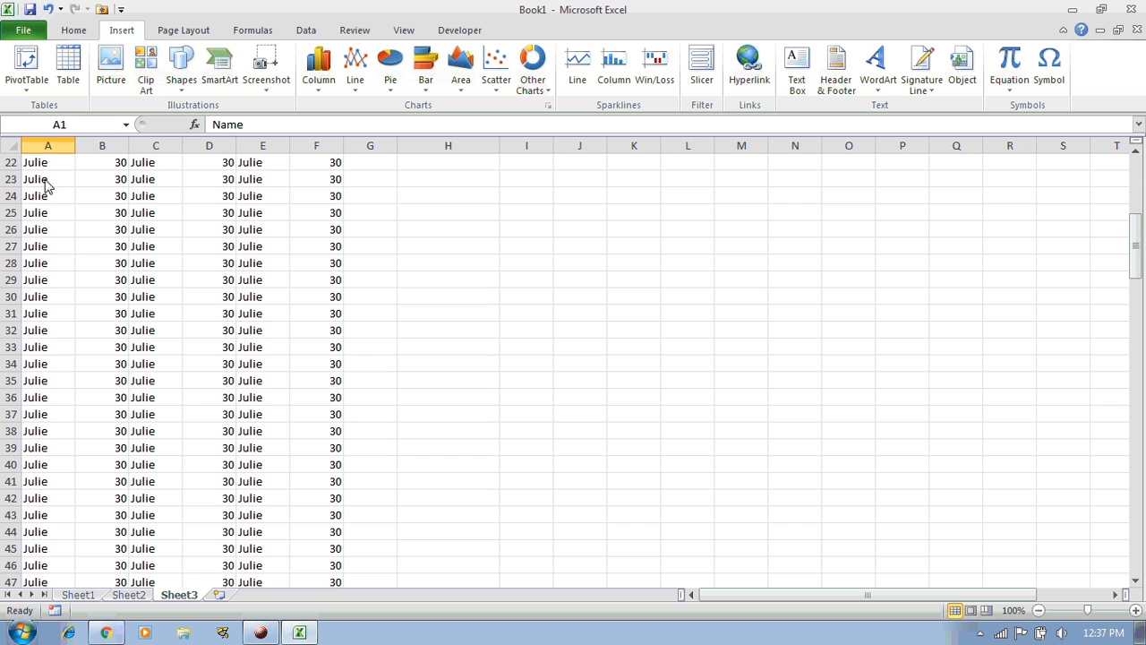
{"action": "scroll", "coordinate": [46, 185], "scroll_direction": "down", "scroll_amount": 15}
{"action": "scroll", "coordinate": [46, 186], "scroll_direction": "up", "scroll_amount": 20}
{"action": "scroll", "coordinate": [46, 185], "scroll_direction": "up", "scroll_amount": 10}
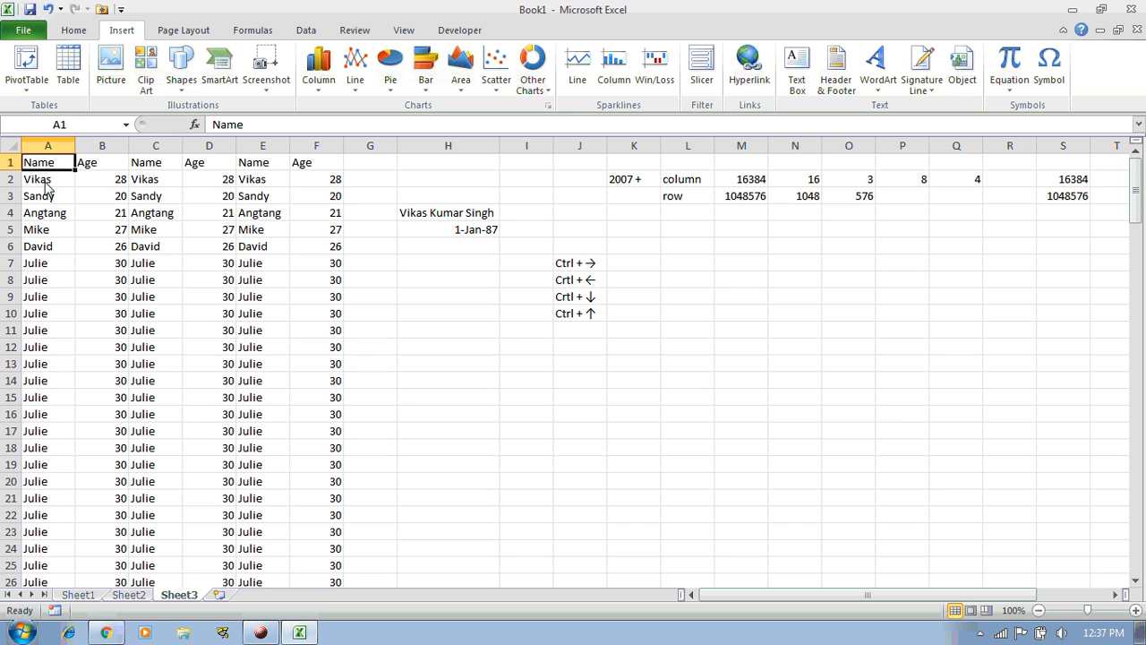
{"action": "key", "text": "Down"}
{"action": "key", "text": "Down"}
{"action": "key", "text": "Down"}
{"action": "key", "text": "Down"}
{"action": "key", "text": "Down"}
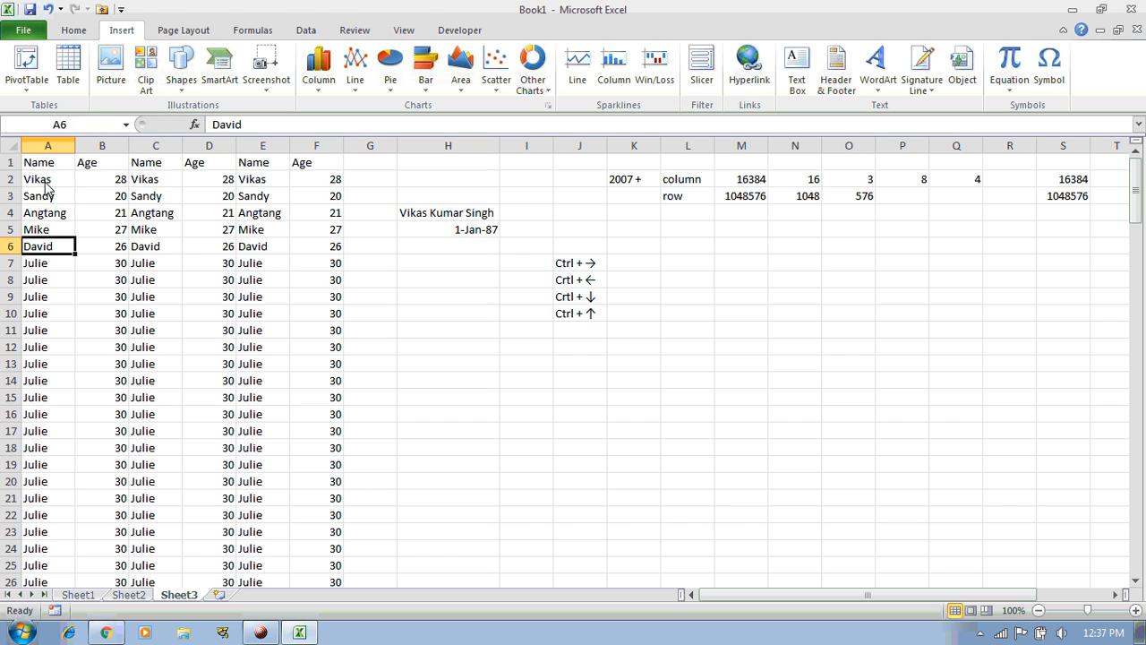
{"action": "key", "text": "Down"}
{"action": "key", "text": "Down"}
{"action": "key", "text": "Down"}
{"action": "key", "text": "Down"}
{"action": "key", "text": "Down"}
{"action": "key", "text": "Down"}
{"action": "key", "text": "Down"}
{"action": "key", "text": "Down"}
{"action": "key", "text": "Down"}
{"action": "key", "text": "Up"}
{"action": "key", "text": "Up"}
{"action": "key", "text": "Up"}
{"action": "key", "text": "Up"}
{"action": "key", "text": "Up"}
{"action": "key", "text": "Up"}
{"action": "key", "text": "ctrl+Up"}
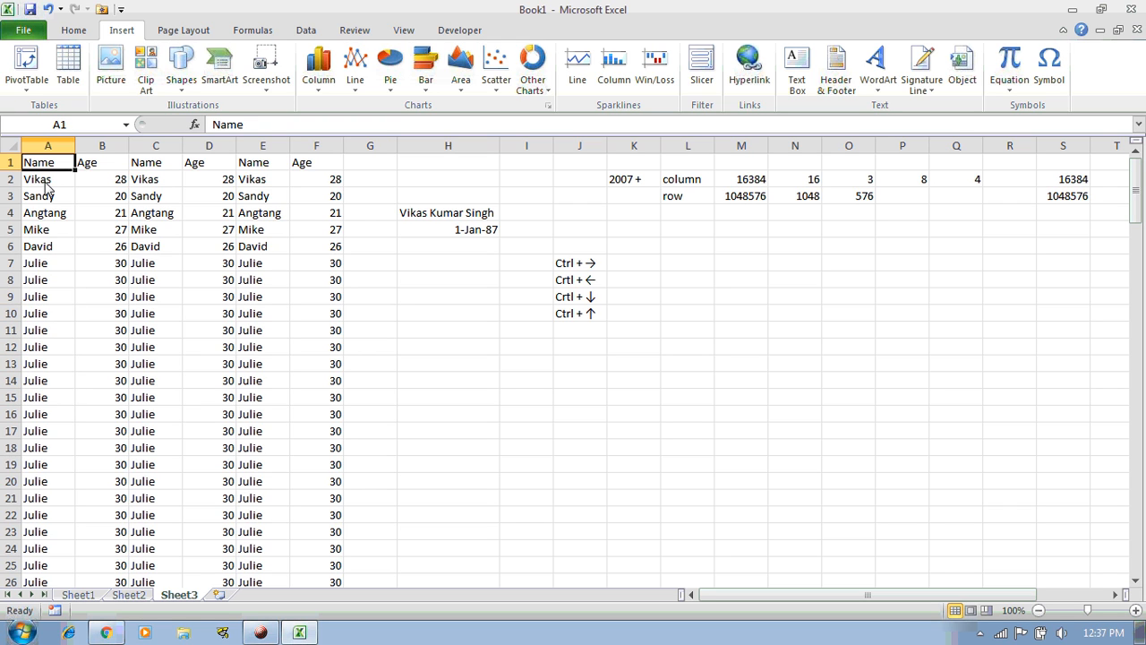
{"action": "key", "text": "ctrl+Down"}
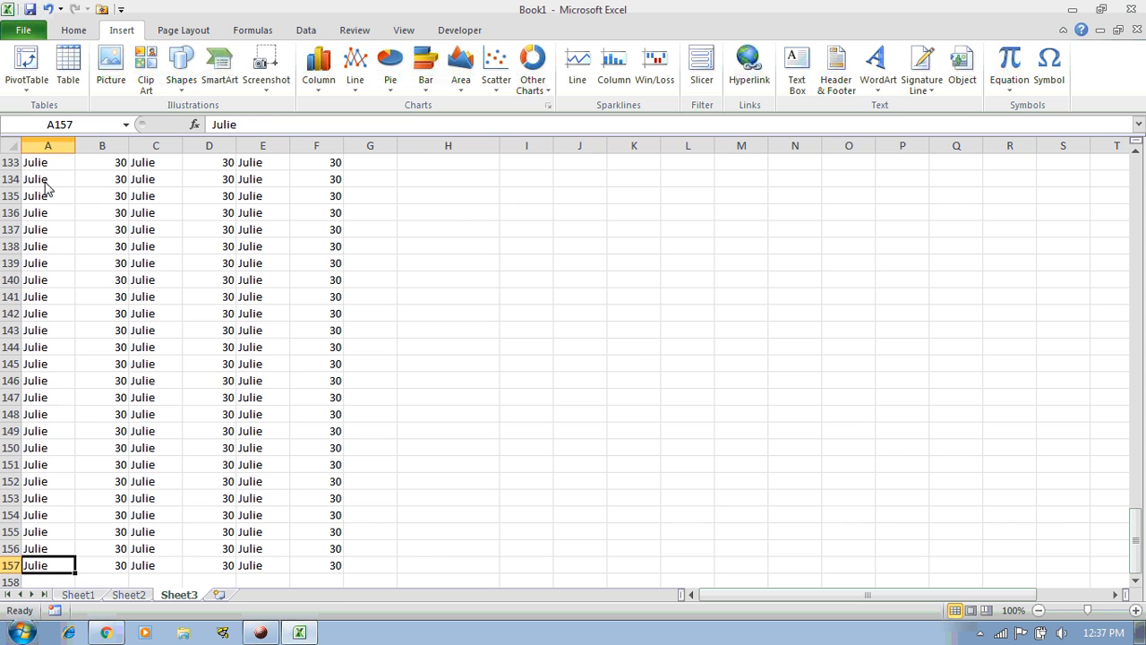
{"action": "key", "text": "ctrl+Up"}
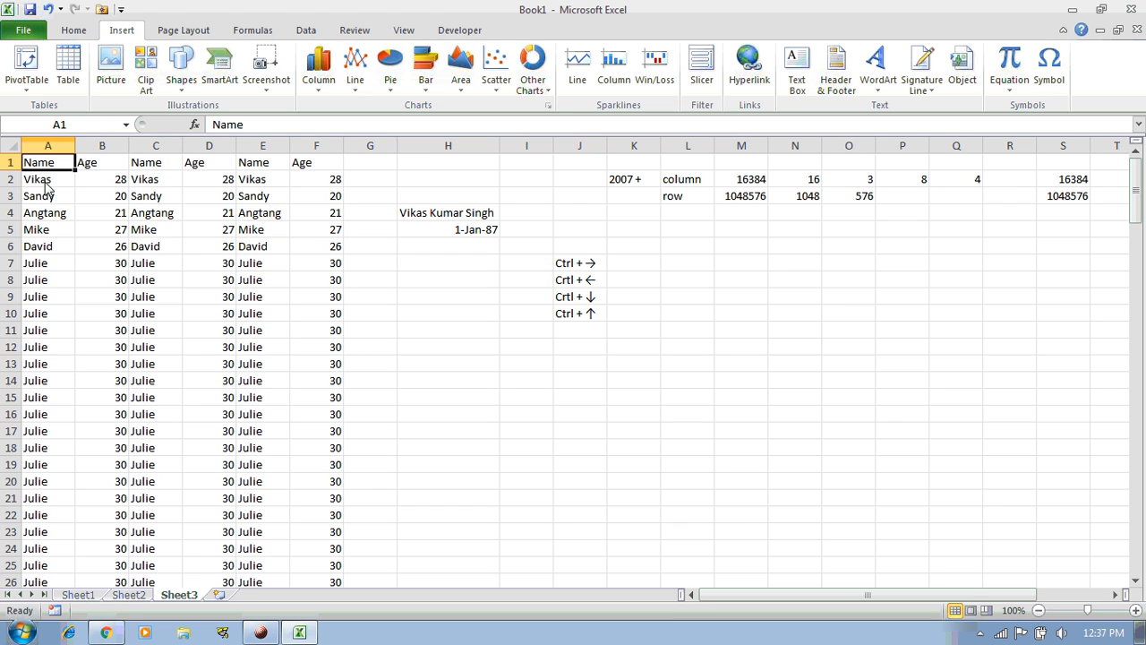
{"action": "key", "text": "Down"}
{"action": "key", "text": "Down"}
{"action": "key", "text": "Down"}
{"action": "key", "text": "Down"}
{"action": "key", "text": "Down"}
{"action": "key", "text": "Down"}
{"action": "key", "text": "Down"}
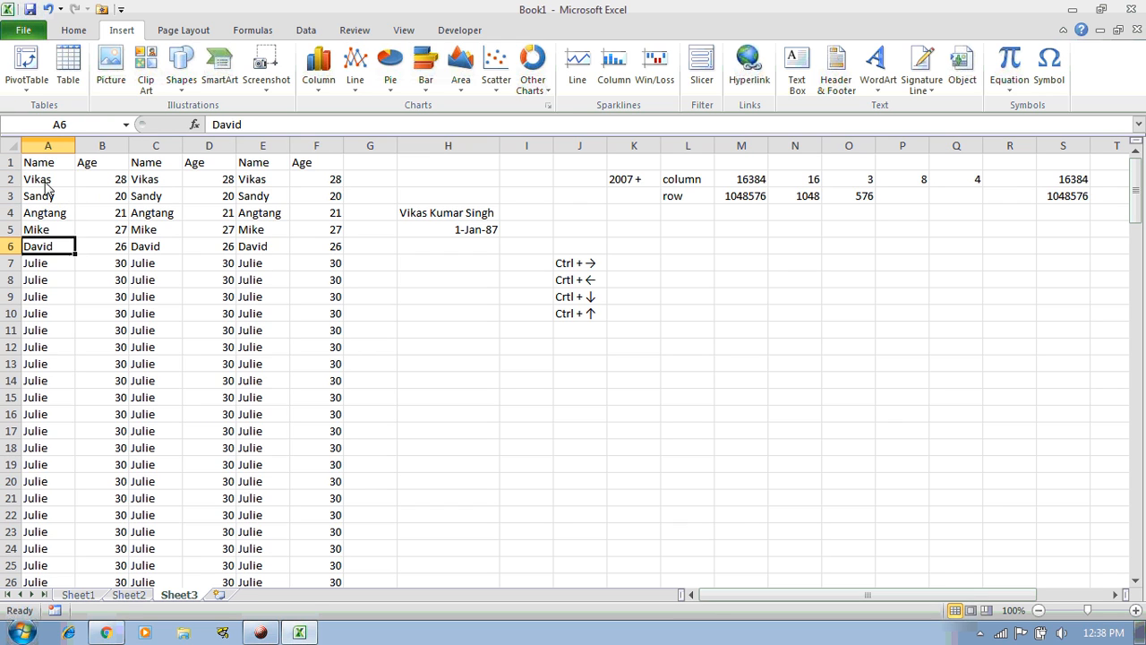
{"action": "key", "text": "Down"}
{"action": "key", "text": "Down"}
{"action": "key", "text": "Down"}
{"action": "key", "text": "Down"}
{"action": "key", "text": "Down"}
{"action": "key", "text": "Down"}
{"action": "key", "text": "Down"}
{"action": "key", "text": "Down"}
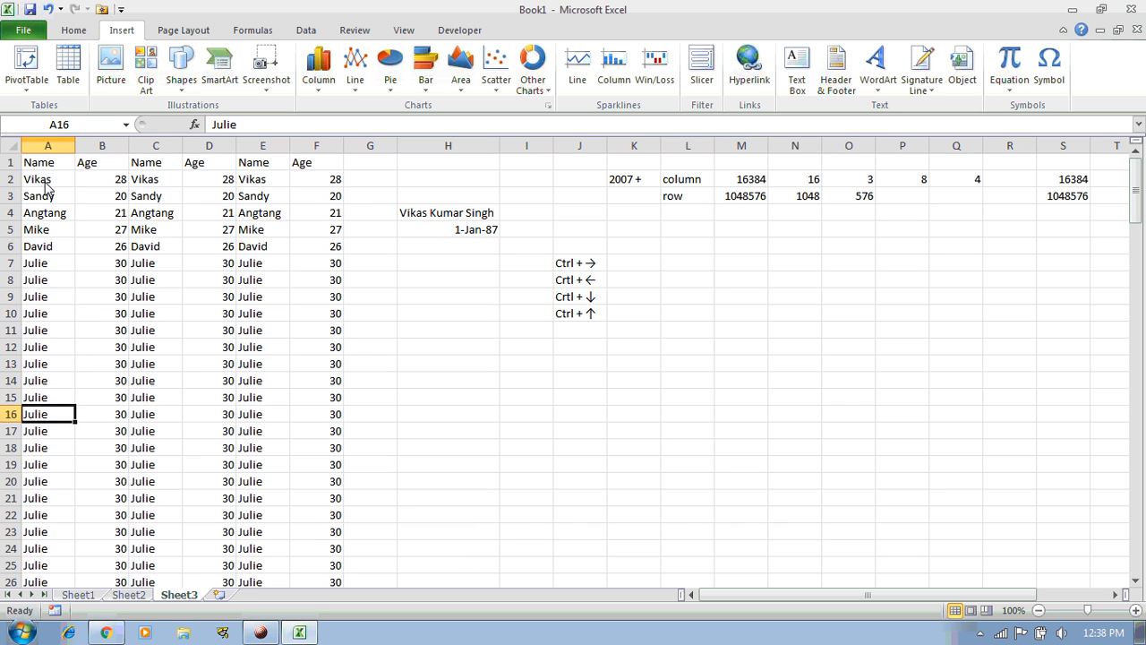
{"action": "key", "text": "Down"}
{"action": "key", "text": "Down"}
{"action": "key", "text": "Down"}
{"action": "key", "text": "Down"}
{"action": "key", "text": "Down"}
{"action": "key", "text": "Down"}
{"action": "key", "text": "Down"}
{"action": "key", "text": "Down"}
{"action": "key", "text": "Down"}
{"action": "key", "text": "Down"}
{"action": "key", "text": "Down"}
{"action": "key", "text": "Down"}
{"action": "key", "text": "Down"}
{"action": "key", "text": "Down"}
{"action": "key", "text": "Down"}
{"action": "key", "text": "Down"}
{"action": "key", "text": "Down"}
{"action": "key", "text": "Down"}
{"action": "key", "text": "Down"}
{"action": "key", "text": "Down"}
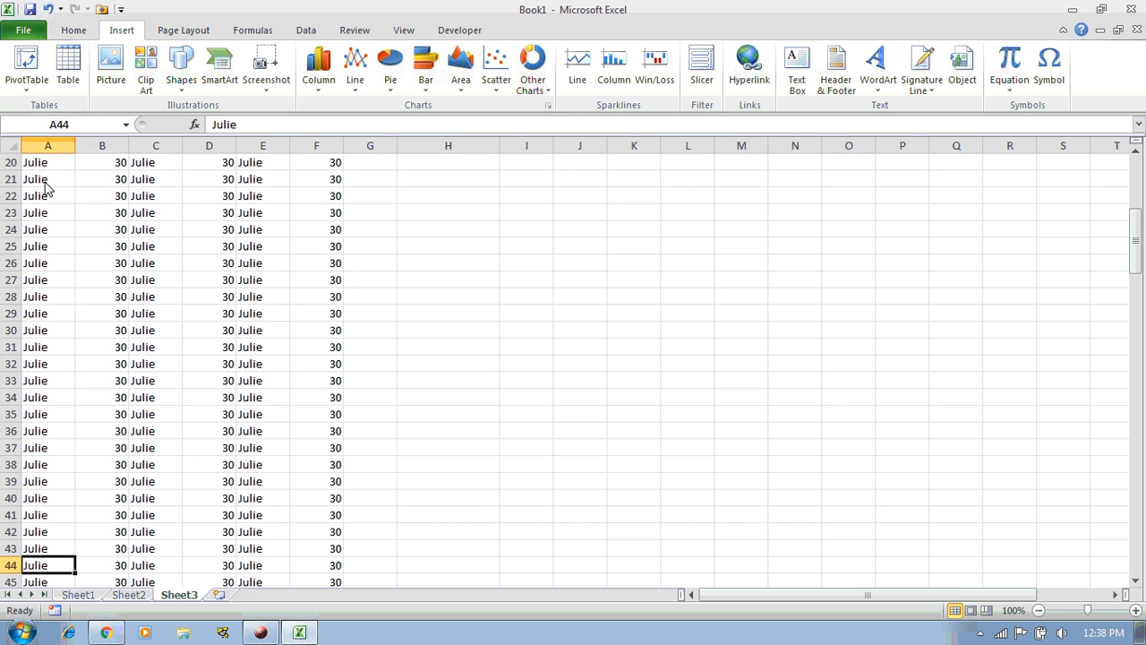
{"action": "key", "text": "Down"}
{"action": "key", "text": "Down"}
{"action": "key", "text": "Down"}
{"action": "key", "text": "Down"}
{"action": "key", "text": "Down"}
{"action": "key", "text": "Down"}
{"action": "key", "text": "Down"}
{"action": "key", "text": "Down"}
{"action": "key", "text": "Down"}
{"action": "key", "text": "Down"}
{"action": "key", "text": "Down"}
{"action": "key", "text": "Down"}
{"action": "key", "text": "Down"}
{"action": "key", "text": "Down"}
{"action": "key", "text": "Down"}
{"action": "key", "text": "Down"}
{"action": "key", "text": "Down"}
{"action": "key", "text": "Down"}
{"action": "key", "text": "Down"}
{"action": "key", "text": "Down"}
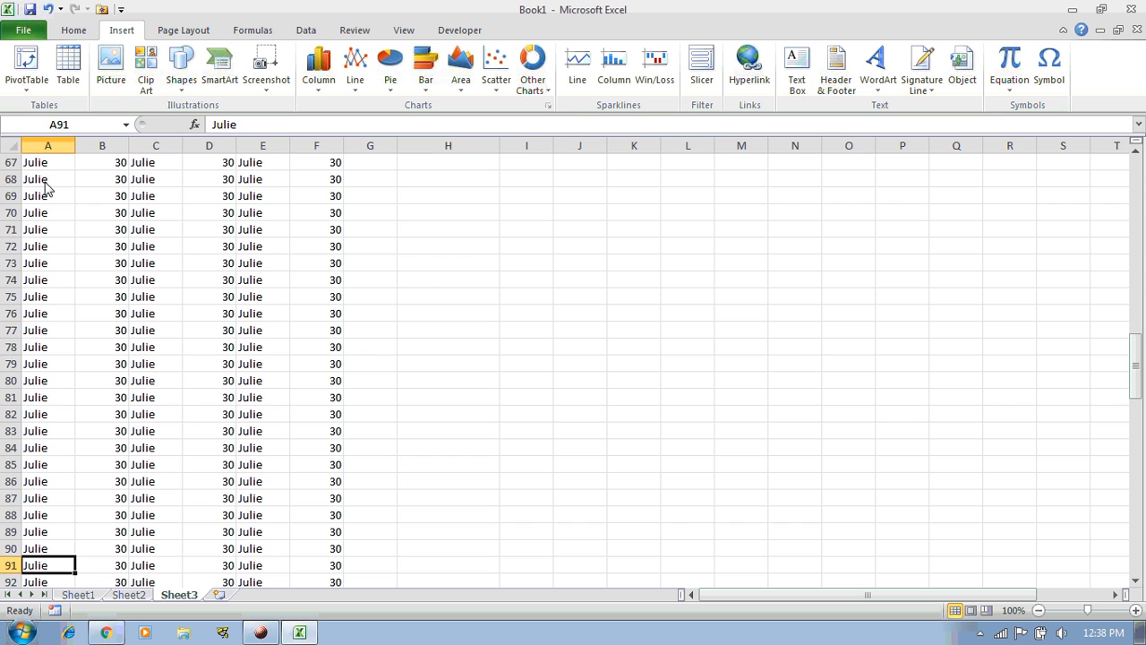
{"action": "key", "text": "Down"}
{"action": "key", "text": "Down"}
{"action": "key", "text": "Down"}
{"action": "key", "text": "Down"}
{"action": "key", "text": "Down"}
{"action": "key", "text": "Down"}
{"action": "key", "text": "Down"}
{"action": "key", "text": "Down"}
{"action": "key", "text": "Down"}
{"action": "key", "text": "Down"}
{"action": "key", "text": "Down"}
{"action": "key", "text": "Down"}
{"action": "key", "text": "Down"}
{"action": "key", "text": "Down"}
{"action": "key", "text": "Down"}
{"action": "key", "text": "Down"}
{"action": "key", "text": "Down"}
{"action": "key", "text": "Down"}
{"action": "key", "text": "Down"}
{"action": "key", "text": "Down"}
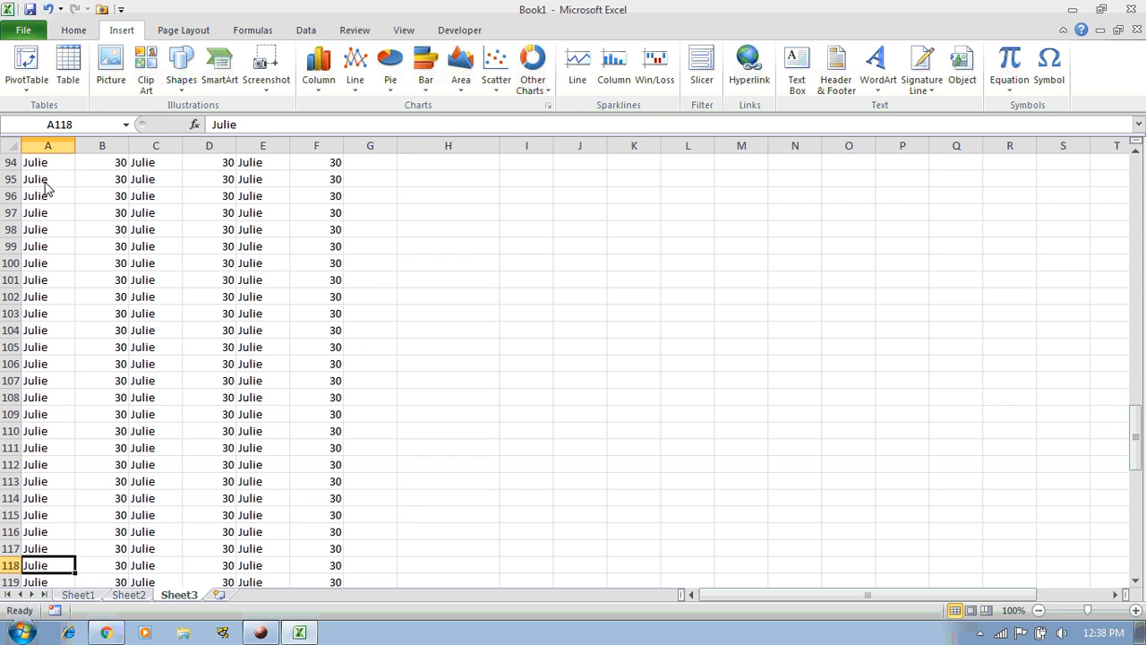
{"action": "key", "text": "Down"}
{"action": "key", "text": "Down"}
{"action": "key", "text": "Down"}
{"action": "key", "text": "Down"}
{"action": "key", "text": "Down"}
{"action": "key", "text": "Down"}
{"action": "key", "text": "Down"}
{"action": "key", "text": "Down"}
{"action": "key", "text": "Down"}
{"action": "key", "text": "Down"}
{"action": "key", "text": "Down"}
{"action": "key", "text": "Down"}
{"action": "key", "text": "Down"}
{"action": "key", "text": "Down"}
{"action": "key", "text": "Down"}
{"action": "key", "text": "Down"}
{"action": "key", "text": "Down"}
{"action": "key", "text": "Down"}
{"action": "key", "text": "Down"}
{"action": "key", "text": "Down"}
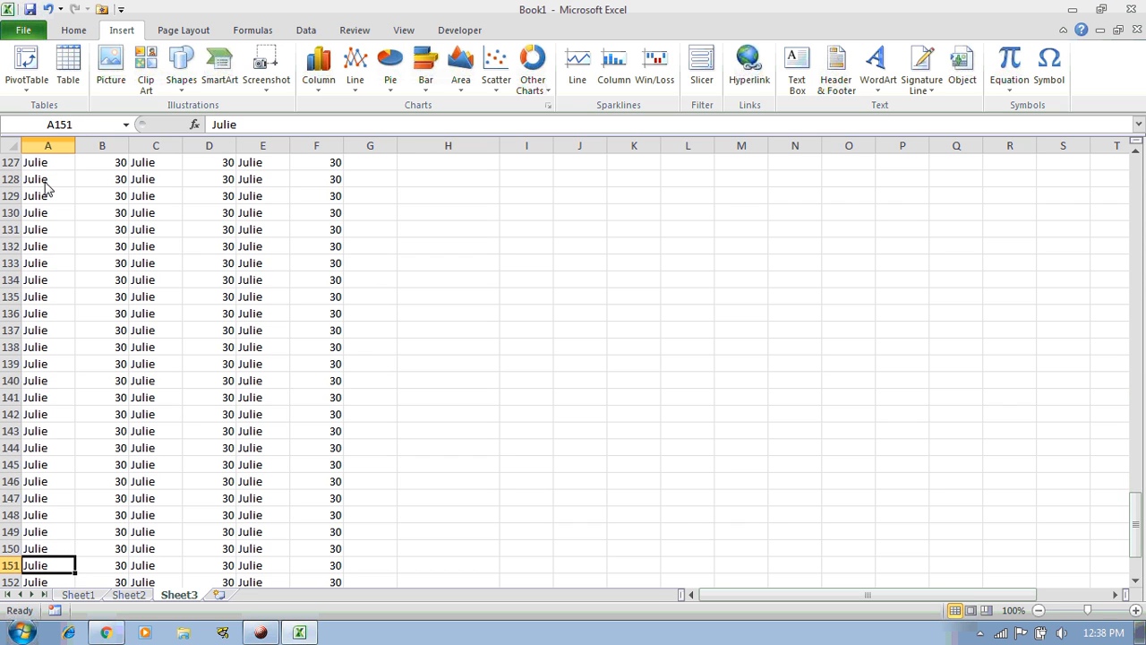
{"action": "key", "text": "Down"}
{"action": "key", "text": "Down"}
{"action": "key", "text": "Down"}
{"action": "key", "text": "Down"}
{"action": "key", "text": "Down"}
{"action": "key", "text": "Down"}
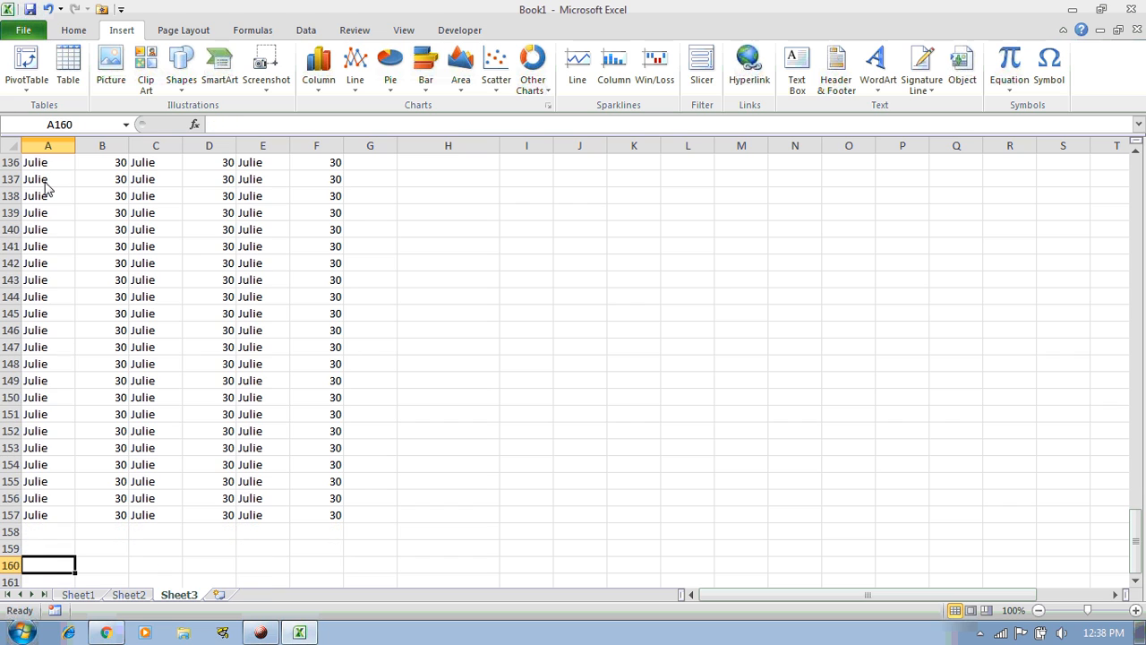
{"action": "key", "text": "Up"}
{"action": "key", "text": "Up"}
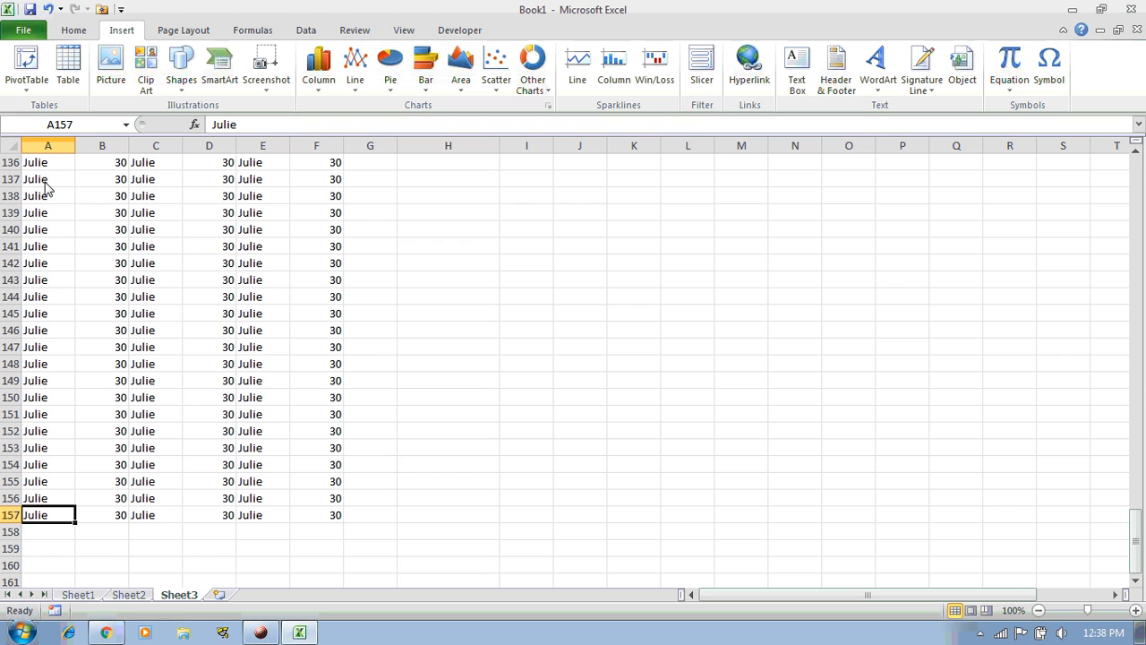
{"action": "key", "text": "Up"}
{"action": "key", "text": "Up"}
{"action": "key", "text": "Up"}
{"action": "key", "text": "Up"}
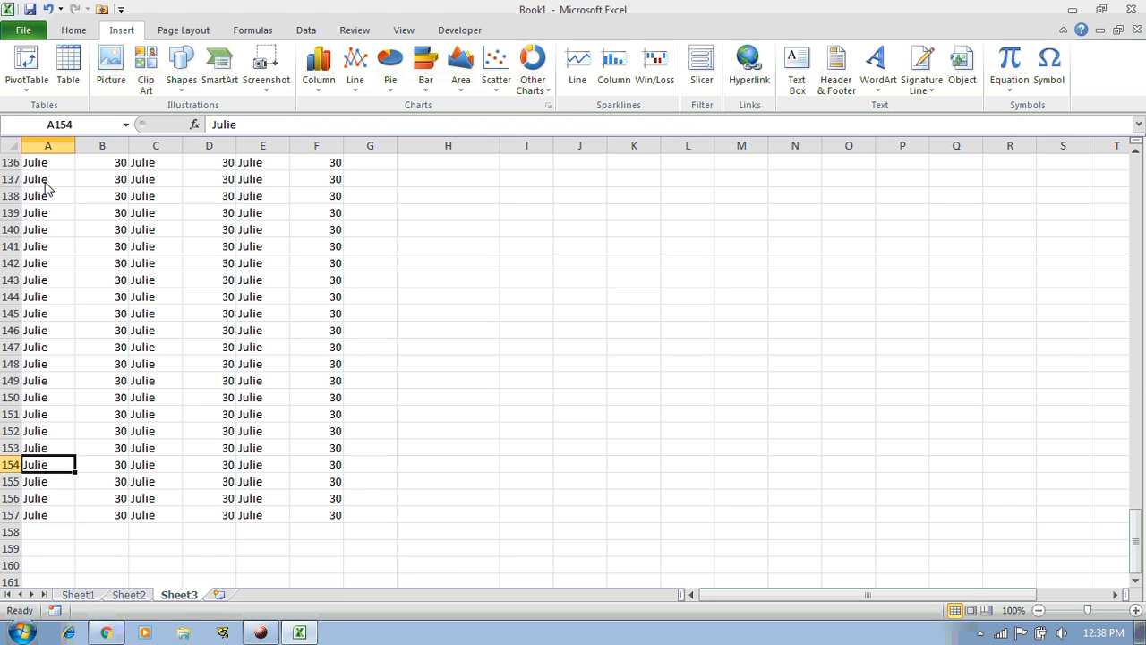
{"action": "key", "text": "Down"}
{"action": "key", "text": "Down"}
{"action": "key", "text": "Down"}
{"action": "key", "text": "Down"}
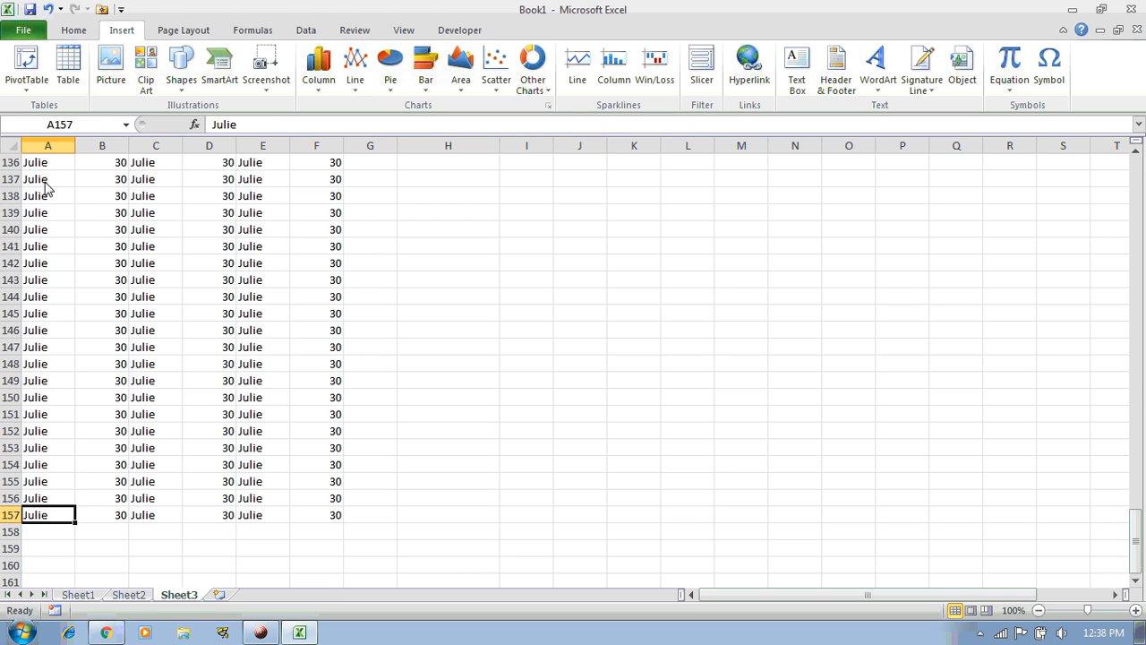
{"action": "key", "text": "ctrl+Up"}
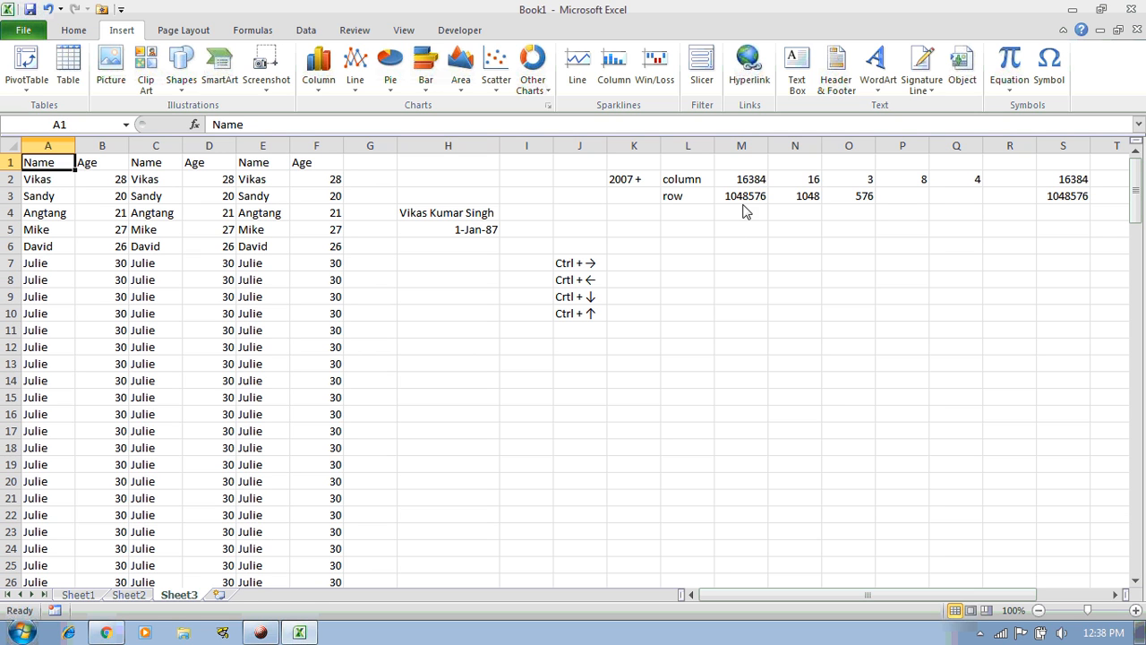
Enter 'End Column towards right' in K7 and 'First Column to wards left (A column)' in K8
{"action": "left_click", "coordinate": [627, 267]}
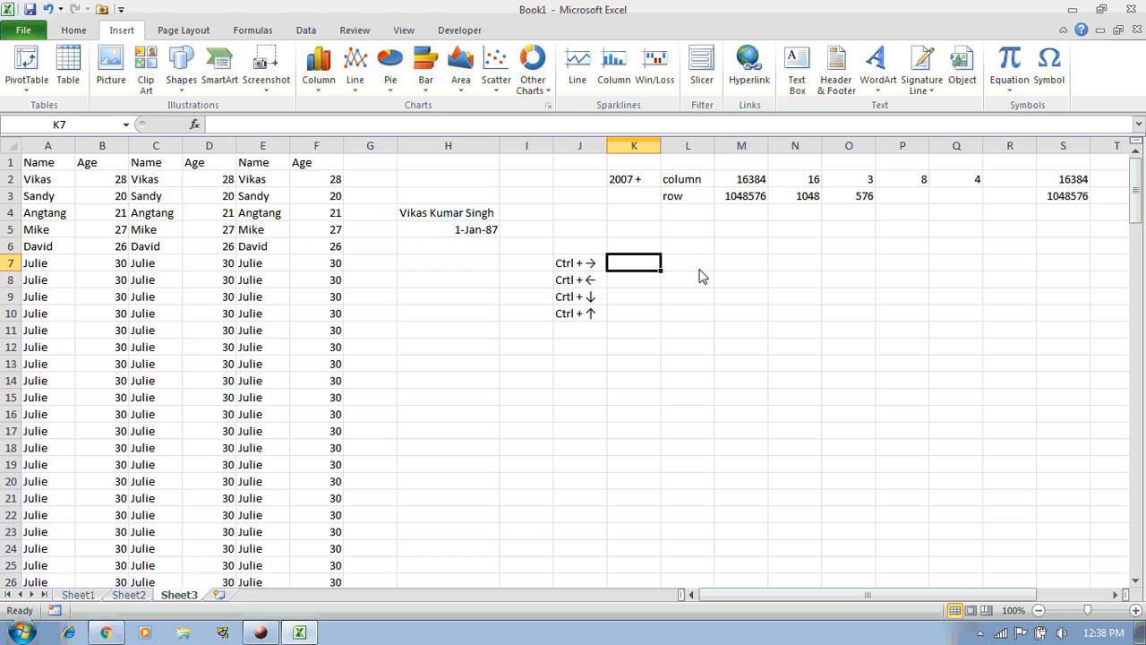
{"action": "key", "text": "Up"}
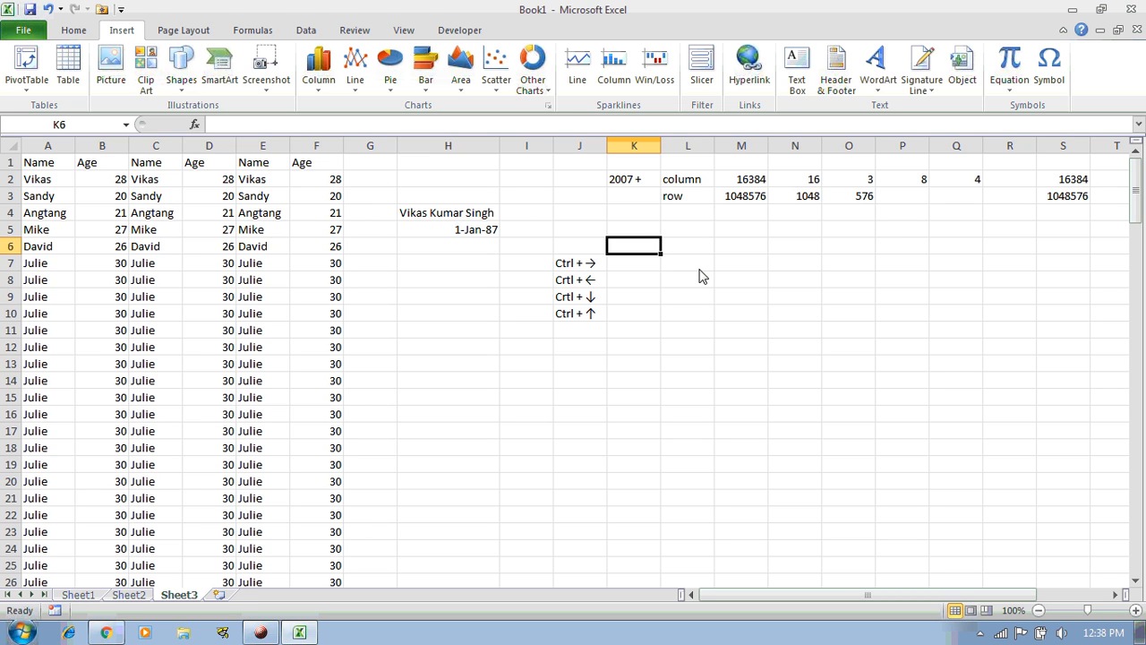
{"action": "key", "text": "Down"}
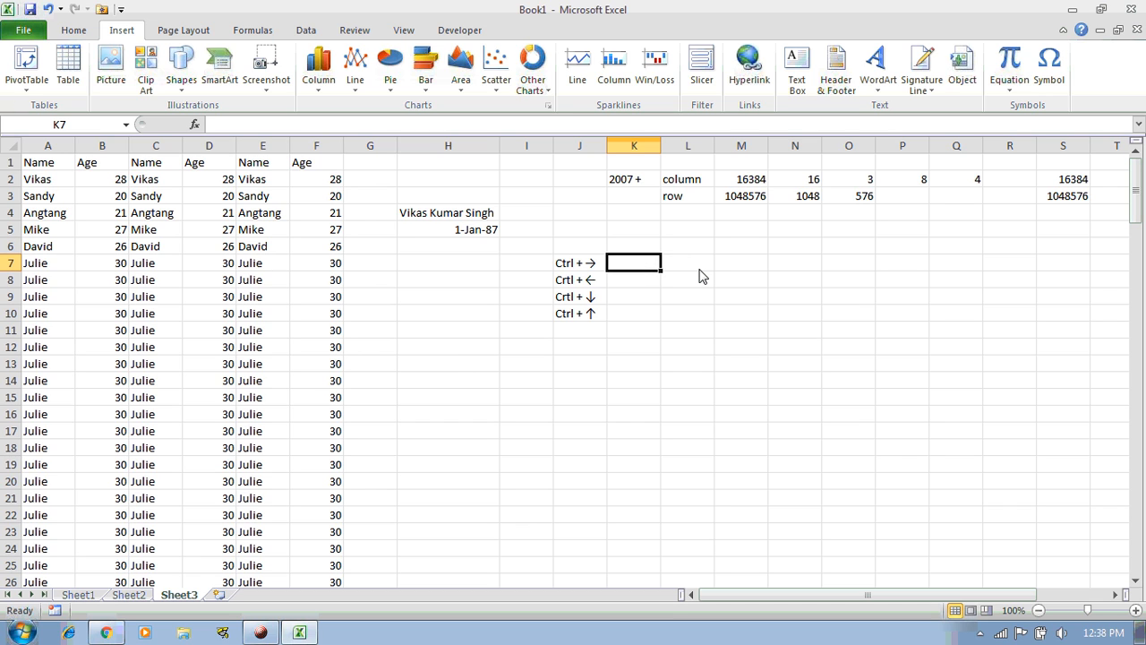
{"action": "type", "text": "End"}
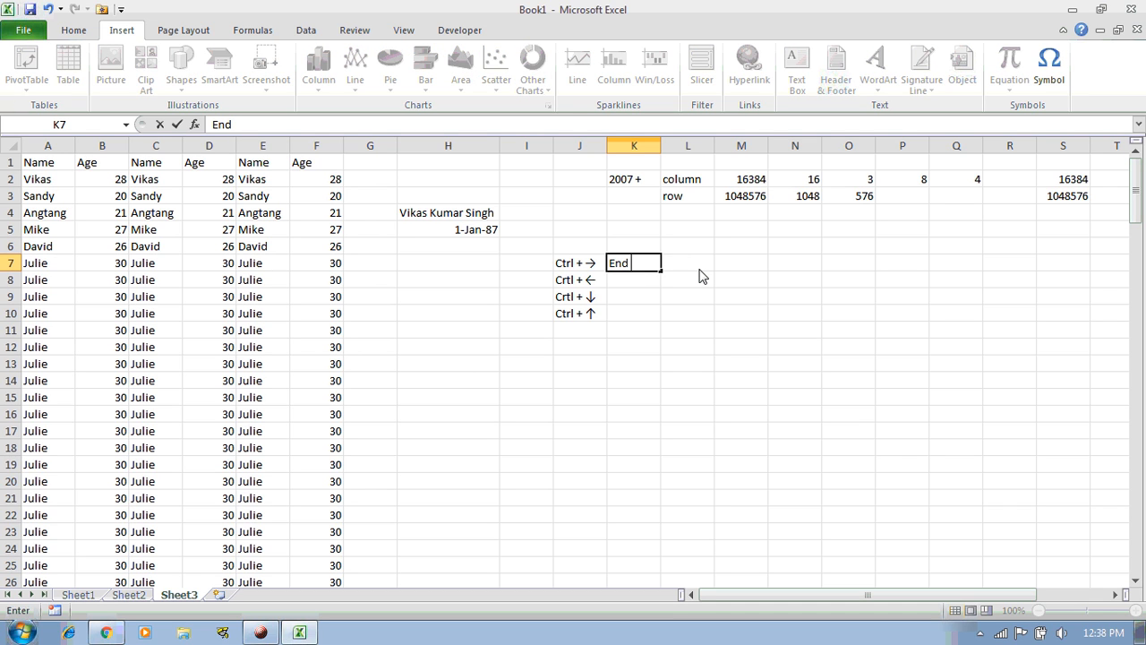
{"action": "type", "text": " Column"}
{"action": "type", "text": "tow"}
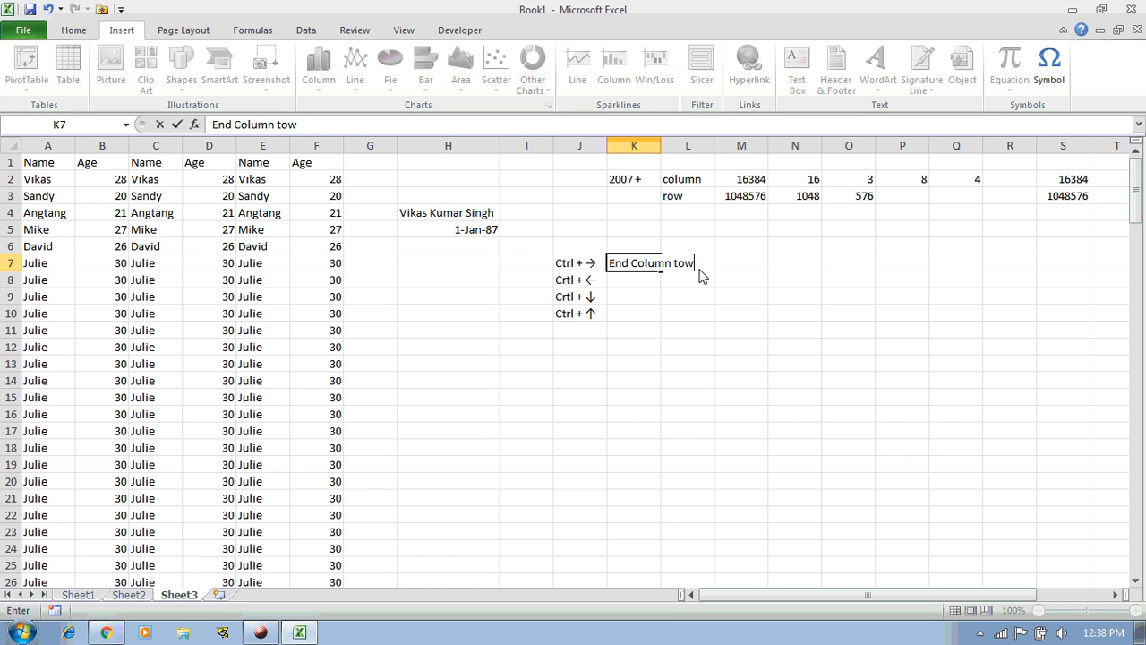
{"action": "type", "text": "ards right"}
{"action": "key", "text": "Return"}
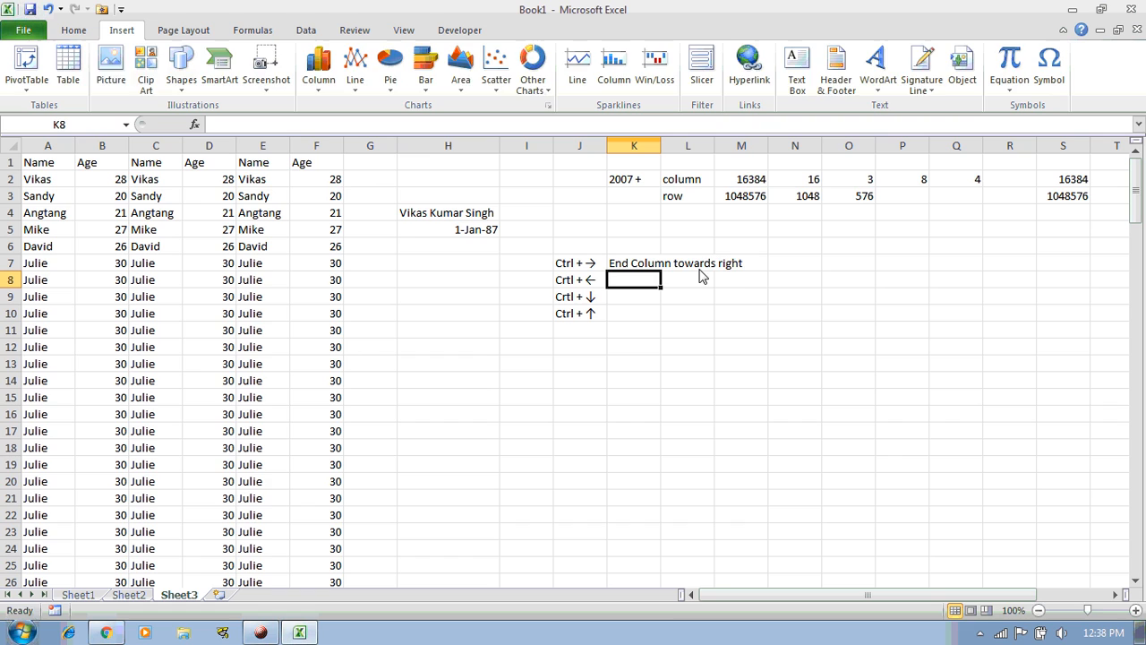
{"action": "type", "text": "End"}
{"action": "key", "text": "BackSpace"}
{"action": "key", "text": "BackSpace"}
{"action": "key", "text": "BackSpace"}
{"action": "key", "text": "BackSpace"}
{"action": "type", "text": "First Column"}
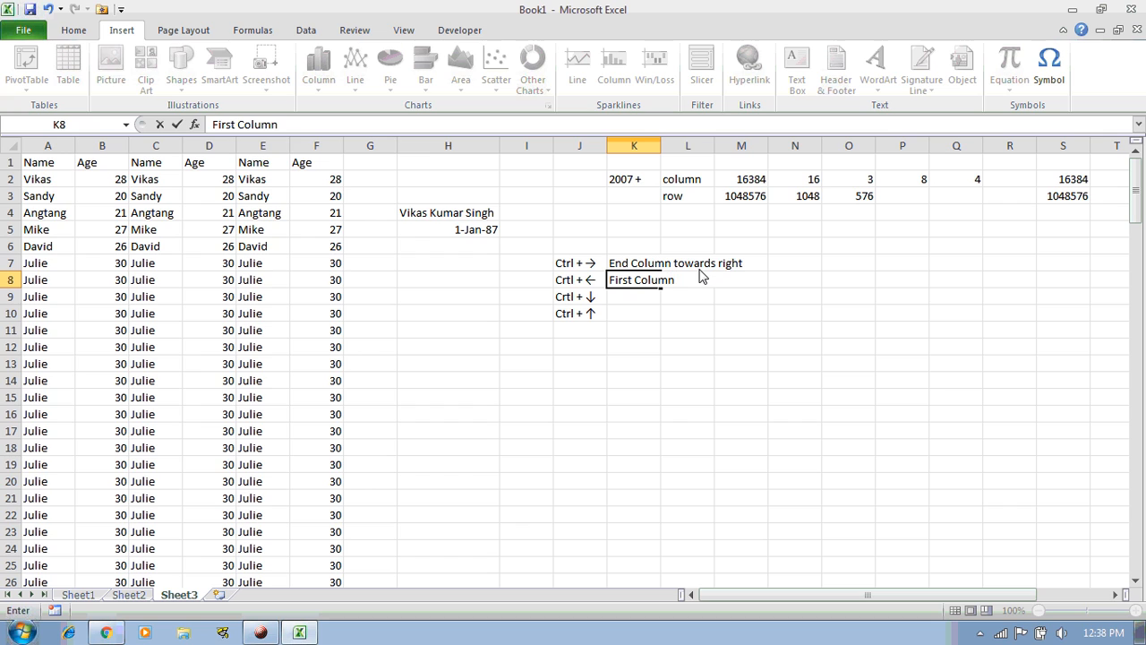
{"action": "type", "text": " to wards left (A"}
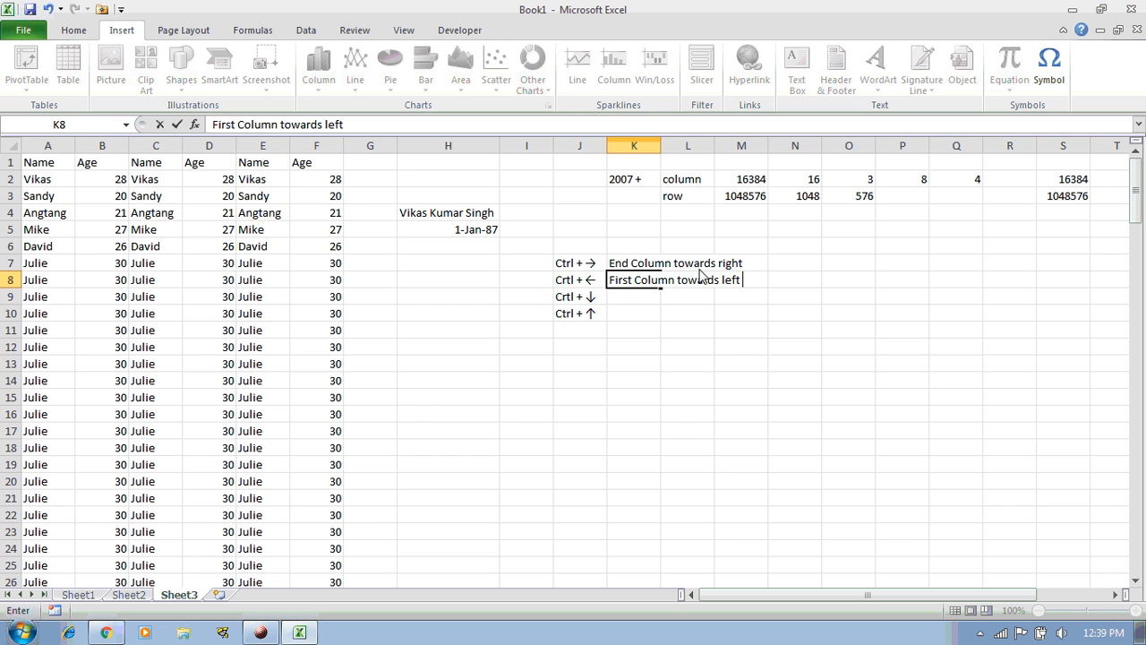
{"action": "type", "text": " column)"}
{"action": "key", "text": "Return"}
Append '(XFD column)' to K7 and add 'To the last row.' and 'To the first row.' in K9:K10
{"action": "key", "text": "Up"}
{"action": "key", "text": "Up"}
{"action": "key", "text": "F2"}
{"action": "type", "text": "("}
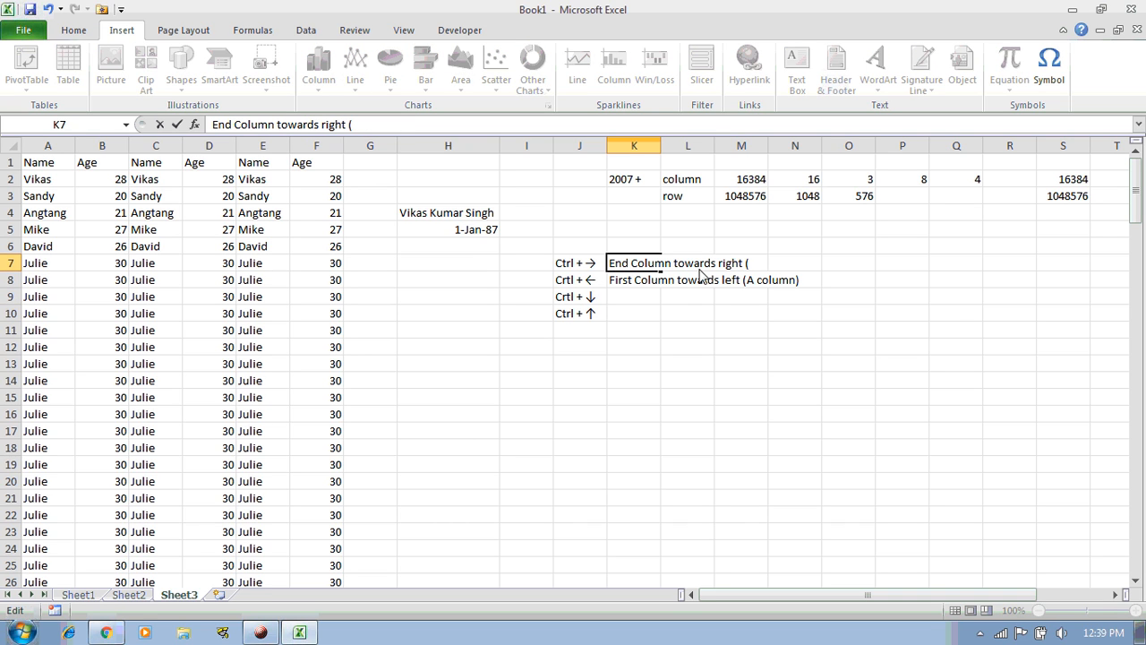
{"action": "type", "text": "XFD column"}
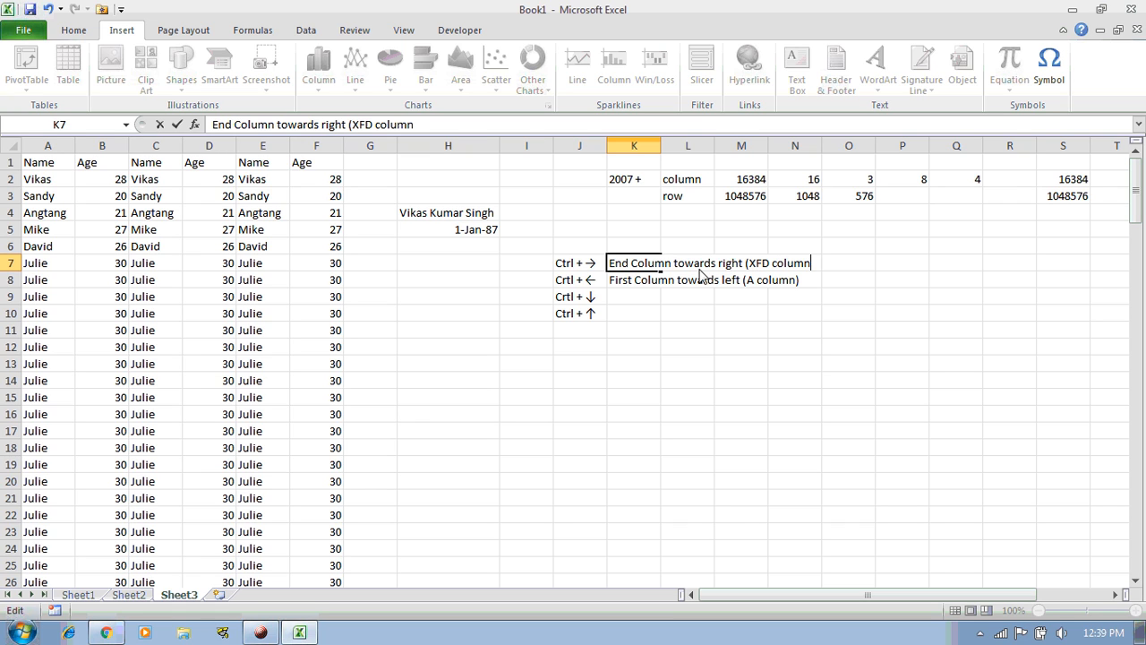
{"action": "type", "text": ")"}
{"action": "key", "text": "Return"}
{"action": "key", "text": "Return"}
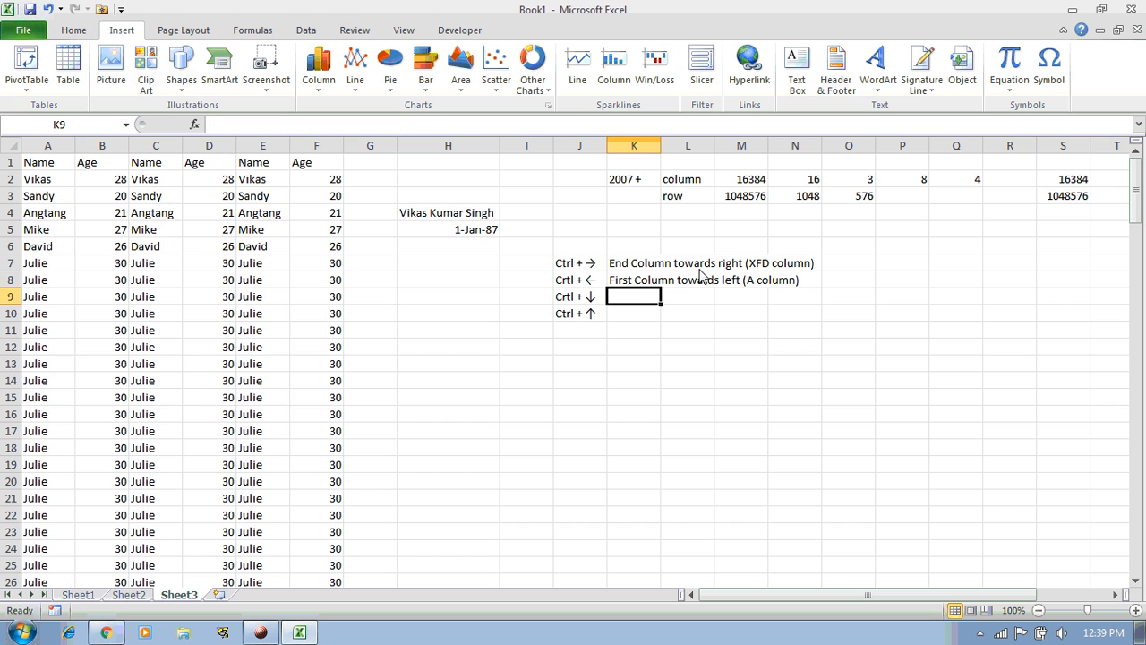
{"action": "type", "text": "To t"}
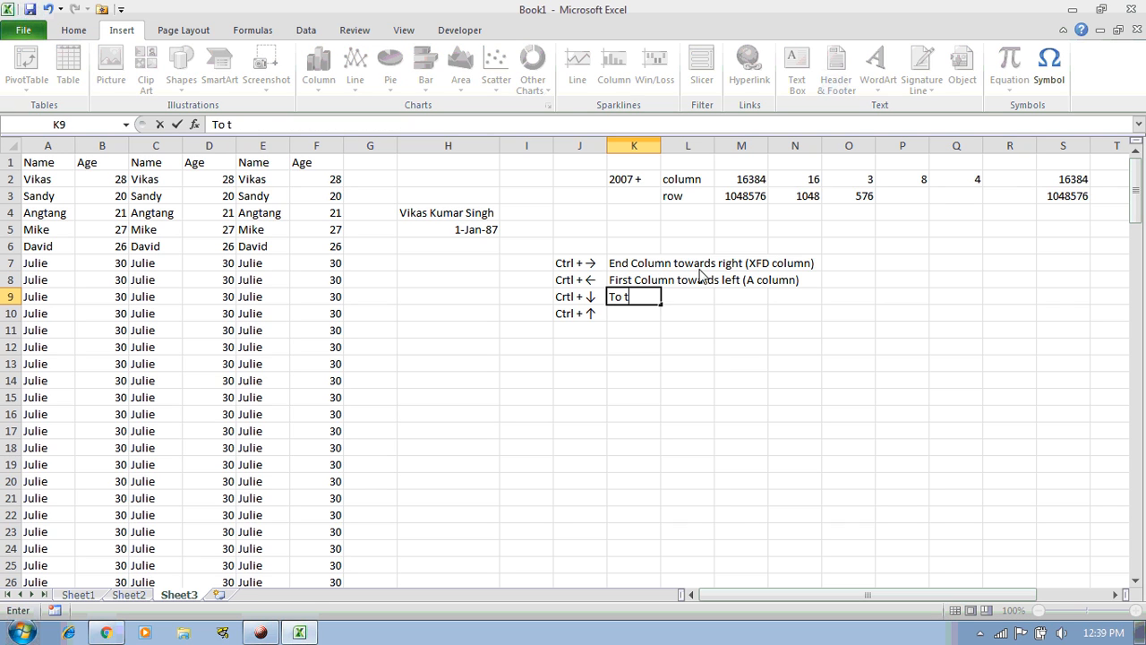
{"action": "type", "text": "he last row"}
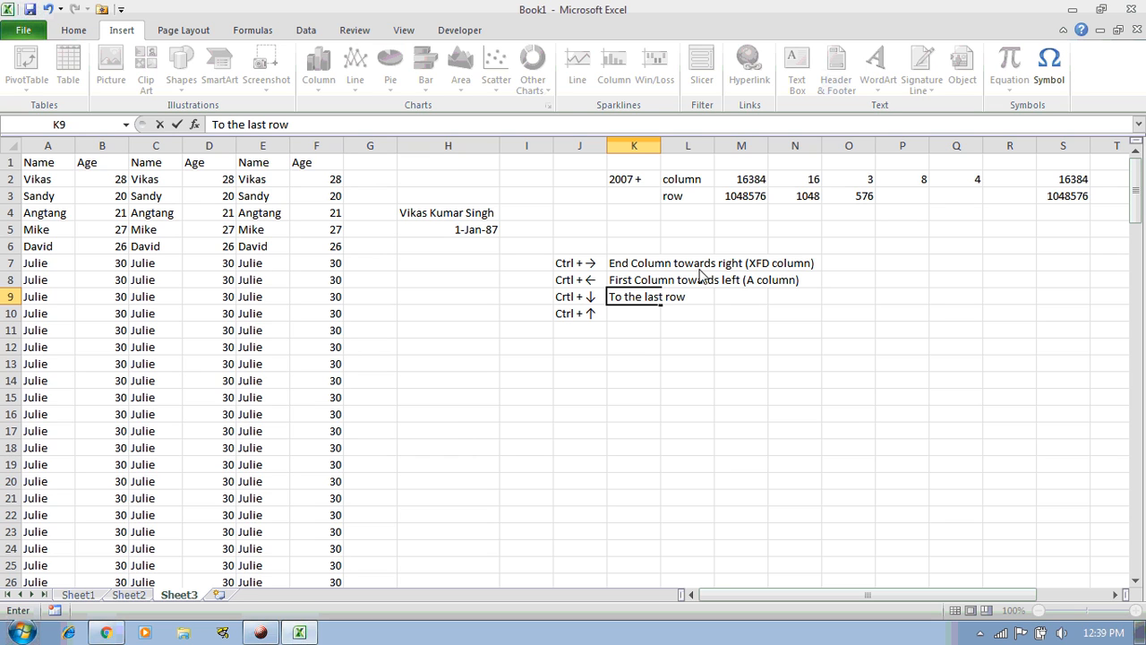
{"action": "type", "text": "."}
{"action": "key", "text": "Return"}
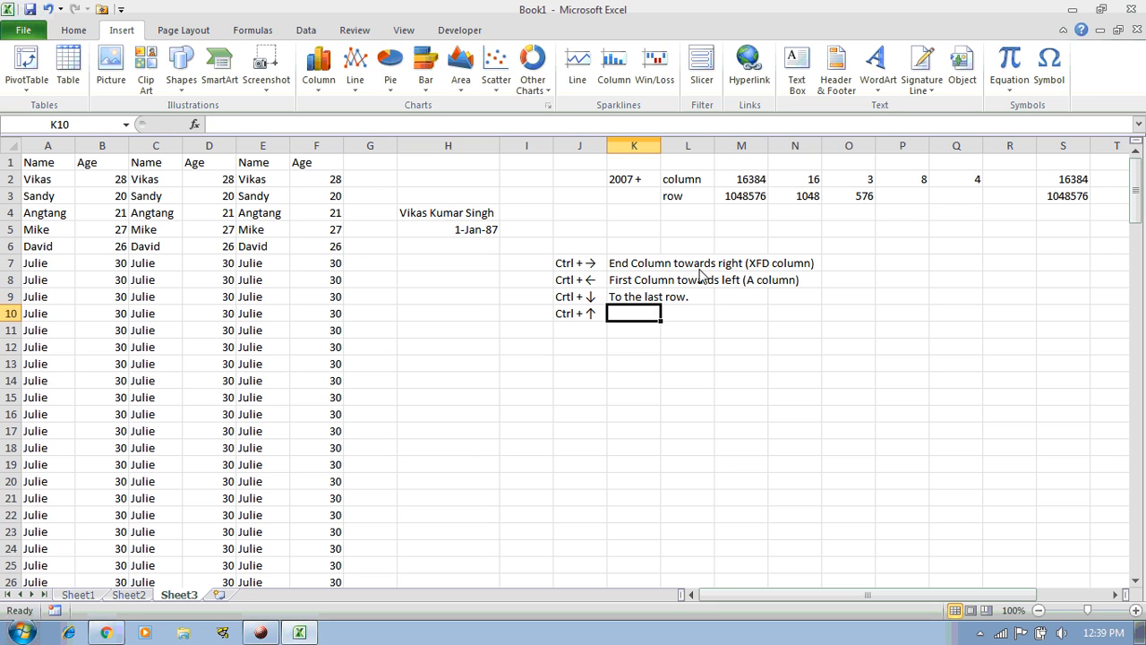
{"action": "type", "text": "To the "}
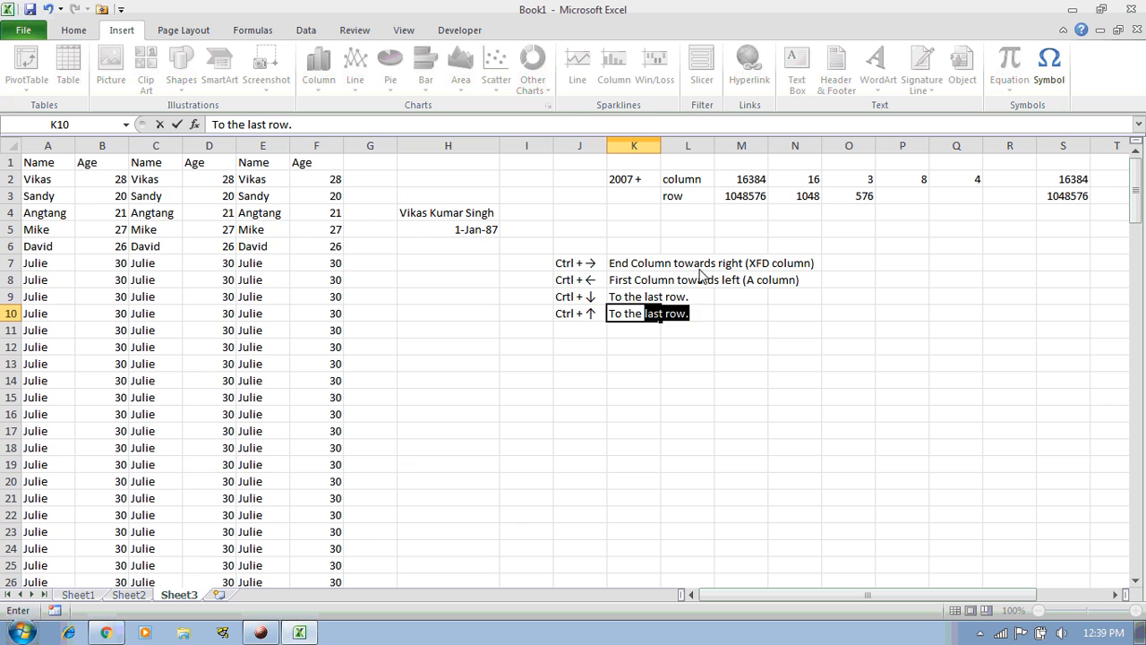
{"action": "type", "text": "first row"}
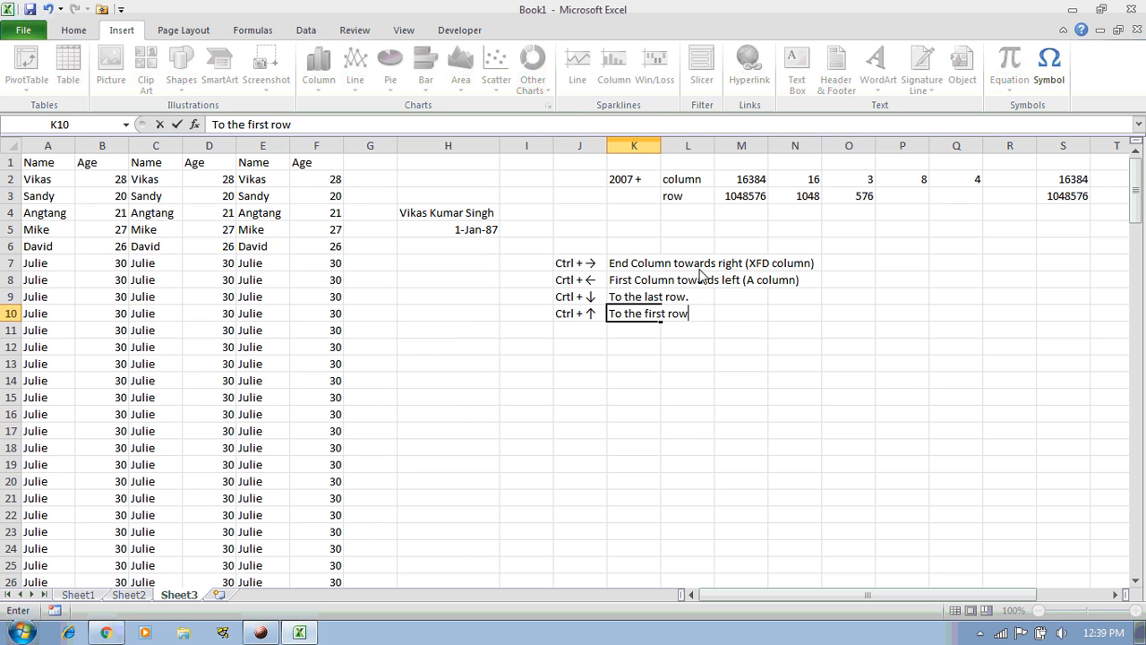
{"action": "type", "text": "."}
{"action": "key", "text": "Return"}
{"action": "key", "text": "Up"}
{"action": "key", "text": "ctrl+space"}
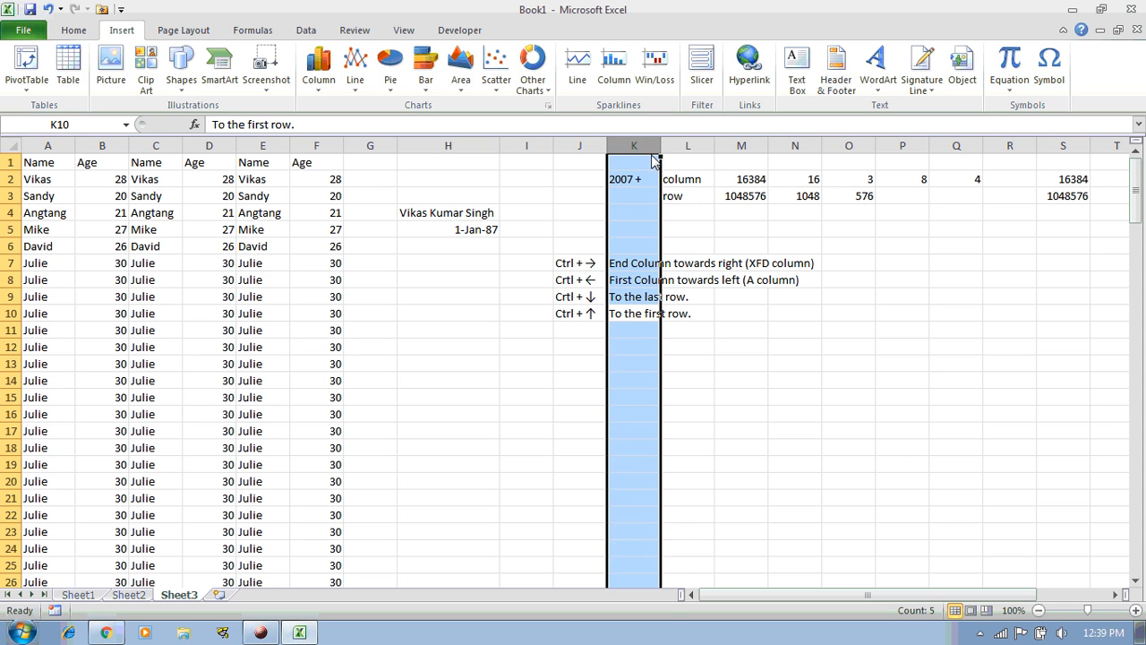
Move the shortcut list from J7:K10 to H8:I11 and autofit column I
{"action": "left_click_drag", "start_coordinate": [584, 263], "coordinate": [640, 310]}
{"action": "key", "text": "ctrl+c"}
{"action": "left_click", "coordinate": [434, 280]}
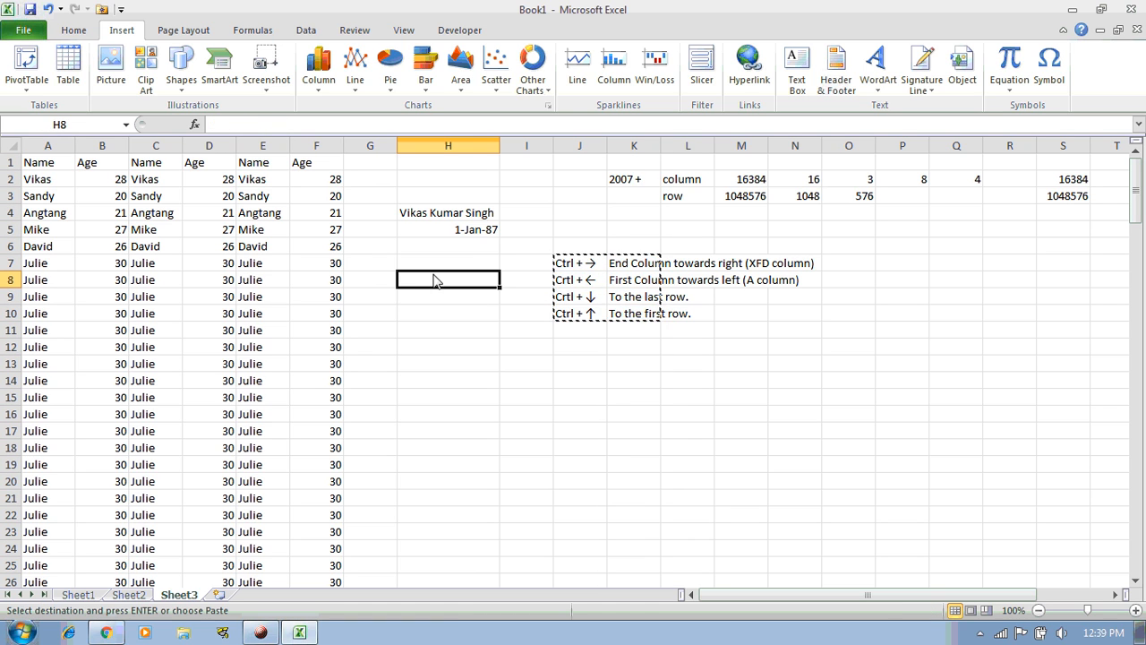
{"action": "key", "text": "ctrl+v"}
{"action": "double_click", "coordinate": [554, 148]}
Move the 2007+ column/row count block from K2:Q3 to start at I2
{"action": "left_click_drag", "start_coordinate": [789, 179], "coordinate": [1055, 210]}
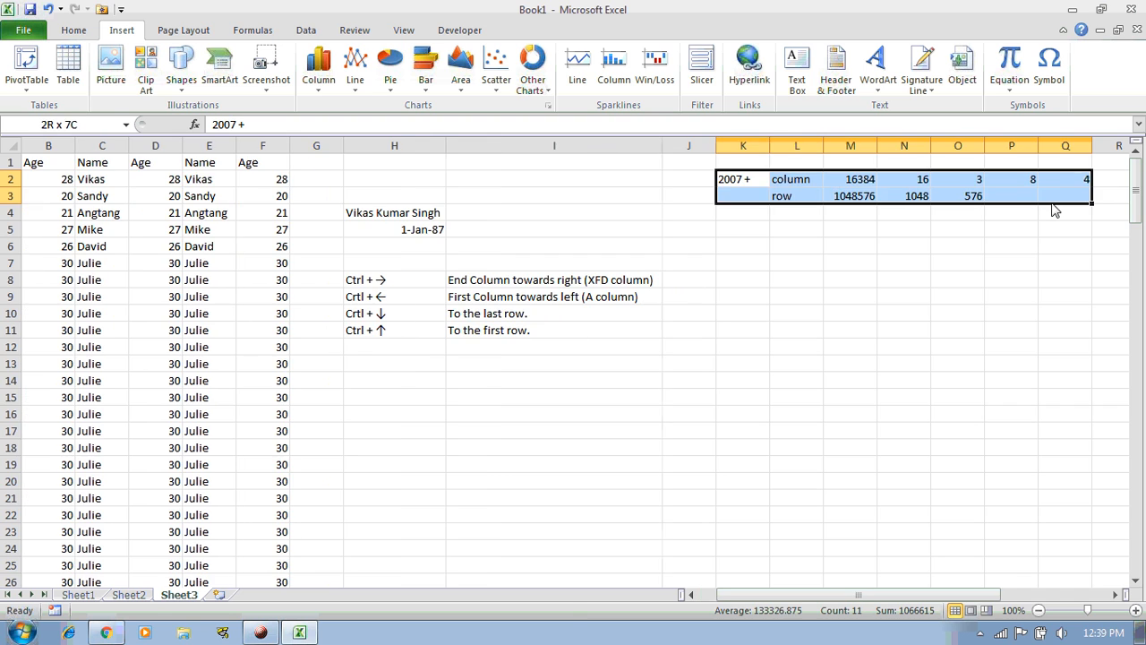
{"action": "key", "text": "ctrl+x"}
{"action": "key", "text": "Left"}
{"action": "key", "text": "Left"}
{"action": "key", "text": "ctrl+v"}
{"action": "key", "text": "Left"}
{"action": "key", "text": "Down"}
{"action": "key", "text": "Down"}
{"action": "key", "text": "Down"}
{"action": "key", "text": "Down"}
{"action": "key", "text": "Down"}
{"action": "key", "text": "Down"}
{"action": "key", "text": "Down"}
{"action": "key", "text": "Right"}
{"action": "key", "text": "Right"}
{"action": "key", "text": "Up"}
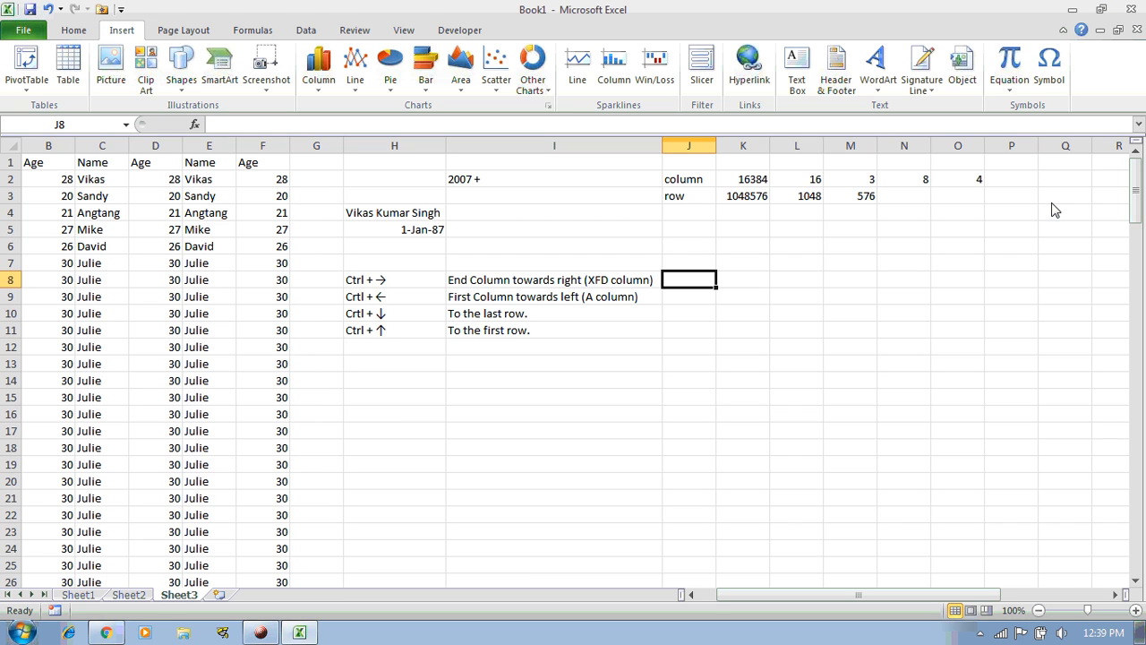
In J8, note that repeated Ctrl+Right reaches the last occupied column, then the last column XFD
{"action": "type", "text": "f"}
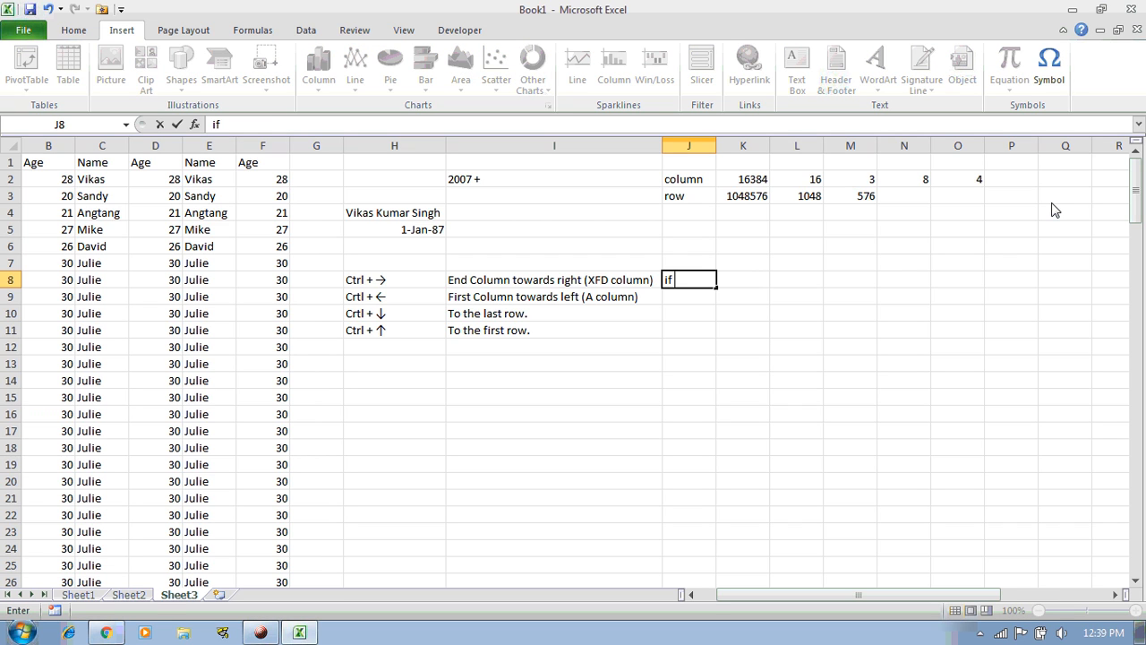
{"action": "type", "text": " we have raw "}
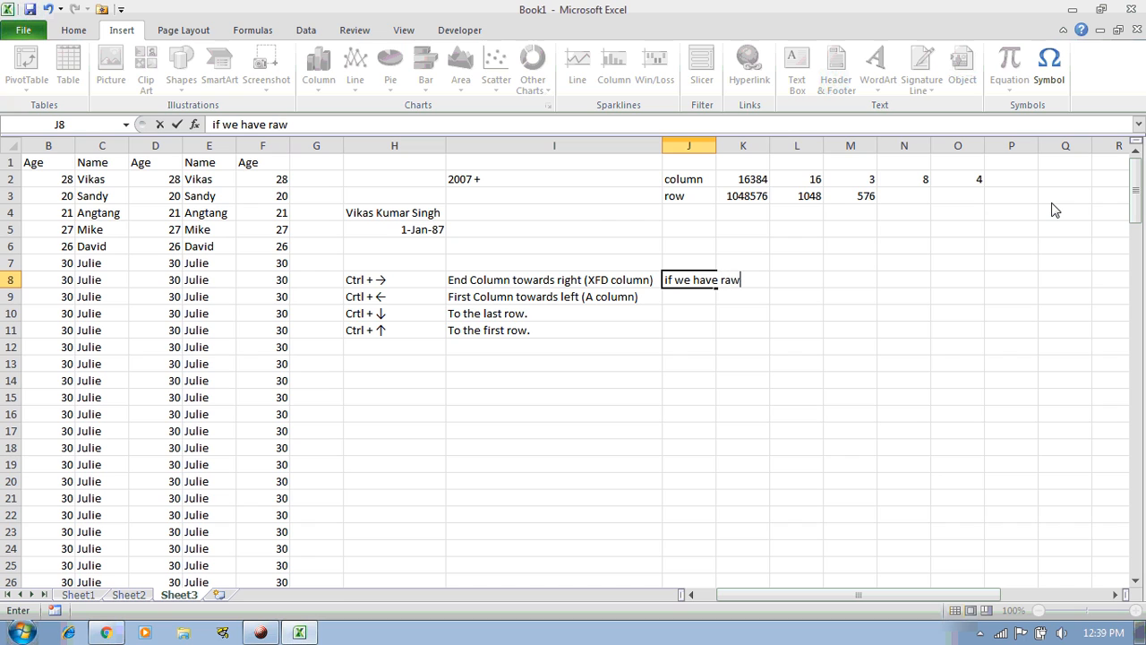
{"action": "type", "text": "data then"}
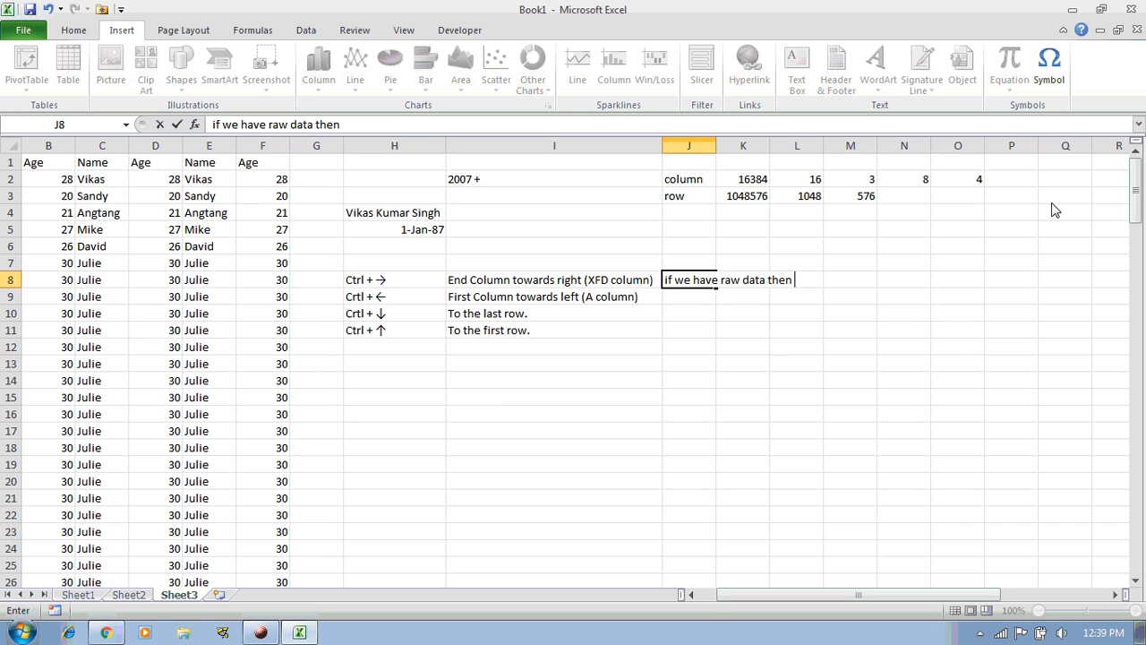
{"action": "type", "text": " at the p"}
{"action": "key", "text": "BackSpace"}
{"action": "type", "text": "first combination"}
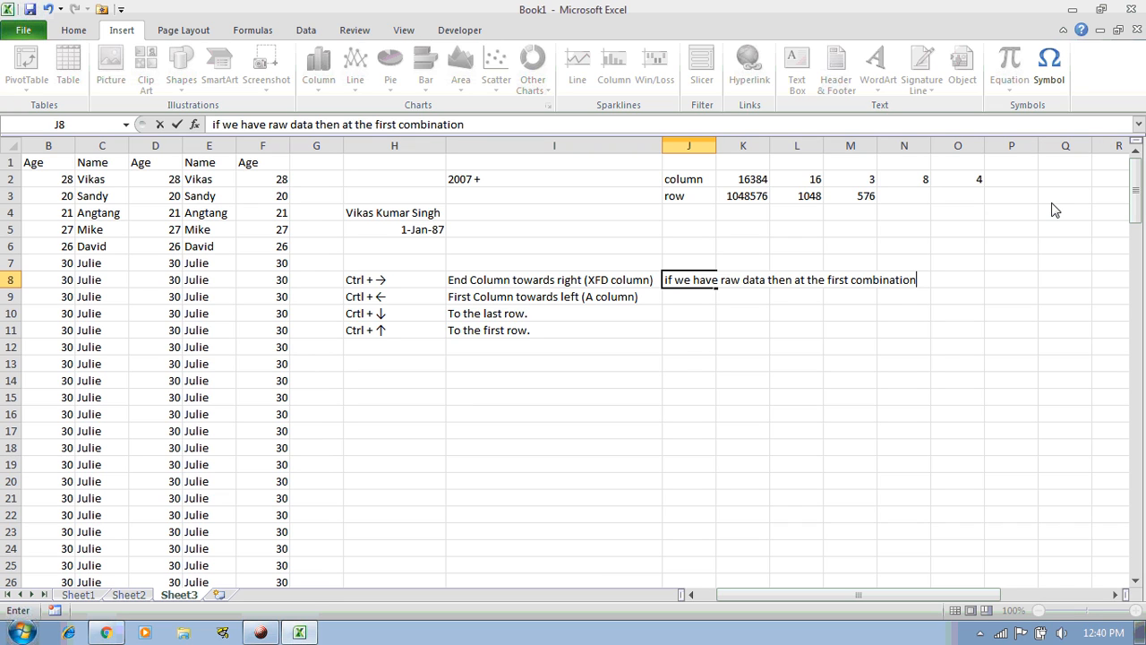
{"action": "type", "text": " of the short"}
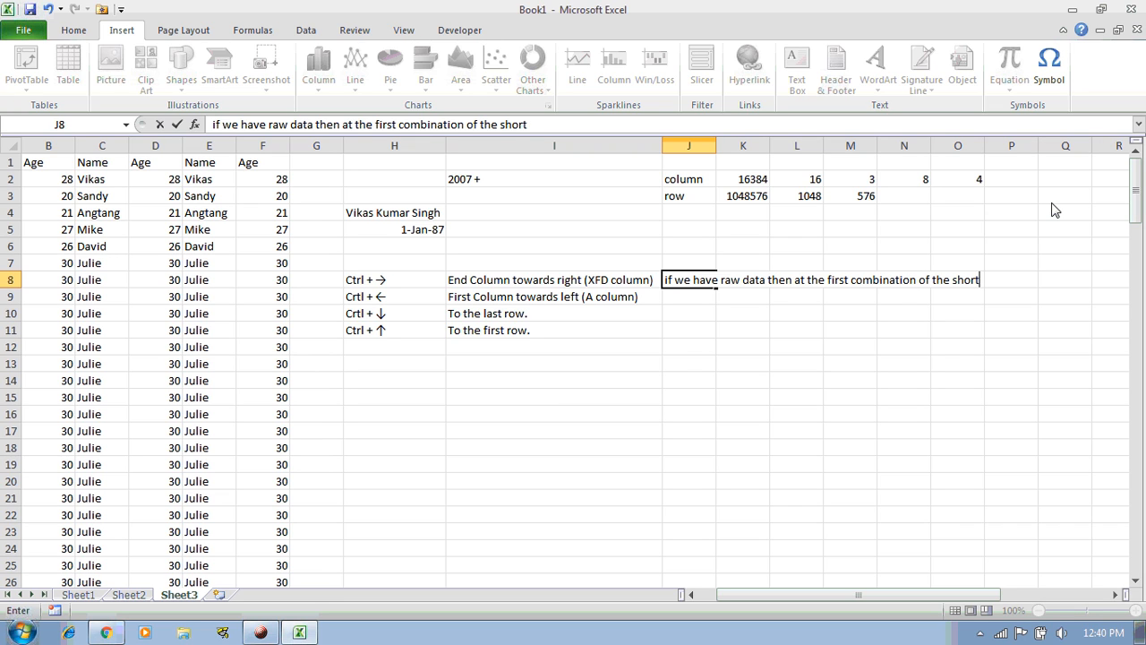
{"action": "type", "text": "cut keys yo"}
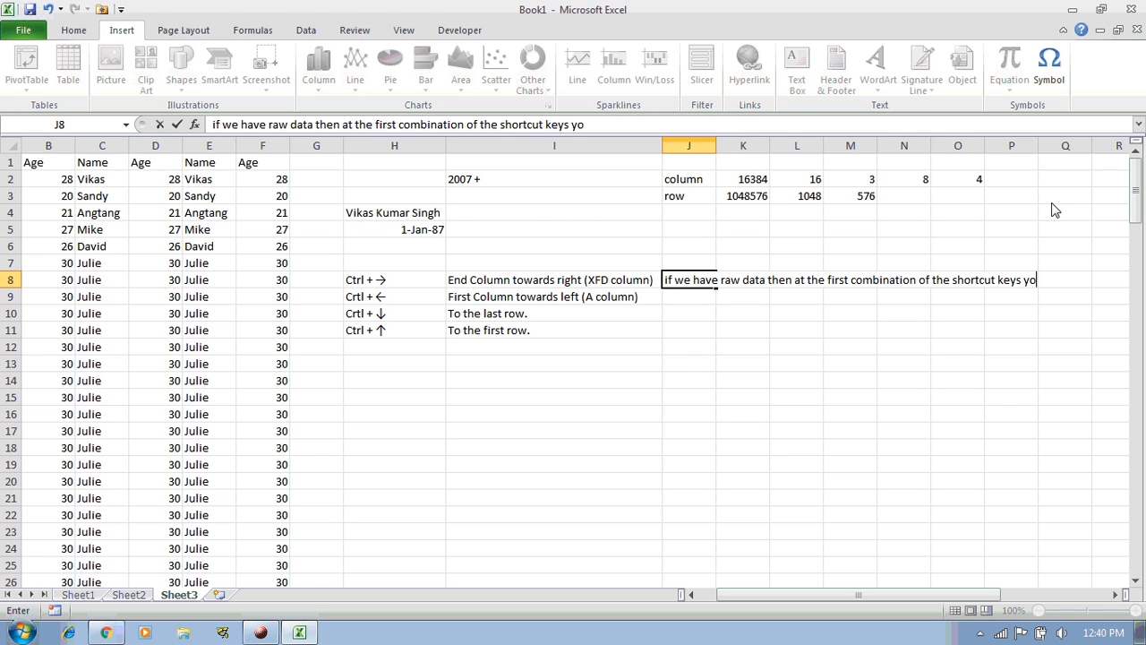
{"action": "type", "text": "u will be mov"}
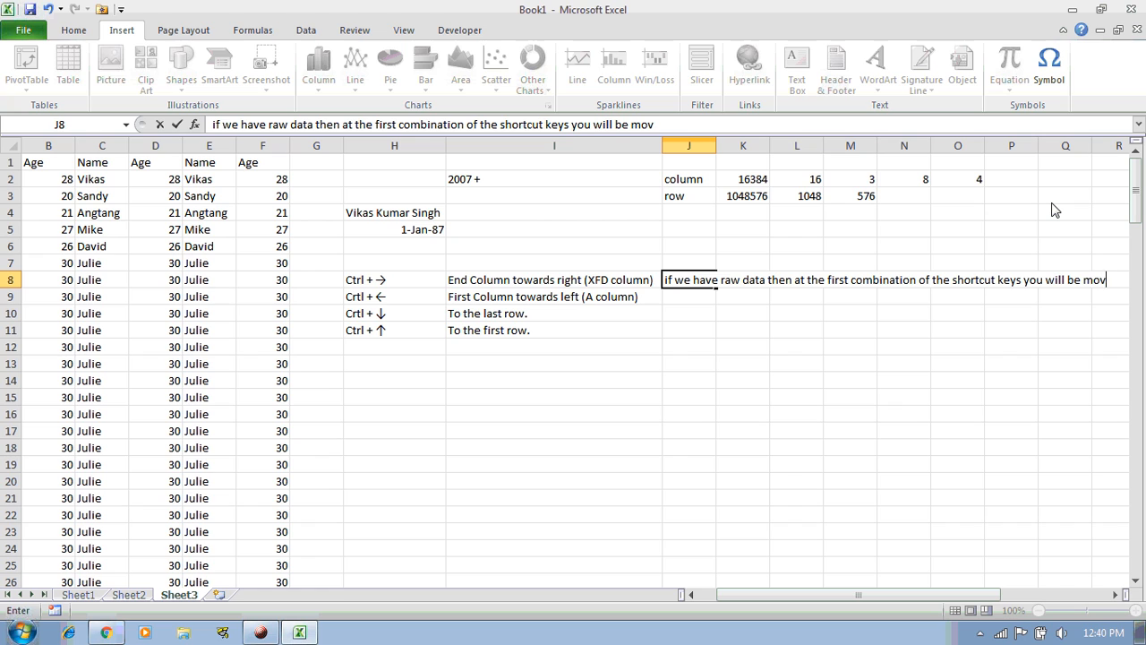
{"action": "type", "text": "ed to the last "}
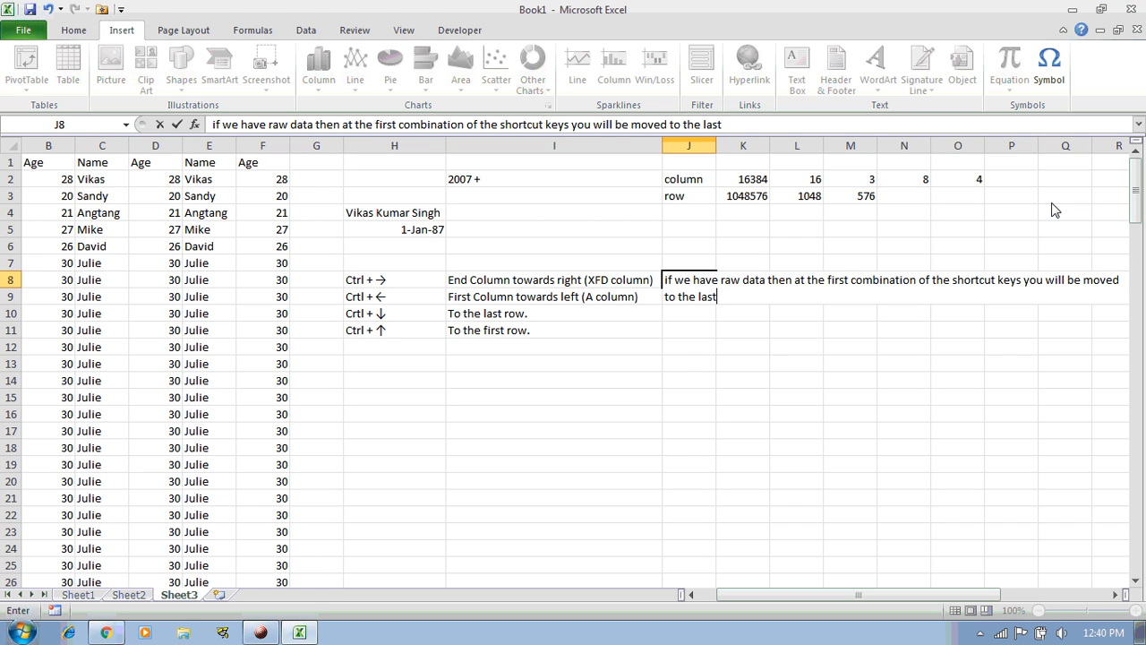
{"action": "type", "text": "occupied column then if t"}
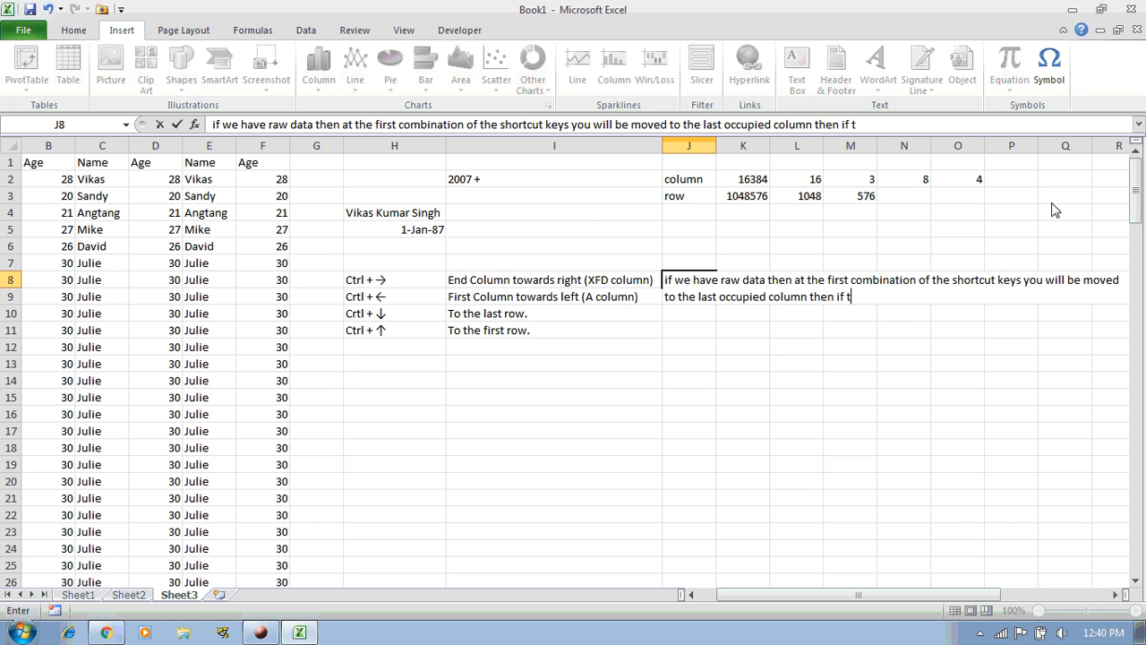
{"action": "key", "text": "BackSpace"}
{"action": "type", "text": "you press the combina"}
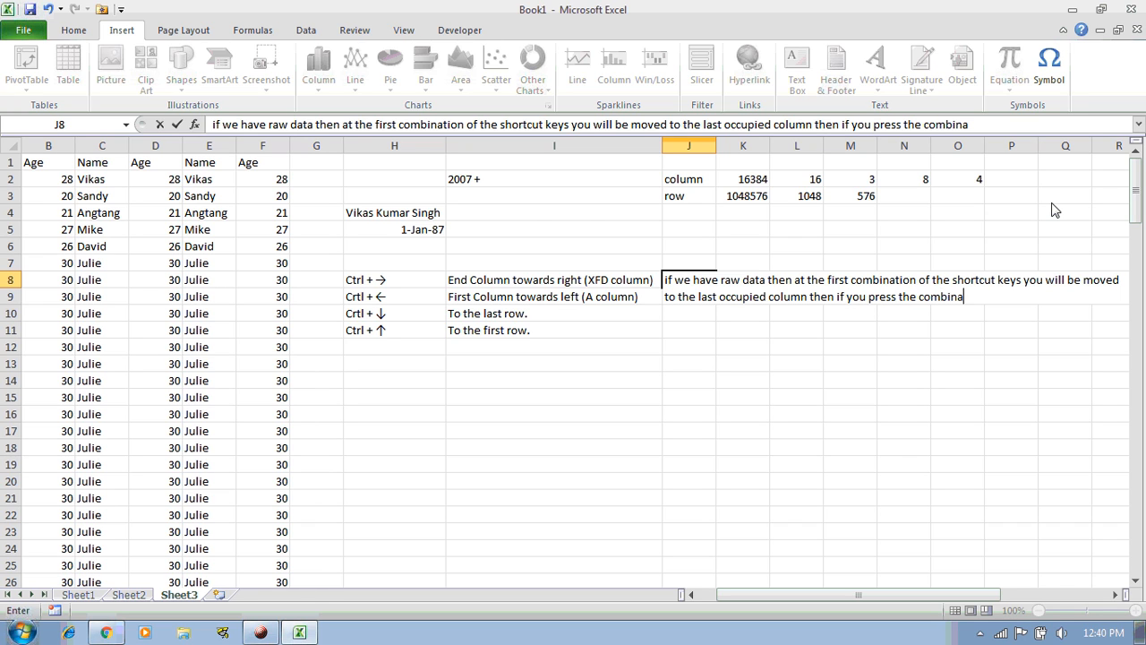
{"action": "type", "text": "tion agan"}
{"action": "key", "text": "BackSpace"}
{"action": "key", "text": "BackSpace"}
{"action": "type", "text": "ain"}
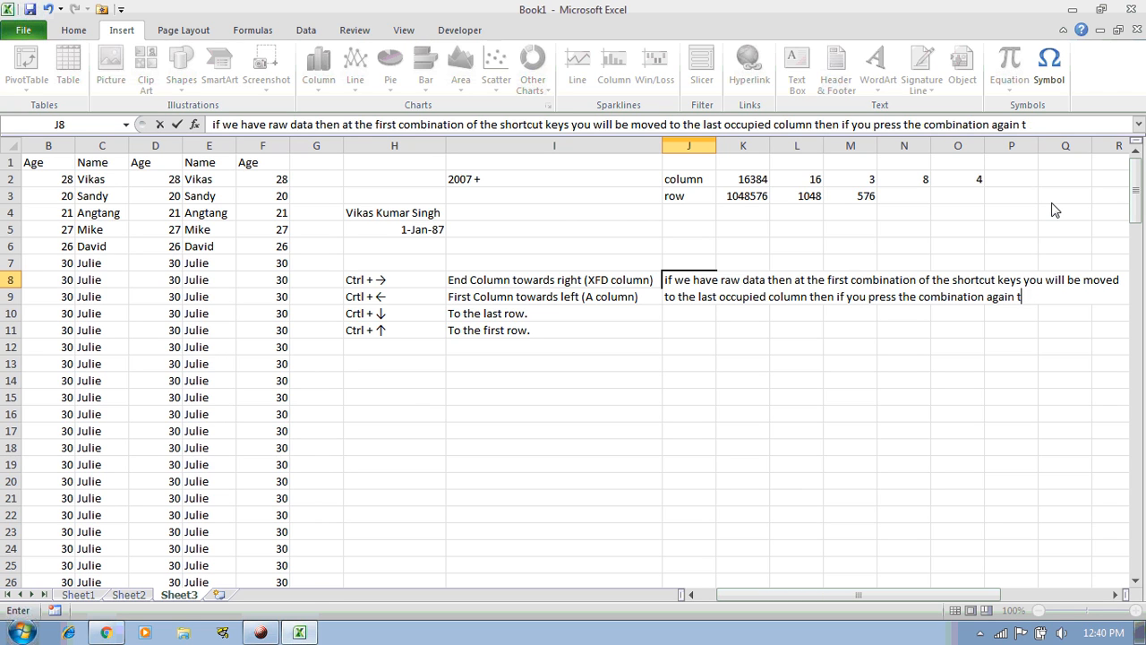
{"action": "type", "text": " you will b"}
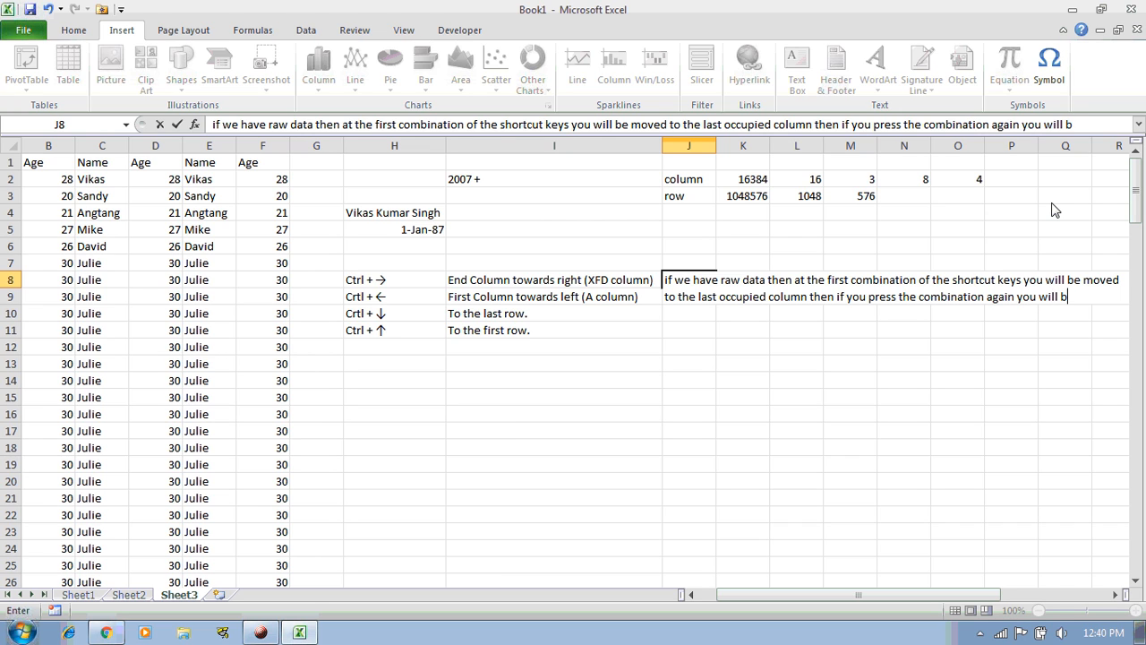
{"action": "type", "text": "e moved to the"}
{"action": "type", "text": " las"}
{"action": "type", "text": "t column"}
{"action": "type", "text": " which is hte"}
{"action": "key", "text": "BackSpace"}
{"action": "key", "text": "BackSpace"}
{"action": "type", "text": "he "}
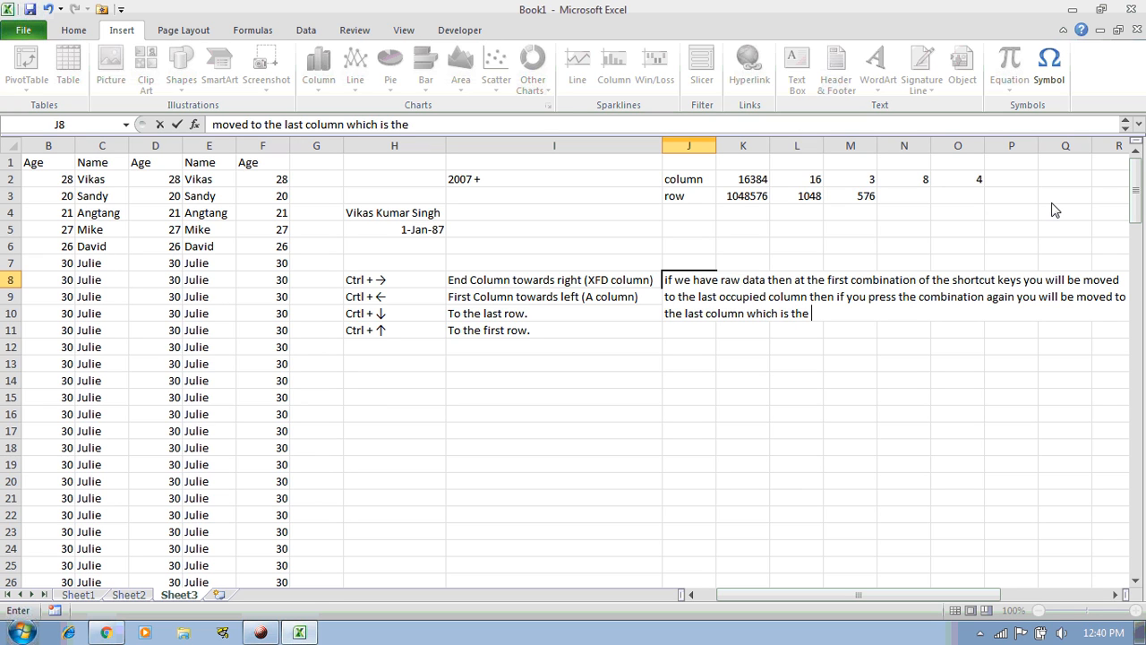
{"action": "type", "text": "XFD"}
{"action": "key", "text": "Return"}
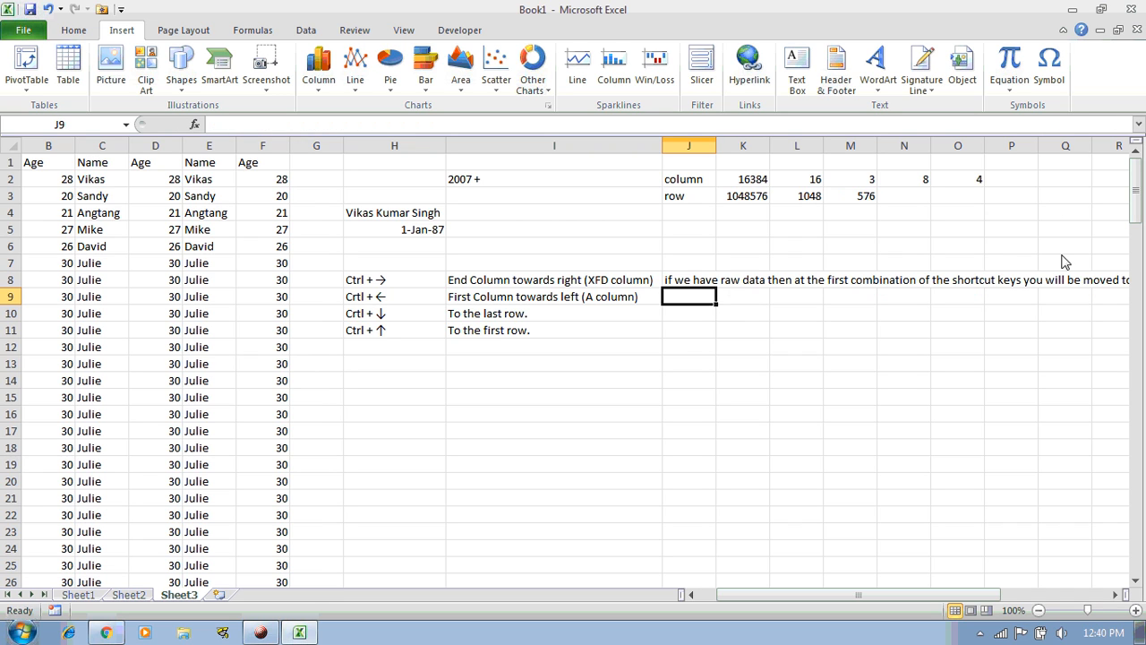
{"action": "left_click", "coordinate": [397, 303]}
{"action": "left_click_drag", "start_coordinate": [396, 303], "coordinate": [537, 328]}
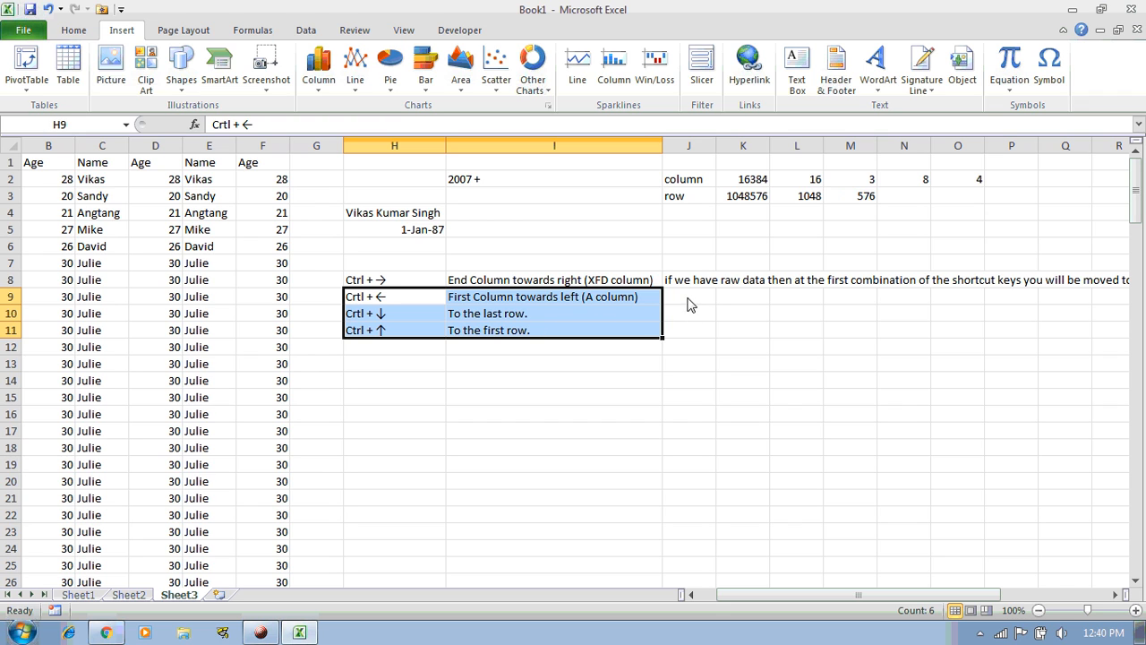
{"action": "left_click", "coordinate": [684, 285]}
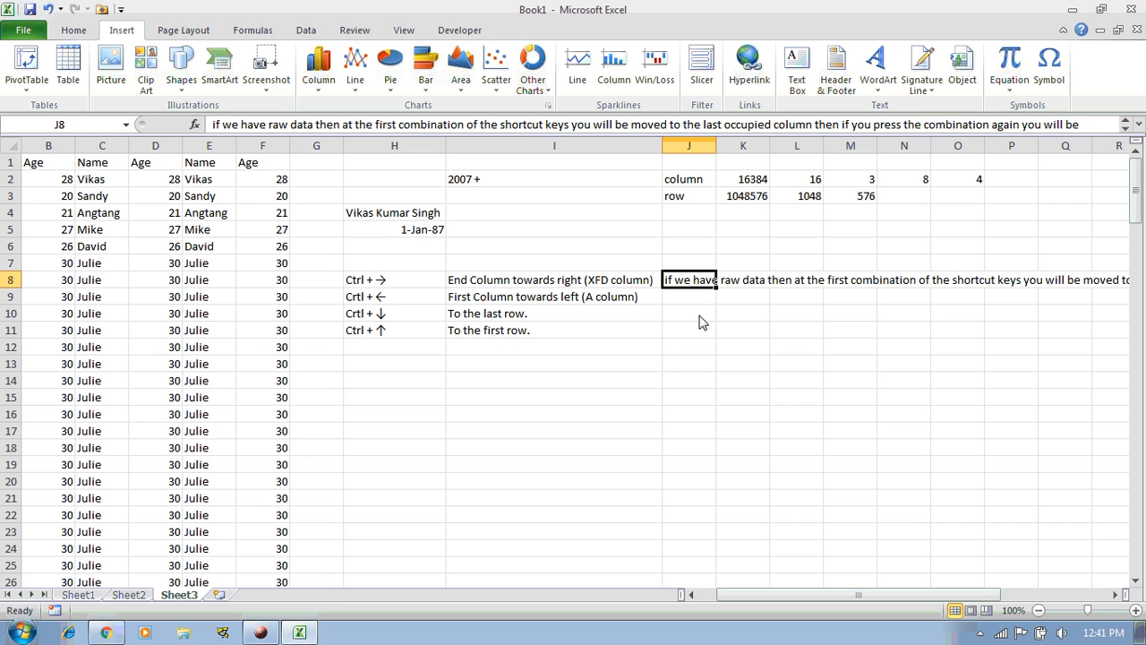
{"action": "left_click_drag", "start_coordinate": [410, 300], "coordinate": [495, 331]}
{"action": "left_click_drag", "start_coordinate": [688, 302], "coordinate": [696, 333]}
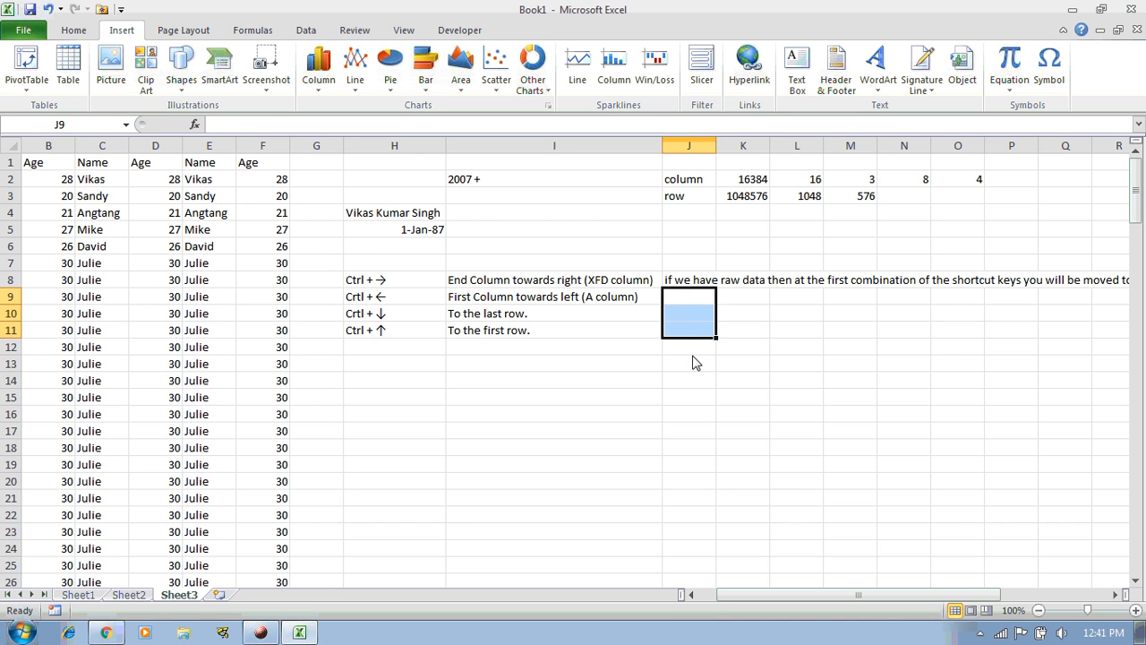
{"action": "key", "text": "ctrl+Left"}
{"action": "key", "text": "ctrl+Left"}
{"action": "key", "text": "ctrl+Left"}
{"action": "key", "text": "ctrl+Left"}
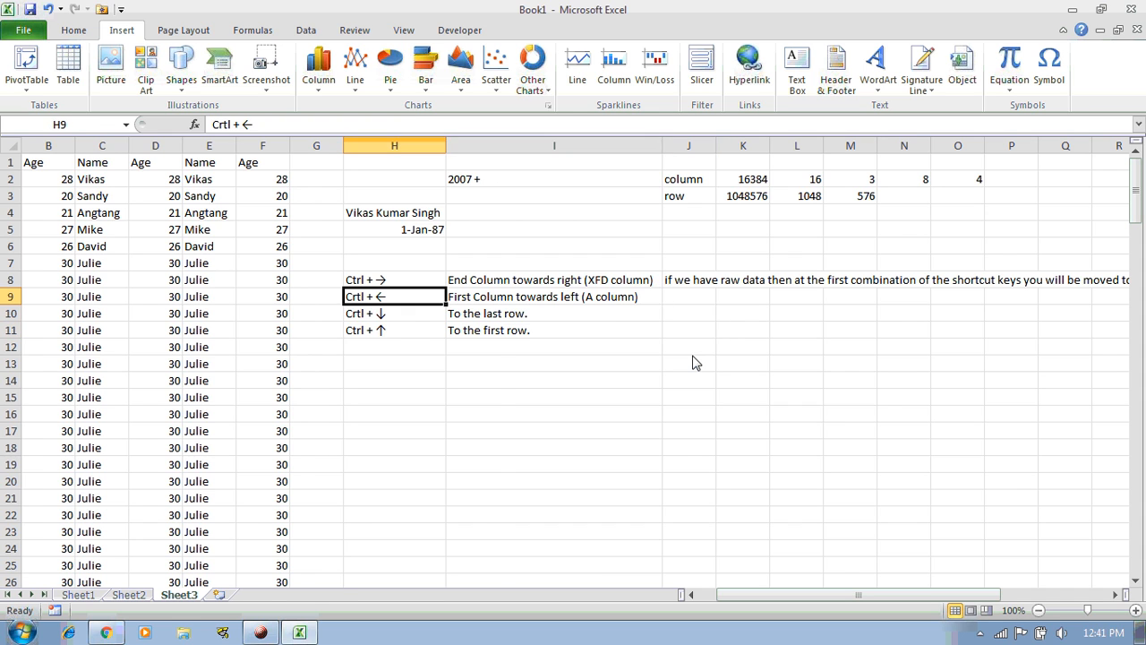
{"action": "key", "text": "ctrl+Up"}
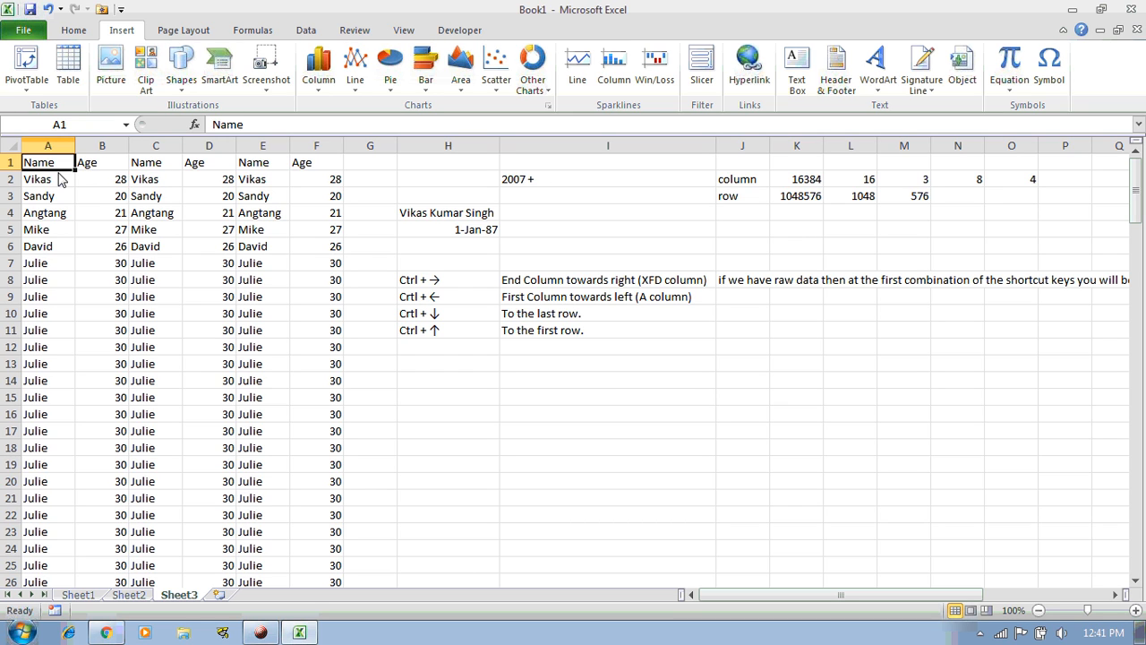
{"action": "left_click", "coordinate": [453, 335]}
{"action": "left_click", "coordinate": [541, 333]}
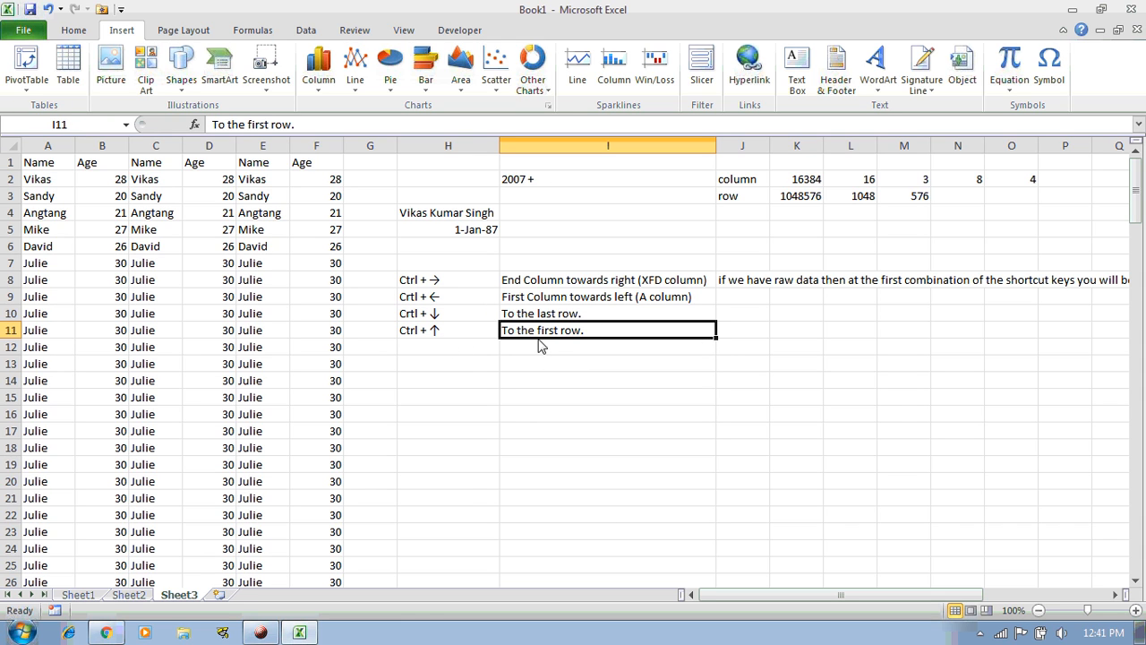
{"action": "left_click", "coordinate": [51, 167]}
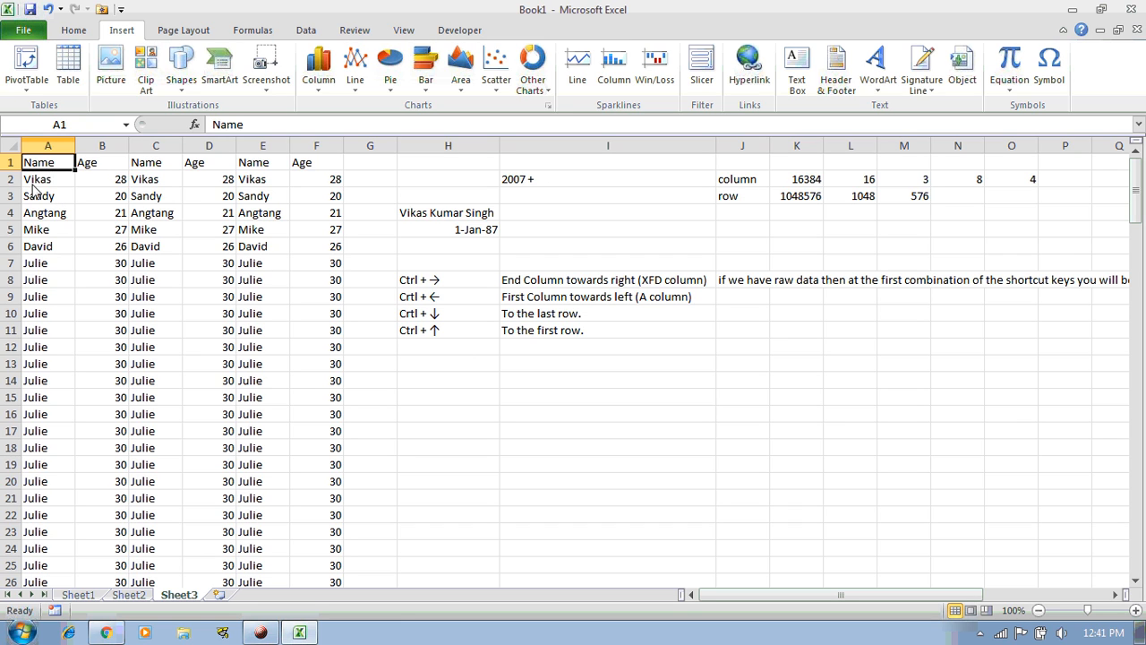
{"action": "left_click_drag", "start_coordinate": [468, 282], "coordinate": [580, 331]}
{"action": "left_click", "coordinate": [511, 379]}
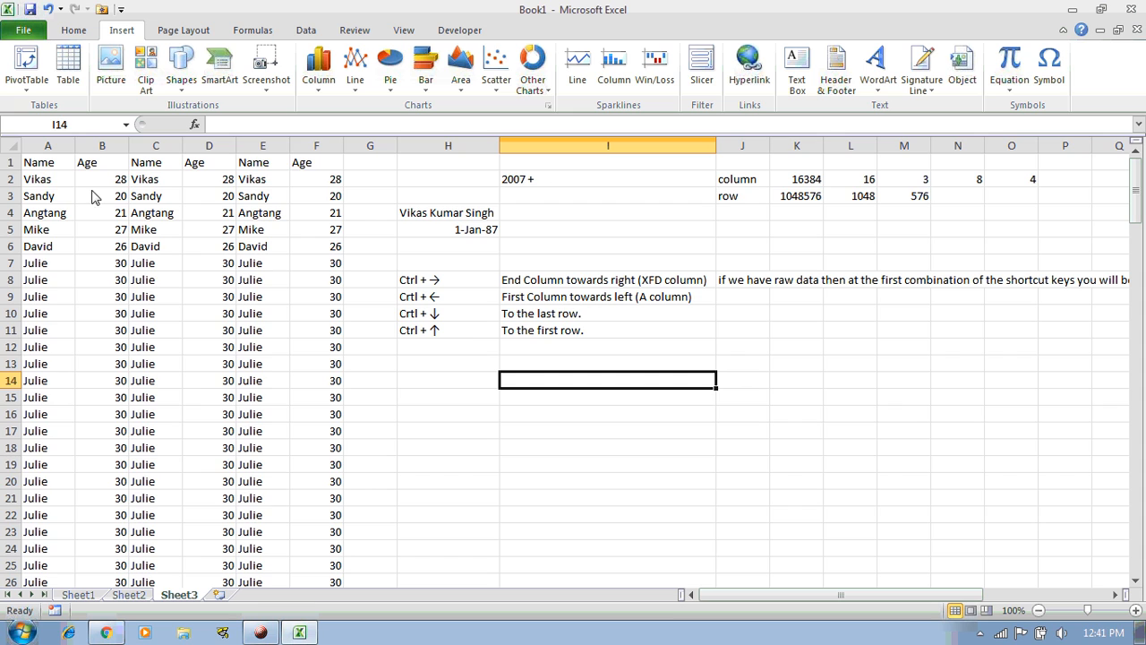
{"action": "left_click_drag", "start_coordinate": [467, 282], "coordinate": [587, 333]}
{"action": "left_click", "coordinate": [605, 356]}
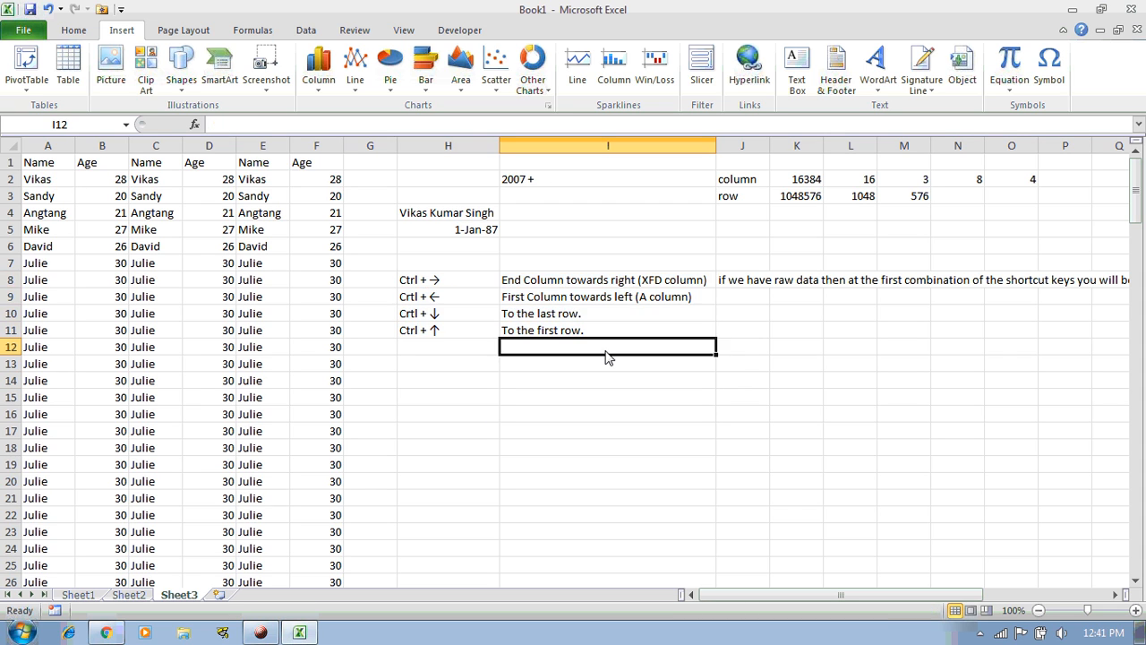
{"action": "left_click", "coordinate": [464, 352]}
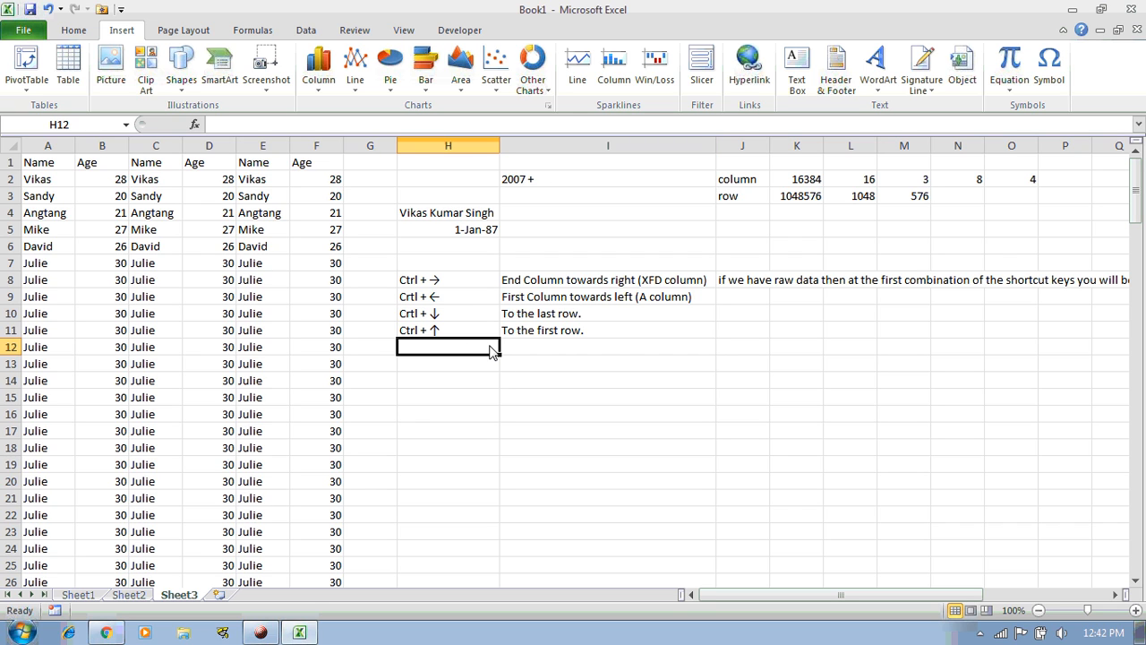
Enter the shortcut labels PgUp in H12 and PgDn in H13
{"action": "type", "text": "PgU"}
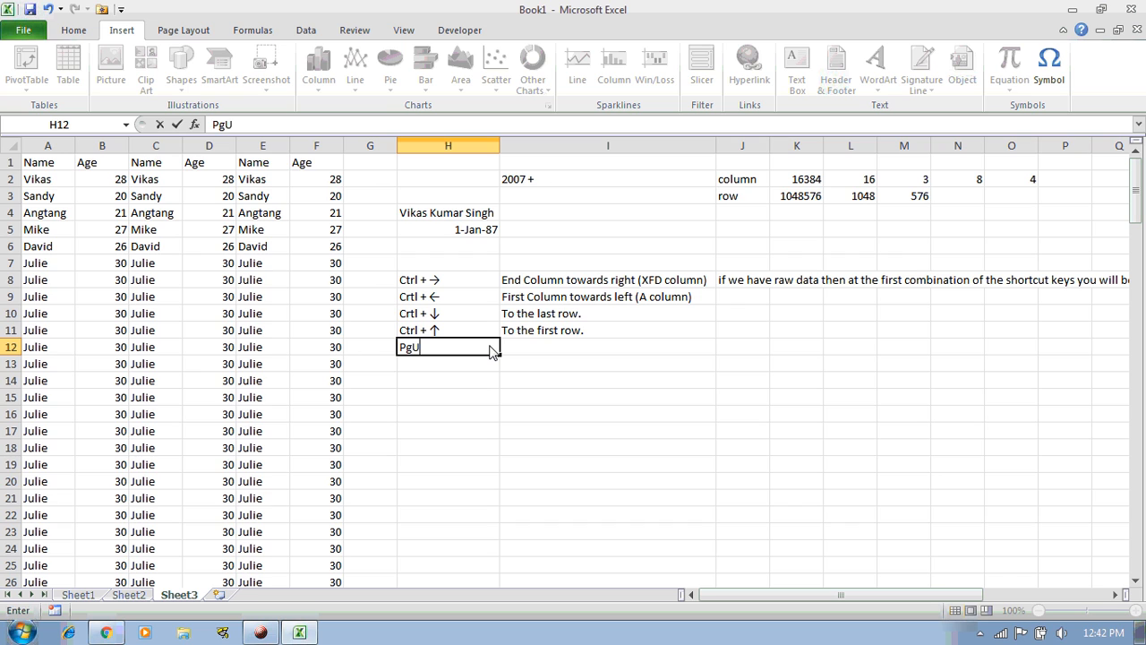
{"action": "type", "text": "p"}
{"action": "key", "text": "Return"}
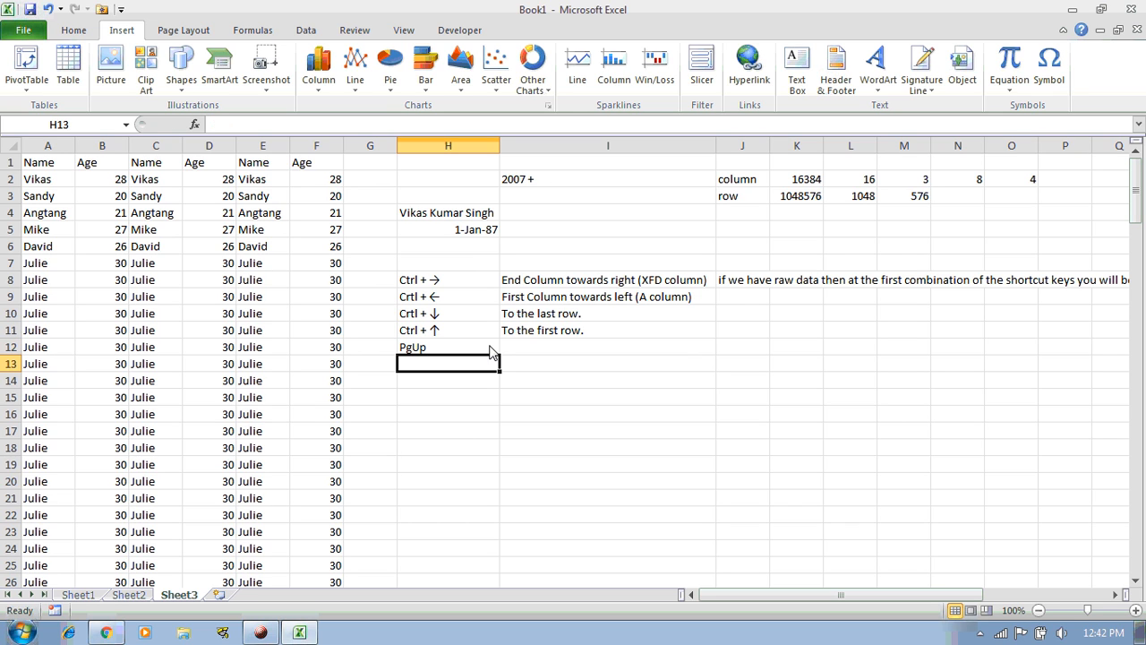
{"action": "type", "text": "PgDn"}
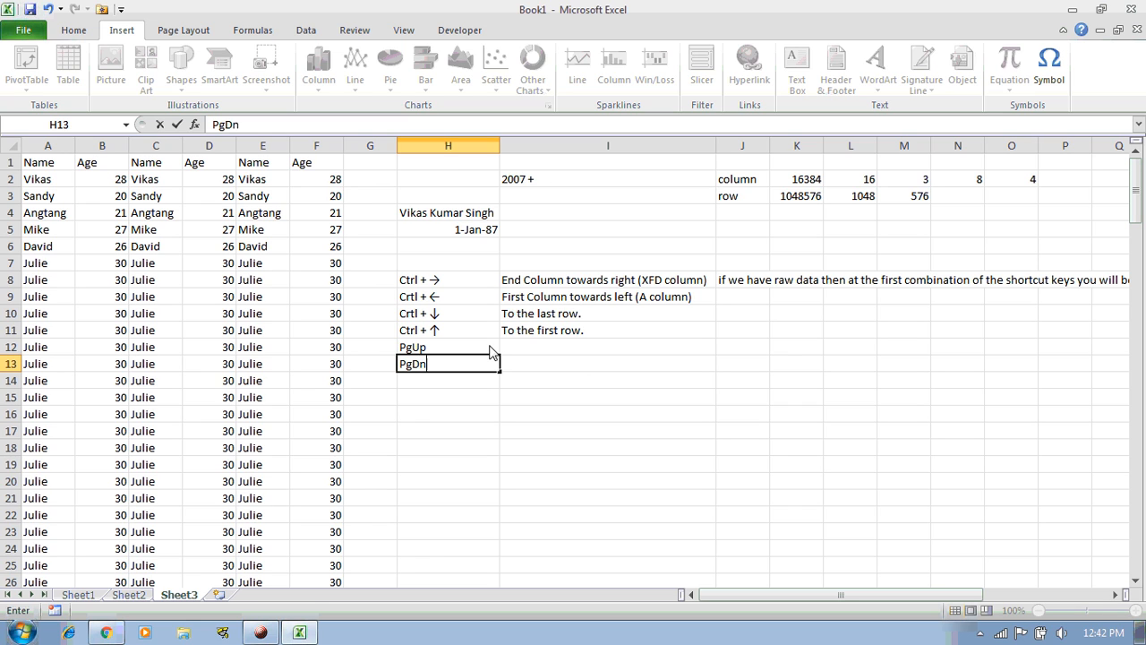
{"action": "key", "text": "Return"}
Describe PgUp in I12 as 'it is used to see the previous pages of the excel' and begin PgDn's description
{"action": "left_click", "coordinate": [490, 352]}
{"action": "key", "text": "Right"}
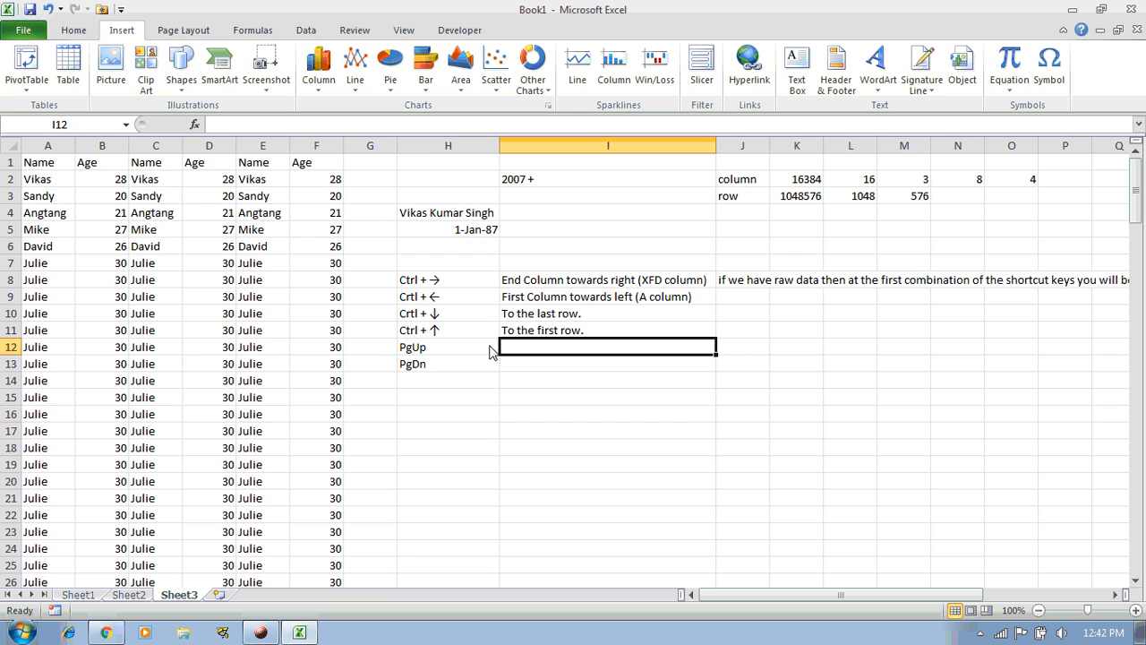
{"action": "type", "text": "it is use"}
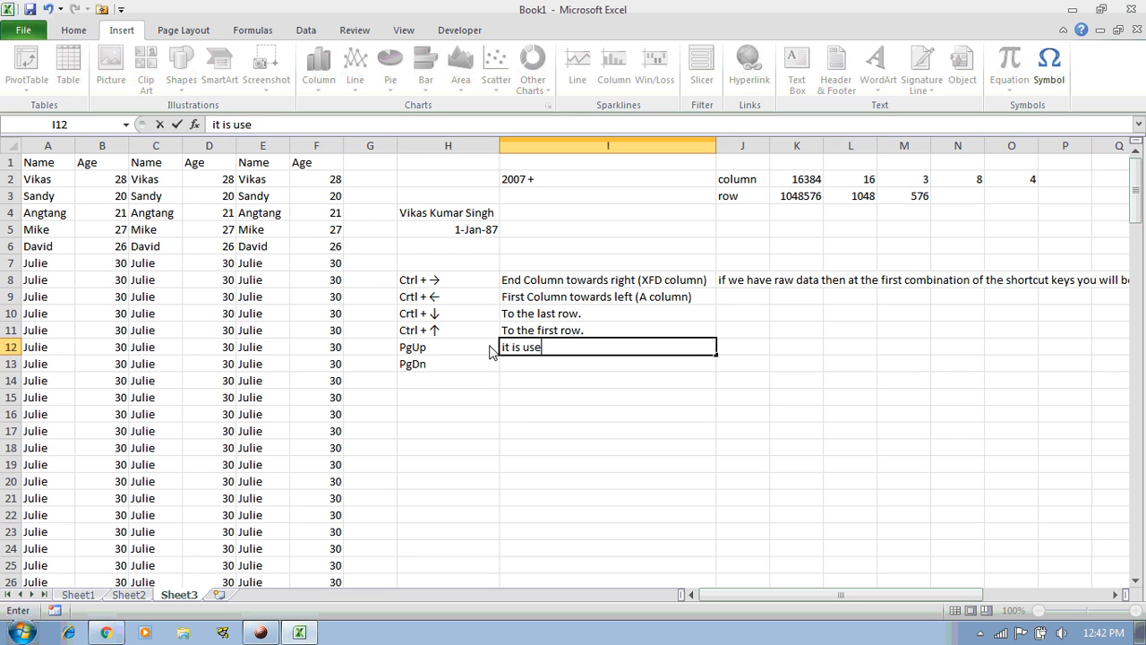
{"action": "type", "text": "d to see the previous pages of th"}
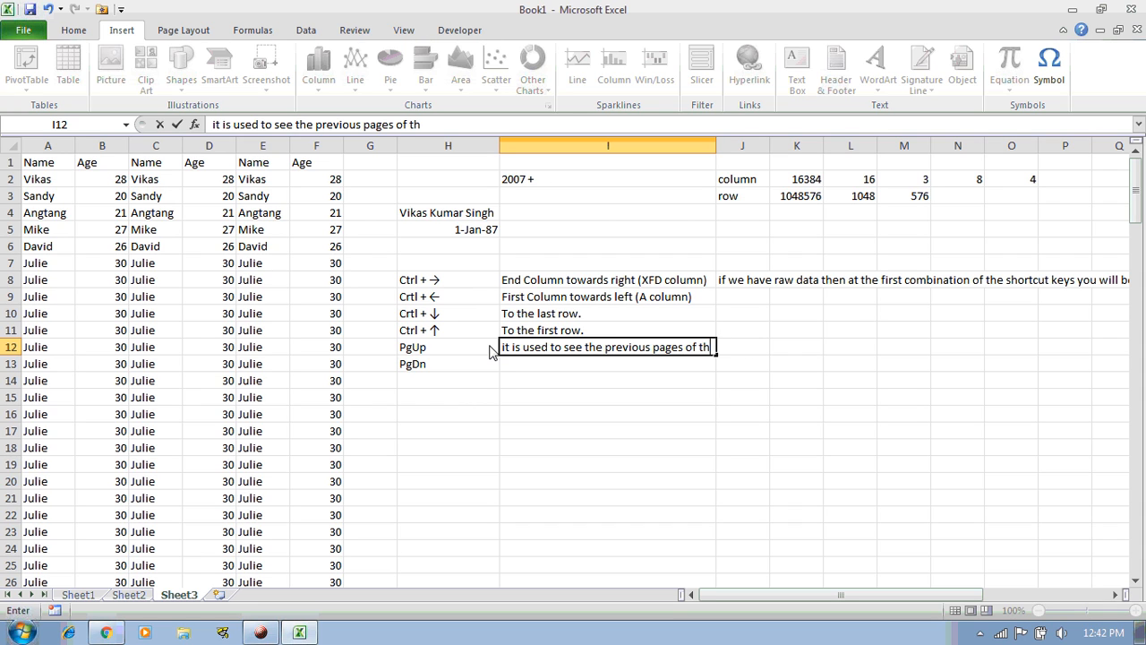
{"action": "type", "text": "e excel"}
{"action": "key", "text": "Return"}
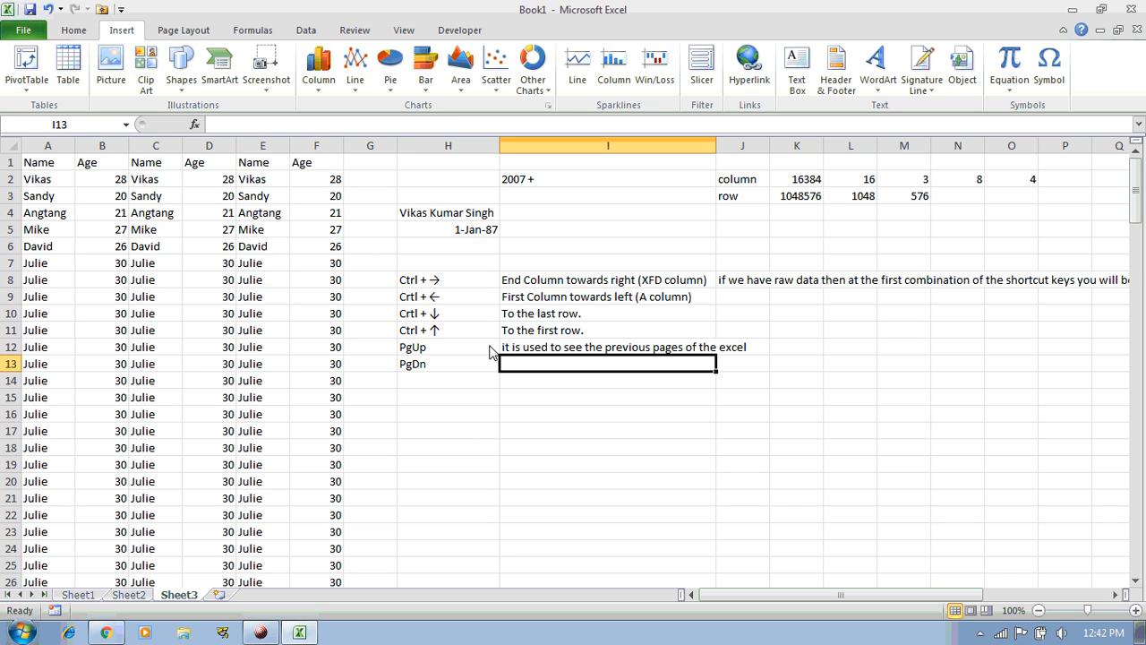
{"action": "type", "text": "it is used to see the next pages"}
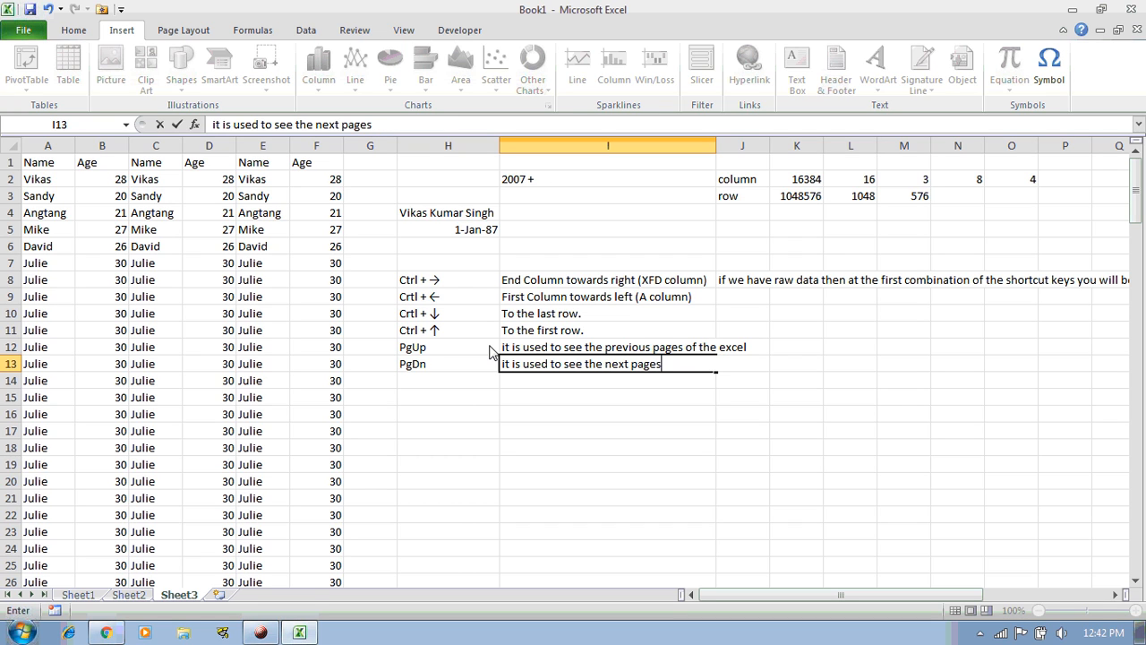
{"action": "type", "text": " of the excel"}
{"action": "key", "text": "Return"}
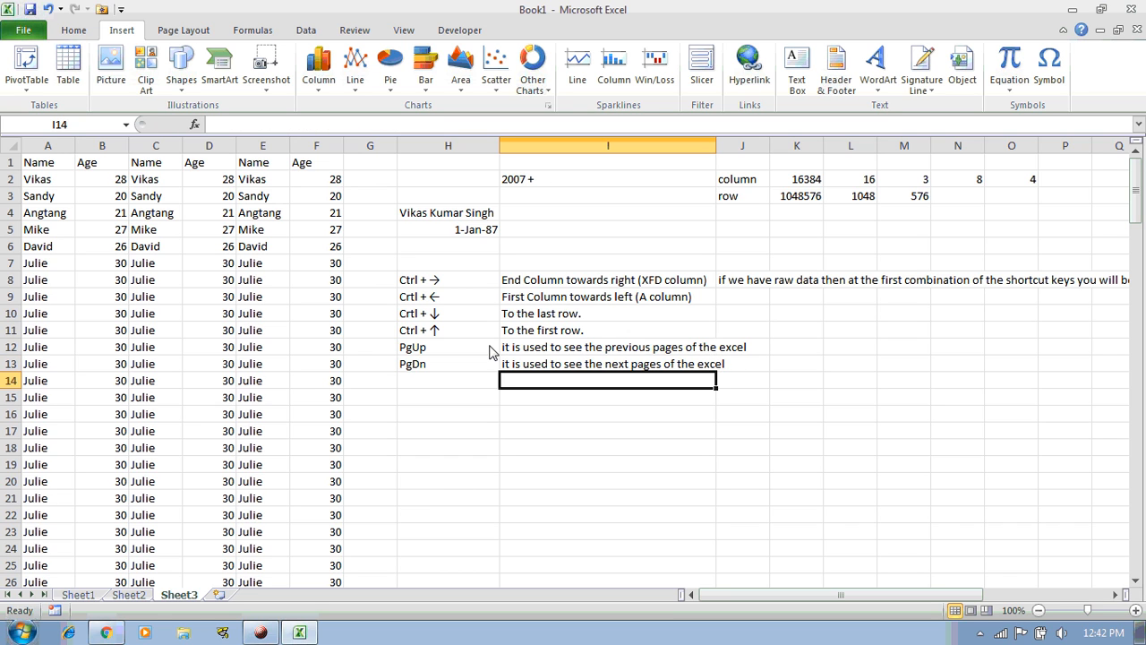
{"action": "key", "text": "Page_Down"}
{"action": "key", "text": "Page_Down"}
{"action": "key", "text": "Page_Down"}
{"action": "key", "text": "Page_Down"}
{"action": "key", "text": "Page_Down"}
{"action": "key", "text": "Page_Down"}
{"action": "key", "text": "Page_Down"}
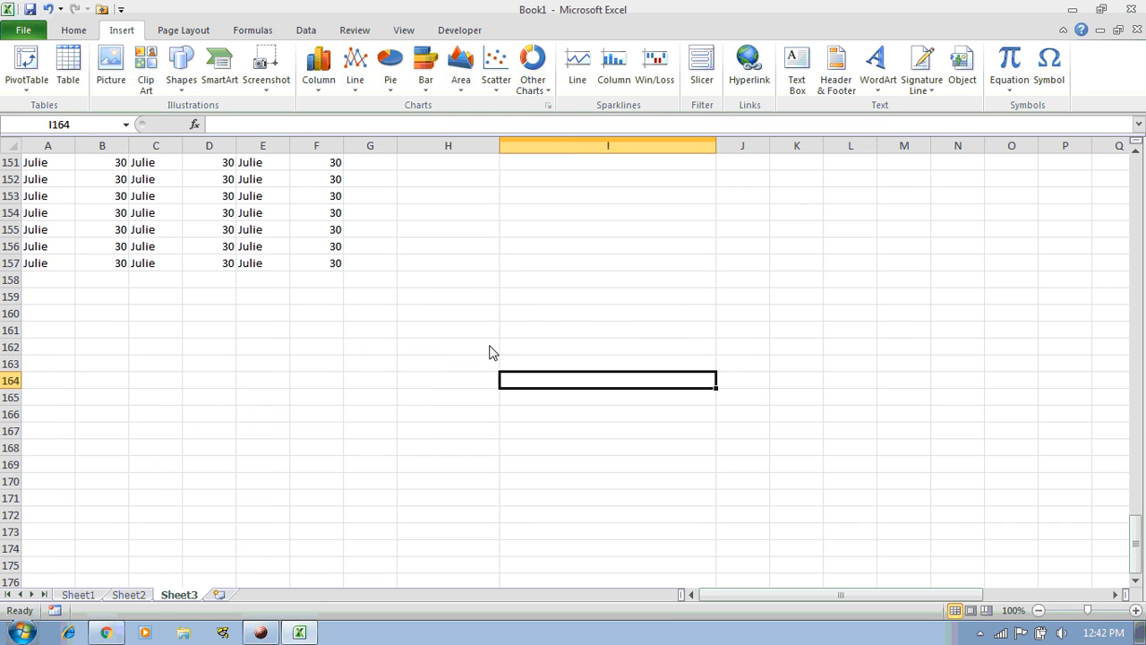
{"action": "key", "text": "Page_Down"}
{"action": "key", "text": "Page_Down"}
{"action": "key", "text": "Page_Down"}
{"action": "key", "text": "Page_Down"}
{"action": "key", "text": "Page_Down"}
{"action": "key", "text": "Page_Down"}
{"action": "key", "text": "Page_Down"}
{"action": "key", "text": "Page_Down"}
{"action": "key", "text": "Page_Down"}
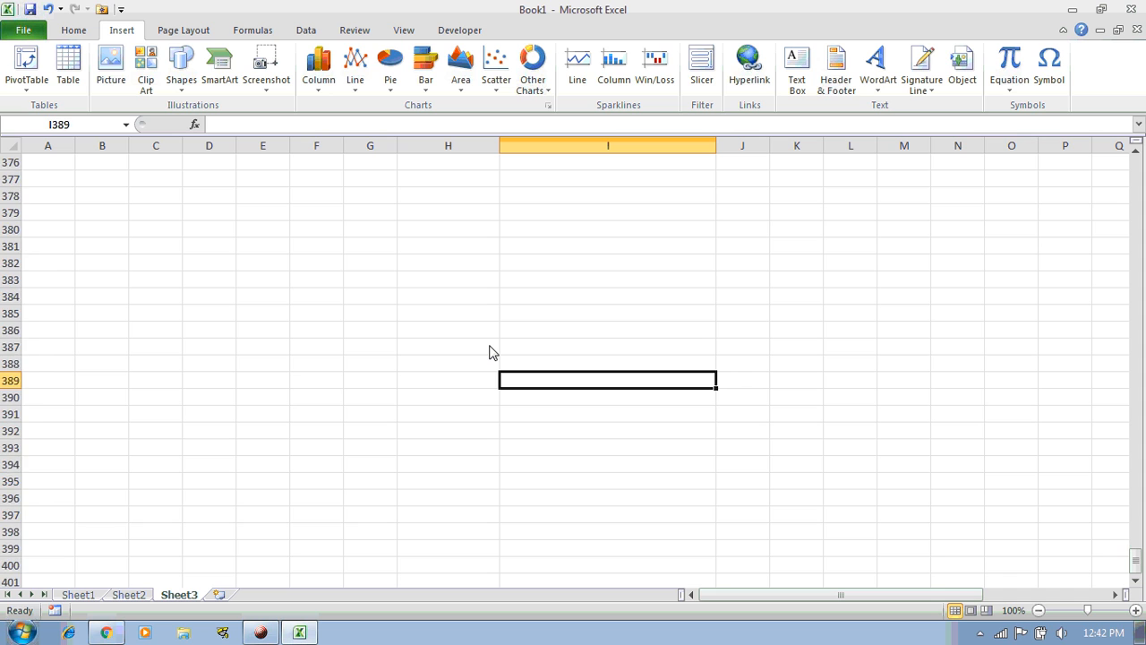
{"action": "key", "text": "Page_Down"}
{"action": "key", "text": "Page_Down"}
{"action": "key", "text": "Page_Down"}
{"action": "key", "text": "Page_Down"}
{"action": "key", "text": "Page_Down"}
{"action": "key", "text": "Page_Down"}
{"action": "key", "text": "Page_Down"}
{"action": "key", "text": "Page_Down"}
{"action": "key", "text": "Page_Down"}
{"action": "key", "text": "Page_Down"}
{"action": "key", "text": "Page_Down"}
{"action": "key", "text": "Page_Down"}
{"action": "key", "text": "Page_Down"}
{"action": "key", "text": "Page_Down"}
{"action": "key", "text": "Page_Down"}
{"action": "key", "text": "Page_Down"}
{"action": "key", "text": "Page_Down"}
{"action": "key", "text": "Page_Down"}
{"action": "key", "text": "Page_Down"}
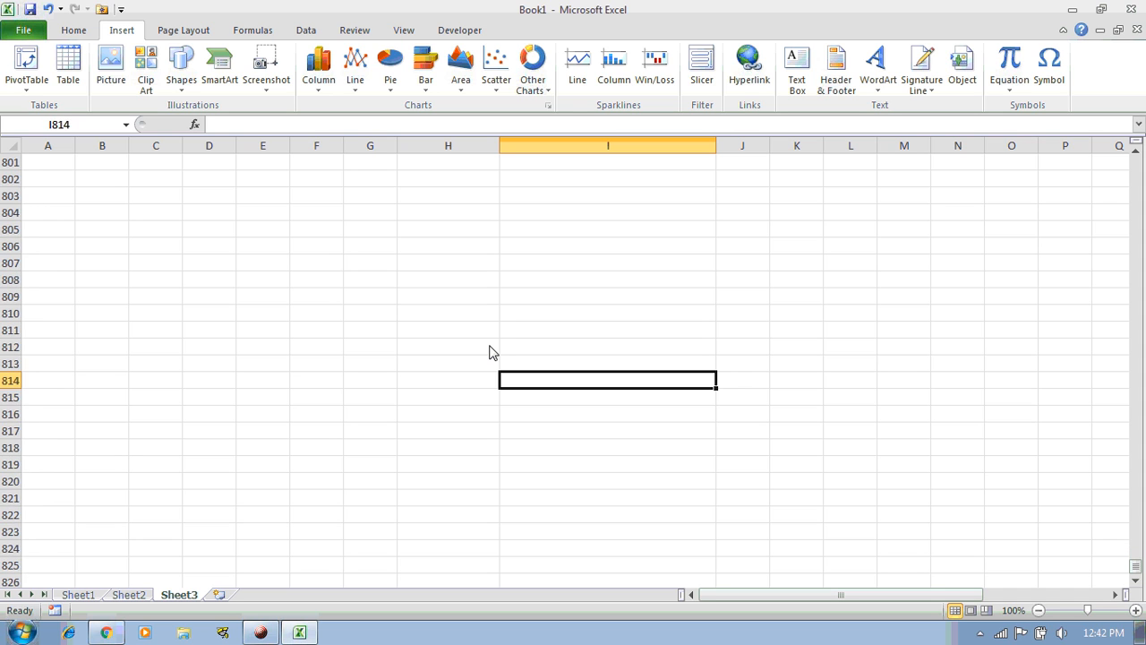
{"action": "key", "text": "Page_Up"}
{"action": "key", "text": "Page_Up"}
{"action": "key", "text": "Page_Up"}
{"action": "key", "text": "Page_Up"}
{"action": "key", "text": "Page_Up"}
{"action": "key", "text": "Page_Up"}
{"action": "key", "text": "Page_Up"}
{"action": "key", "text": "Page_Up"}
{"action": "key", "text": "Page_Up"}
{"action": "key", "text": "Page_Up"}
{"action": "key", "text": "Page_Up"}
{"action": "key", "text": "Page_Up"}
{"action": "key", "text": "Page_Up"}
{"action": "key", "text": "Page_Up"}
{"action": "key", "text": "Page_Up"}
{"action": "key", "text": "Page_Up"}
{"action": "key", "text": "Page_Up"}
{"action": "key", "text": "Page_Up"}
{"action": "key", "text": "Page_Up"}
{"action": "key", "text": "Page_Up"}
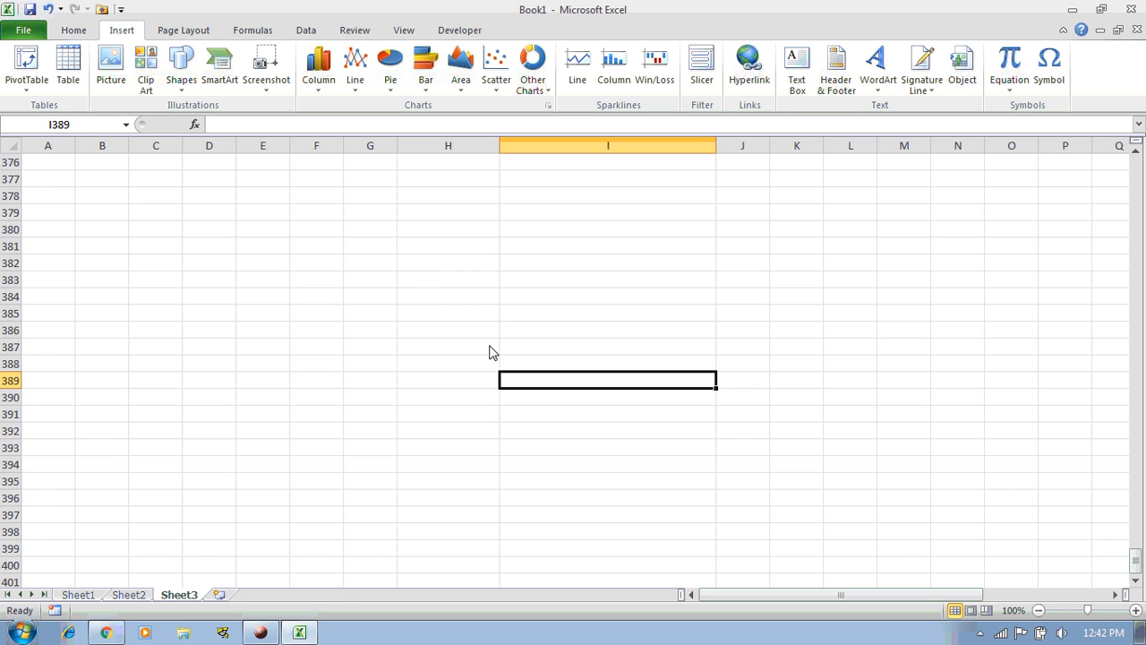
{"action": "key", "text": "Page_Up"}
{"action": "key", "text": "Page_Up"}
{"action": "key", "text": "Page_Up"}
{"action": "key", "text": "Page_Up"}
{"action": "key", "text": "Page_Up"}
{"action": "key", "text": "Page_Up"}
{"action": "key", "text": "Page_Up"}
{"action": "key", "text": "Page_Up"}
{"action": "key", "text": "Page_Up"}
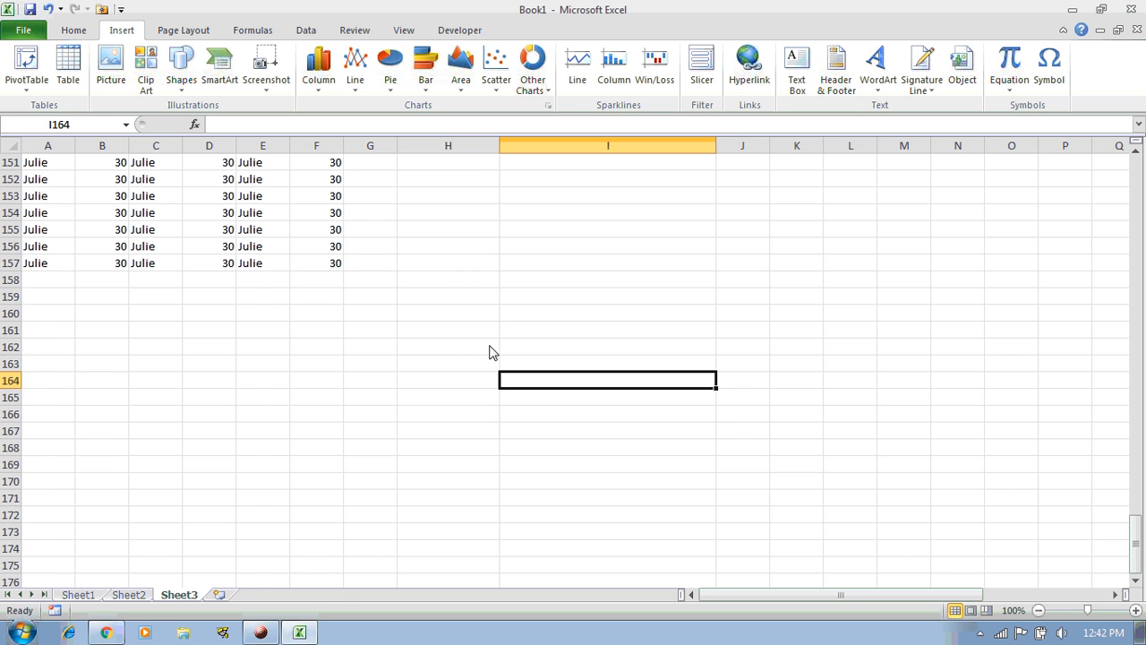
{"action": "key", "text": "Page_Up"}
{"action": "key", "text": "Page_Up"}
{"action": "key", "text": "Page_Up"}
{"action": "key", "text": "Page_Up"}
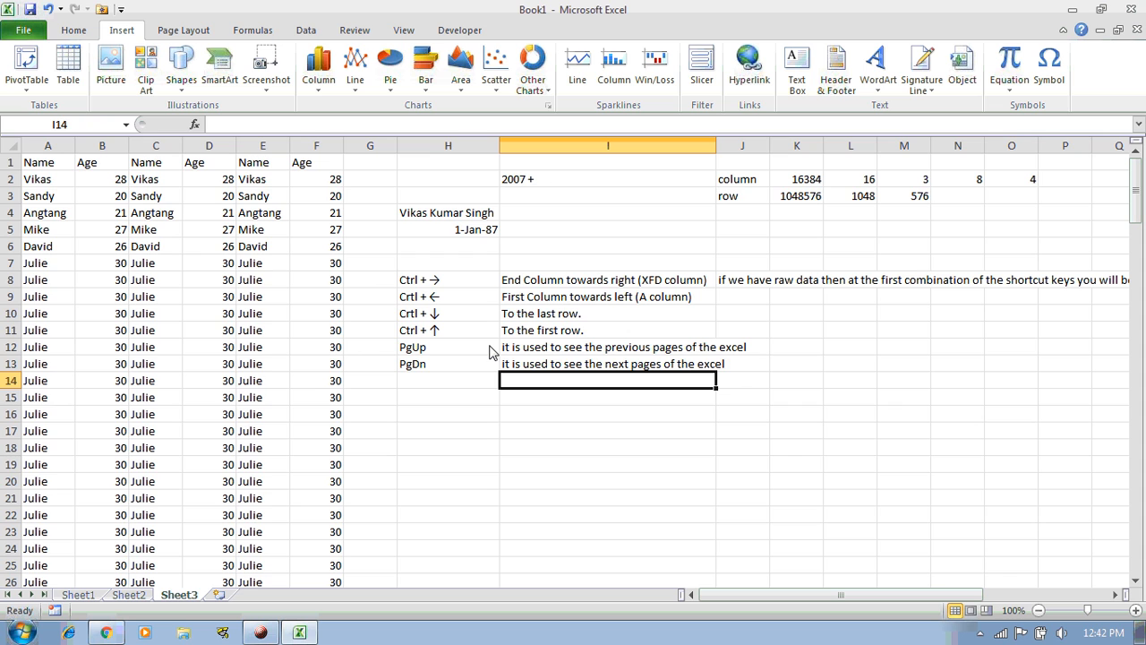
AutoFit column I to its longest description
{"action": "key", "text": "Up"}
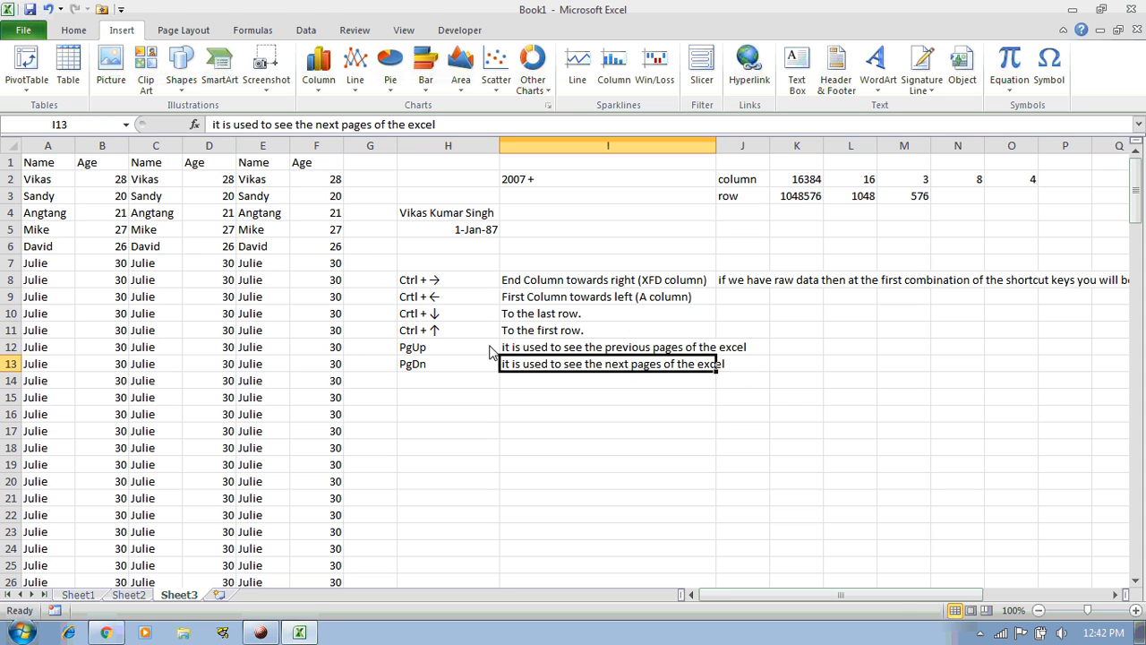
{"action": "key", "text": "ctrl+space"}
{"action": "key", "text": "alt+h"}
{"action": "key", "text": "o"}
{"action": "key", "text": "i"}
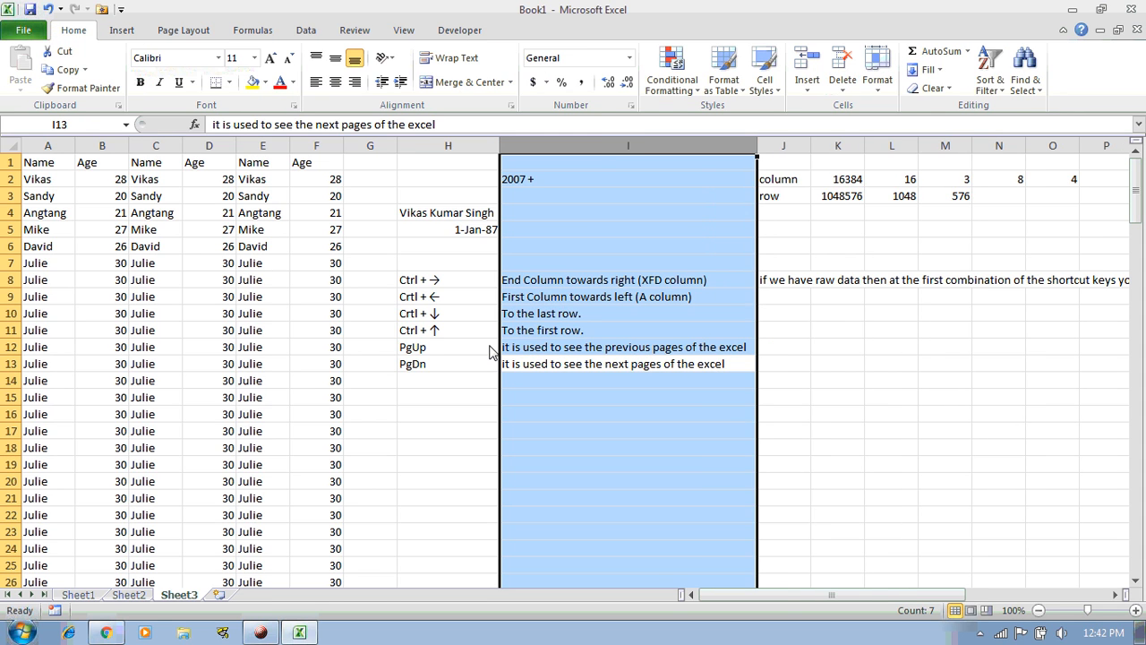
{"action": "key", "text": "Down"}
{"action": "key", "text": "Down"}
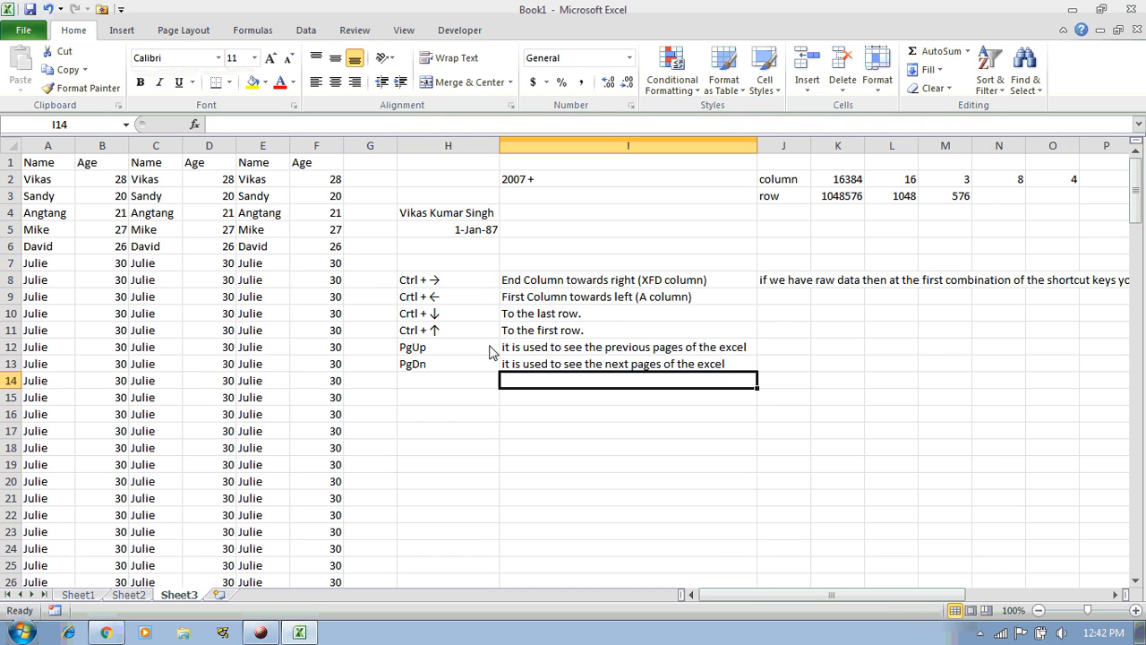
Add Ctrl + End in H14, described in I14 as 'we will be moved to the last occuiped cell'
{"action": "key", "text": "Up"}
{"action": "key", "text": "Left"}
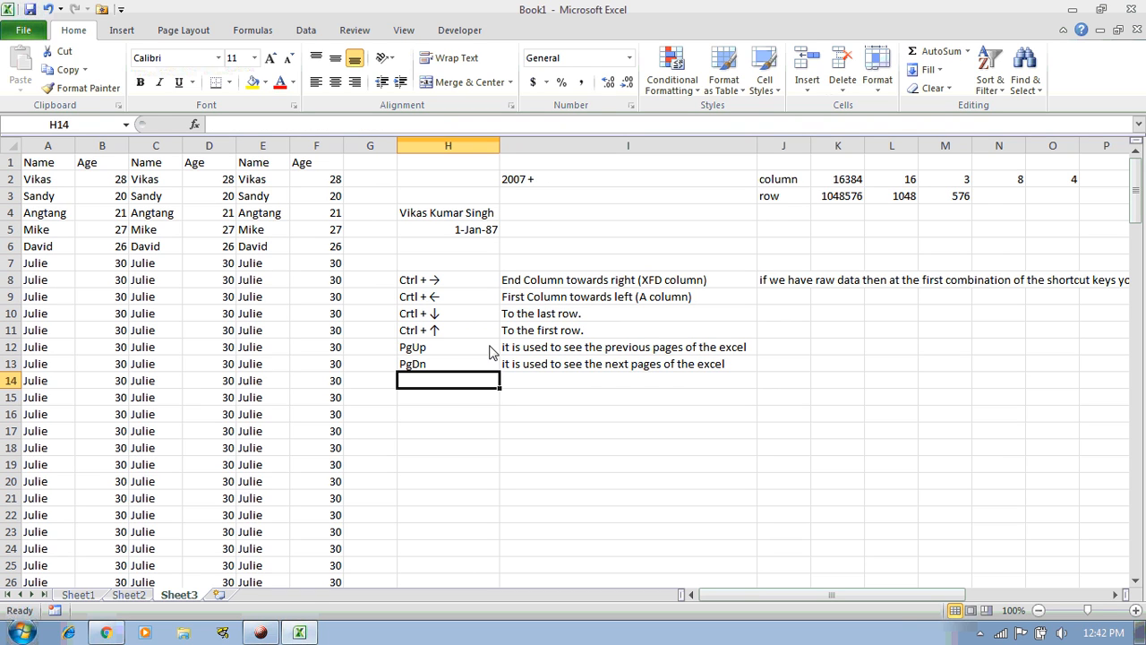
{"action": "type", "text": "Ct"}
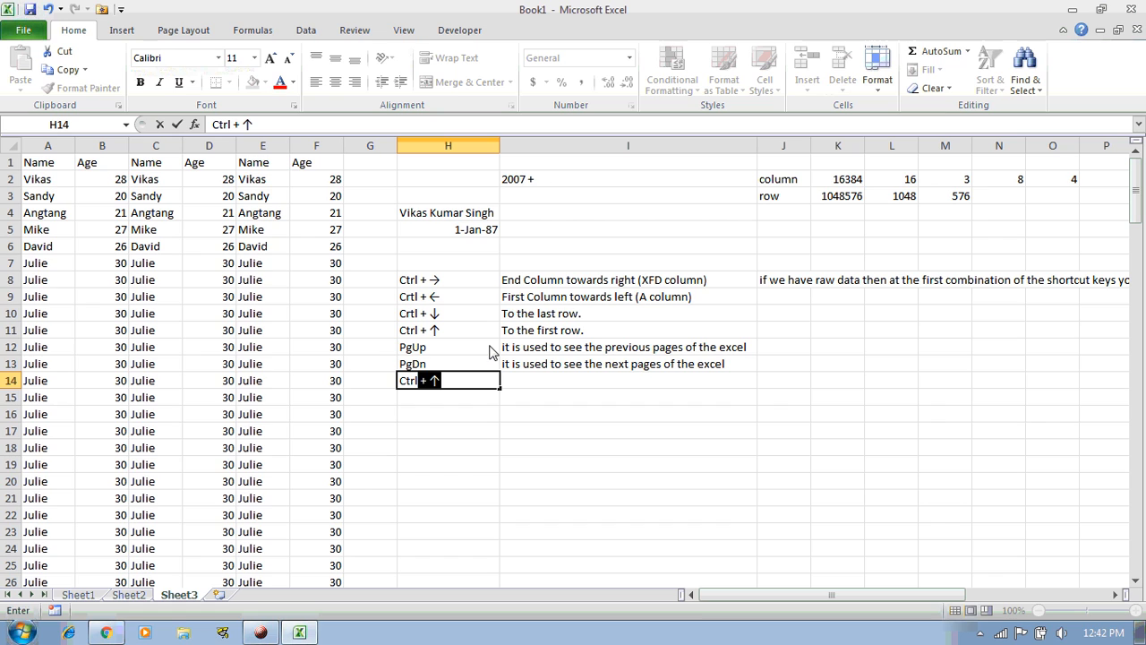
{"action": "type", "text": "rl + End"}
{"action": "key", "text": "Return"}
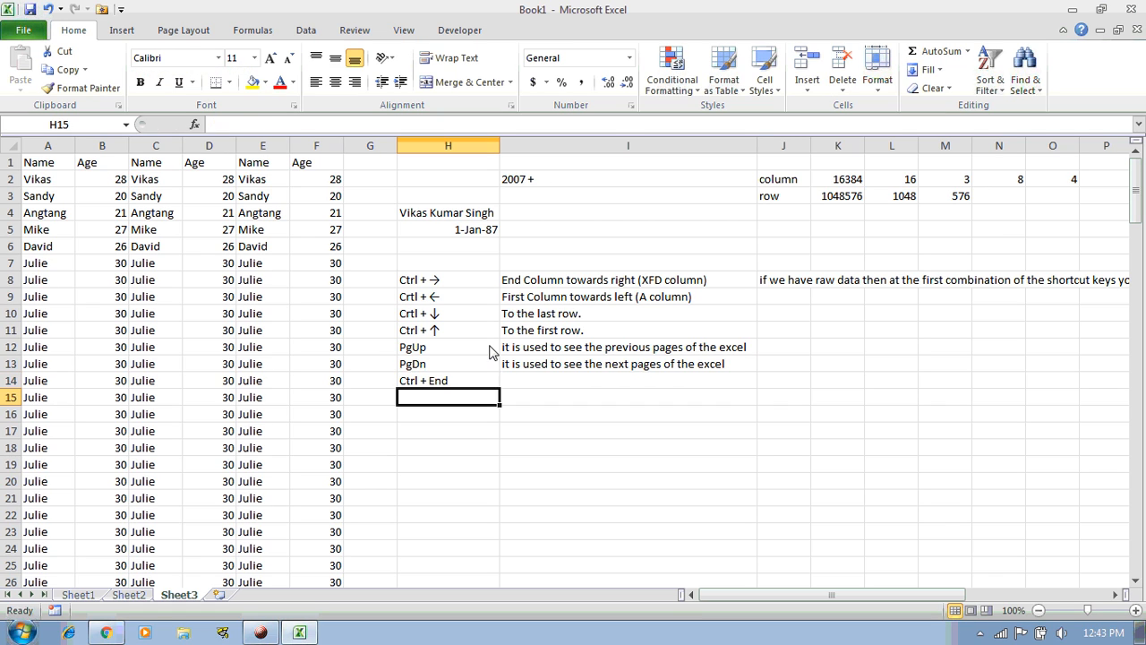
{"action": "key", "text": "Up"}
{"action": "key", "text": "Right"}
{"action": "type", "text": "we"}
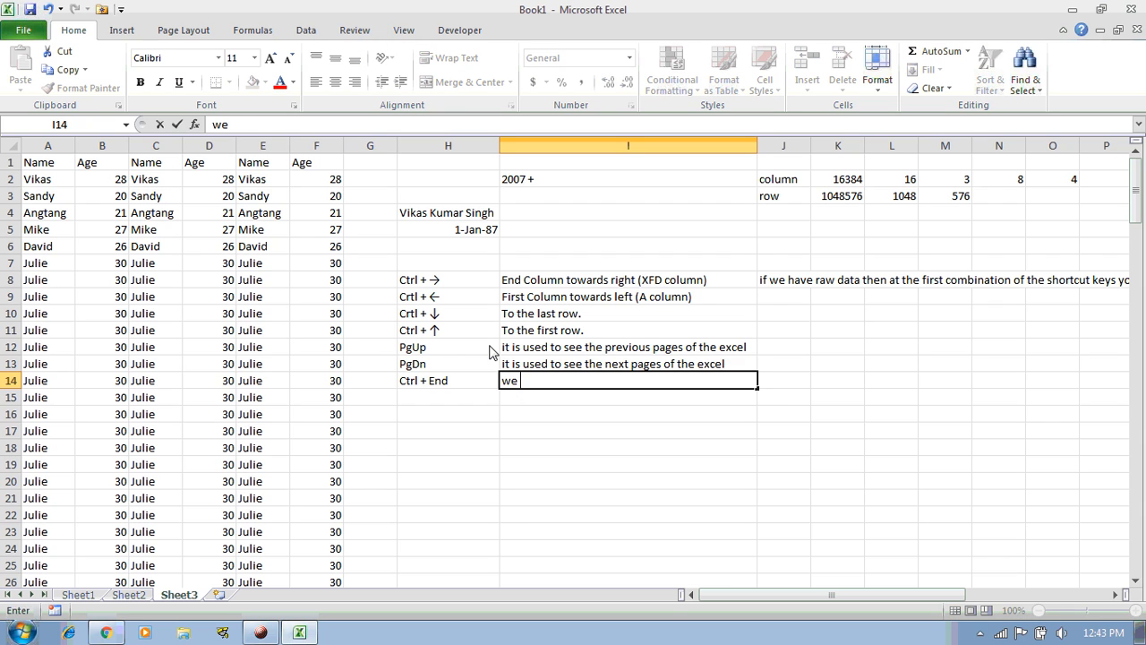
{"action": "type", "text": " will be moved to the"}
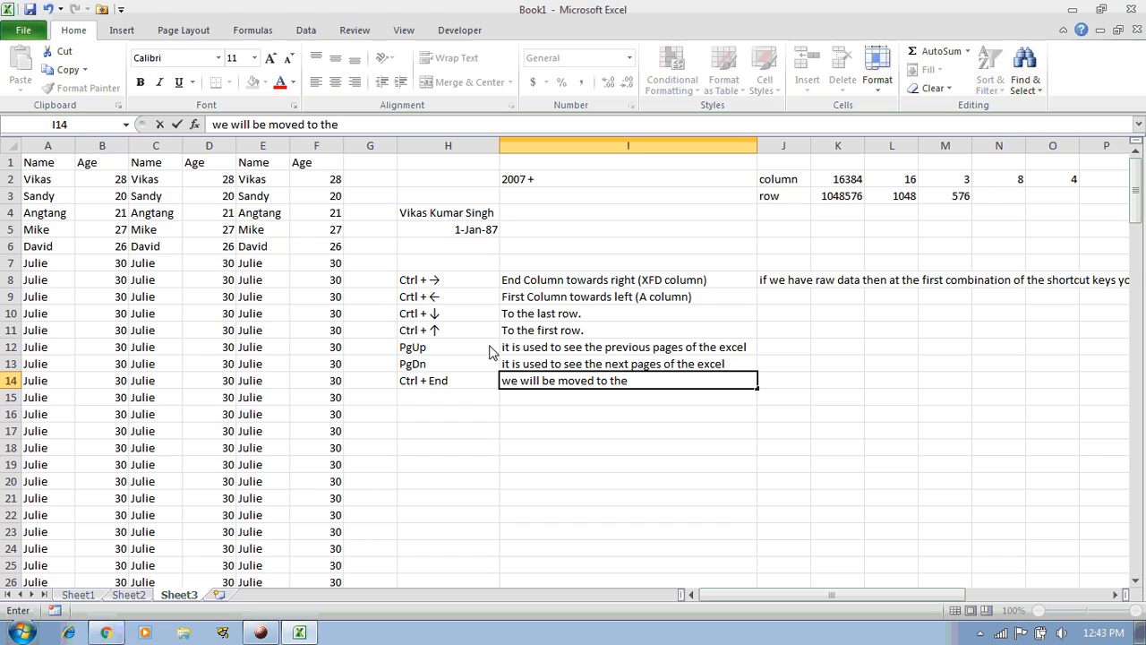
{"action": "type", "text": " last"}
{"action": "type", "text": "occuiped cell"}
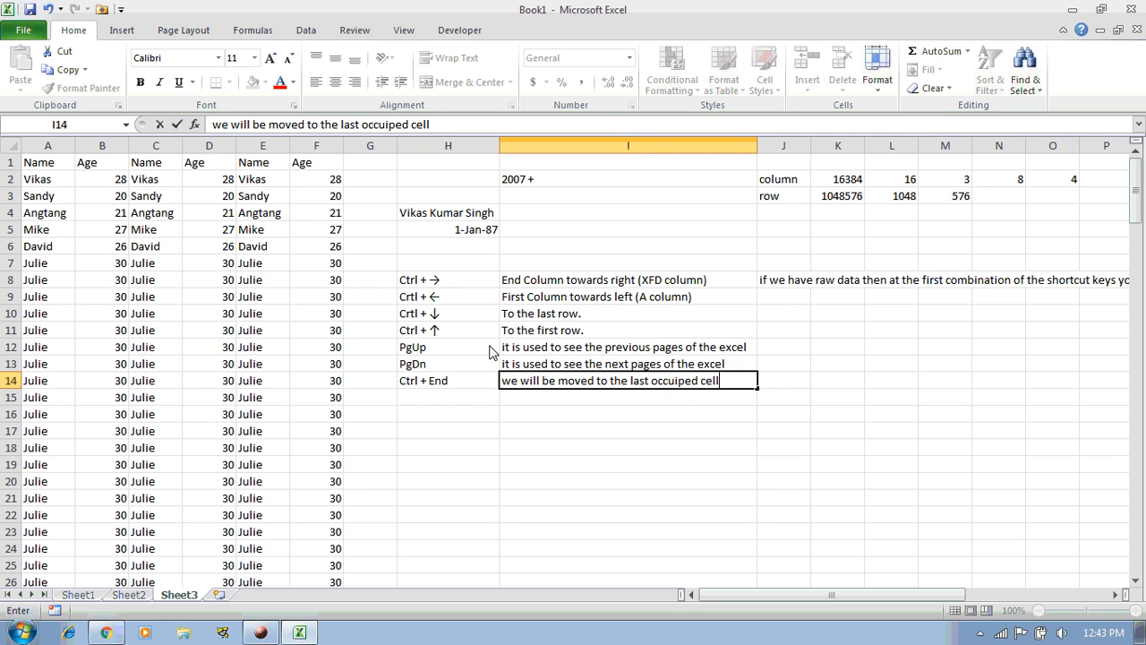
{"action": "key", "text": "Return"}
Add Ctrl + Home in H15, described in I15 as 'Moved to the first cell of the data'
{"action": "key", "text": "Left"}
{"action": "type", "text": "Ctrl +"}
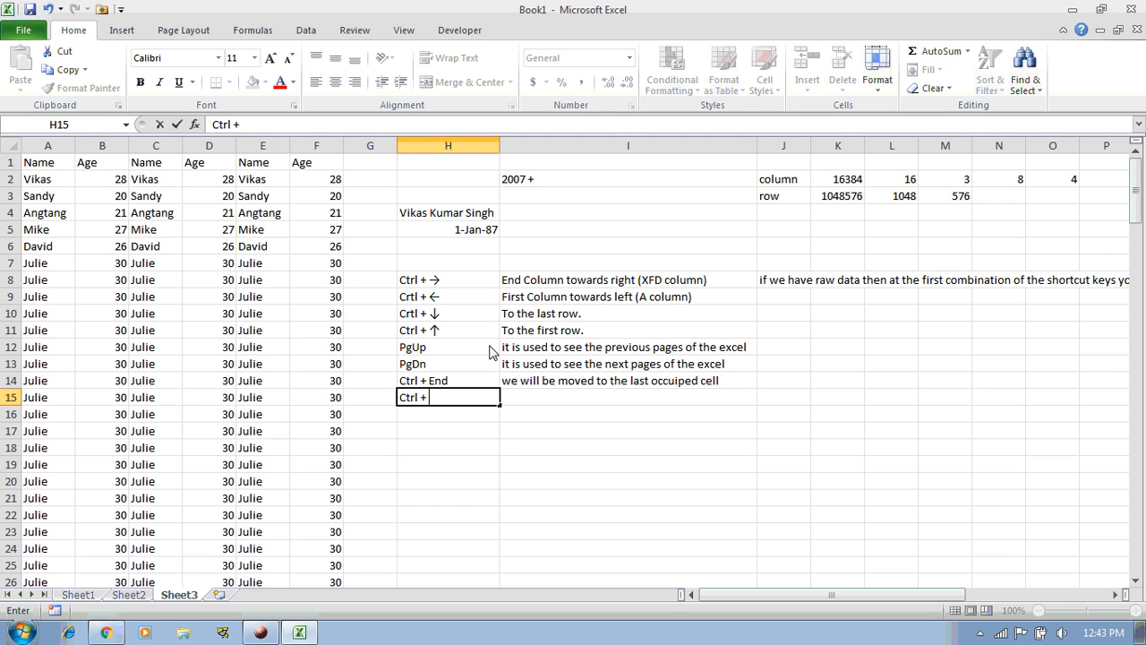
{"action": "type", "text": " Home"}
{"action": "key", "text": "Return"}
{"action": "key", "text": "Up"}
{"action": "key", "text": "Right"}
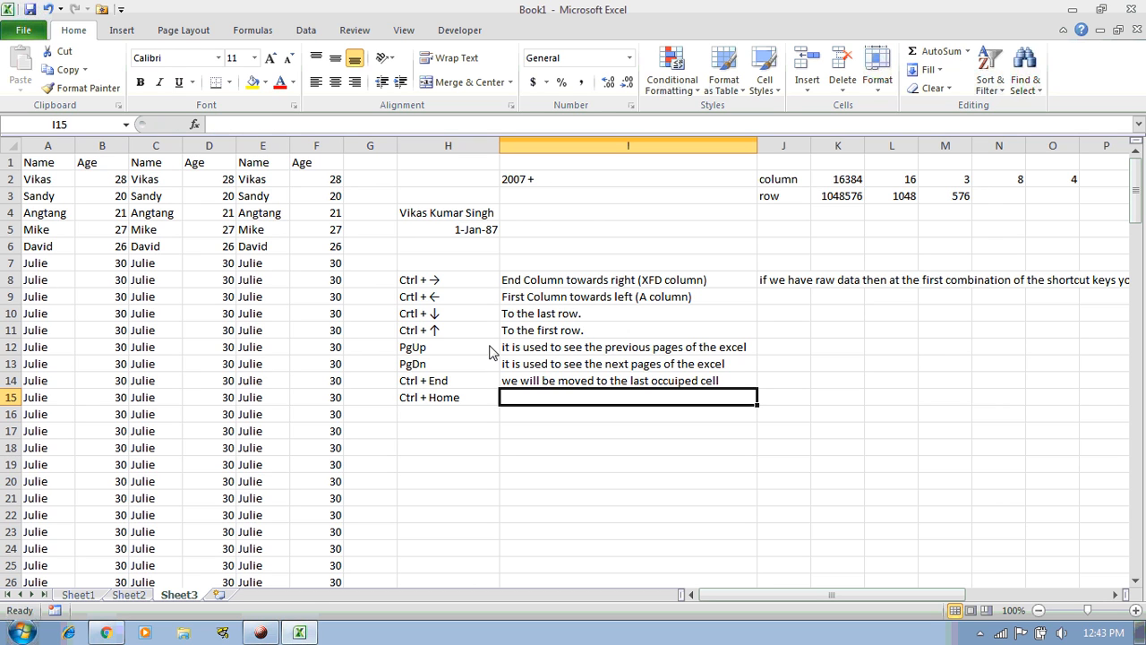
{"action": "type", "text": "M"}
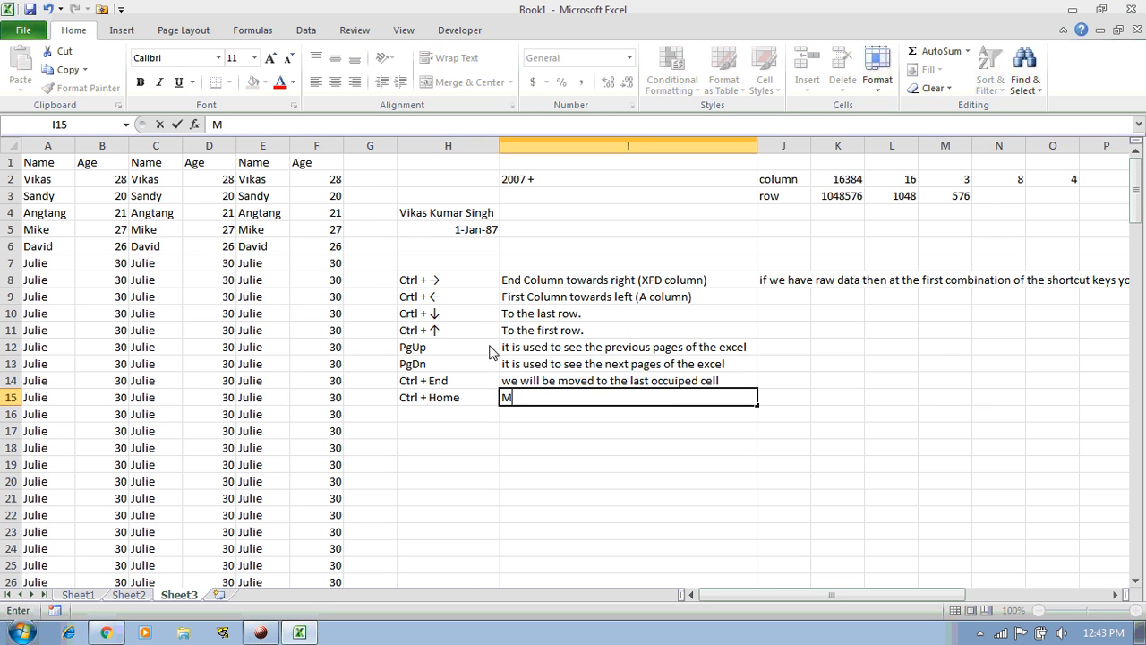
{"action": "type", "text": "oved tothe"}
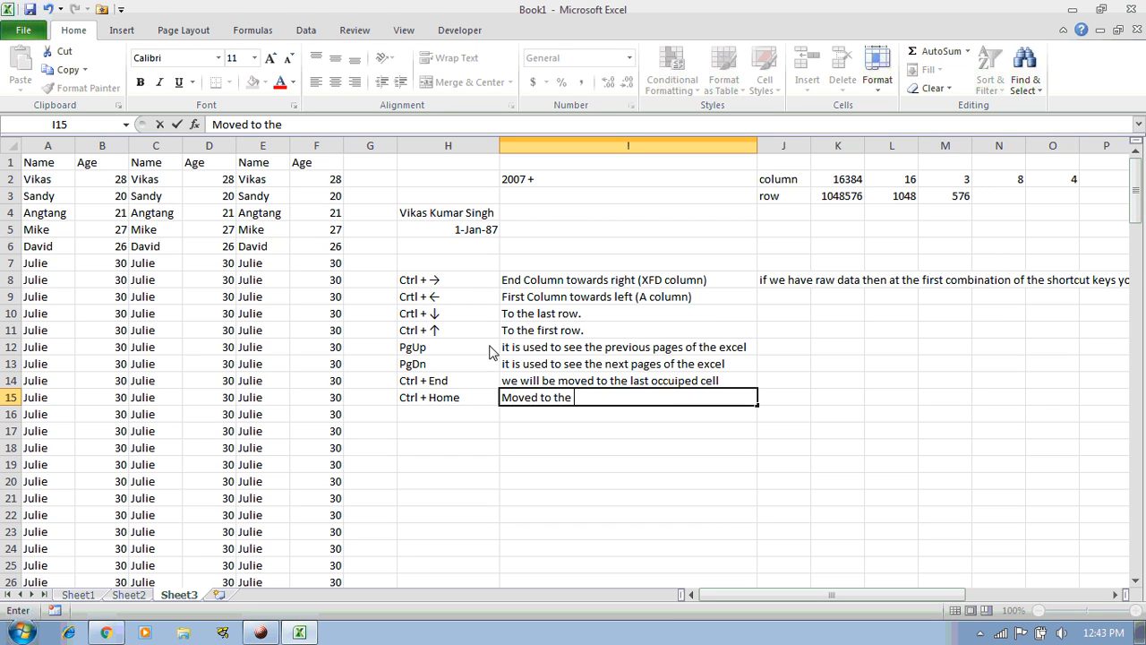
{"action": "type", "text": " first"}
{"action": "type", "text": " cell of the "}
{"action": "type", "text": "raw"}
{"action": "key", "text": "BackSpace"}
{"action": "key", "text": "BackSpace"}
{"action": "key", "text": "BackSpace"}
{"action": "type", "text": "data"}
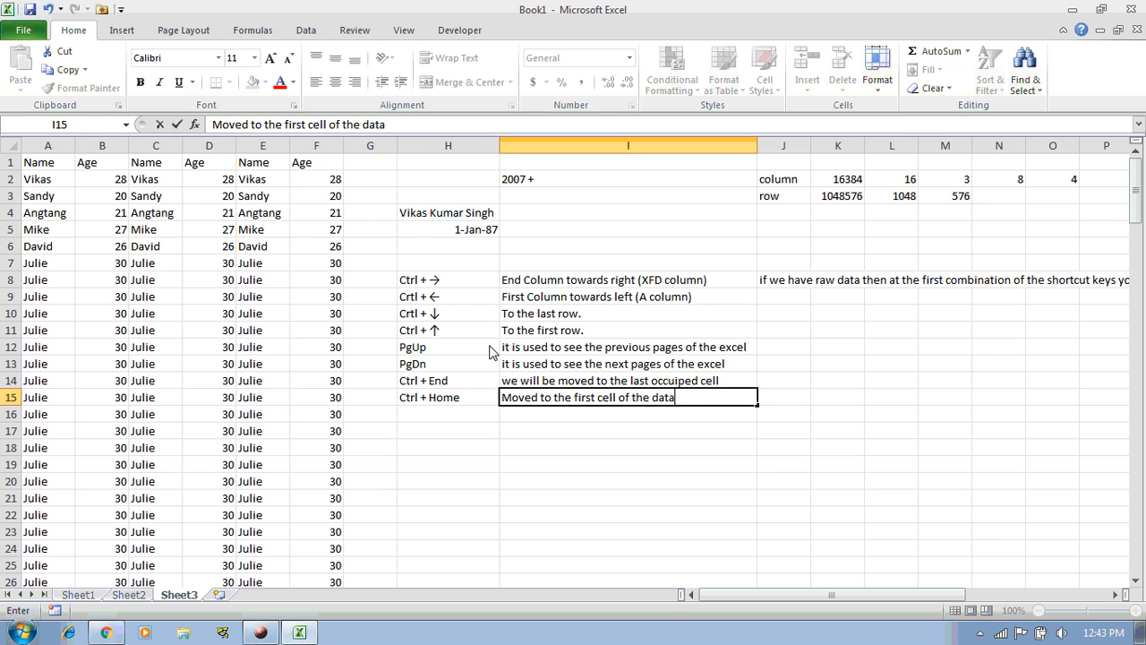
{"action": "key", "text": "Return"}
Move back up the shortcut list and start extending a selection over the table
{"action": "key", "text": "Up"}
{"action": "key", "text": "Up"}
{"action": "key", "text": "Left"}
{"action": "key", "text": "Up"}
{"action": "key", "text": "Up"}
{"action": "key", "text": "Up"}
{"action": "key", "text": "Up"}
{"action": "key", "text": "Up"}
{"action": "key", "text": "Up"}
{"action": "key", "text": "shift+Right"}
Select the eight-entry shortcut table in H8:I15, redragging across it several times
{"action": "key", "text": "shift+Down"}
{"action": "key", "text": "shift+Down"}
{"action": "key", "text": "shift+Down"}
{"action": "key", "text": "shift+Down"}
{"action": "key", "text": "shift+Down"}
{"action": "key", "text": "shift+Down"}
{"action": "key", "text": "shift+Down"}
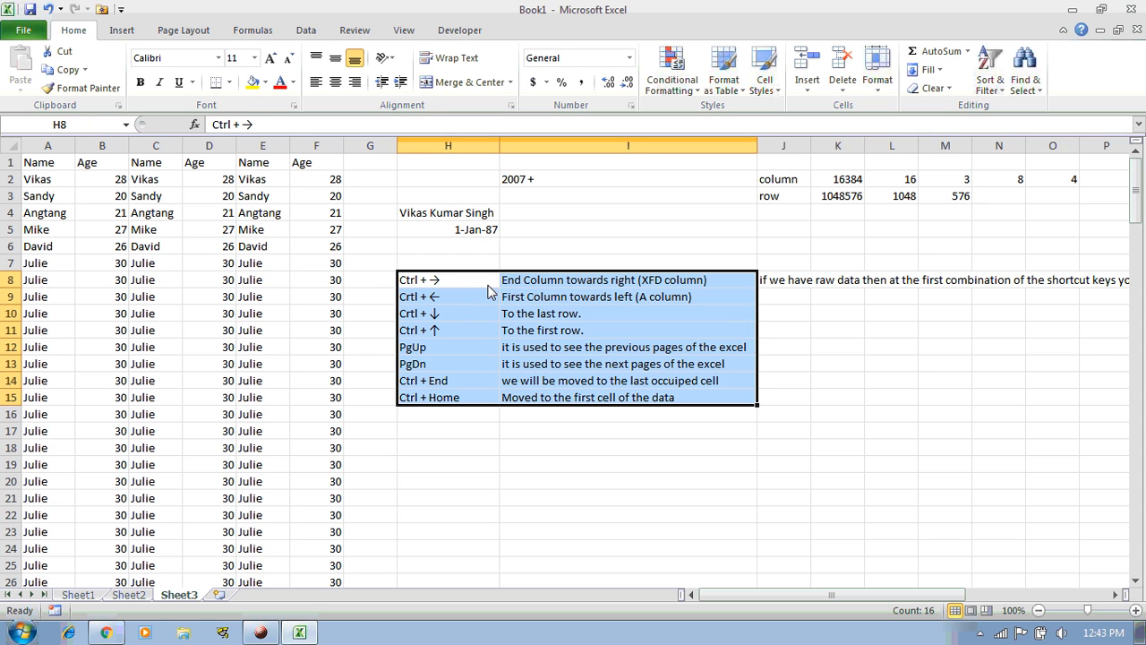
{"action": "left_click_drag", "start_coordinate": [470, 279], "coordinate": [585, 398]}
{"action": "left_click_drag", "start_coordinate": [478, 286], "coordinate": [556, 398]}
{"action": "left_click_drag", "start_coordinate": [475, 290], "coordinate": [563, 402]}
{"action": "left_click_drag", "start_coordinate": [478, 287], "coordinate": [553, 396]}
{"action": "left_click_drag", "start_coordinate": [479, 286], "coordinate": [555, 400]}
{"action": "left_click_drag", "start_coordinate": [481, 290], "coordinate": [558, 404]}
{"action": "left_click_drag", "start_coordinate": [483, 283], "coordinate": [556, 399]}
{"action": "left_click_drag", "start_coordinate": [482, 283], "coordinate": [557, 403]}
{"action": "left_click", "coordinate": [488, 403]}
{"action": "left_click_drag", "start_coordinate": [488, 403], "coordinate": [557, 403]}
Flip through Sheet1, Sheet2 and Sheet3, ending on Sheet2 with the notebook picture
{"action": "left_click", "coordinate": [123, 595]}
{"action": "left_click", "coordinate": [179, 595]}
{"action": "left_click", "coordinate": [92, 598]}
{"action": "left_click", "coordinate": [122, 598]}
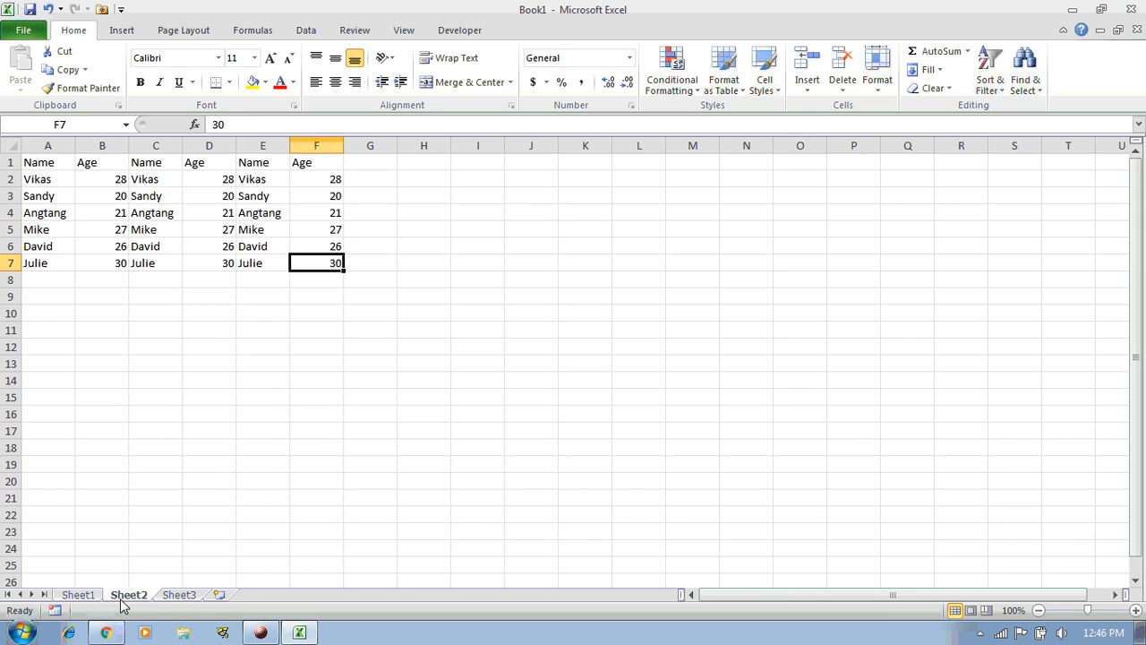
{"action": "left_click", "coordinate": [167, 596]}
{"action": "left_click", "coordinate": [134, 598]}
{"action": "left_click", "coordinate": [93, 601]}
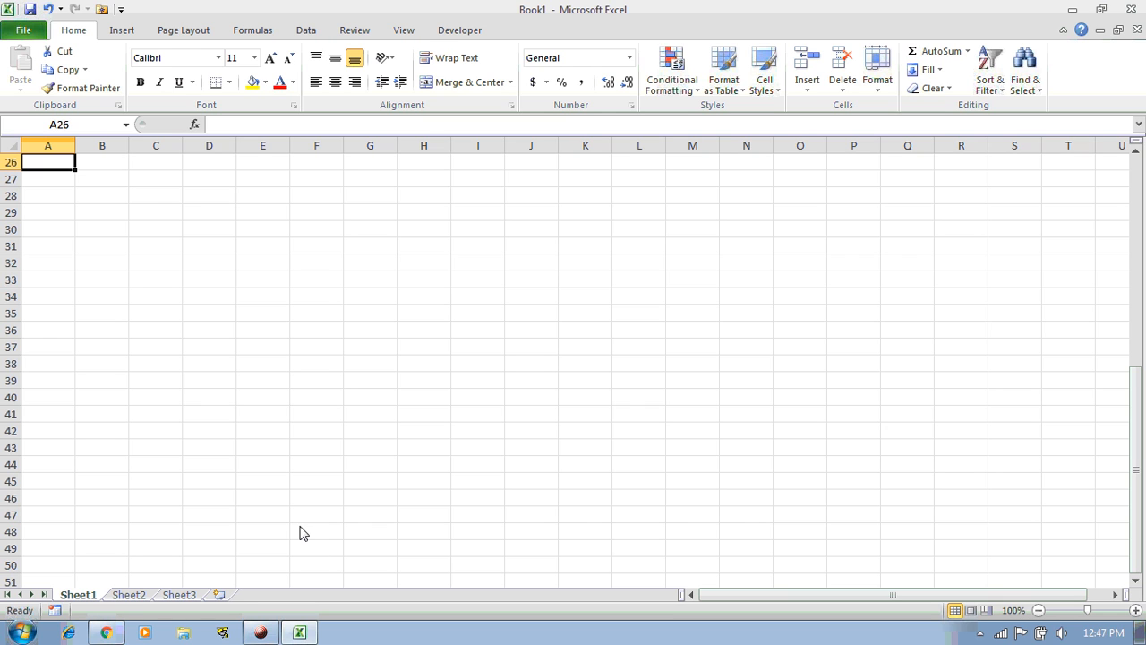
{"action": "left_click", "coordinate": [260, 629]}
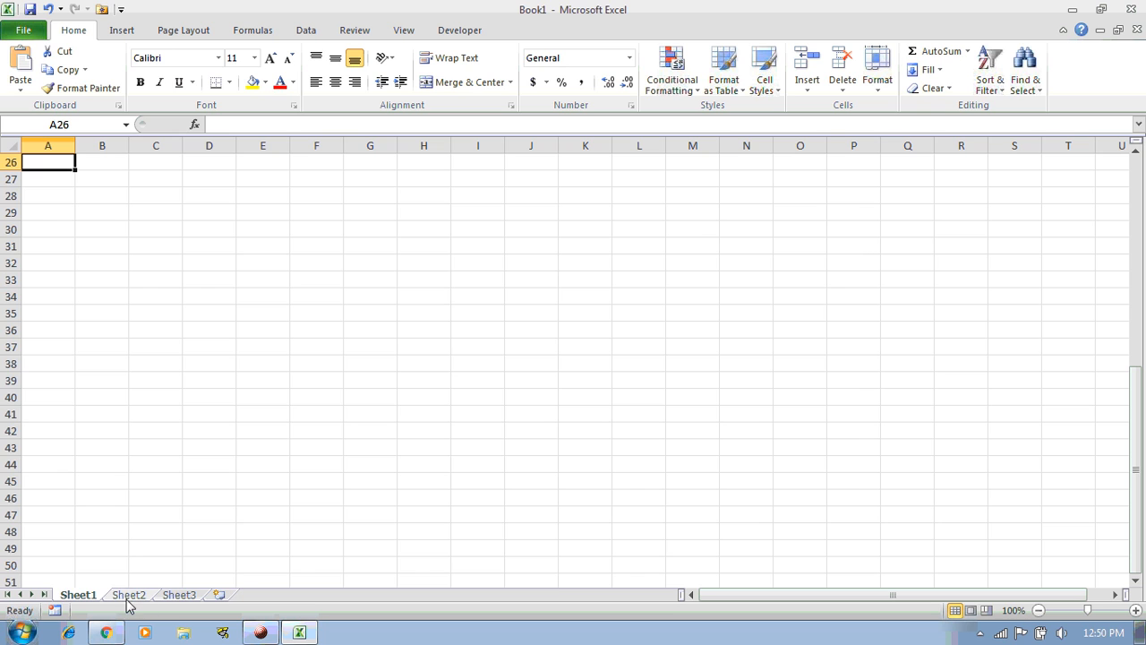
{"action": "left_click", "coordinate": [128, 596]}
Drag the notebook picture right so it sits over columns I to R
{"action": "left_click", "coordinate": [902, 413]}
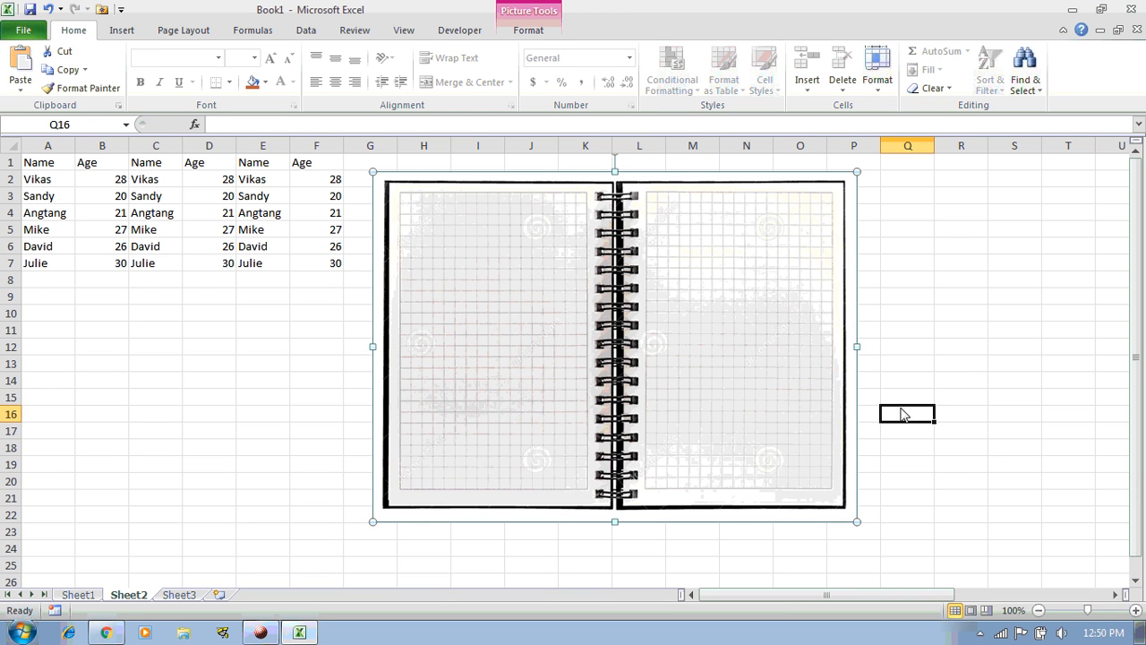
{"action": "left_click", "coordinate": [674, 341]}
{"action": "left_click_drag", "start_coordinate": [677, 358], "coordinate": [678, 364]}
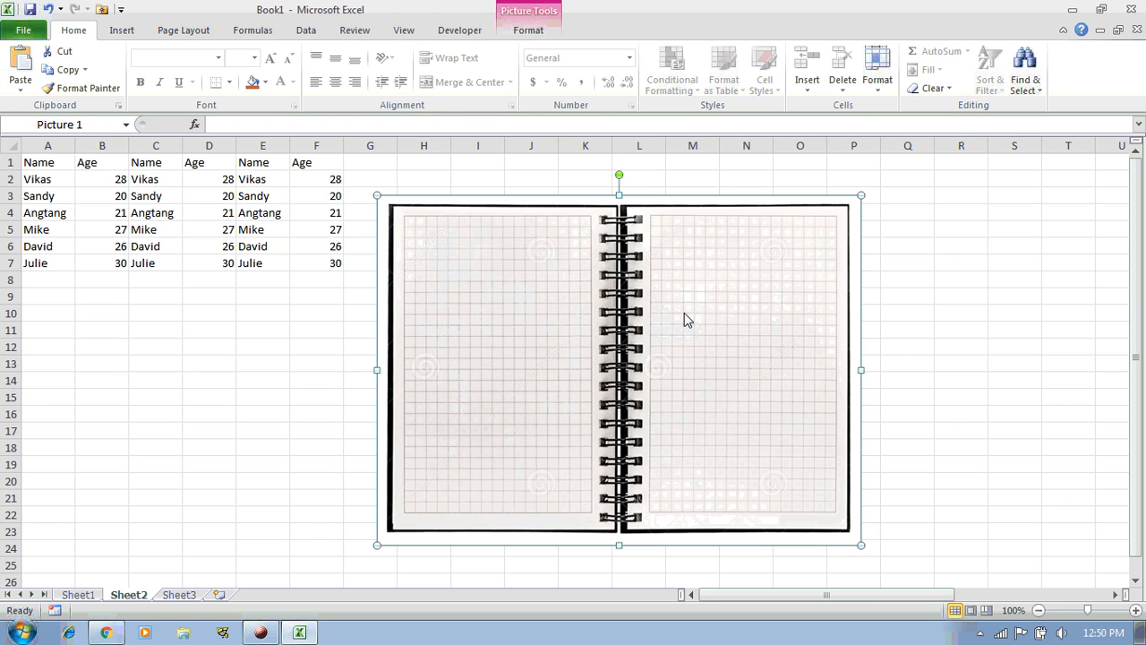
{"action": "left_click_drag", "start_coordinate": [585, 309], "coordinate": [678, 312]}
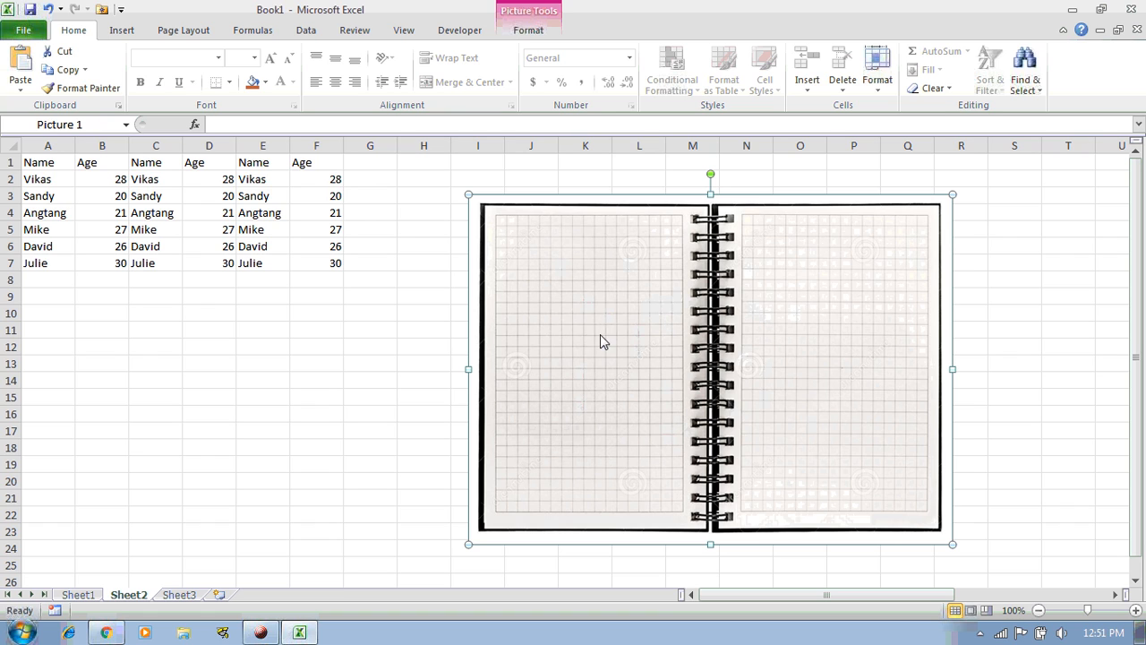
Enter the names vikas and sandy in A9:A10
{"action": "left_click", "coordinate": [114, 301]}
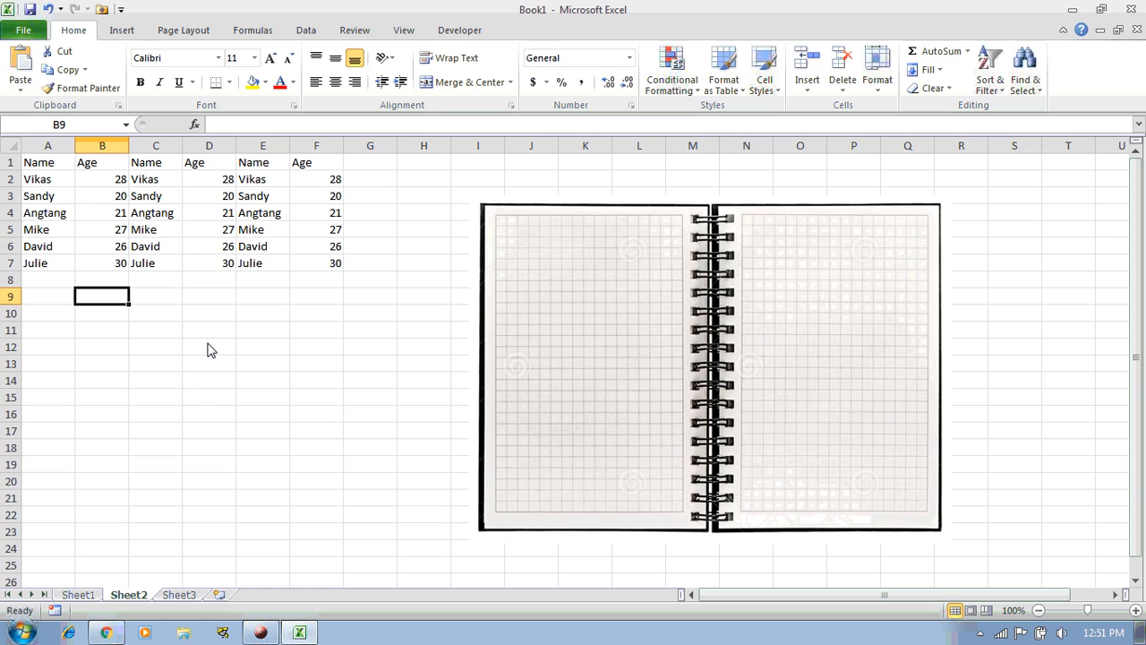
{"action": "key", "text": "Left"}
{"action": "type", "text": "vikas"}
{"action": "key", "text": "Return"}
{"action": "type", "text": "sandy"}
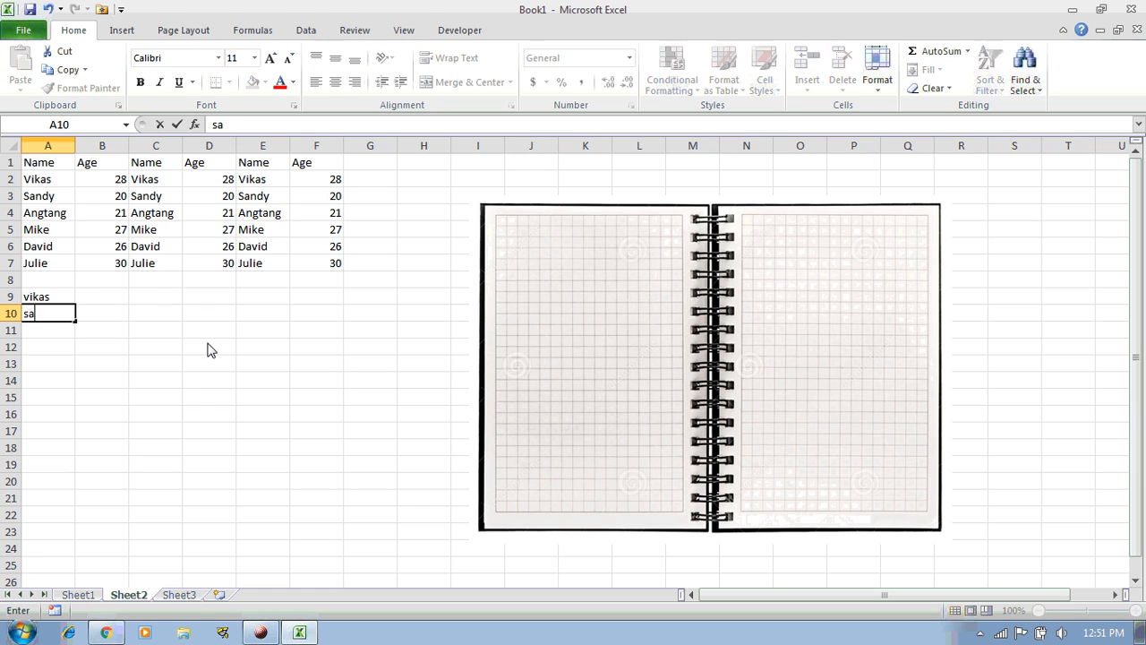
{"action": "key", "text": "Return"}
Enter ages 23 and 87 in B9:B10 and AutoSum them into B11
{"action": "key", "text": "Up"}
{"action": "key", "text": "Right"}
{"action": "key", "text": "Up"}
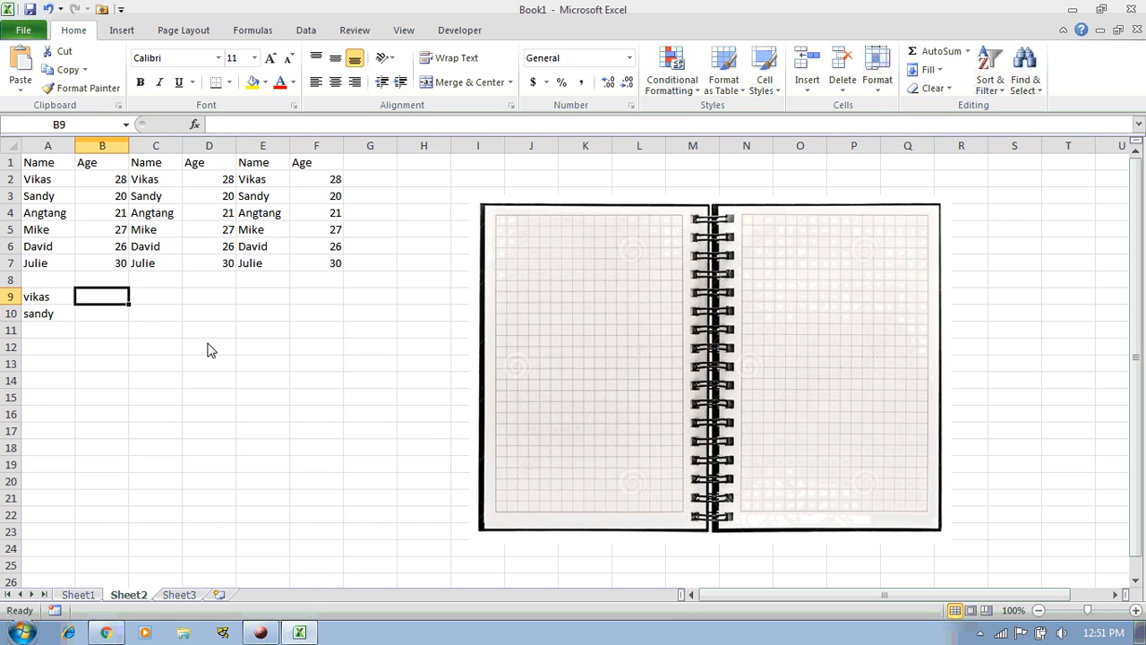
{"action": "type", "text": "23"}
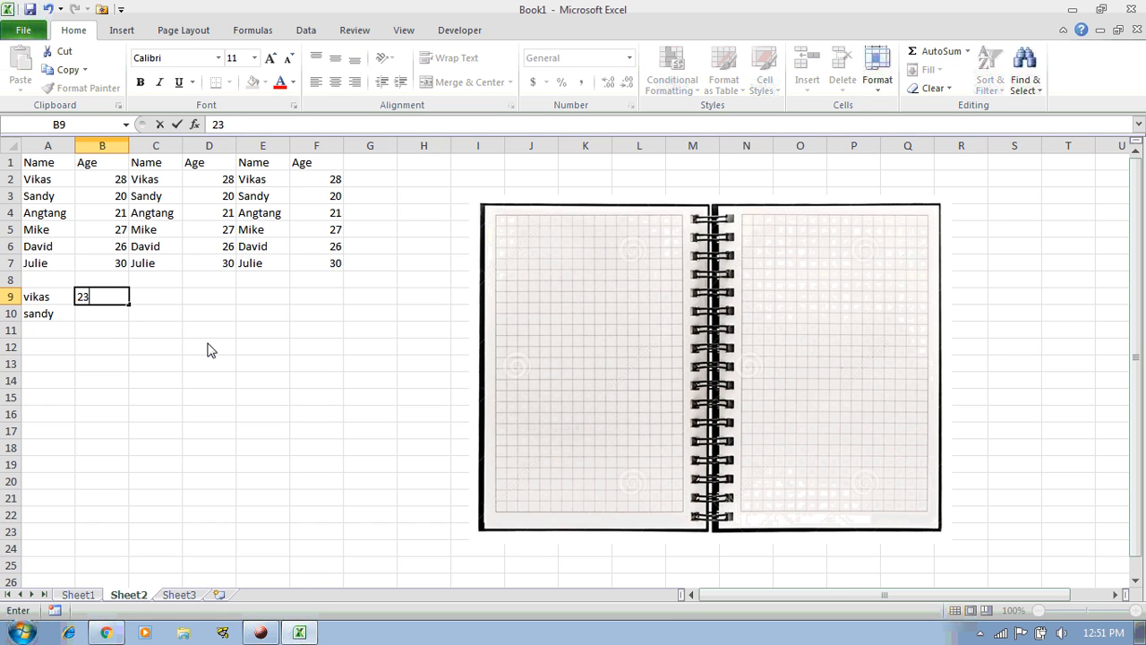
{"action": "key", "text": "Return"}
{"action": "type", "text": "87"}
{"action": "key", "text": "Return"}
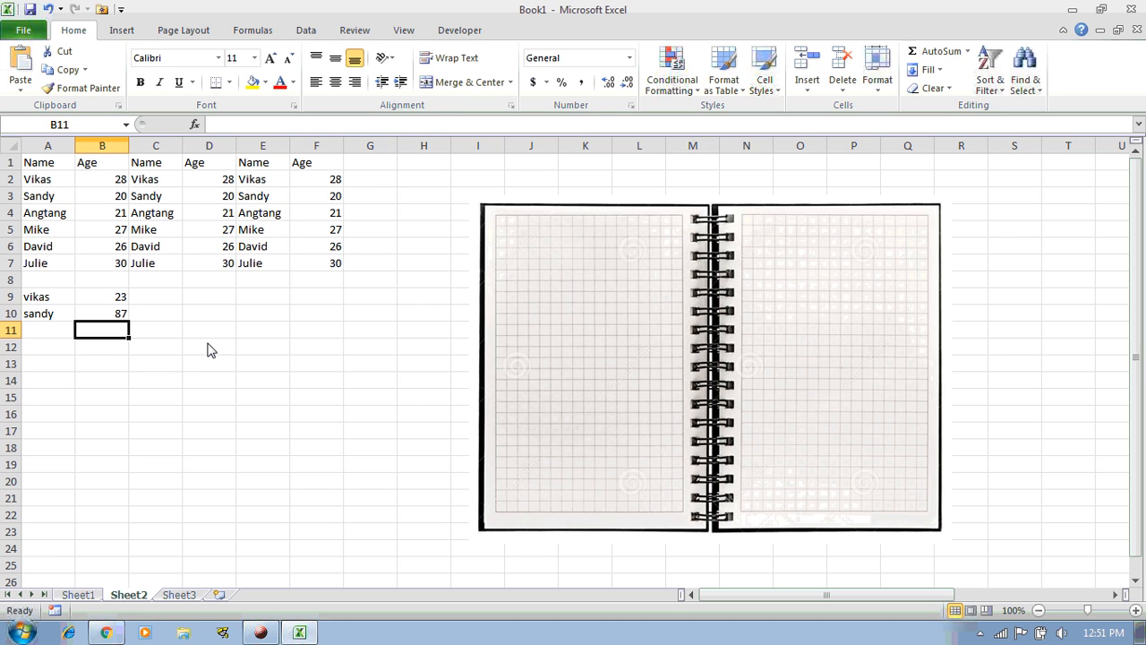
{"action": "key", "text": "alt+equal"}
{"action": "key", "text": "Return"}
Change vikas's age in B9 to 67 so the B11 total becomes 154
{"action": "key", "text": "Up"}
{"action": "key", "text": "Up"}
{"action": "key", "text": "Up"}
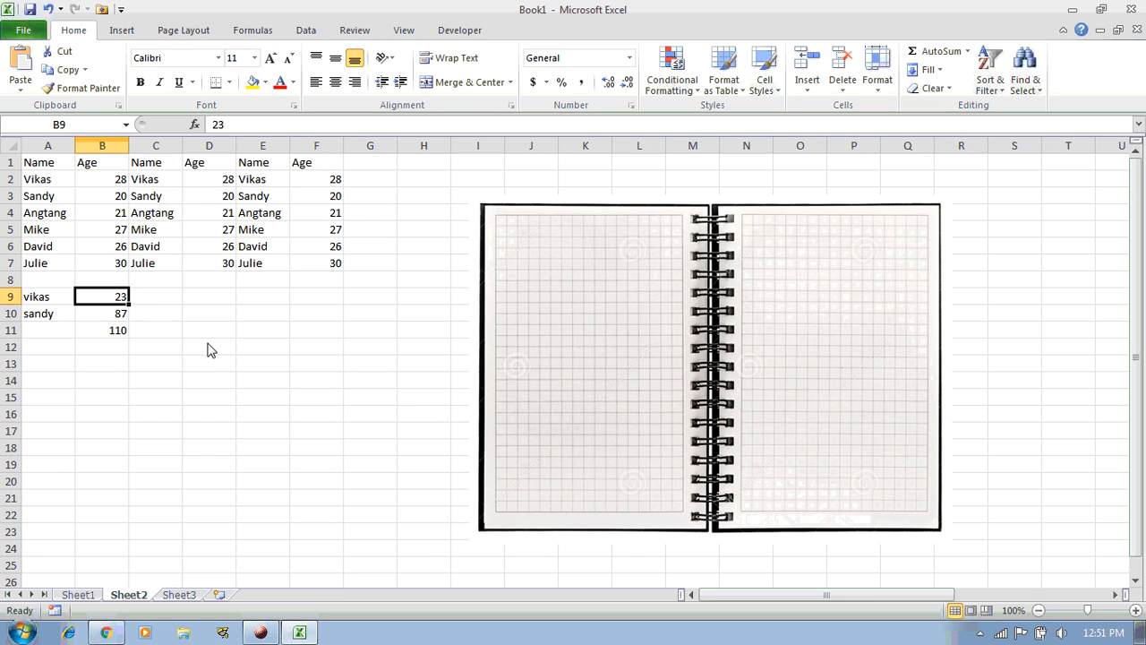
{"action": "type", "text": "67"}
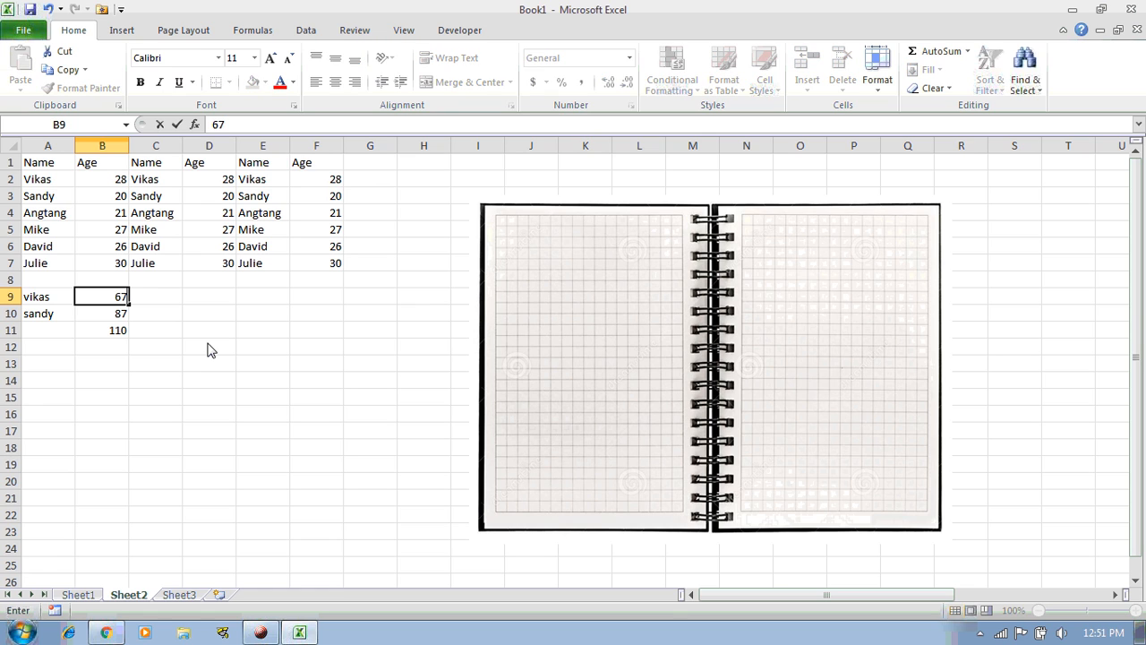
{"action": "key", "text": "Return"}
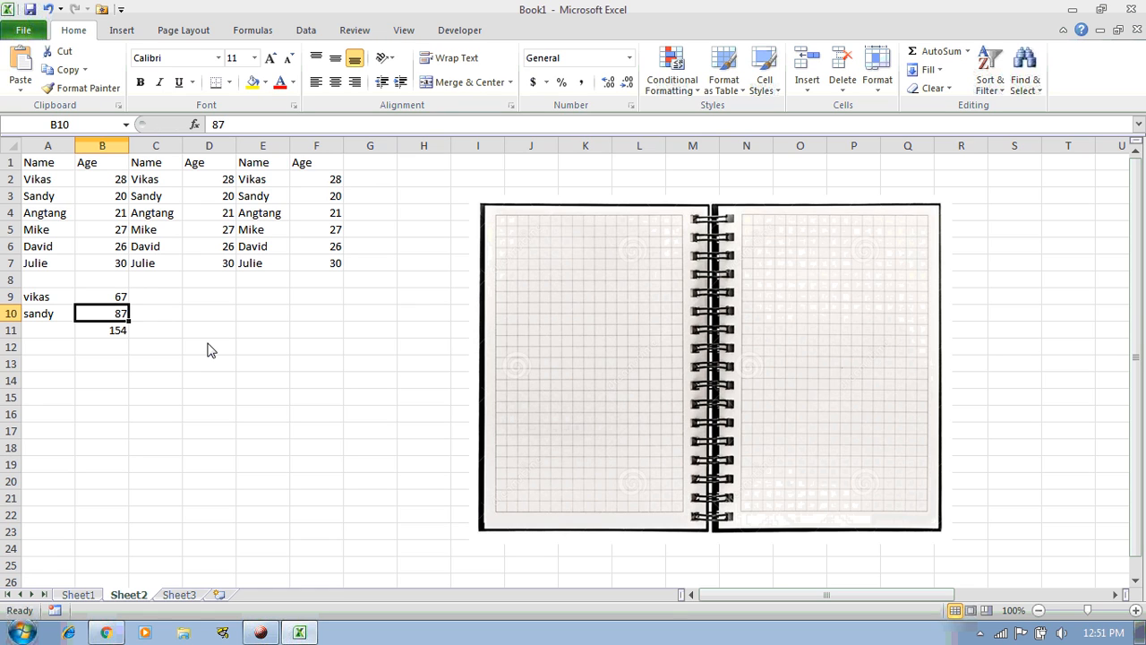
{"action": "key", "text": "Down"}
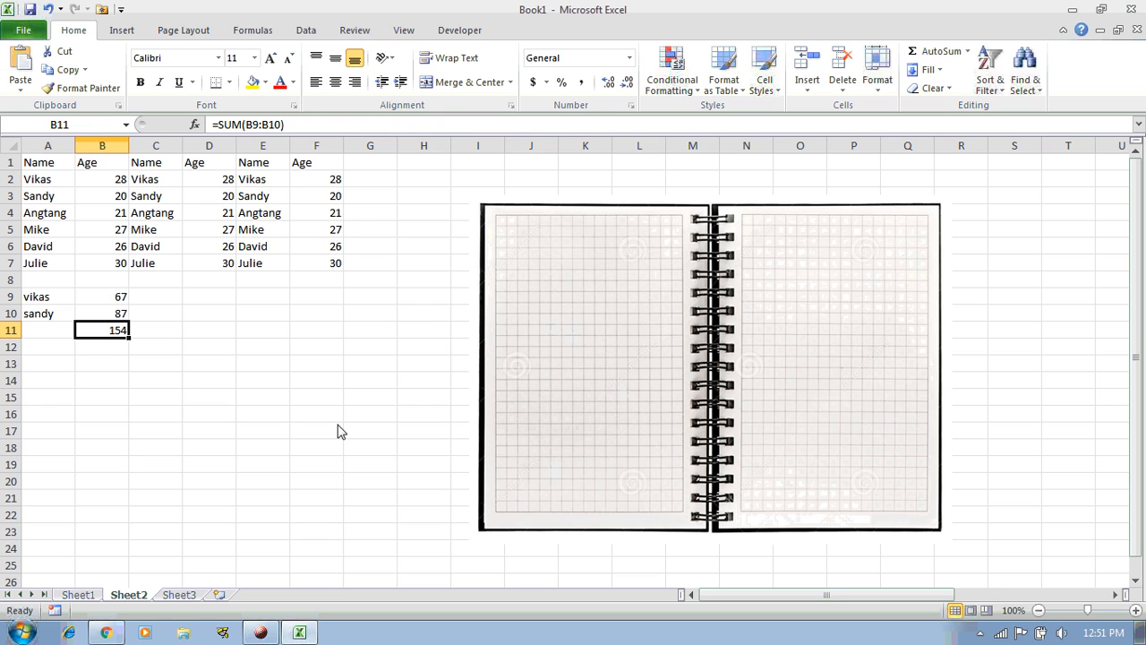
Select A9:B11, then cycle through Sheet1, Sheet2 and Sheet3, ending on Sheet2
{"action": "left_click_drag", "start_coordinate": [56, 301], "coordinate": [111, 337]}
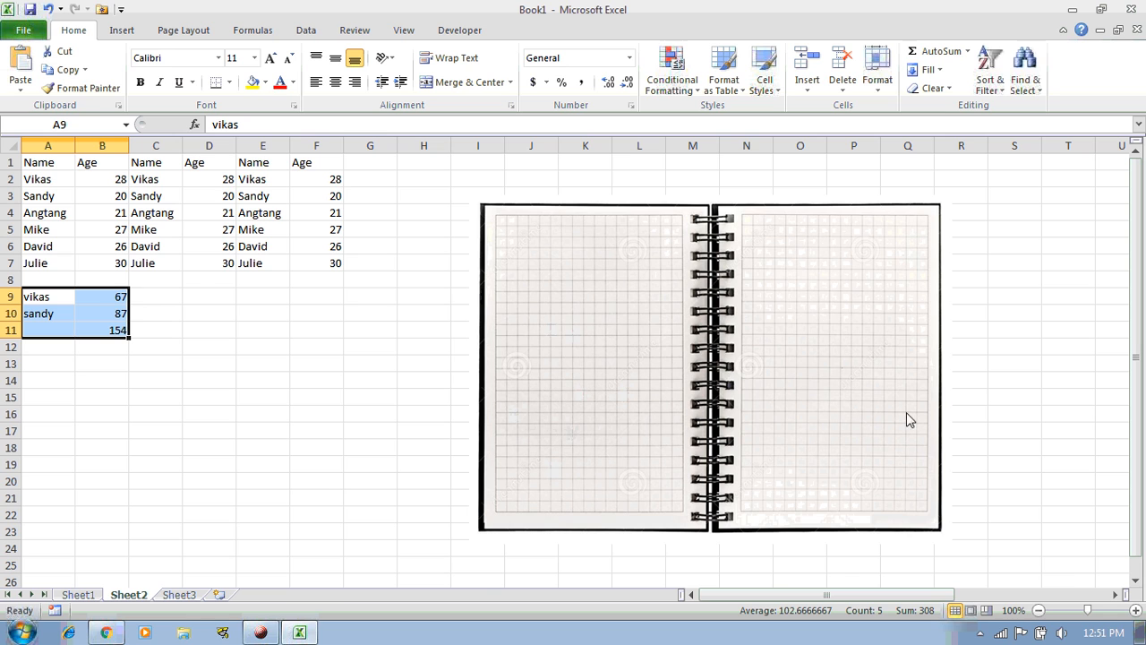
{"action": "left_click", "coordinate": [79, 595]}
{"action": "left_click", "coordinate": [130, 596]}
{"action": "left_click", "coordinate": [179, 595]}
{"action": "left_click", "coordinate": [130, 595]}
{"action": "left_click", "coordinate": [85, 596]}
{"action": "left_click", "coordinate": [128, 596]}
{"action": "left_click", "coordinate": [90, 596]}
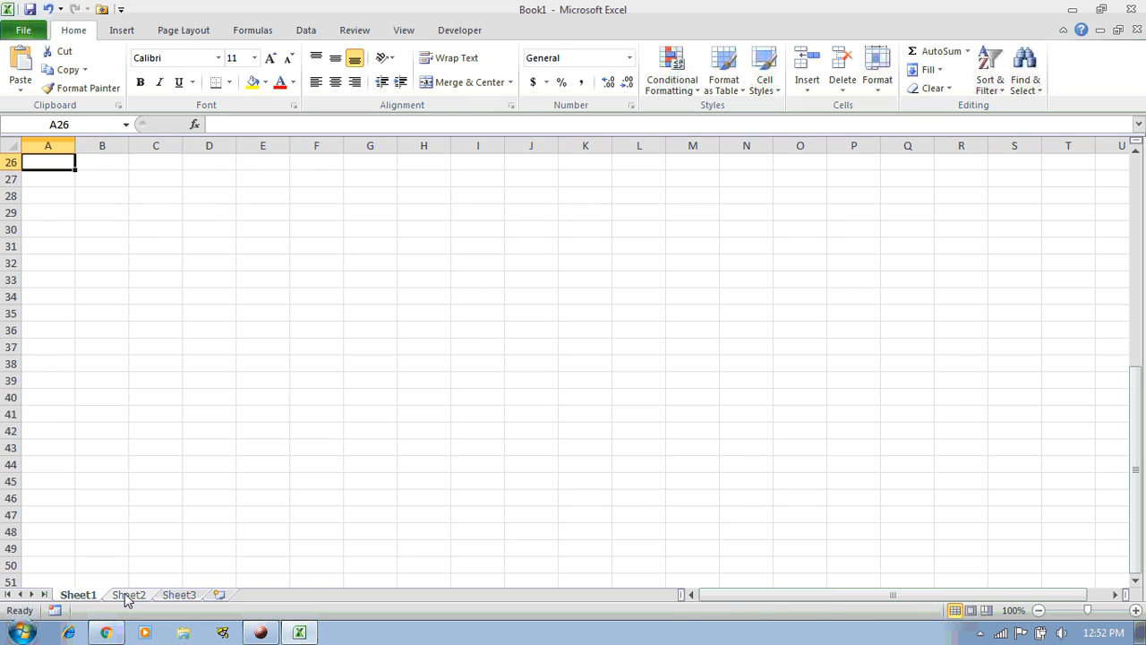
{"action": "left_click", "coordinate": [126, 595]}
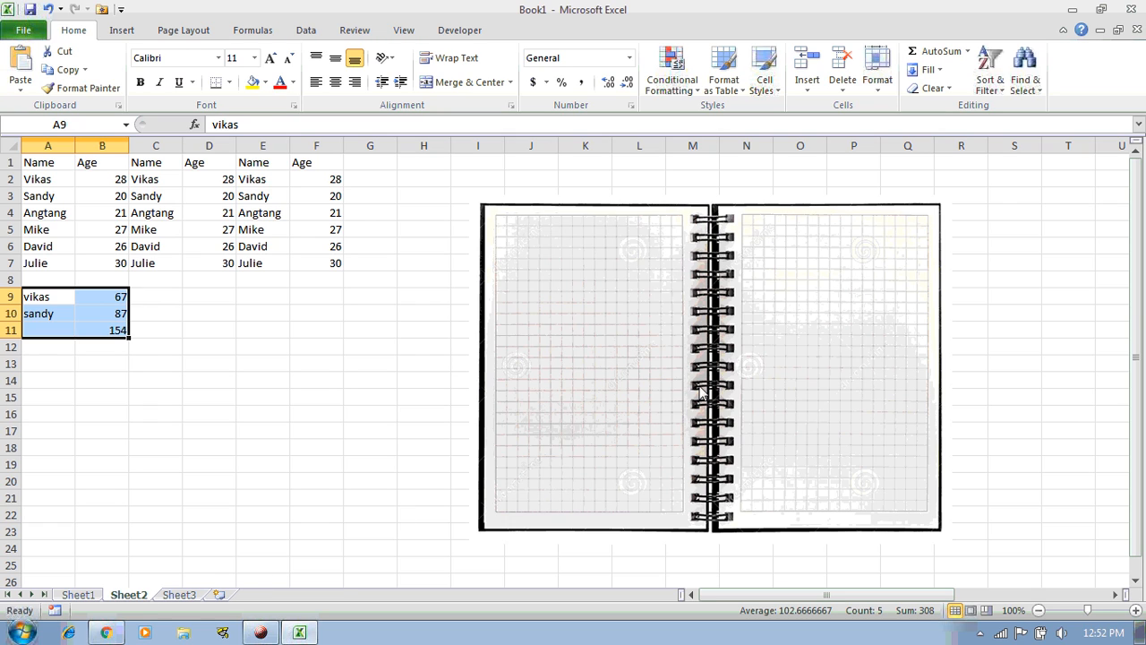
{"action": "left_click", "coordinate": [183, 595]}
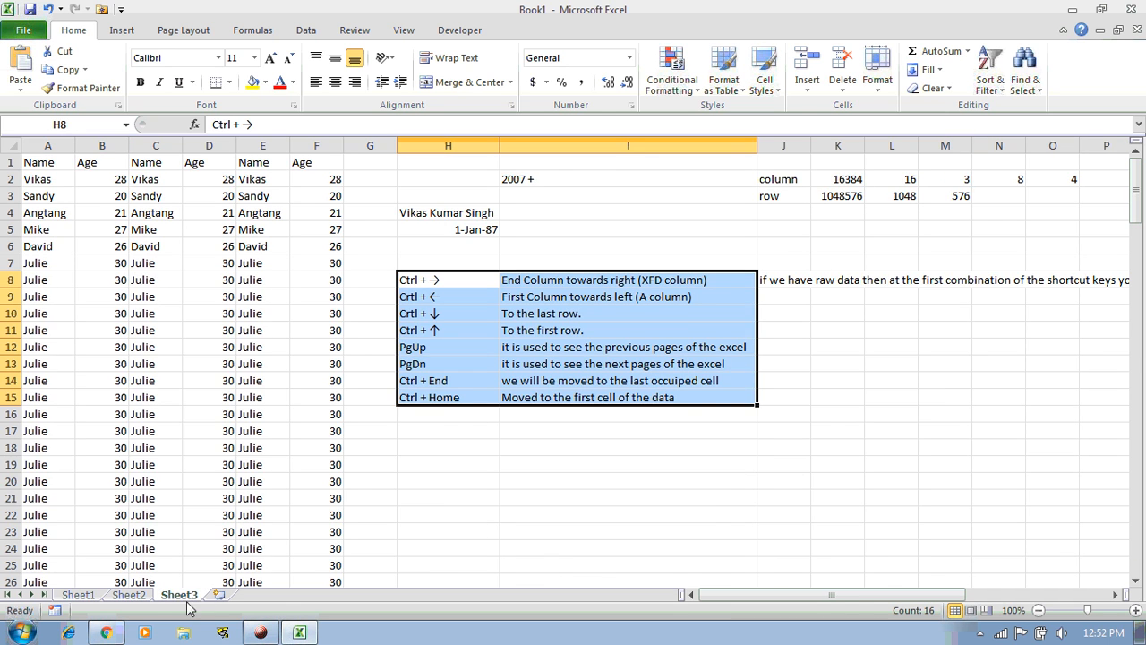
{"action": "left_click", "coordinate": [130, 595]}
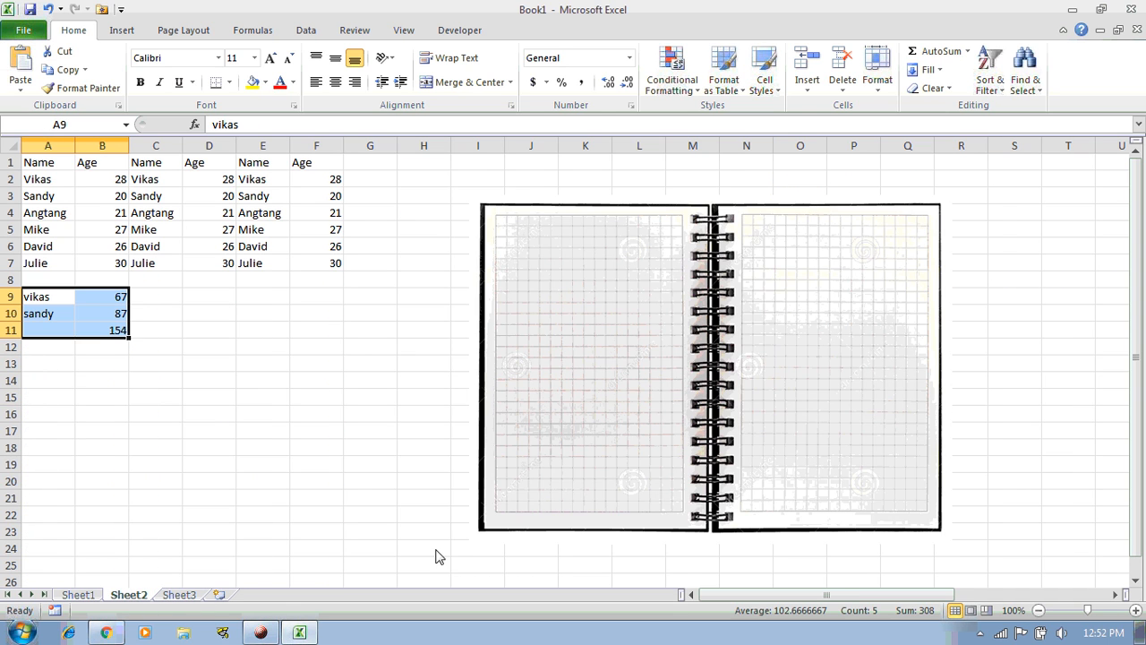
Add new worksheets Sheet4 through Sheet14
{"action": "left_click", "coordinate": [219, 594]}
{"action": "left_click", "coordinate": [269, 595]}
{"action": "left_click", "coordinate": [317, 594]}
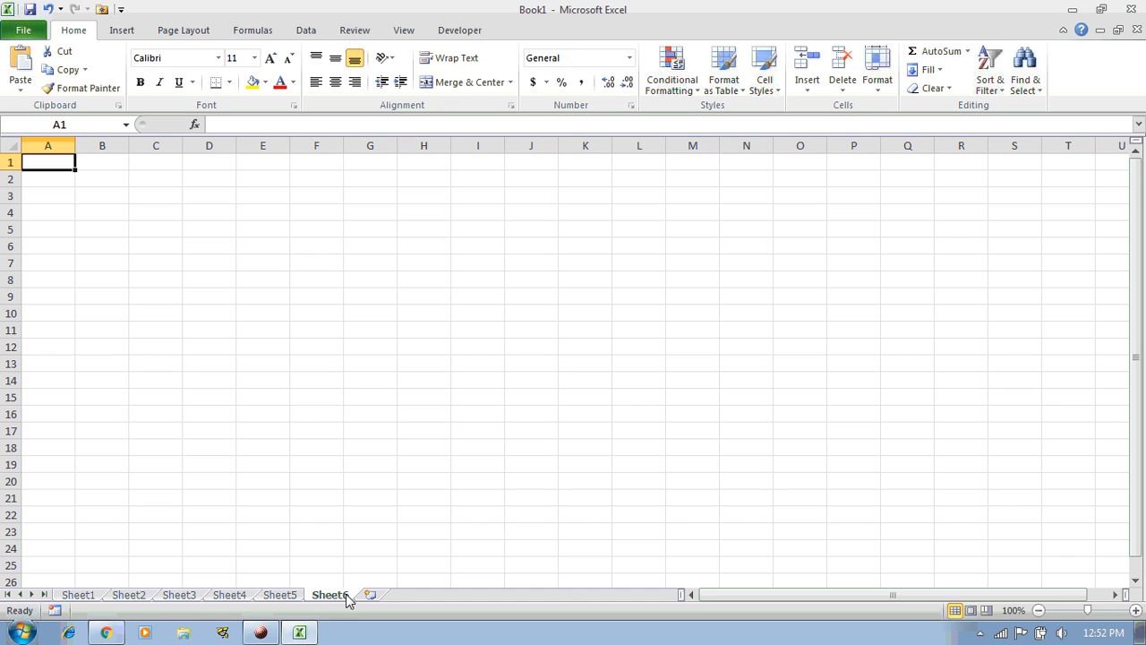
{"action": "left_click", "coordinate": [368, 596]}
{"action": "left_click", "coordinate": [421, 595]}
{"action": "left_click", "coordinate": [470, 596]}
{"action": "left_click", "coordinate": [522, 595]}
{"action": "left_click", "coordinate": [577, 596]}
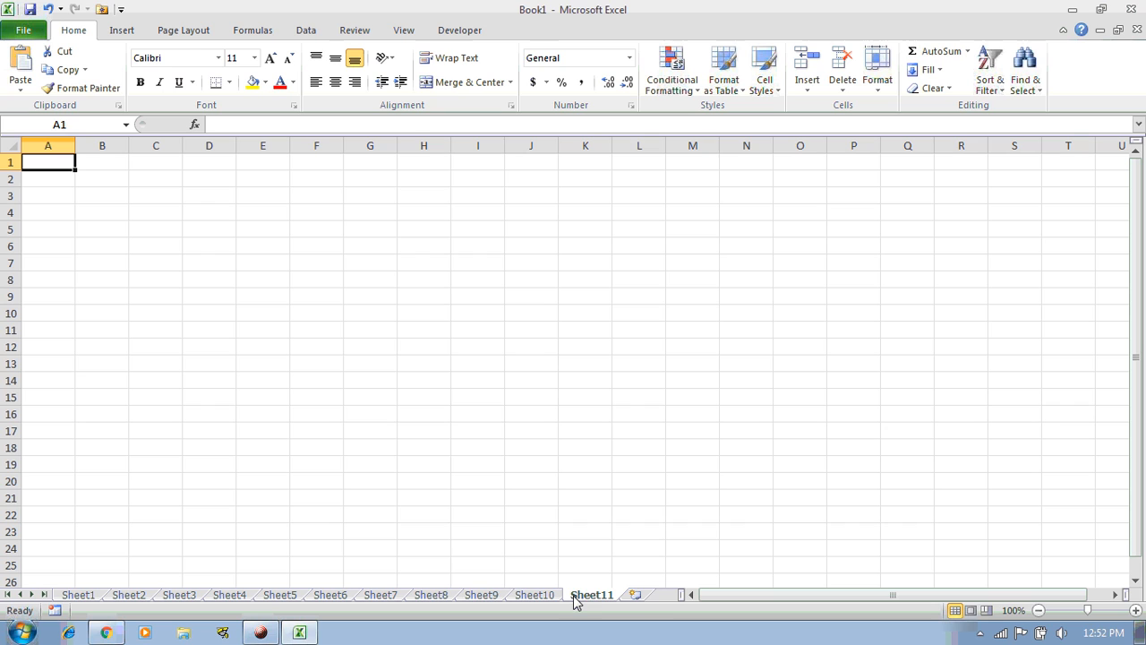
{"action": "left_click", "coordinate": [636, 596]}
{"action": "left_click", "coordinate": [650, 595]}
{"action": "left_click", "coordinate": [614, 595]}
Delete Sheet14, Sheet13 and Sheet12
{"action": "right_click", "coordinate": [582, 598]}
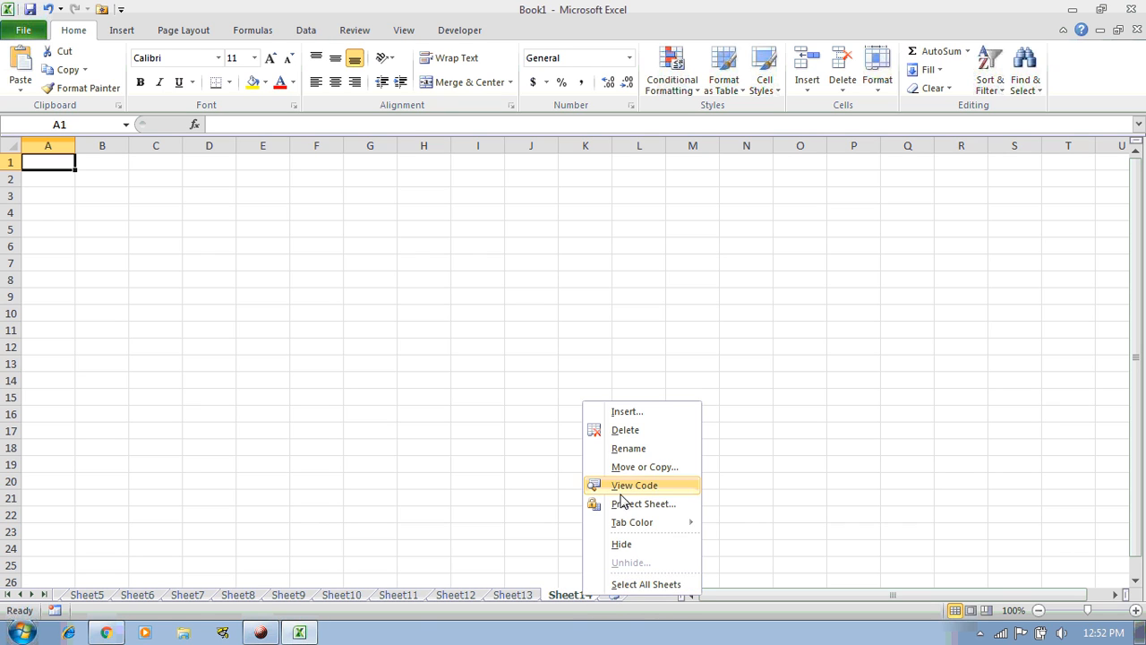
{"action": "left_click", "coordinate": [618, 428]}
{"action": "right_click", "coordinate": [528, 594]}
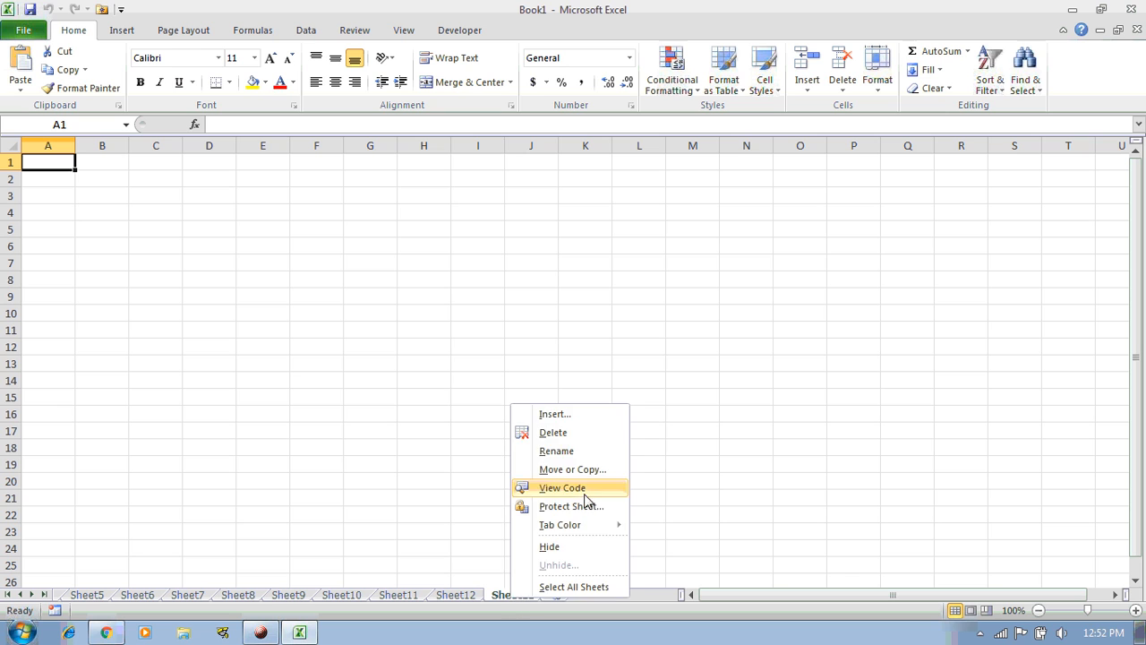
{"action": "left_click", "coordinate": [575, 434]}
{"action": "right_click", "coordinate": [454, 597]}
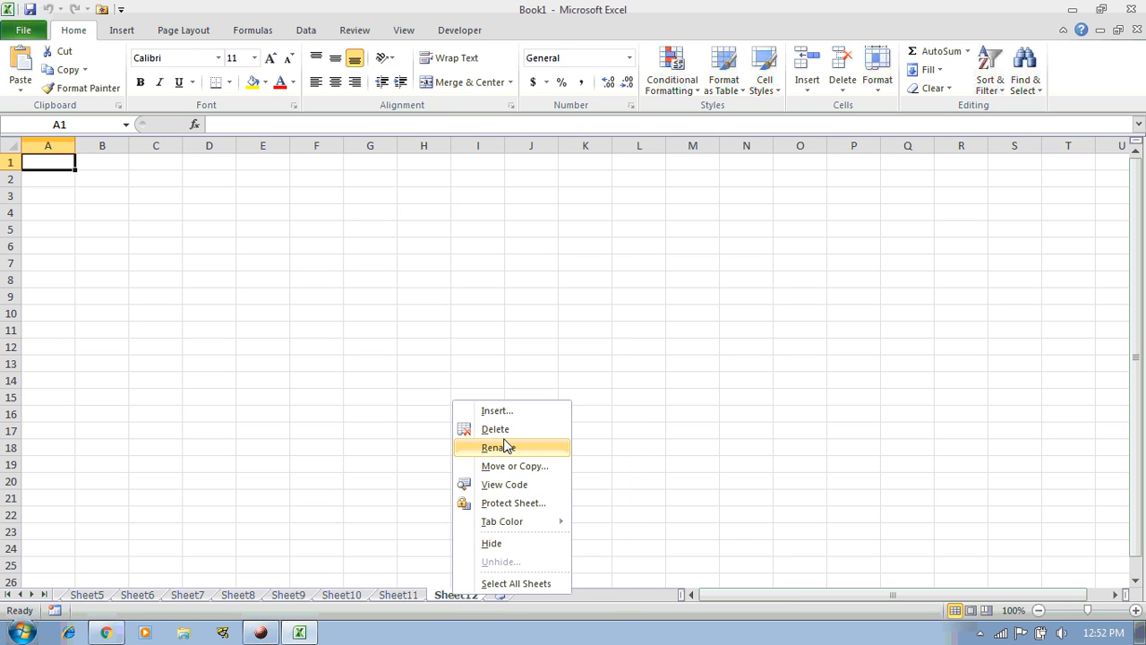
{"action": "left_click", "coordinate": [507, 446]}
{"action": "right_click", "coordinate": [465, 597]}
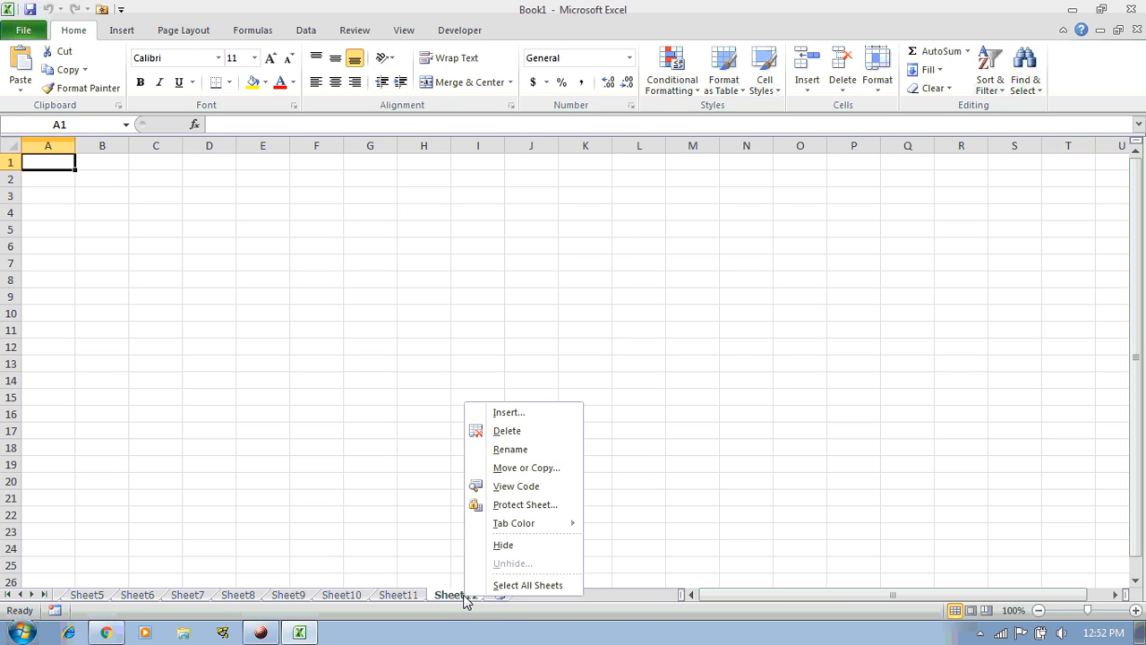
{"action": "left_click", "coordinate": [524, 436]}
Delete Sheet11 down to Sheet6, leaving Sheet5 as the last sheet
{"action": "right_click", "coordinate": [401, 597]}
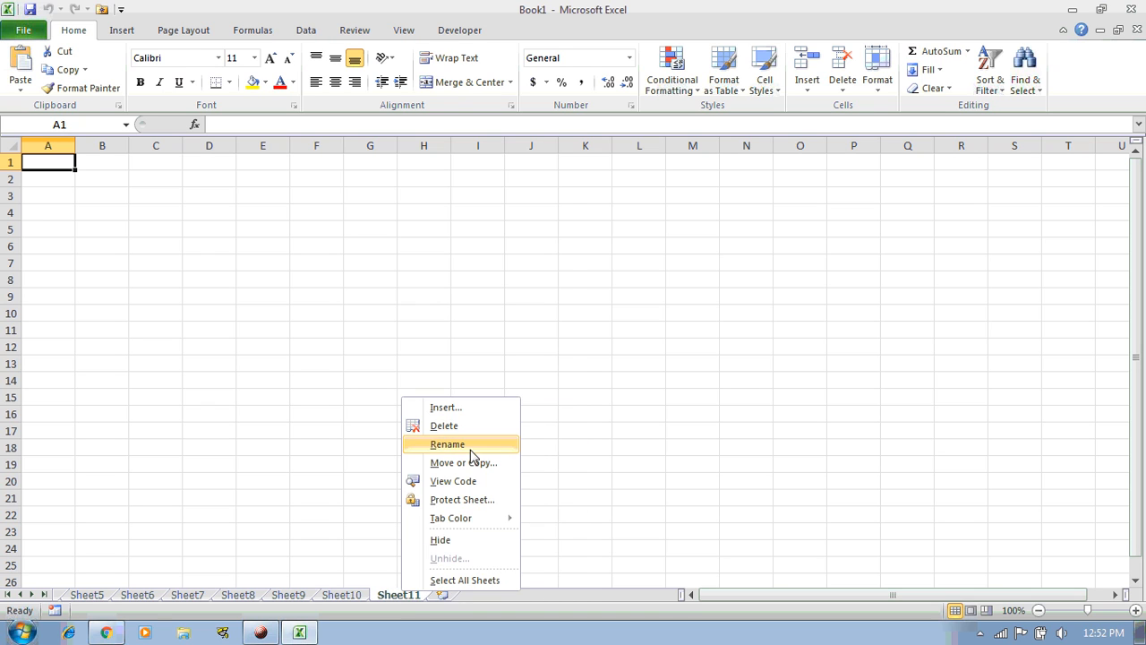
{"action": "left_click", "coordinate": [463, 437]}
{"action": "right_click", "coordinate": [340, 597]}
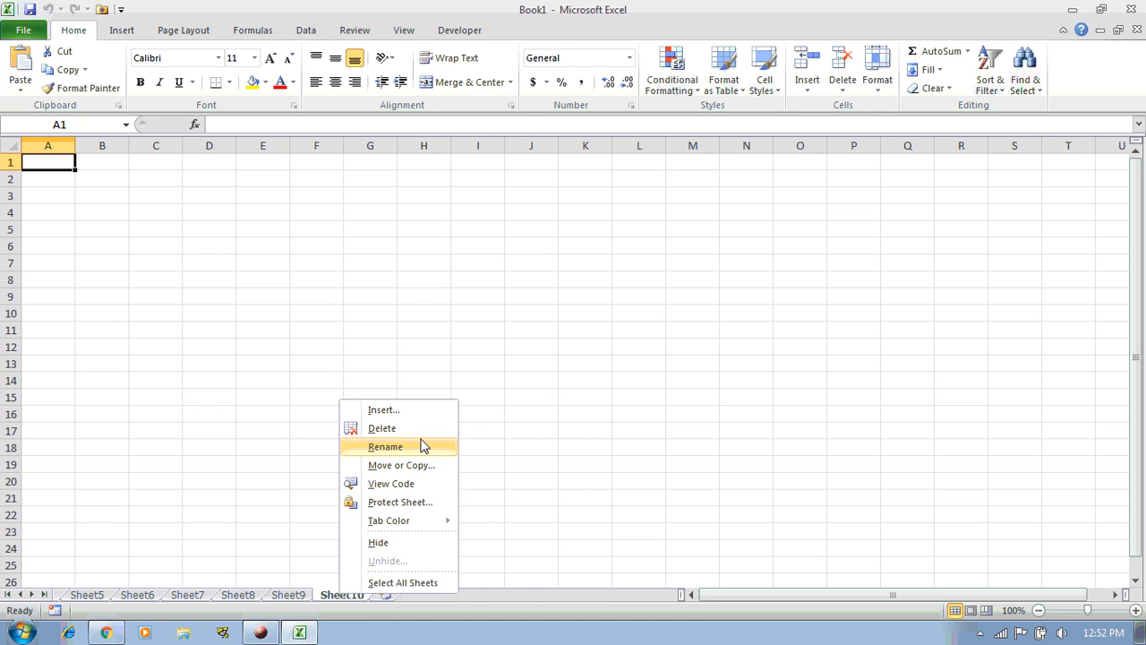
{"action": "left_click", "coordinate": [418, 430]}
{"action": "right_click", "coordinate": [290, 597]}
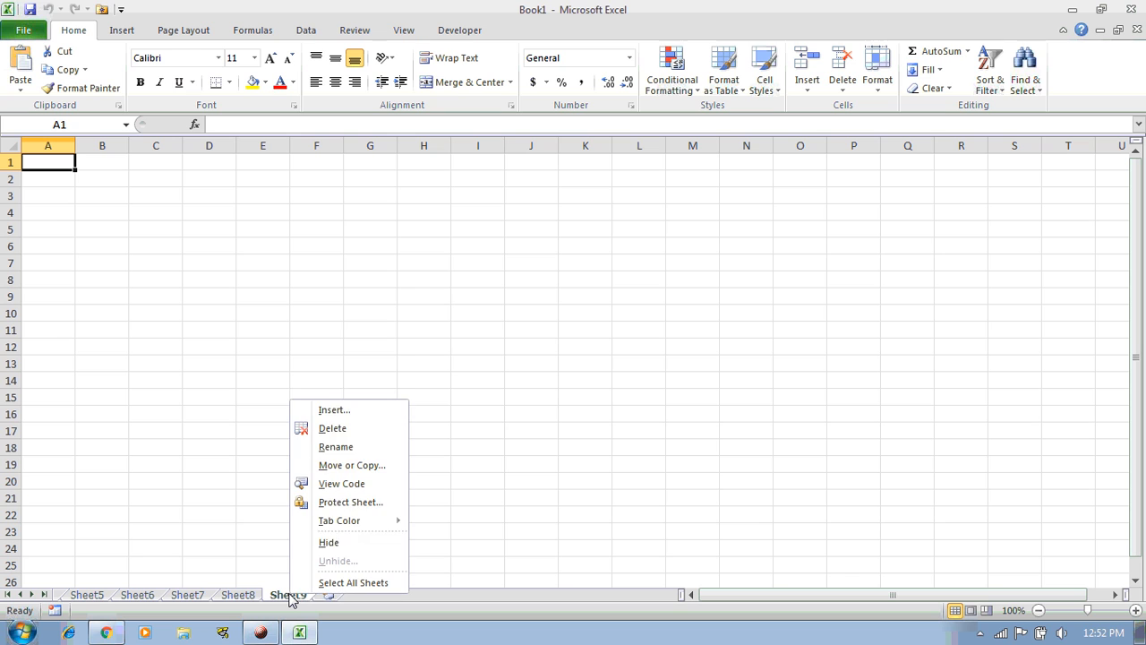
{"action": "left_click", "coordinate": [331, 430]}
{"action": "right_click", "coordinate": [249, 597]}
{"action": "left_click", "coordinate": [290, 430]}
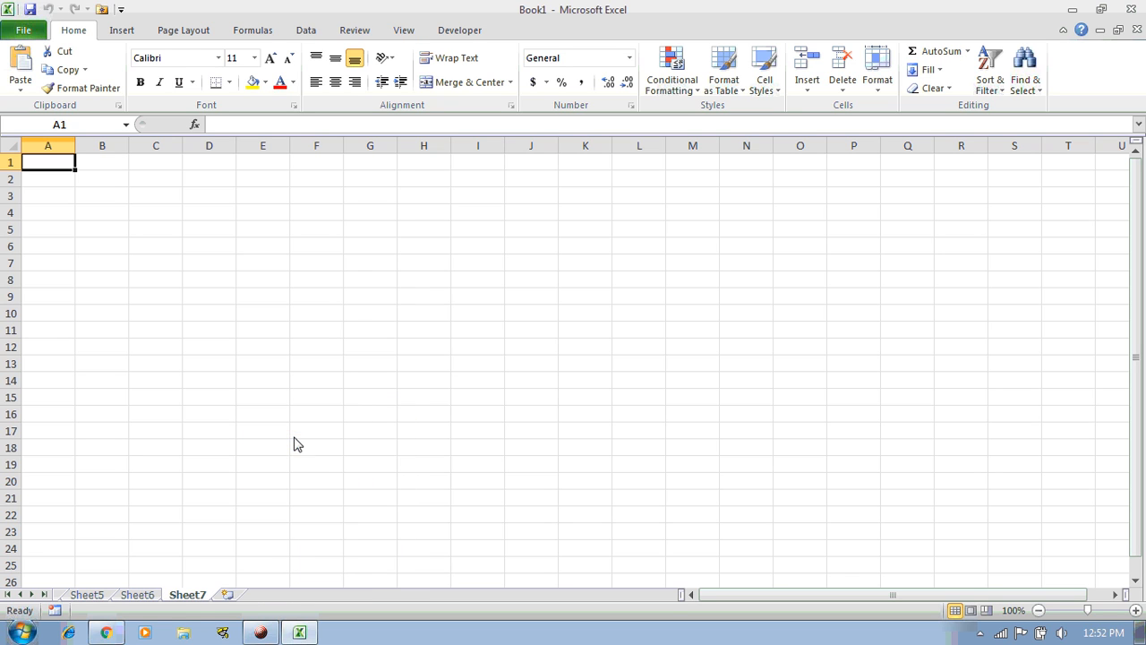
{"action": "right_click", "coordinate": [198, 600]}
{"action": "left_click", "coordinate": [275, 432]}
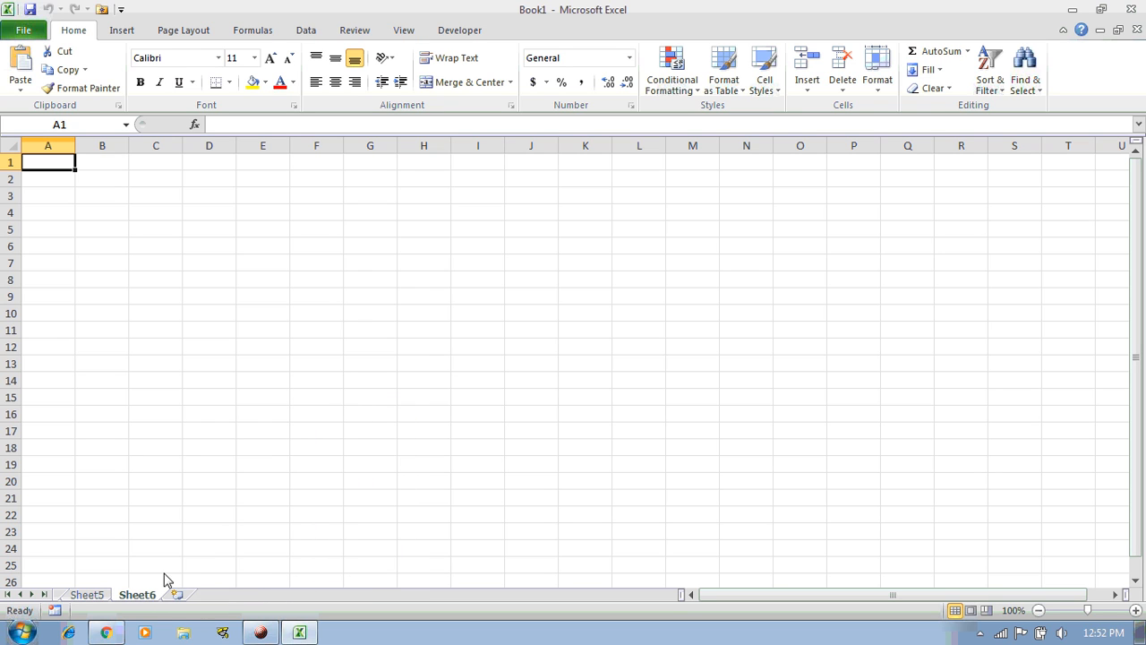
{"action": "right_click", "coordinate": [133, 594]}
{"action": "left_click", "coordinate": [179, 426]}
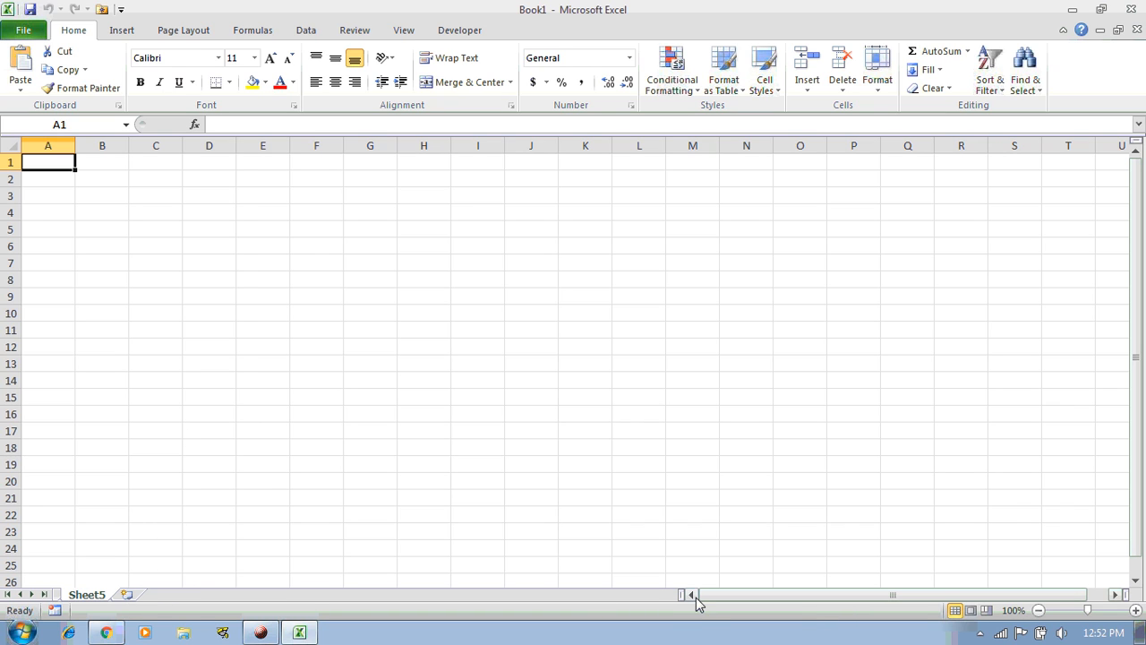
Return to the workbook and select cell C19 on the empty Sheet5
{"action": "left_click", "coordinate": [298, 633]}
{"action": "left_click", "coordinate": [179, 562]}
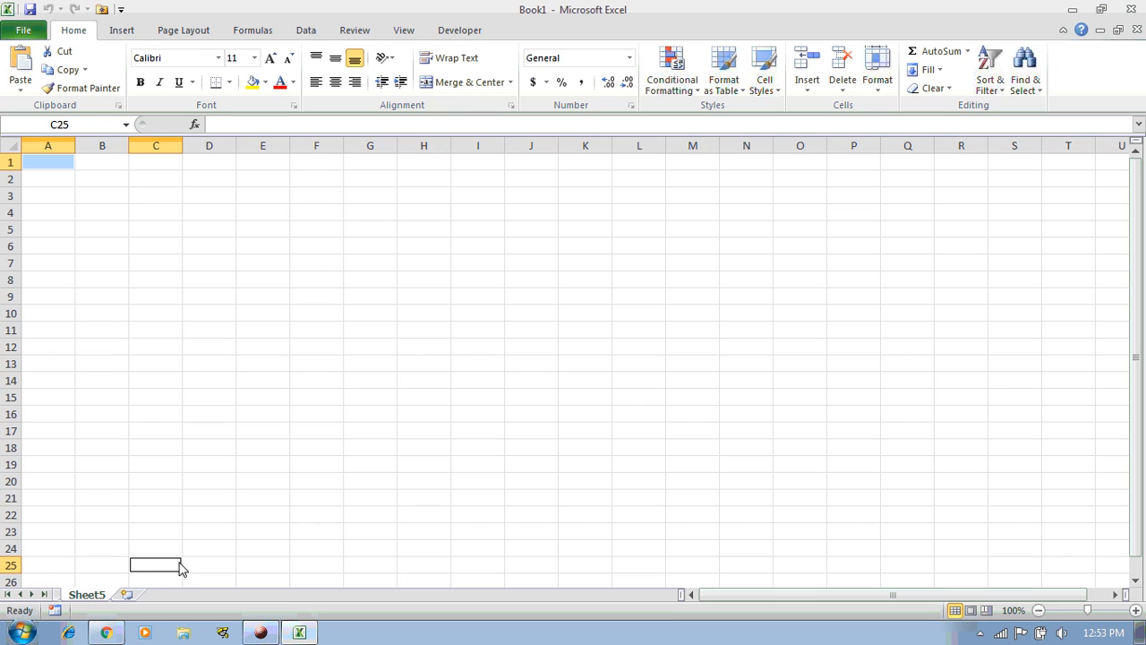
{"action": "left_click", "coordinate": [136, 466]}
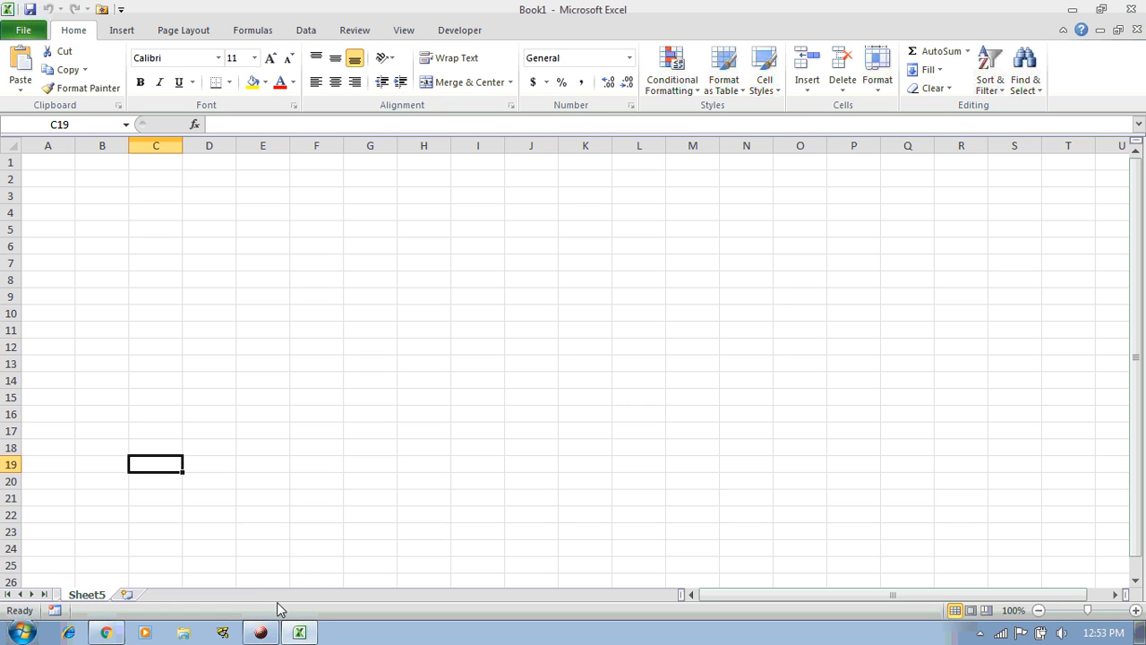
{"action": "left_click", "coordinate": [262, 630]}
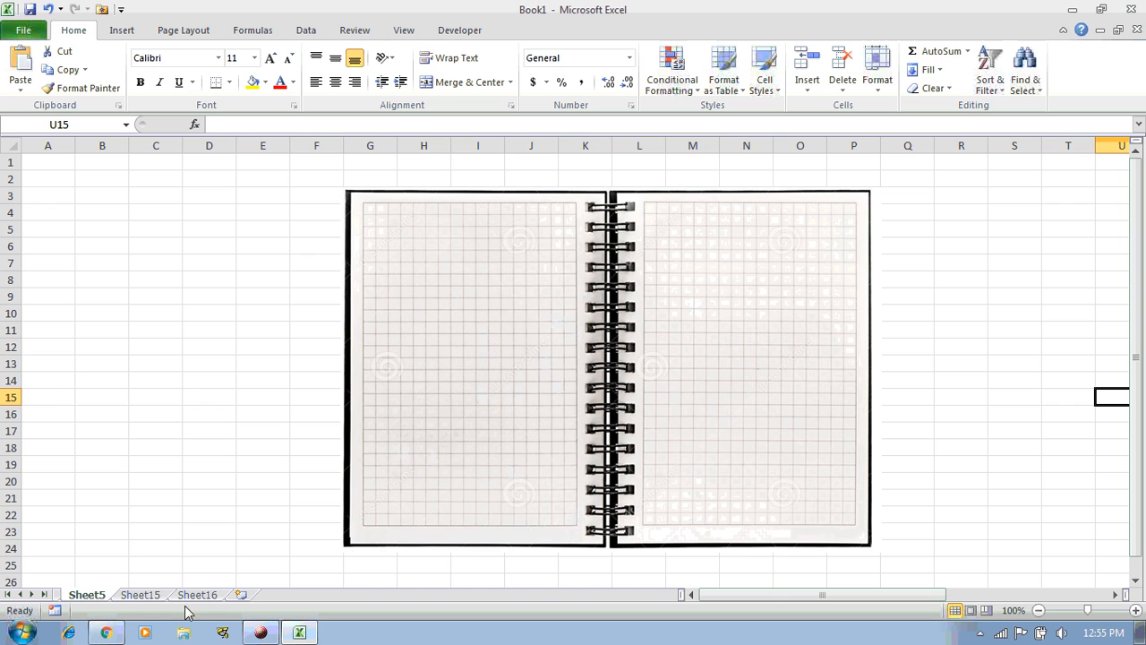
Look through the other sheets, then on Sheet5 select the notebook picture and deselect it via cell C13
{"action": "left_click", "coordinate": [139, 595]}
{"action": "left_click", "coordinate": [182, 598]}
{"action": "left_click", "coordinate": [99, 598]}
{"action": "left_click", "coordinate": [624, 339]}
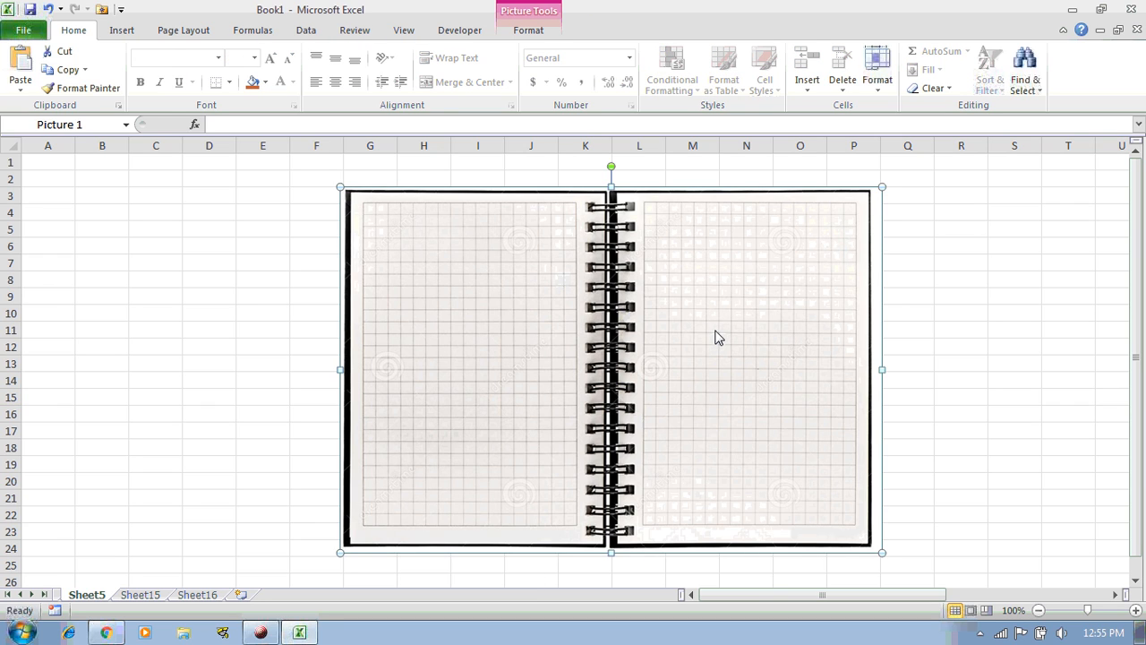
{"action": "left_click", "coordinate": [140, 369]}
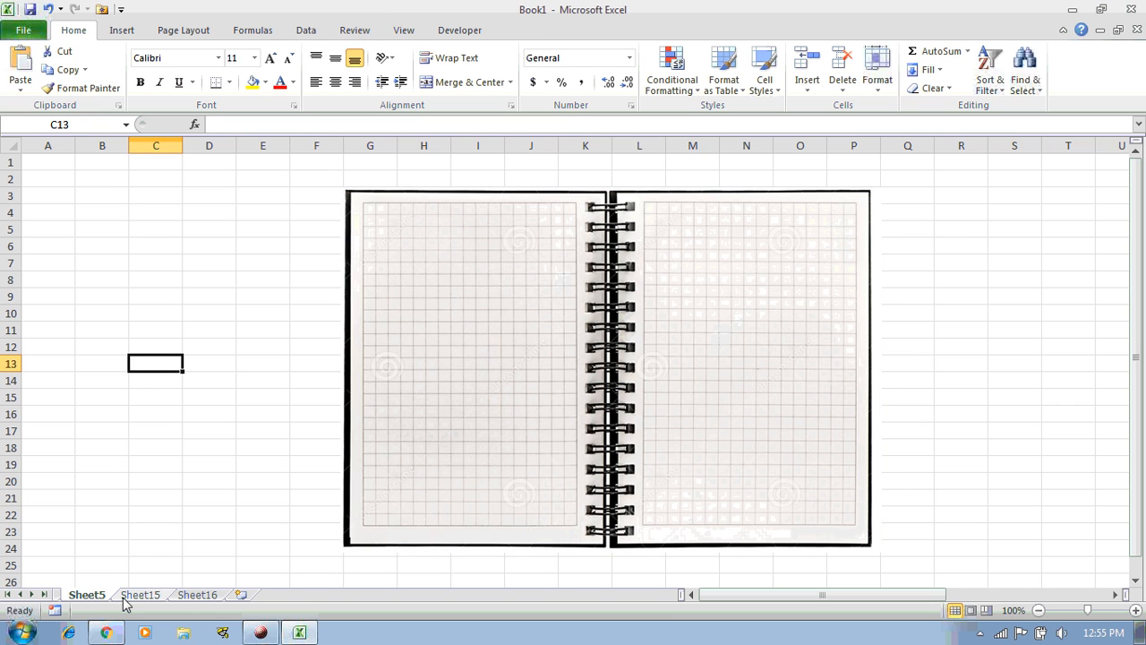
Cycle between the empty Sheet15 and Sheet16 and back to Sheet5
{"action": "left_click", "coordinate": [134, 596]}
{"action": "left_click", "coordinate": [201, 595]}
{"action": "left_click", "coordinate": [149, 596]}
{"action": "left_click", "coordinate": [101, 598]}
{"action": "left_click", "coordinate": [138, 598]}
{"action": "left_click", "coordinate": [185, 598]}
{"action": "left_click", "coordinate": [146, 598]}
{"action": "left_click", "coordinate": [107, 598]}
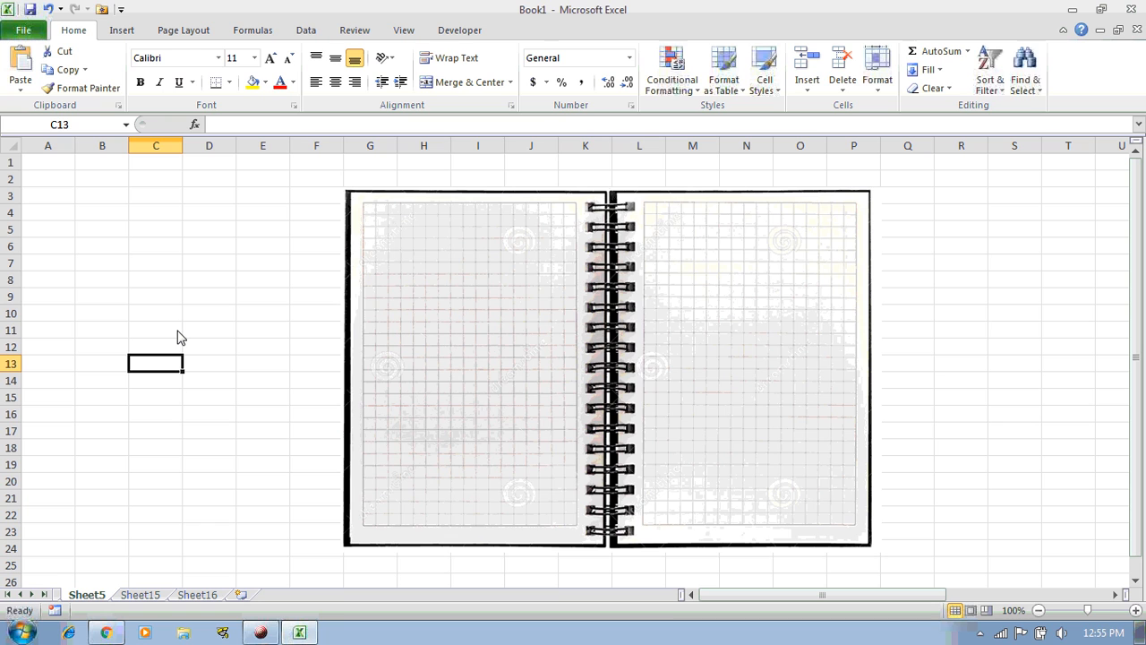
Recheck Sheet15 and Sheet16, return to Sheet5, and bring up the Save As dialog
{"action": "left_click", "coordinate": [136, 598]}
{"action": "left_click", "coordinate": [182, 597]}
{"action": "left_click", "coordinate": [95, 597]}
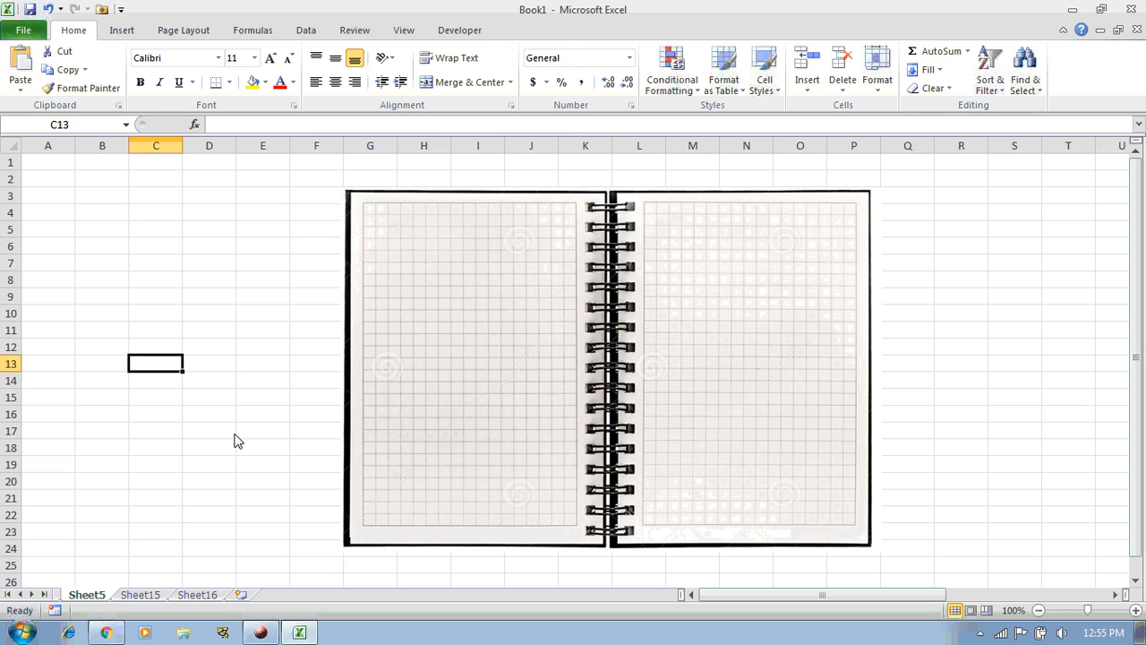
{"action": "key", "text": "ctrl+s"}
{"action": "left_click_drag", "start_coordinate": [211, 26], "coordinate": [539, 89]}
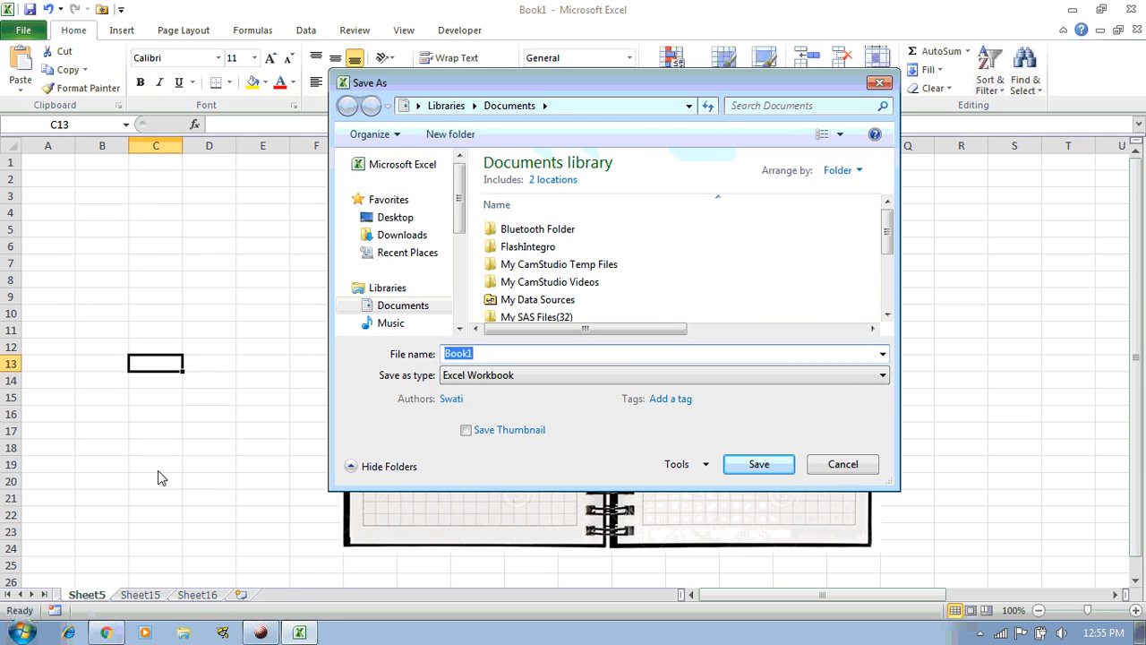
Save the workbook on the Desktop under the file name my_first_excel
{"action": "left_click", "coordinate": [395, 218]}
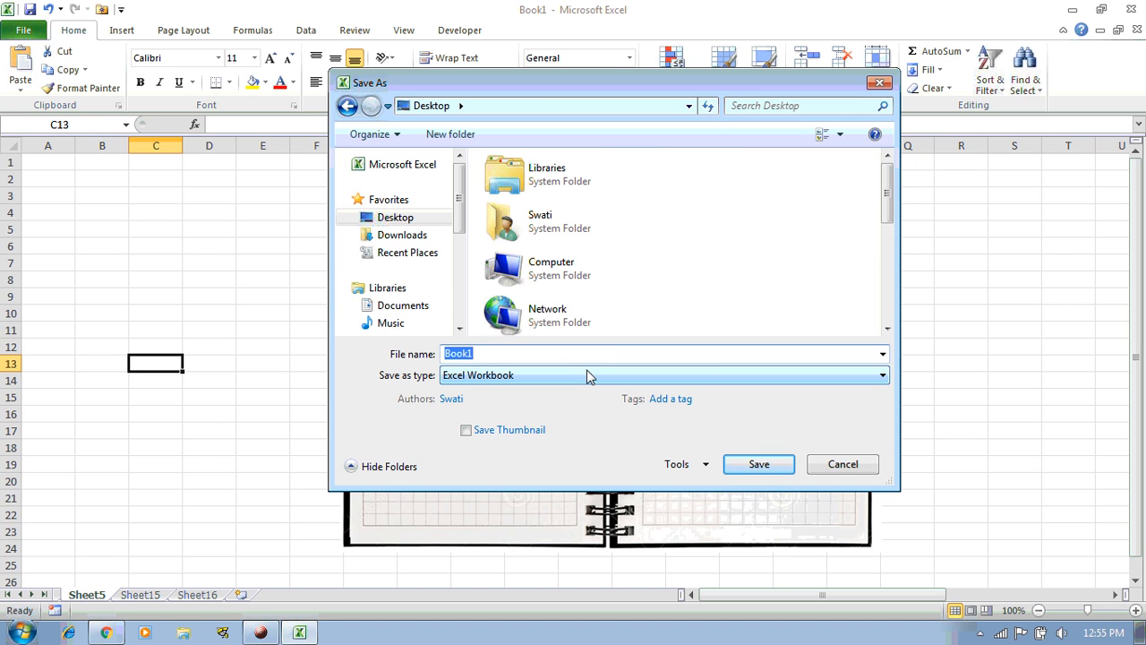
{"action": "type", "text": "my"}
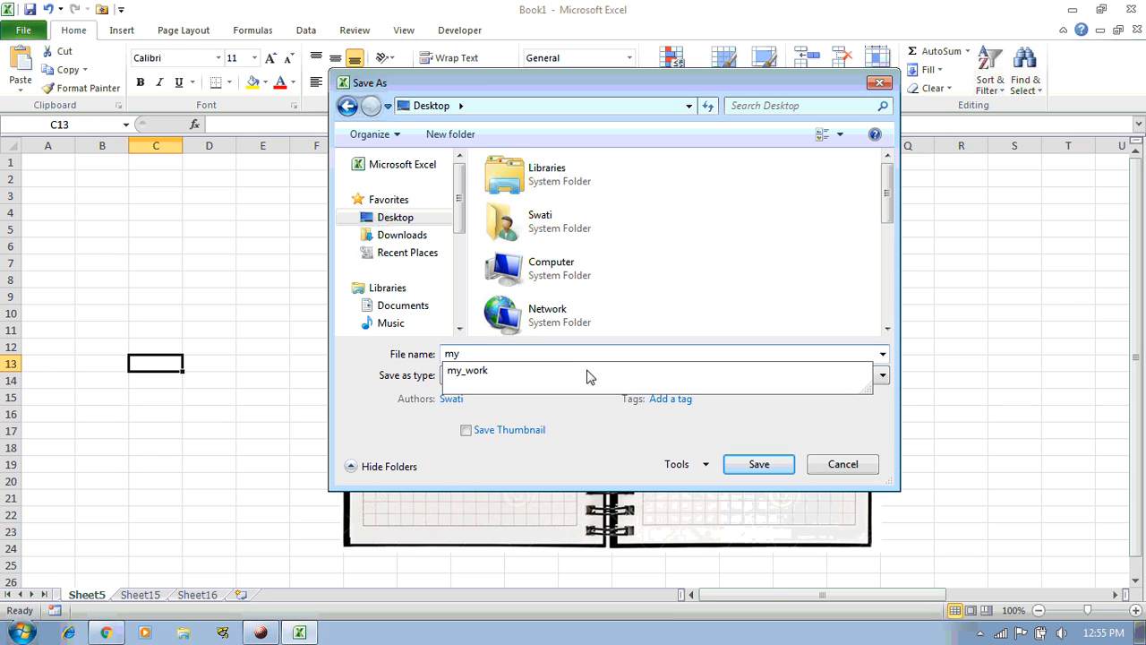
{"action": "type", "text": "_first_excel"}
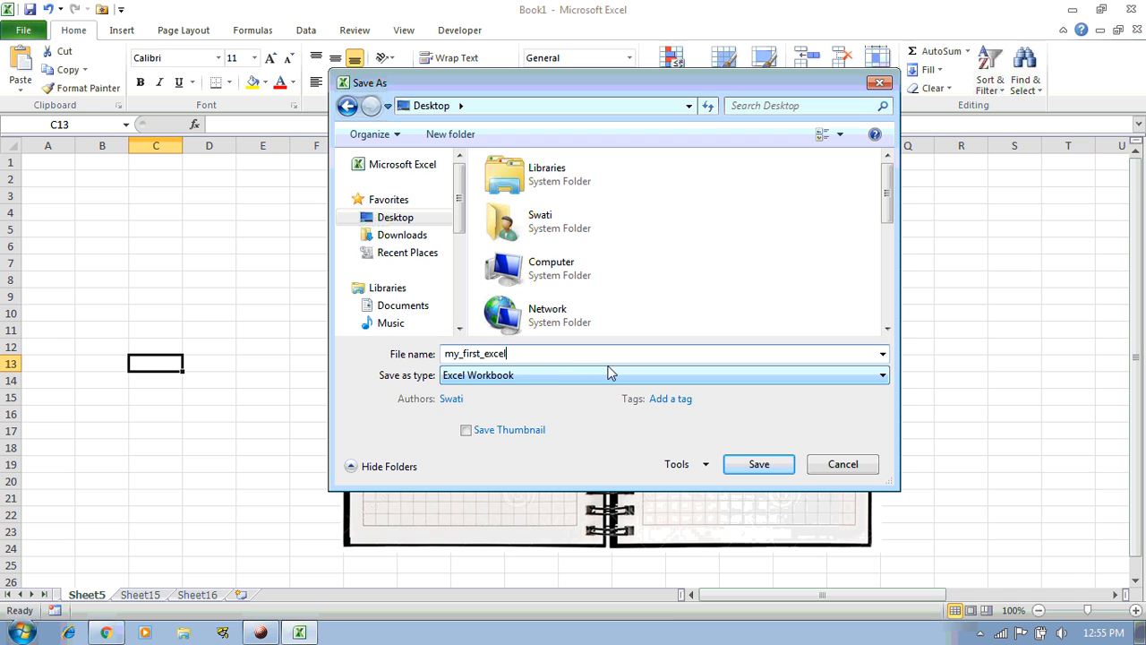
{"action": "left_click", "coordinate": [759, 464]}
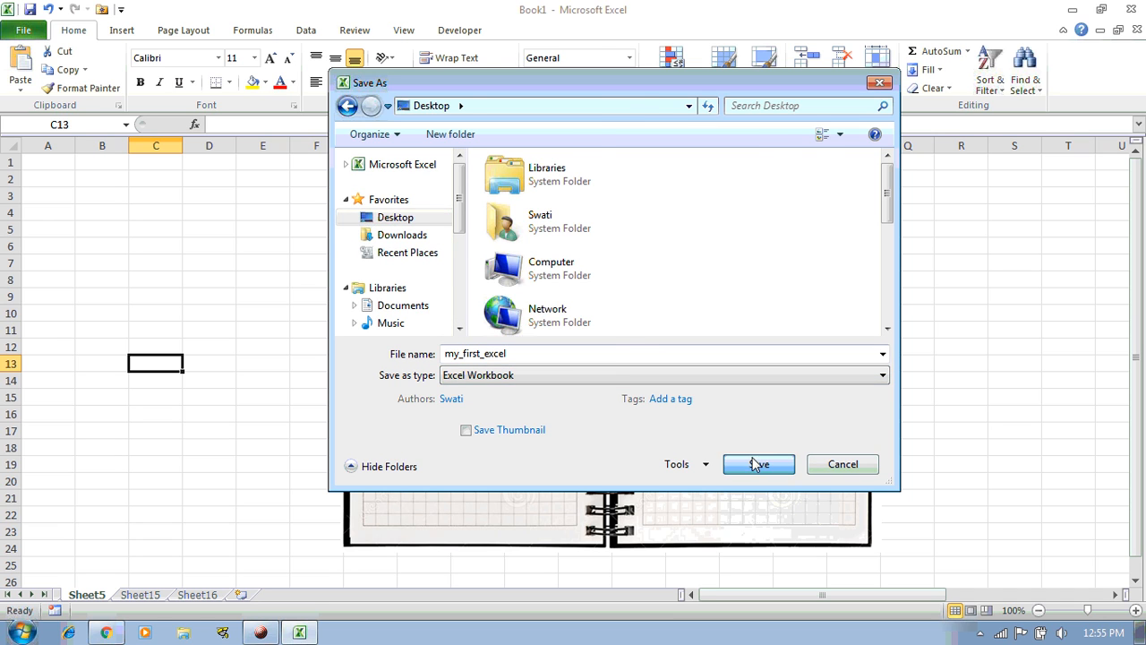
Close Excel, minimize Chrome, and reopen my_first_excel from its desktop icon
{"action": "left_click", "coordinate": [1129, 10]}
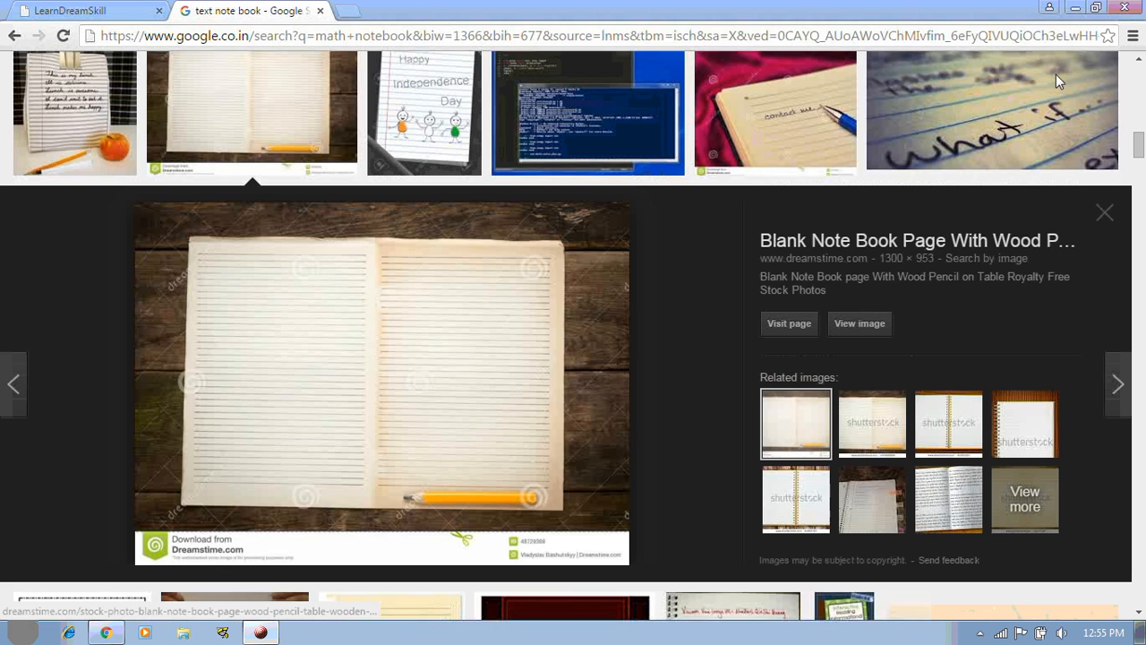
{"action": "left_click", "coordinate": [1075, 8]}
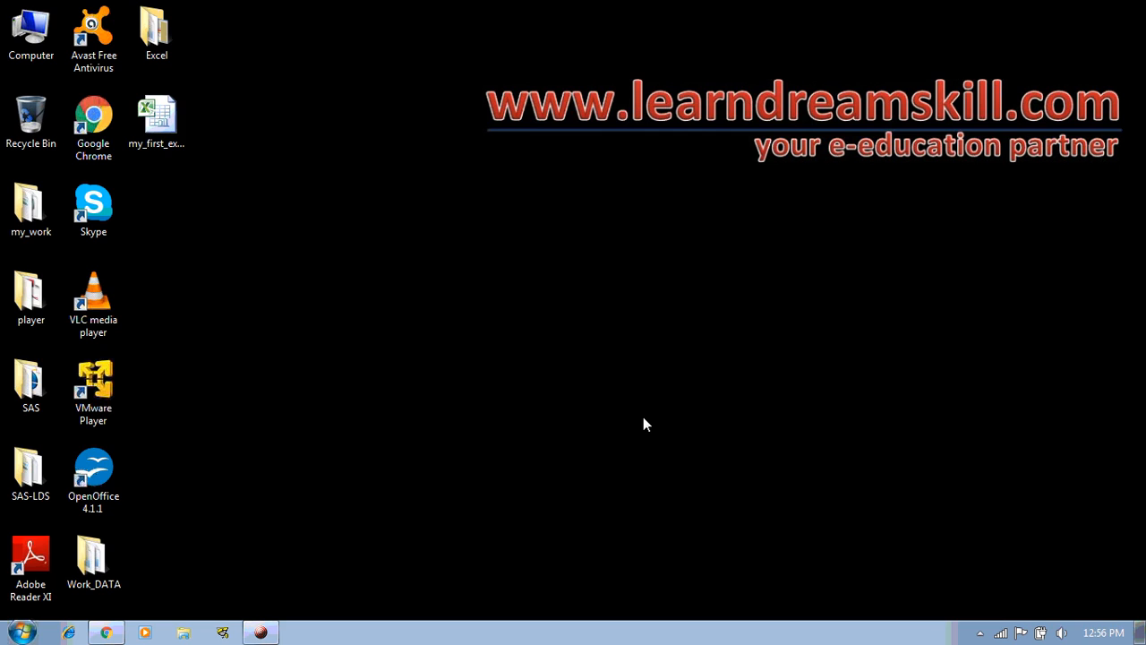
{"action": "left_click", "coordinate": [159, 125]}
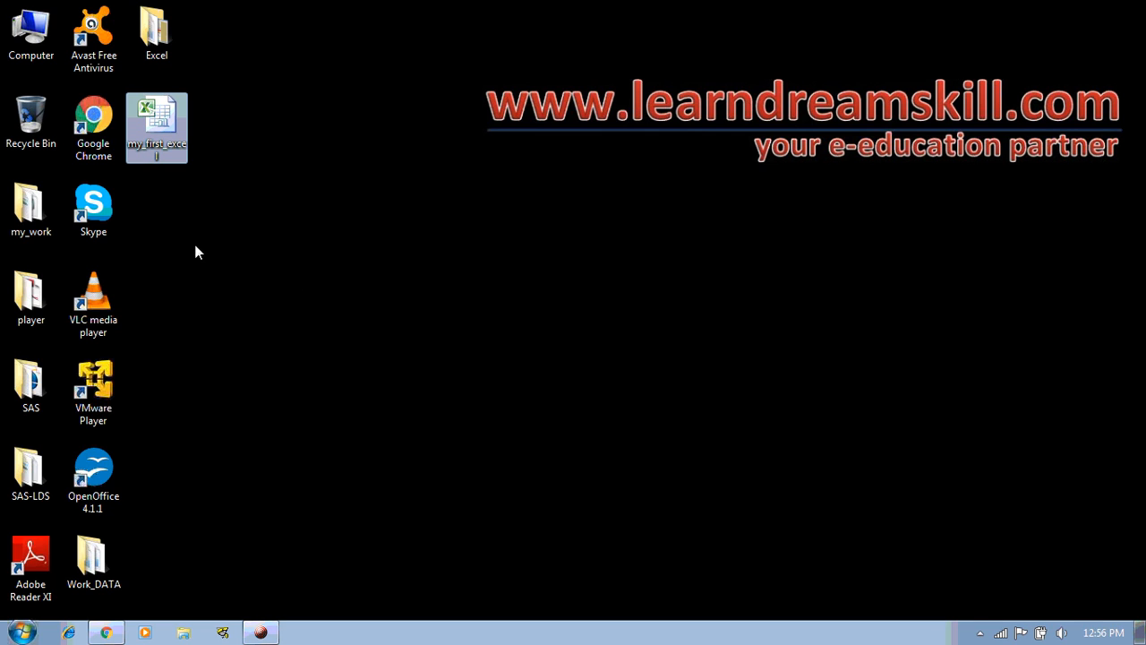
{"action": "double_click", "coordinate": [157, 113]}
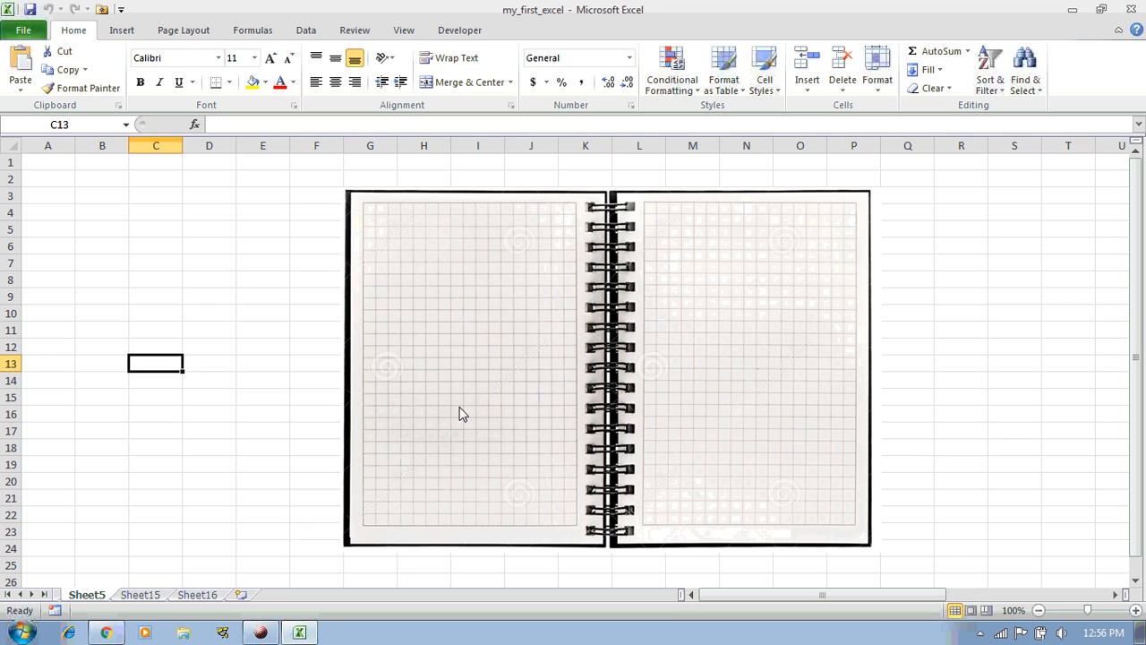
Confirm Sheet15 and Sheet16 still exist and Sheet5 still shows the notebook picture
{"action": "left_click", "coordinate": [137, 597]}
{"action": "left_click", "coordinate": [187, 598]}
{"action": "left_click", "coordinate": [79, 596]}
{"action": "left_click", "coordinate": [146, 597]}
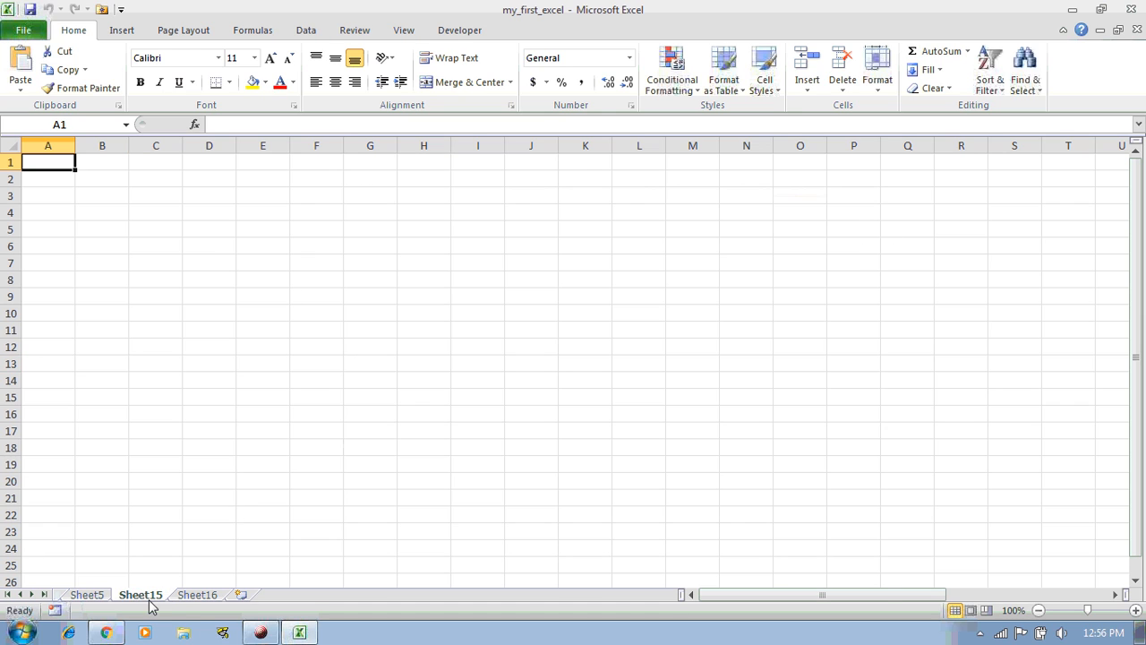
{"action": "left_click", "coordinate": [109, 596]}
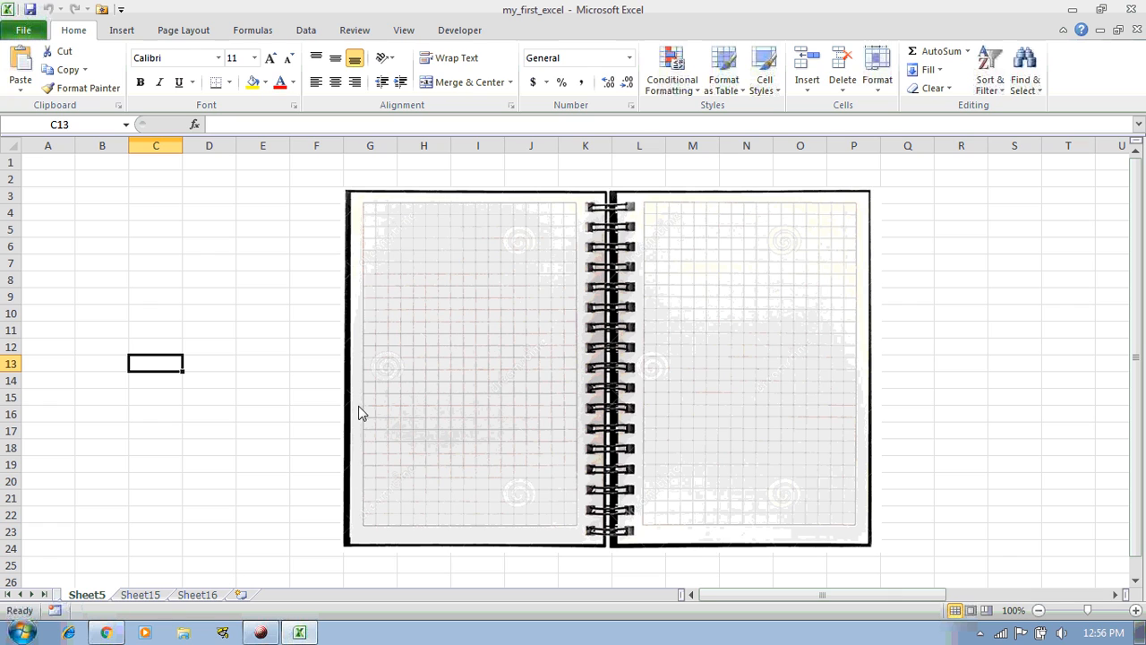
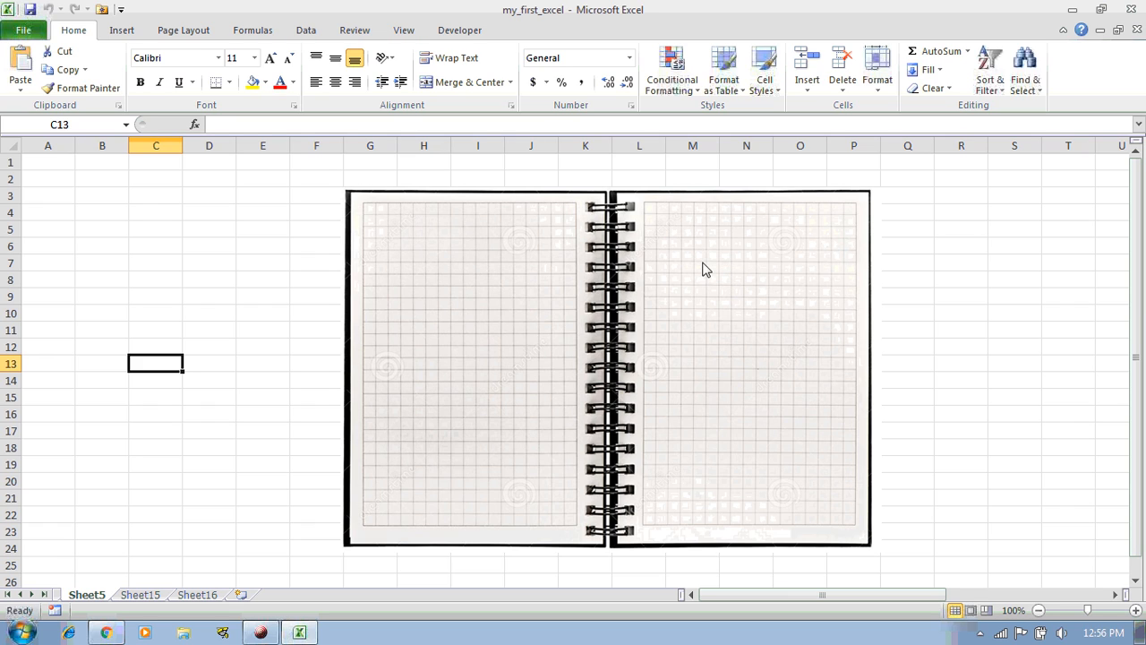
Close Excel on the my_first_excel workbook and select its file icon on the desktop
{"action": "left_click", "coordinate": [221, 299]}
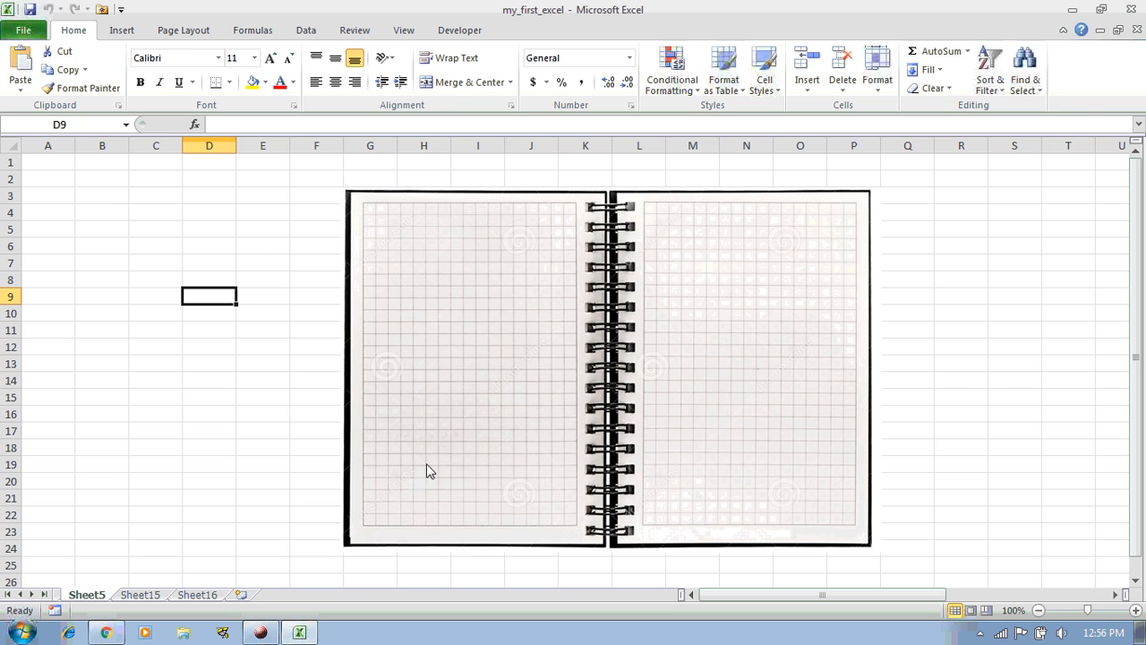
{"action": "left_click", "coordinate": [1131, 10]}
{"action": "left_click", "coordinate": [175, 134]}
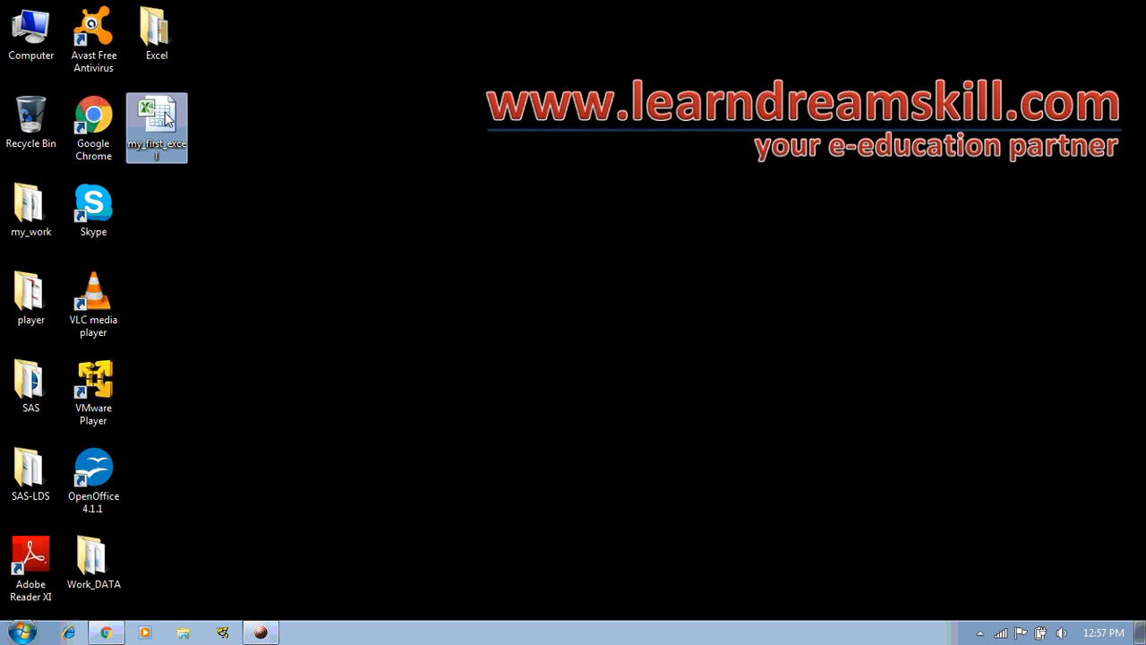
Confirm in Properties that my_first_excel's file type is .xlsx, then reopen it in Excel
{"action": "right_click", "coordinate": [154, 143]}
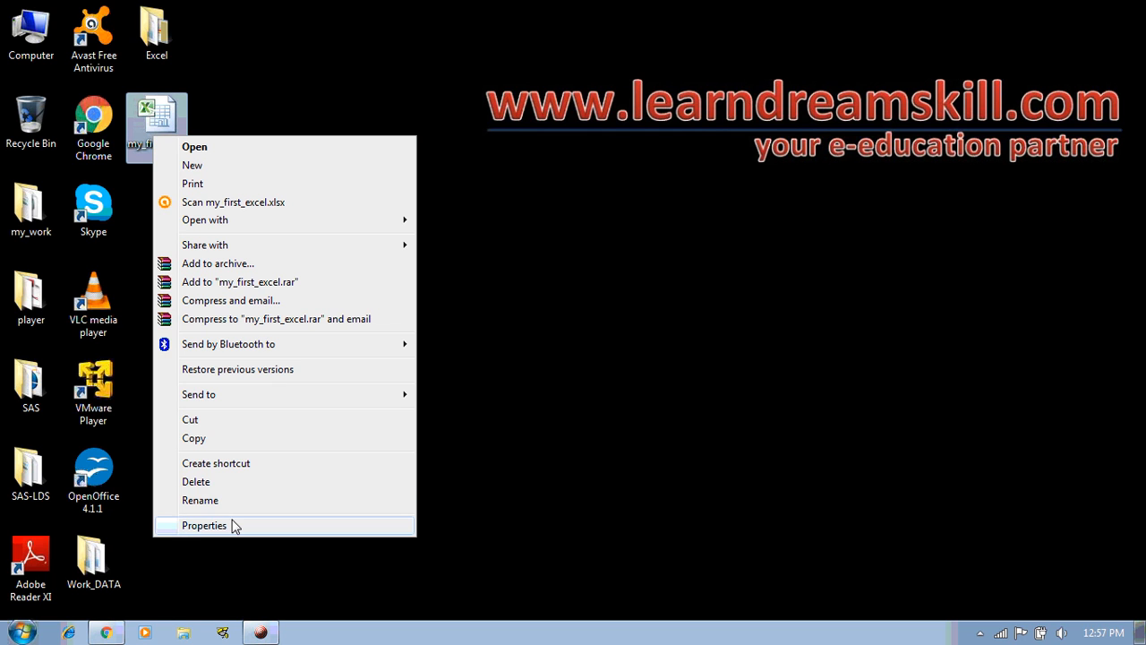
{"action": "left_click", "coordinate": [233, 525]}
{"action": "left_click_drag", "start_coordinate": [371, 245], "coordinate": [348, 245]}
{"action": "left_click", "coordinate": [357, 249]}
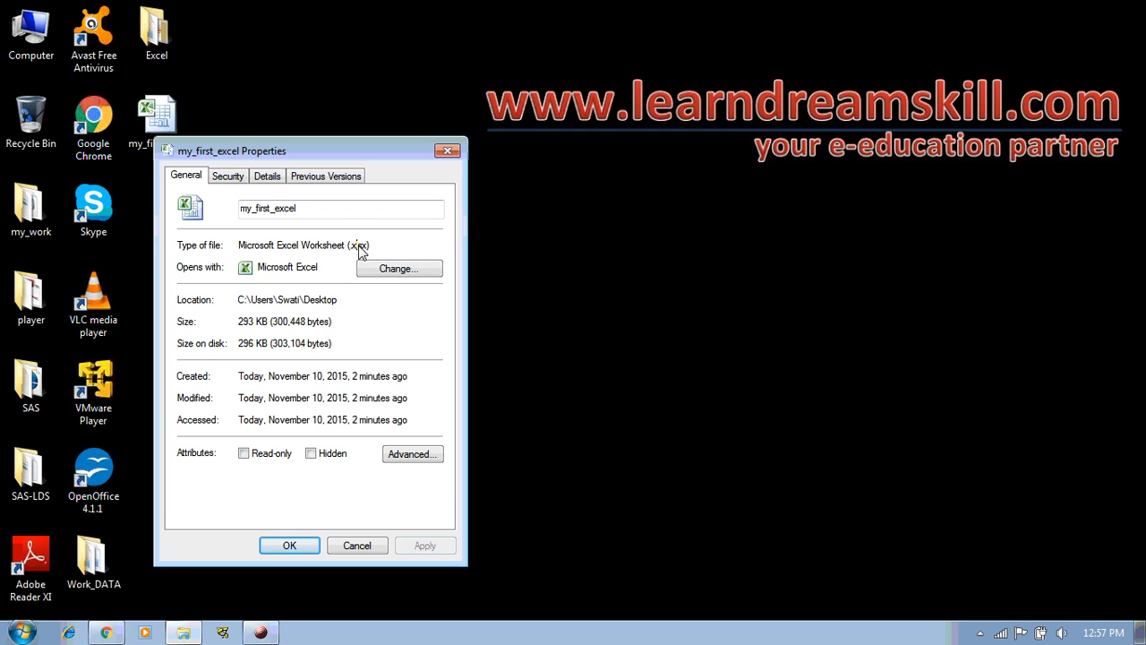
{"action": "left_click_drag", "start_coordinate": [365, 252], "coordinate": [351, 246]}
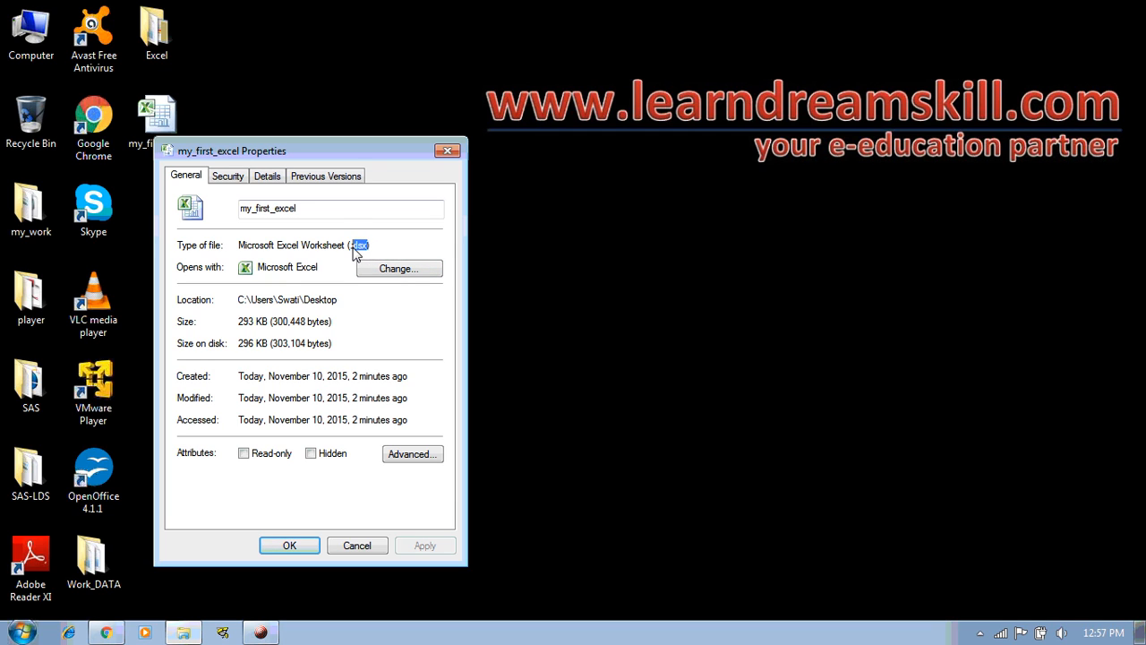
{"action": "left_click", "coordinate": [447, 151]}
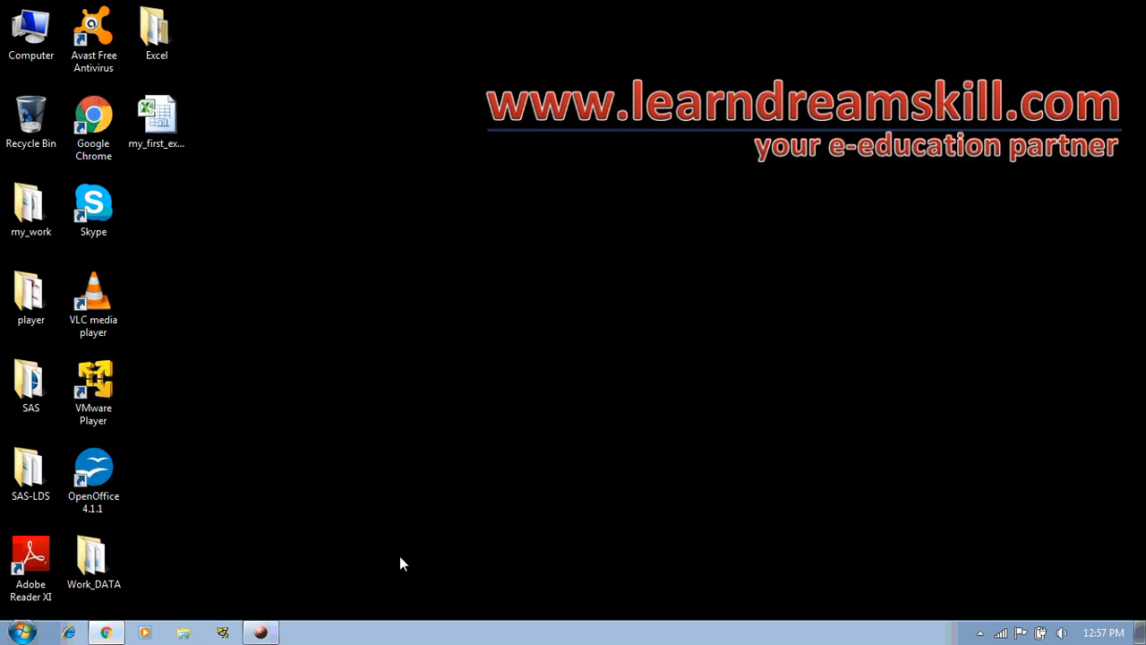
{"action": "left_click", "coordinate": [161, 120]}
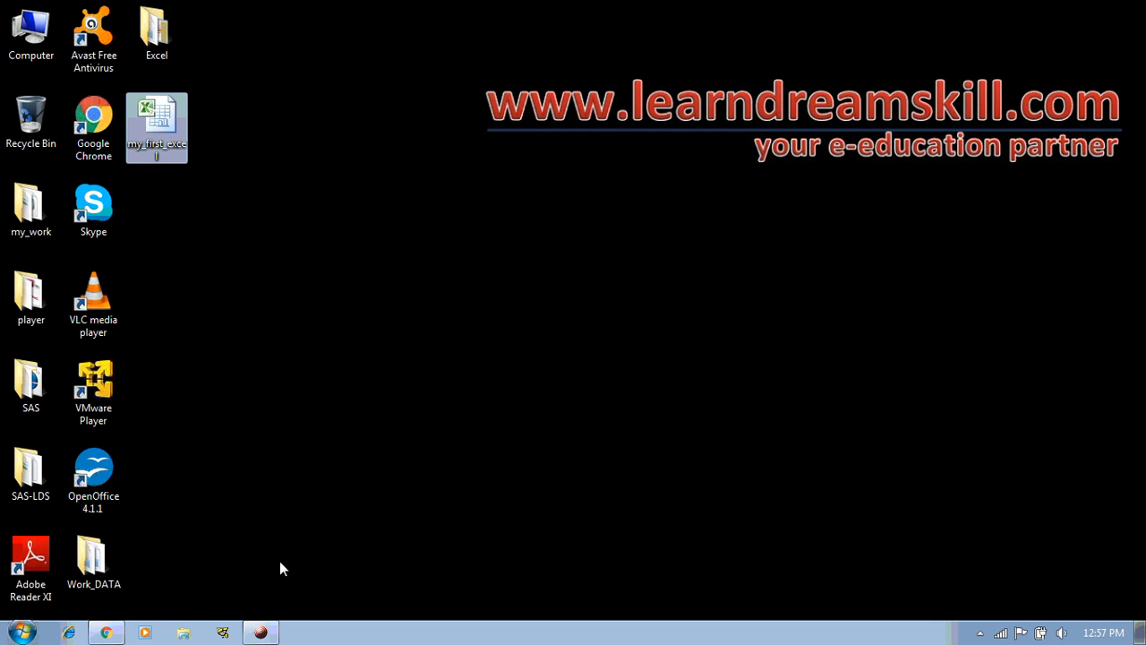
{"action": "double_click", "coordinate": [173, 129]}
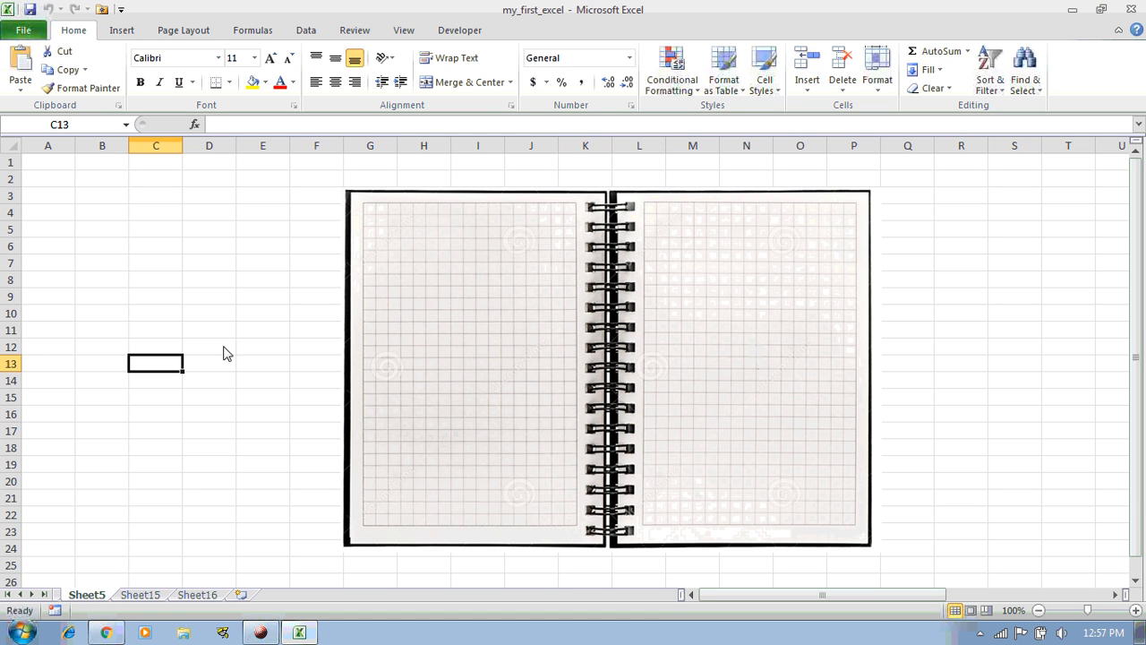
Search the Start menu for .xlsx and show all matching files in a results window
{"action": "left_click", "coordinate": [22, 633]}
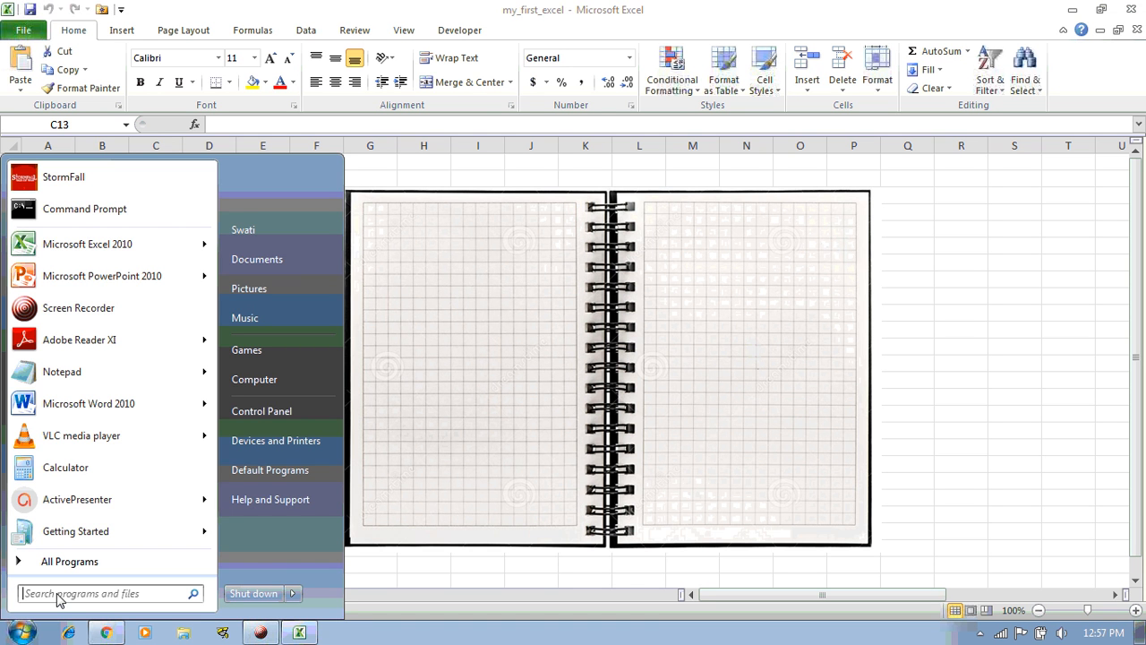
{"action": "left_click", "coordinate": [95, 595]}
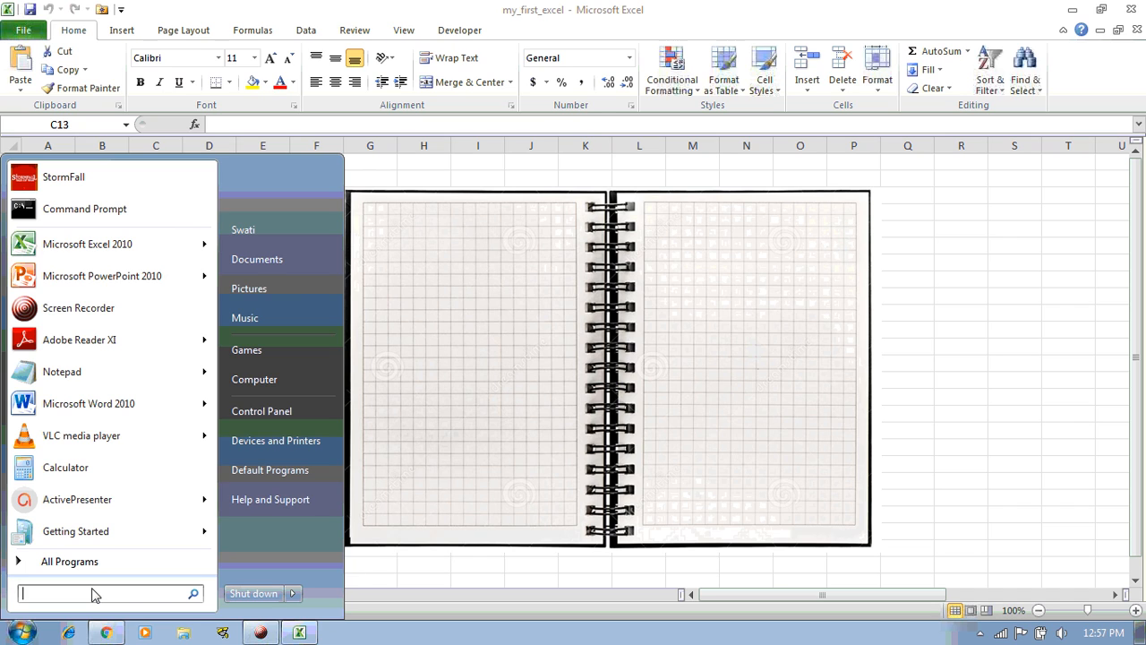
{"action": "type", "text": ".x"}
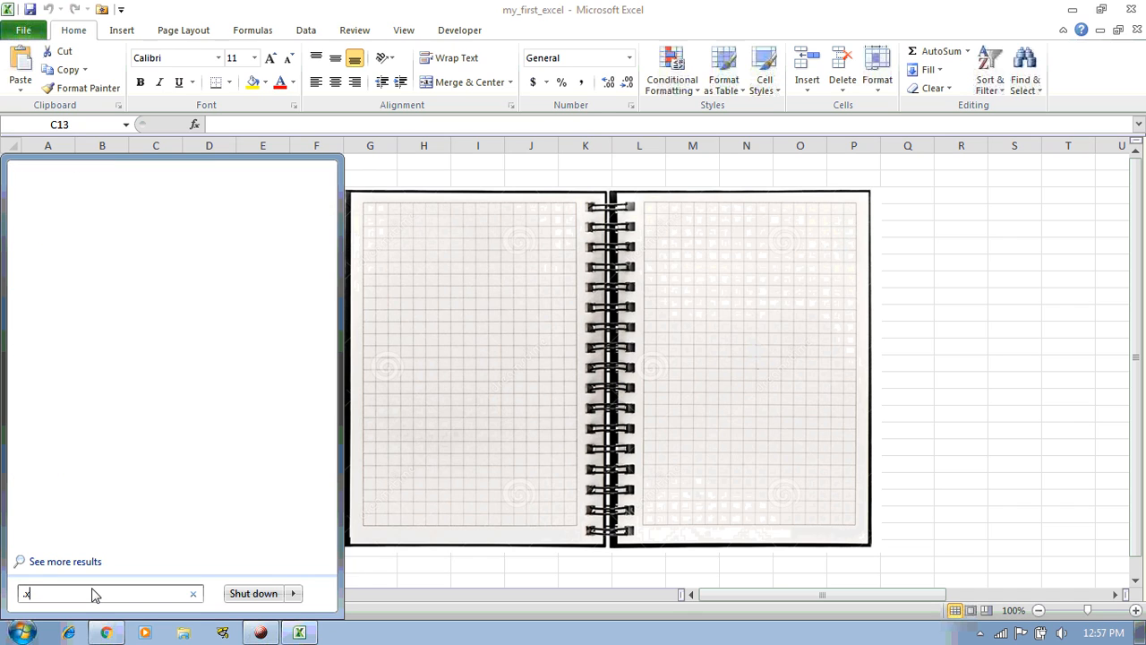
{"action": "type", "text": "lsx"}
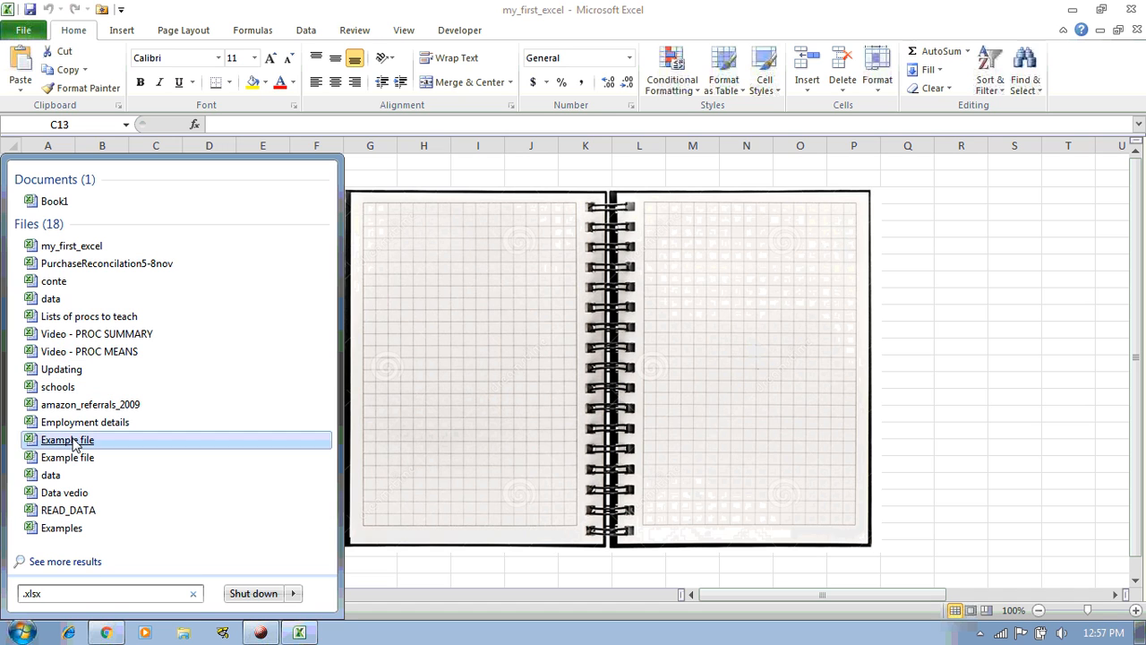
{"action": "left_click", "coordinate": [52, 563]}
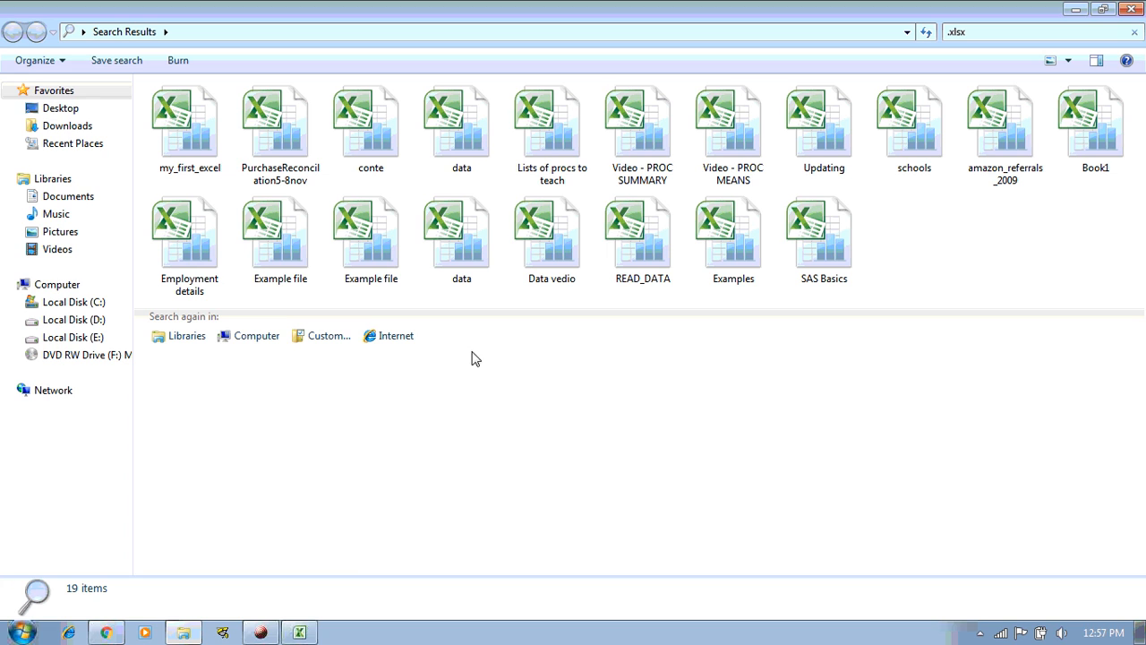
Extend the .xlsx search to Computer, then return to my_first_excel and select B3
{"action": "left_click", "coordinate": [259, 345]}
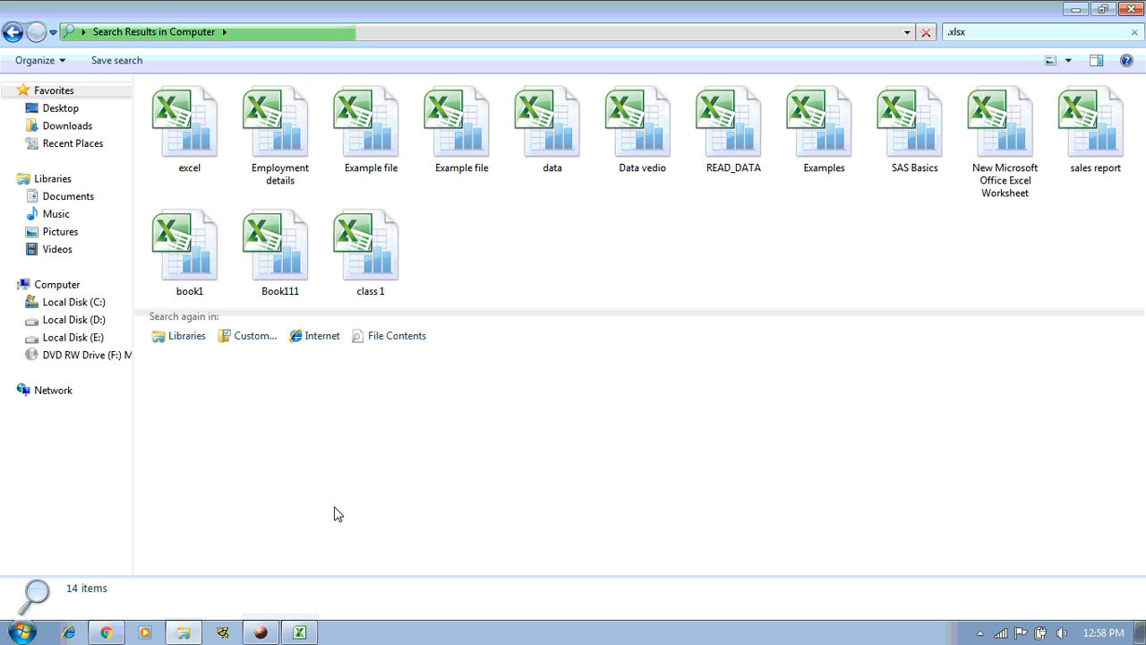
{"action": "left_click", "coordinate": [300, 633]}
{"action": "left_click", "coordinate": [120, 196]}
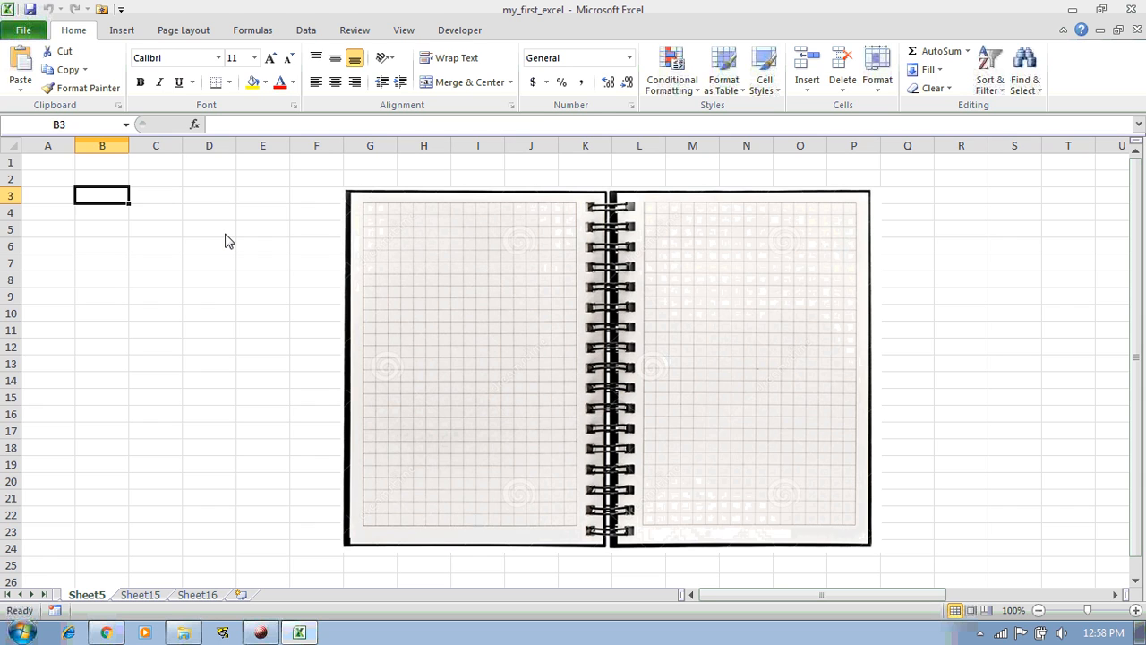
Enter .xlsx in B3 and '2007, 2010, 2013' in A3, then AutoFit column A
{"action": "type", "text": "."}
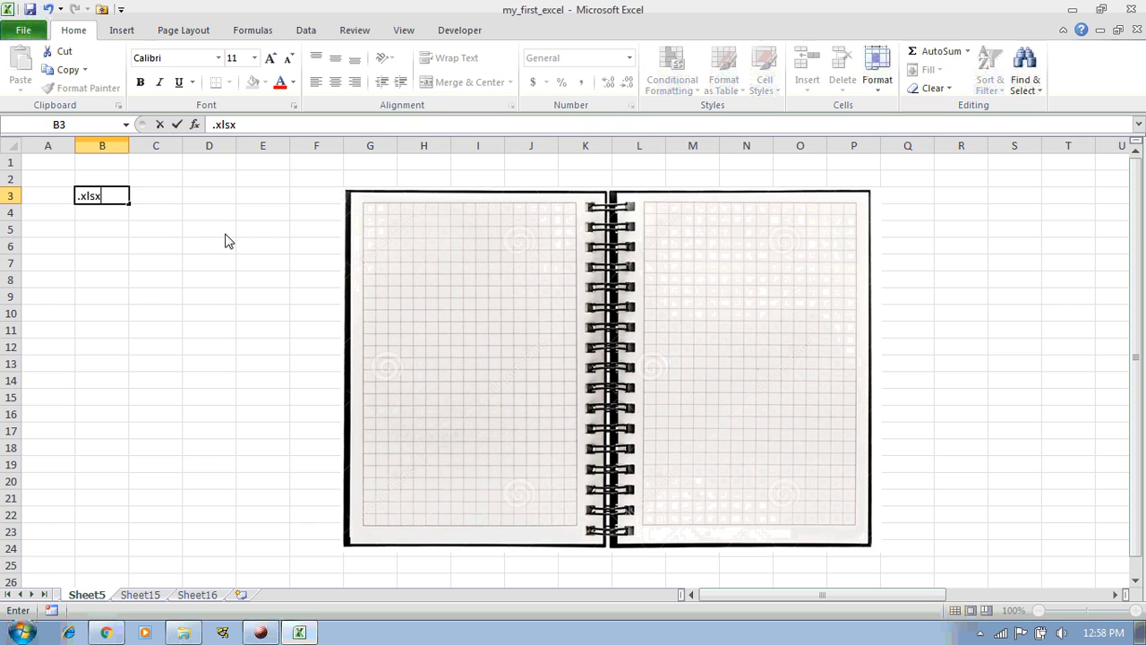
{"action": "type", "text": "xlsx"}
{"action": "key", "text": "Return"}
{"action": "key", "text": "Up"}
{"action": "key", "text": "Left"}
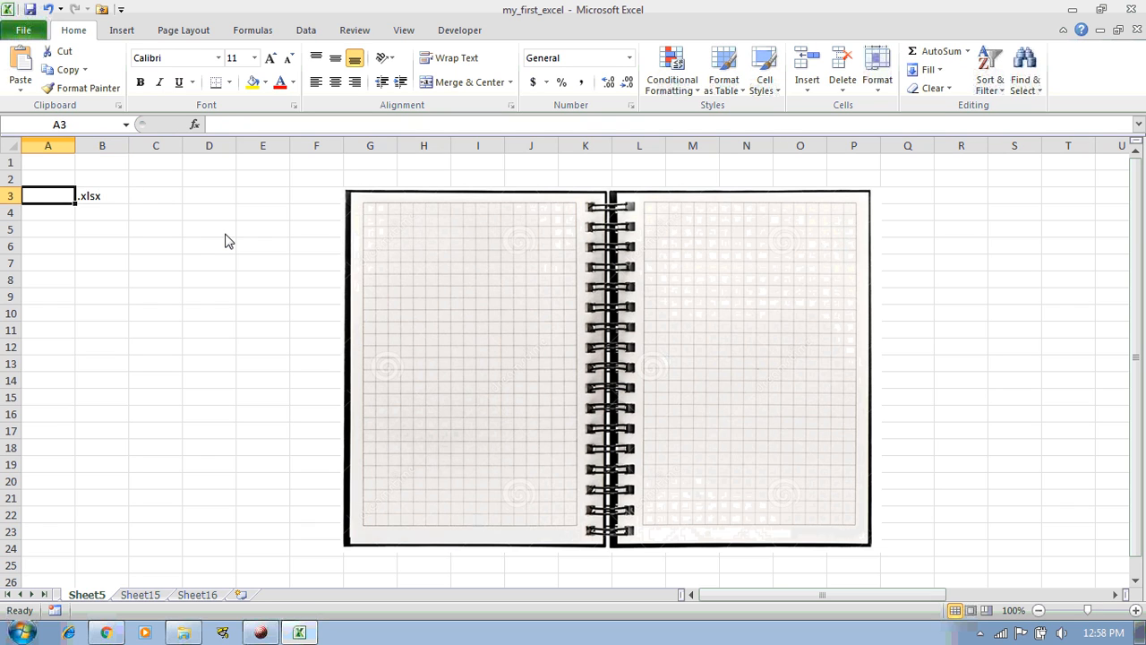
{"action": "type", "text": "2007"}
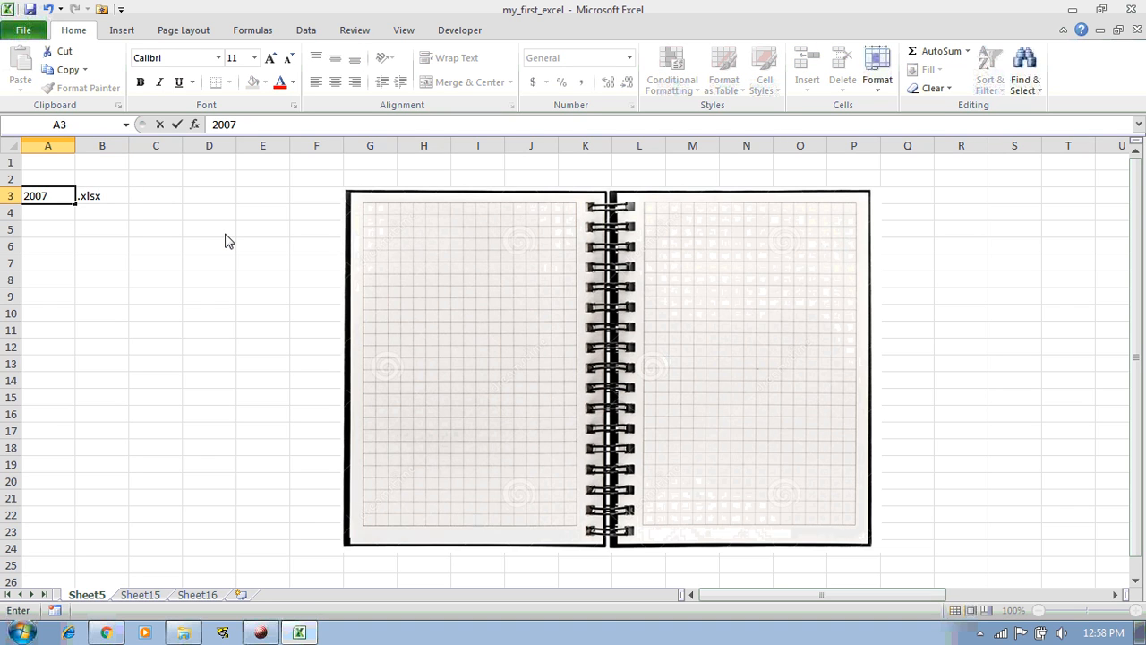
{"action": "type", "text": ", 2010, 20"}
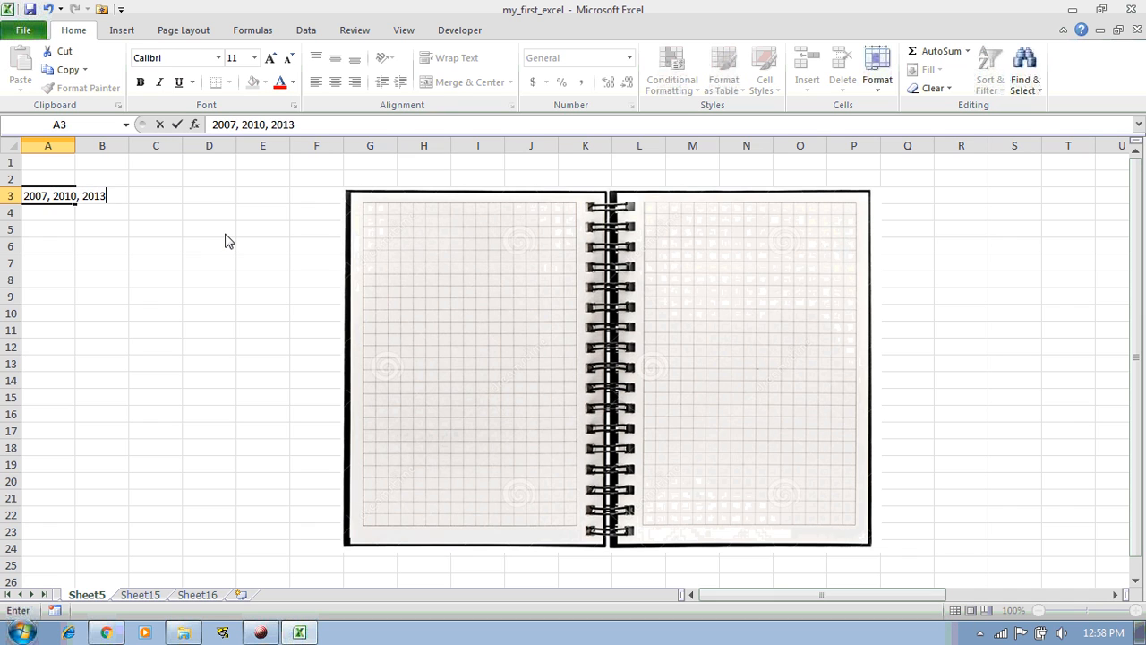
{"action": "type", "text": "13"}
{"action": "key", "text": "Return"}
{"action": "key", "text": "Up"}
{"action": "key", "text": "alt+h"}
{"action": "key", "text": "o"}
{"action": "key", "text": "i"}
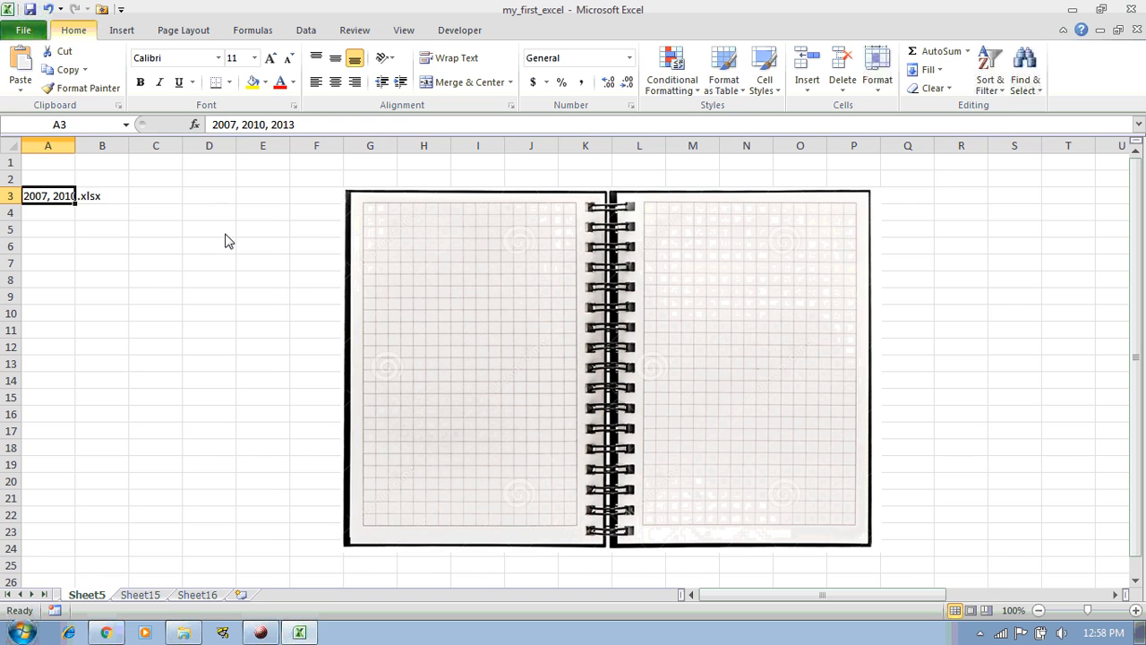
Enter 2003 in A4 and .xls in B4
{"action": "key", "text": "Down"}
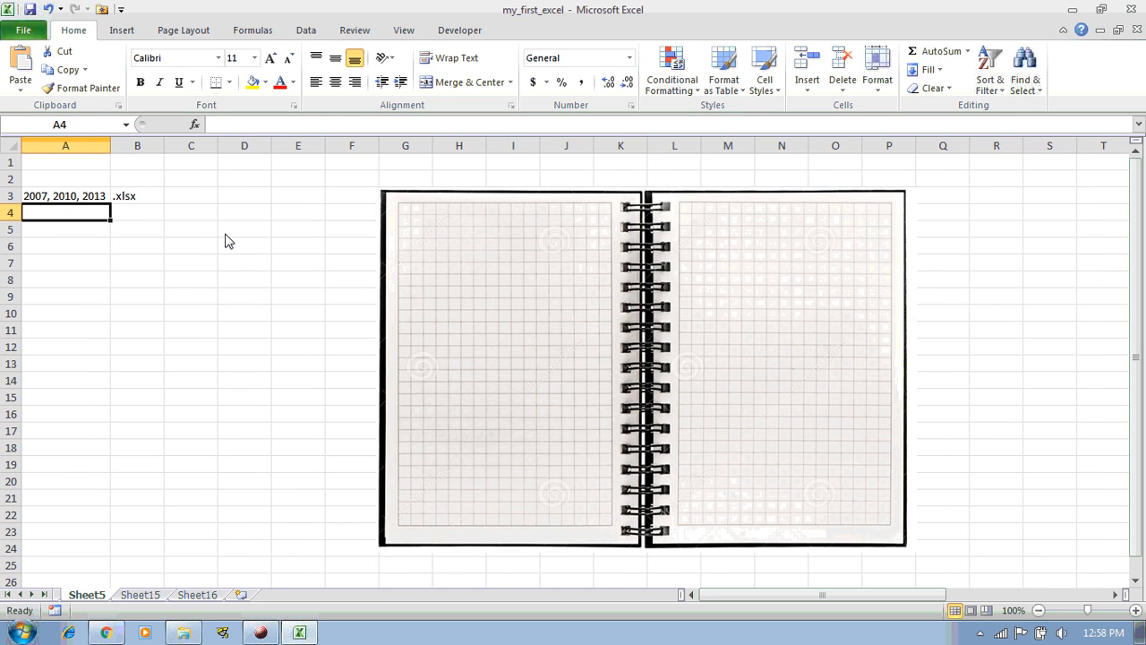
{"action": "type", "text": "2003"}
{"action": "key", "text": "Return"}
{"action": "key", "text": "Up"}
{"action": "key", "text": "Right"}
{"action": "type", "text": "."}
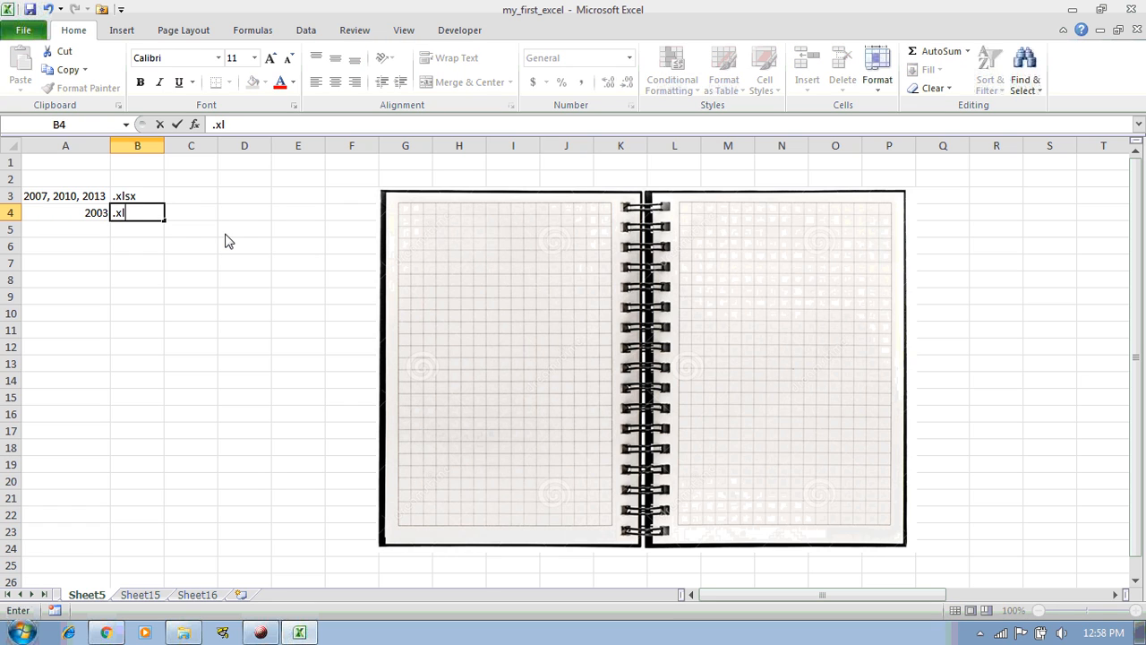
{"action": "key", "text": "Return"}
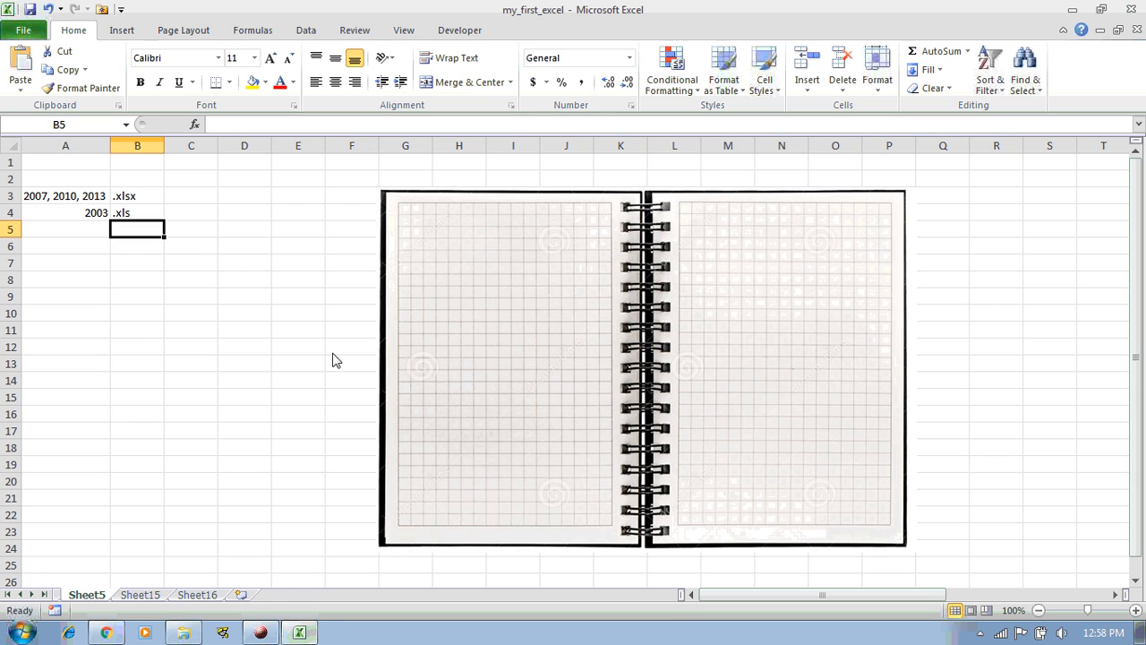
{"action": "left_click", "coordinate": [260, 632]}
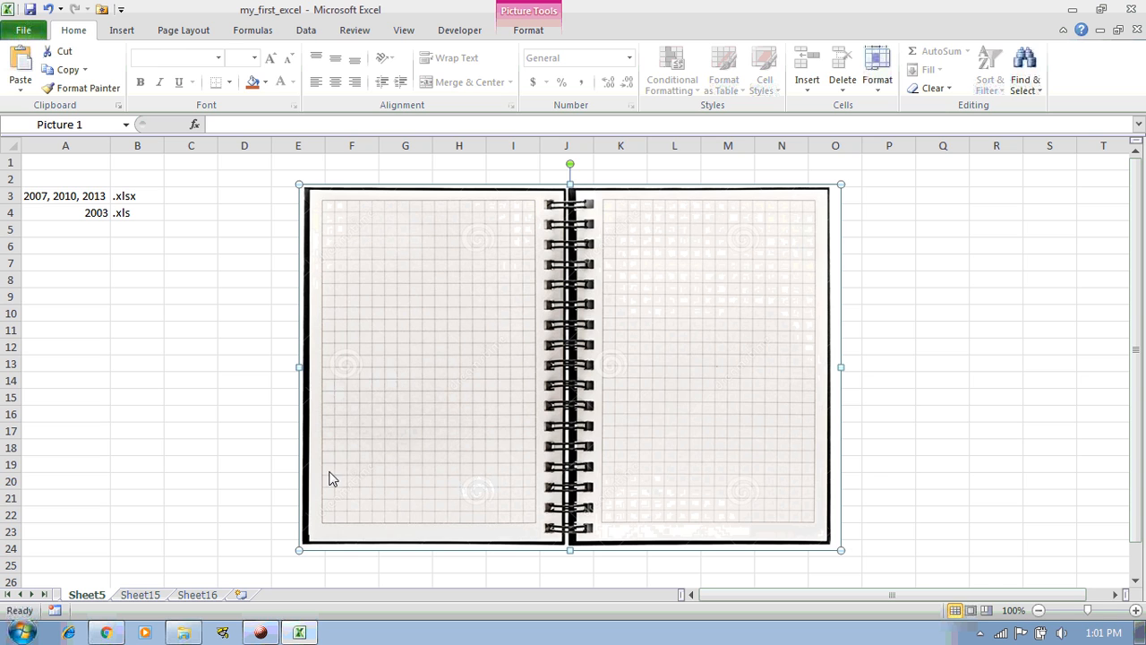
{"action": "left_click", "coordinate": [138, 594]}
{"action": "left_click", "coordinate": [197, 594]}
{"action": "left_click", "coordinate": [87, 595]}
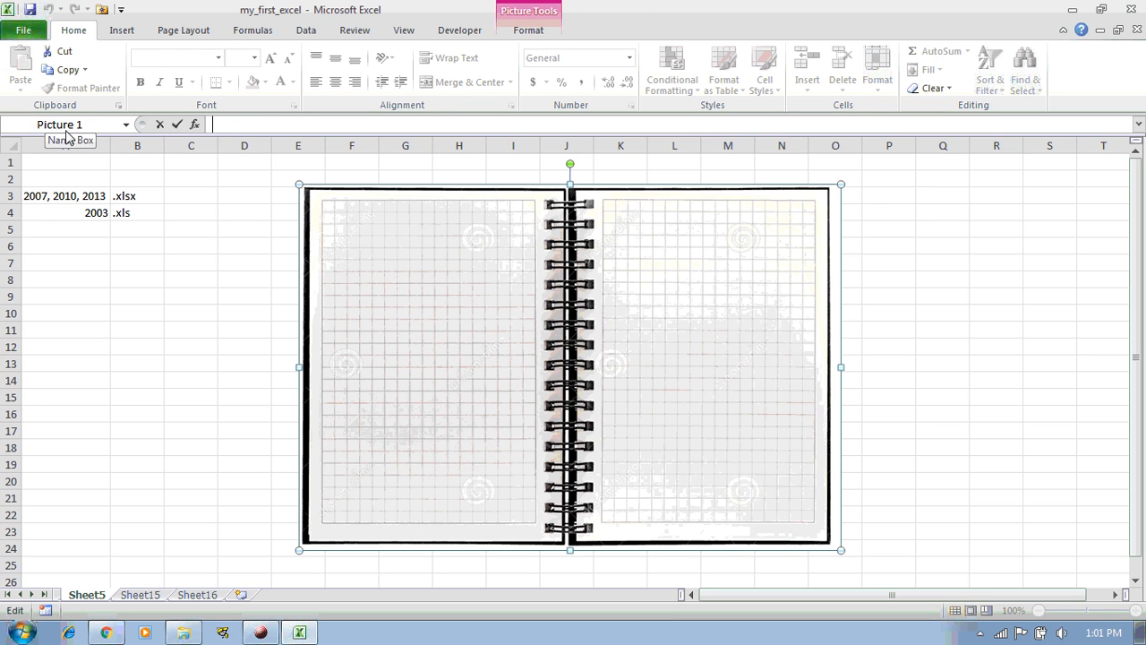
{"action": "left_click", "coordinate": [240, 258]}
{"action": "left_click", "coordinate": [285, 127]}
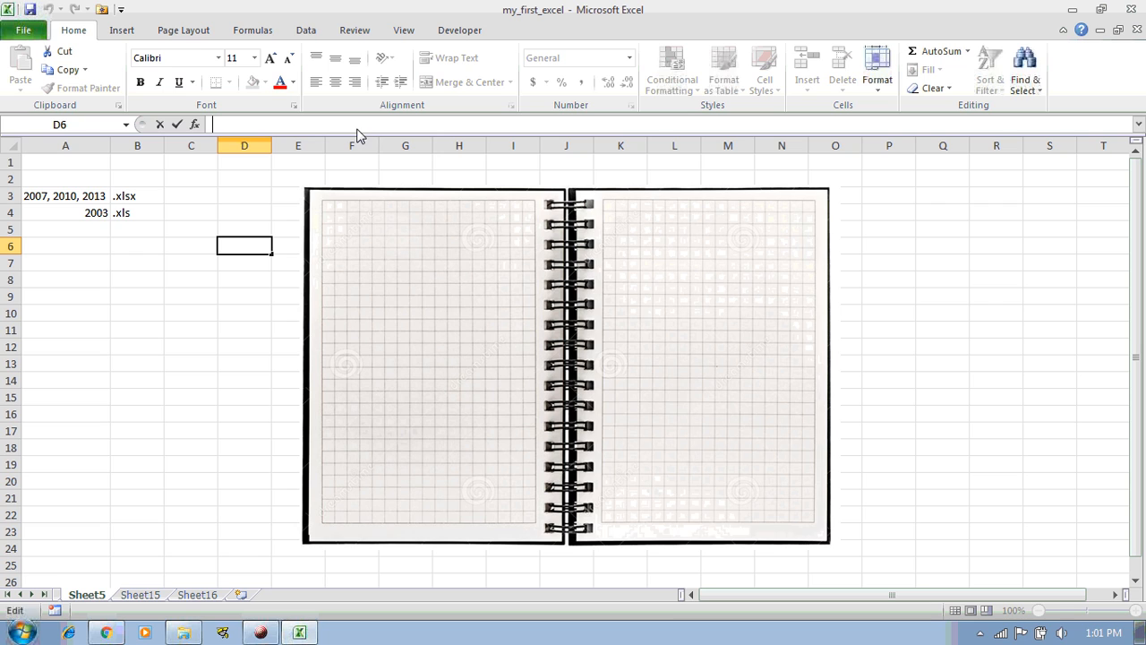
{"action": "left_click", "coordinate": [135, 215]}
{"action": "left_click", "coordinate": [94, 215]}
{"action": "left_click", "coordinate": [90, 199]}
{"action": "left_click", "coordinate": [121, 199]}
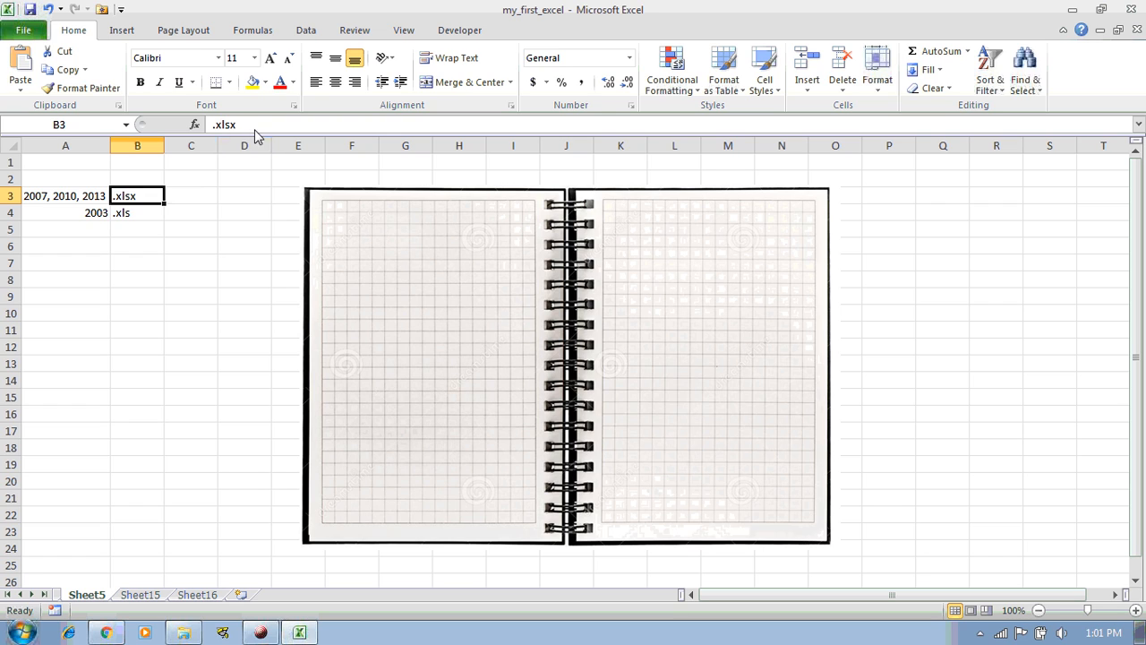
{"action": "left_click", "coordinate": [213, 212]}
{"action": "left_click", "coordinate": [244, 213]}
{"action": "key", "text": "Up"}
{"action": "key", "text": "Down"}
{"action": "key", "text": "Up"}
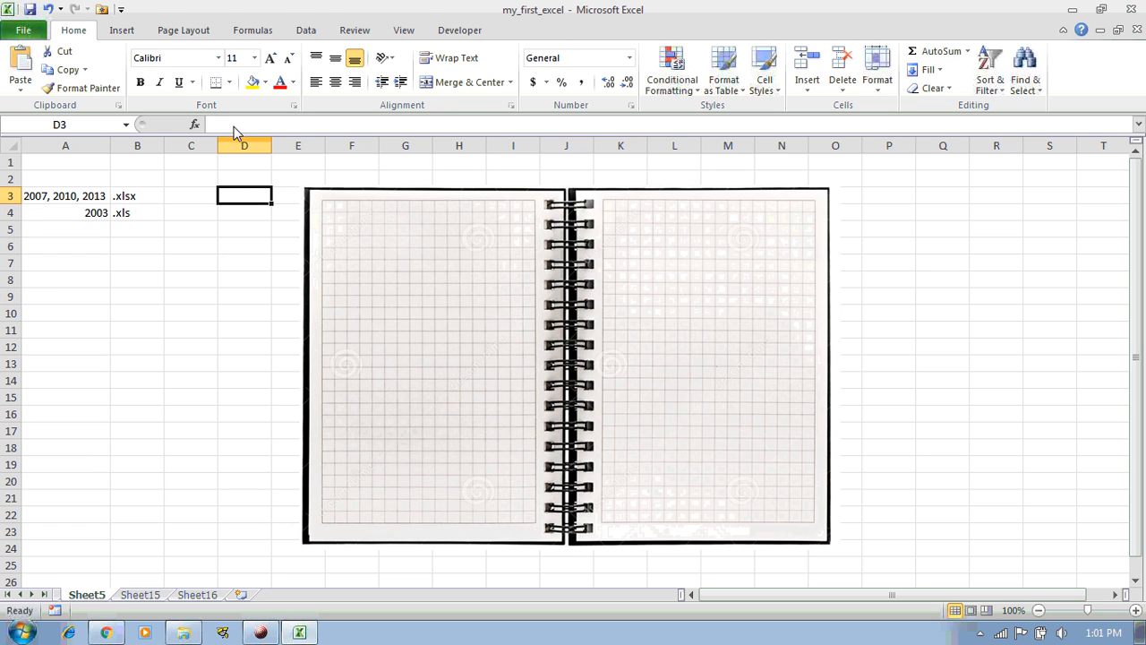
{"action": "left_click", "coordinate": [235, 127]}
{"action": "left_click", "coordinate": [240, 248]}
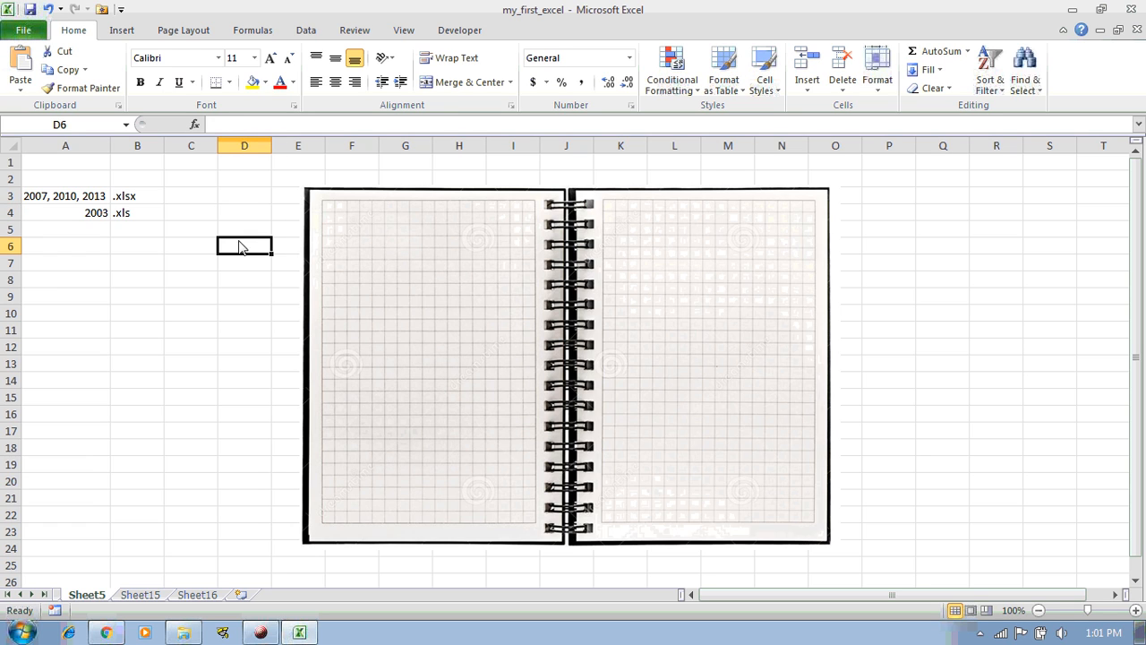
{"action": "left_click", "coordinate": [105, 282]}
{"action": "left_click", "coordinate": [102, 330]}
{"action": "left_click_drag", "start_coordinate": [85, 267], "coordinate": [185, 360]}
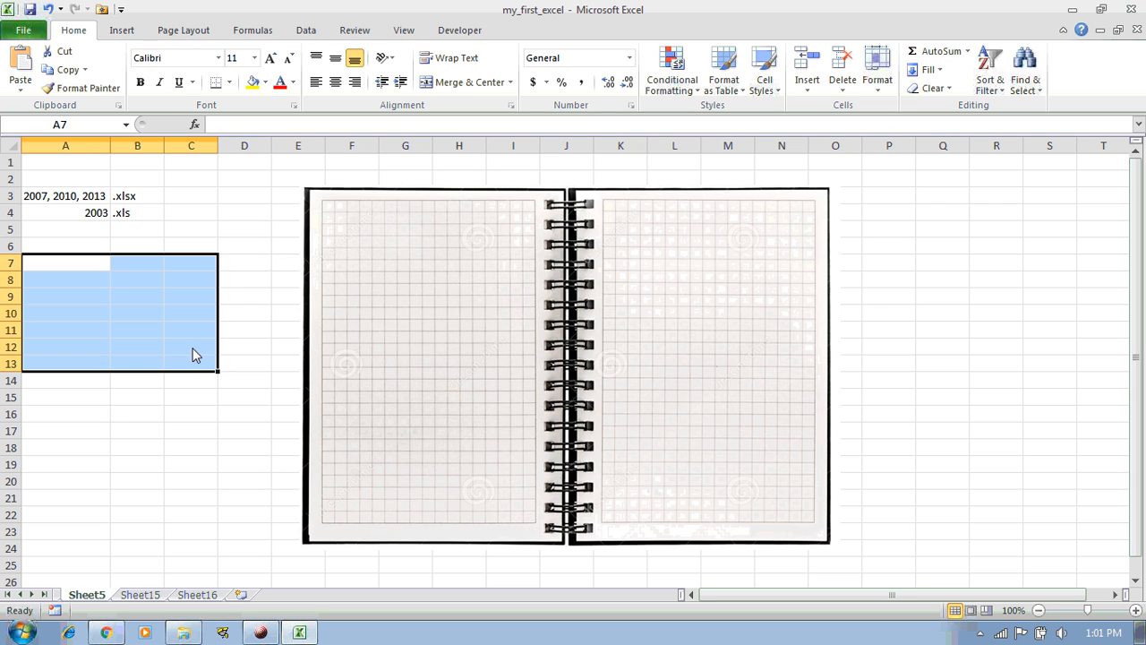
{"action": "left_click_drag", "start_coordinate": [76, 268], "coordinate": [180, 402]}
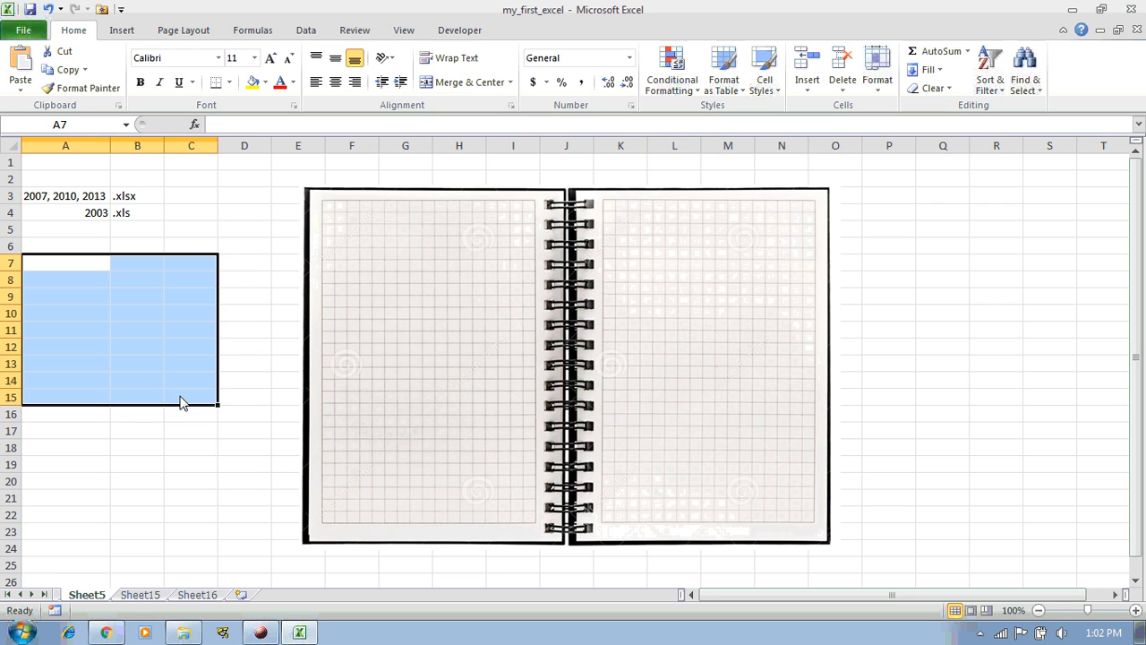
{"action": "left_click", "coordinate": [194, 254]}
{"action": "left_click", "coordinate": [100, 283]}
{"action": "left_click", "coordinate": [98, 315]}
{"action": "left_click", "coordinate": [95, 295]}
{"action": "left_click", "coordinate": [120, 281]}
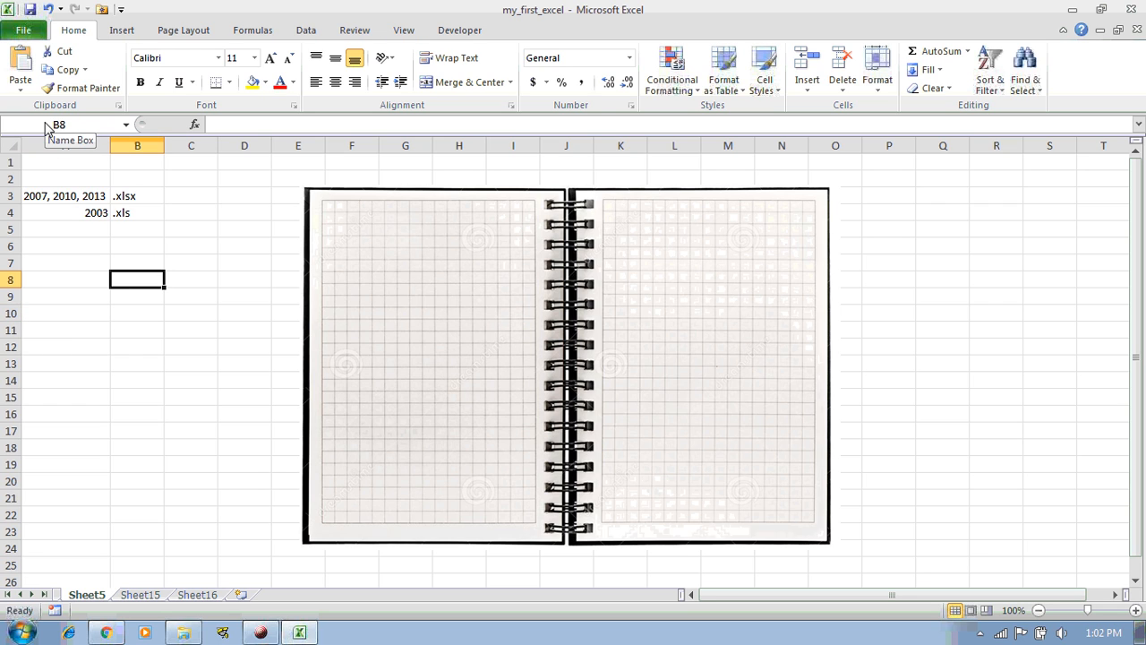
{"action": "left_click", "coordinate": [76, 131]}
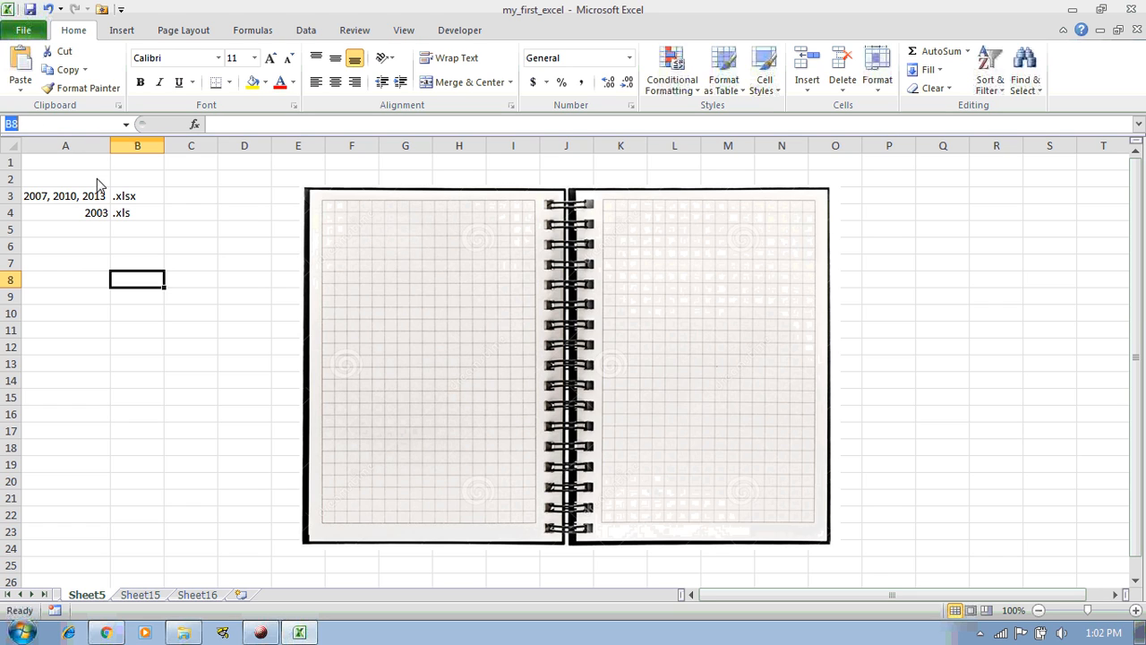
{"action": "left_click", "coordinate": [150, 282]}
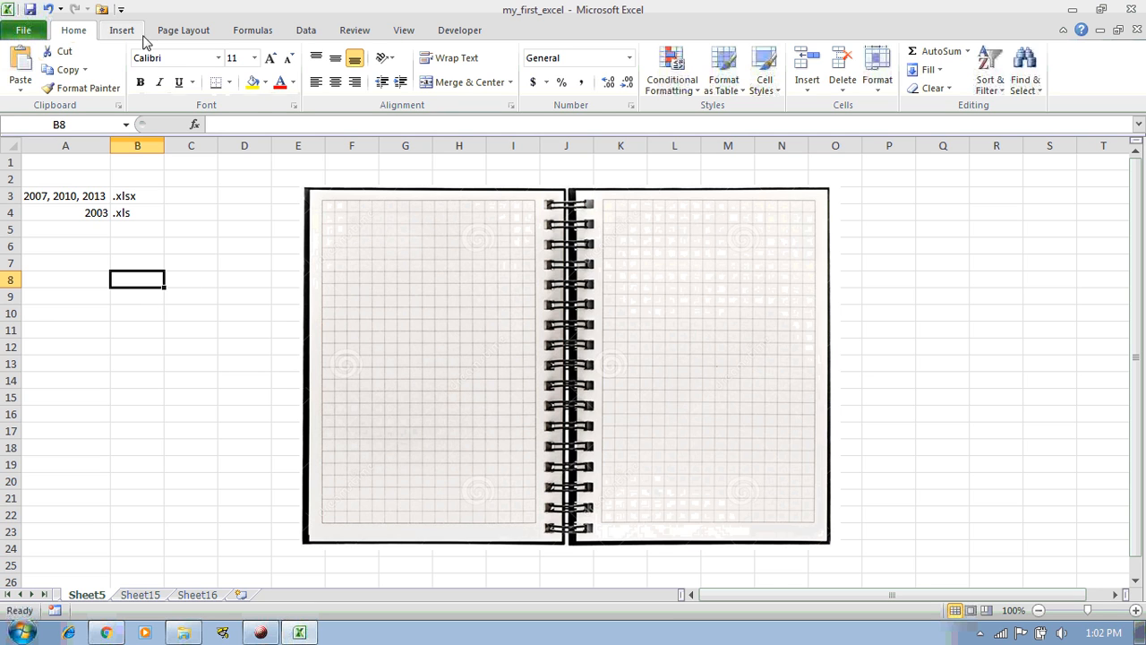
Look through the File Info view and the Insert to Developer ribbon tabs
{"action": "left_click", "coordinate": [21, 32]}
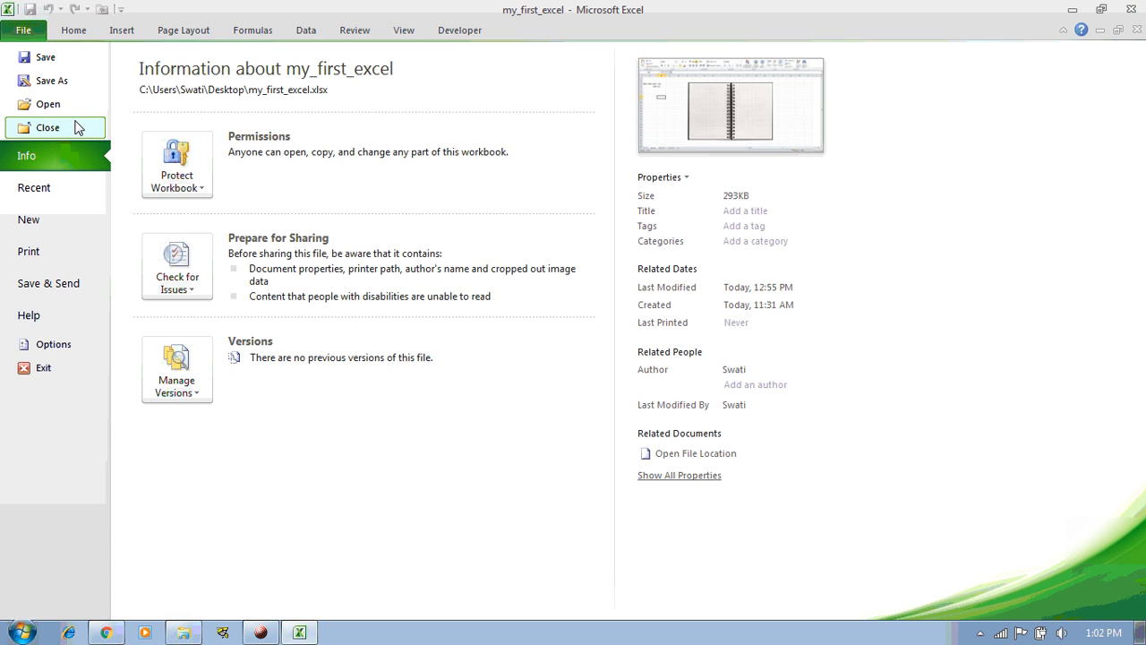
{"action": "left_click", "coordinate": [77, 32]}
{"action": "left_click", "coordinate": [122, 31]}
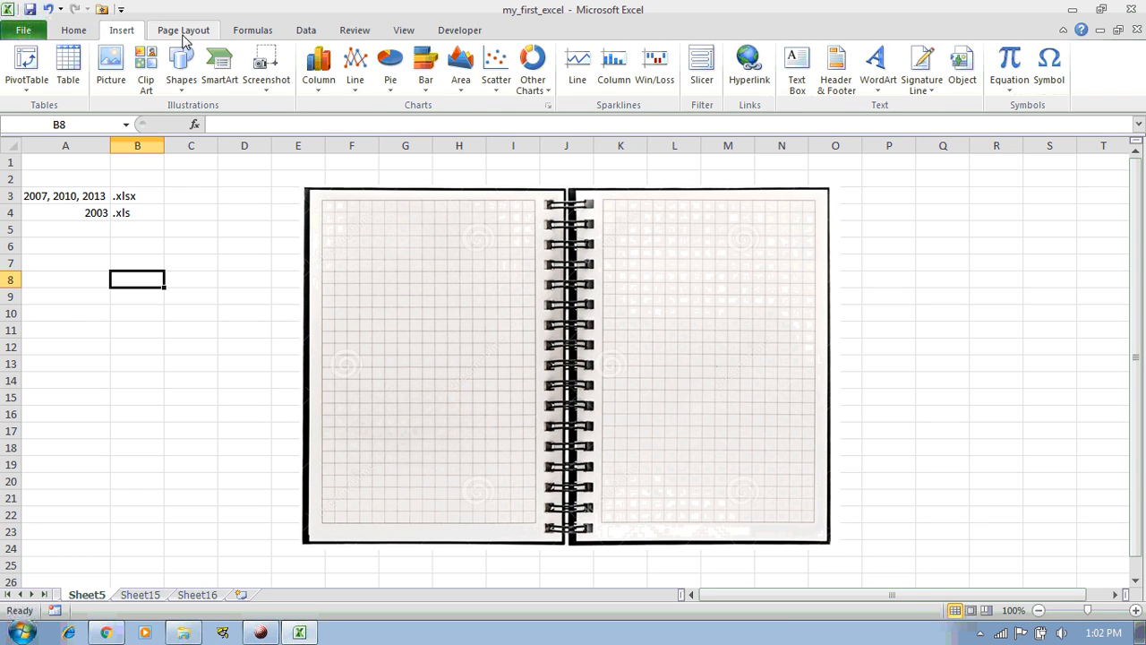
{"action": "left_click", "coordinate": [184, 31]}
{"action": "left_click", "coordinate": [253, 30]}
{"action": "left_click", "coordinate": [306, 31]}
{"action": "left_click", "coordinate": [355, 30]}
{"action": "left_click", "coordinate": [402, 30]}
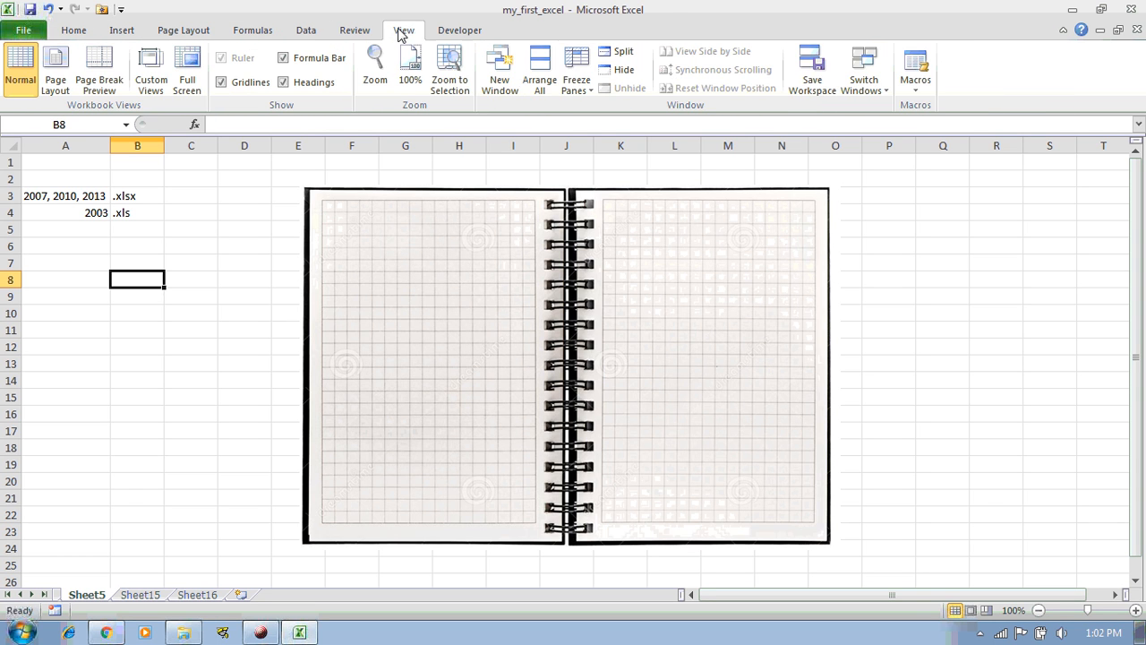
{"action": "left_click", "coordinate": [459, 30]}
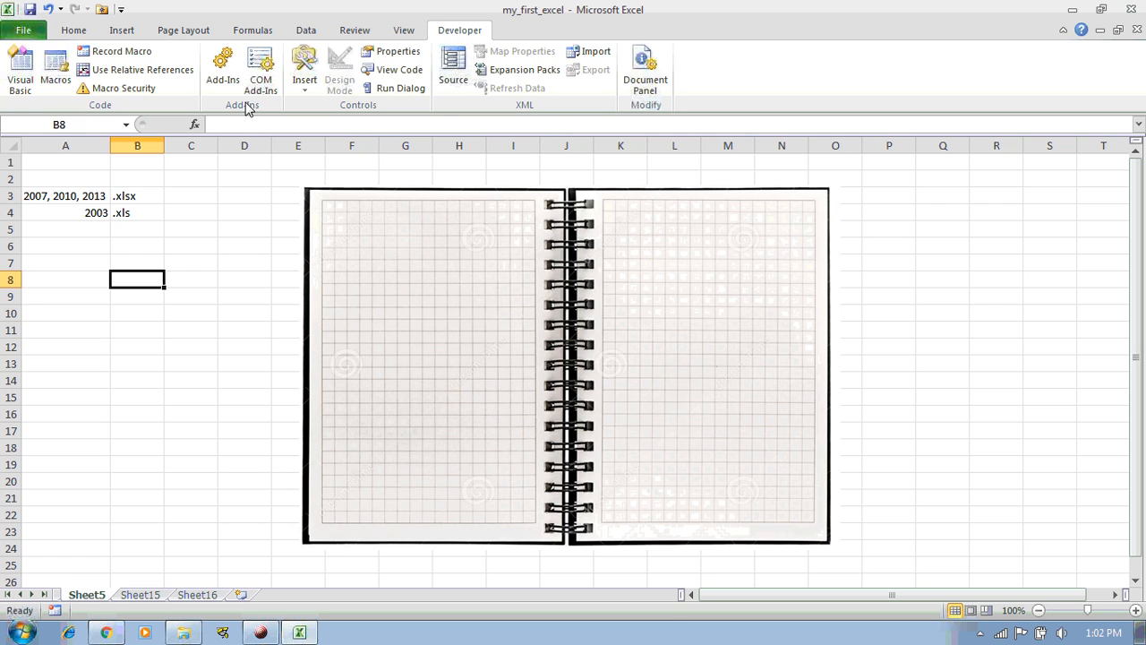
Drag the notebook picture slightly right, then look over the View, Review and Data tabs
{"action": "left_click_drag", "start_coordinate": [352, 272], "coordinate": [393, 277]}
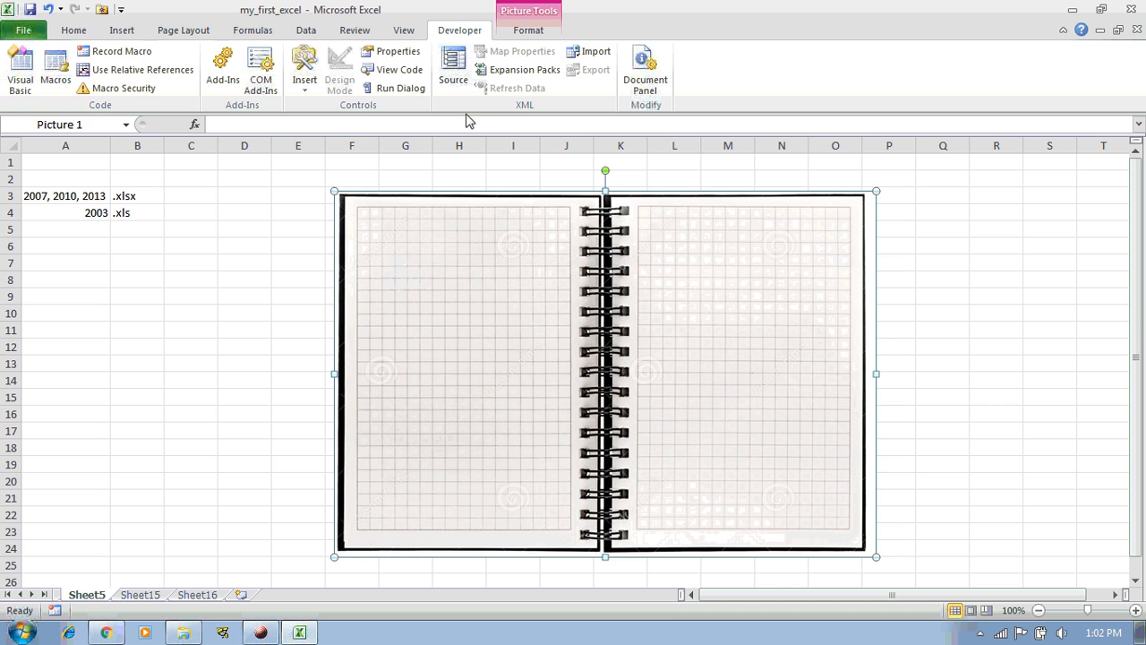
{"action": "left_click", "coordinate": [412, 36]}
{"action": "left_click", "coordinate": [362, 38]}
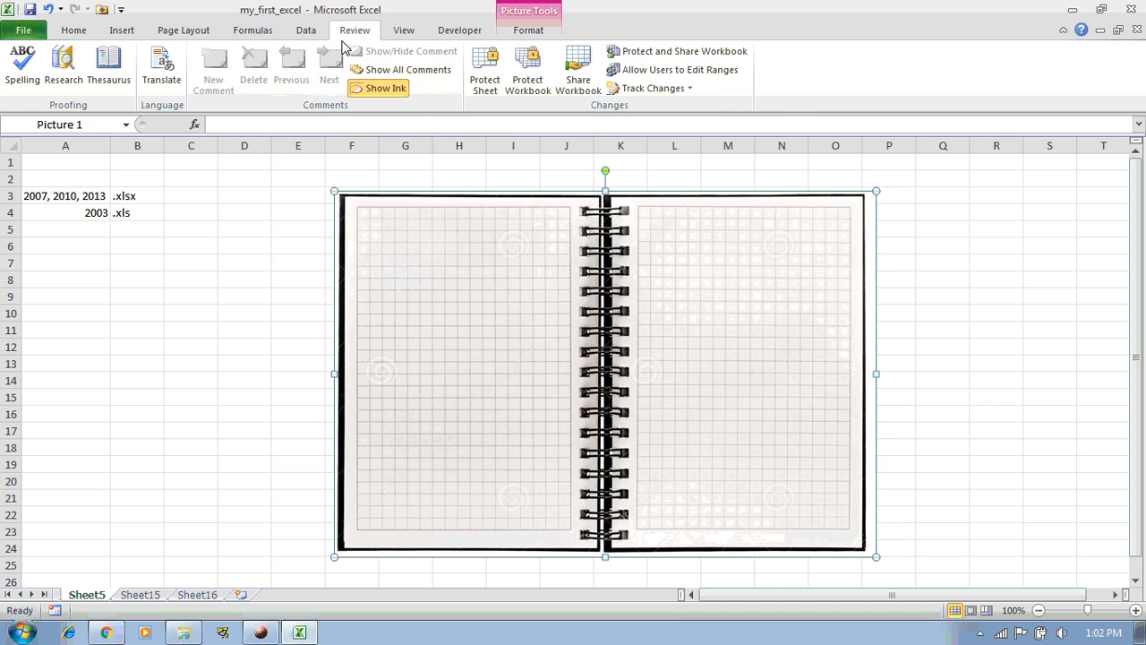
{"action": "left_click", "coordinate": [306, 32]}
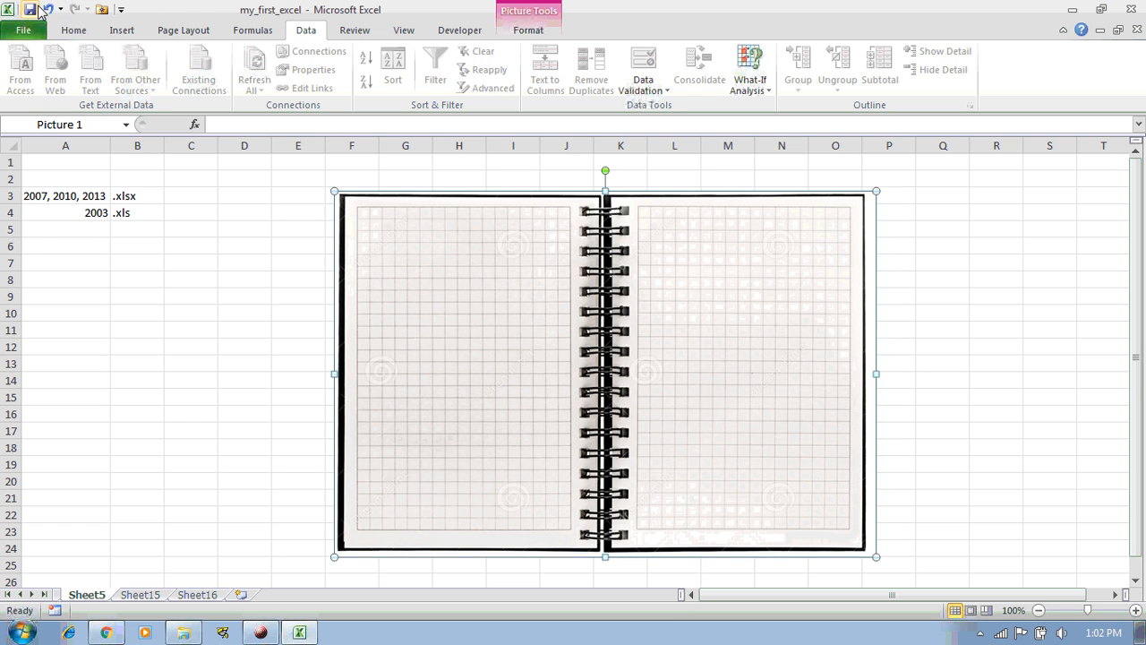
{"action": "left_click", "coordinate": [121, 10]}
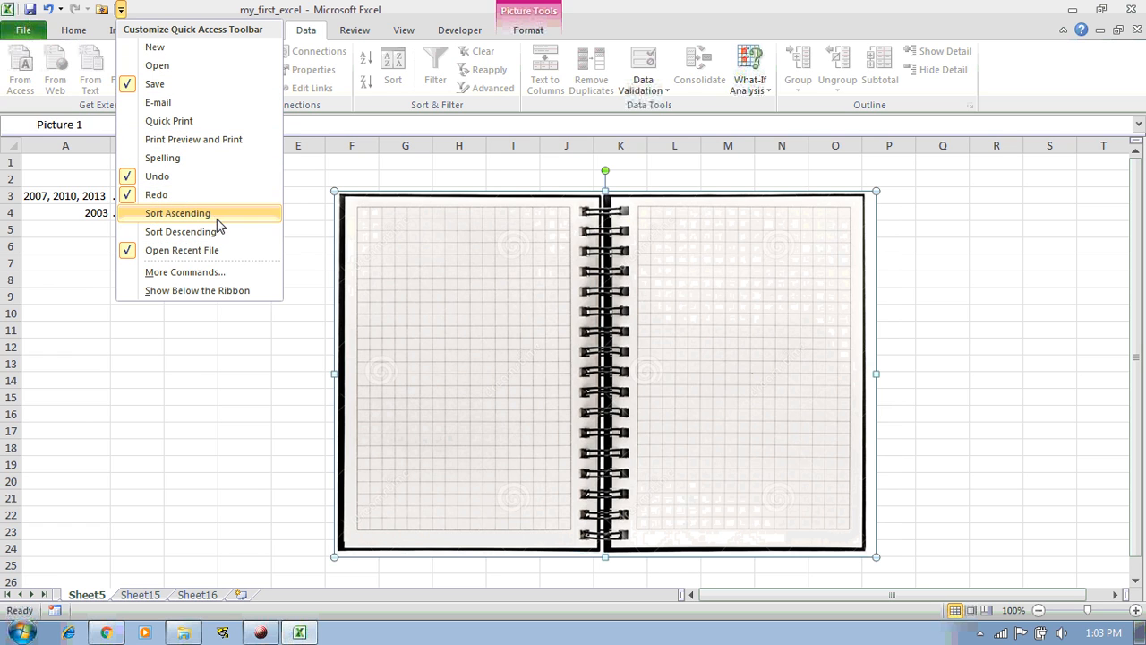
{"action": "left_click", "coordinate": [172, 376]}
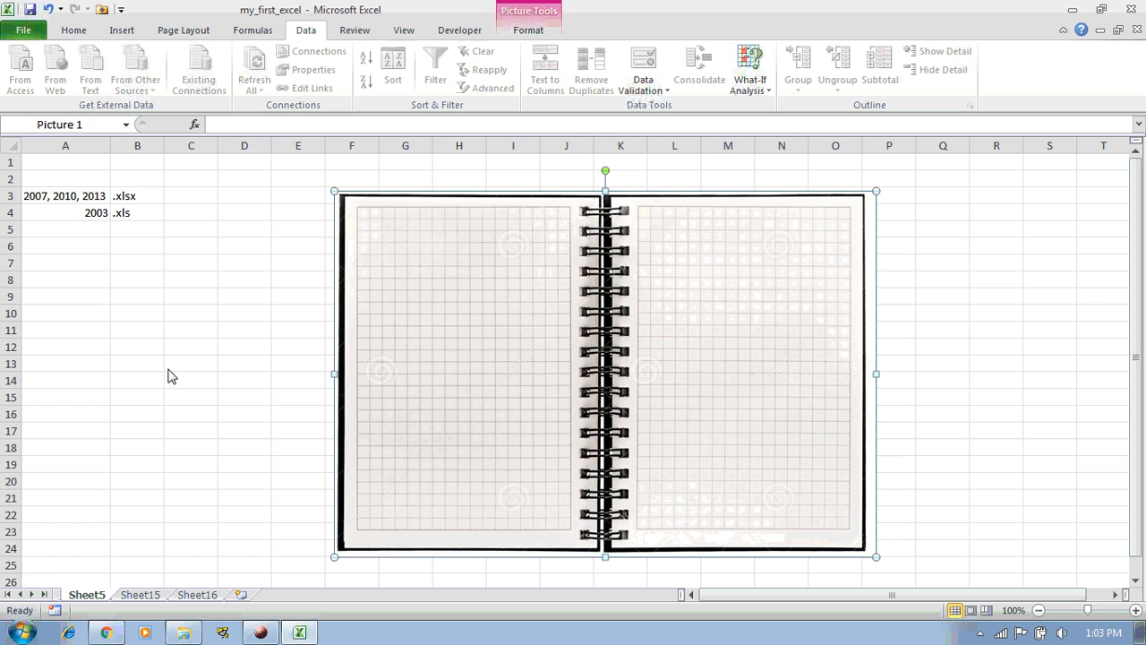
{"action": "left_click", "coordinate": [120, 12]}
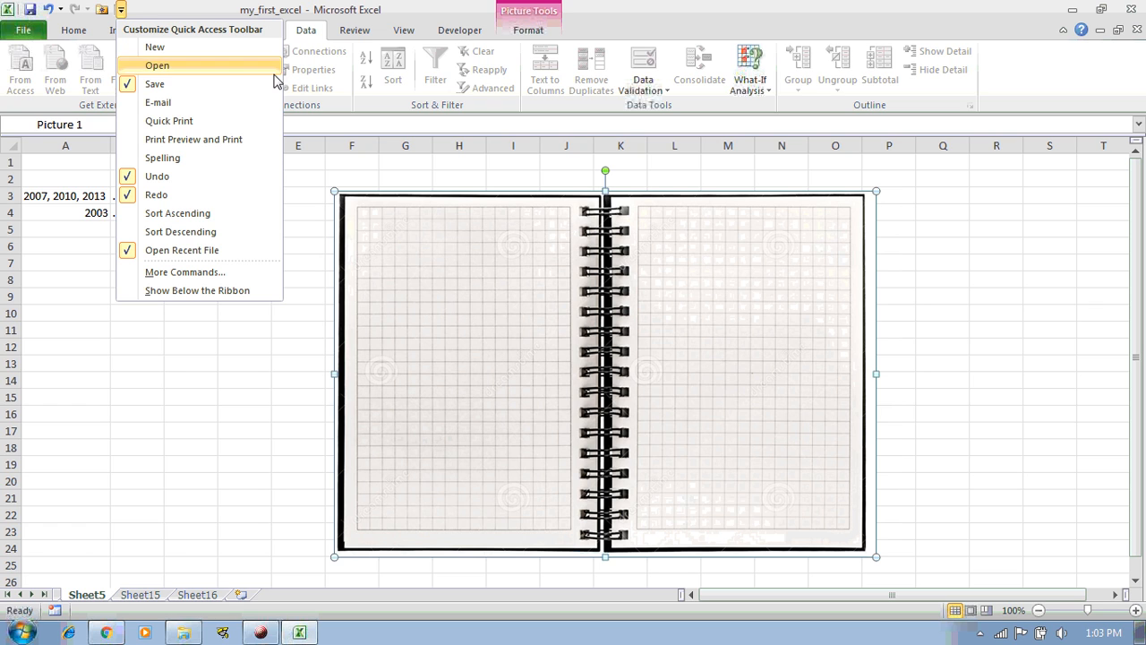
{"action": "left_click", "coordinate": [232, 355]}
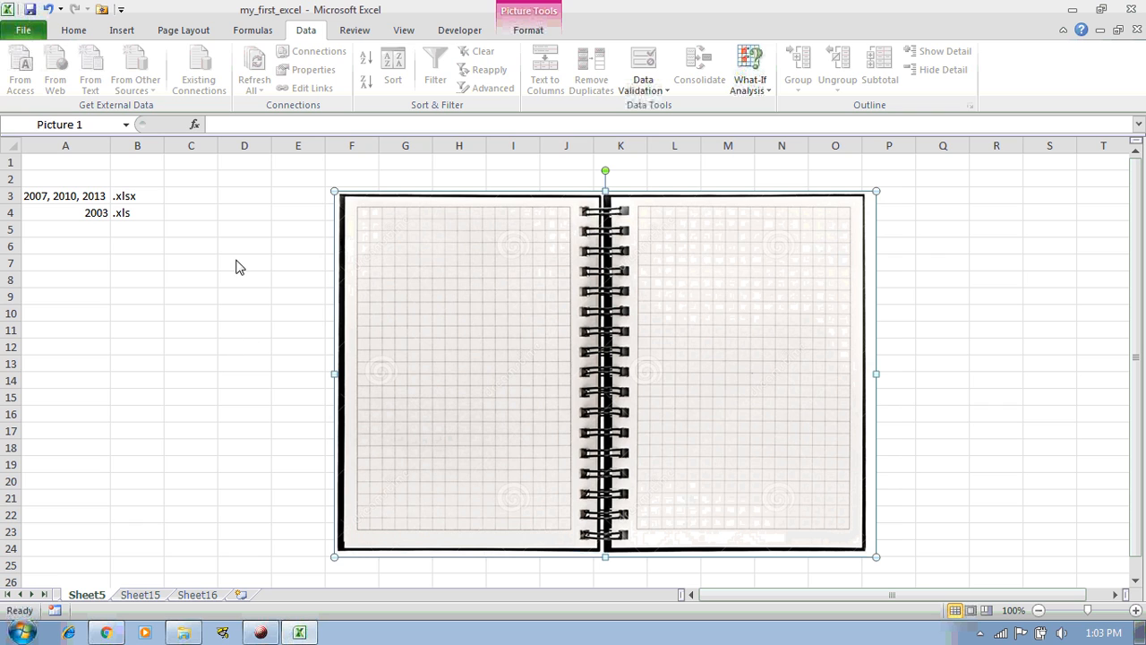
Drag the notebook picture further right and click through cells D7 to D10
{"action": "left_click_drag", "start_coordinate": [545, 311], "coordinate": [633, 300]}
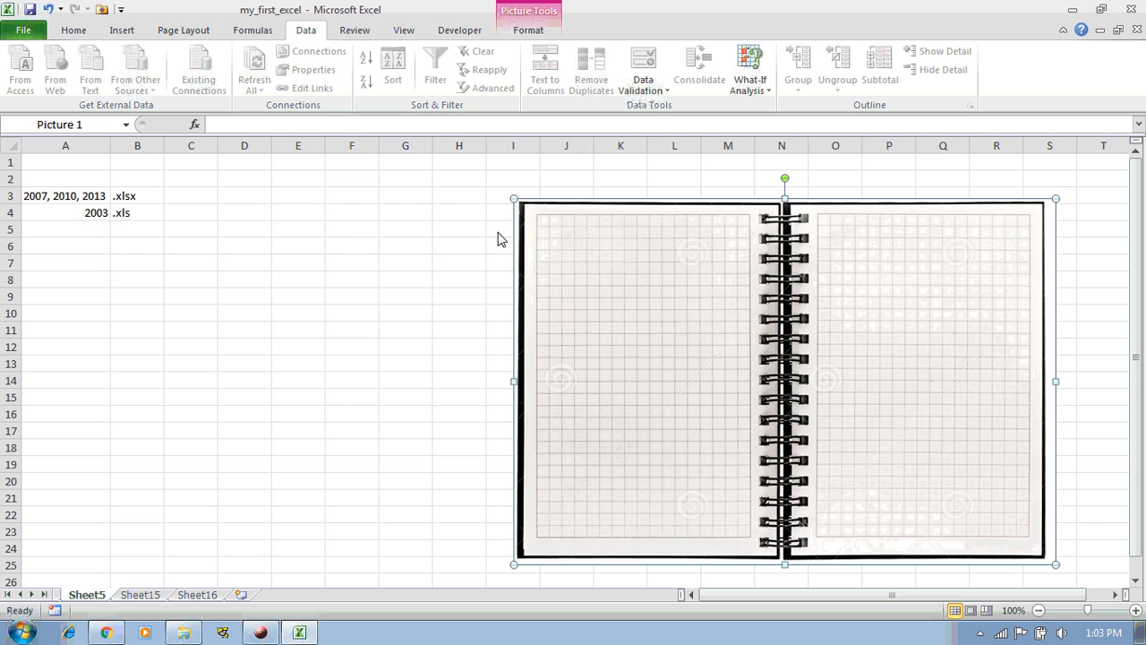
{"action": "left_click", "coordinate": [269, 240]}
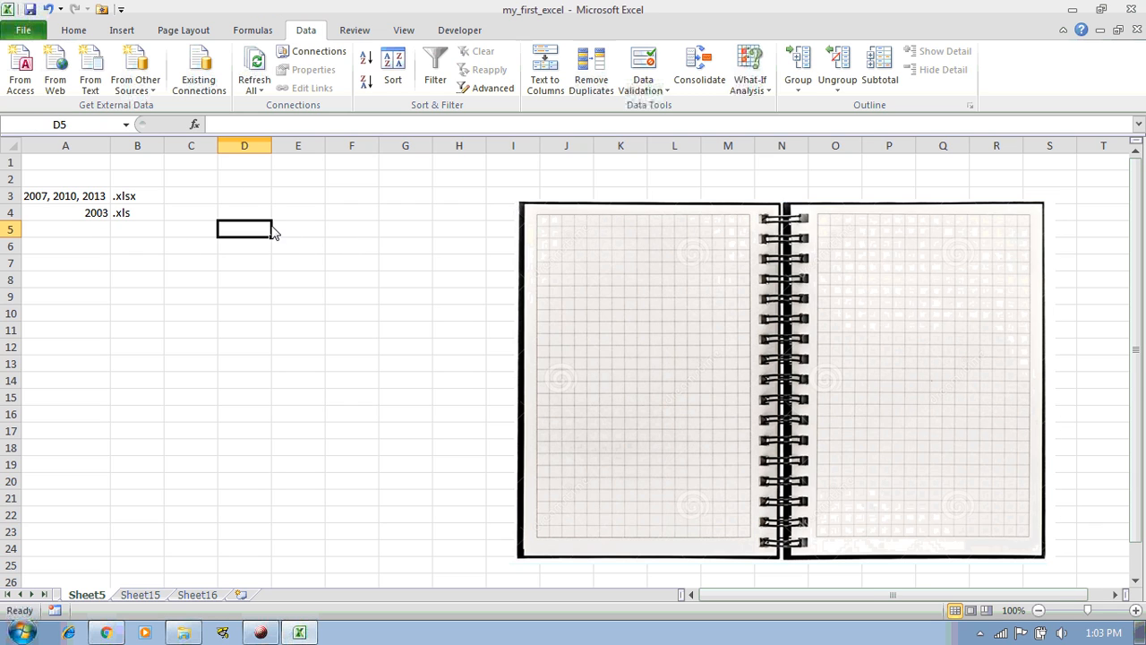
{"action": "left_click", "coordinate": [256, 269]}
{"action": "left_click", "coordinate": [251, 282]}
{"action": "left_click", "coordinate": [250, 298]}
{"action": "left_click", "coordinate": [248, 312]}
Type 'the lines are called the grid lines' in cell A7
{"action": "left_click", "coordinate": [64, 266]}
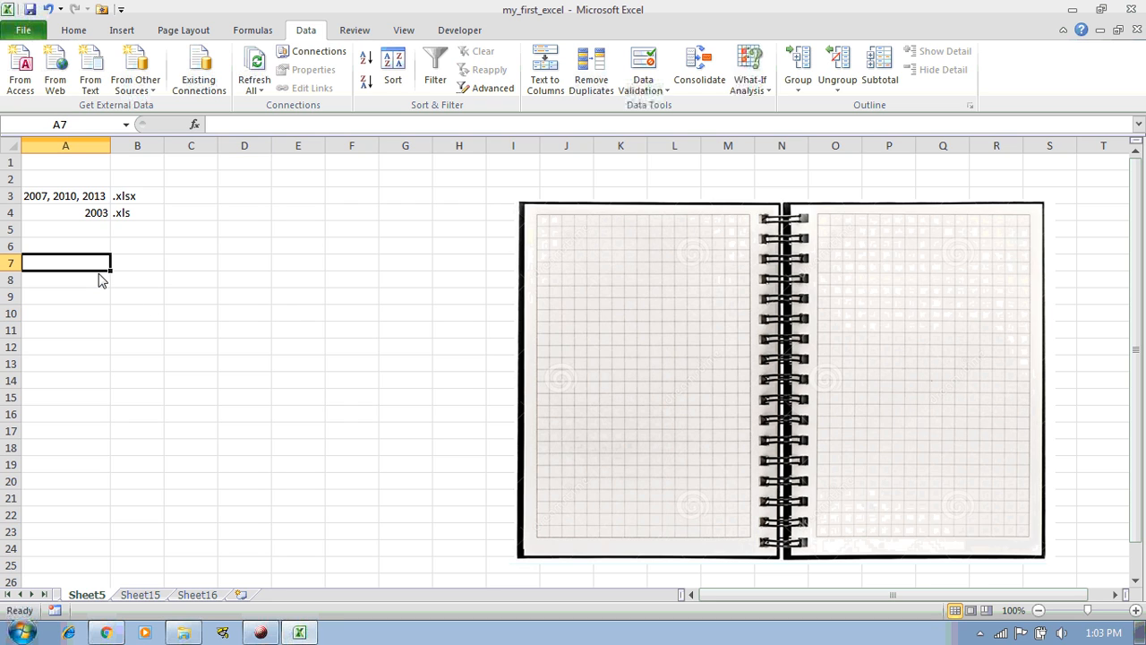
{"action": "type", "text": "the line"}
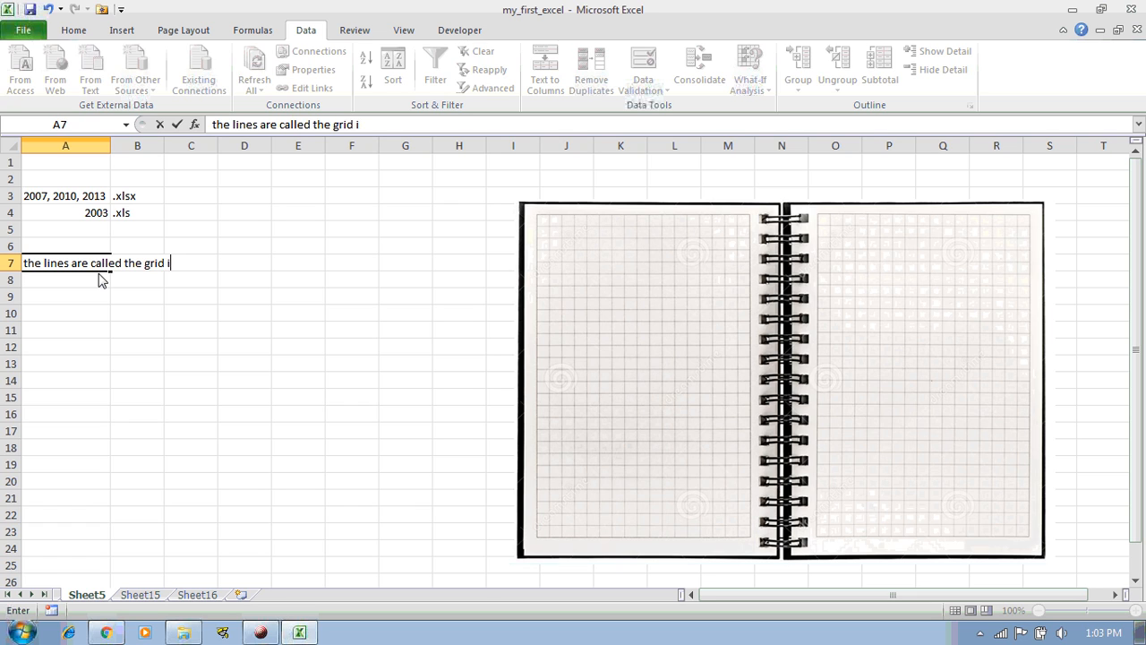
{"action": "type", "text": "s are called the grid lines"}
{"action": "key", "text": "Return"}
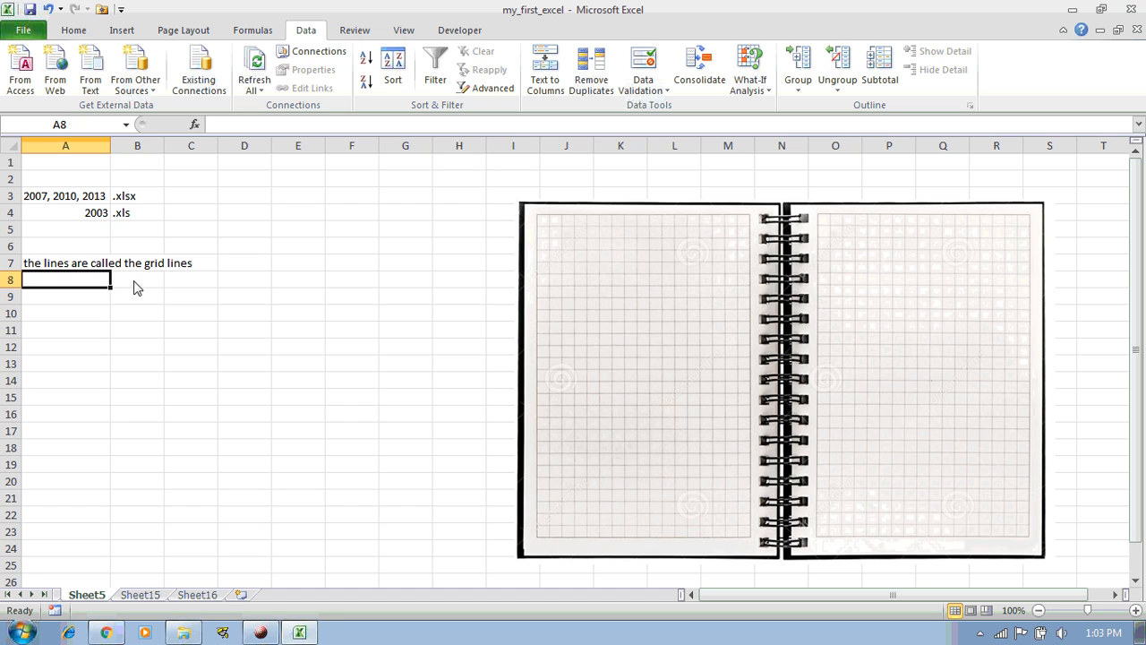
Select A3:B4 and AutoFit column A to its longest text
{"action": "left_click_drag", "start_coordinate": [282, 208], "coordinate": [284, 330]}
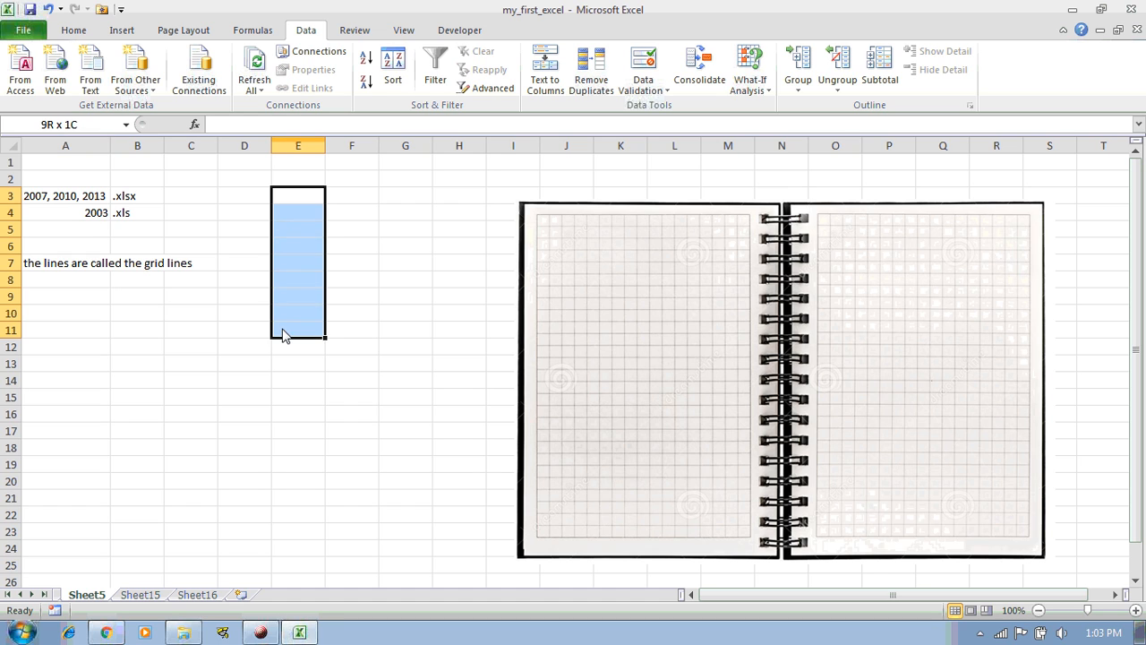
{"action": "left_click_drag", "start_coordinate": [80, 205], "coordinate": [149, 222]}
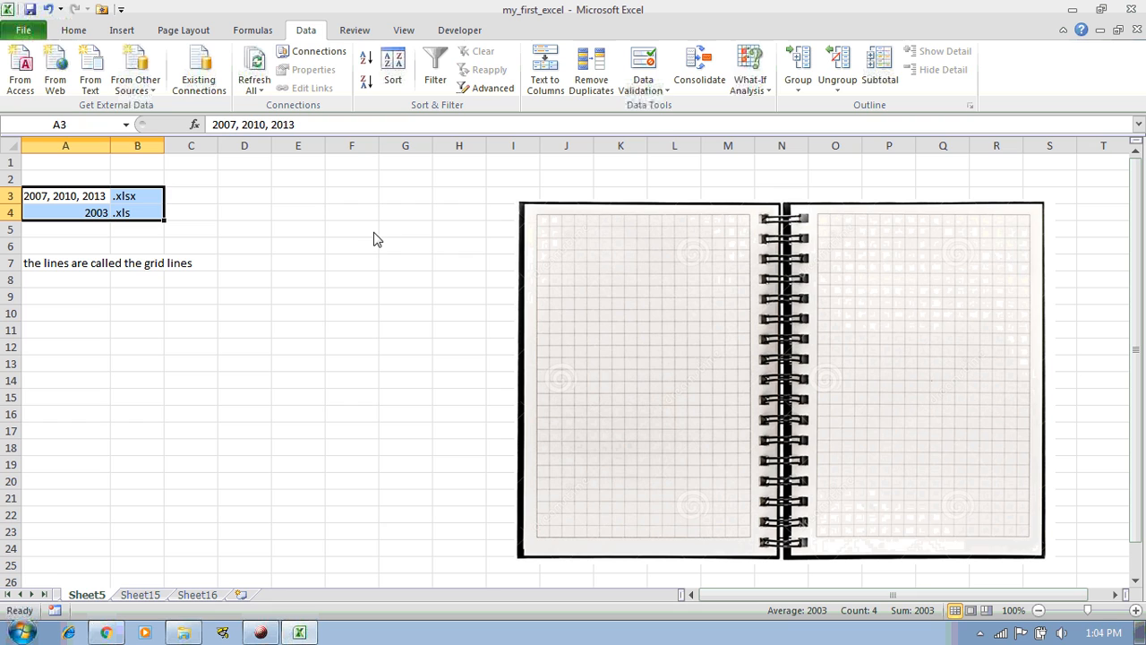
{"action": "double_click", "coordinate": [111, 150]}
{"action": "left_click", "coordinate": [701, 318]}
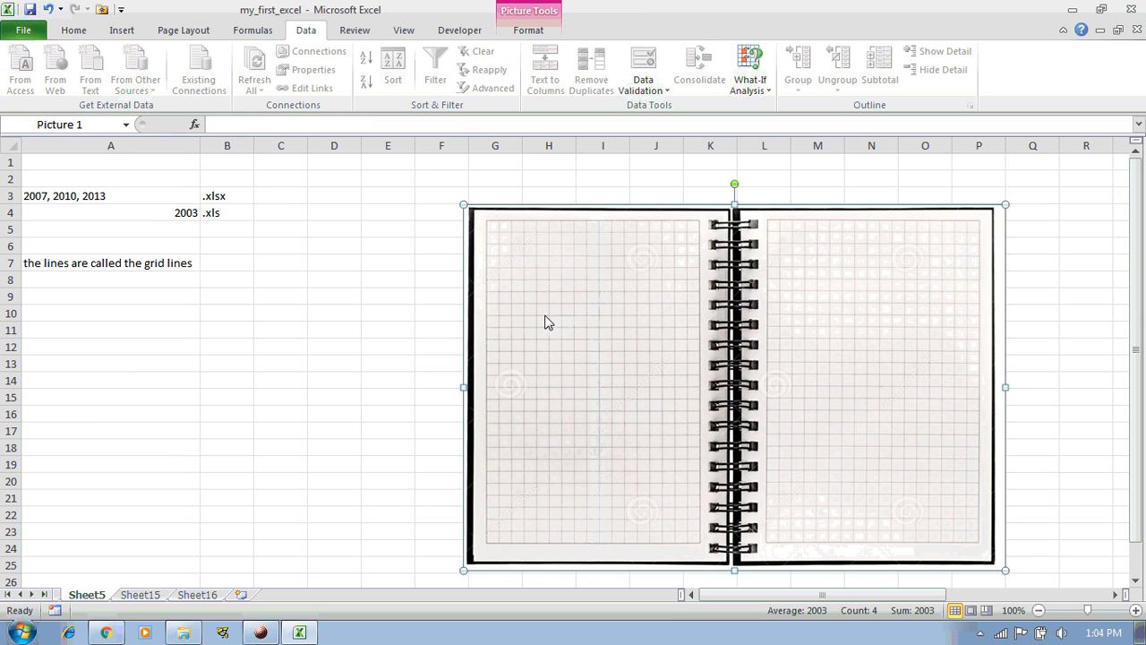
{"action": "left_click", "coordinate": [281, 285]}
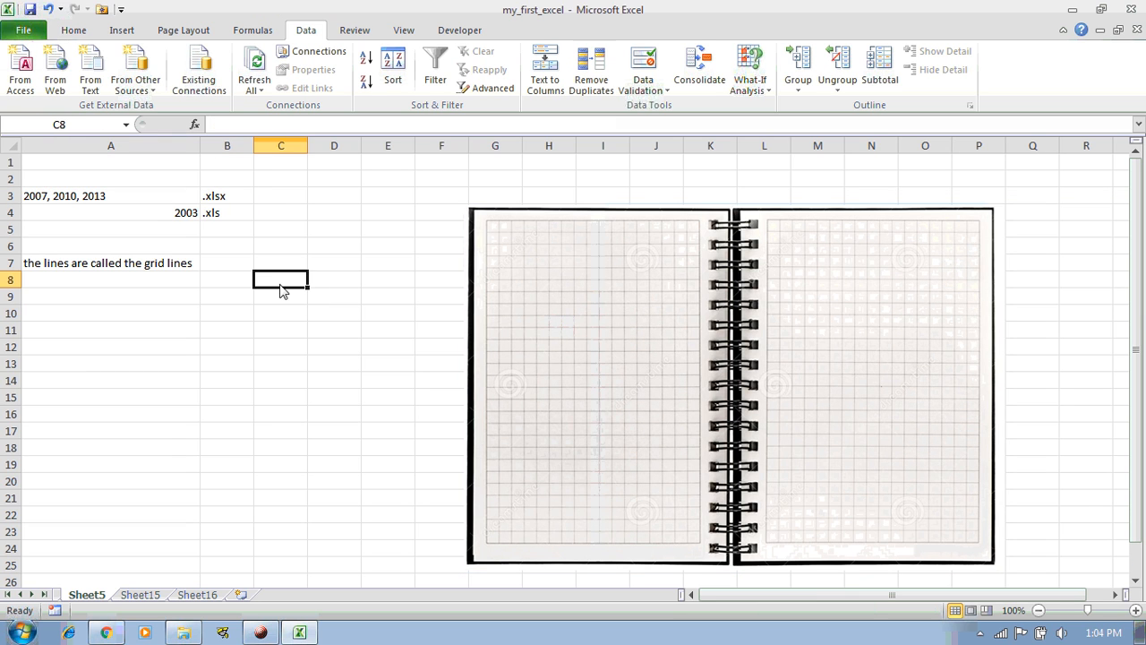
Enter three names down cells A9 to A11, replacing the placeholder text
{"action": "left_click", "coordinate": [230, 317]}
{"action": "left_click", "coordinate": [174, 321]}
{"action": "left_click", "coordinate": [210, 320]}
{"action": "left_click", "coordinate": [176, 321]}
{"action": "left_click", "coordinate": [216, 321]}
{"action": "left_click", "coordinate": [184, 321]}
{"action": "left_click", "coordinate": [226, 320]}
{"action": "left_click", "coordinate": [176, 321]}
{"action": "left_click", "coordinate": [124, 299]}
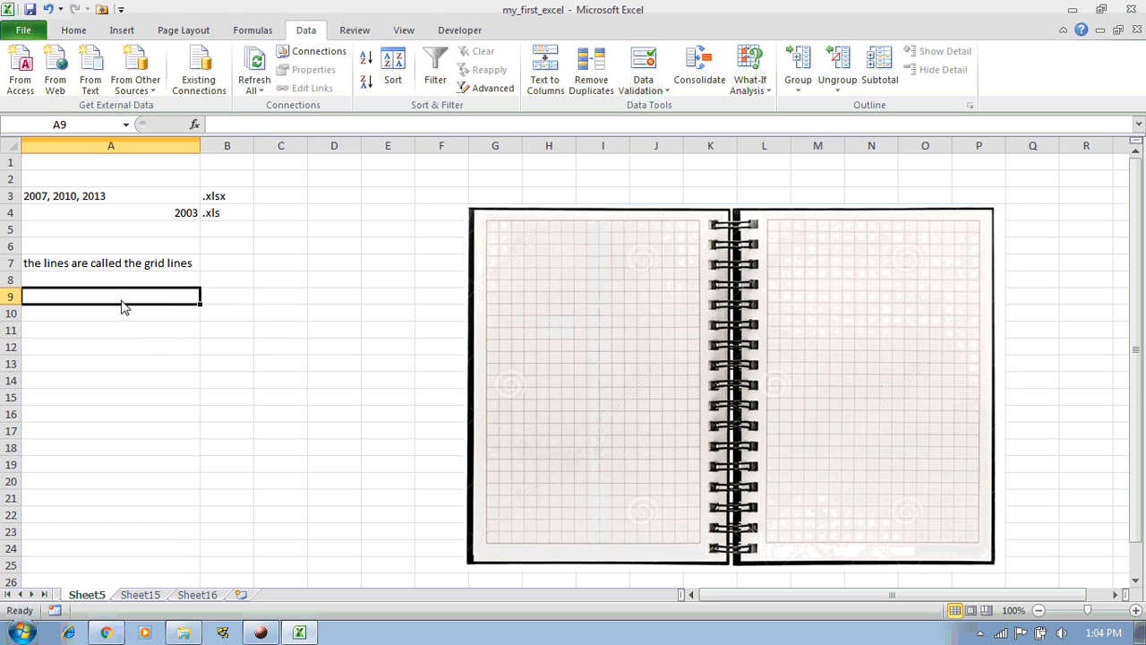
{"action": "type", "text": "asdfa"}
{"action": "left_click", "coordinate": [134, 330]}
{"action": "type", "text": "asdfa"}
{"action": "left_click", "coordinate": [106, 317]}
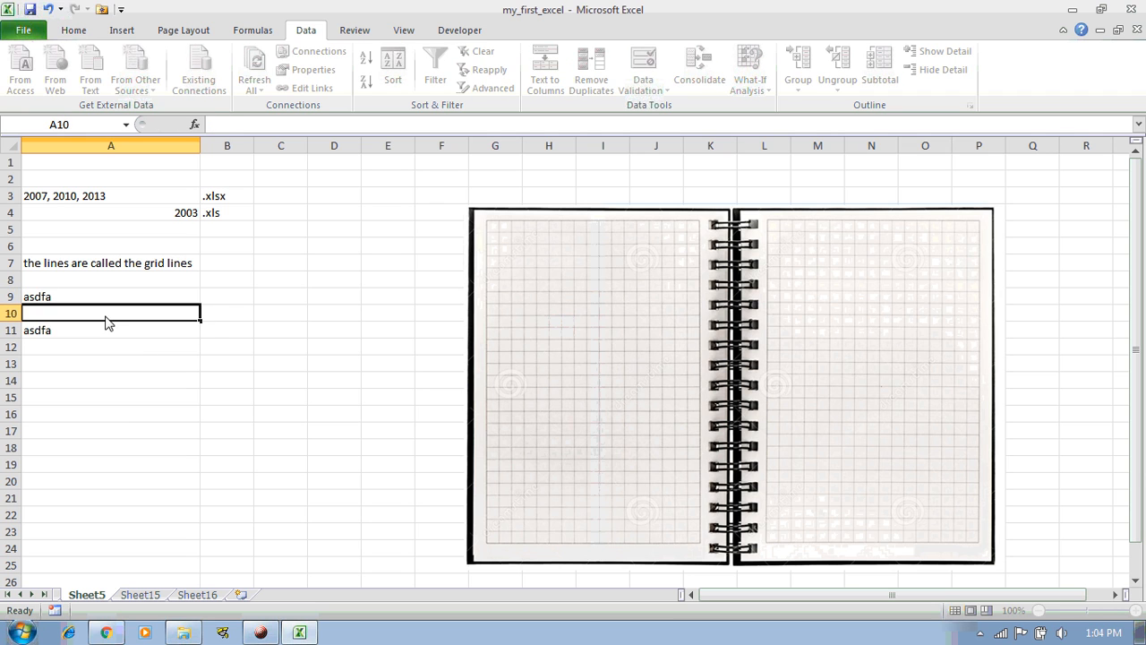
{"action": "left_click", "coordinate": [102, 302]}
{"action": "type", "text": "vikas"}
{"action": "key", "text": "Return"}
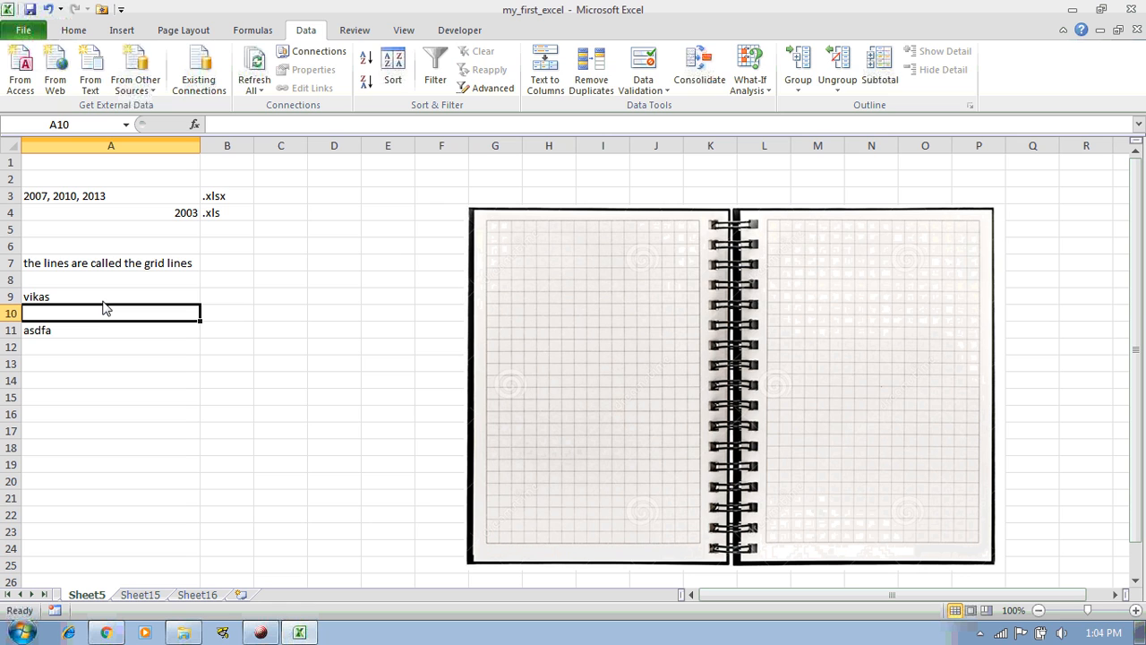
{"action": "type", "text": "mike"}
{"action": "key", "text": "Return"}
{"action": "type", "text": "julie"}
{"action": "key", "text": "Return"}
Enter 234 in each of B9, B10 and B11
{"action": "left_click", "coordinate": [102, 308]}
{"action": "key", "text": "Up"}
{"action": "key", "text": "Right"}
{"action": "type", "text": "asdf"}
{"action": "key", "text": "BackSpace"}
{"action": "key", "text": "BackSpace"}
{"action": "key", "text": "BackSpace"}
{"action": "type", "text": "234"}
{"action": "key", "text": "Return"}
{"action": "type", "text": "234"}
{"action": "key", "text": "Return"}
{"action": "type", "text": "234"}
{"action": "key", "text": "Return"}
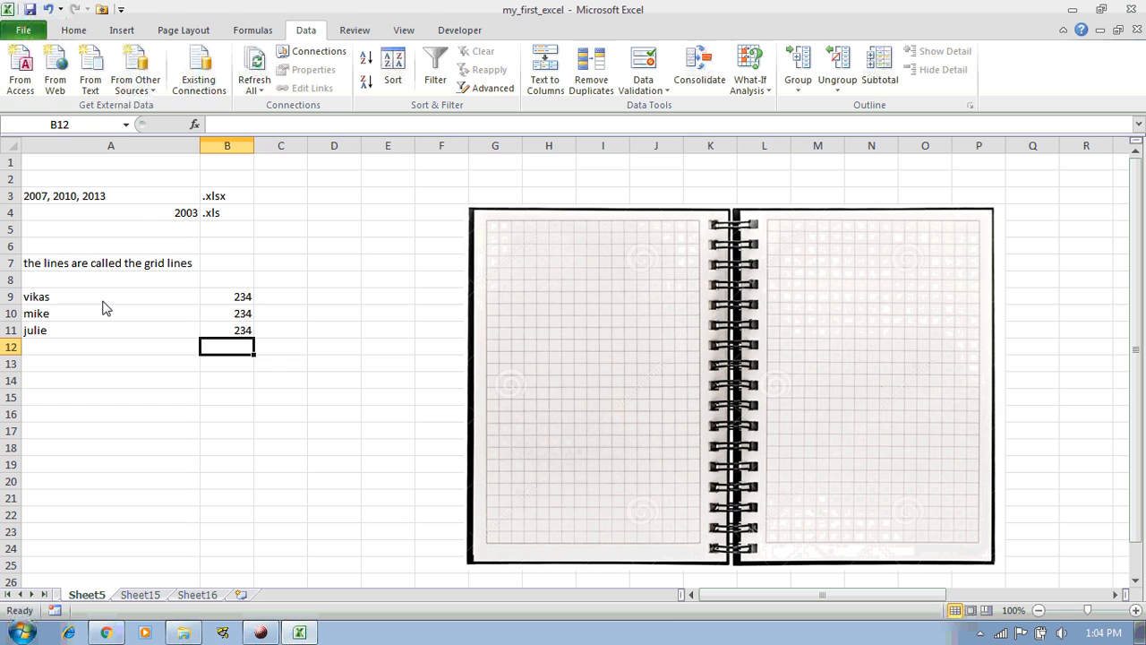
Total B9:B11 in B12 with =SUM(B9:B11), giving 702
{"action": "type", "text": "="}
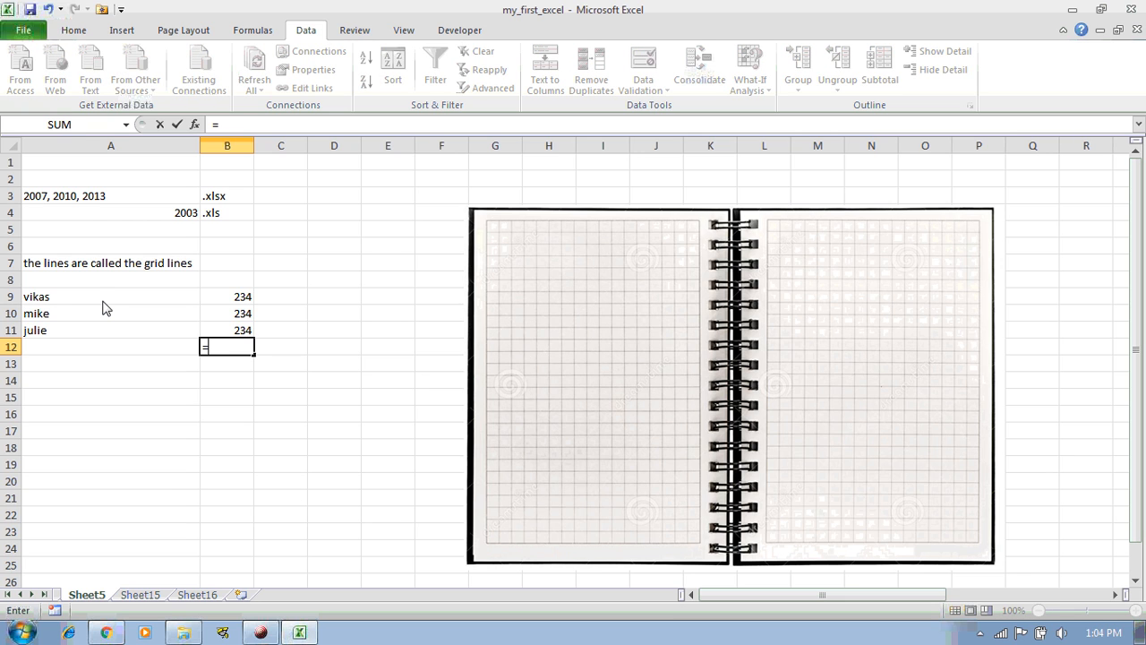
{"action": "type", "text": "sum("}
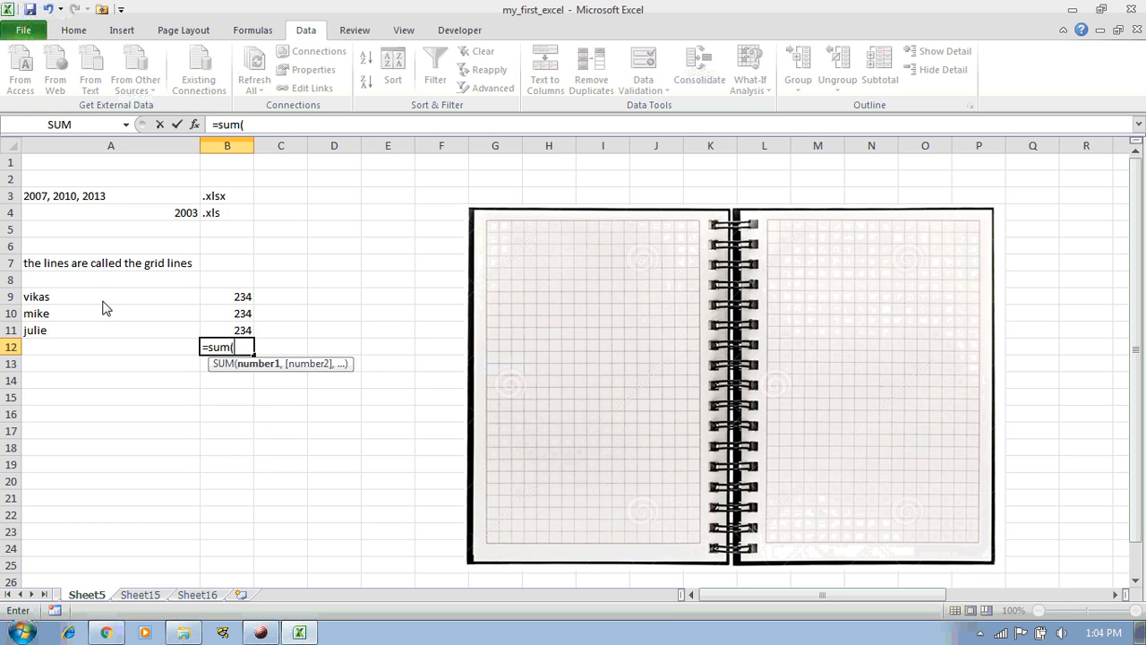
{"action": "key", "text": "Up"}
{"action": "key", "text": "shift+Up"}
{"action": "key", "text": "shift+Up"}
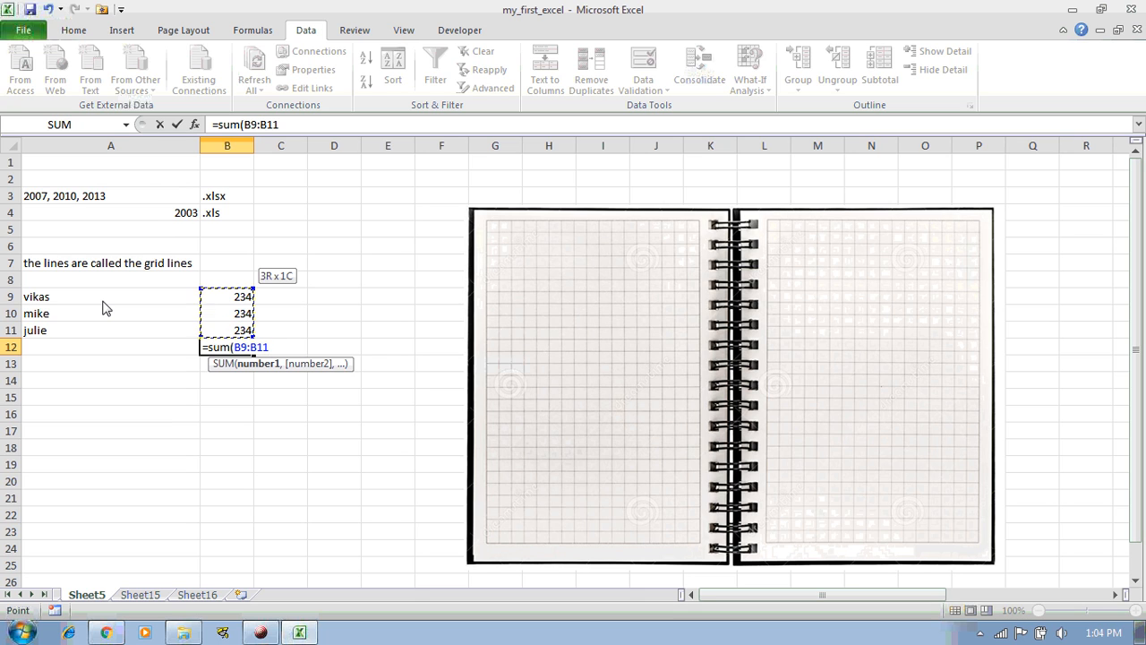
{"action": "type", "text": ")"}
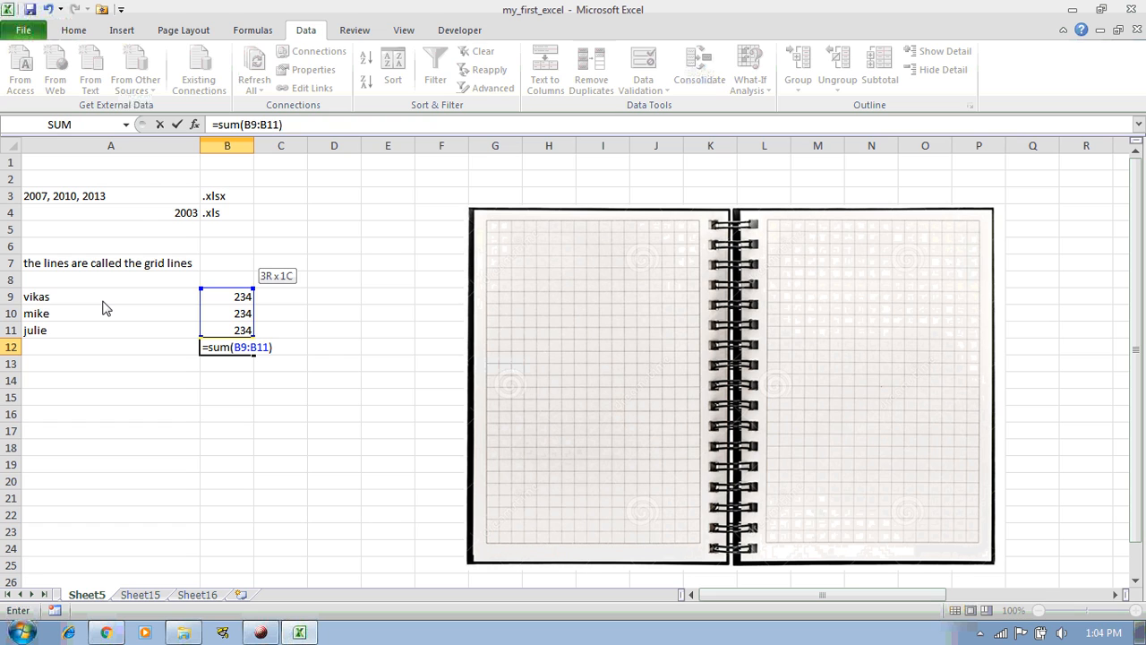
{"action": "key", "text": "Return"}
{"action": "key", "text": "Up"}
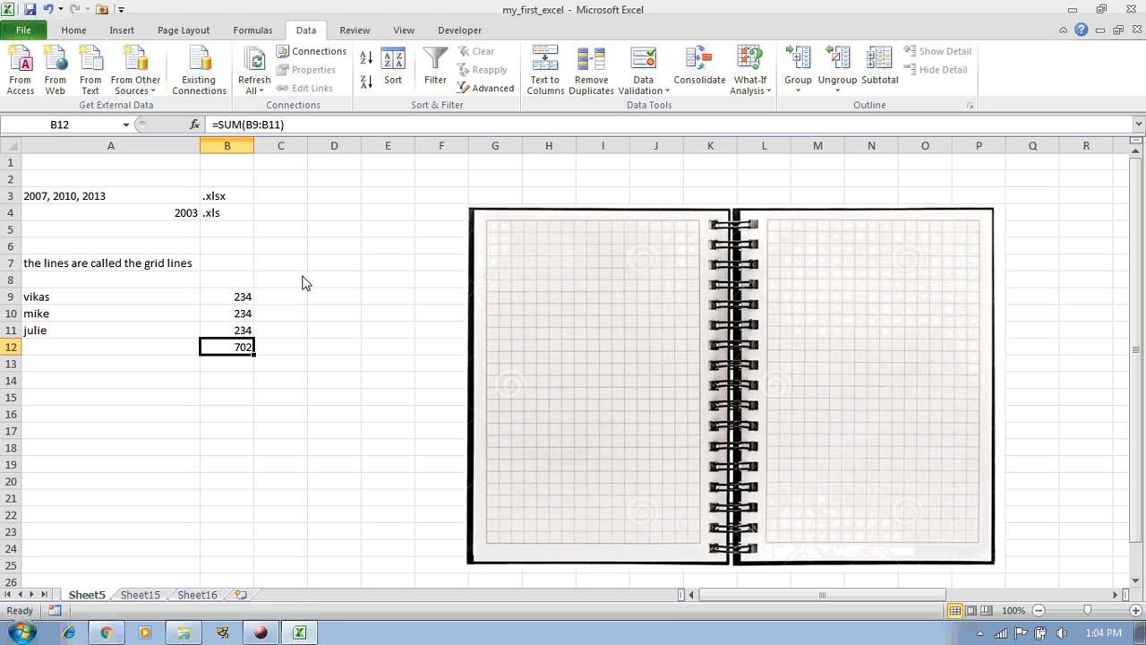
Select individual cells up and down column C to illustrate single cells
{"action": "left_click", "coordinate": [274, 197]}
{"action": "left_click", "coordinate": [274, 215]}
{"action": "left_click", "coordinate": [274, 231]}
{"action": "left_click", "coordinate": [280, 246]}
{"action": "left_click", "coordinate": [281, 278]}
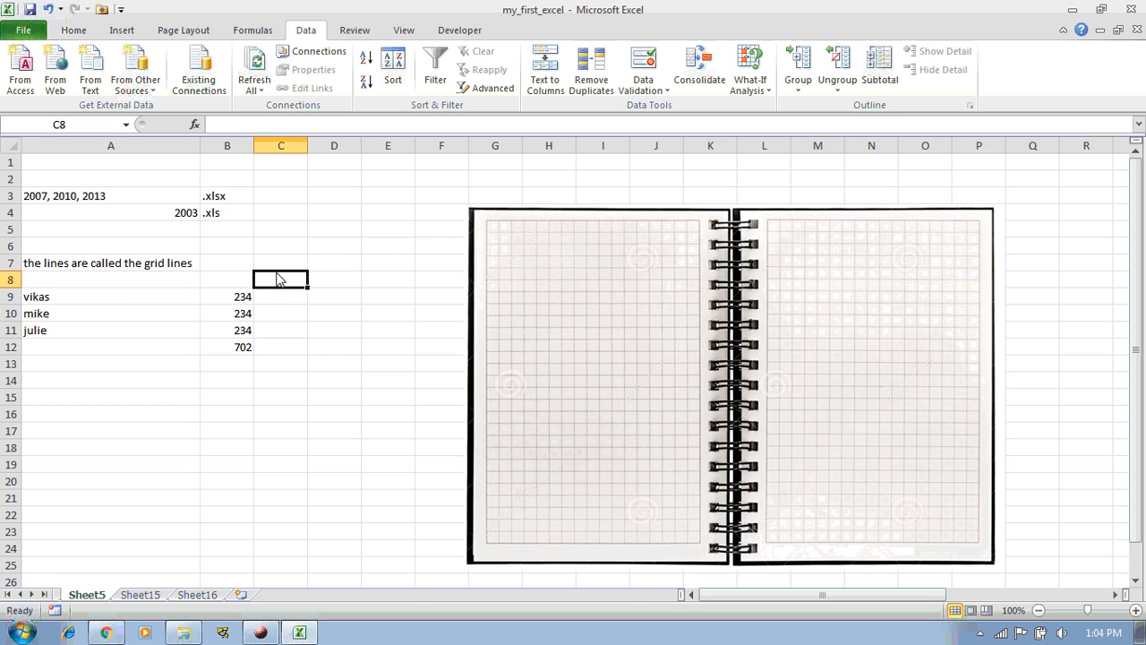
{"action": "left_click", "coordinate": [281, 202]}
{"action": "left_click", "coordinate": [283, 216]}
{"action": "left_click", "coordinate": [284, 232]}
{"action": "left_click", "coordinate": [283, 248]}
{"action": "left_click", "coordinate": [281, 263]}
{"action": "left_click", "coordinate": [285, 249]}
{"action": "left_click", "coordinate": [284, 233]}
{"action": "left_click", "coordinate": [283, 217]}
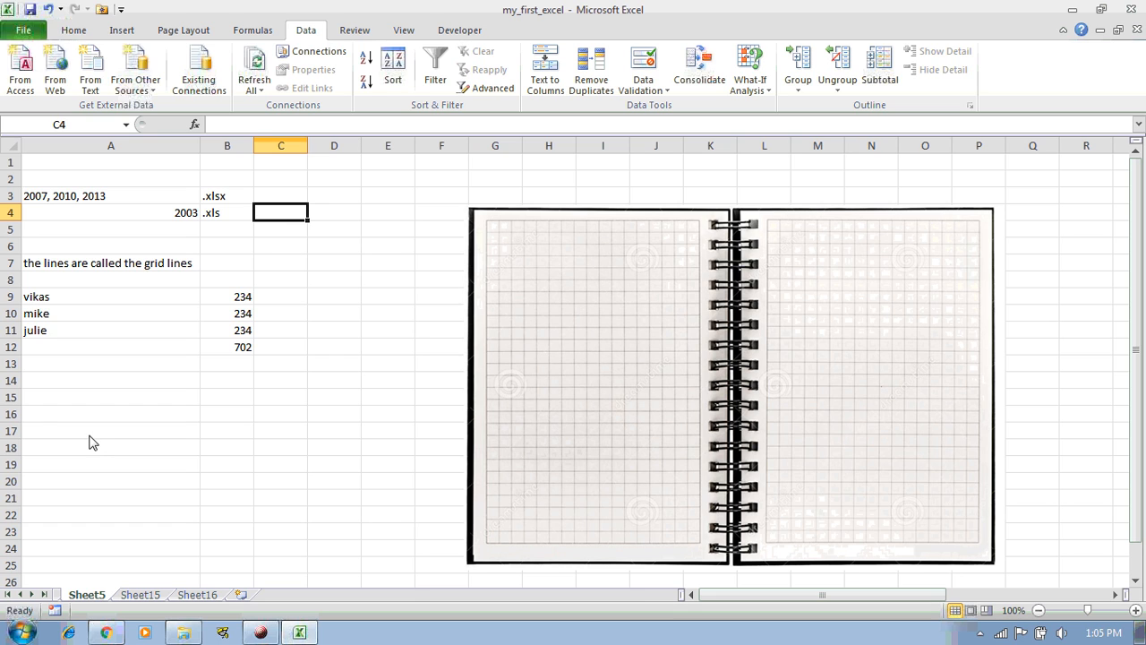
Select the ranges A13:B18 and B9:B11 as range examples
{"action": "left_click", "coordinate": [51, 371]}
{"action": "left_click_drag", "start_coordinate": [52, 372], "coordinate": [253, 455]}
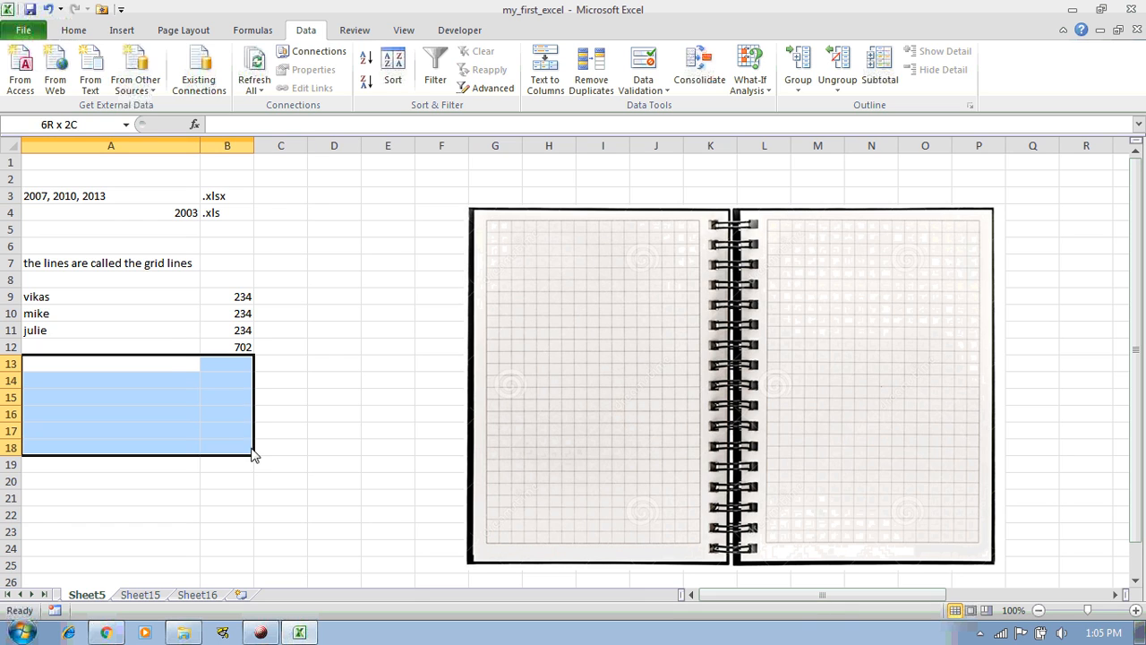
{"action": "left_click", "coordinate": [238, 304]}
{"action": "left_click_drag", "start_coordinate": [238, 304], "coordinate": [242, 327]}
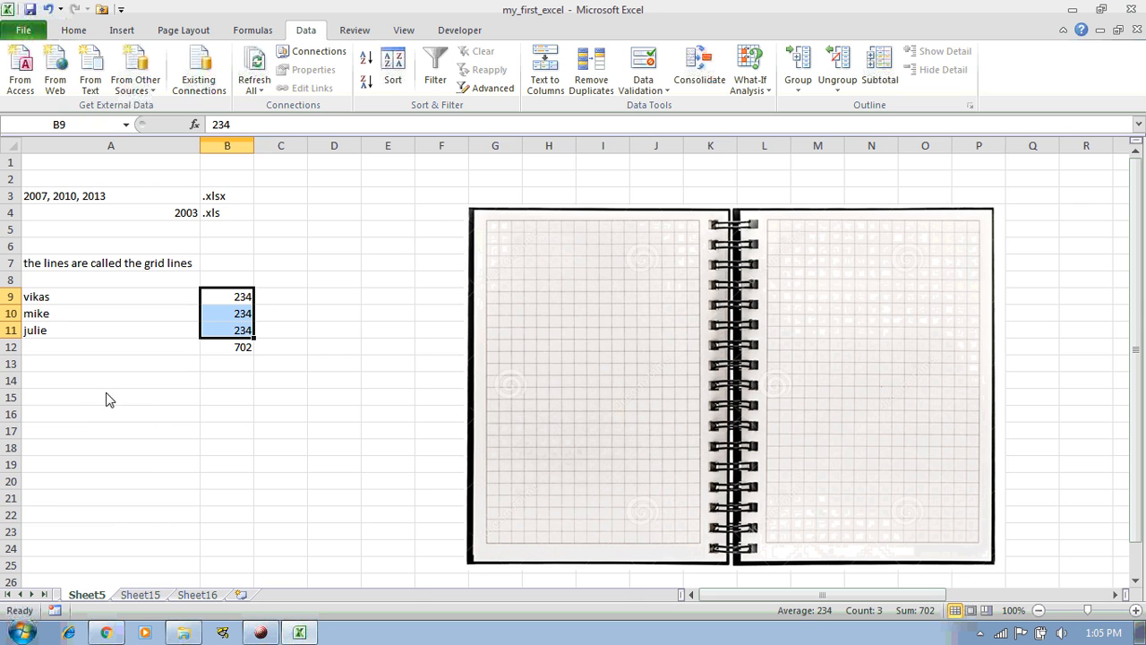
Type 'intersection of the column and row is called the cell' in A15
{"action": "left_click", "coordinate": [84, 405]}
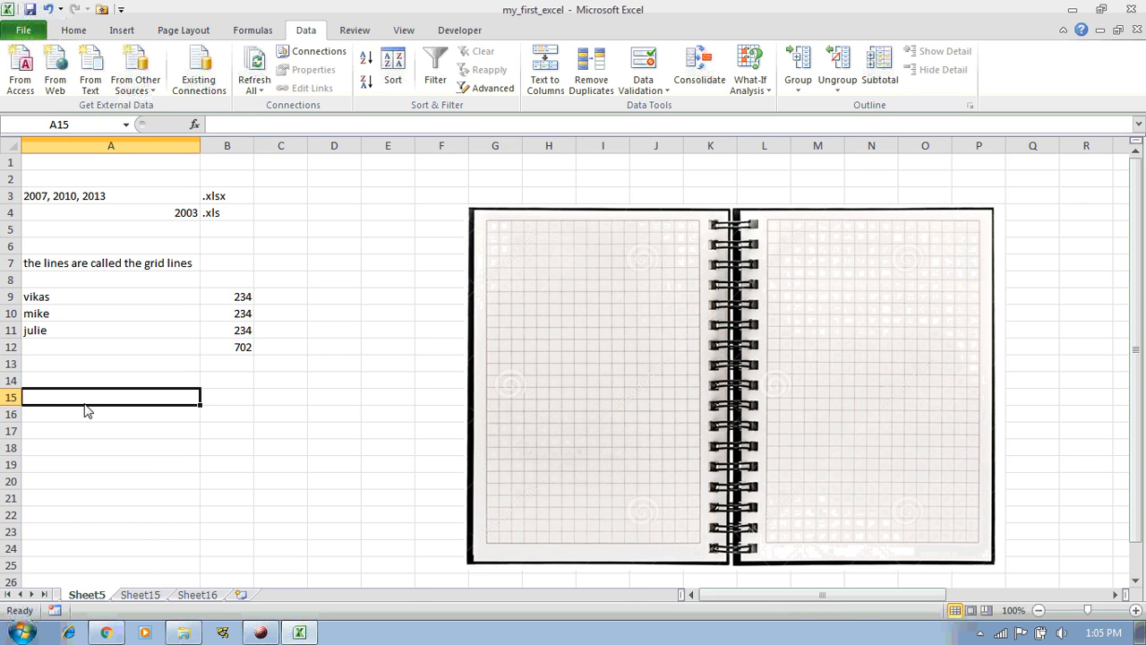
{"action": "type", "text": "inte"}
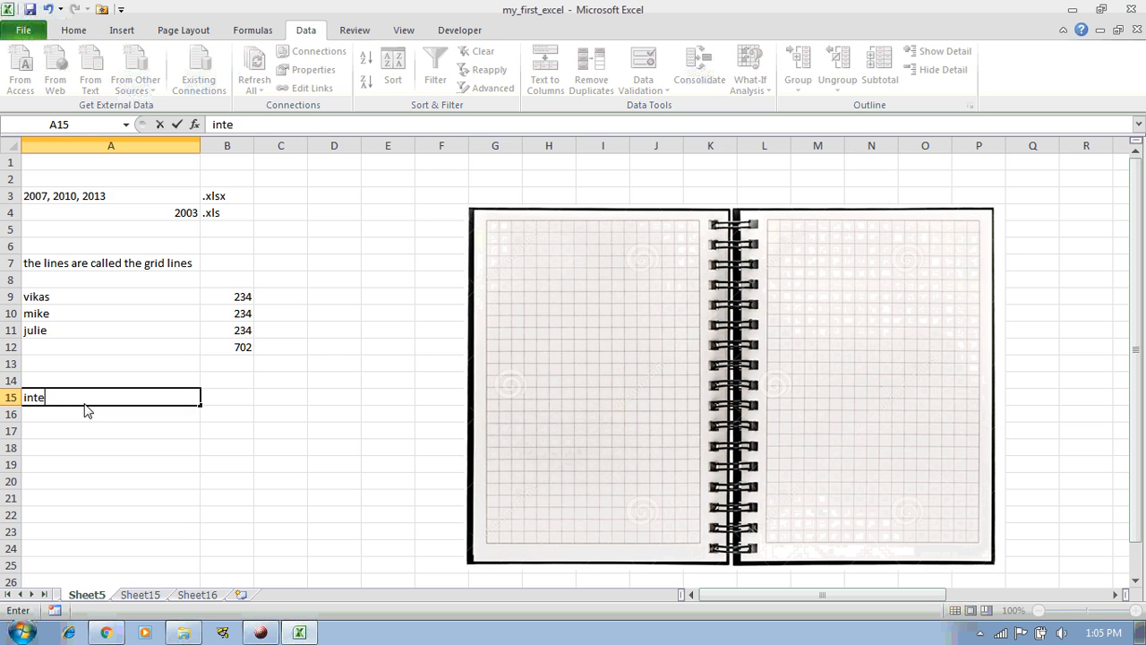
{"action": "type", "text": "rsection of "}
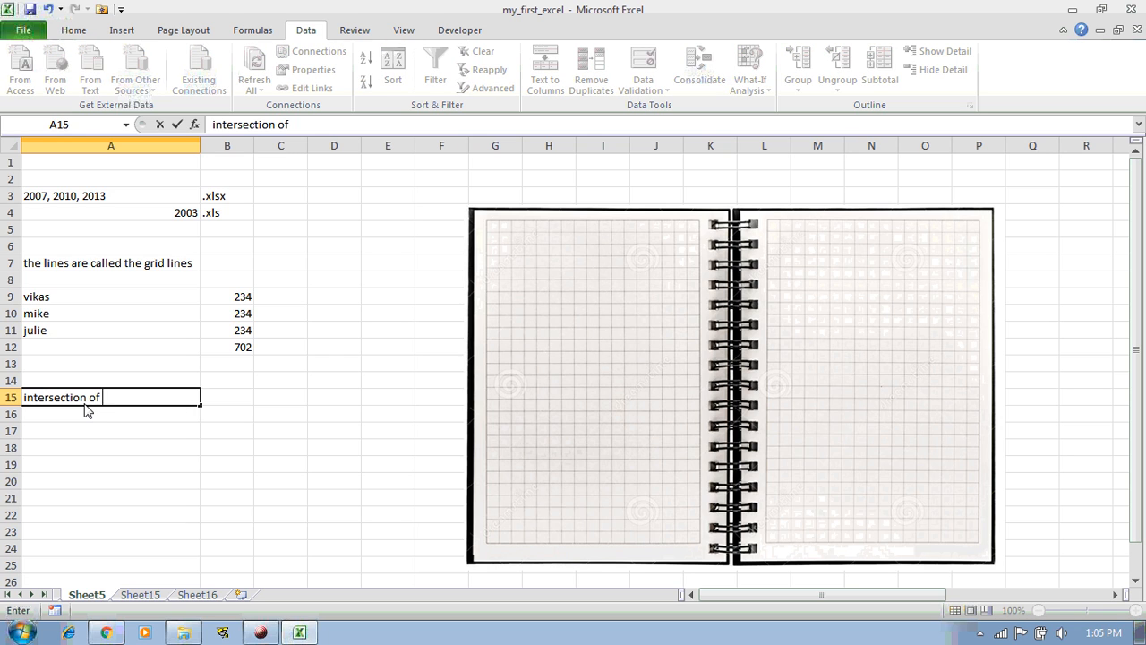
{"action": "type", "text": "the column and row is called the cell"}
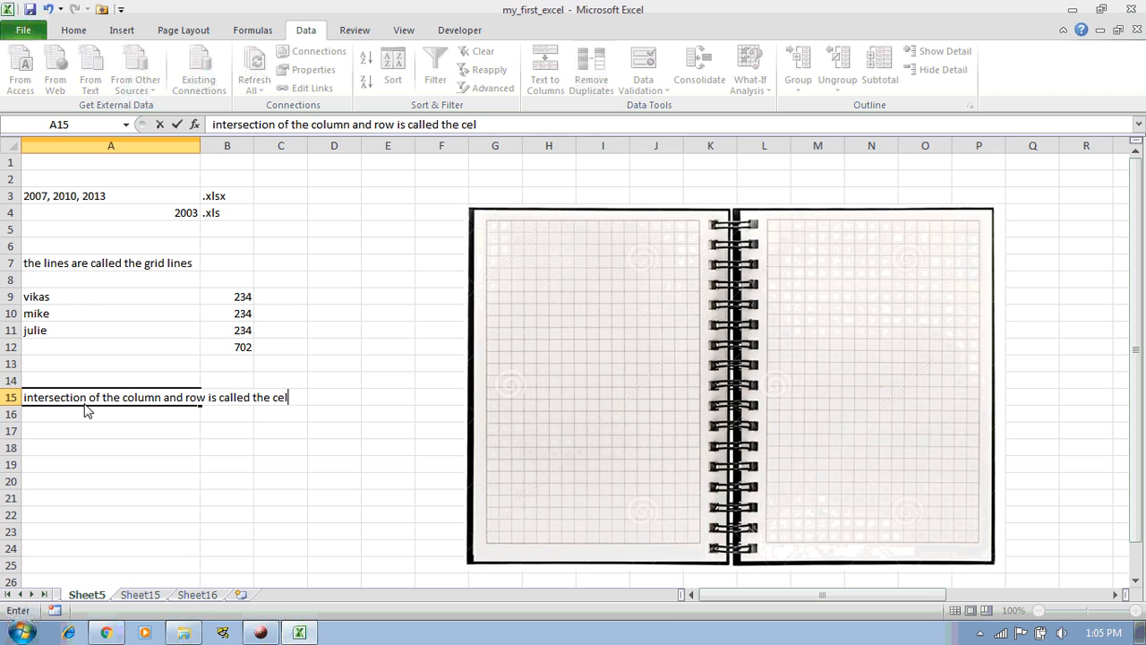
{"action": "key", "text": "Return"}
Type 'combination of the multiple cells is called the range' in A16
{"action": "type", "text": "combi"}
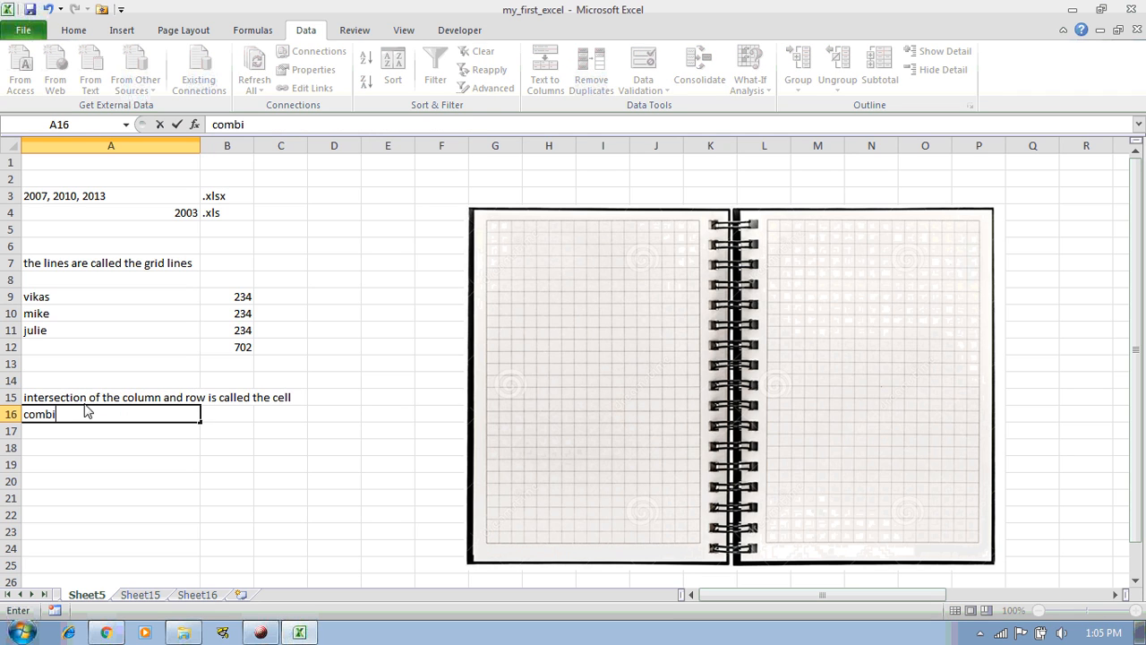
{"action": "type", "text": "nation of the mul"}
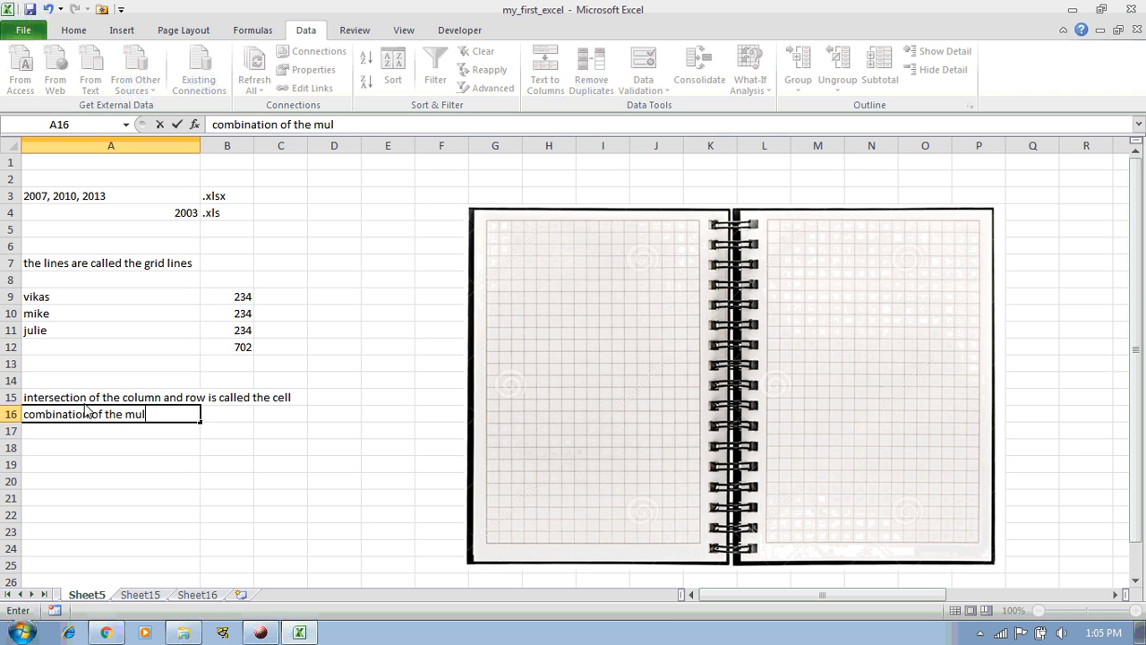
{"action": "type", "text": "tiple cells is called the range"}
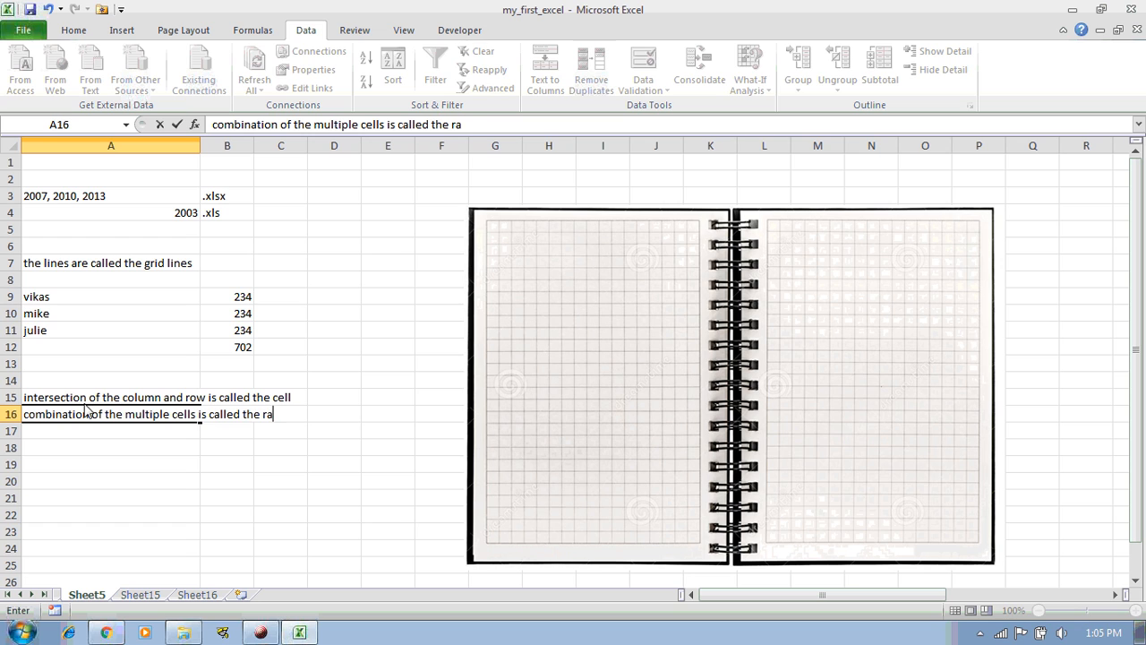
{"action": "key", "text": "Return"}
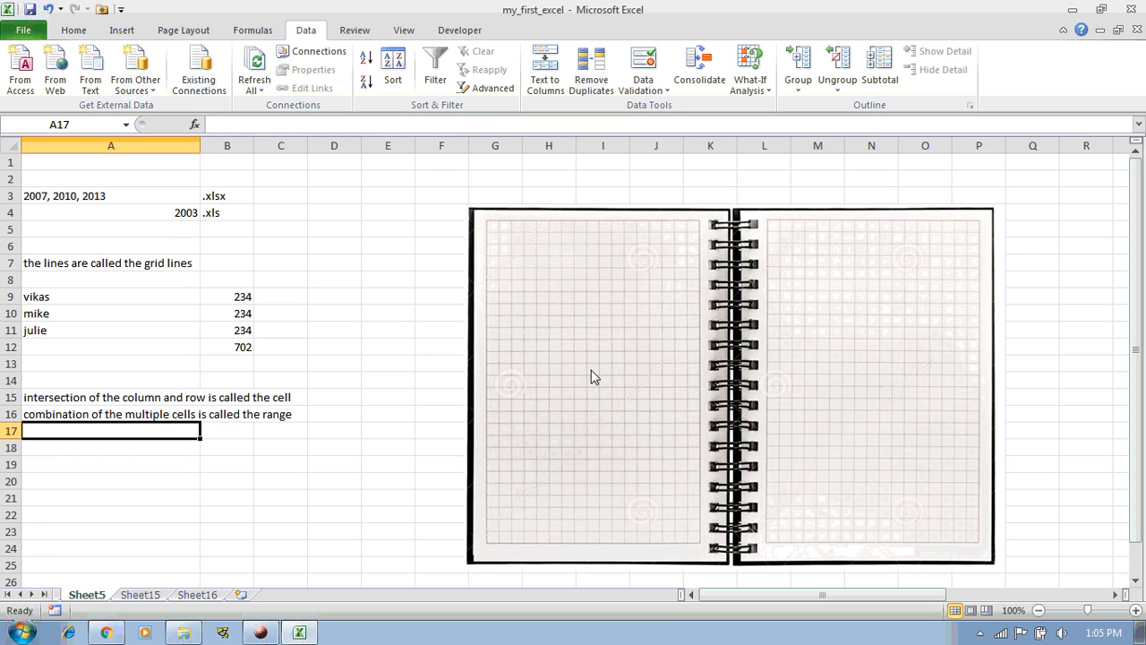
{"action": "left_click_drag", "start_coordinate": [115, 199], "coordinate": [161, 215]}
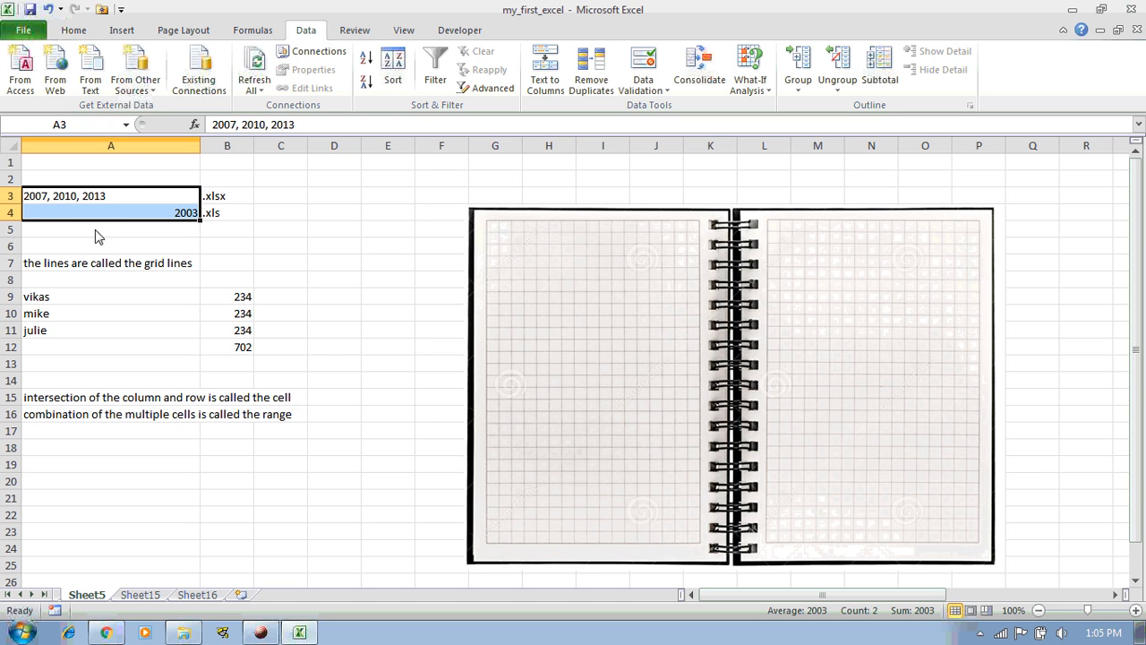
{"action": "left_click", "coordinate": [160, 203]}
{"action": "left_click_drag", "start_coordinate": [159, 203], "coordinate": [243, 345]}
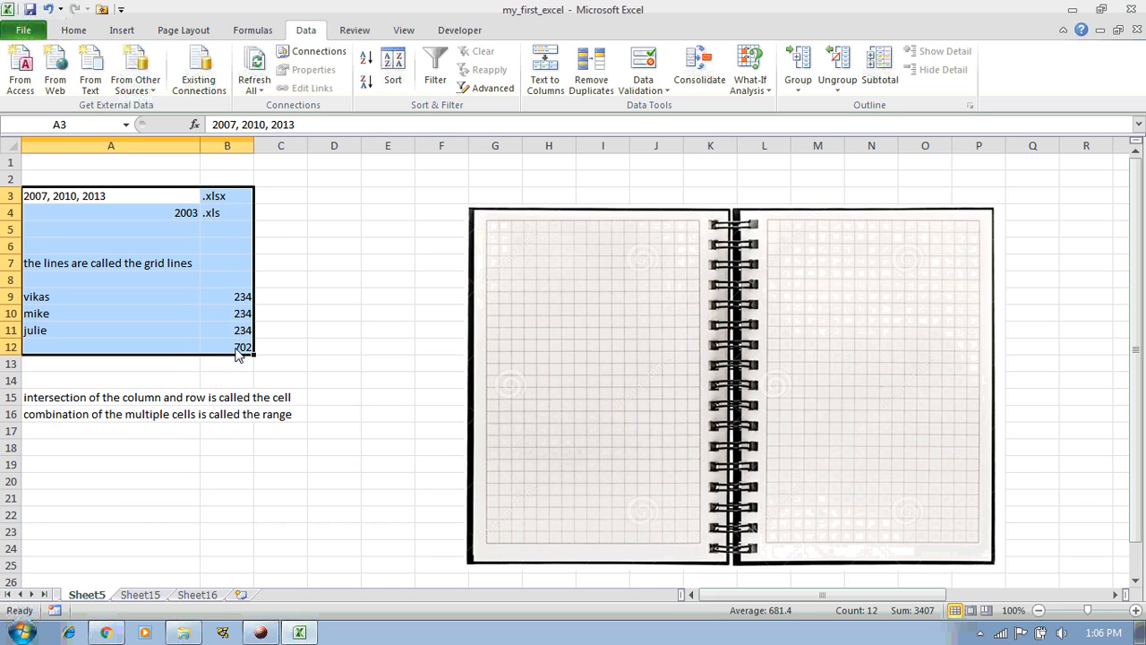
{"action": "left_click_drag", "start_coordinate": [65, 401], "coordinate": [82, 418]}
{"action": "left_click", "coordinate": [136, 433]}
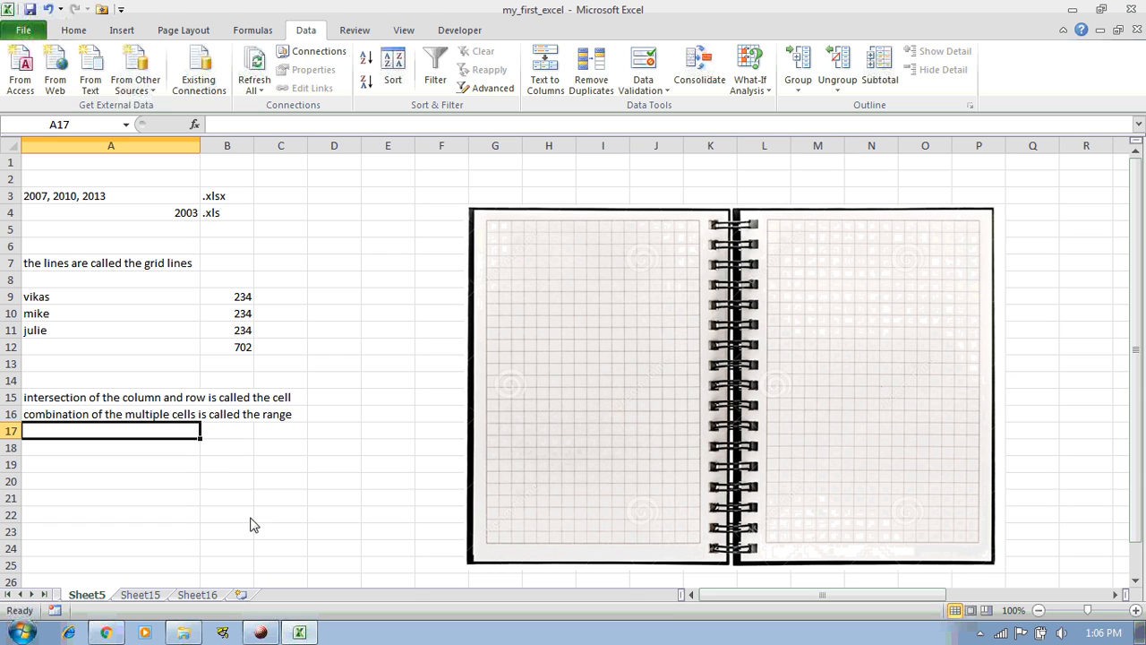
{"action": "left_click", "coordinate": [270, 626]}
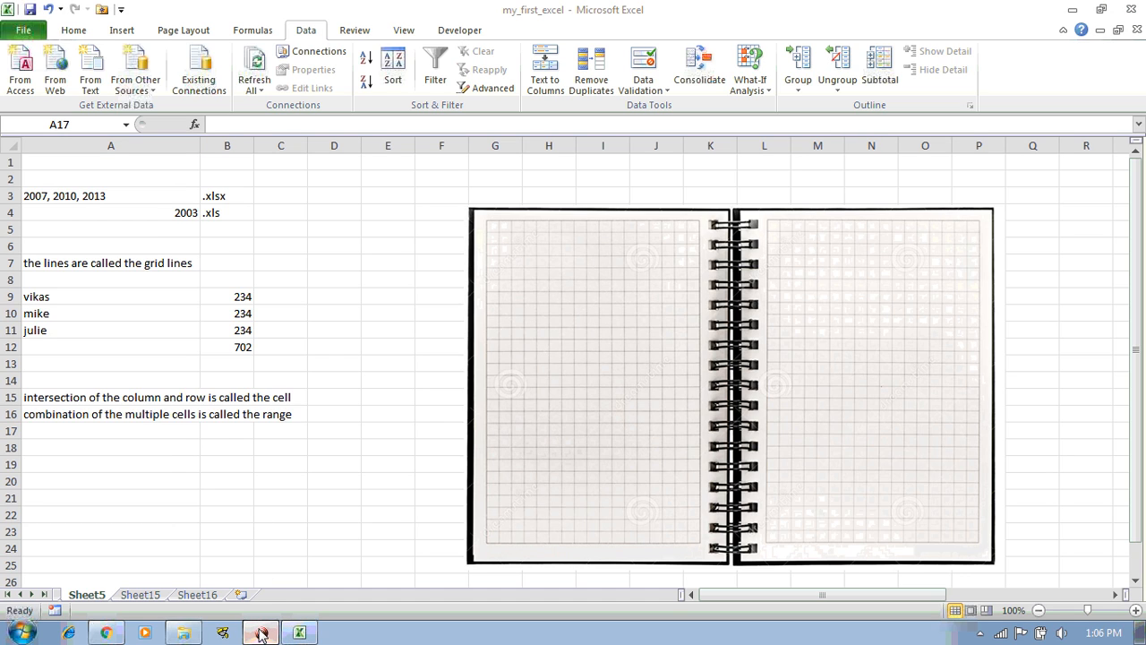